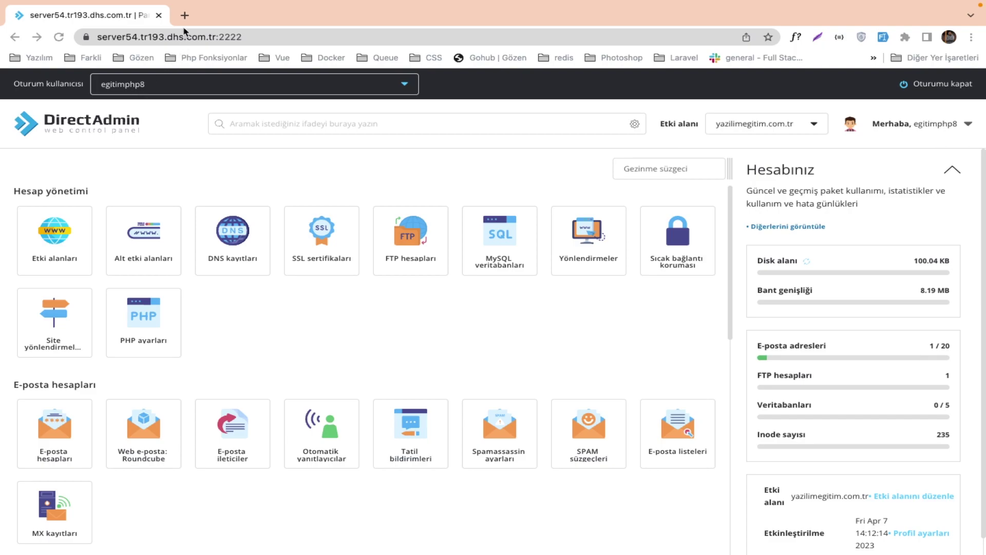
# Load yazilimegitim.site in a new Chrome tab to check what the live site shows.
pyautogui.click(185, 16)
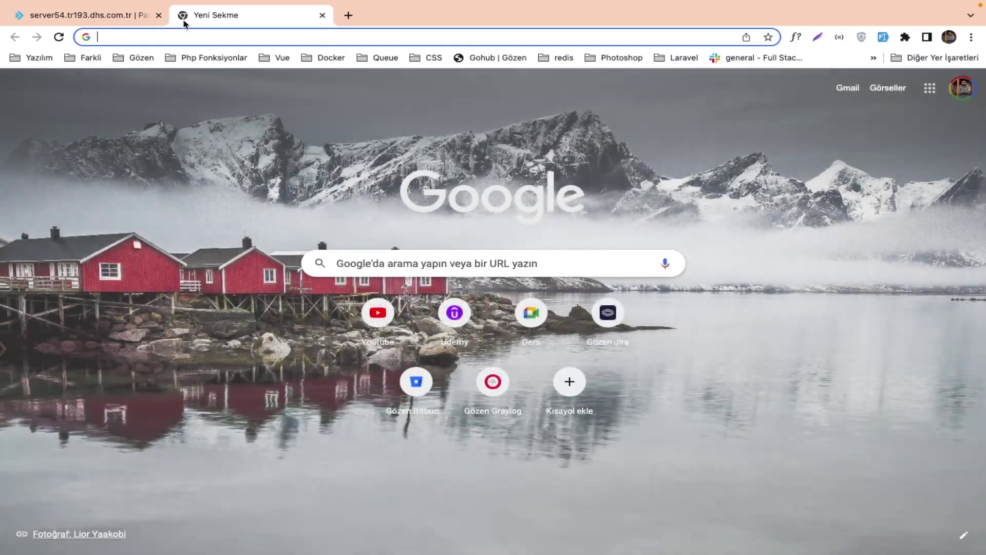
pyautogui.write('yaz')
pyautogui.press('Return')
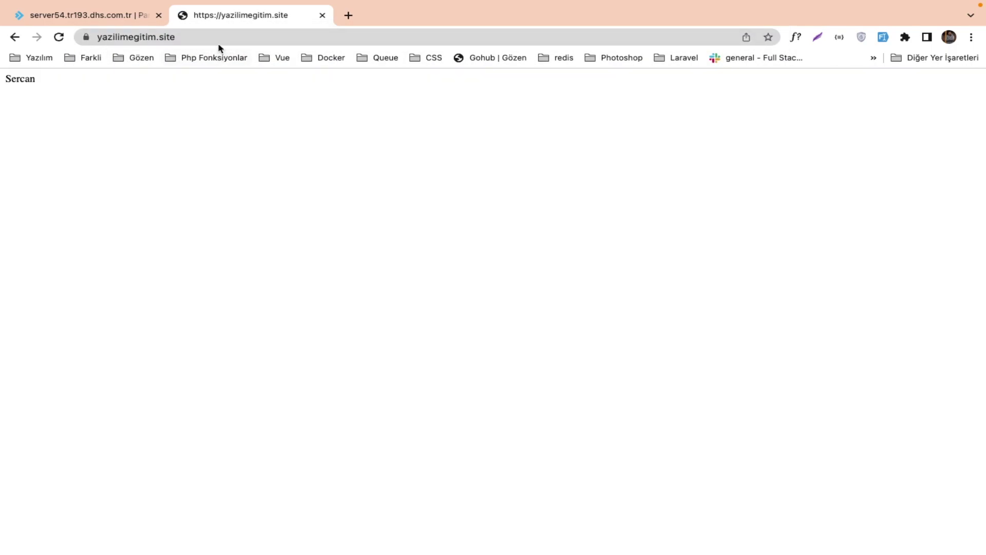
pyautogui.click(194, 38)
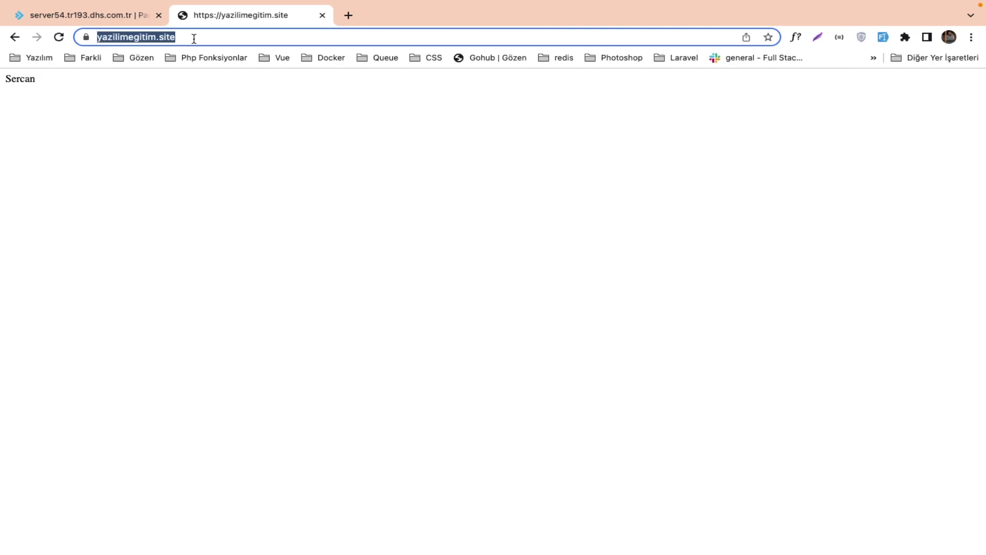
# Open resellerhosting.com.tr in another new tab.
pyautogui.click(348, 15)
pyautogui.write('resellerhosting.com.tr')
pyautogui.press('Return')
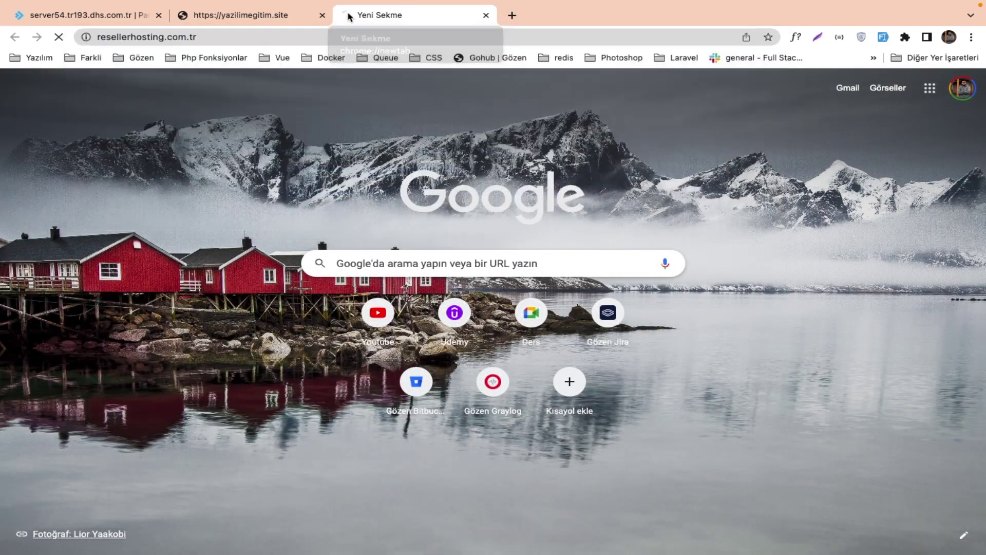
# Compare the Linux Cpanel and Linux DirectAdmin reseller prices, highlight the 385 price, then close the tab.
pyautogui.moveTo(282, 166)
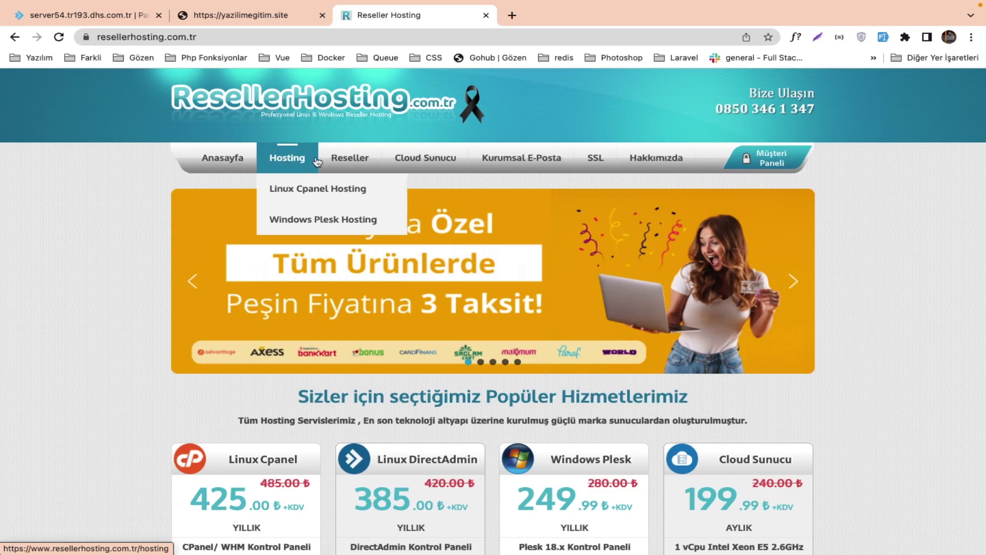
pyautogui.moveTo(349, 160)
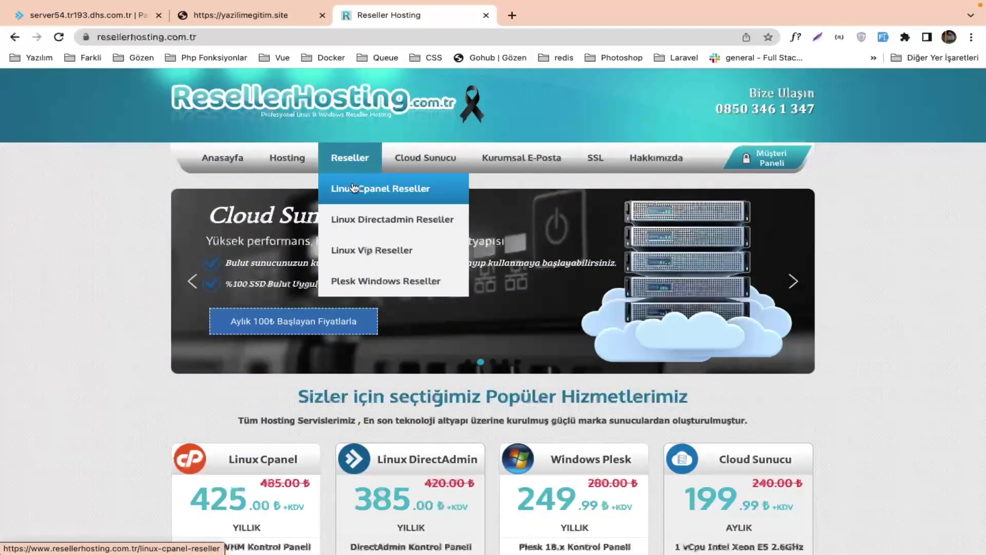
pyautogui.click(353, 188)
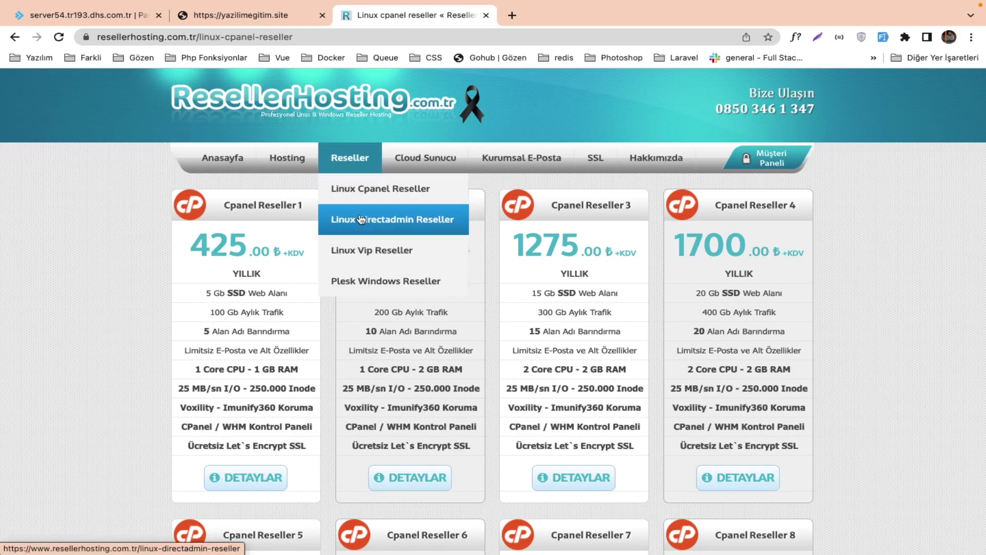
pyautogui.moveTo(349, 160)
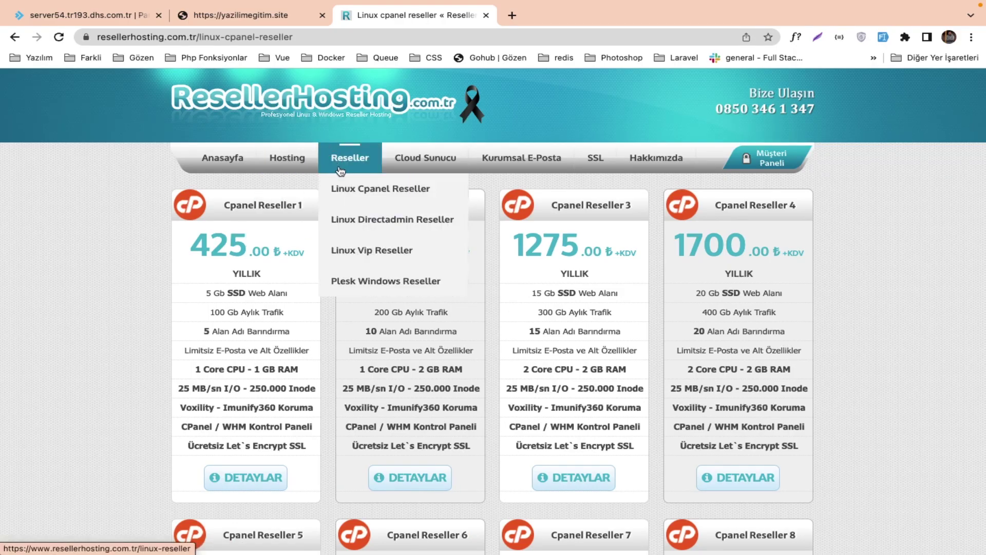
pyautogui.click(359, 218)
pyautogui.moveTo(191, 240); pyautogui.dragTo(317, 245)
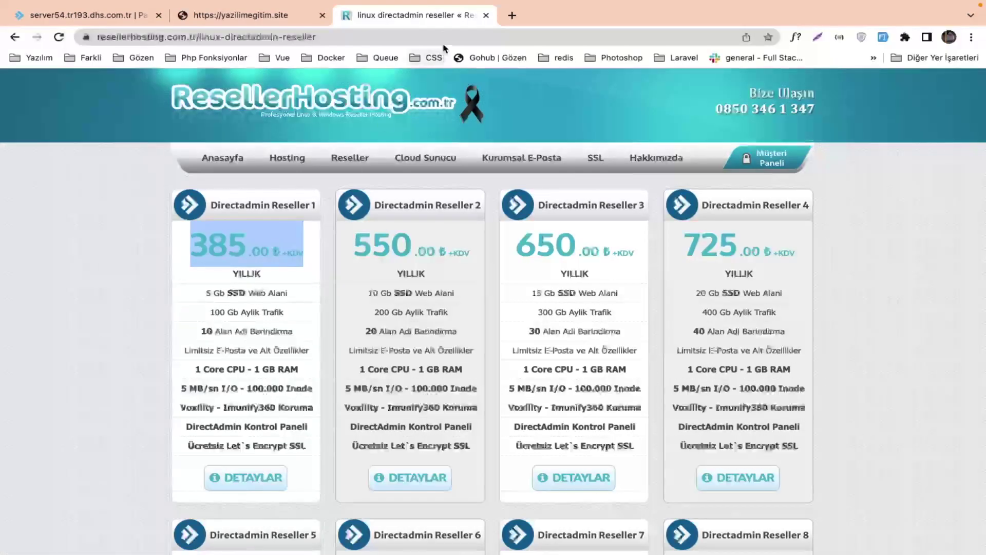
pyautogui.click(486, 16)
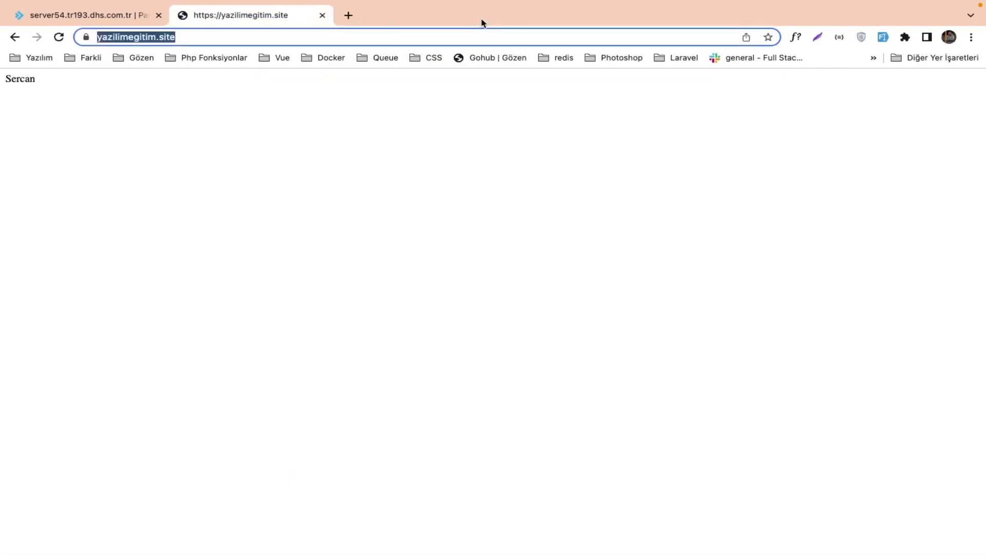
# In DirectAdmin, open the yazilimegitim.site settings from the Etki alanları list, then return to the dashboard.
pyautogui.click(132, 22)
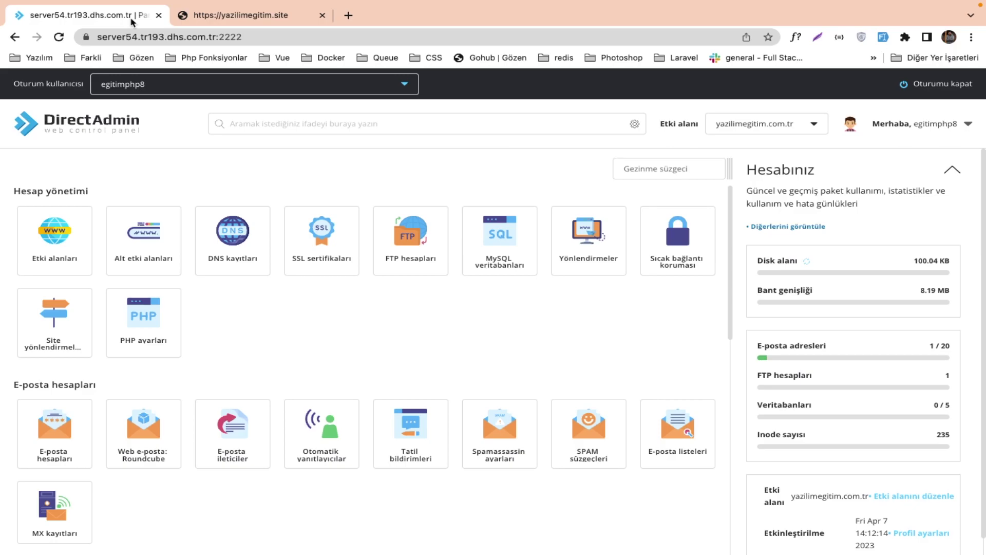
pyautogui.click(58, 229)
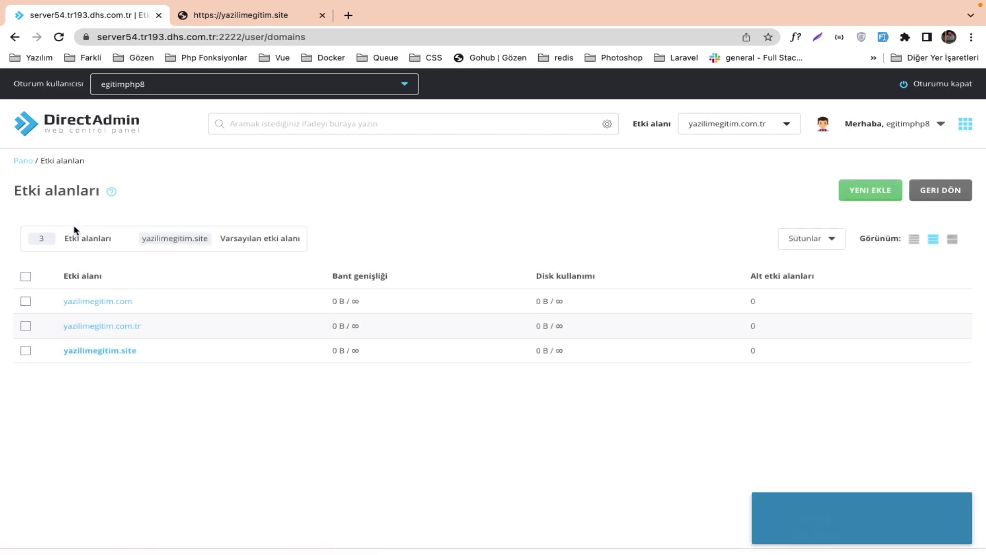
pyautogui.click(212, 20)
pyautogui.click(141, 20)
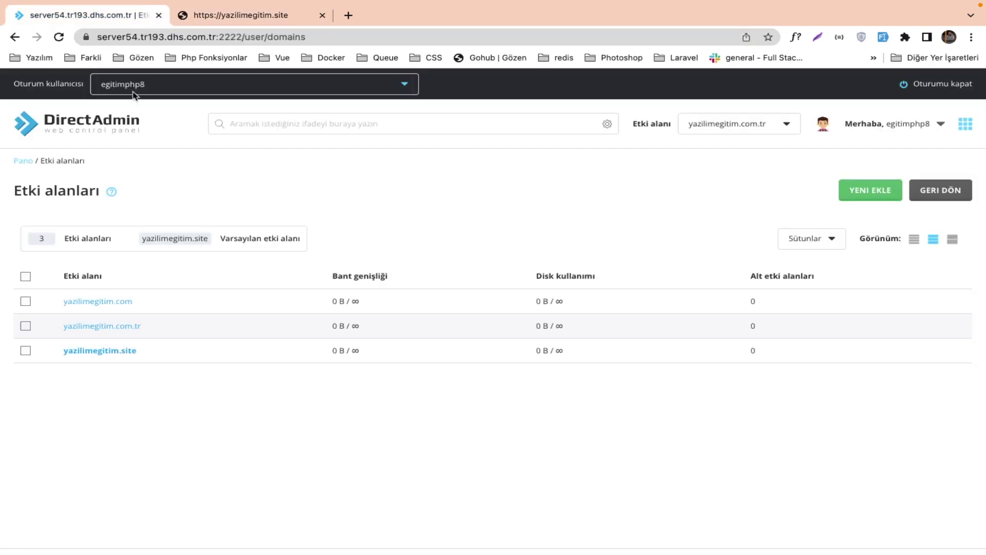
pyautogui.click(123, 355)
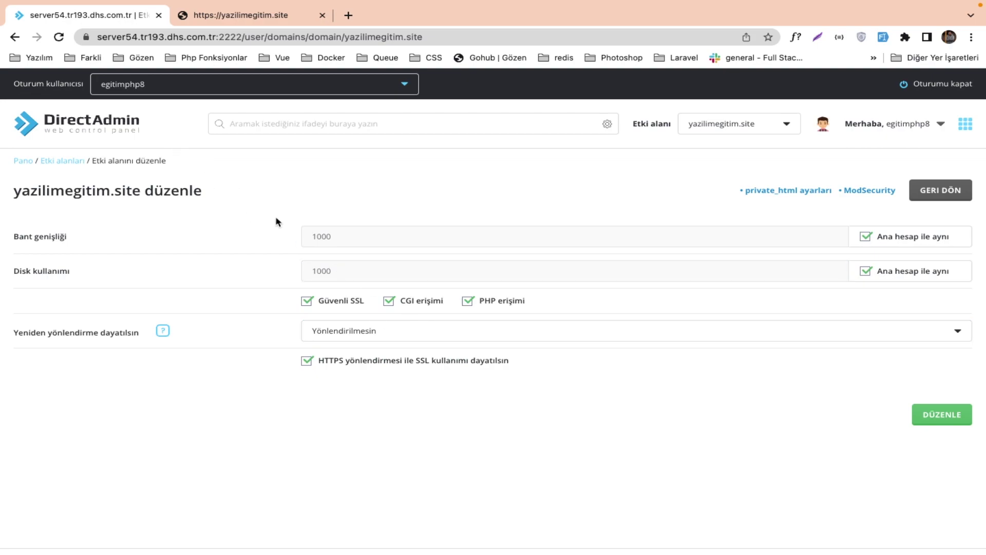
pyautogui.click(36, 117)
# Move through the desktop spaces via Mission Control and Finder to the PhpStorm eloquentDatabase window.
pyautogui.hotkey('ctrl', 'Right')
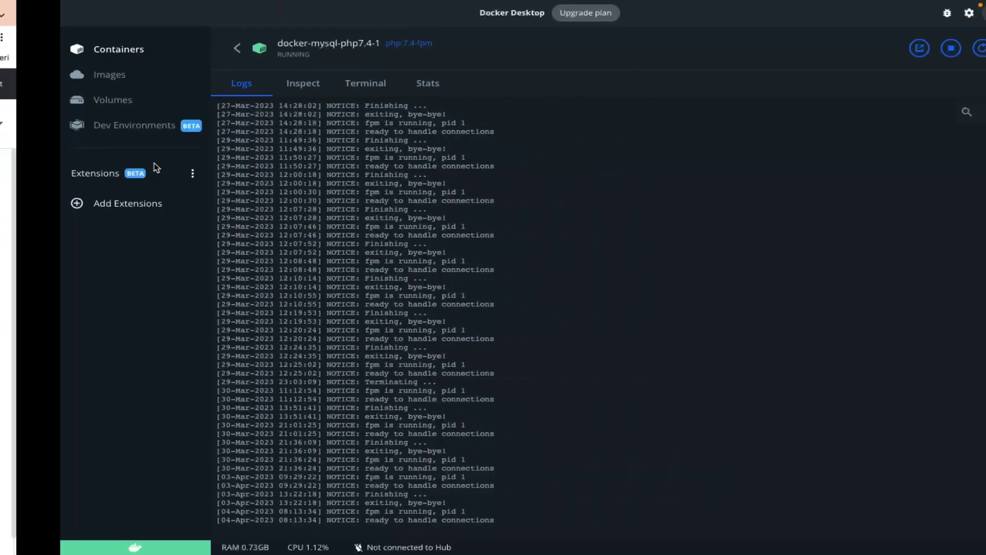
pyautogui.hotkey('ctrl', 'Left')
pyautogui.hotkey('ctrl', 'Up')
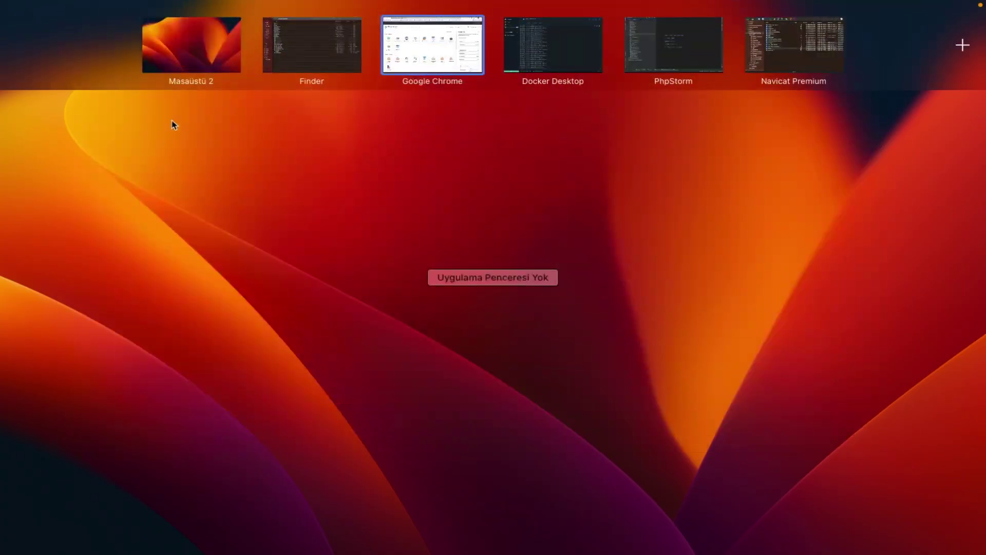
pyautogui.click(291, 60)
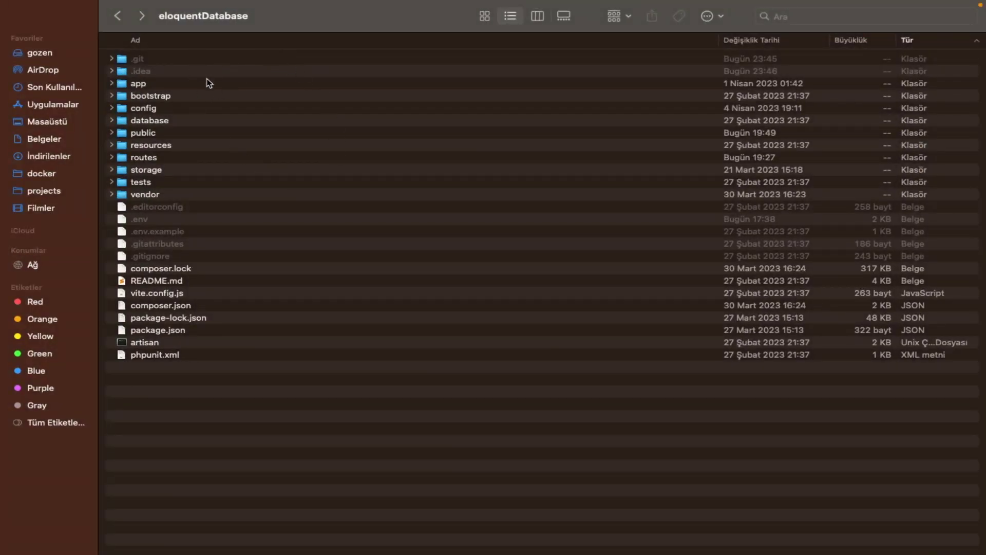
pyautogui.hotkey('ctrl', 'Right')
pyautogui.hotkey('ctrl', 'Right')
pyautogui.hotkey('ctrl', 'Right')
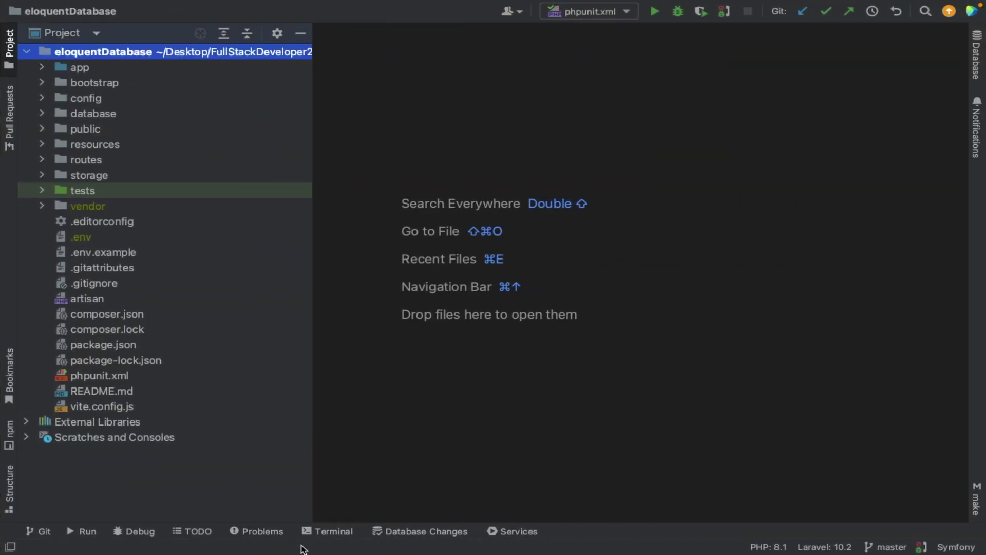
# Run php artisan optimize:clear in the Local tab of PhpStorm's terminal.
pyautogui.click(341, 532)
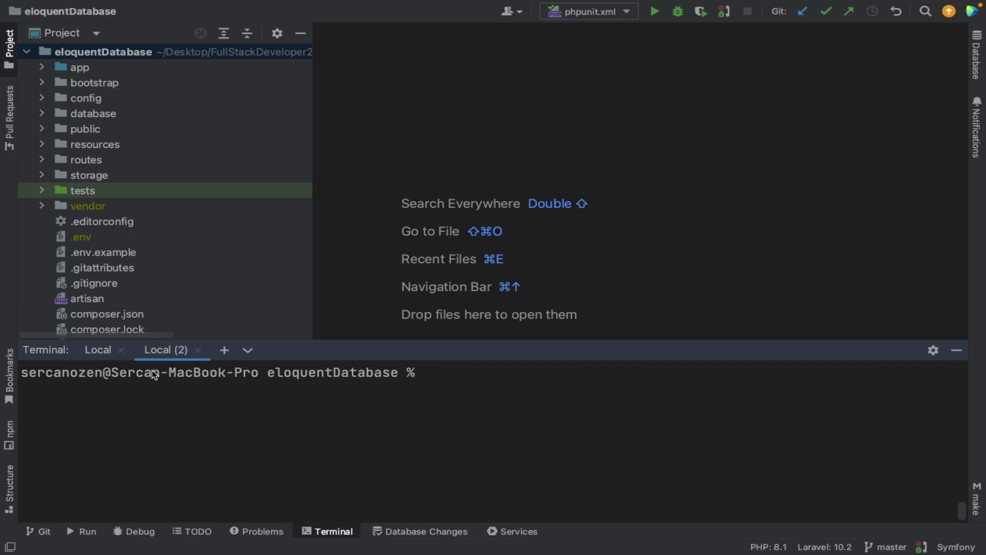
pyautogui.click(109, 353)
pyautogui.write('php ar')
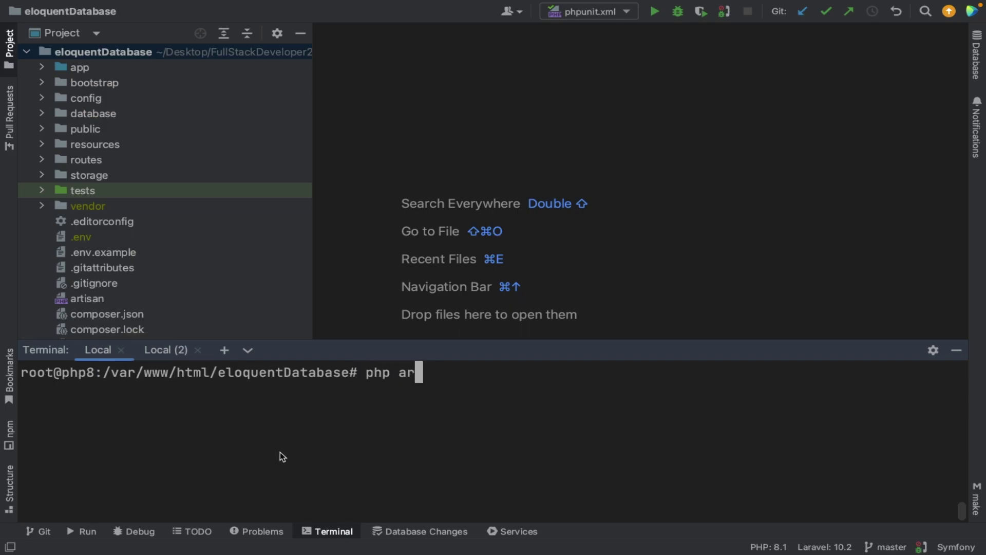
pyautogui.write('tisan optimize:clear')
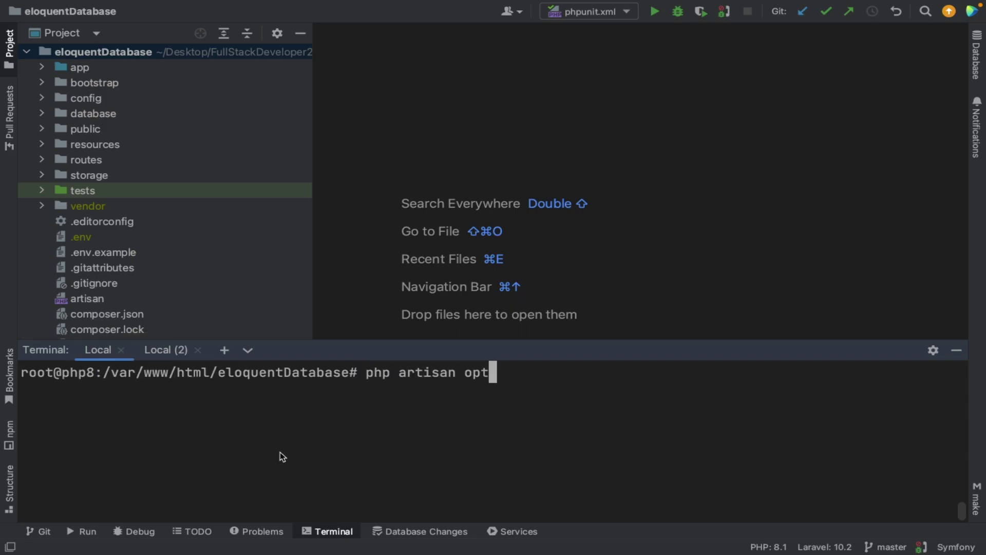
pyautogui.press('Return')
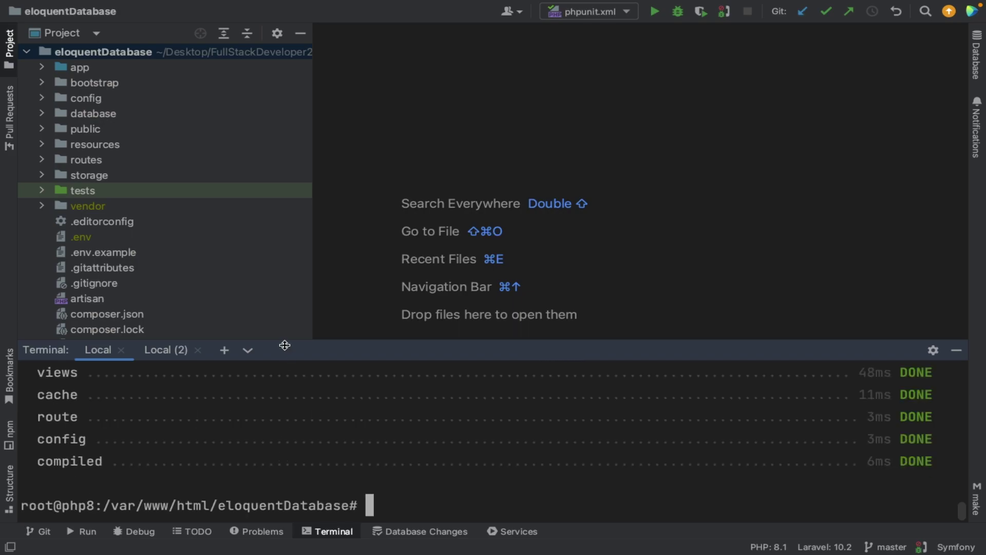
# Resize the terminal panel to read the output, then move to the Finder space.
pyautogui.moveTo(285, 346); pyautogui.dragTo(286, 288)
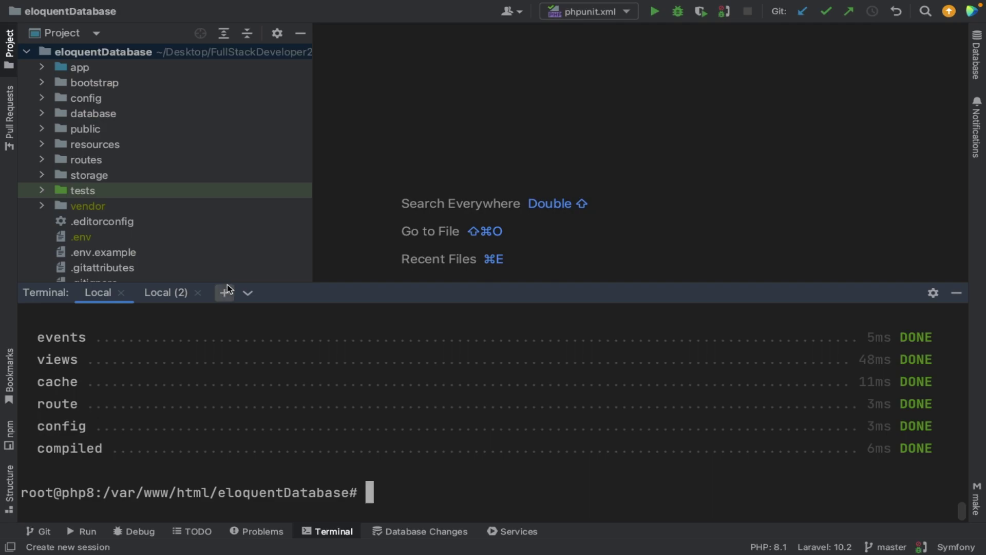
pyautogui.moveTo(272, 280); pyautogui.dragTo(272, 202)
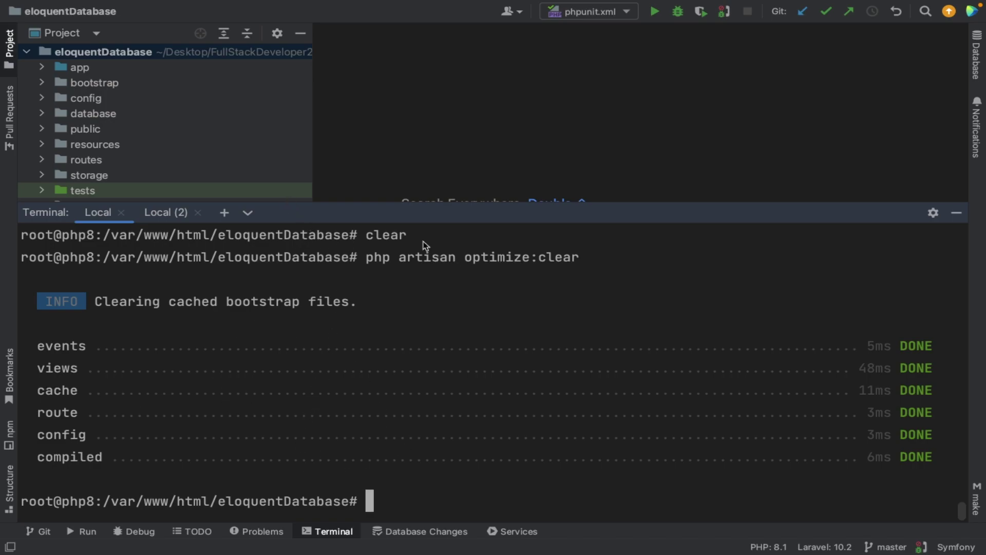
pyautogui.moveTo(366, 203); pyautogui.dragTo(378, 321)
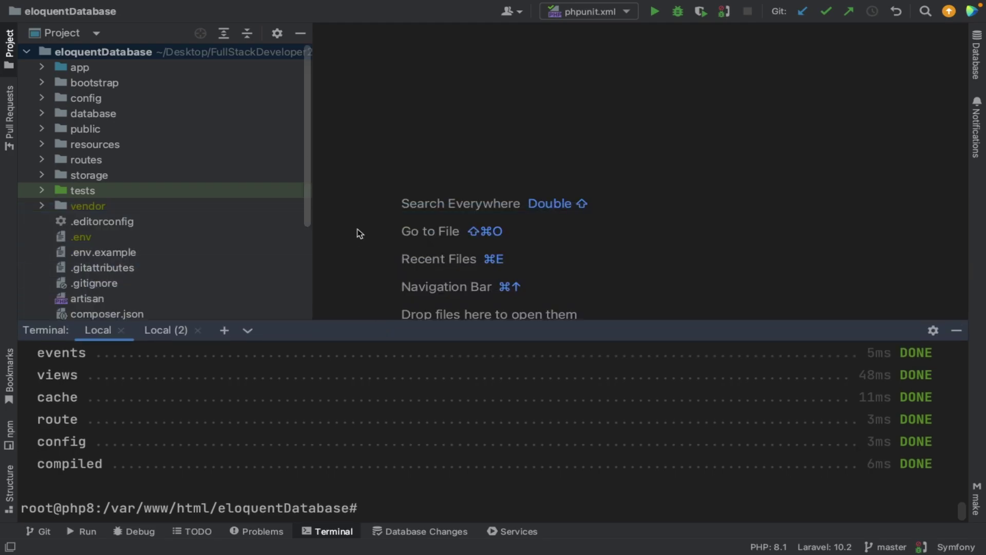
pyautogui.hotkey('ctrl', 'Left')
pyautogui.hotkey('ctrl', 'Left')
pyautogui.hotkey('ctrl', 'Left')
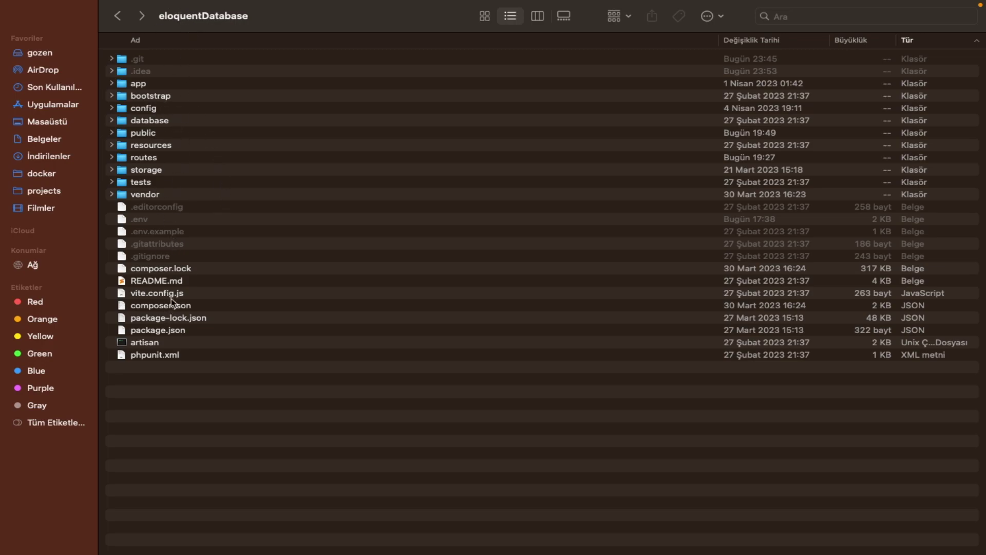
# Compress the 22 project items, excluding .git, .idea and public, into Arşiv.zip.
pyautogui.click(177, 232)
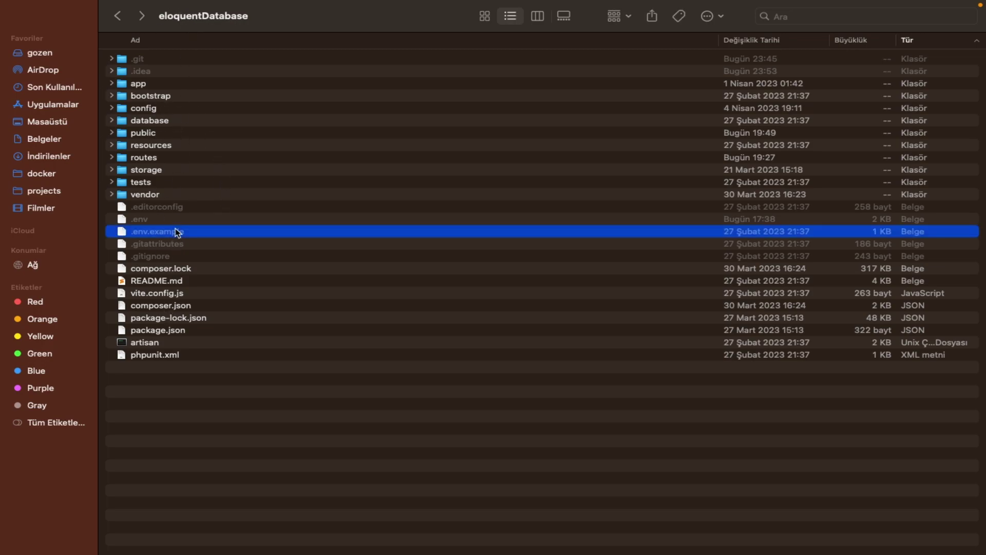
pyautogui.press('super+a')
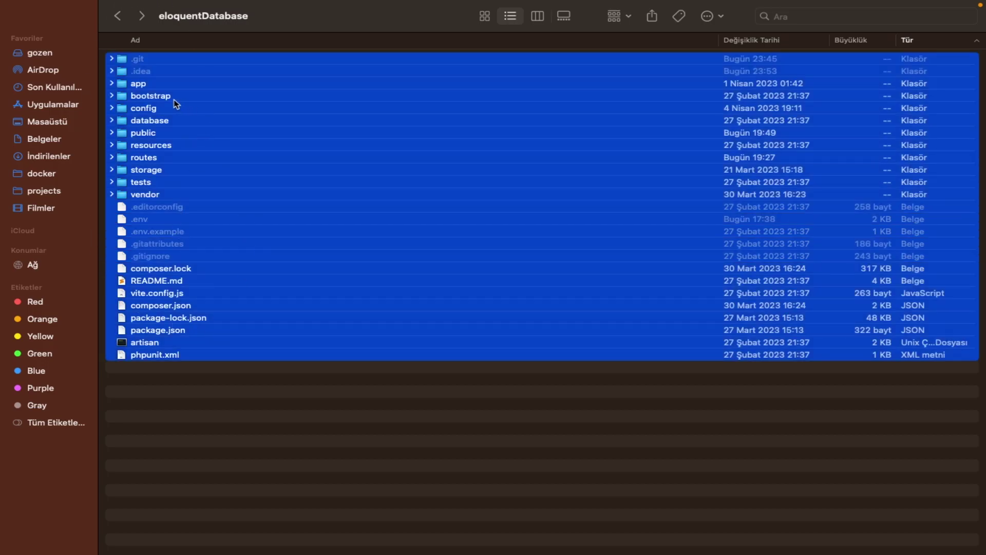
pyautogui.keyDown('super'); pyautogui.click(143, 60); pyautogui.keyUp('super')
pyautogui.keyDown('super'); pyautogui.click(144, 72); pyautogui.keyUp('super')
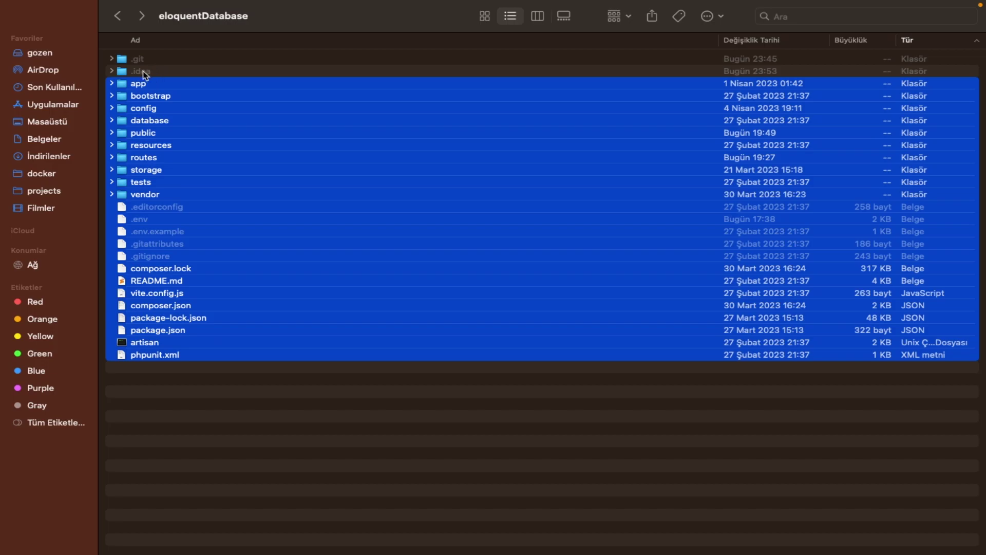
pyautogui.keyDown('super'); pyautogui.click(143, 134); pyautogui.keyUp('super')
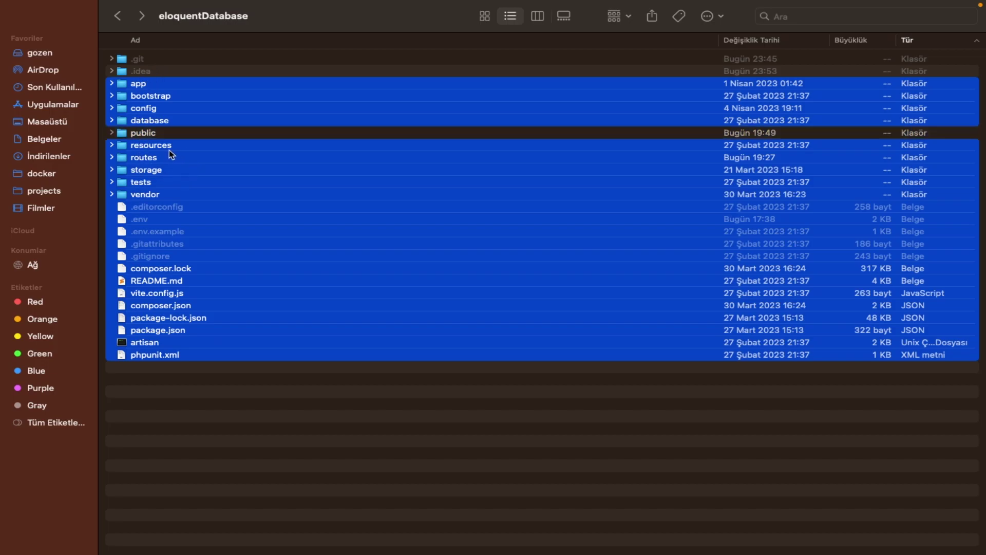
pyautogui.rightClick(165, 124)
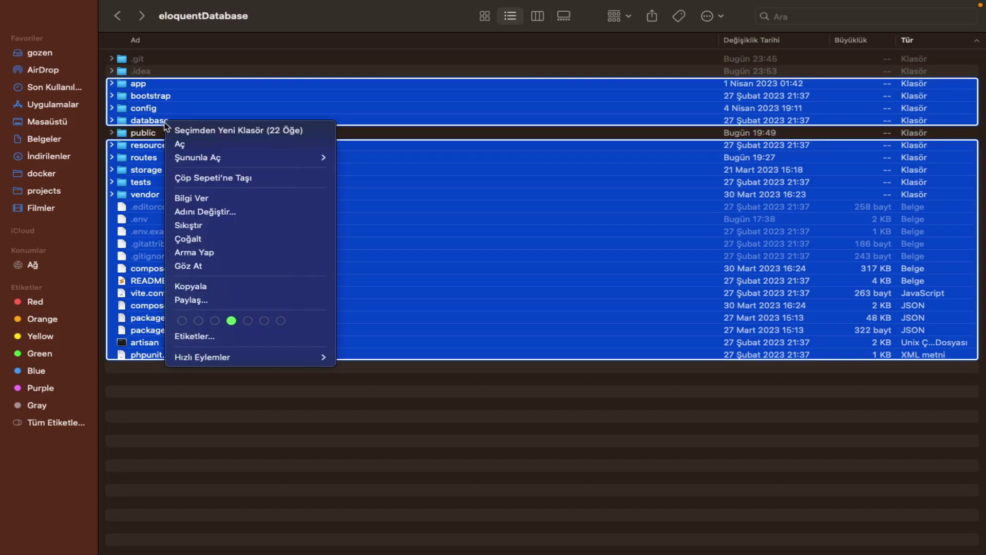
pyautogui.click(202, 228)
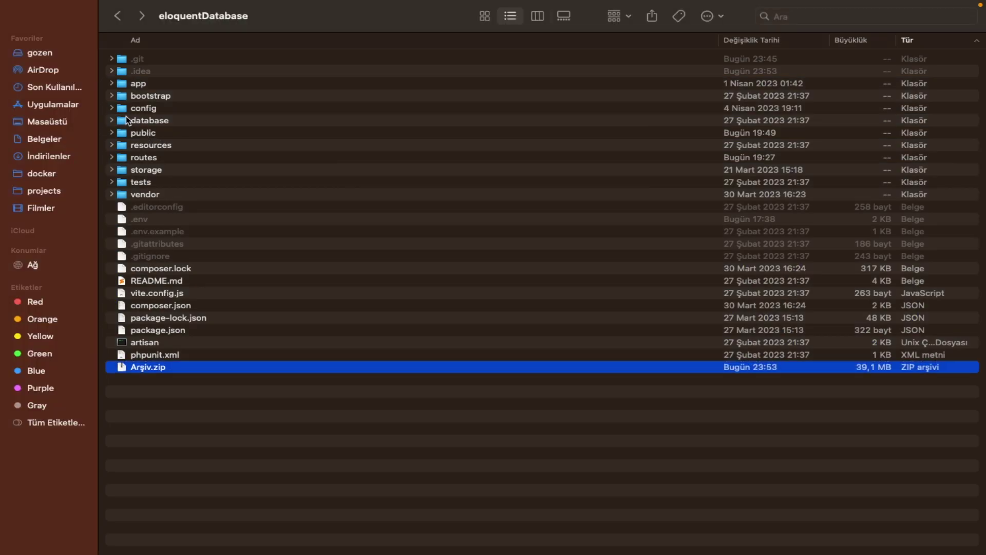
# Select the public folder and dismiss its context menu.
pyautogui.click(137, 134)
pyautogui.rightClick(138, 134)
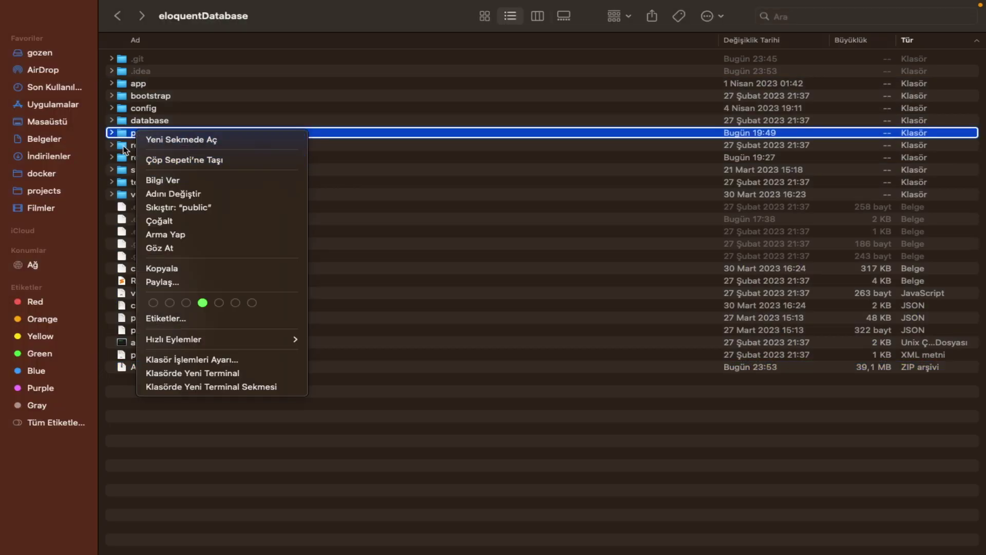
pyautogui.click(121, 135)
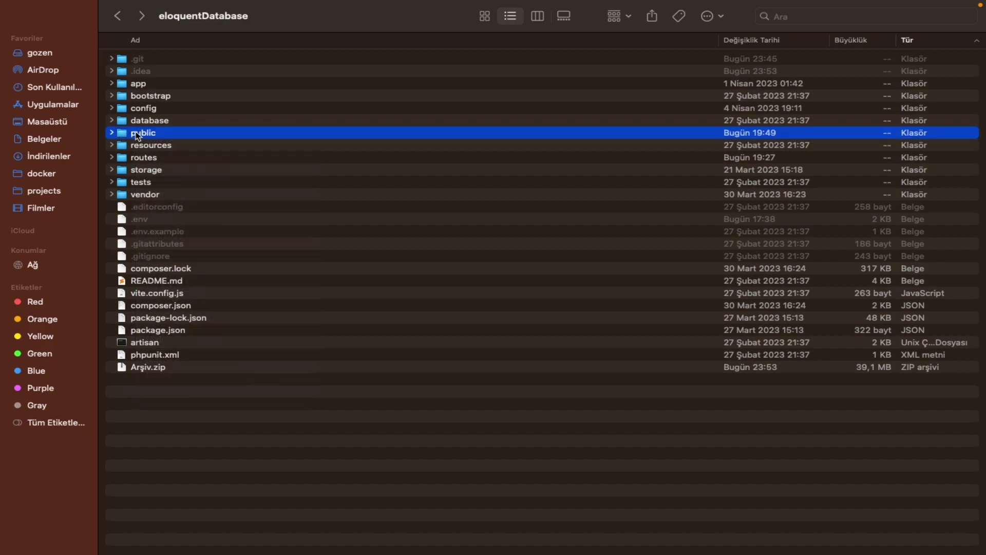
# Compress the public folder's seven items, excluding storage, into Arşiv.zip, then return to the browser desktop.
pyautogui.doubleClick(138, 134)
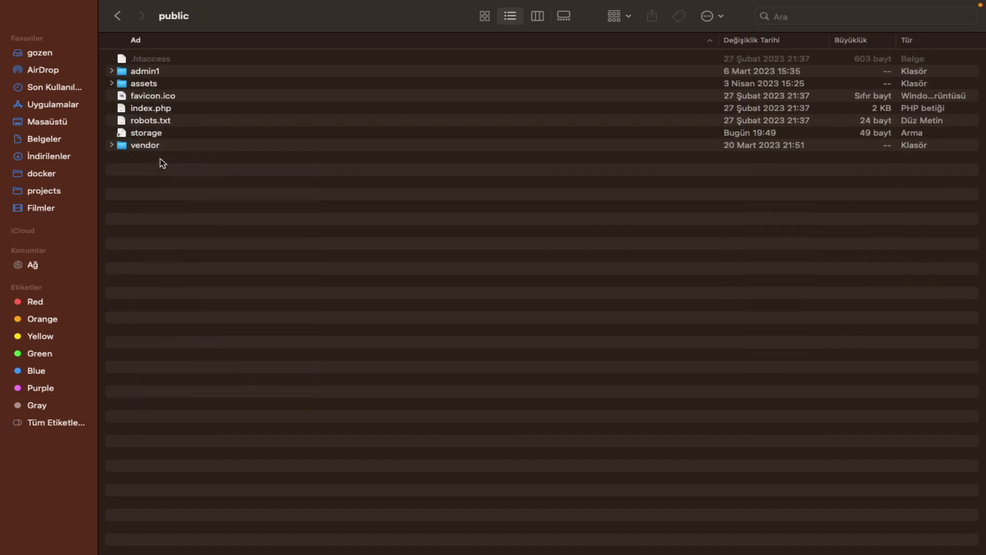
pyautogui.press('super+a')
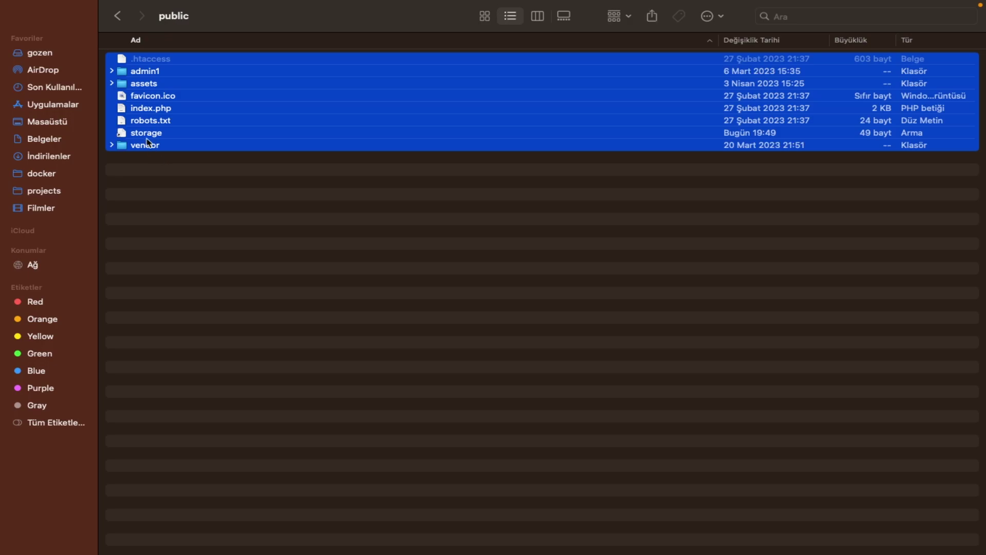
pyautogui.keyDown('super'); pyautogui.click(146, 134); pyautogui.keyUp('super')
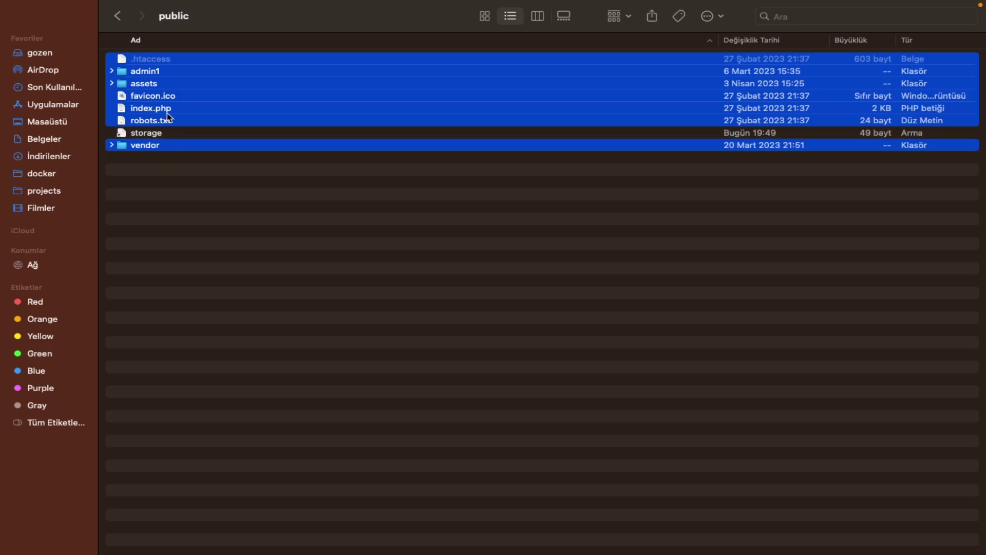
pyautogui.rightClick(167, 116)
pyautogui.click(211, 215)
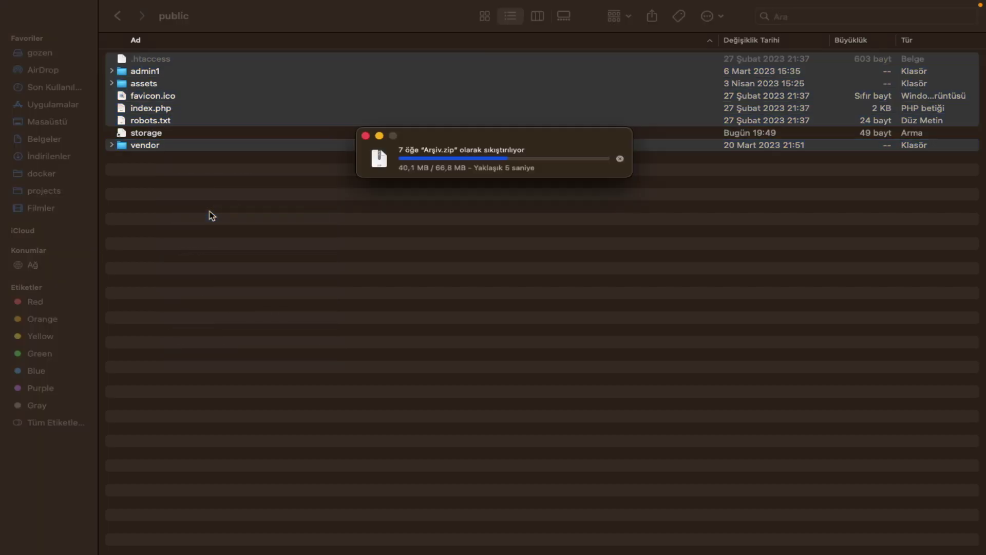
pyautogui.hotkey('ctrl', 'Right')
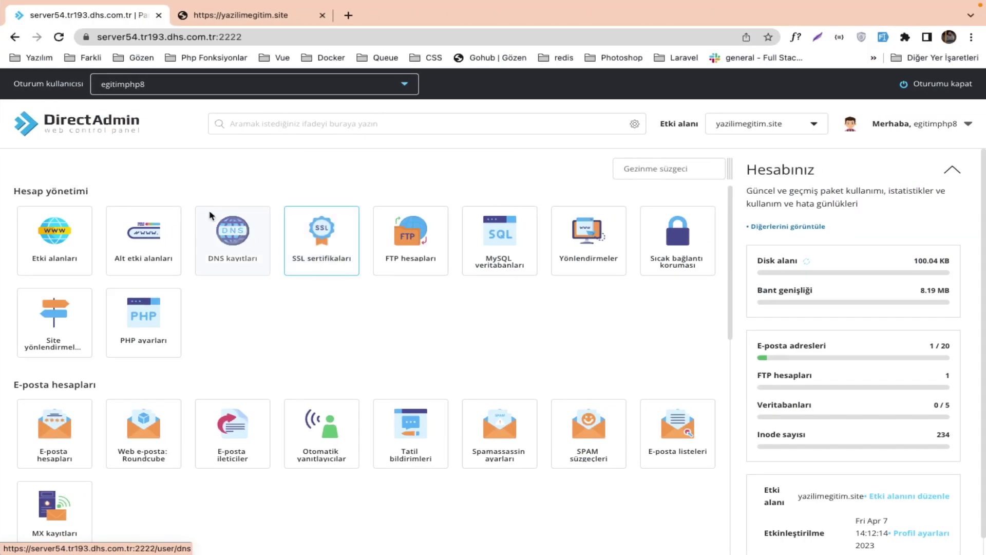
# Open Dosya yöneticisi and go to domains/yazilimegitim.site/public_html, which holds only index.php.
pyautogui.scroll(-1, 173, 430)
pyautogui.scroll(-6, 173, 430)
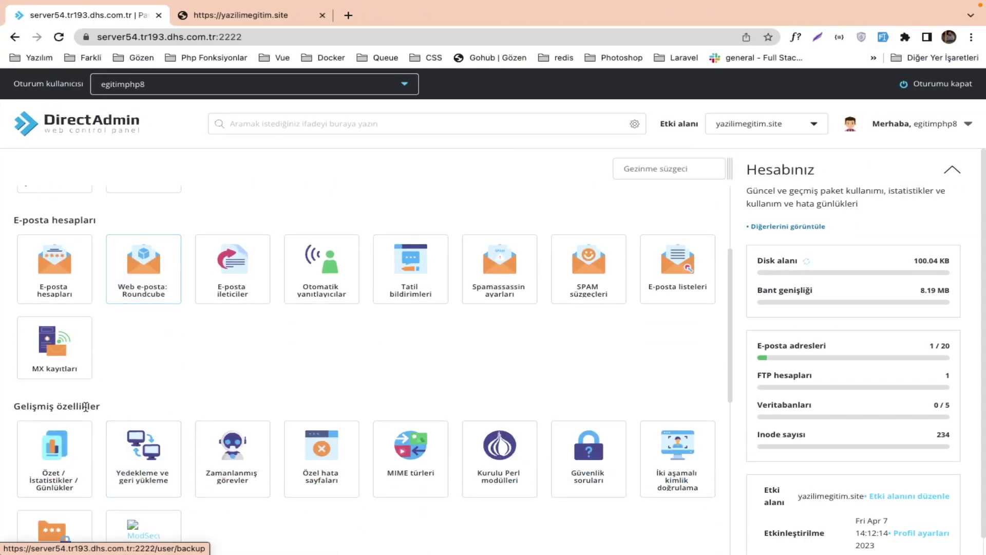
pyautogui.click(70, 468)
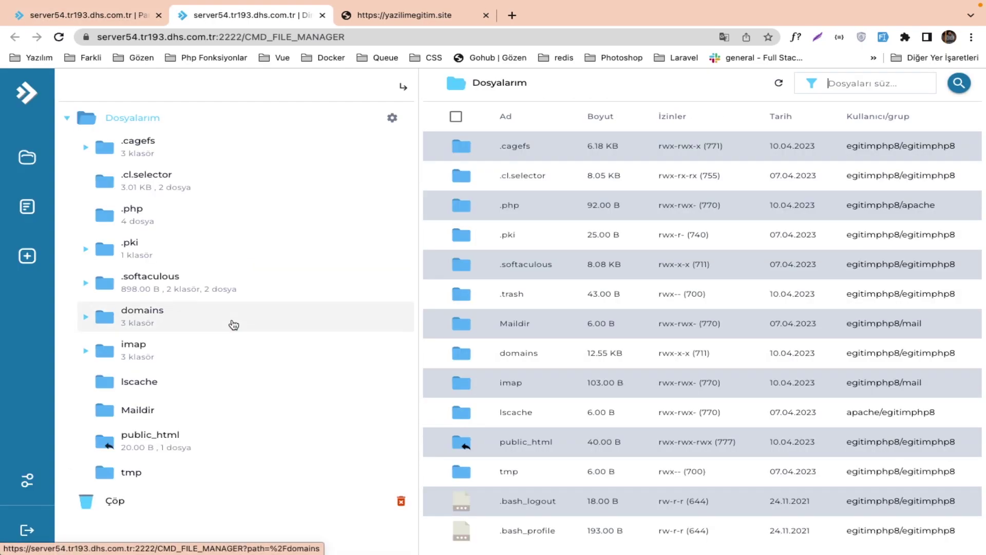
pyautogui.click(483, 359)
pyautogui.doubleClick(493, 355)
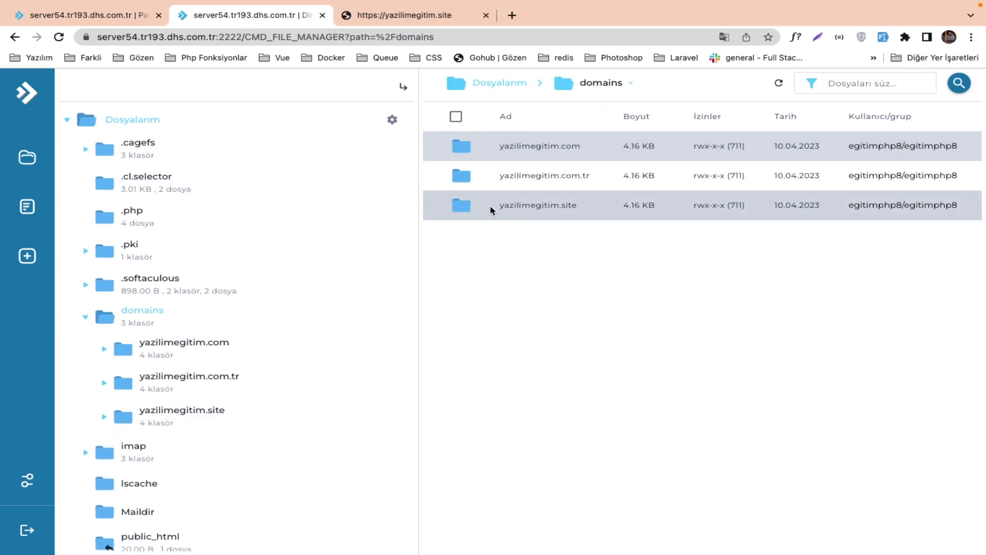
pyautogui.doubleClick(504, 208)
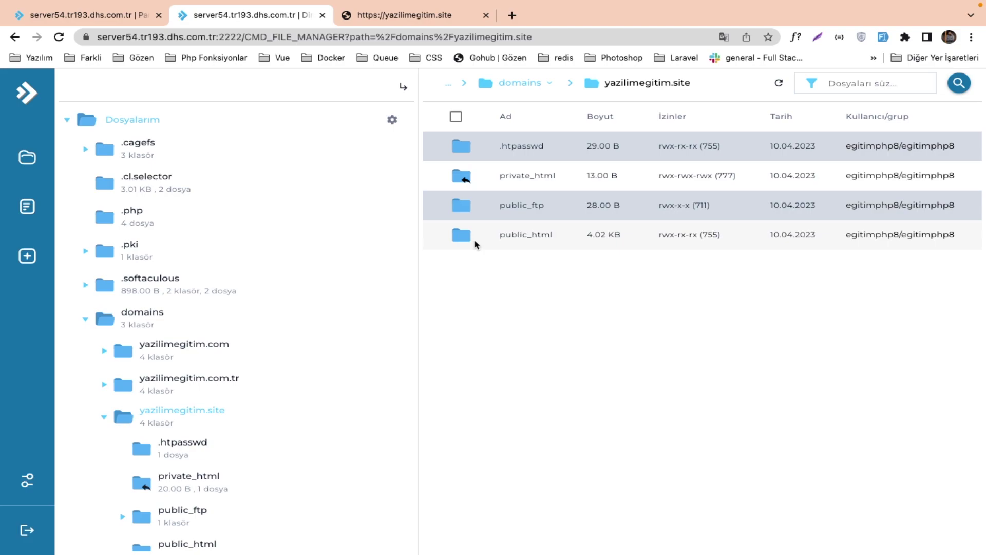
pyautogui.doubleClick(487, 234)
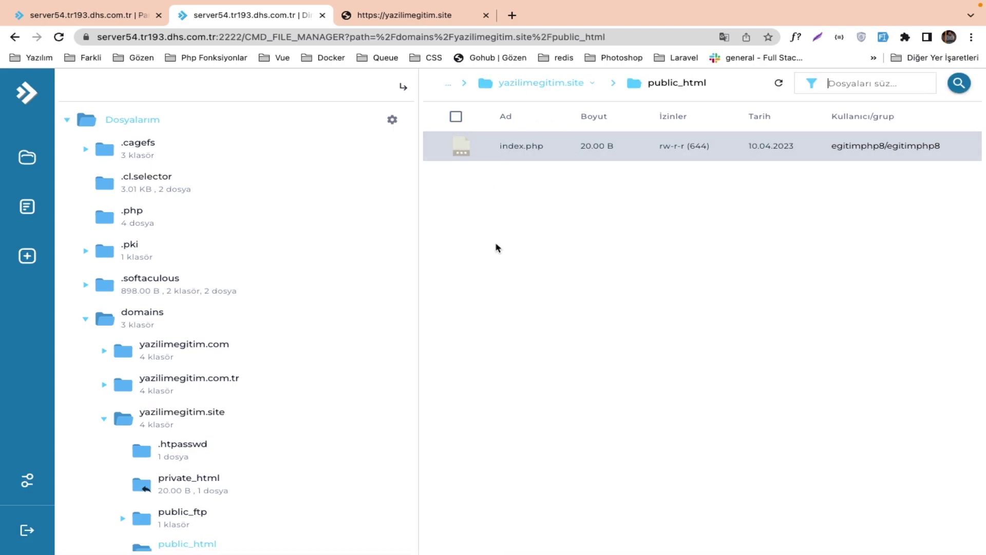
# Start a file upload into public_html and go to projects/eloquentDatabase/public in the file picker.
pyautogui.rightClick(520, 221)
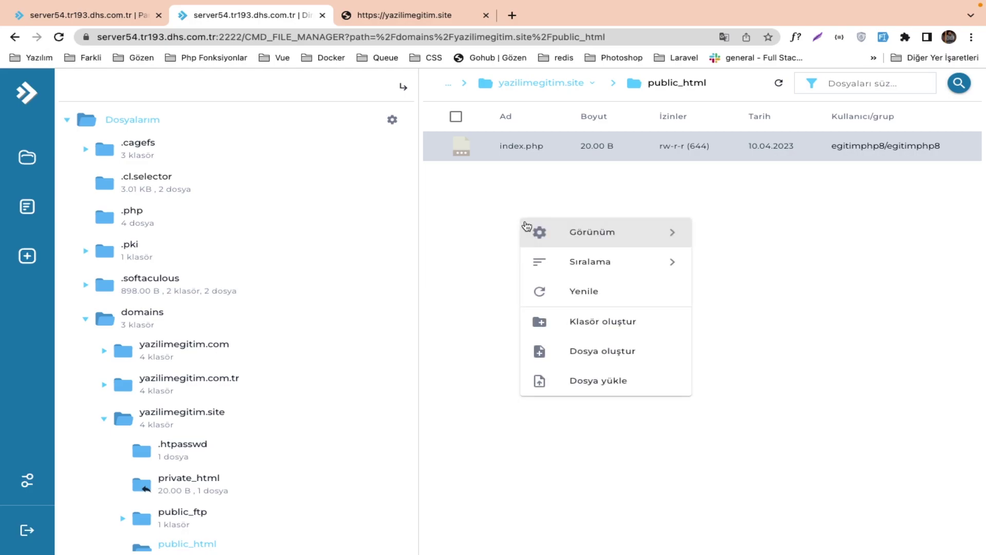
pyautogui.click(574, 384)
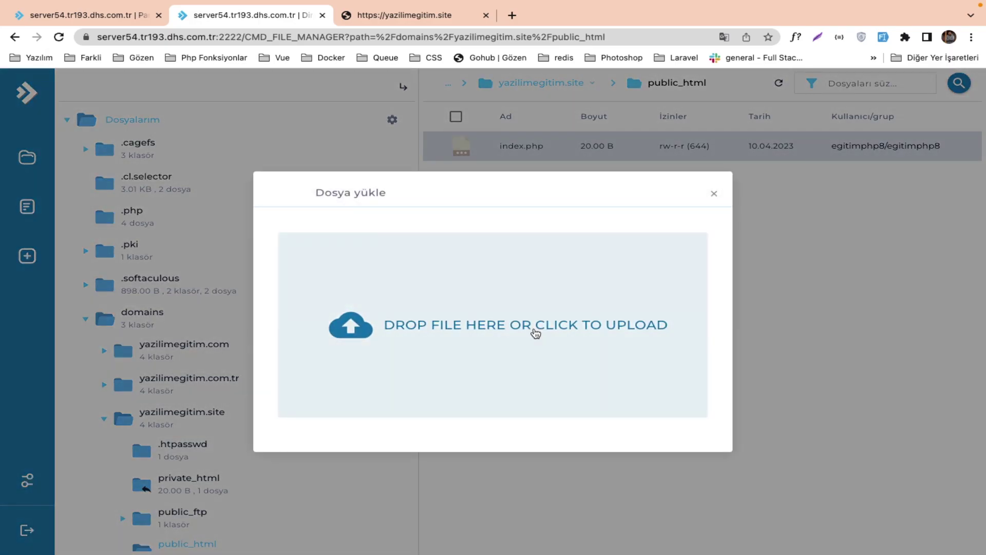
pyautogui.click(528, 326)
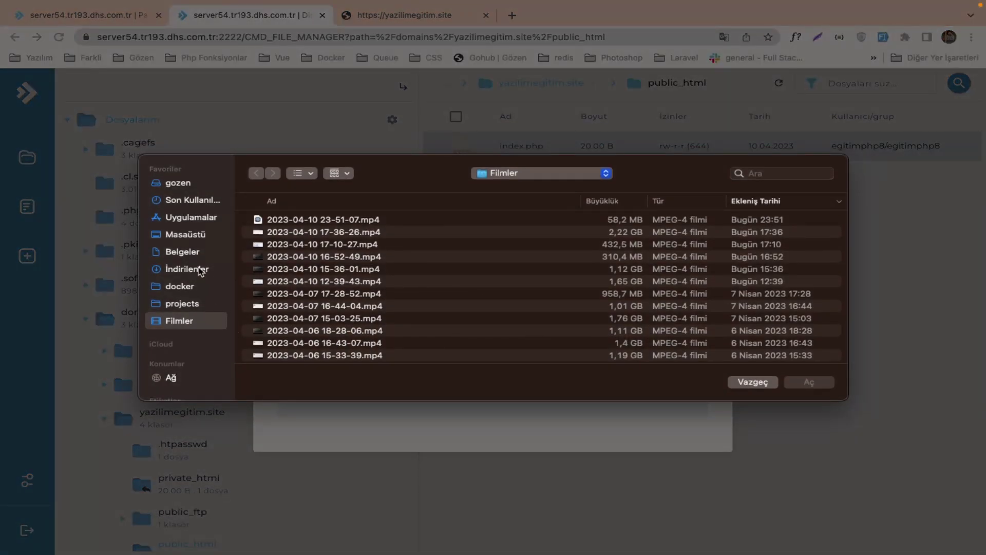
pyautogui.click(185, 232)
pyautogui.scroll(-3, 293, 260)
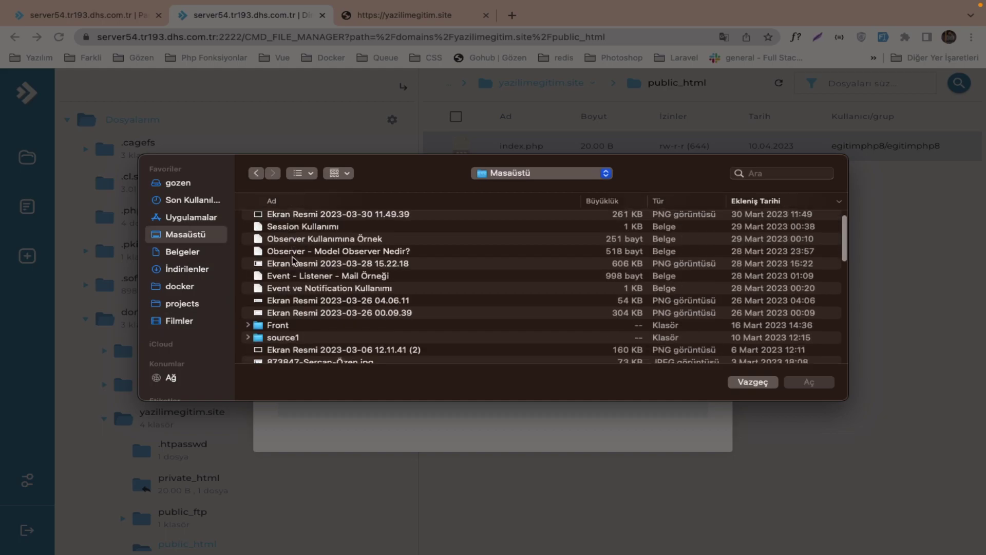
pyautogui.scroll(-5, 294, 262)
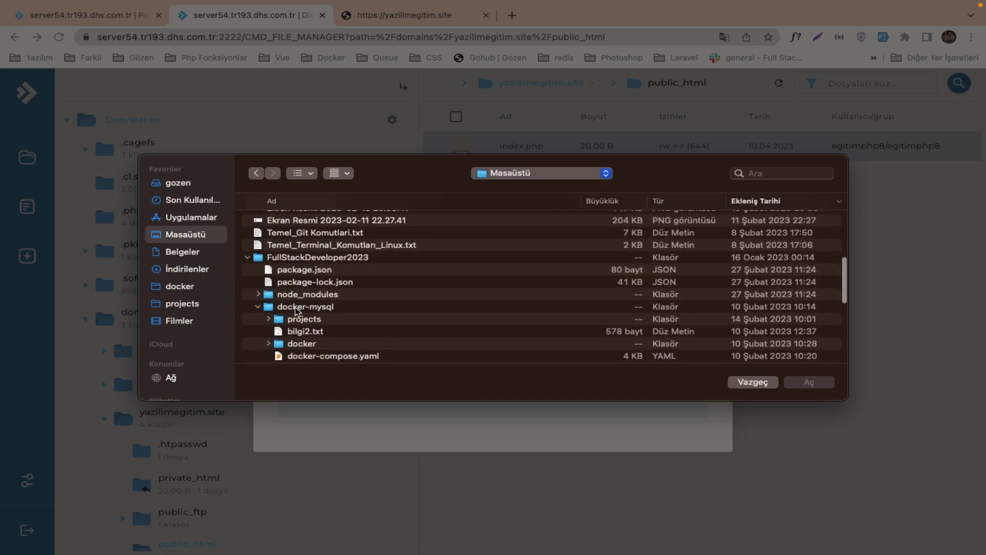
pyautogui.click(296, 307)
pyautogui.scroll(-3, 297, 311)
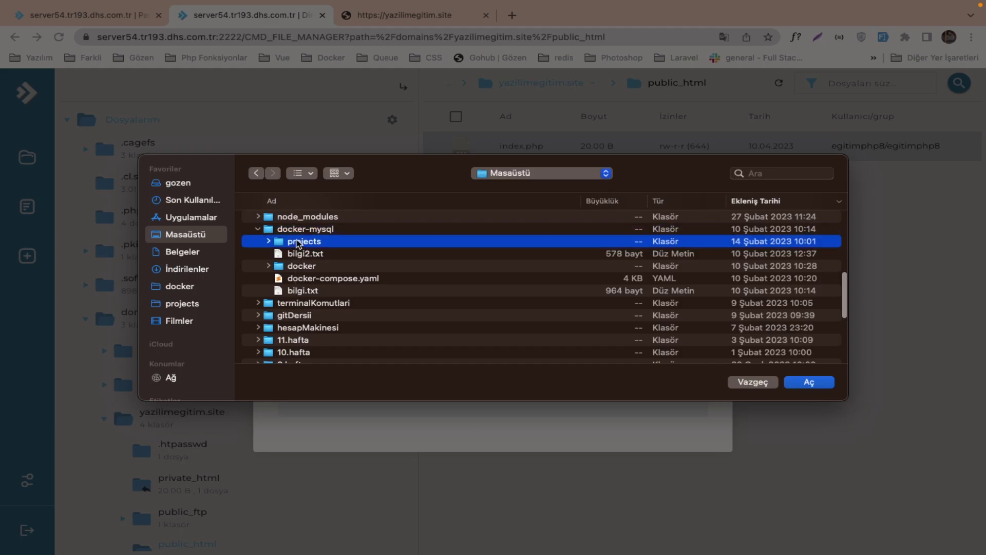
pyautogui.doubleClick(297, 242)
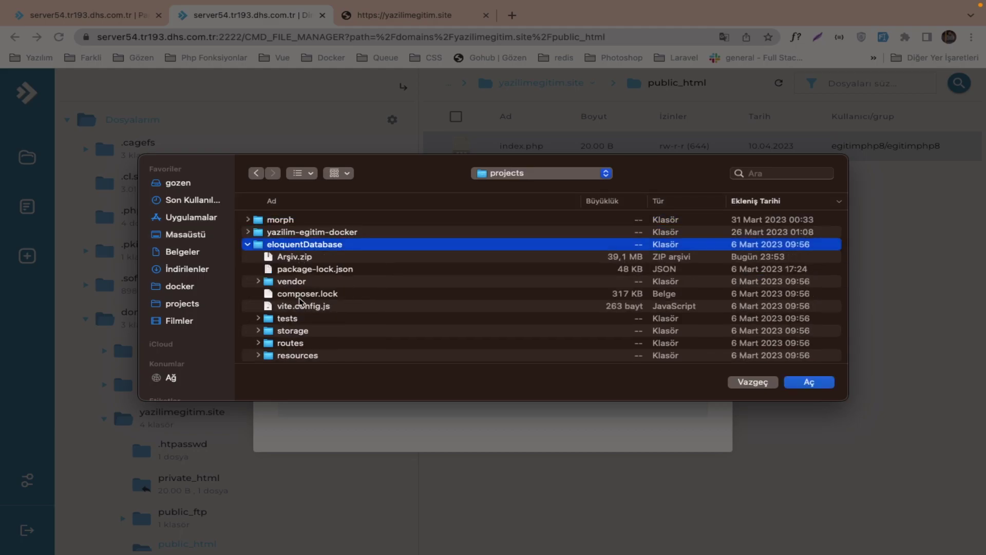
pyautogui.scroll(-5, 301, 302)
pyautogui.doubleClick(300, 296)
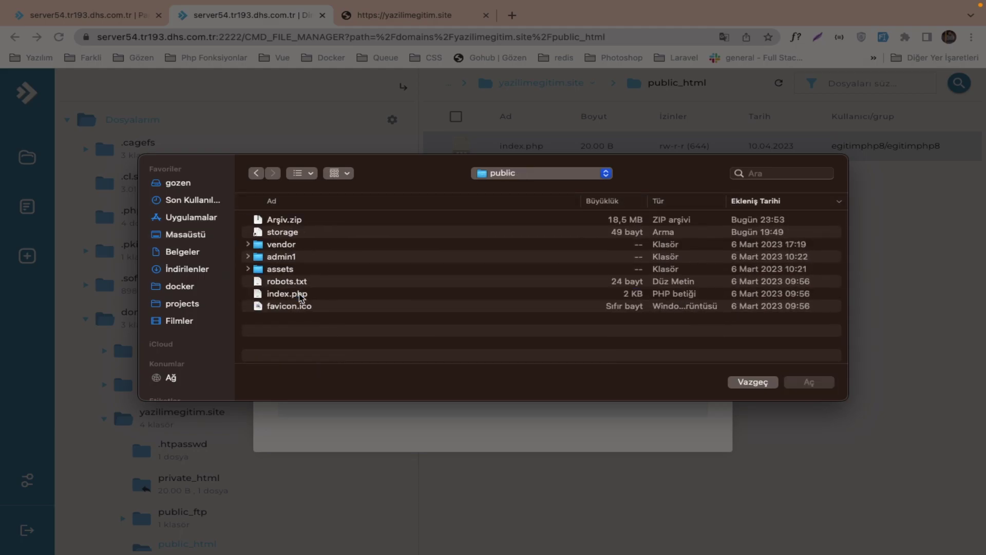
# Upload Arşiv.zip (17.66 MB) to public_html and clear the finished upload list.
pyautogui.click(279, 225)
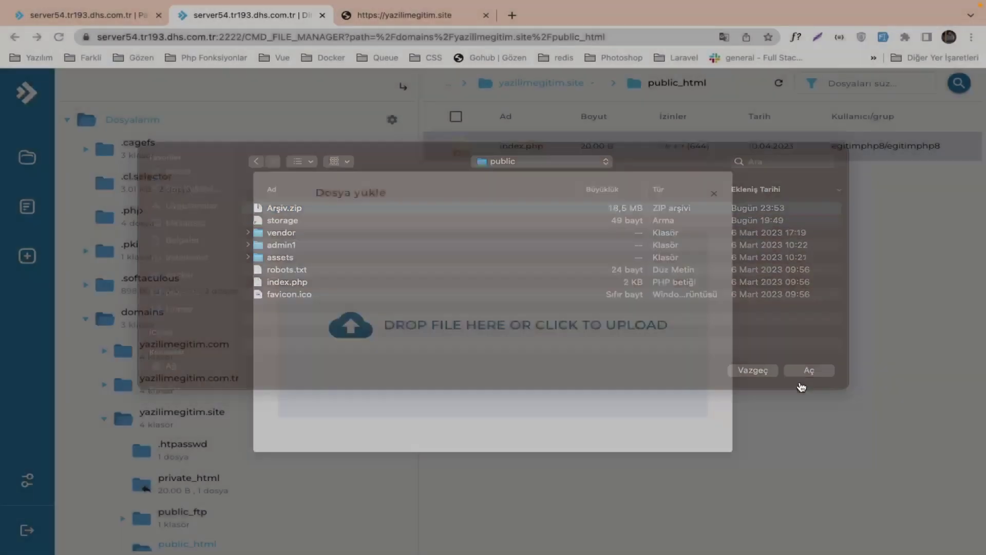
pyautogui.click(802, 385)
pyautogui.click(651, 367)
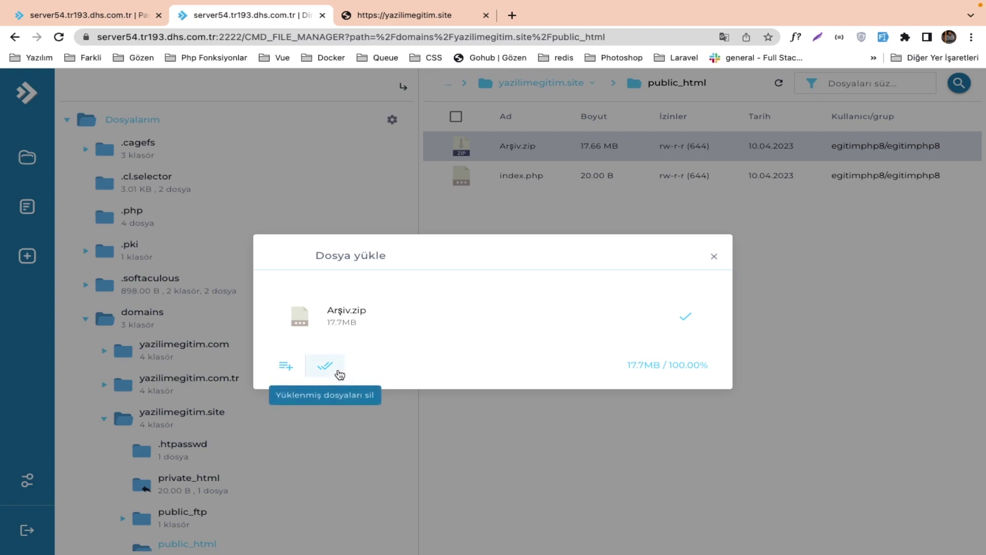
pyautogui.click(340, 374)
# Close the upload window and delete the placeholder index.php from public_html.
pyautogui.click(711, 196)
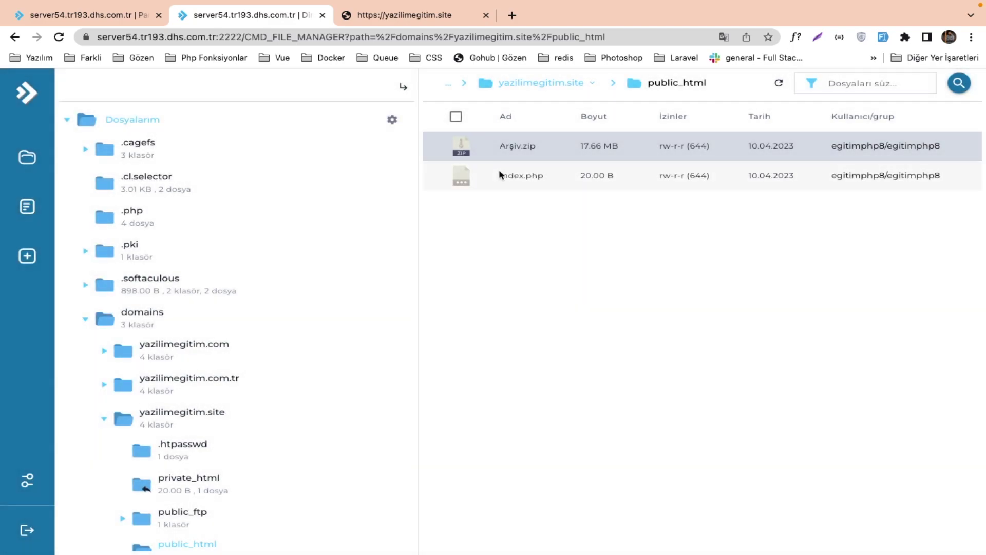
pyautogui.click(502, 176)
pyautogui.rightClick(503, 178)
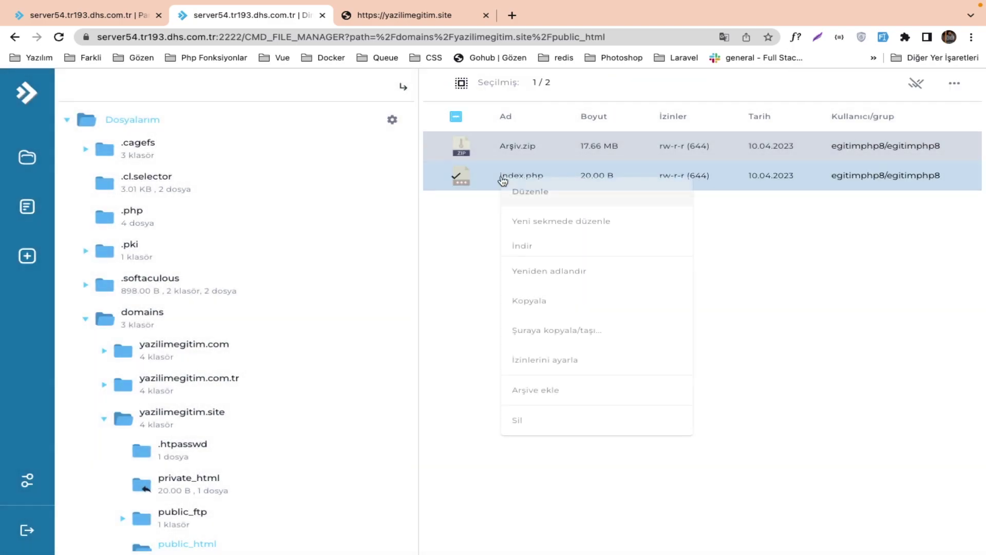
pyautogui.click(543, 419)
pyautogui.click(675, 356)
# Extract Arşiv.zip into public_html.
pyautogui.rightClick(537, 150)
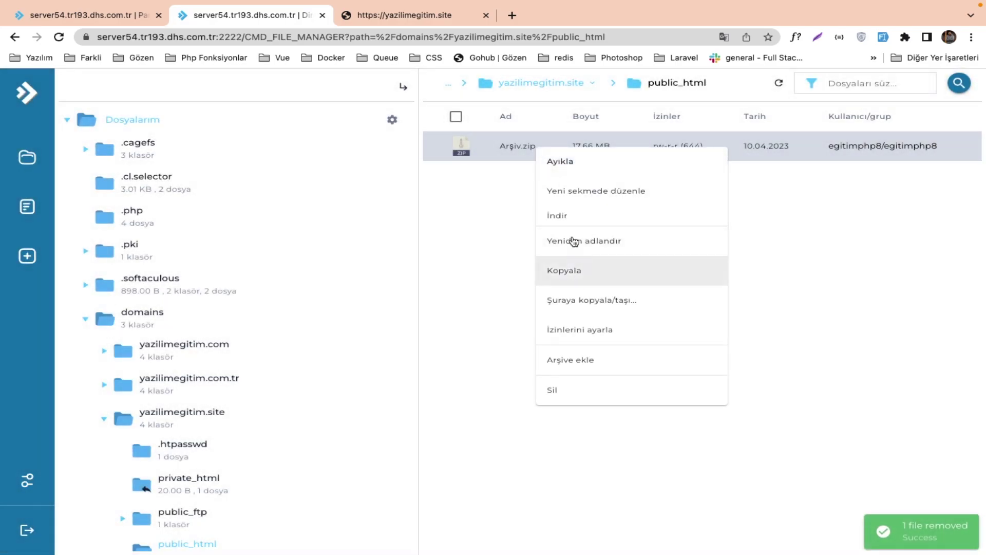
pyautogui.click(571, 162)
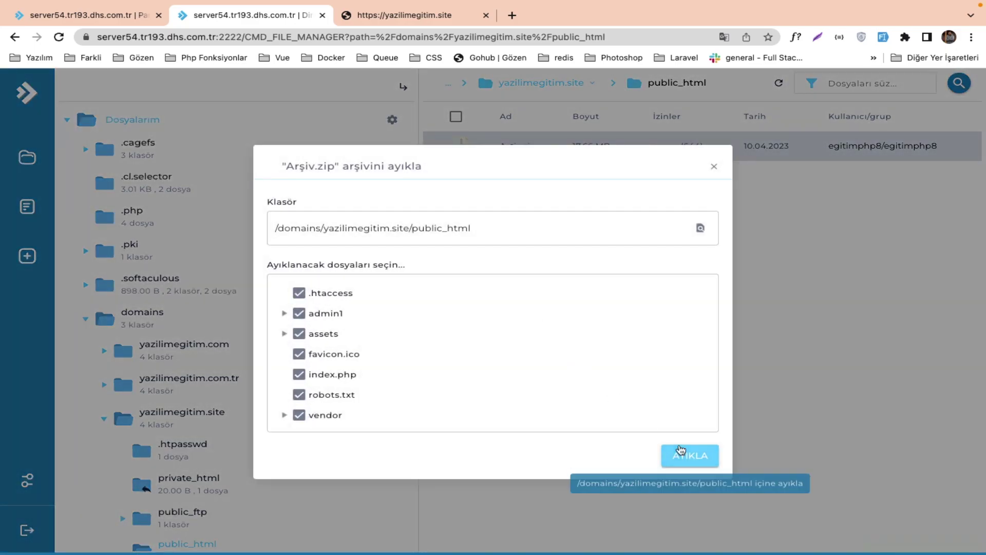
pyautogui.click(681, 450)
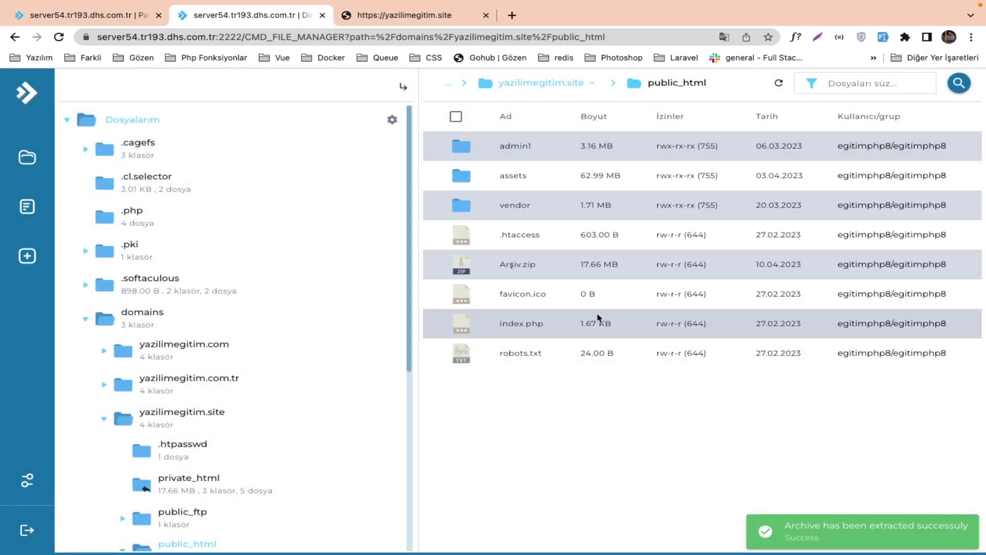
# Delete the uploaded Arşiv.zip after extraction.
pyautogui.click(461, 267)
pyautogui.rightClick(464, 270)
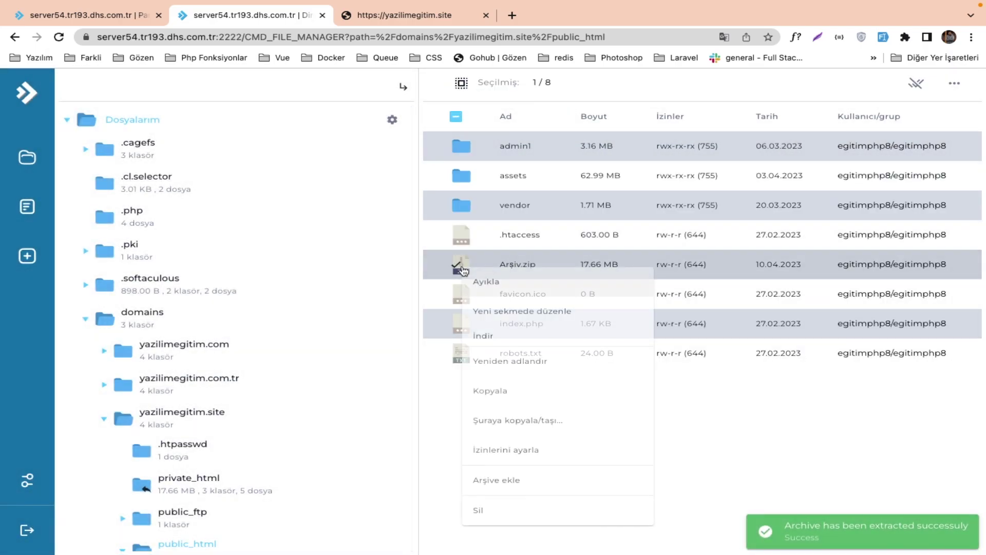
pyautogui.click(509, 509)
pyautogui.click(675, 355)
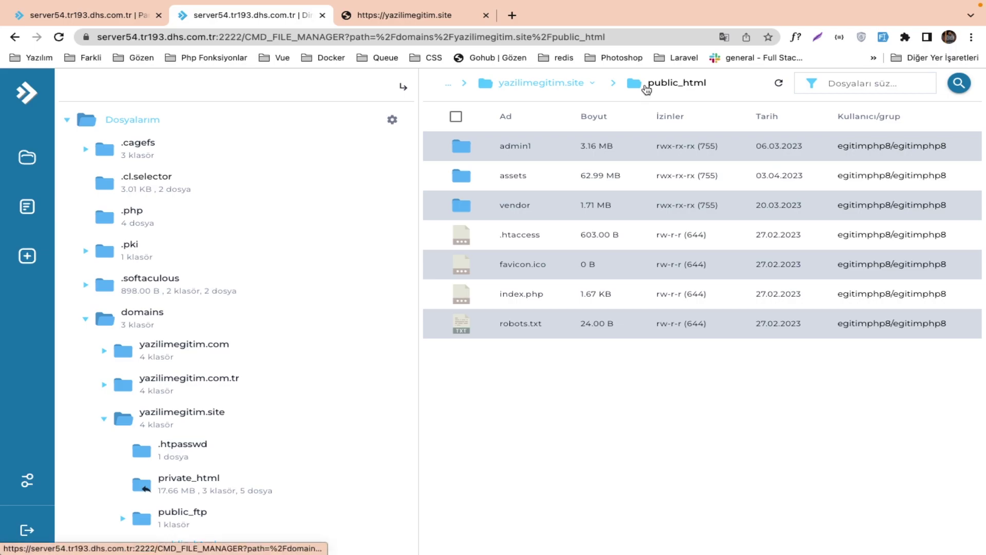
# In yazilimegitim.site, create the folder yazilimEgitimBlogYayin next to public_html and open it.
pyautogui.click(563, 85)
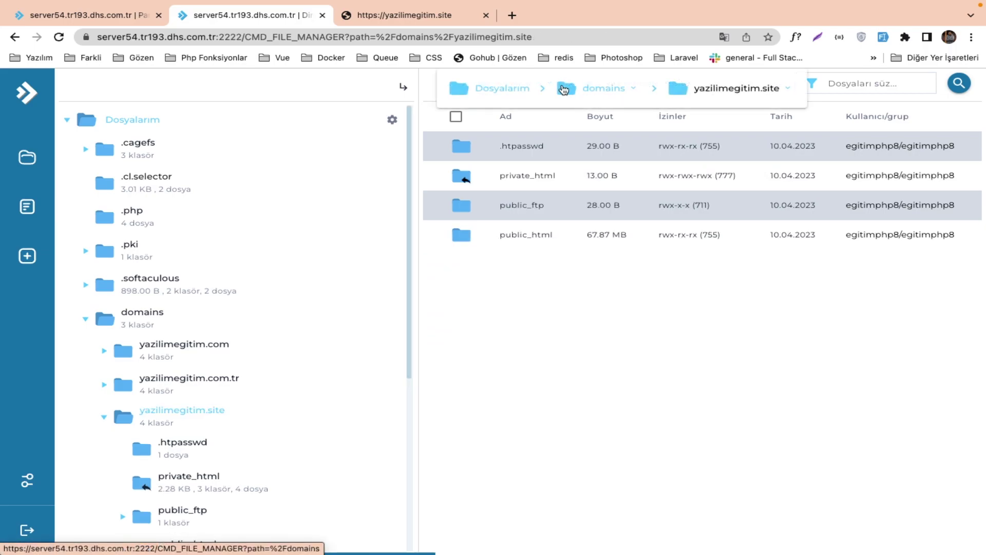
pyautogui.rightClick(538, 283)
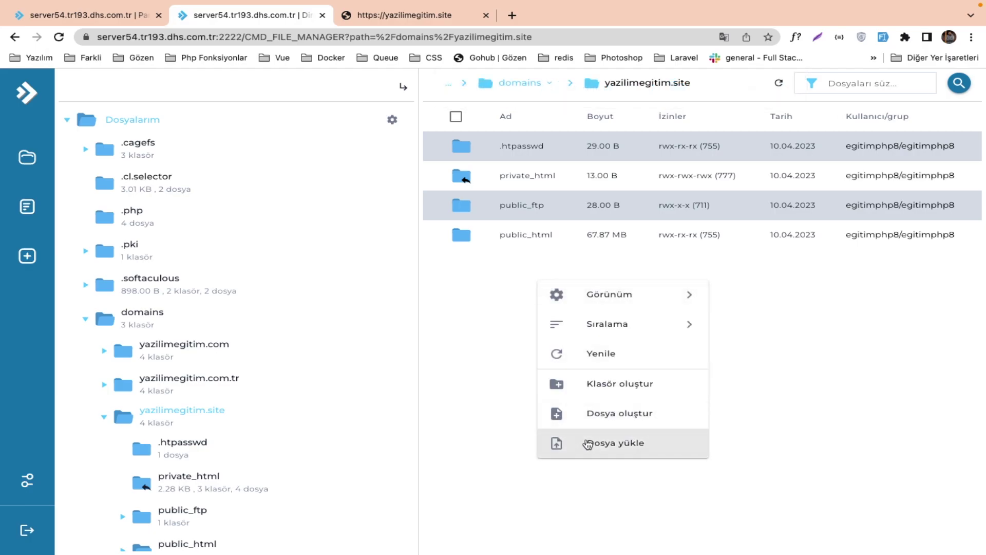
pyautogui.click(597, 389)
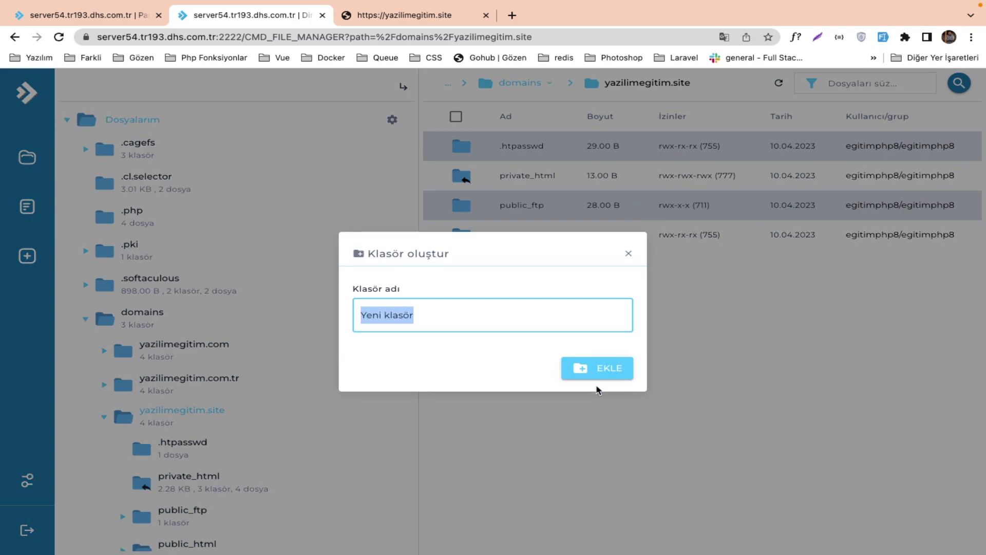
pyautogui.write('yazilimEgitimYayi')
pyautogui.press('BackSpace')
pyautogui.press('BackSpace')
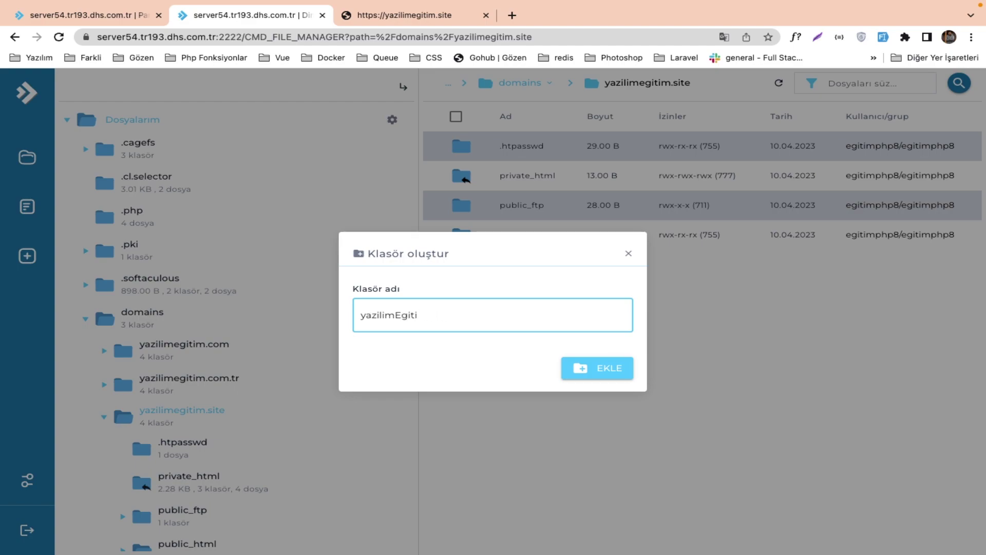
pyautogui.write('mBlogYayin')
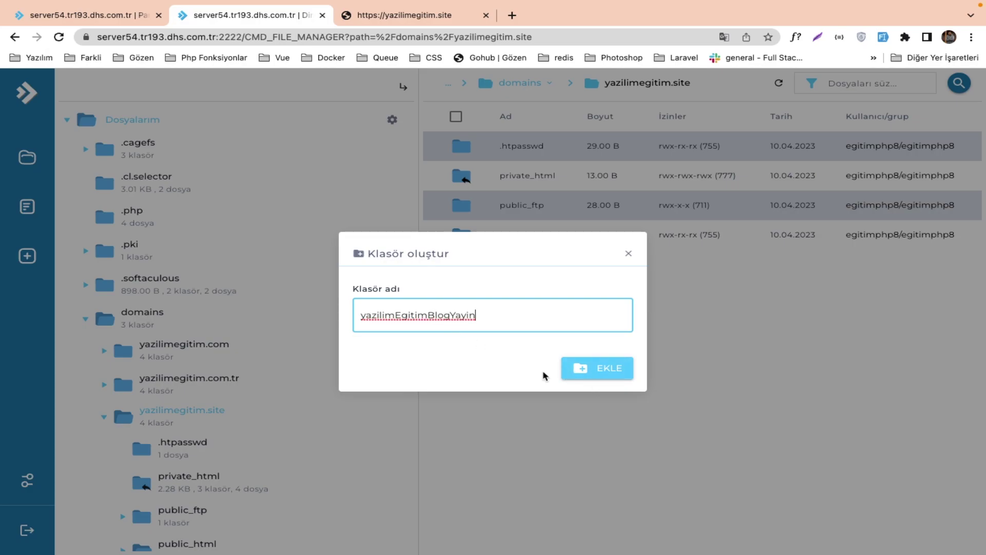
pyautogui.click(590, 376)
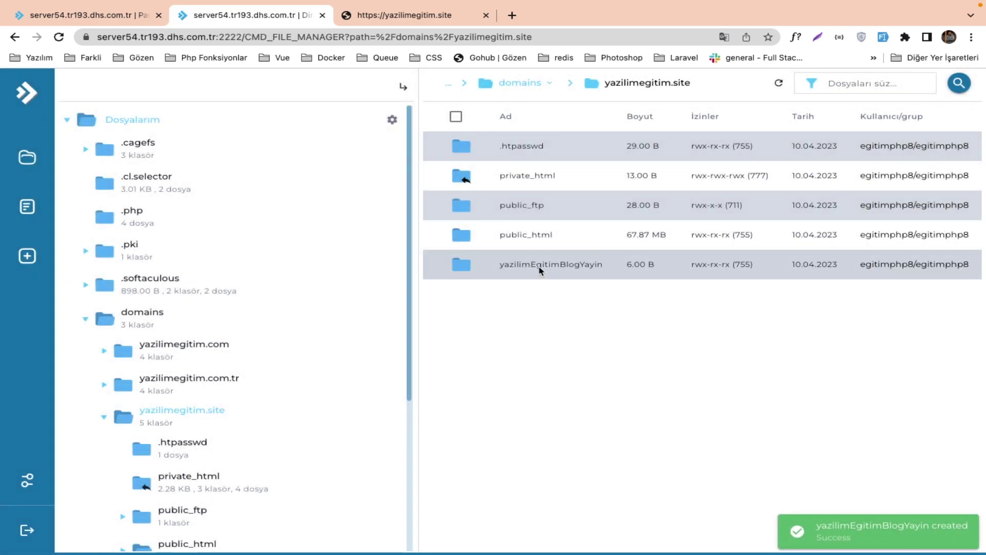
pyautogui.doubleClick(539, 265)
# Pick Arşiv.zip from the eloquentDatabase project folder as the file to upload.
pyautogui.rightClick(539, 267)
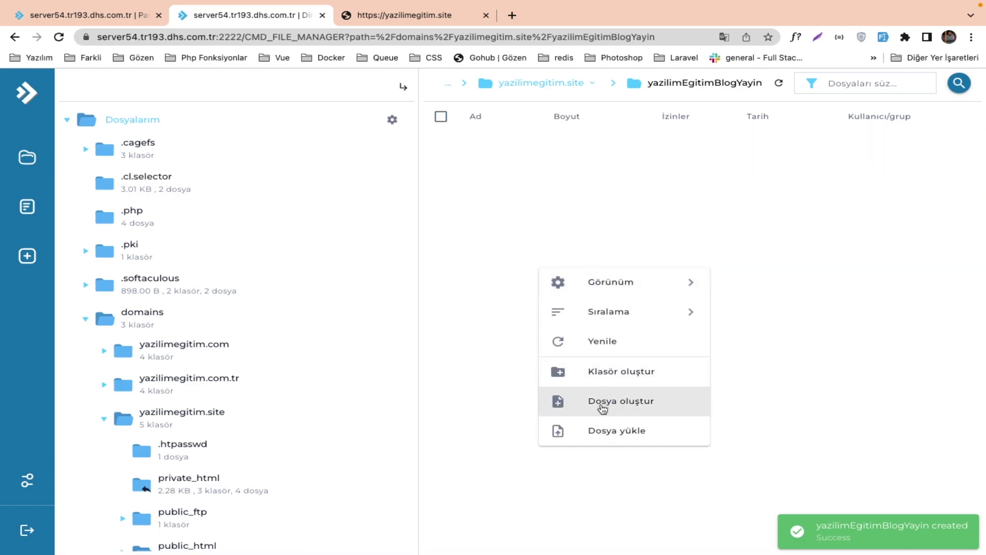
pyautogui.click(609, 436)
pyautogui.click(572, 334)
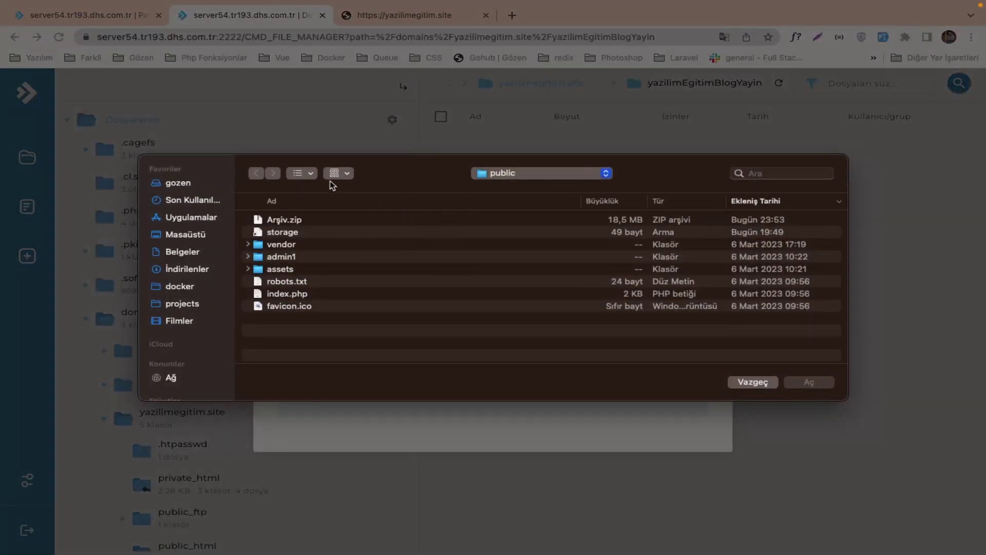
pyautogui.click(499, 174)
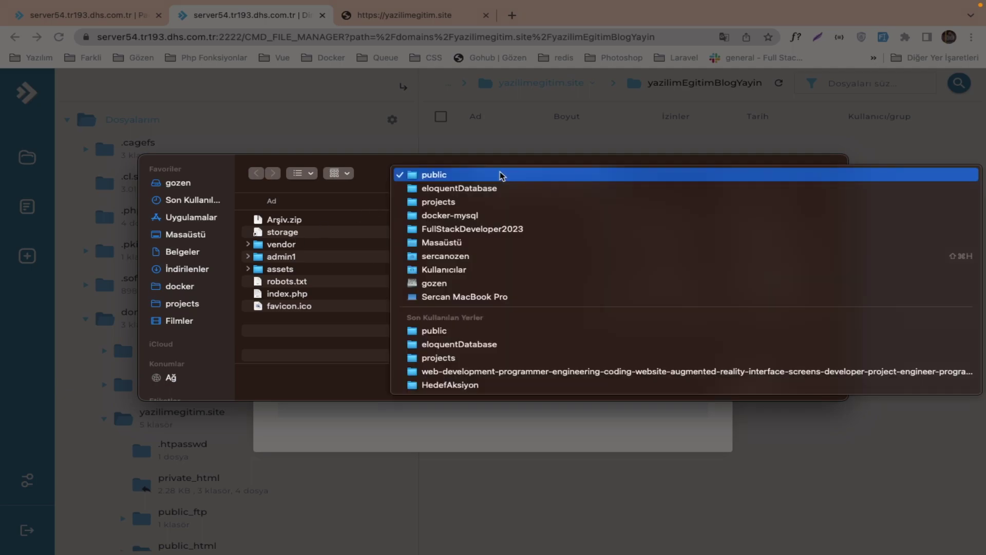
pyautogui.click(501, 189)
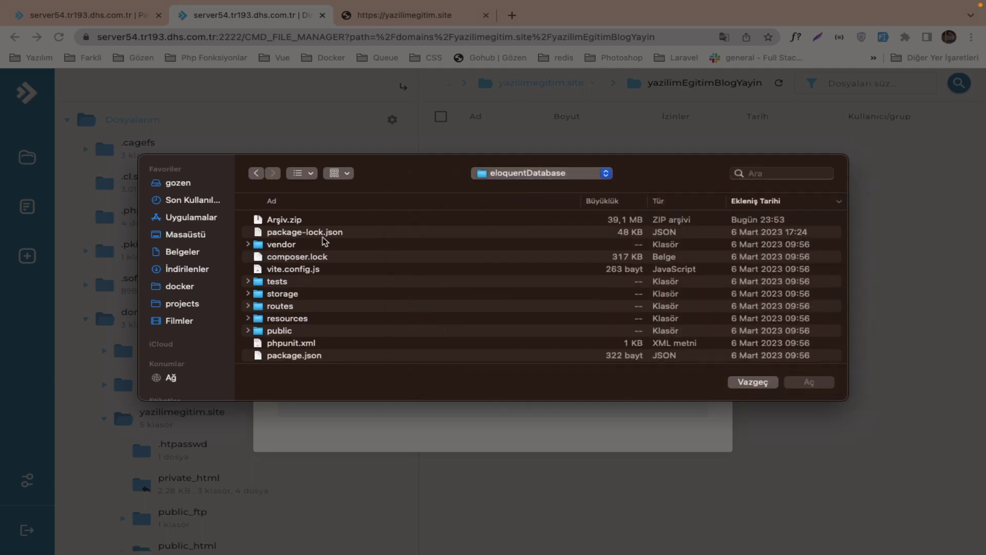
pyautogui.scroll(-5, 294, 308)
pyautogui.scroll(5, 296, 226)
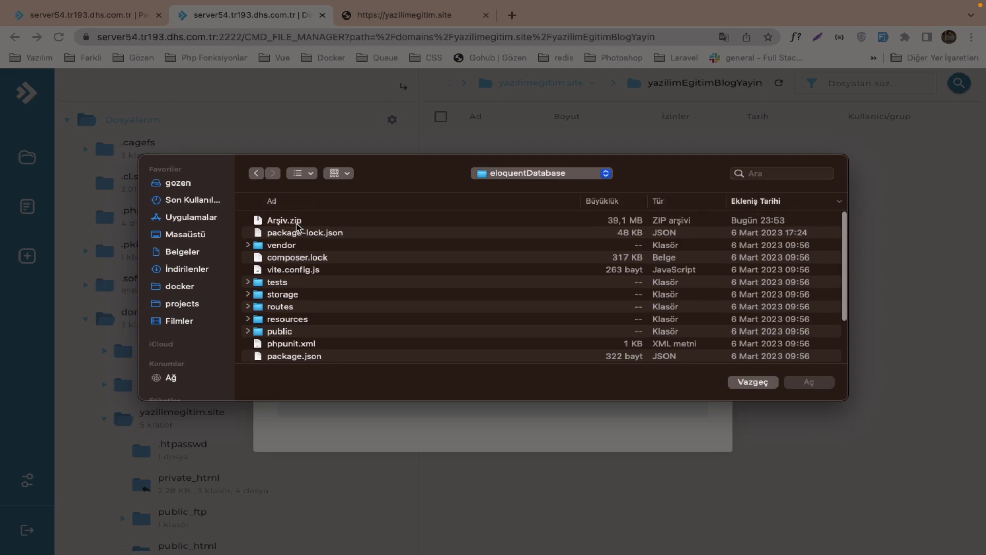
pyautogui.click(293, 221)
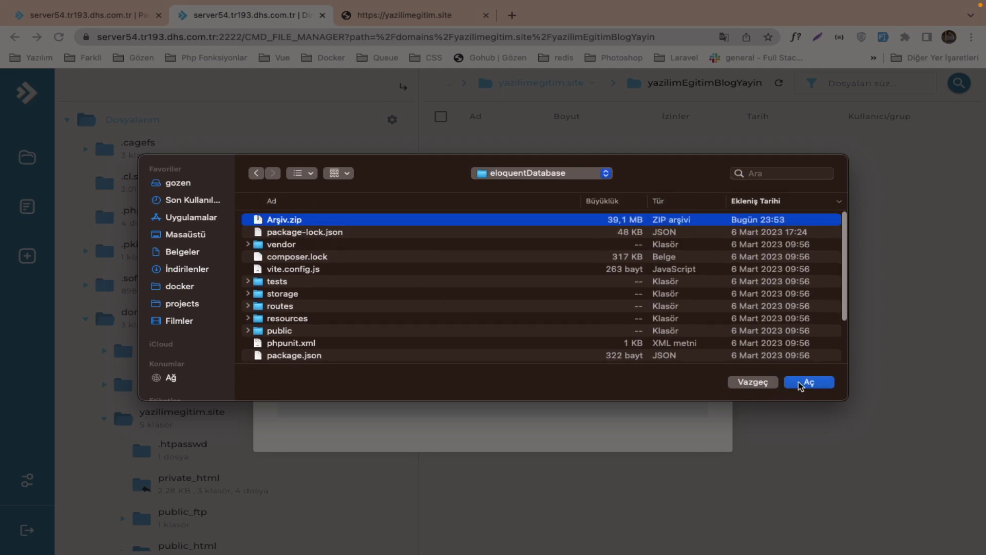
pyautogui.click(800, 383)
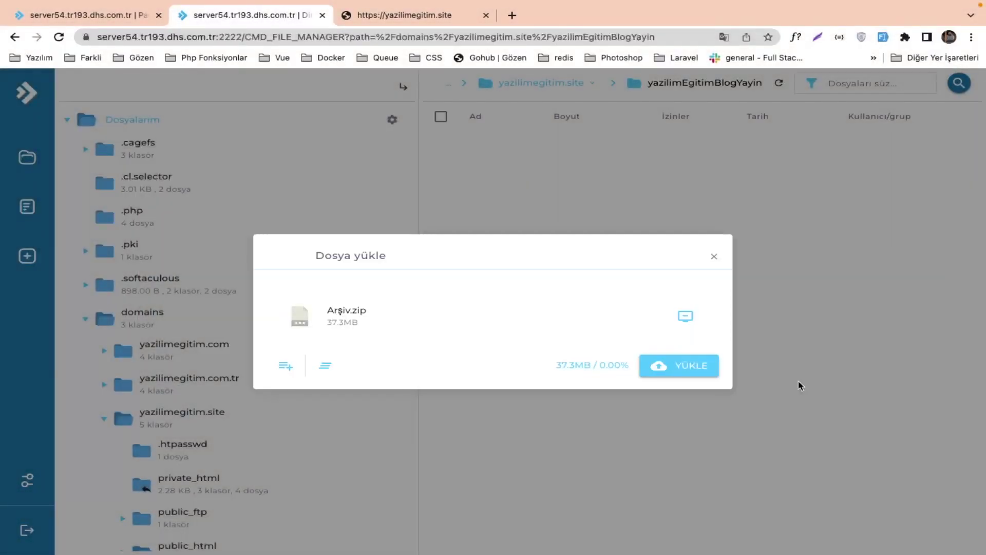
# Upload the 37.32 MB Arşiv.zip to the server and close the finished upload window.
pyautogui.click(670, 374)
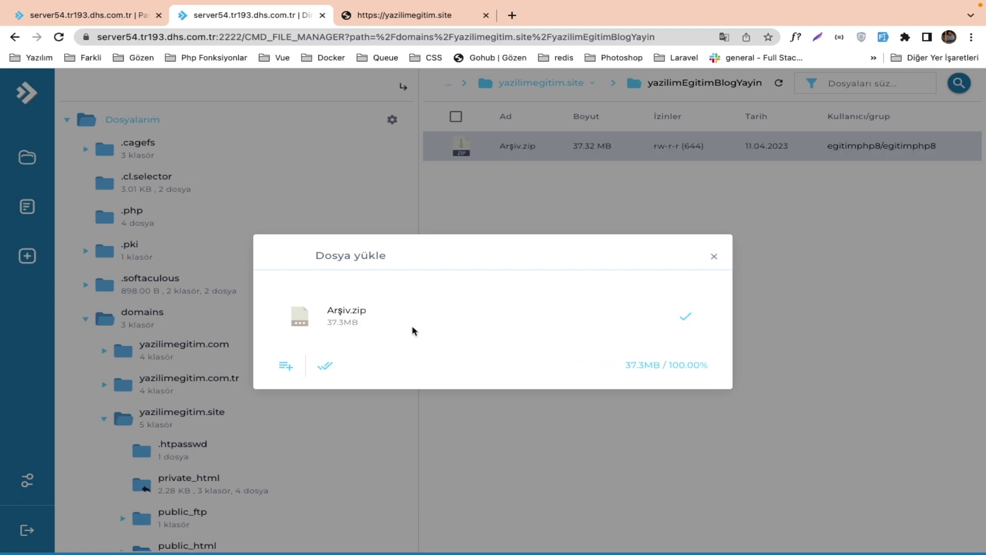
pyautogui.click(325, 365)
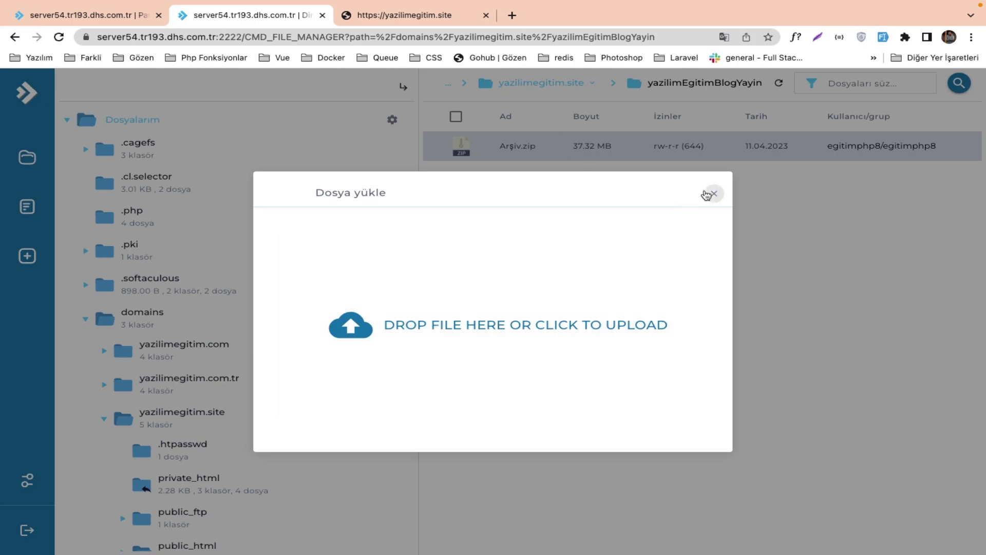
pyautogui.click(711, 193)
# Extract Arşiv.zip into /domains/yazilimegitim.site/yazilimEgitimBlogYayin.
pyautogui.rightClick(534, 153)
pyautogui.click(544, 165)
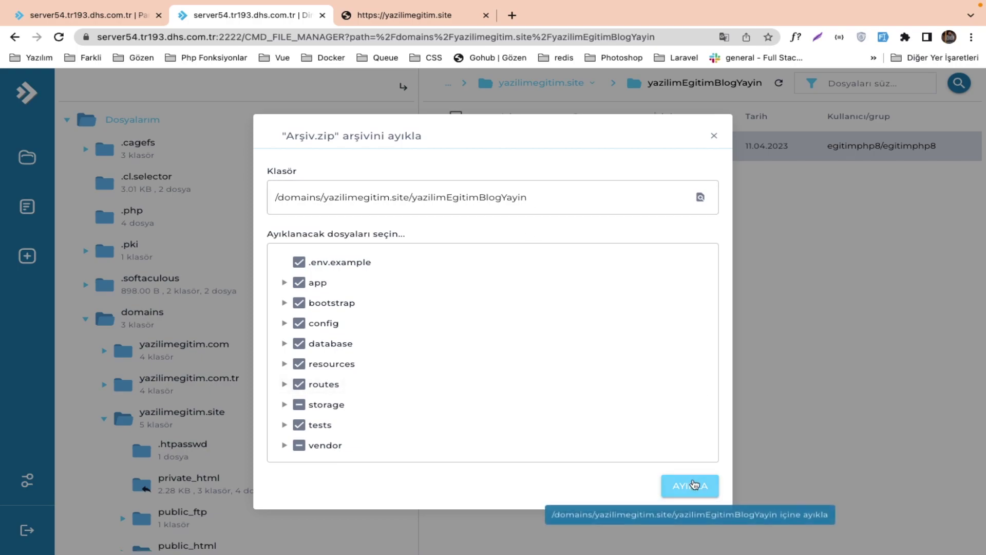
pyautogui.click(694, 484)
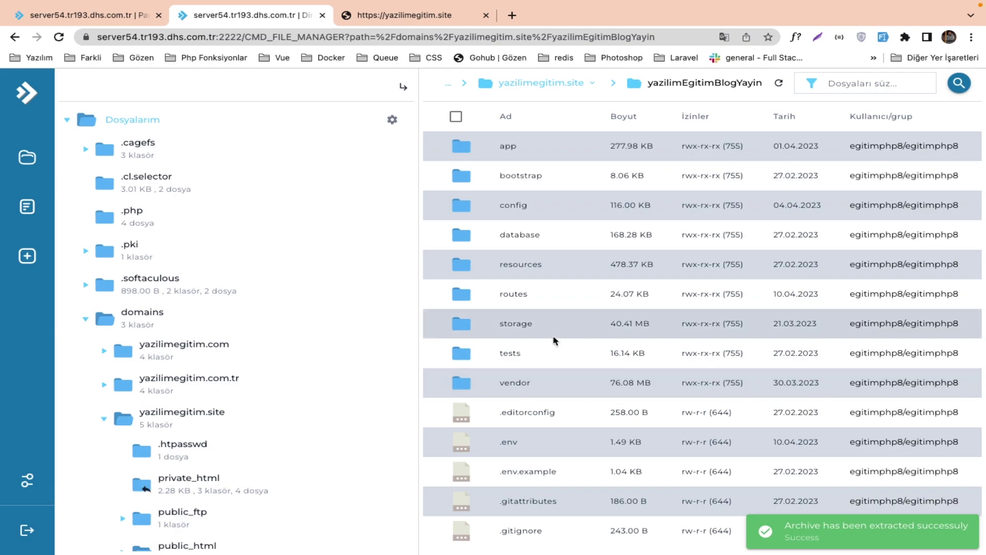
# Delete Arşiv.zip from yazilimEgitimBlogYayin, confirming its move to the trash.
pyautogui.scroll(-5, 550, 346)
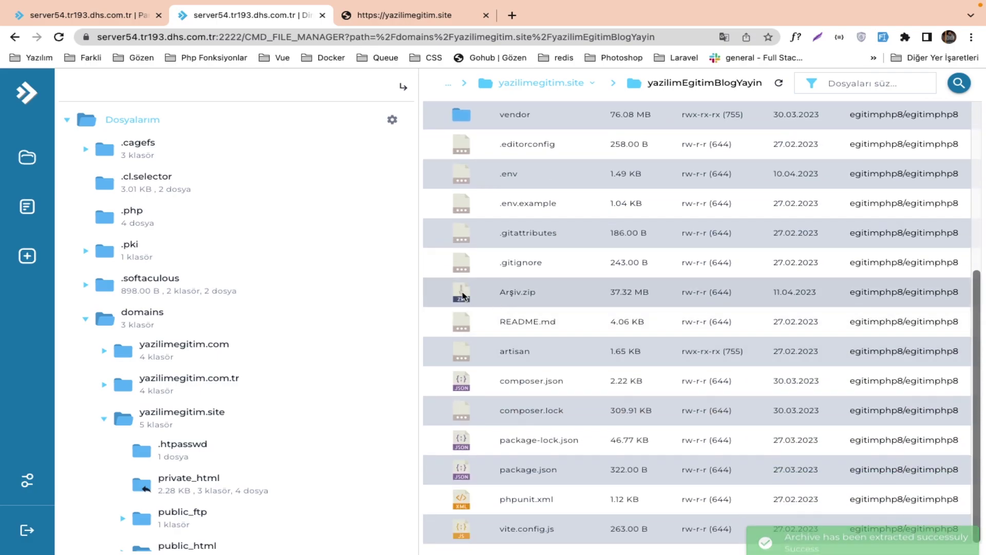
pyautogui.click(461, 293)
pyautogui.rightClick(461, 293)
pyautogui.click(478, 534)
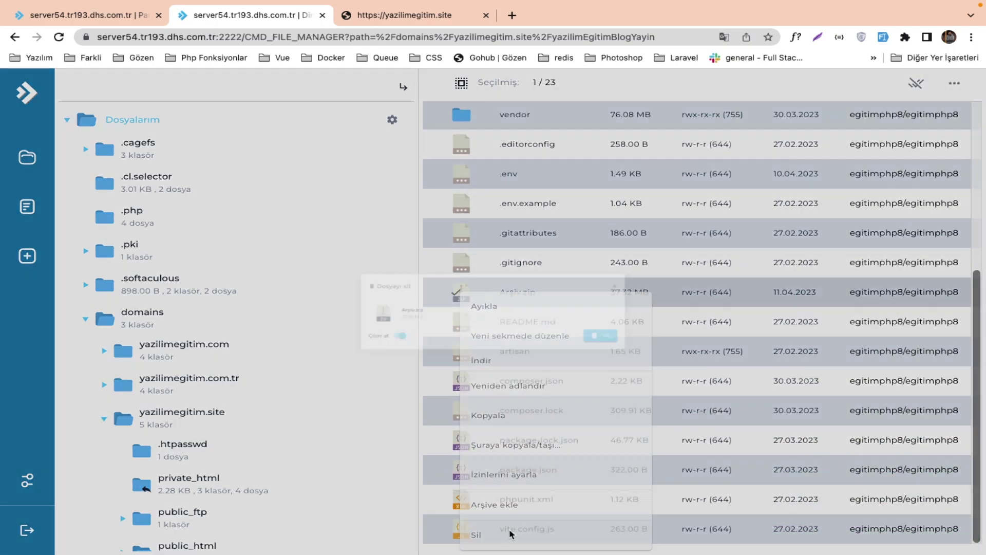
pyautogui.click(663, 363)
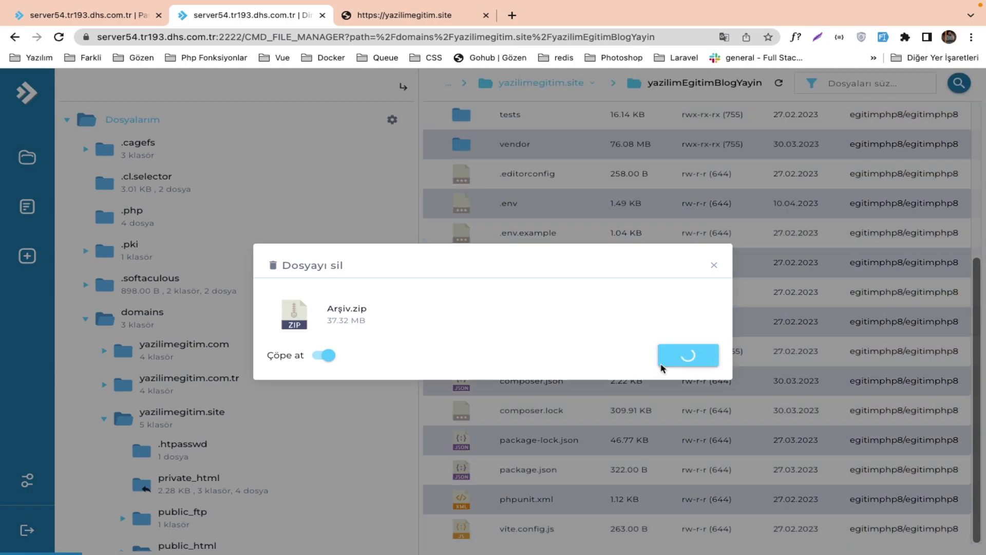
# Go back through domains to the yazilimegitim.site folder.
pyautogui.scroll(3, 596, 287)
pyautogui.scroll(2, 595, 288)
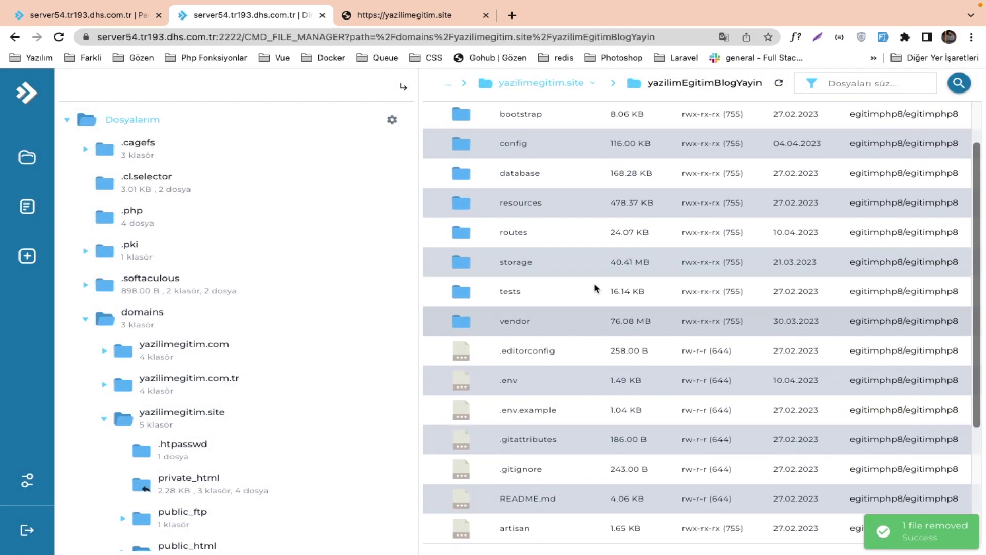
pyautogui.scroll(2, 595, 287)
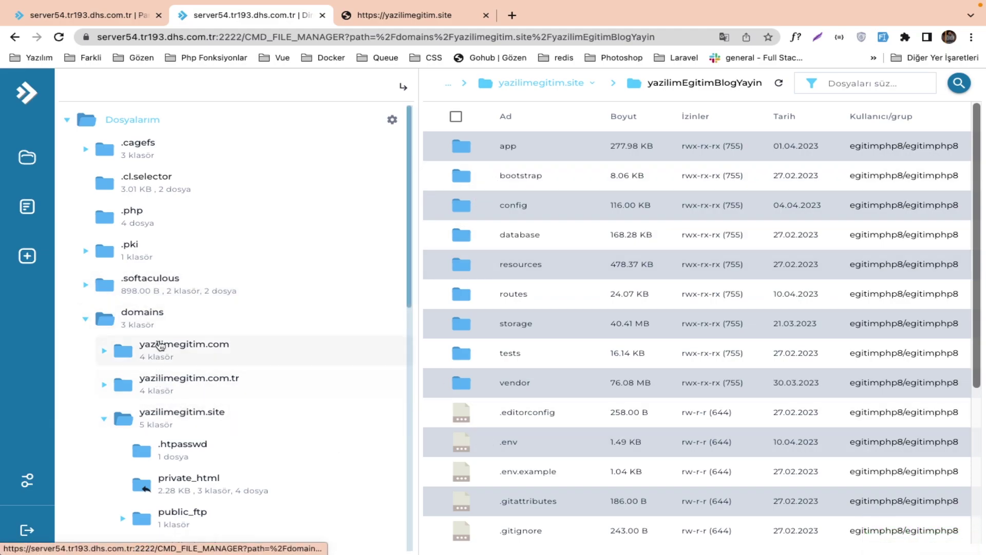
pyautogui.click(154, 319)
pyautogui.doubleClick(464, 205)
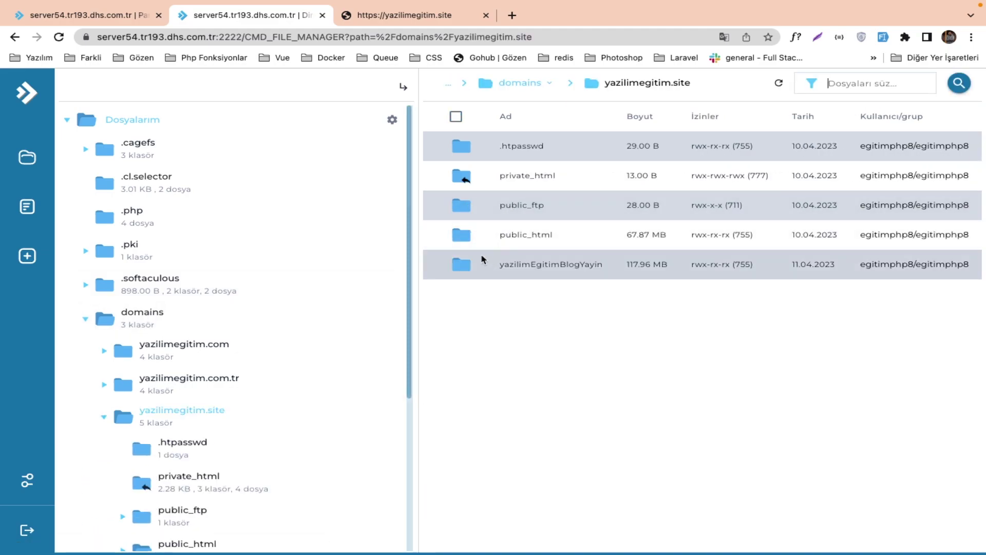
# Open public_html/index.php, review its vendor and bootstrap require paths, then switch to PhpStorm.
pyautogui.doubleClick(464, 237)
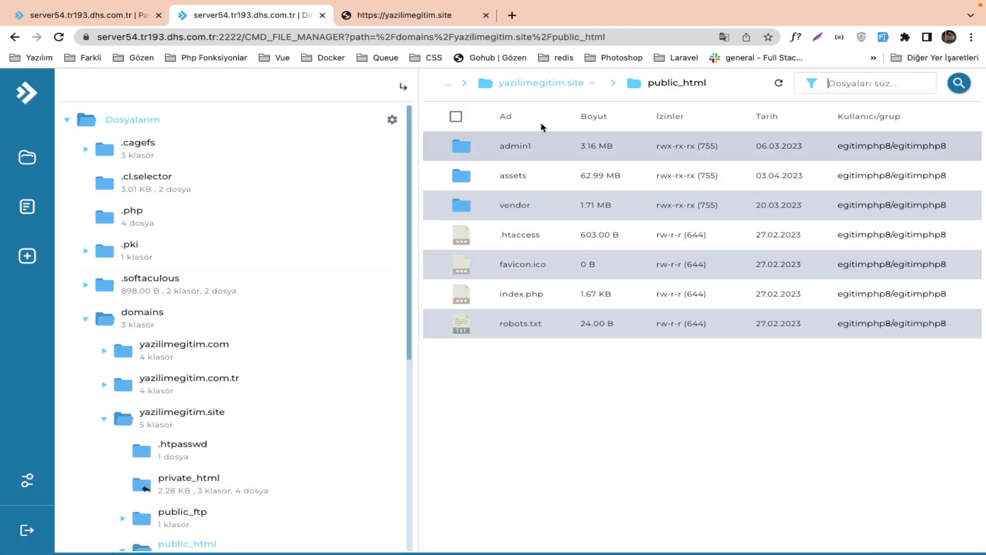
pyautogui.doubleClick(490, 303)
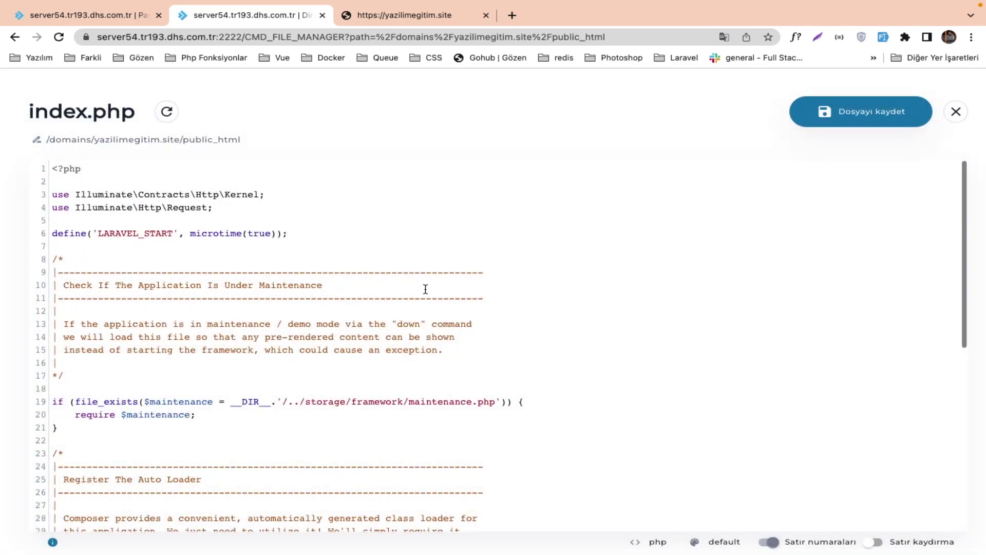
pyautogui.scroll(-5, 276, 343)
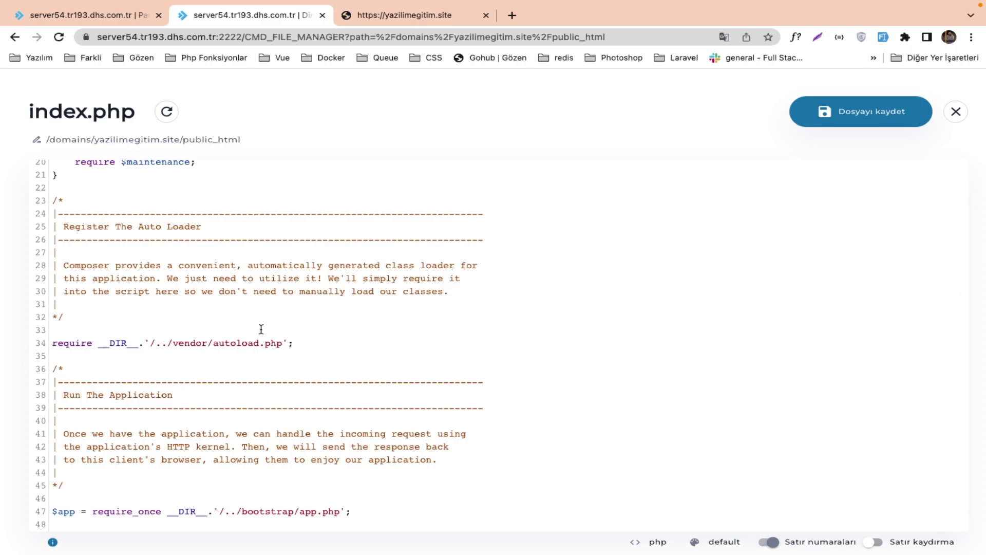
pyautogui.scroll(2, 269, 333)
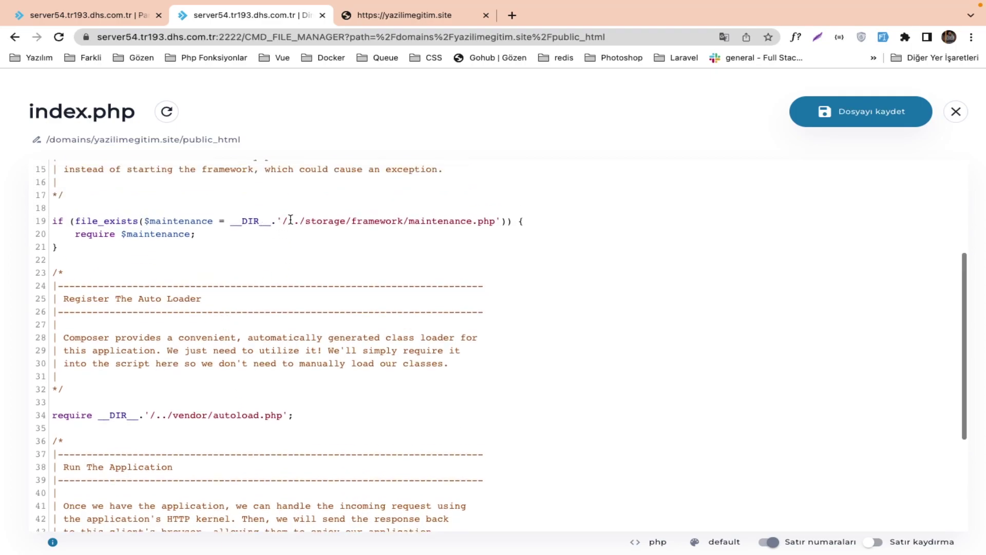
pyautogui.hotkey('ctrl', 'Right')
pyautogui.hotkey('ctrl', 'Right')
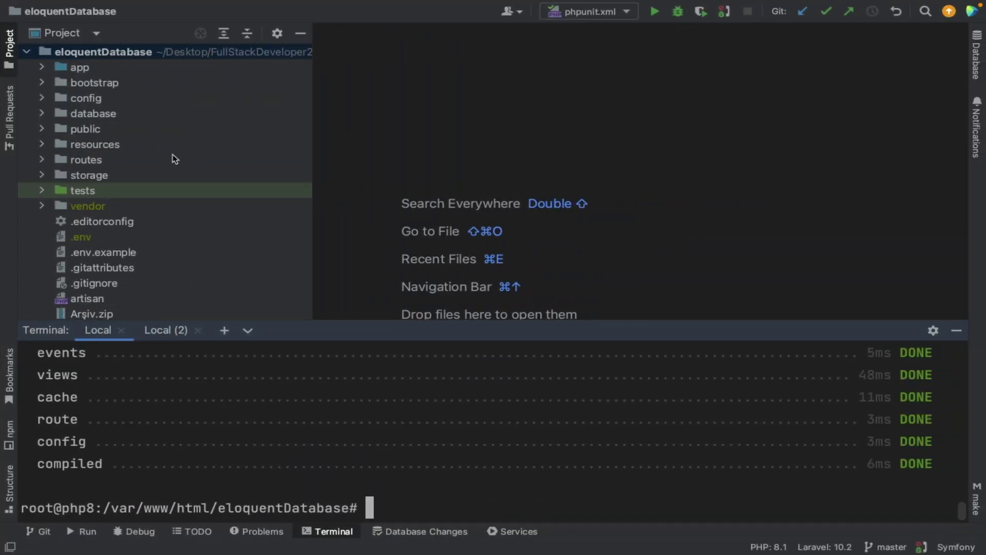
pyautogui.click(103, 138)
pyautogui.doubleClick(102, 137)
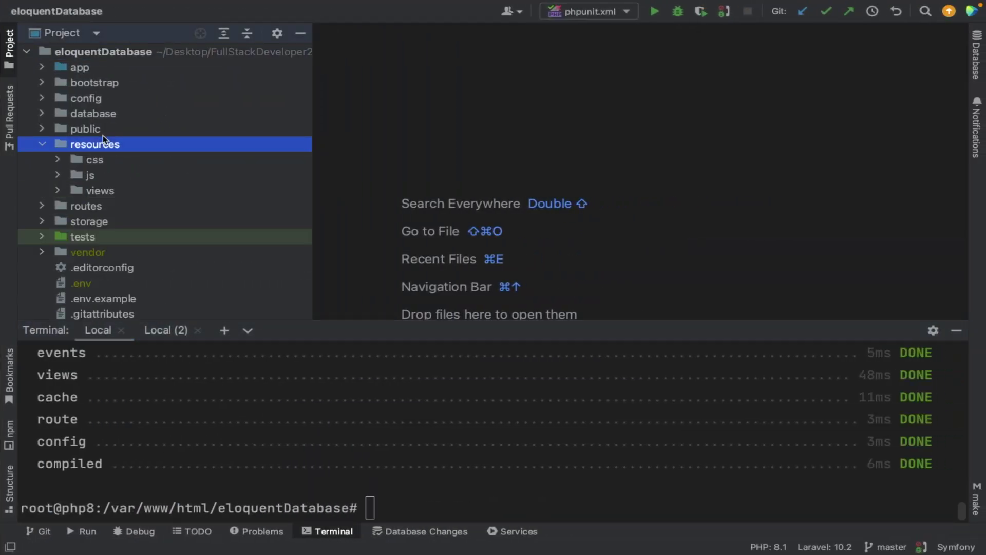
pyautogui.doubleClick(102, 146)
pyautogui.doubleClick(103, 133)
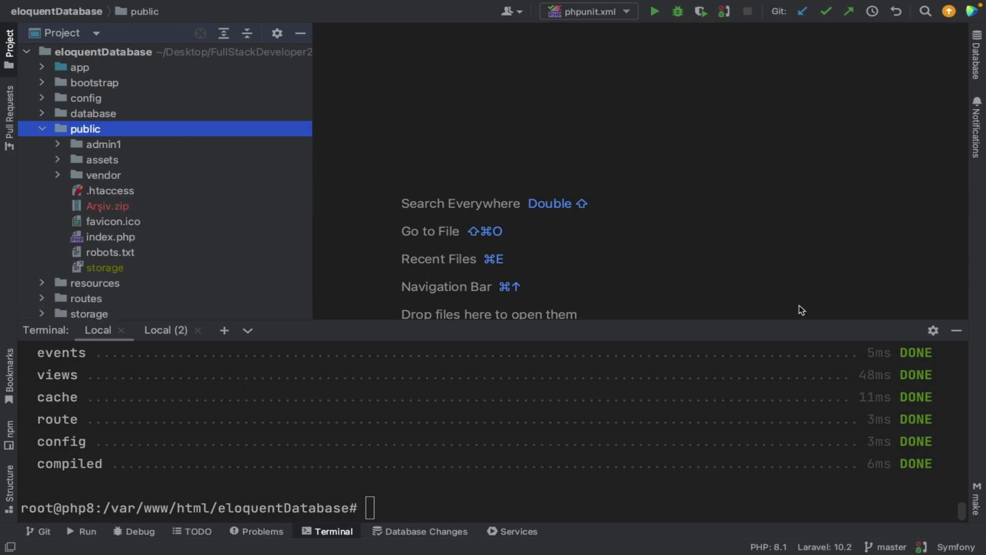
pyautogui.click(954, 332)
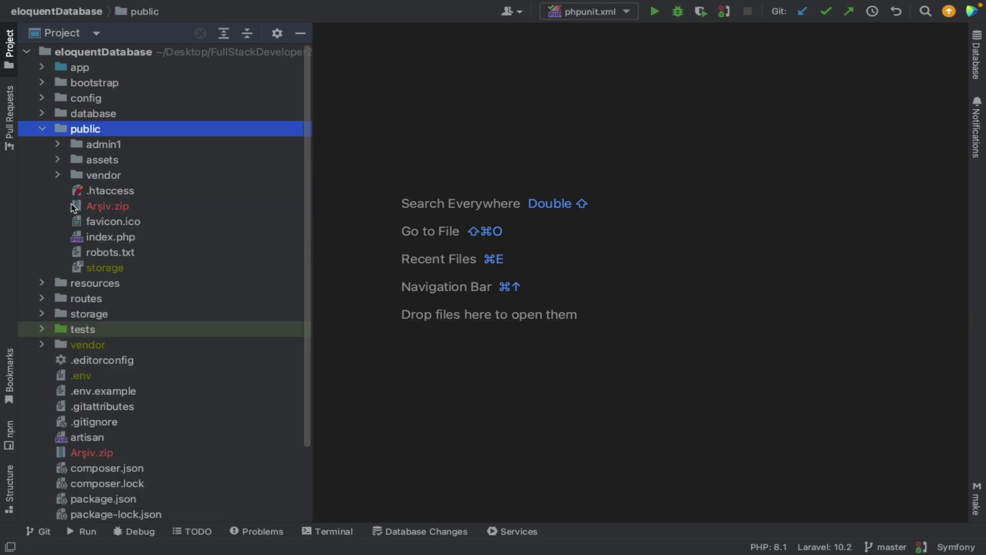
pyautogui.click(105, 253)
pyautogui.doubleClick(129, 240)
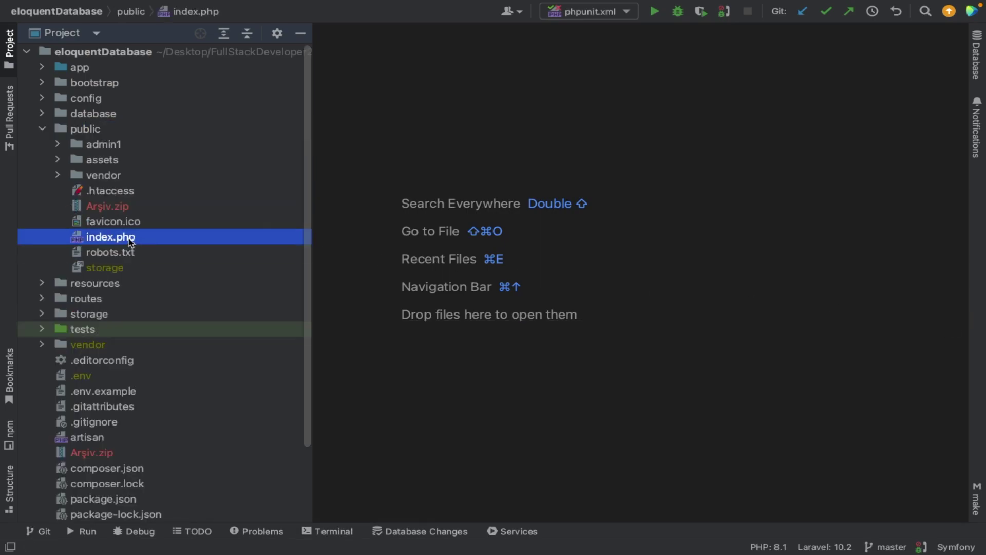
pyautogui.scroll(-3, 668, 315)
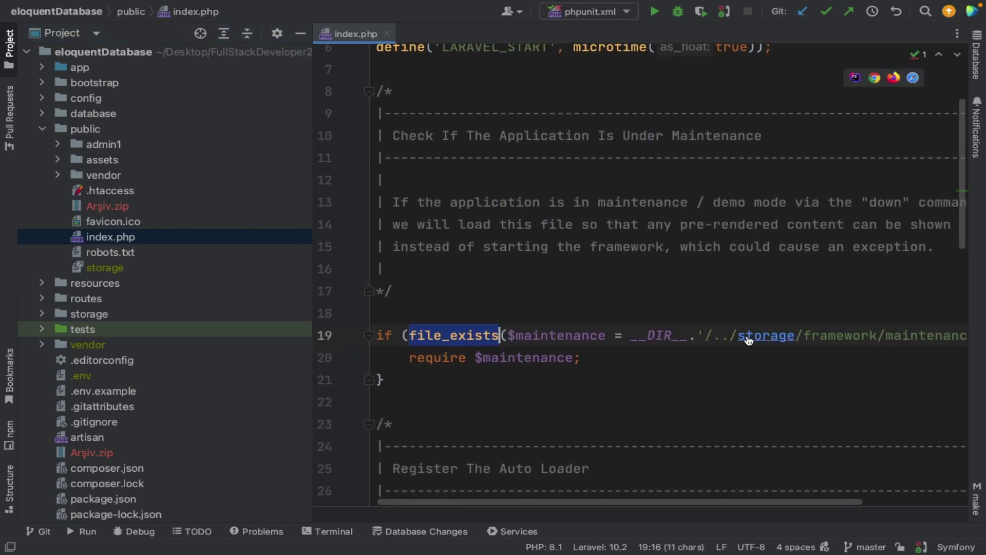
pyautogui.doubleClick(159, 317)
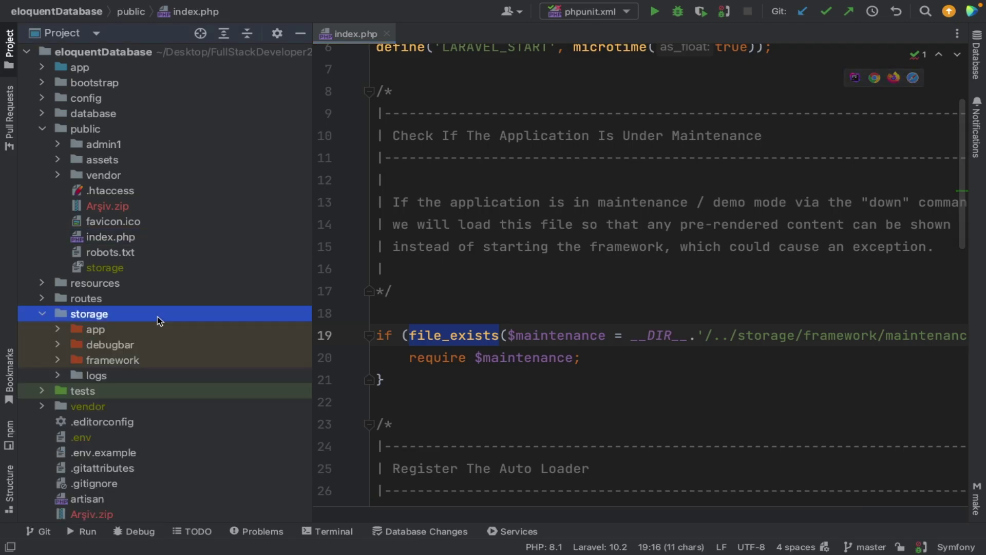
pyautogui.hscroll(3, 787, 399)
pyautogui.doubleClick(802, 335)
pyautogui.doubleClick(867, 335)
pyautogui.moveTo(892, 338)
pyautogui.hscroll(-3, 519, 326)
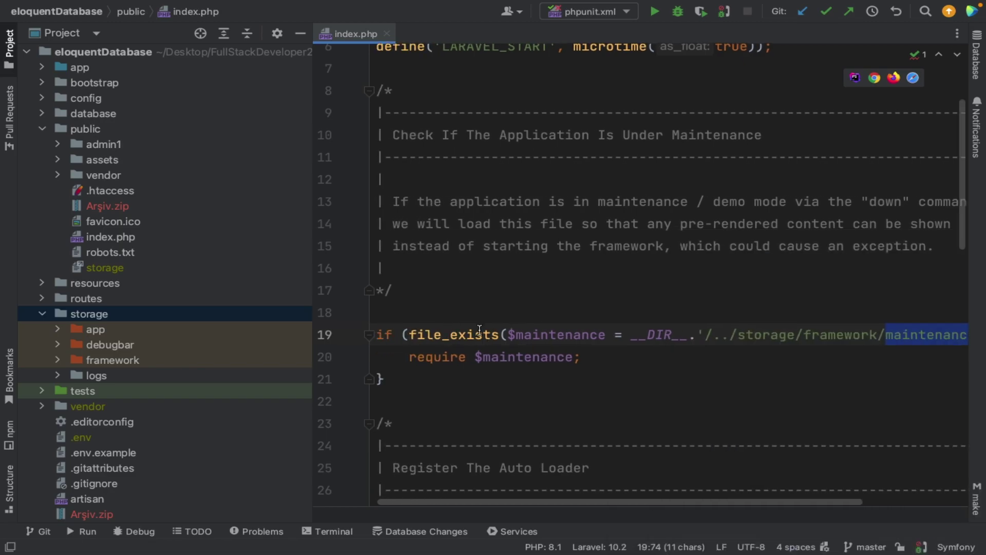
pyautogui.hscroll(5, 693, 326)
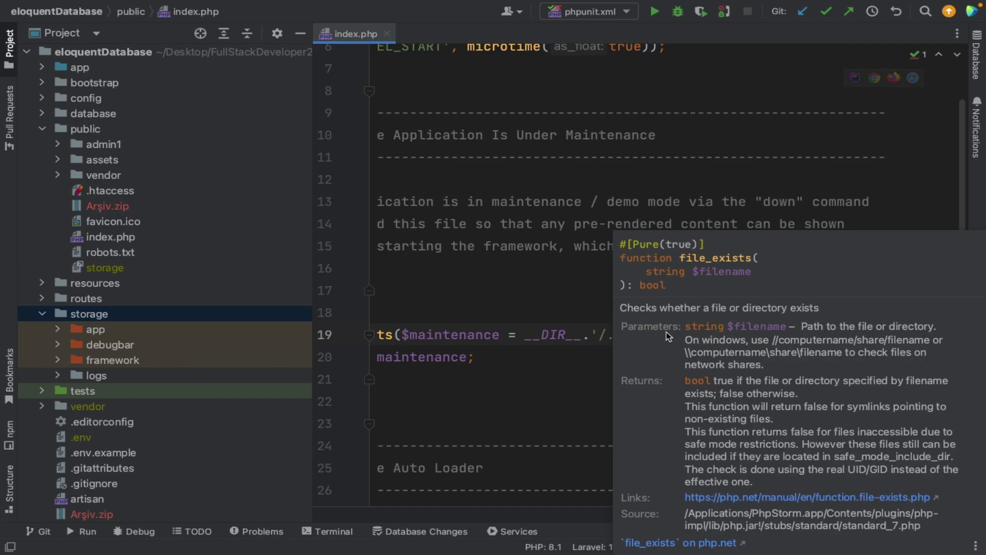
pyautogui.hscroll(-5, 569, 334)
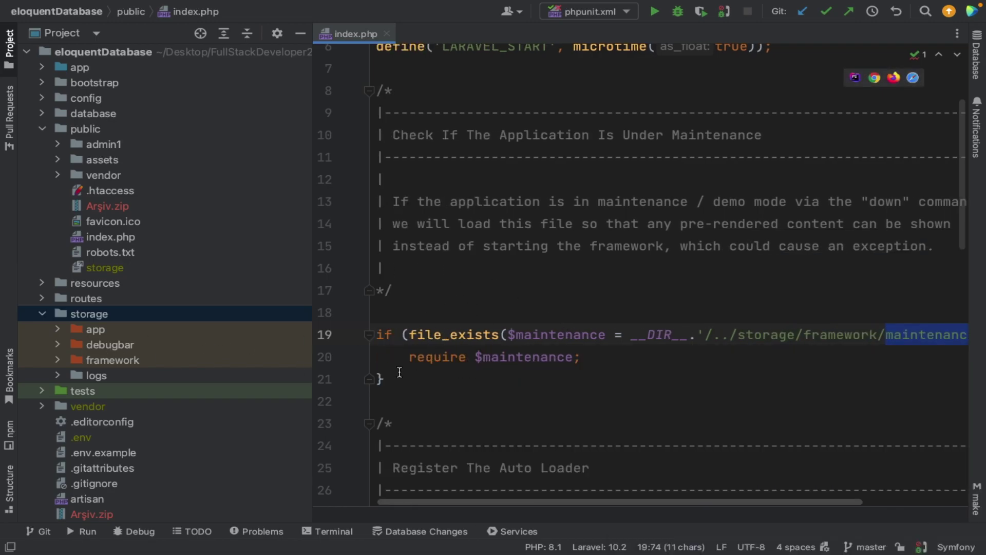
pyautogui.scroll(-6, 397, 372)
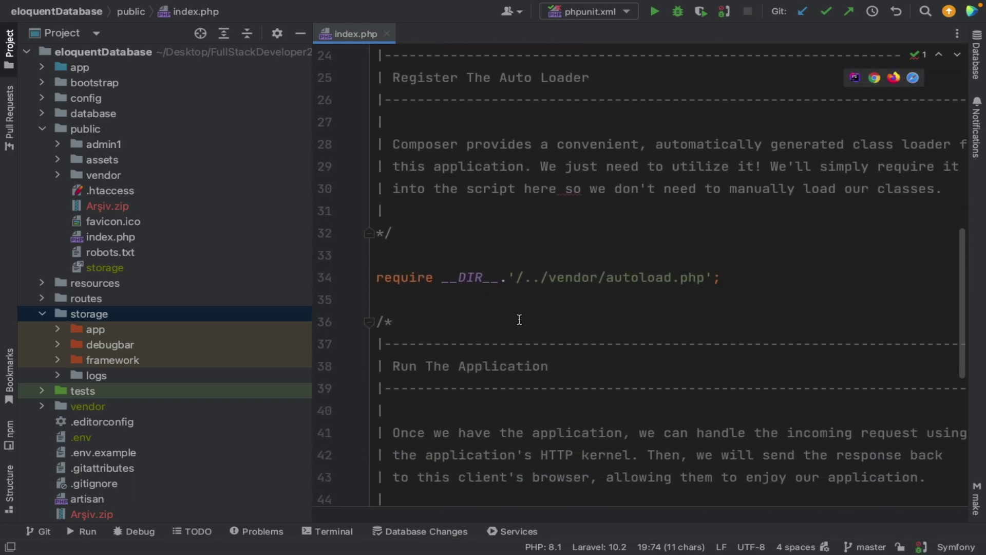
pyautogui.click(43, 313)
pyautogui.click(43, 344)
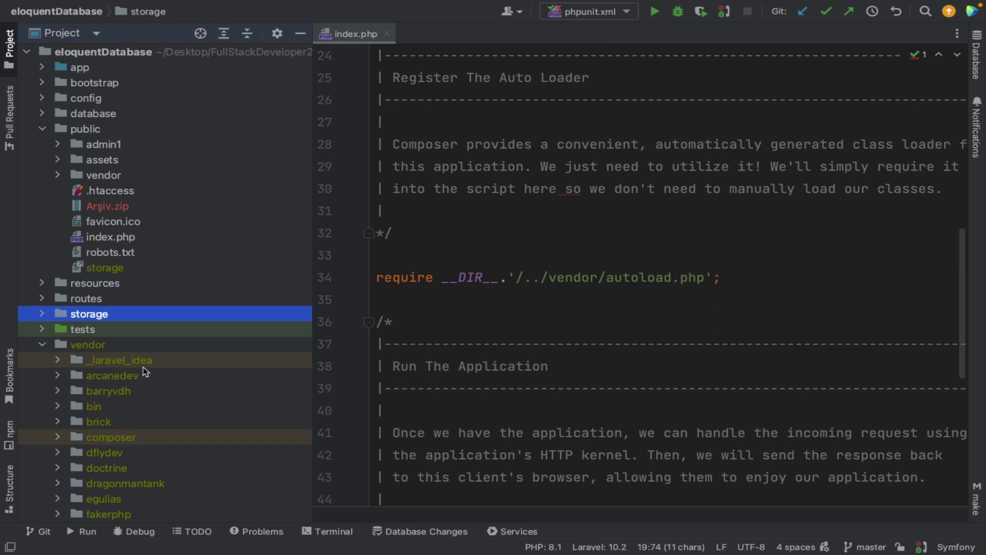
pyautogui.scroll(-12, 145, 371)
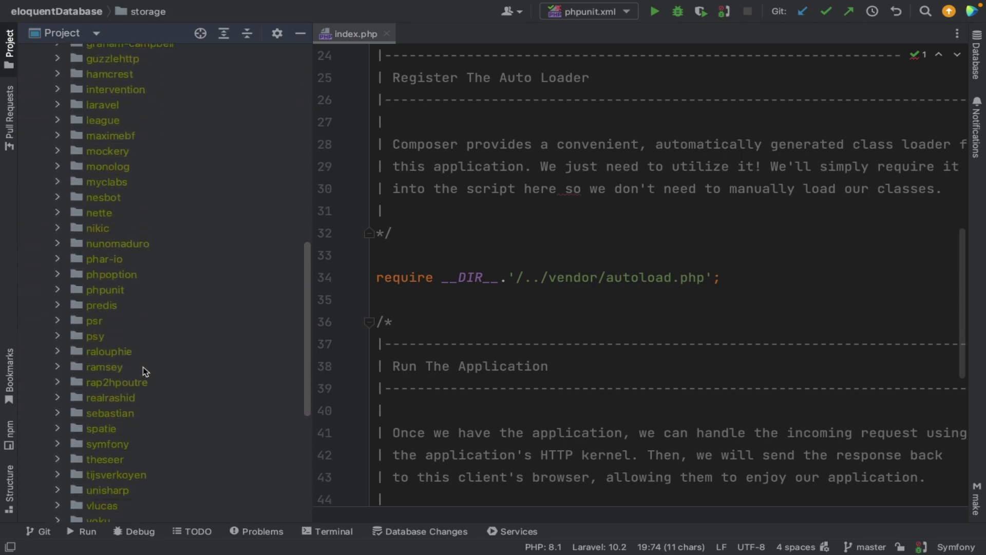
pyautogui.click(136, 424)
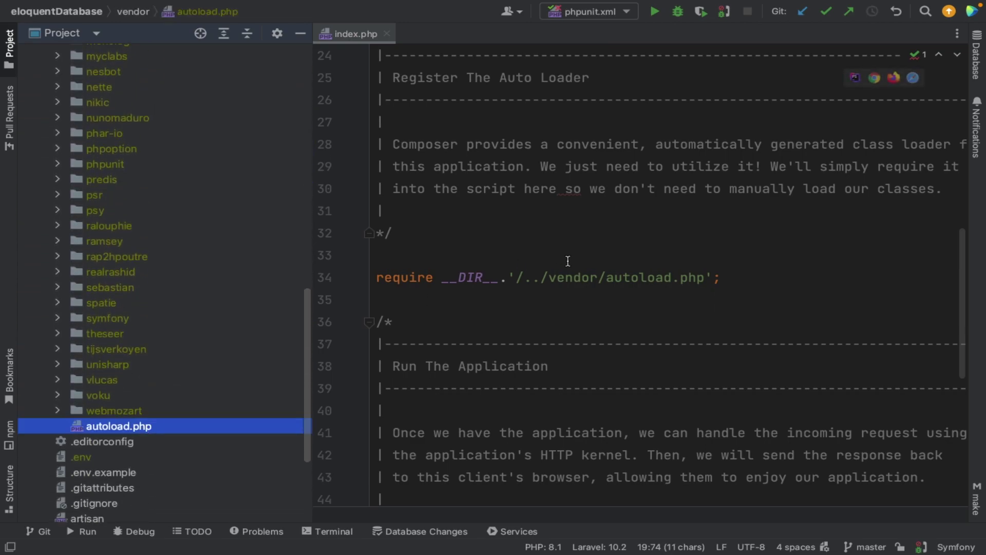
pyautogui.scroll(-1, 164, 318)
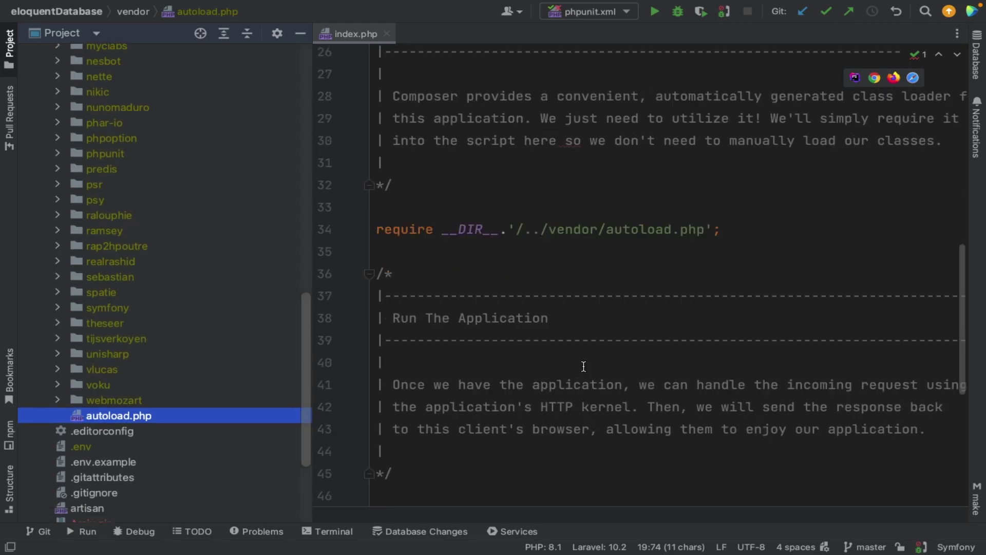
pyautogui.scroll(-5, 583, 366)
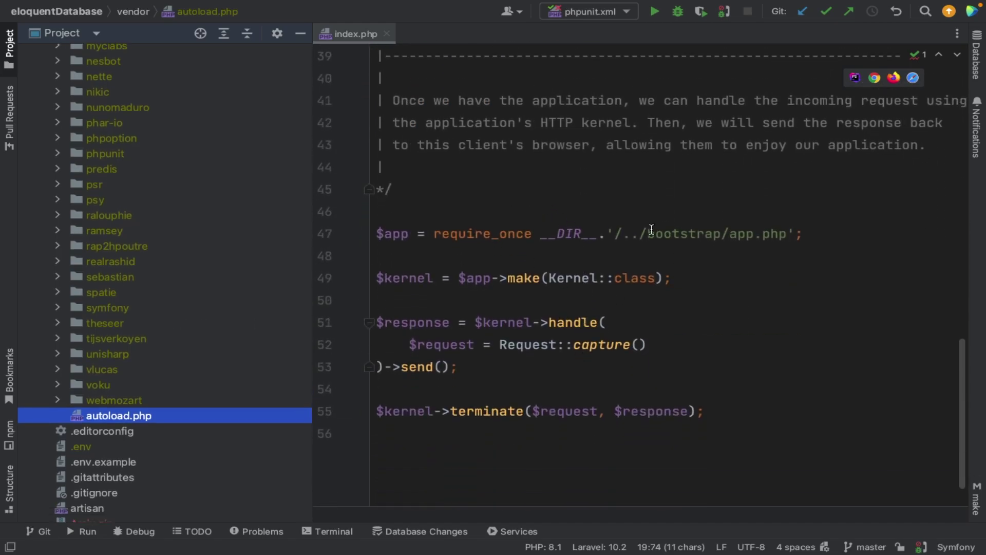
pyautogui.scroll(15, 252, 226)
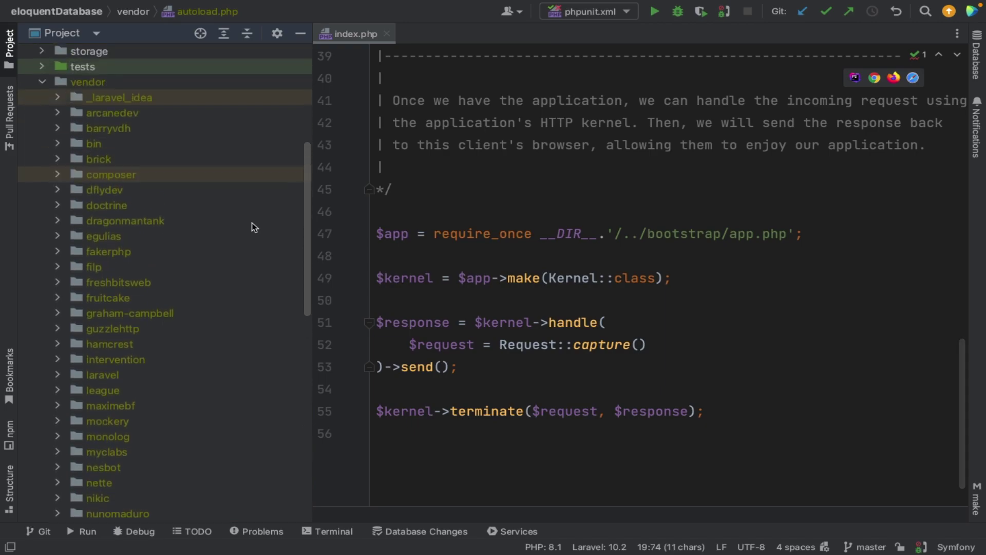
pyautogui.click(46, 249)
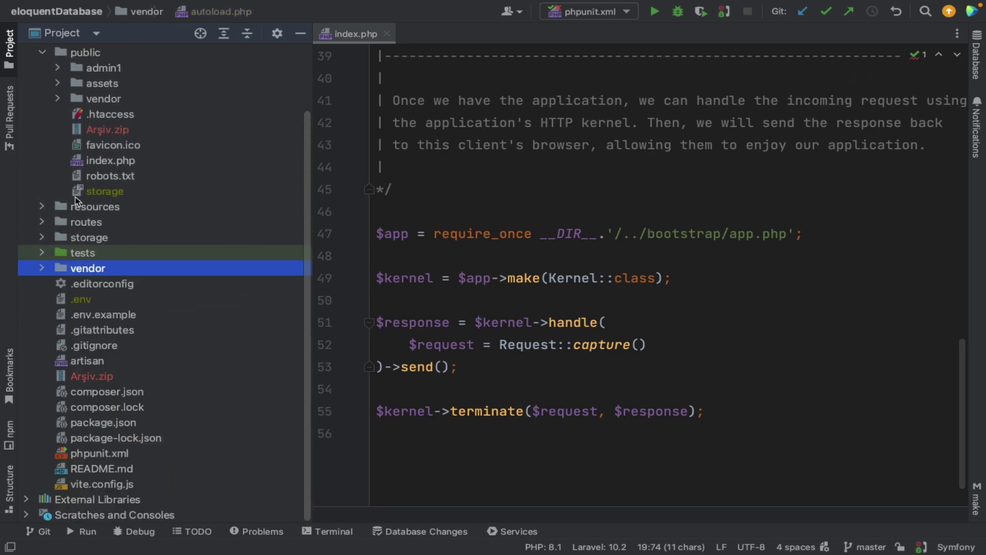
pyautogui.scroll(3, 76, 228)
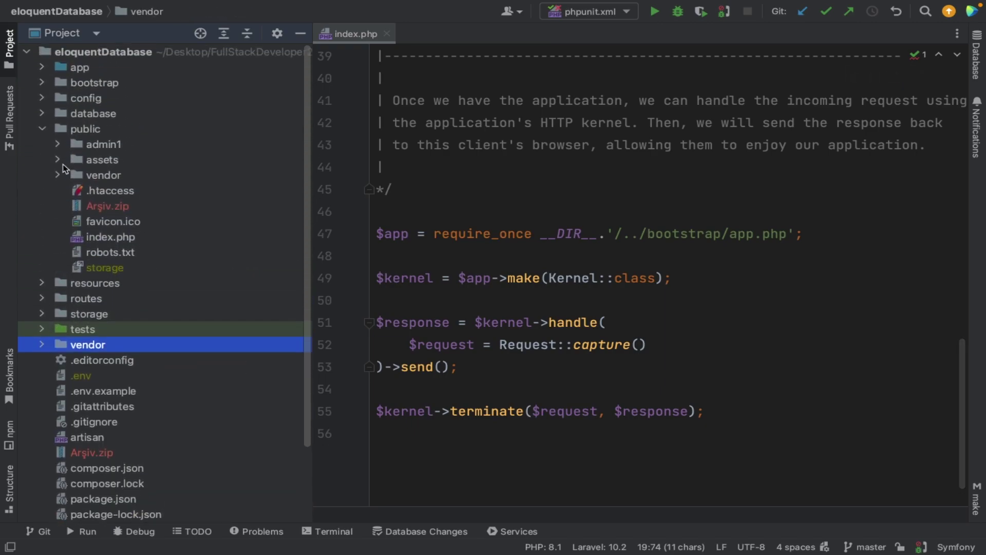
pyautogui.doubleClick(76, 86)
pyautogui.click(106, 113)
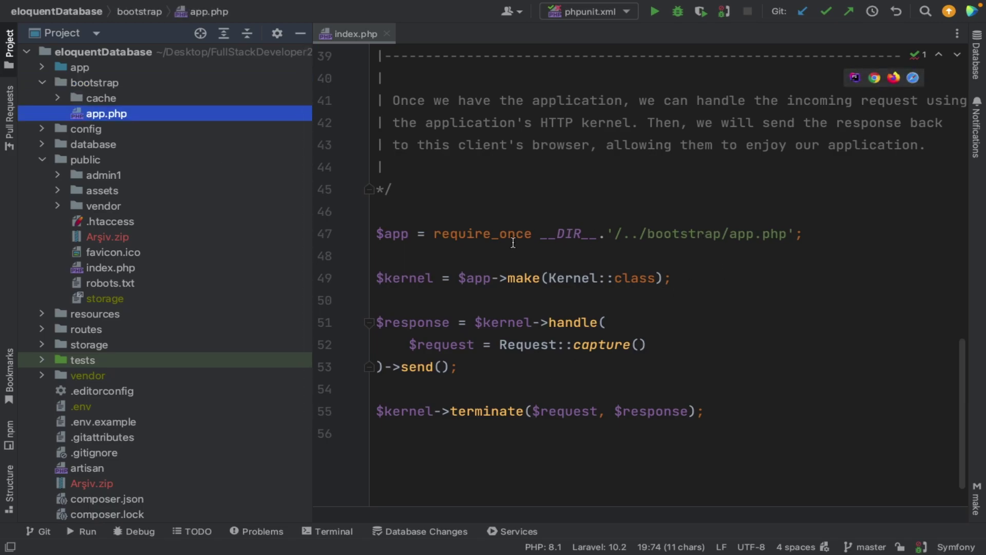
pyautogui.click(59, 98)
pyautogui.click(58, 98)
pyautogui.click(58, 98)
pyautogui.click(59, 97)
pyautogui.click(44, 84)
pyautogui.click(43, 128)
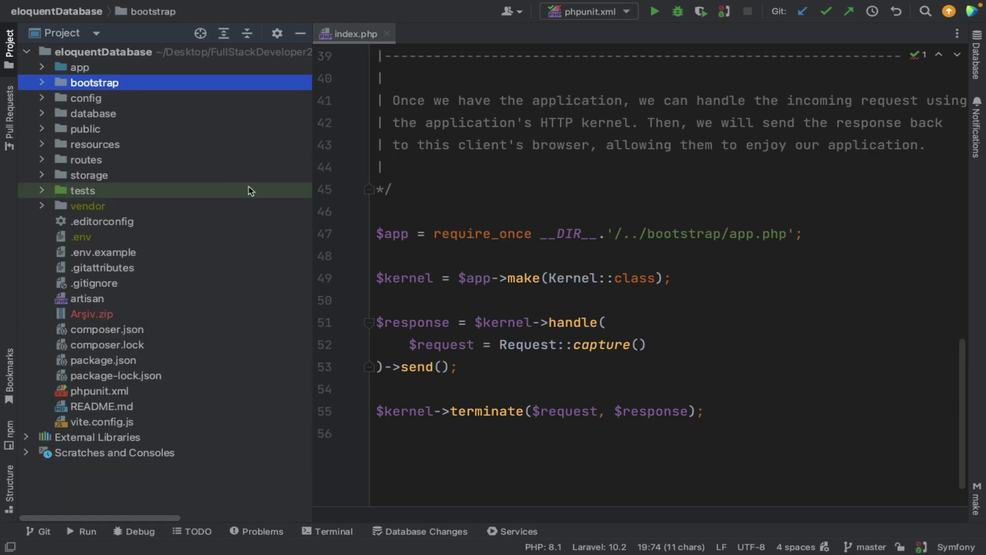
pyautogui.click(639, 233)
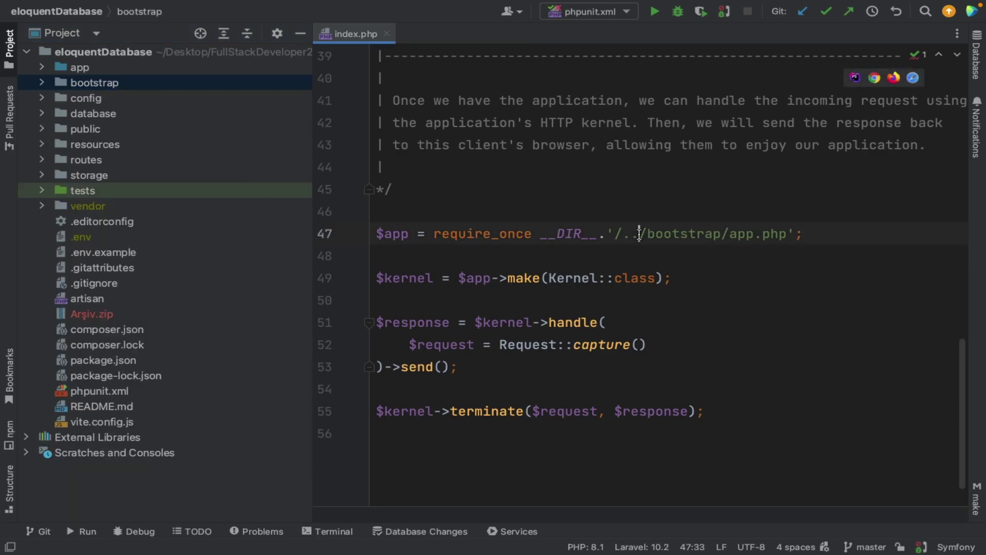
pyautogui.hotkey('ctrl', 'Left')
pyautogui.hotkey('ctrl', 'Left')
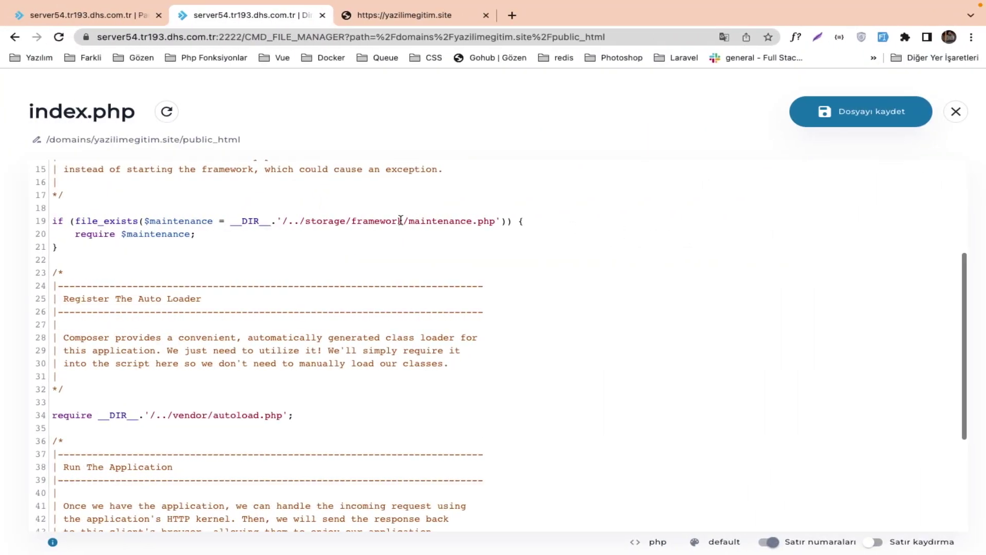
pyautogui.click(953, 111)
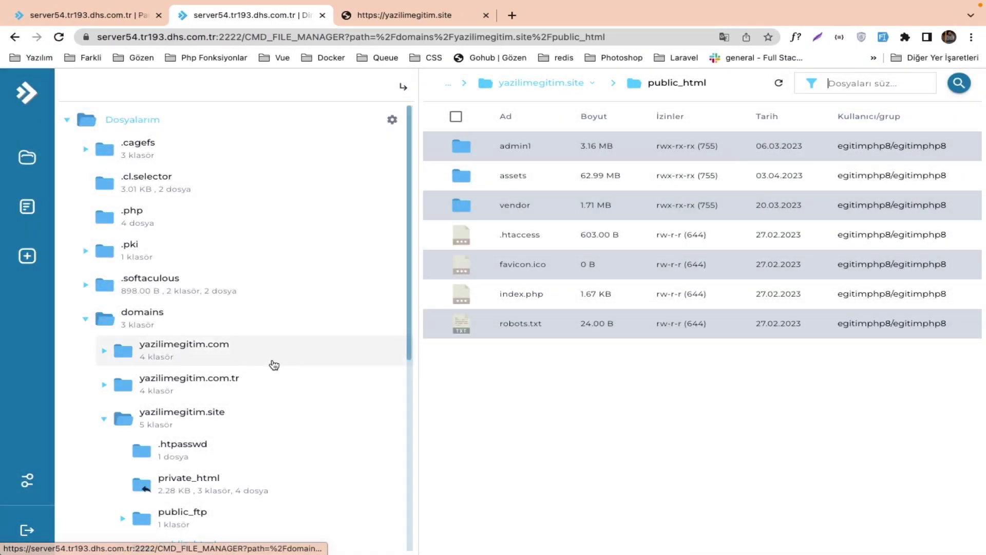
pyautogui.scroll(-4, 198, 418)
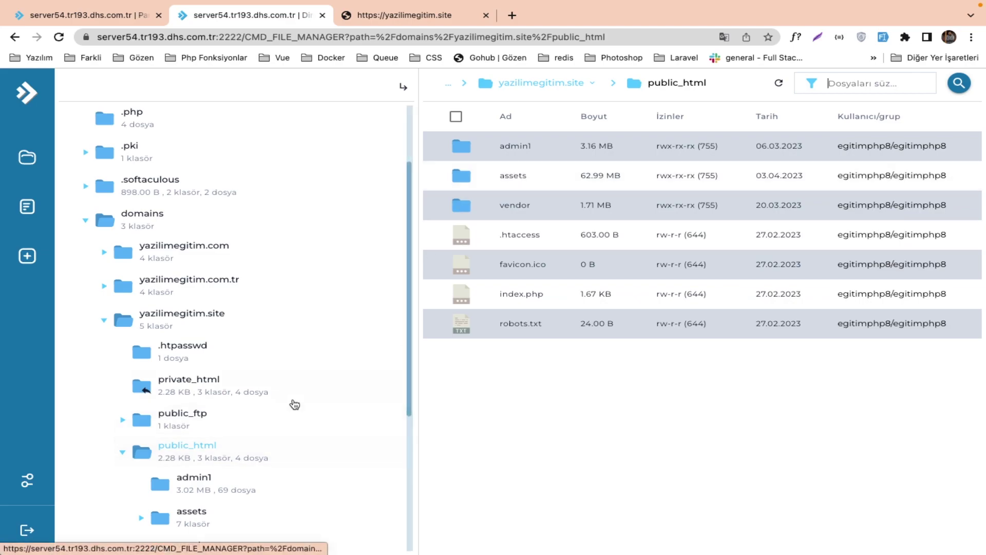
pyautogui.click(122, 452)
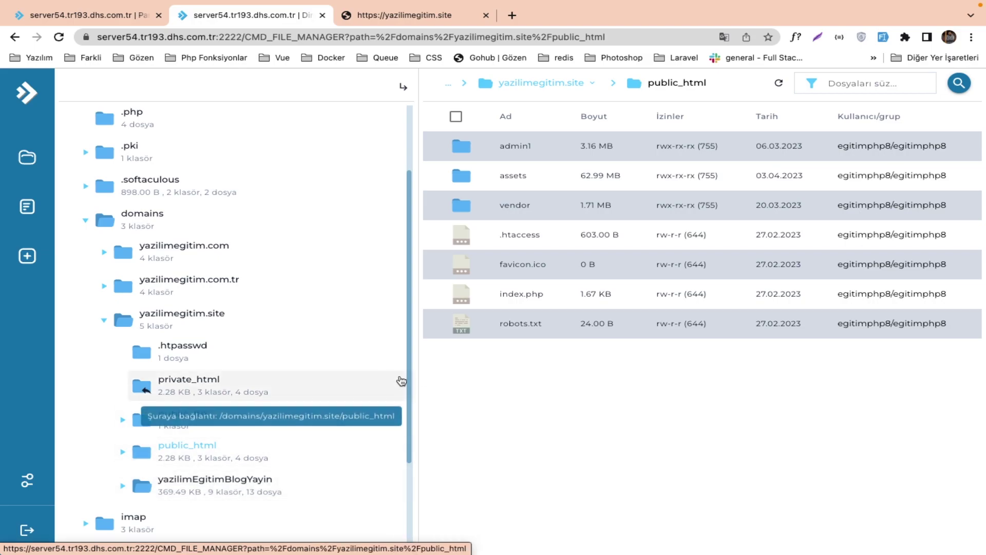
pyautogui.click(529, 297)
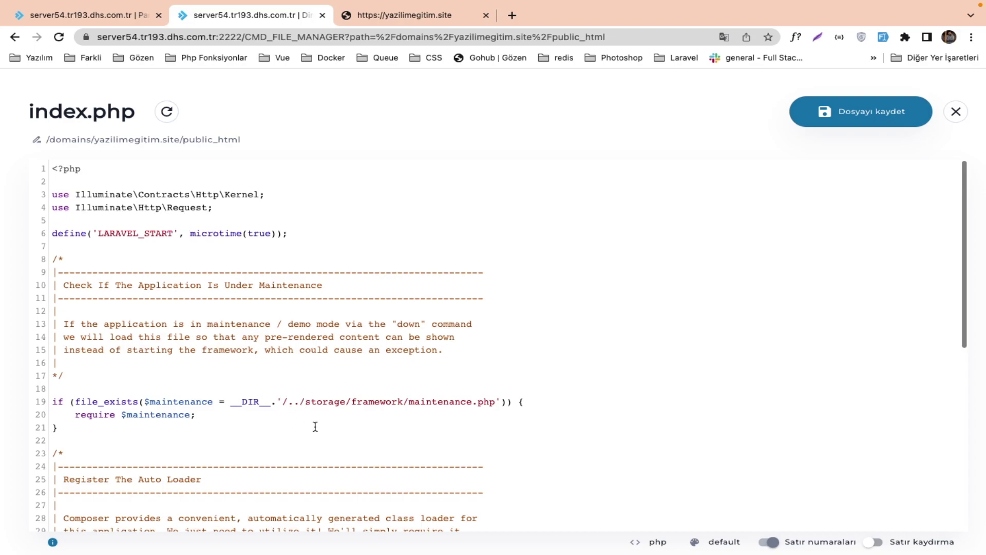
# Insert /yazilimEgitimBlogYayin after /.. in the maintenance, vendor and bootstrap paths, then save index.php.
pyautogui.click(300, 401)
pyautogui.write('/yazilimEgitimBlogYayin')
pyautogui.moveTo(300, 400); pyautogui.dragTo(428, 398)
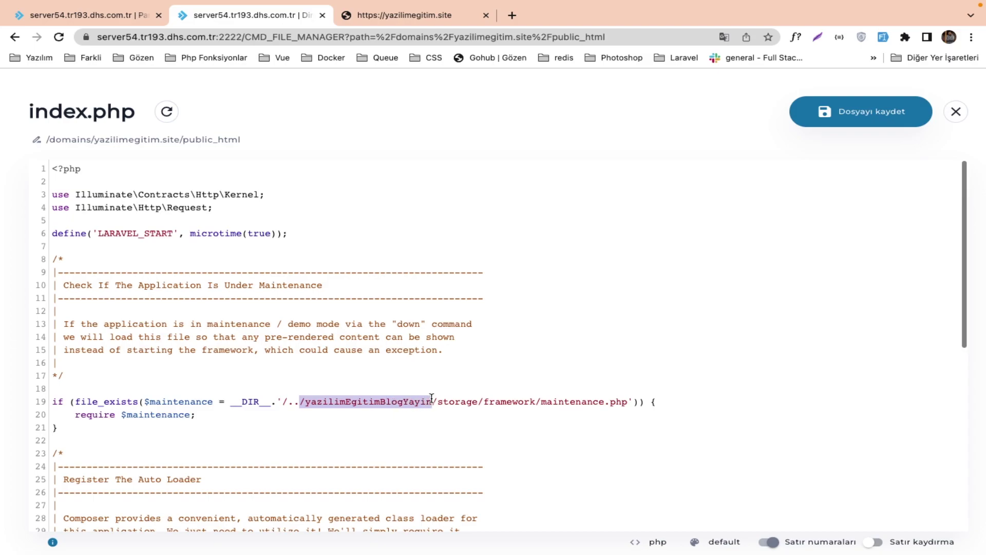
pyautogui.scroll(-5, 370, 429)
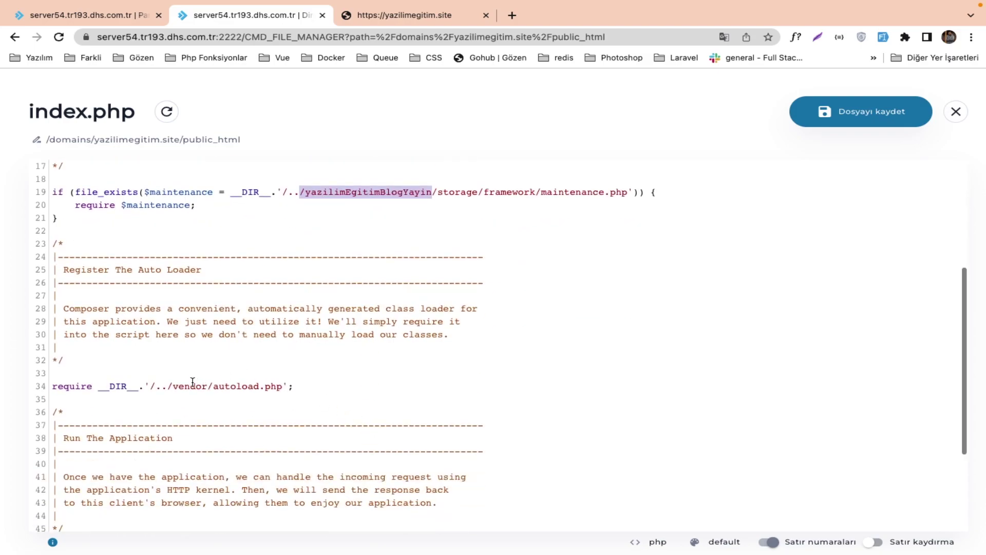
pyautogui.click(170, 385)
pyautogui.write('/yazilimEgitimBlogYayin')
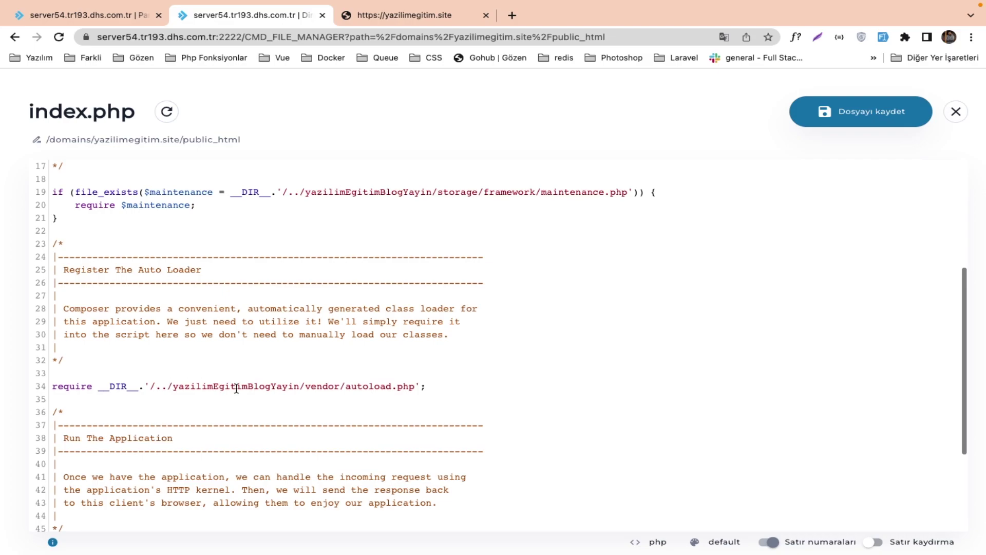
pyautogui.scroll(-2, 236, 389)
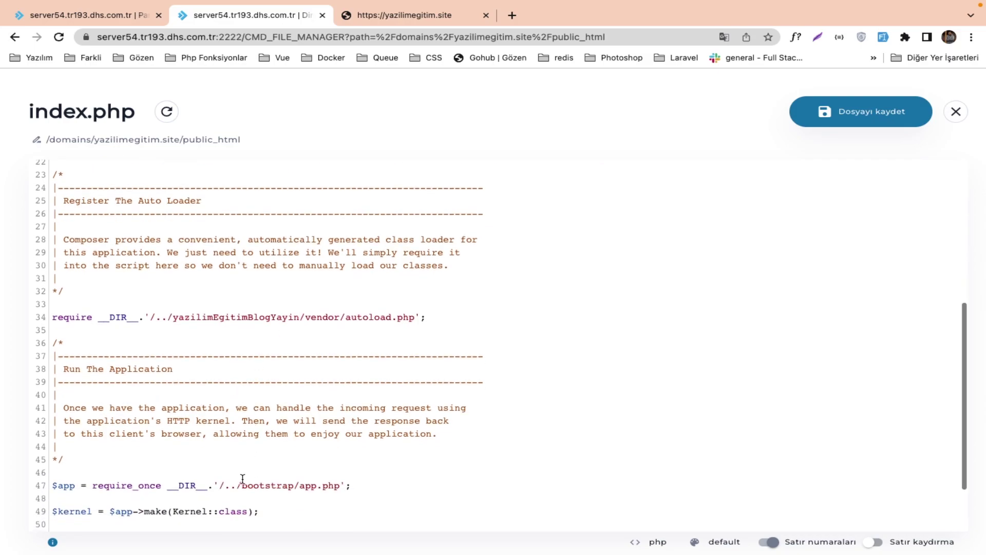
pyautogui.write('/yazilimEgitimBlogYayin')
pyautogui.scroll(-2, 275, 495)
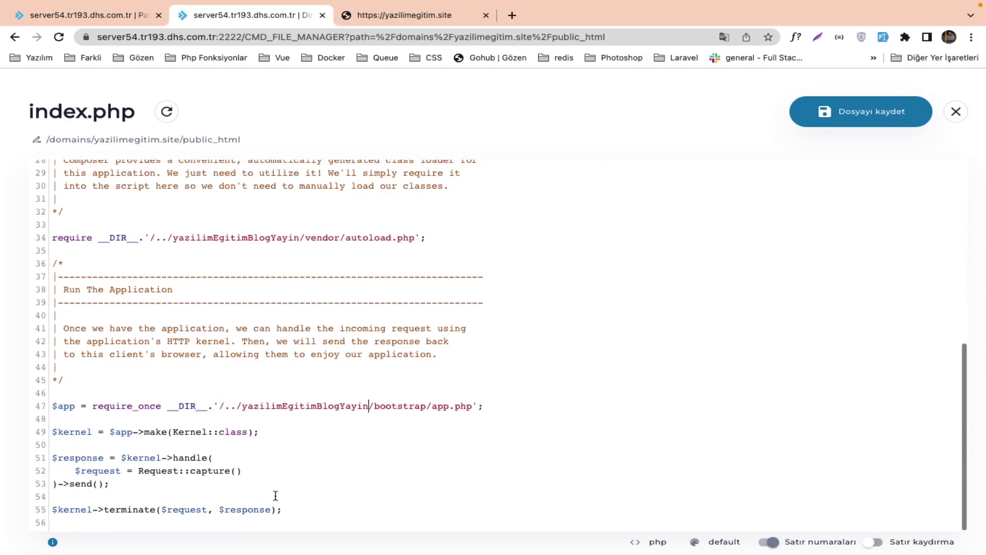
pyautogui.click(838, 116)
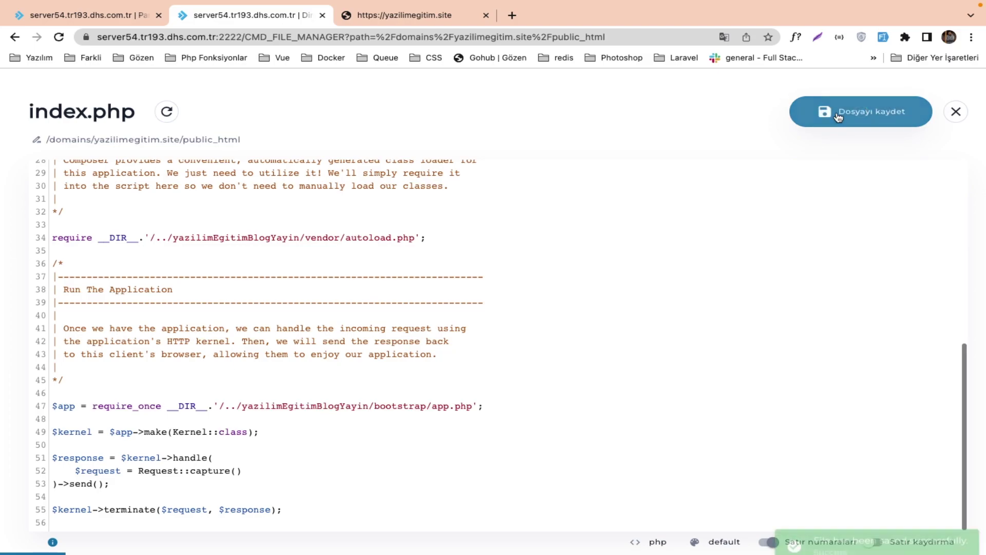
pyautogui.click(956, 112)
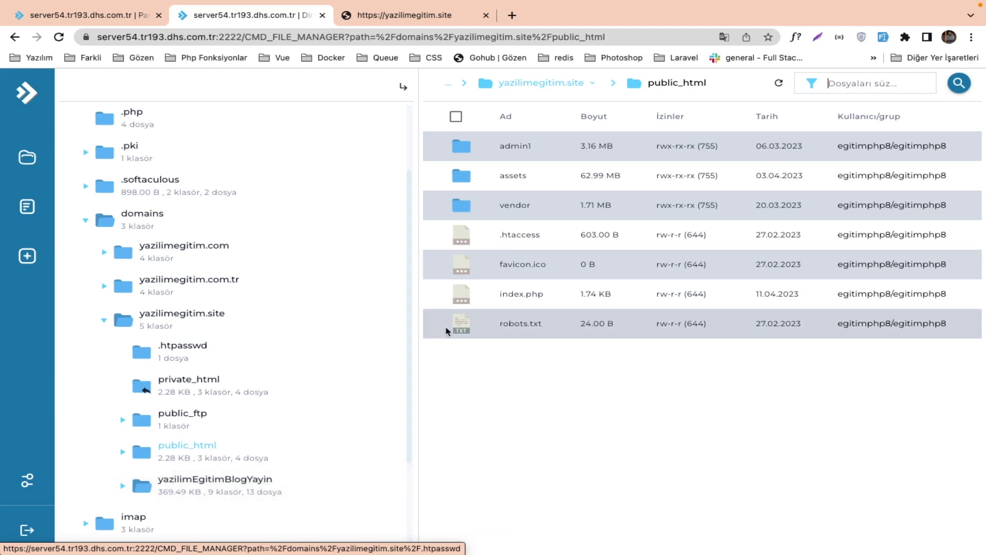
# Recheck the saved index.php, then open the yazilimEgitimBlogYayin project's .env file.
pyautogui.click(529, 294)
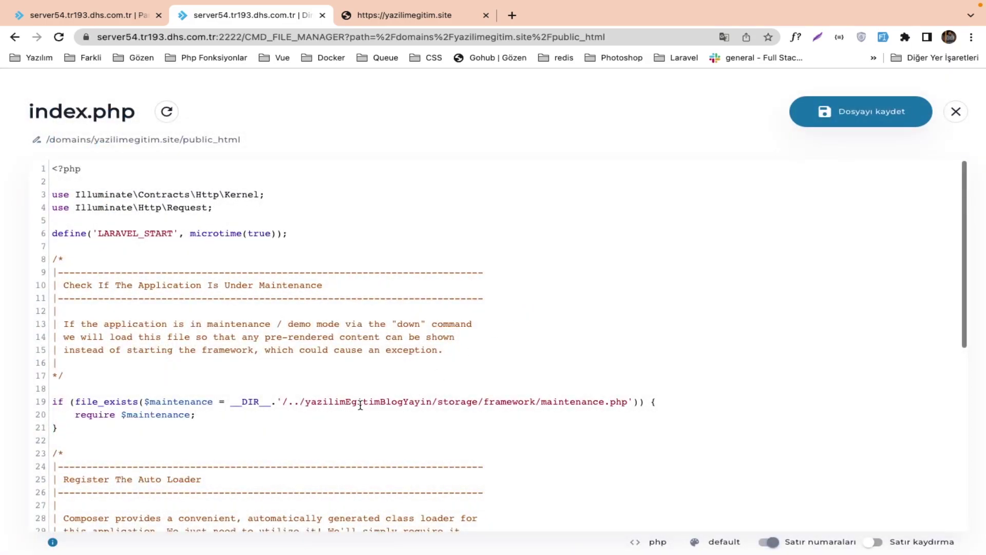
pyautogui.click(956, 112)
pyautogui.click(234, 479)
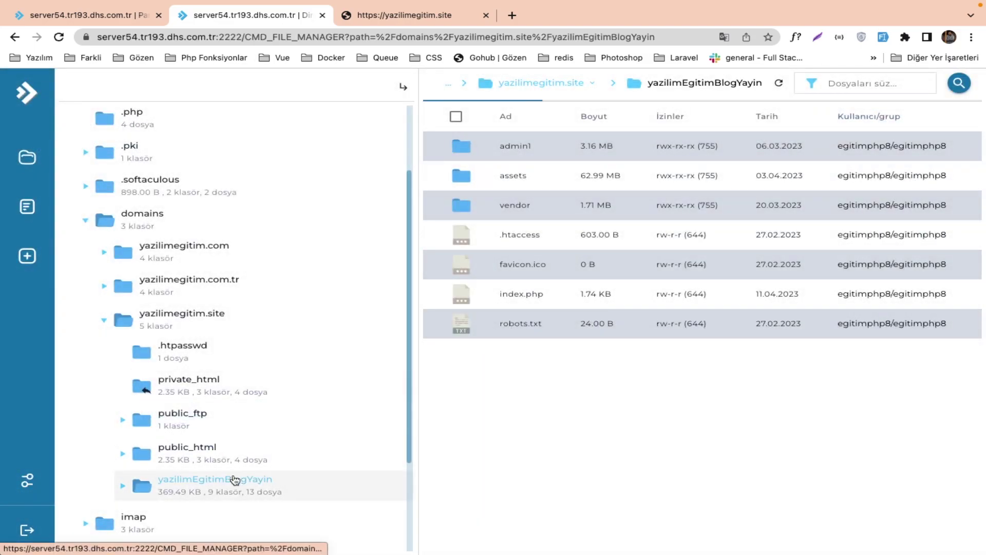
pyautogui.scroll(-1, 526, 433)
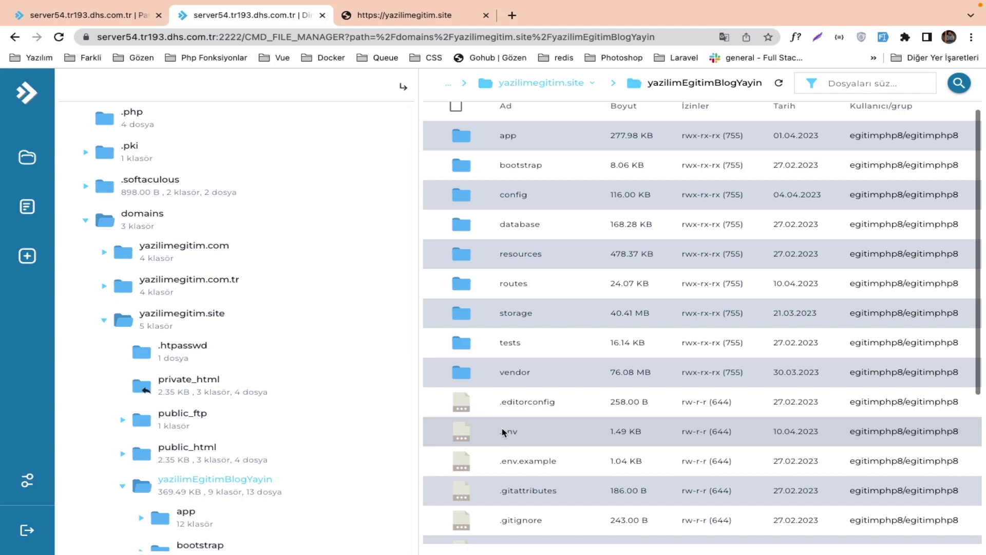
pyautogui.click(527, 436)
pyautogui.doubleClick(526, 436)
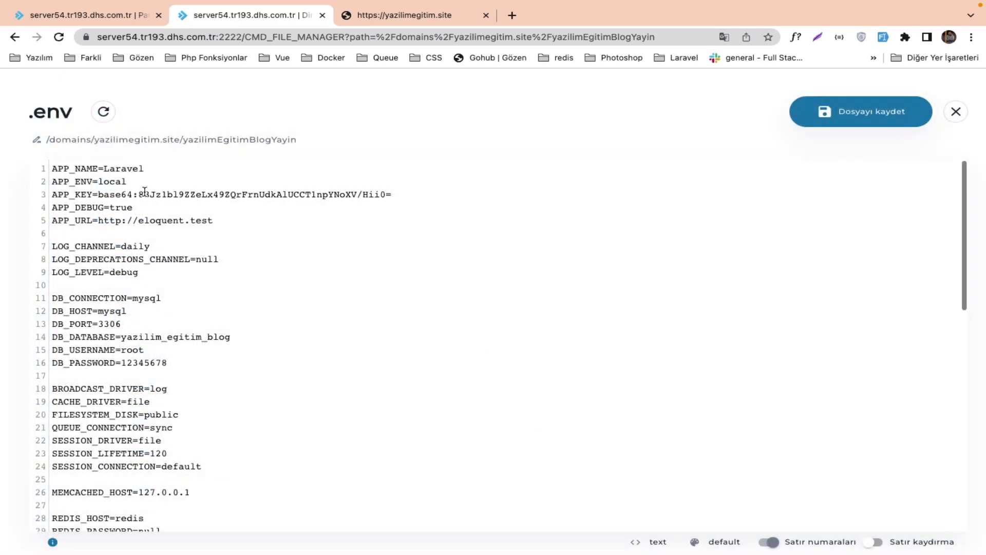
# Set APP_ENV to production and APP_DEBUG to false, glancing at the live site.
pyautogui.doubleClick(109, 178)
pyautogui.write('production')
pyautogui.doubleClick(75, 207)
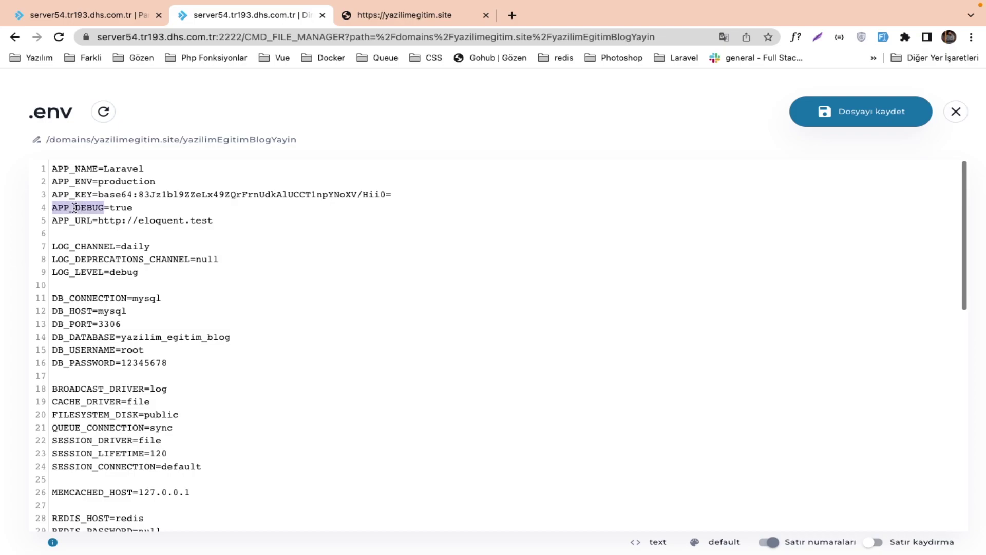
pyautogui.doubleClick(119, 208)
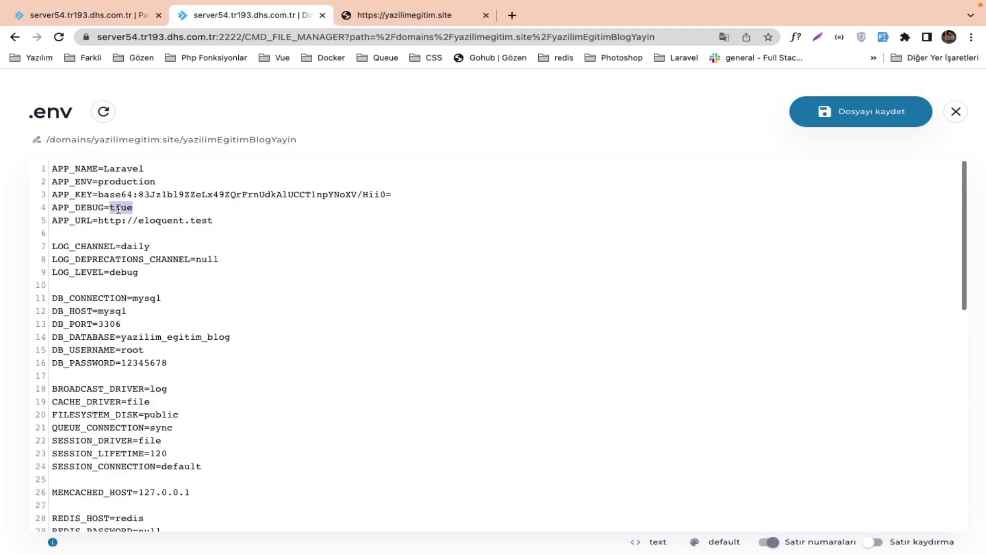
pyautogui.write('fals')
pyautogui.click(393, 16)
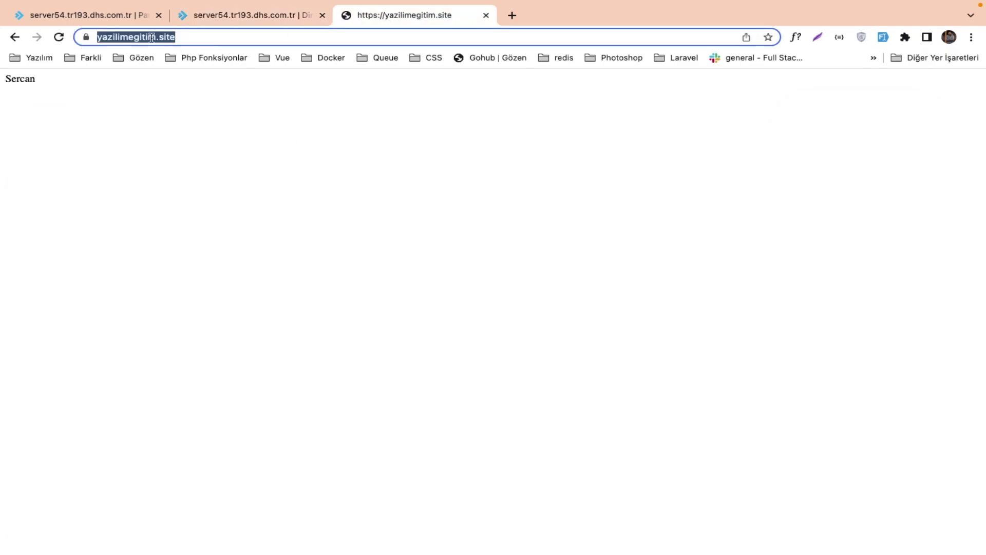
pyautogui.click(239, 19)
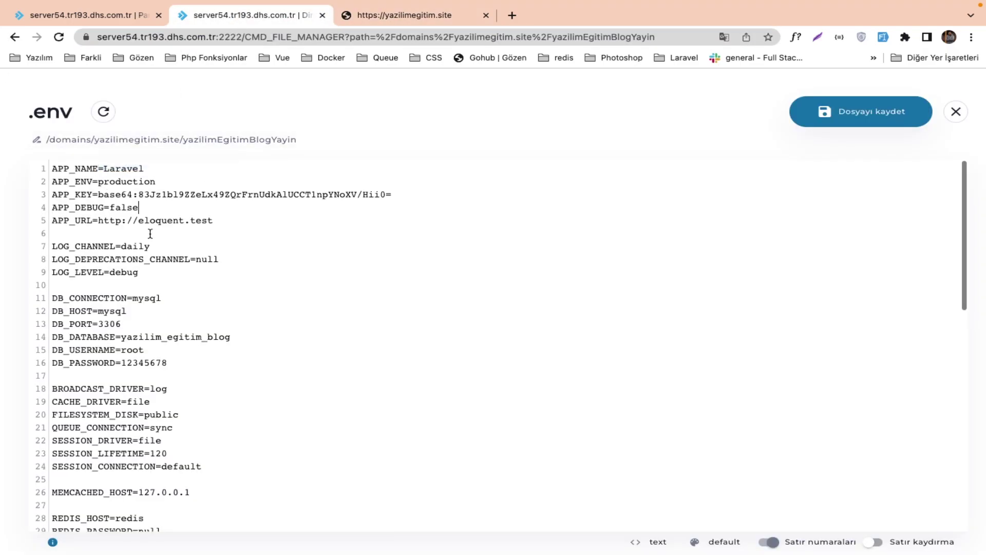
# Change the APP_URL host from eloquent.test to yazilimegitim.site.
pyautogui.moveTo(222, 220); pyautogui.dragTo(136, 215)
pyautogui.press('BackSpace')
pyautogui.write('yazilimegitim.site')
pyautogui.scroll(-1, 208, 268)
pyautogui.scroll(-2, 208, 267)
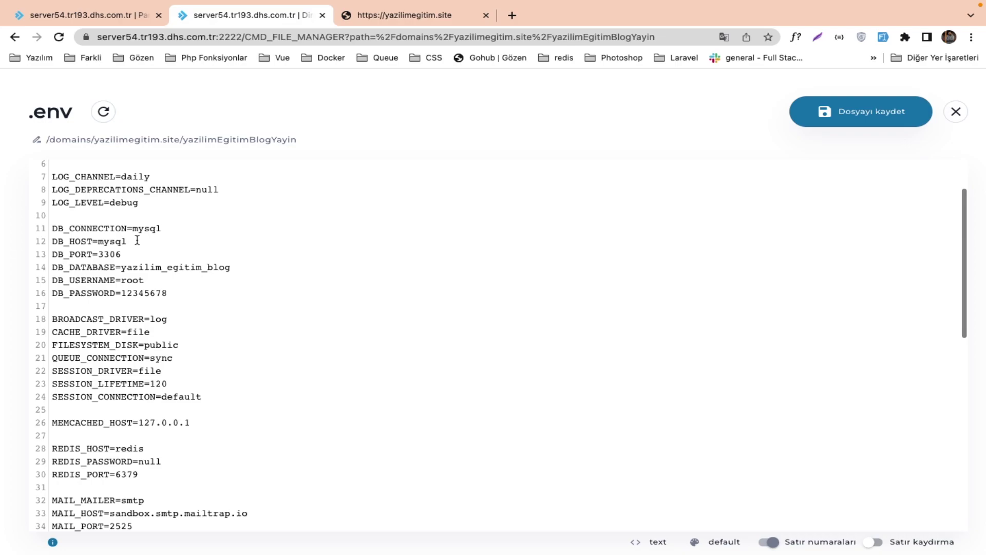
# Set DB_HOST to 127.0.0.1 and check the DB_DATABASE value yazilim_egitim_blog.
pyautogui.doubleClick(102, 241)
pyautogui.write('127.0.0.1')
pyautogui.moveTo(162, 238); pyautogui.dragTo(99, 237)
pyautogui.moveTo(233, 268); pyautogui.dragTo(122, 268)
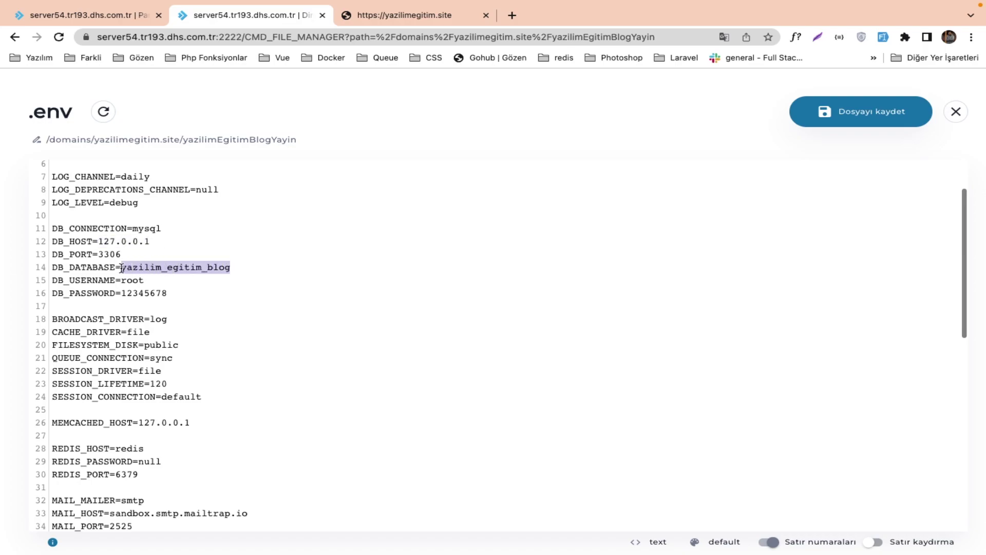
pyautogui.click(72, 15)
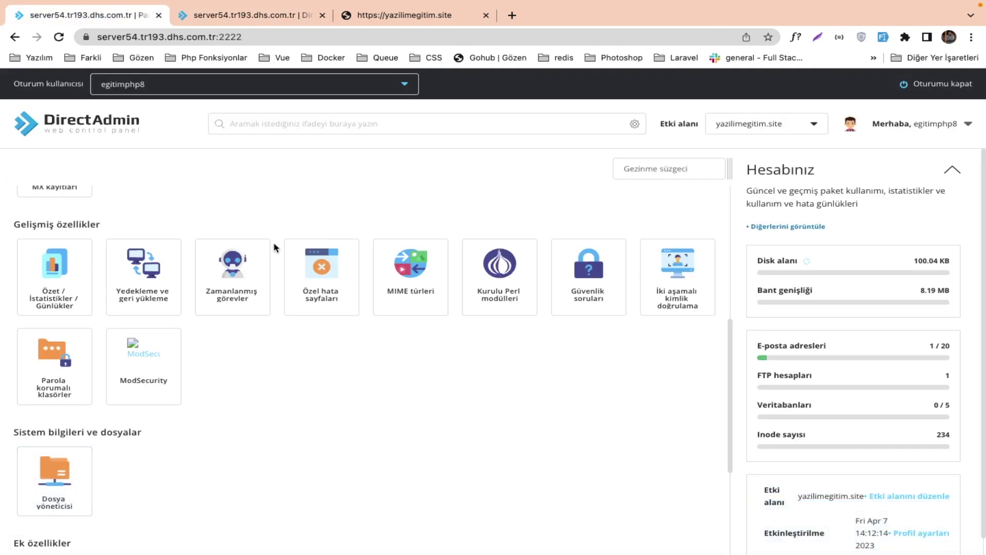
# Open the MySQL veritabanları page from the dashboard, which lists 0 databases.
pyautogui.scroll(6, 276, 248)
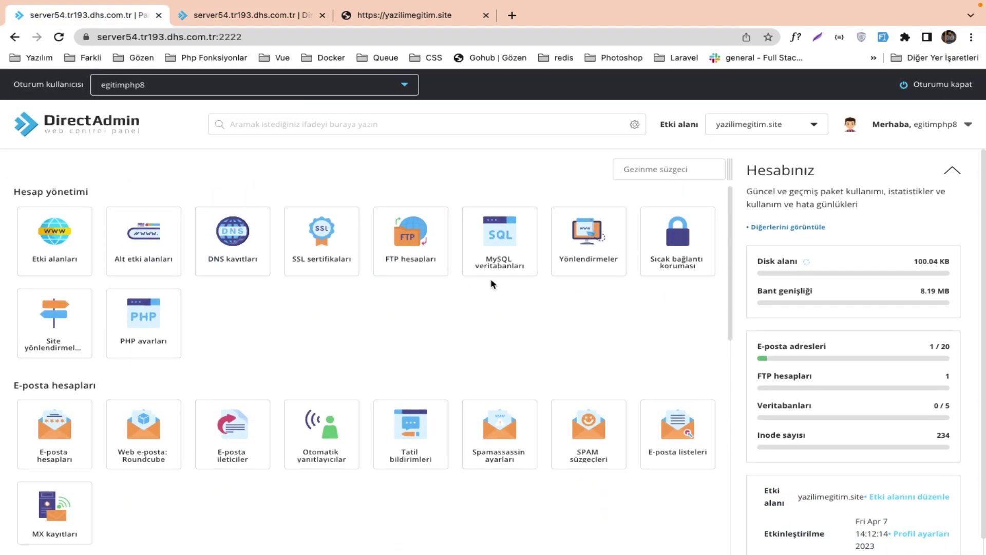
pyautogui.click(506, 245)
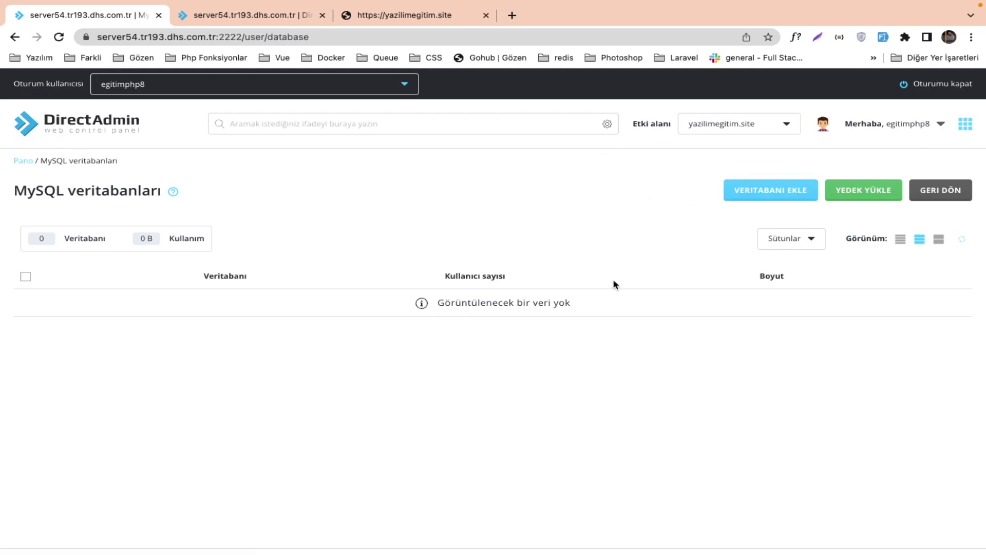
# Start a new database and enter yazilim_egitim_blog as its name.
pyautogui.click(746, 195)
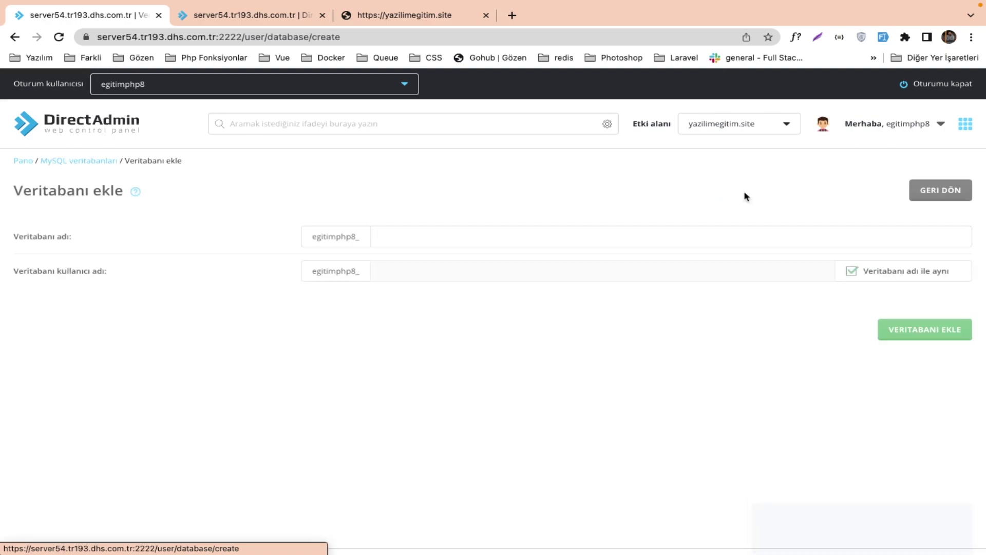
pyautogui.click(494, 235)
pyautogui.scroll(5, 493, 236)
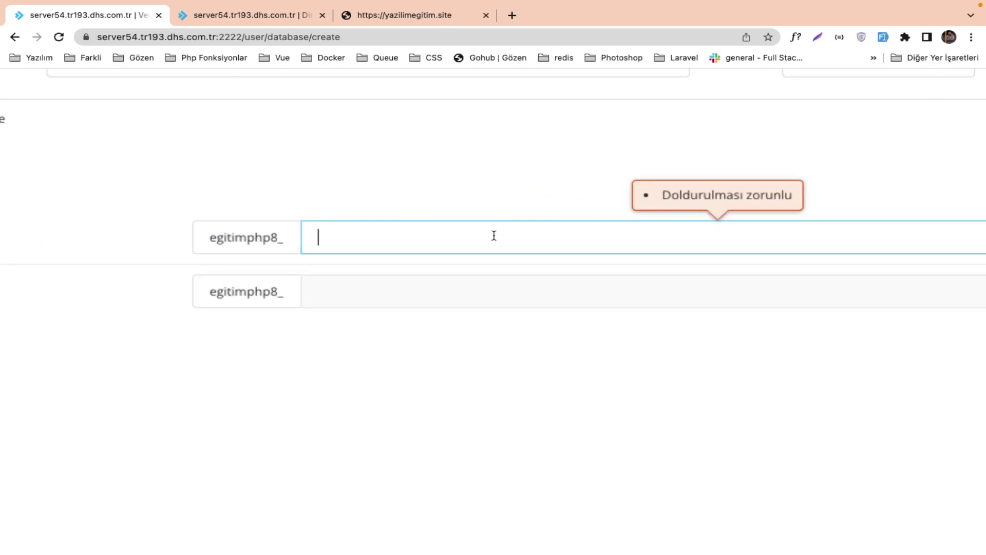
pyautogui.write('yaz')
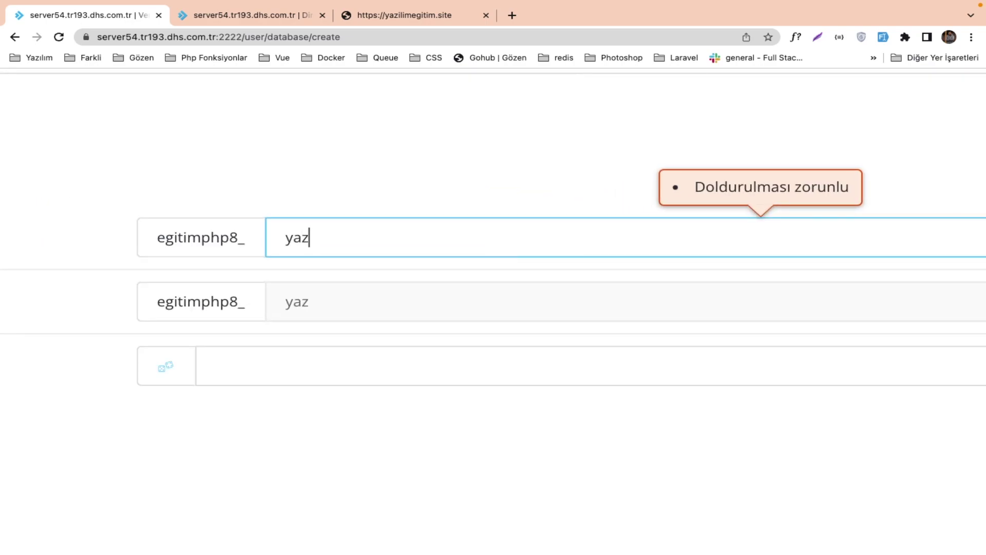
pyautogui.write('ilim_egiti')
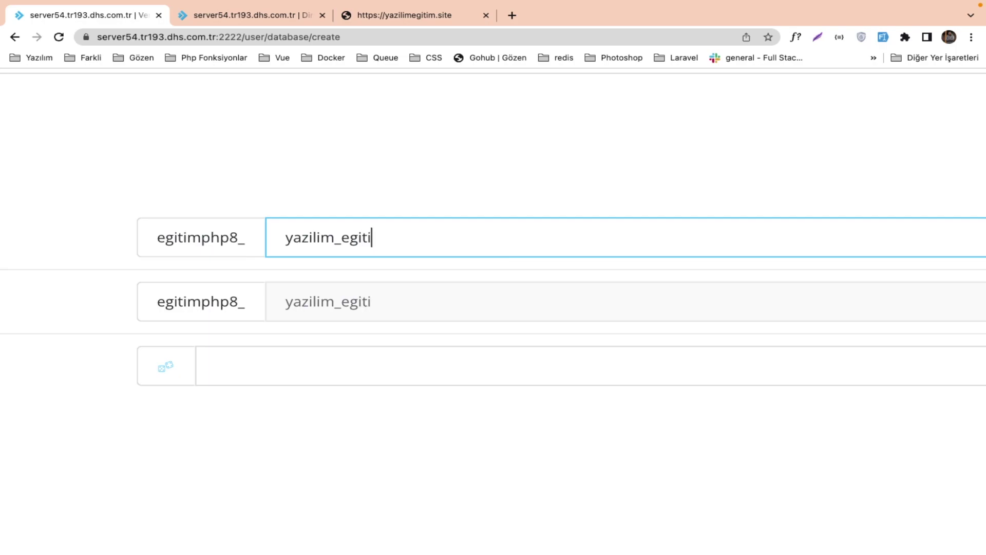
pyautogui.write('m_blog')
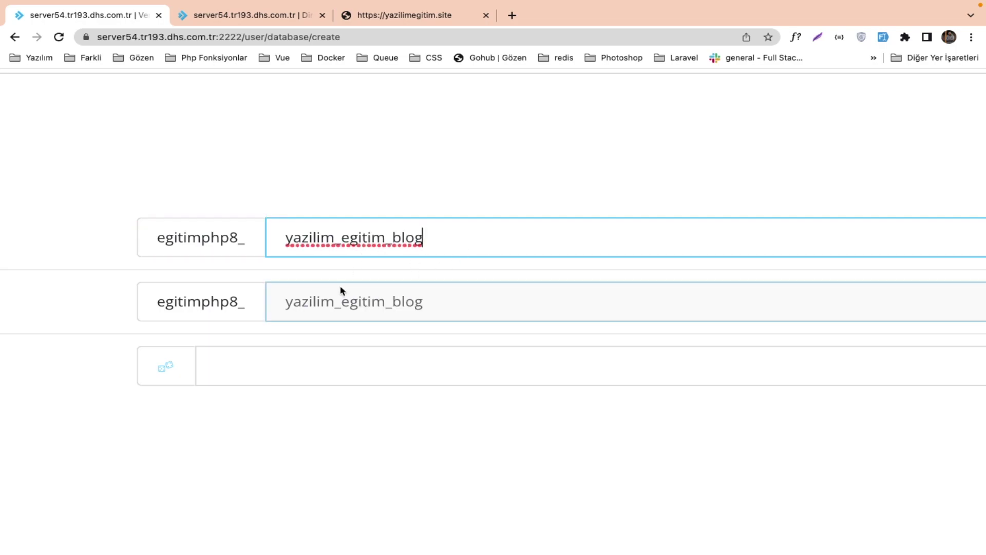
pyautogui.hscroll(-10, 329, 292)
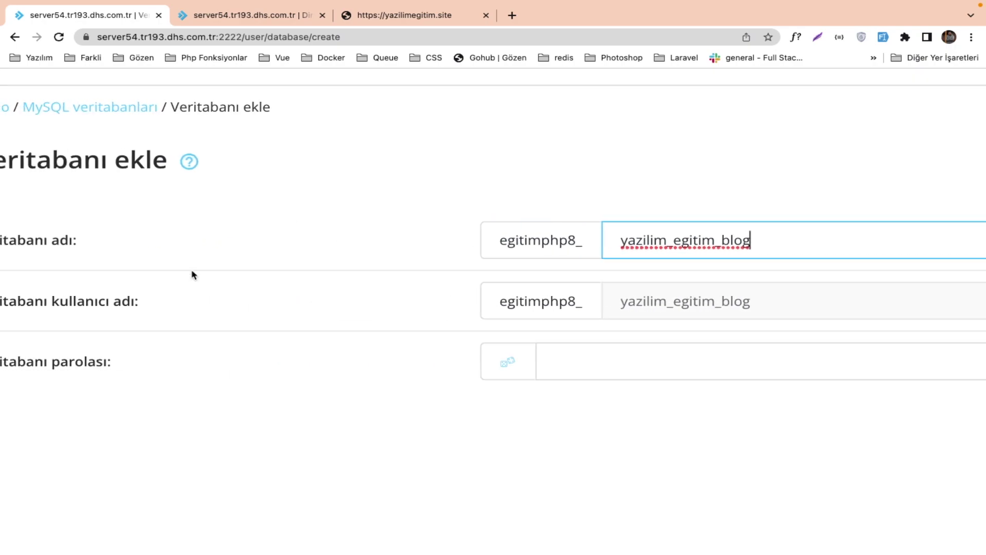
pyautogui.moveTo(107, 304); pyautogui.dragTo(375, 299)
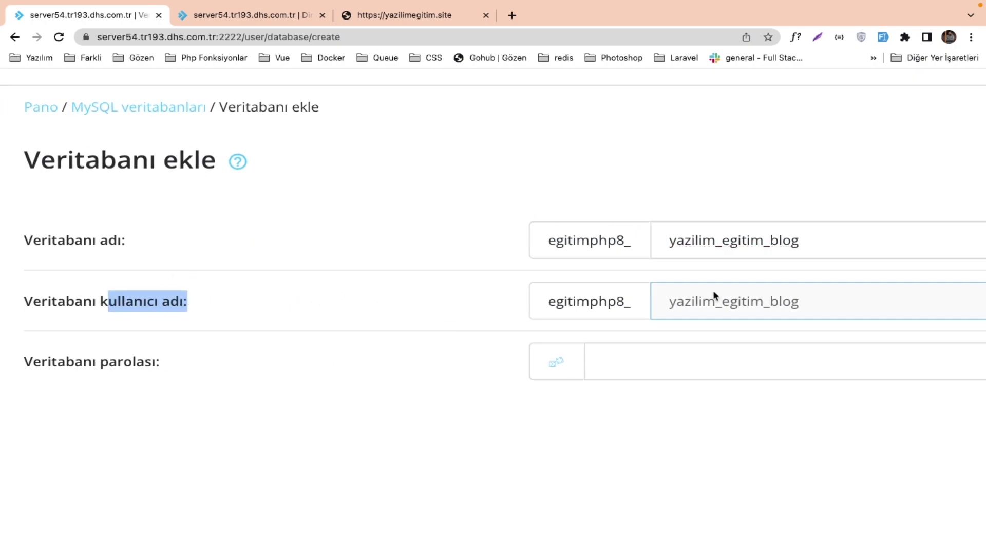
pyautogui.scroll(-3, 335, 354)
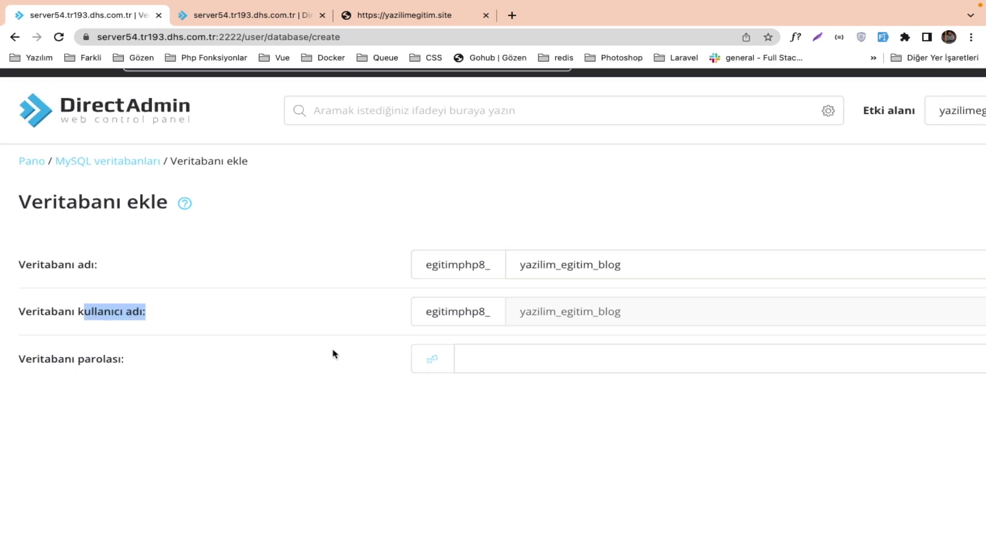
pyautogui.scroll(-3, 332, 353)
# Generate and reveal a random password, then create the database with its same-named user.
pyautogui.click(334, 303)
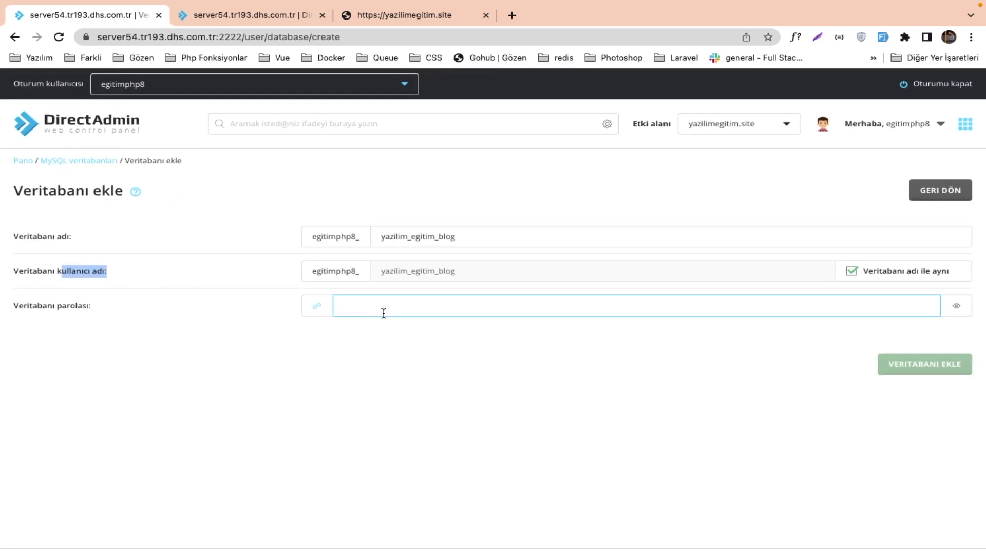
pyautogui.scroll(5, 383, 313)
pyautogui.scroll(-3, 389, 307)
pyautogui.scroll(3, 390, 306)
pyautogui.click(74, 310)
pyautogui.hscroll(2, 514, 272)
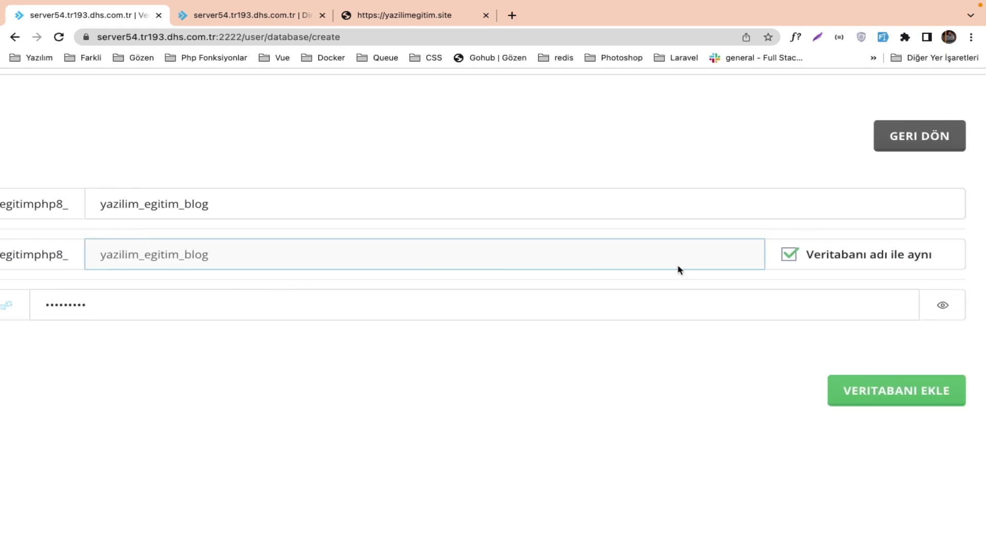
pyautogui.click(942, 300)
pyautogui.hscroll(-3, 101, 317)
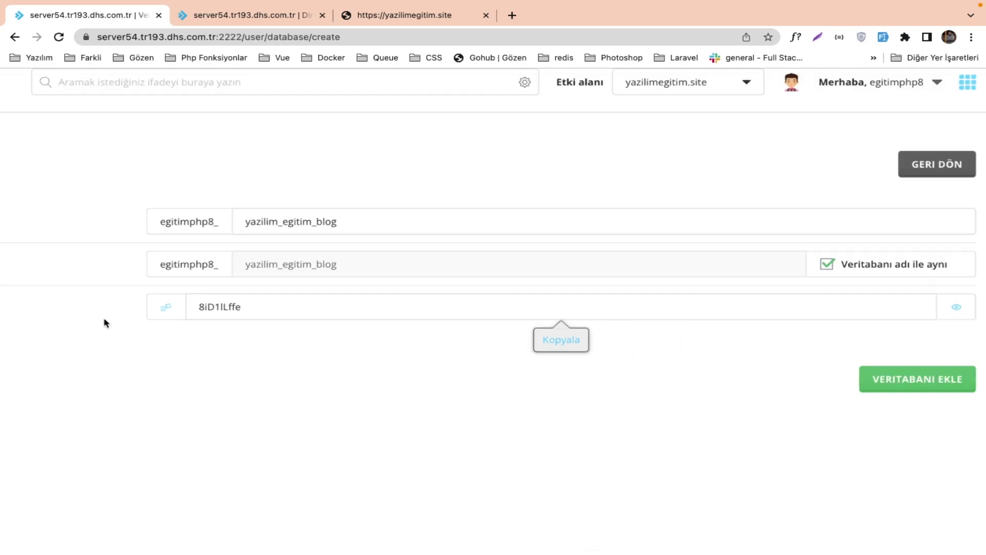
pyautogui.scroll(-3, 104, 323)
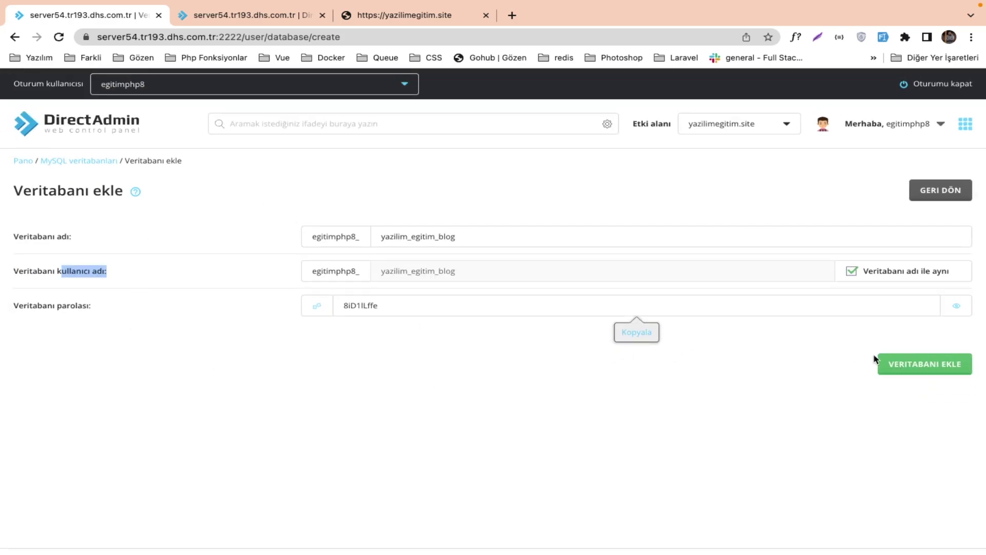
pyautogui.click(892, 367)
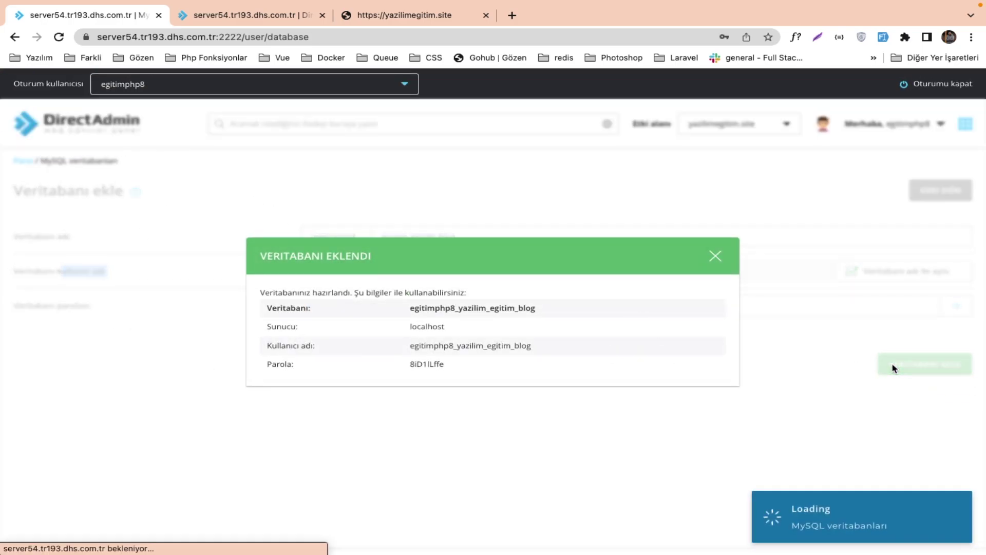
# Paste the new database name egitimphp8_yazilim_egitim_blog into DB_DATABASE in the .env.
pyautogui.scroll(5, 582, 319)
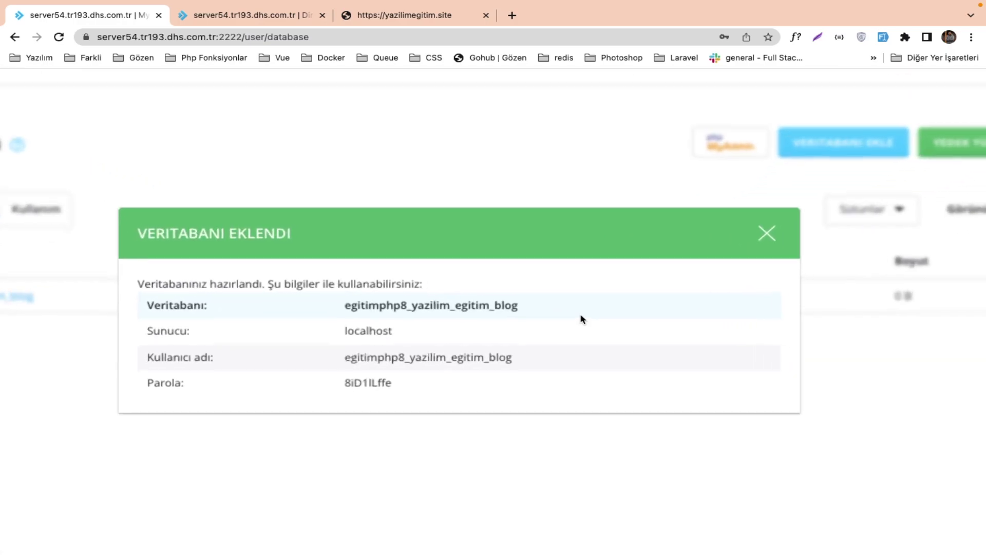
pyautogui.doubleClick(485, 300)
pyautogui.hotkey('ctrl', 'c')
pyautogui.hotkey('ctrl', 'Right')
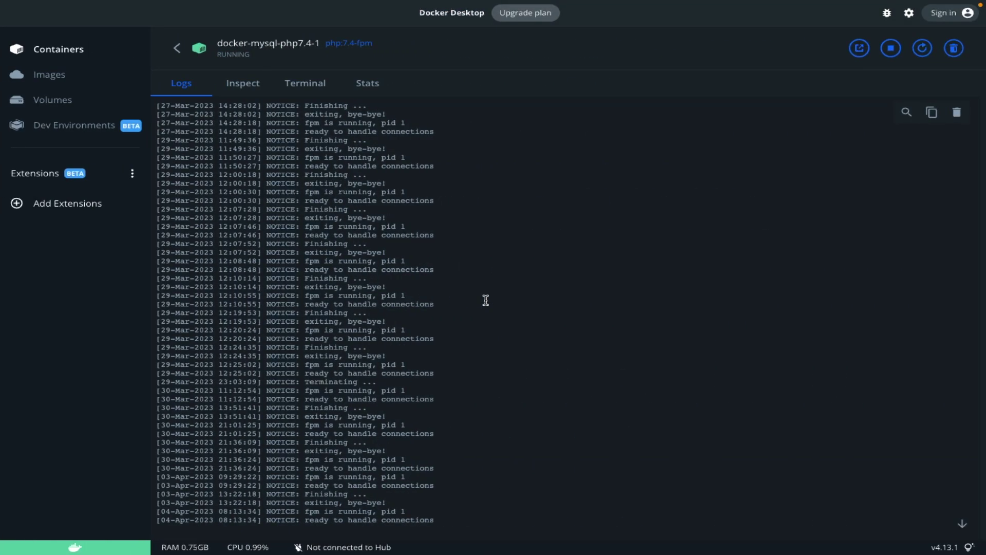
pyautogui.hotkey('ctrl', 'Left')
pyautogui.click(355, 15)
pyautogui.click(277, 15)
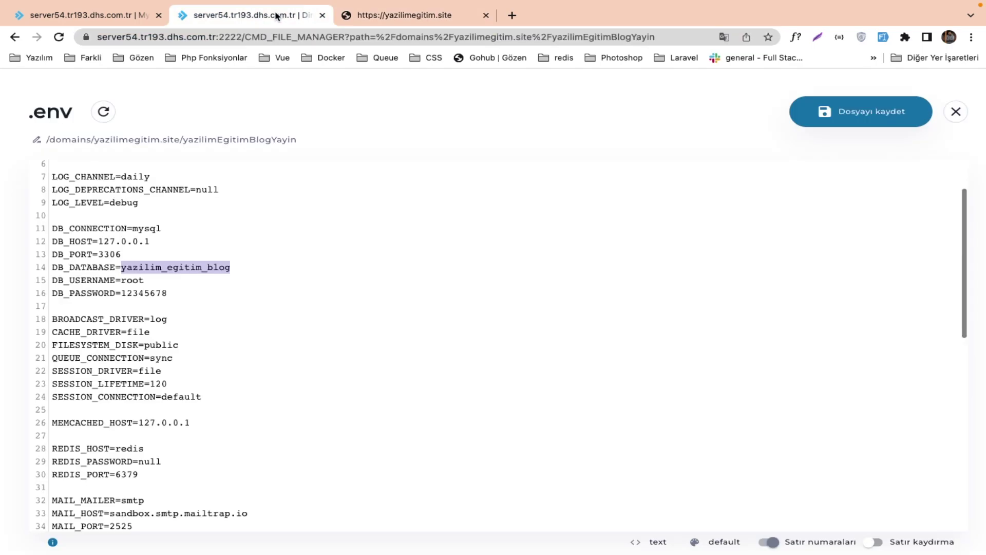
pyautogui.click(199, 276)
pyautogui.doubleClick(200, 267)
pyautogui.hotkey('ctrl', 'v')
# Replace DB_USERNAME root with the new database user egitimphp8_yazilim_egitim_blog.
pyautogui.click(105, 20)
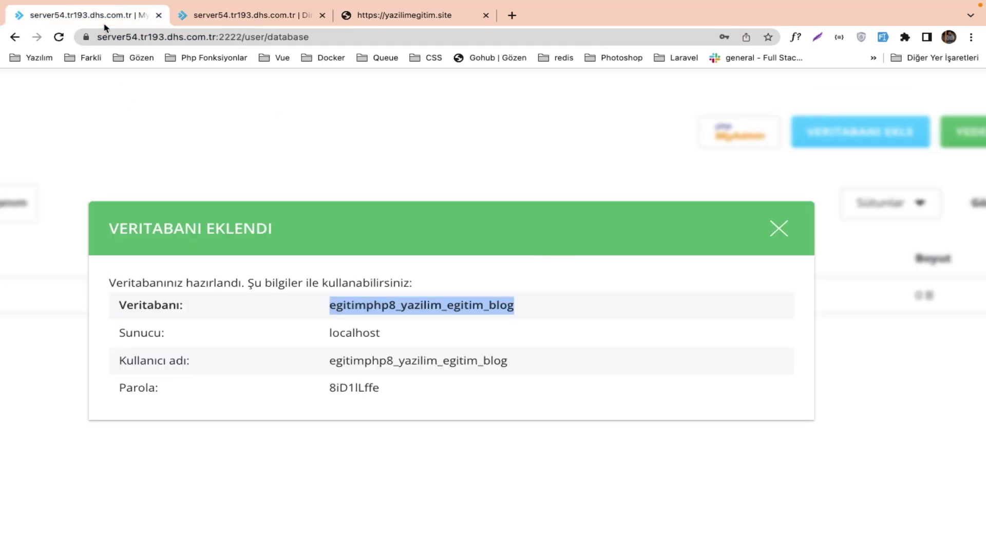
pyautogui.doubleClick(402, 359)
pyautogui.hotkey('ctrl', 'c')
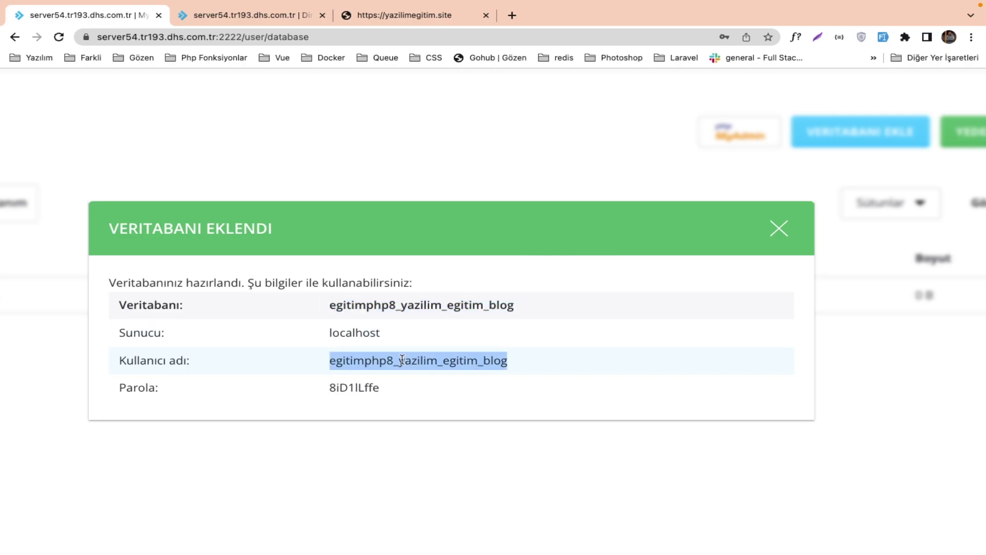
pyautogui.click(287, 18)
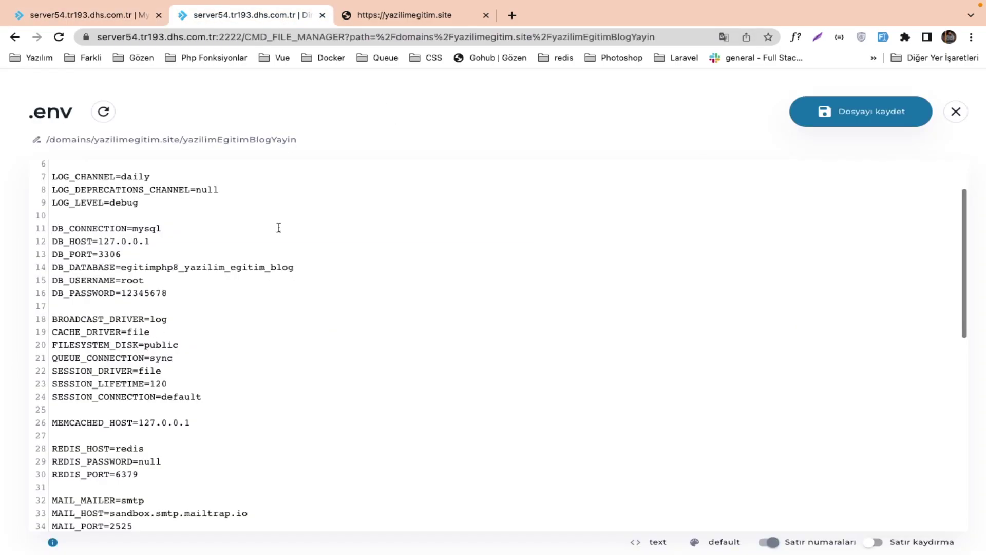
pyautogui.moveTo(146, 280); pyautogui.dragTo(123, 283)
pyautogui.hotkey('ctrl', 'v')
pyautogui.click(100, 16)
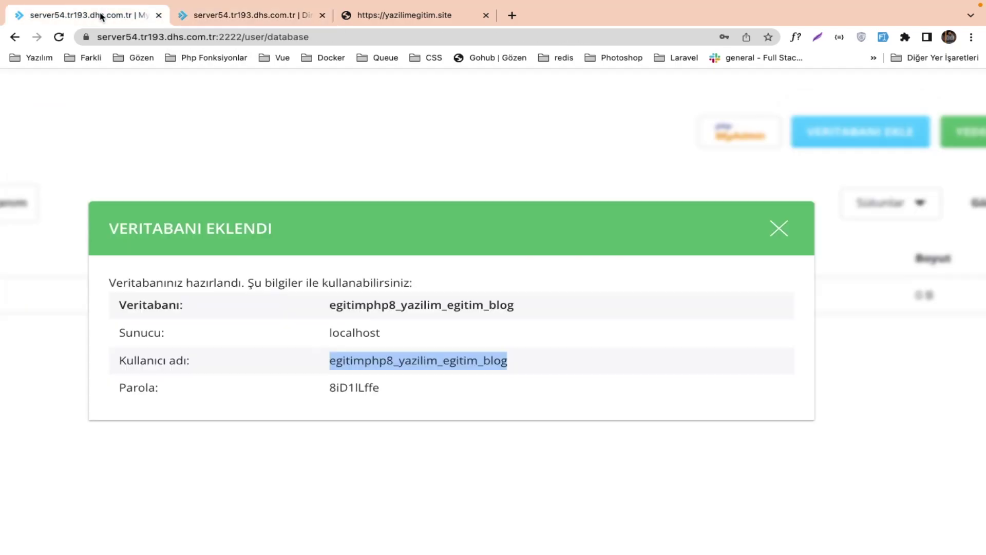
pyautogui.click(370, 388)
pyautogui.doubleClick(370, 388)
pyautogui.hotkey('ctrl', 'c')
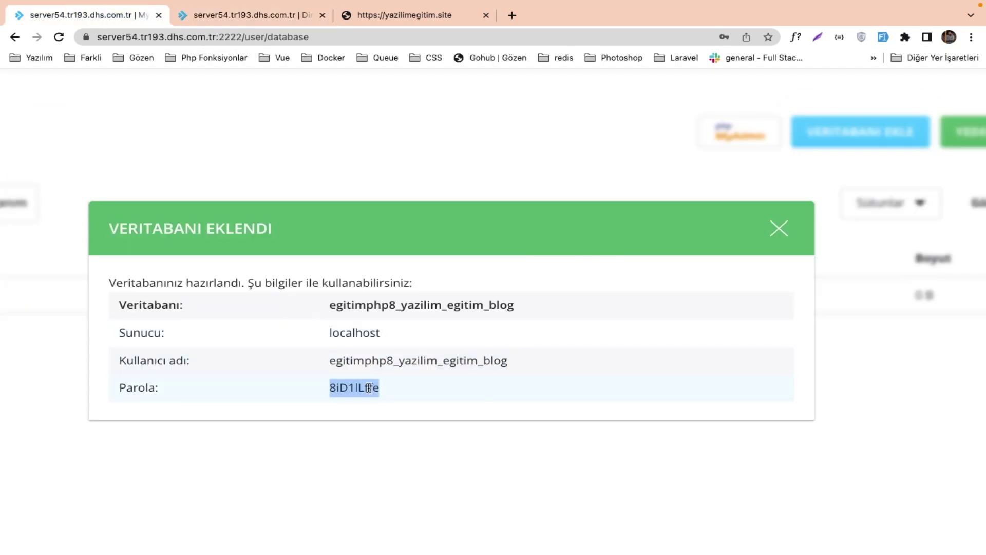
pyautogui.click(285, 16)
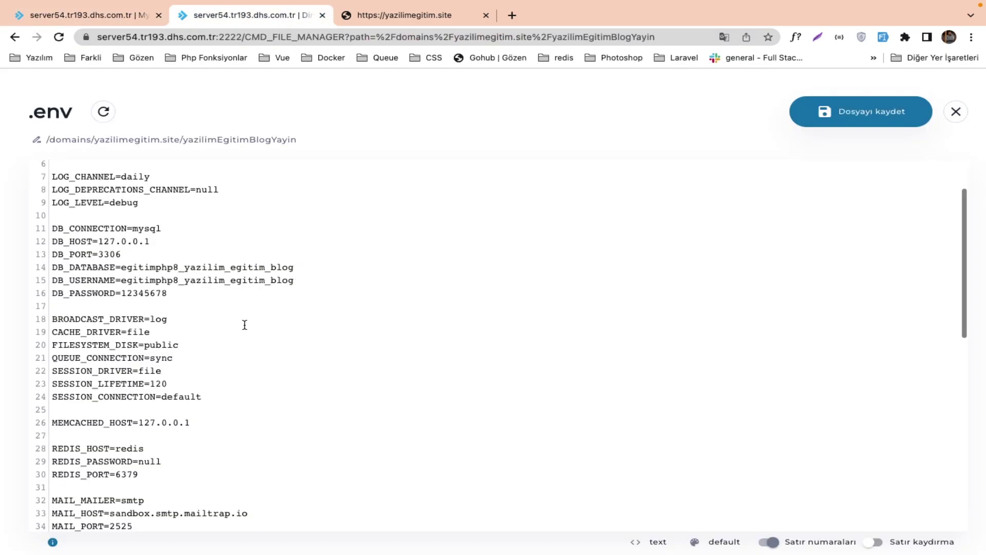
pyautogui.moveTo(167, 293); pyautogui.dragTo(123, 289)
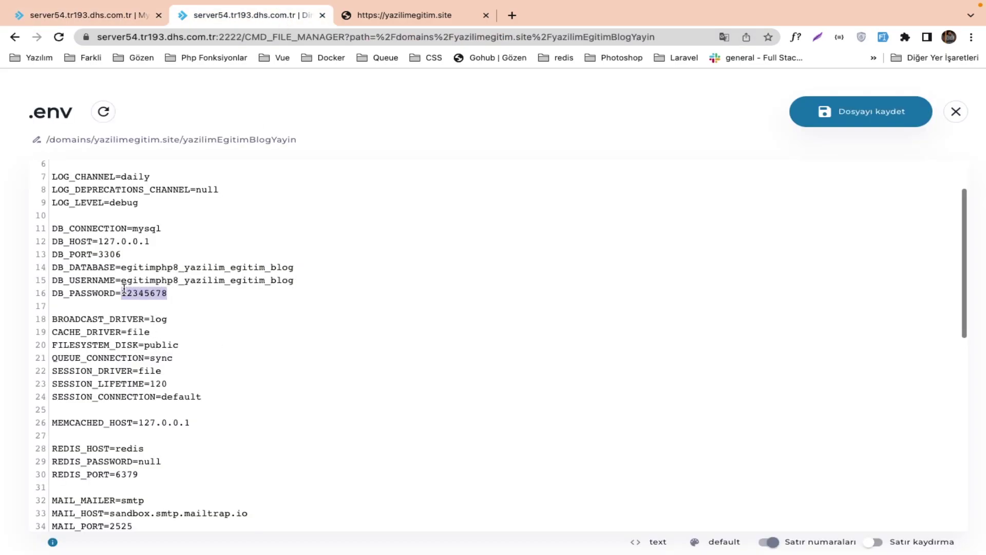
pyautogui.hotkey('ctrl', 'v')
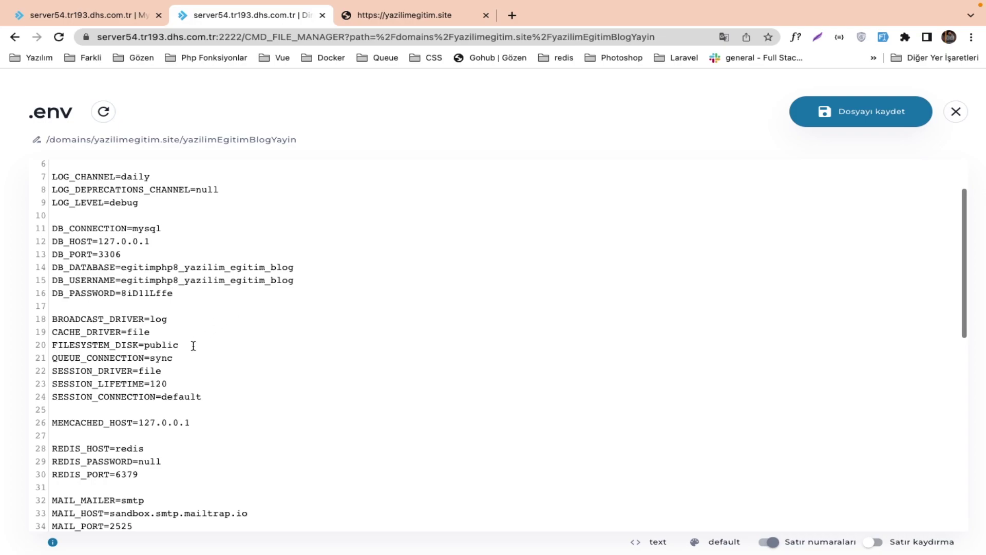
pyautogui.doubleClick(136, 331)
pyautogui.doubleClick(150, 371)
pyautogui.doubleClick(144, 331)
pyautogui.click(147, 360)
pyautogui.doubleClick(148, 370)
pyautogui.scroll(-5, 177, 439)
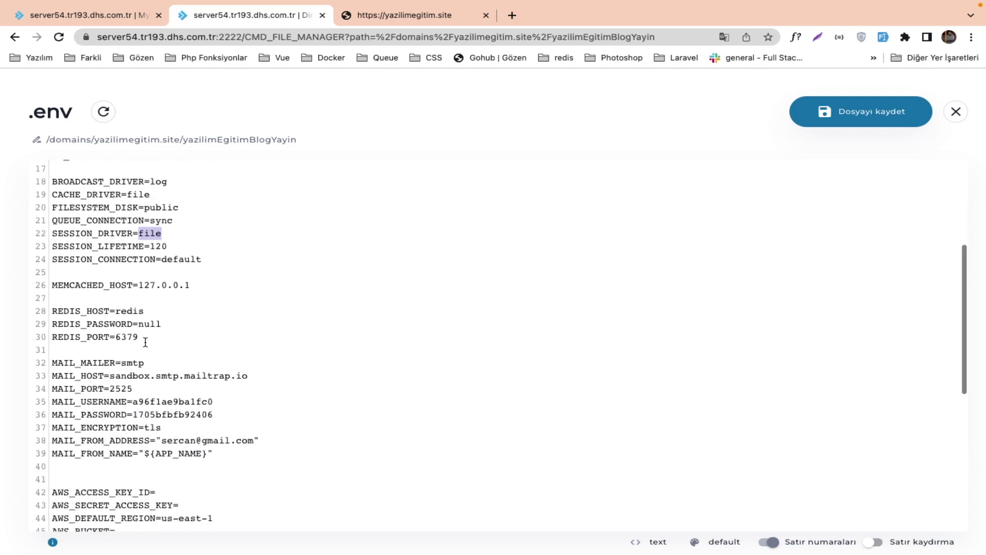
pyautogui.scroll(-3, 145, 342)
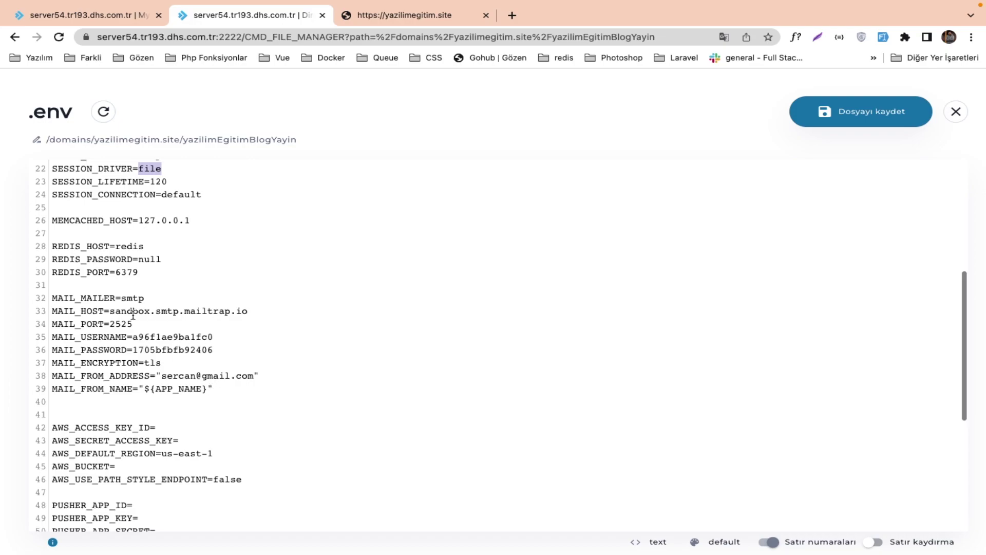
pyautogui.moveTo(213, 390); pyautogui.dragTo(28, 303)
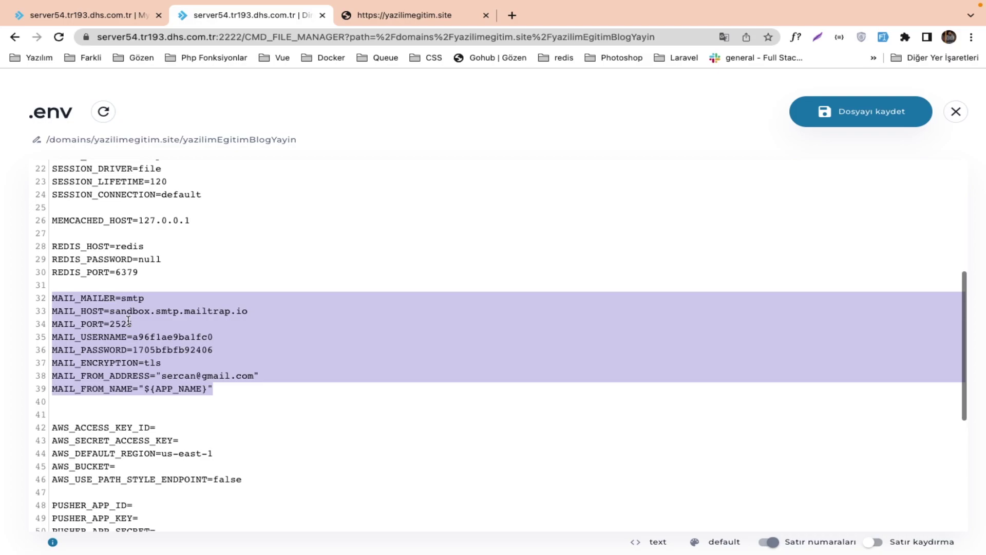
pyautogui.click(126, 312)
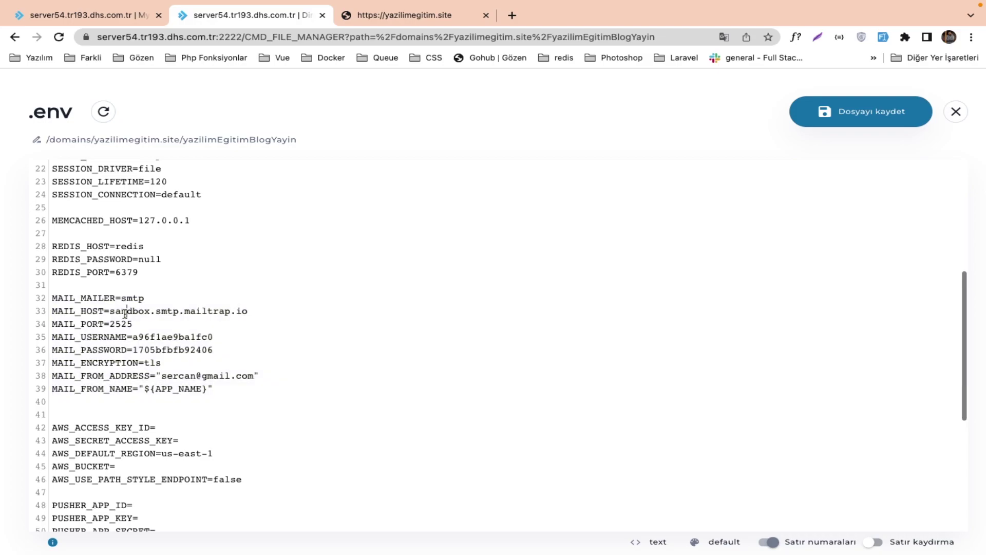
pyautogui.doubleClick(145, 329)
pyautogui.doubleClick(163, 337)
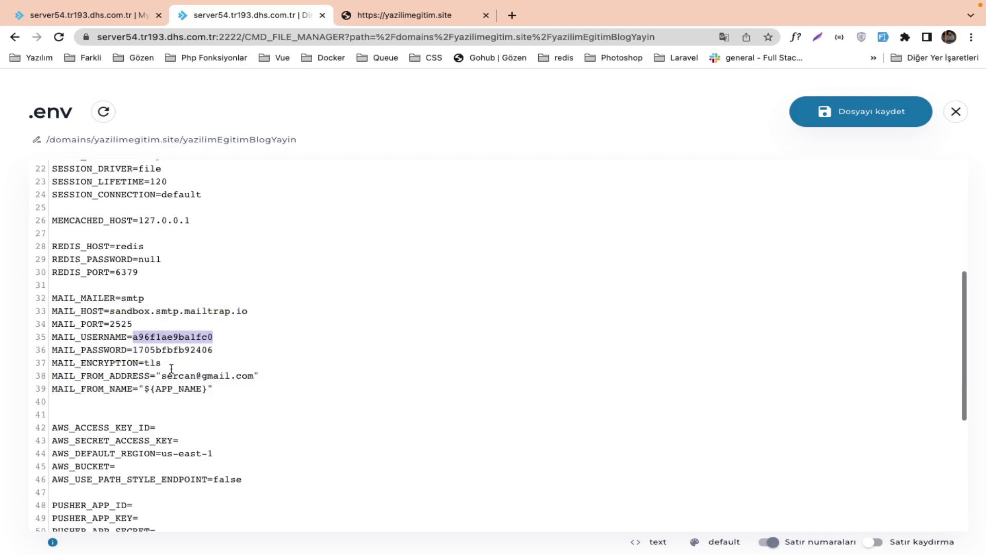
pyautogui.moveTo(162, 371); pyautogui.dragTo(256, 369)
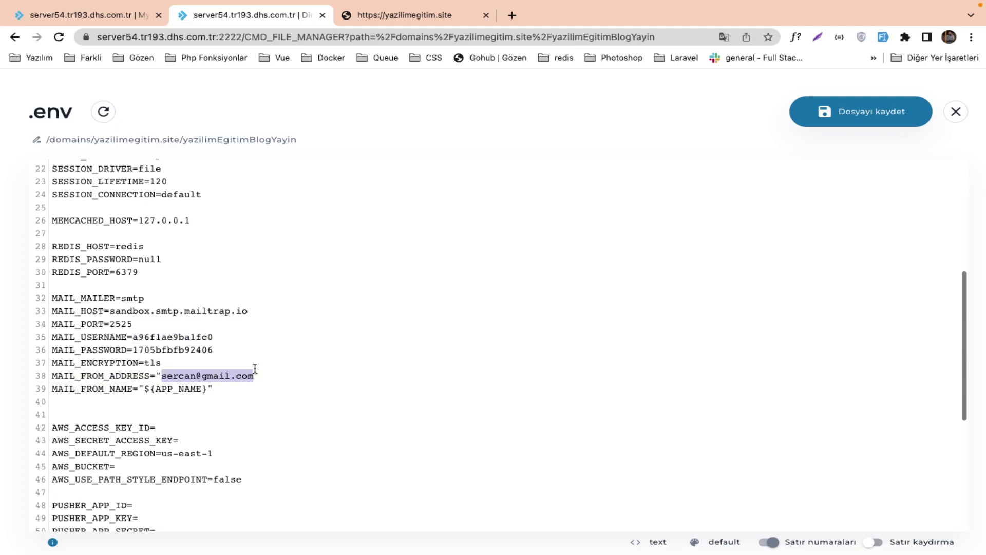
pyautogui.moveTo(76, 298); pyautogui.dragTo(159, 389)
pyautogui.scroll(-5, 159, 389)
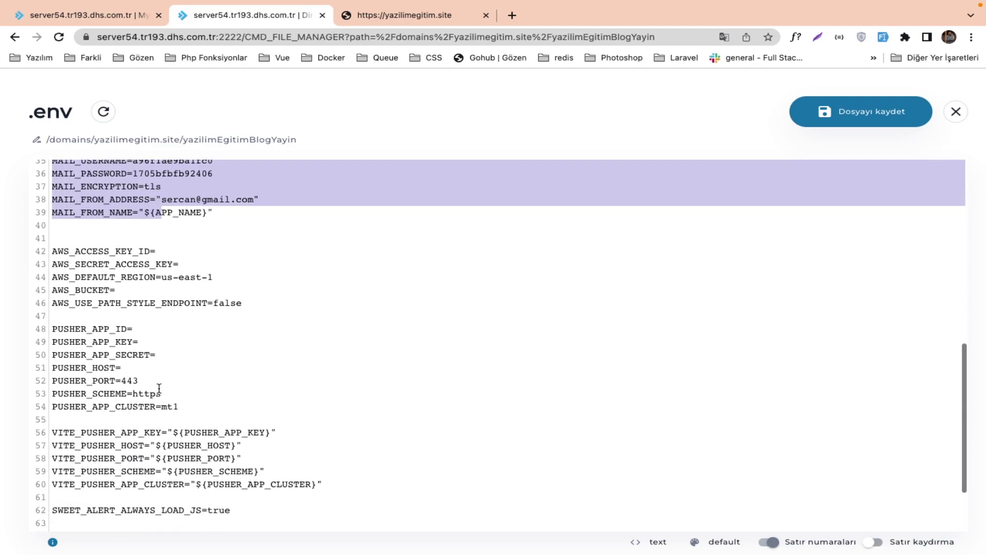
pyautogui.scroll(-2, 159, 388)
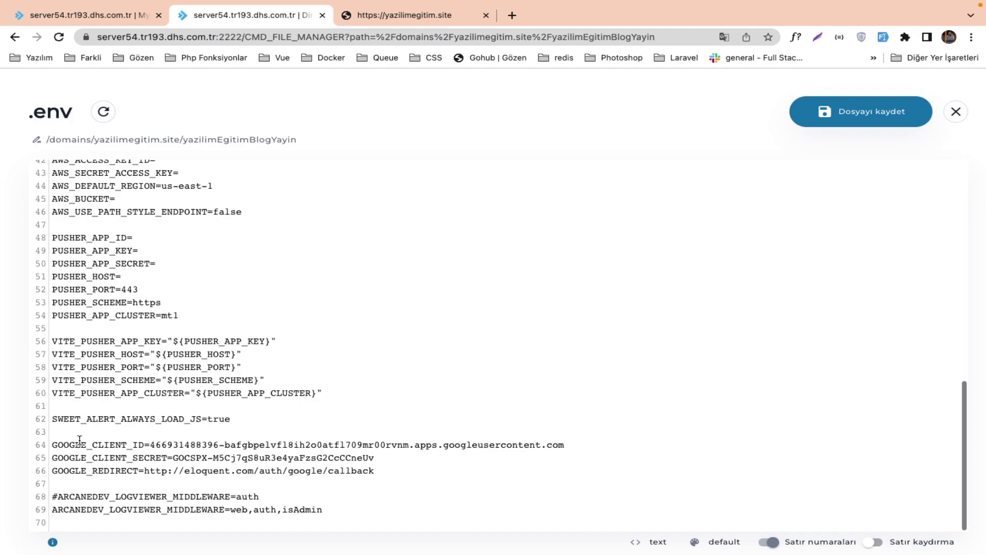
pyautogui.moveTo(64, 444); pyautogui.dragTo(195, 443)
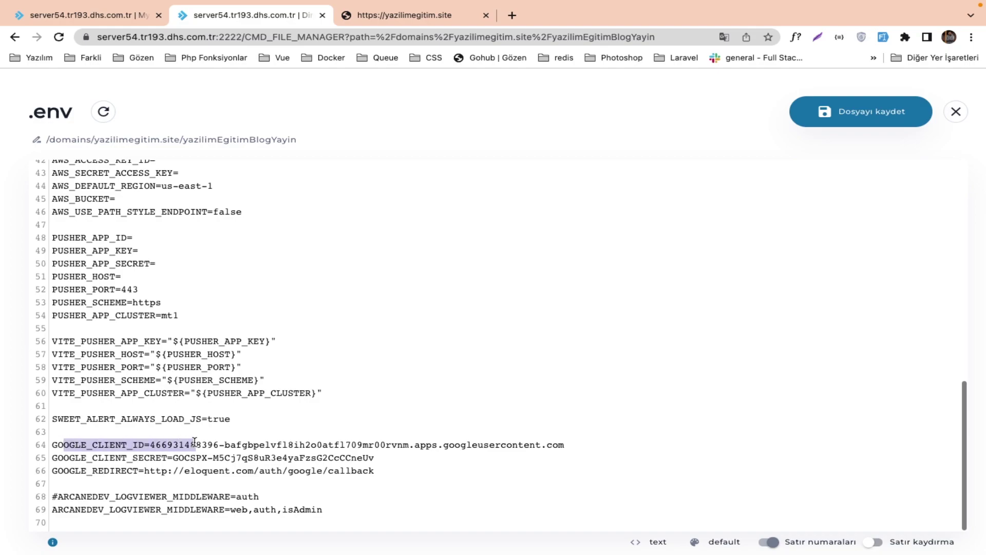
pyautogui.click(261, 489)
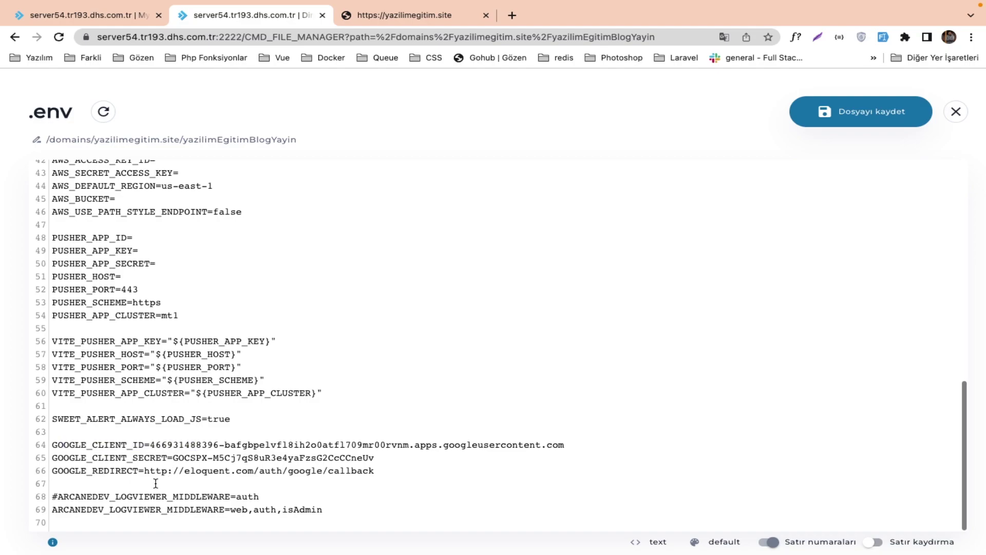
pyautogui.moveTo(146, 470); pyautogui.dragTo(380, 470)
# Compare the live yazilimegitim.site address with the redirect URL in the .env.
pyautogui.click(348, 466)
pyautogui.click(386, 21)
pyautogui.click(249, 35)
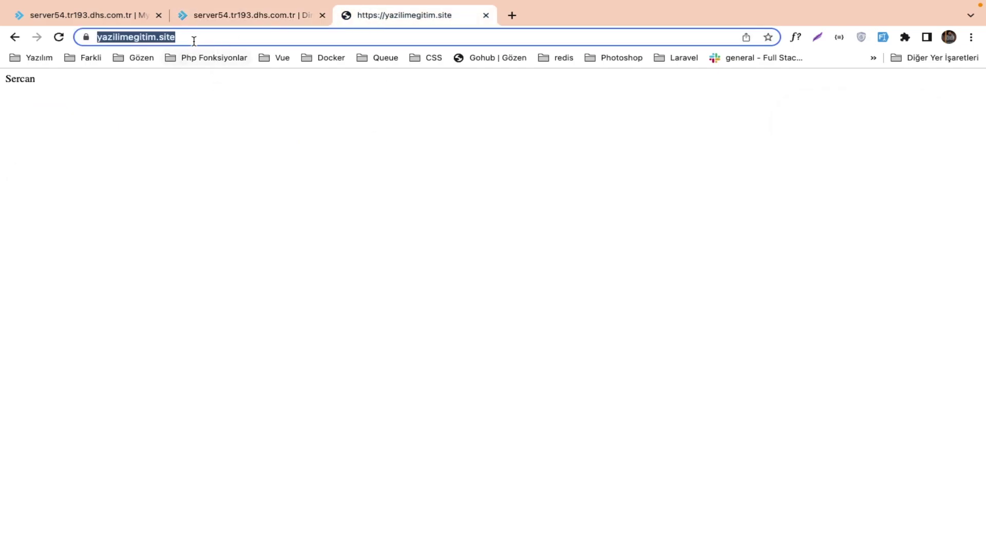
pyautogui.click(229, 16)
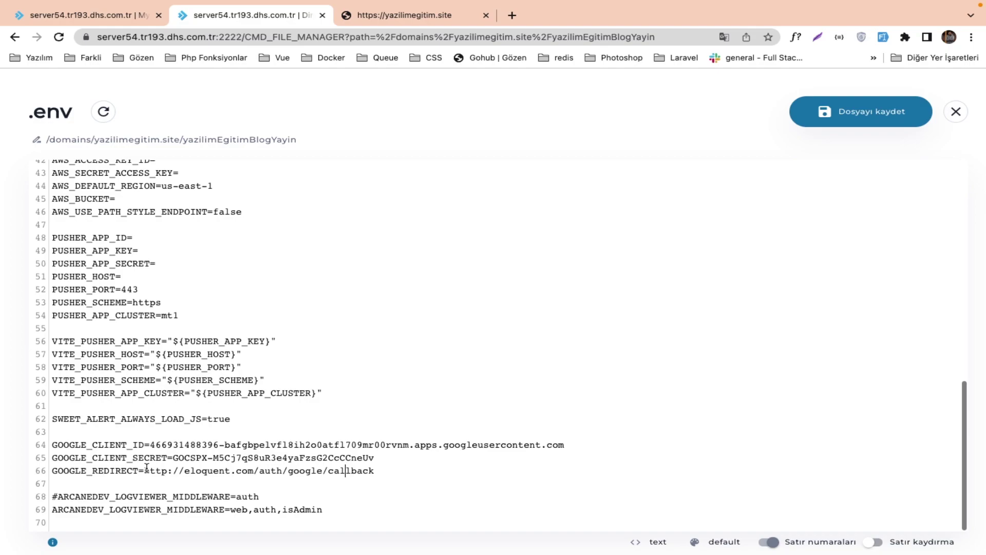
pyautogui.moveTo(196, 470); pyautogui.dragTo(247, 469)
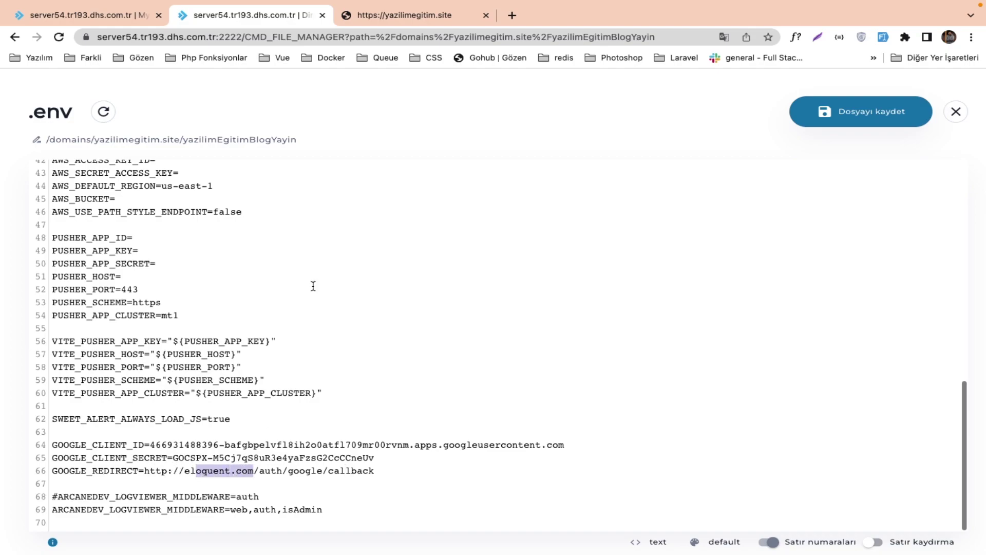
pyautogui.click(385, 17)
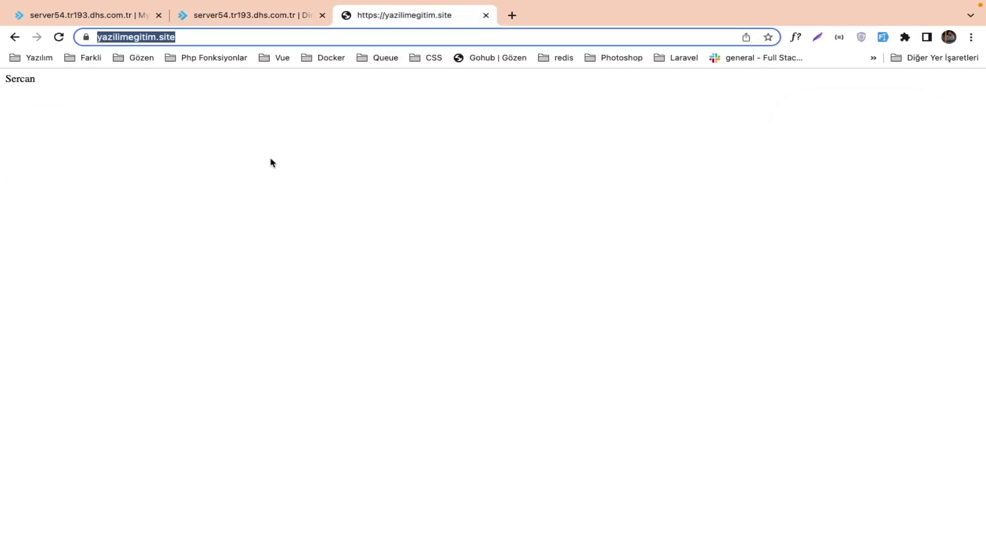
pyautogui.click(222, 21)
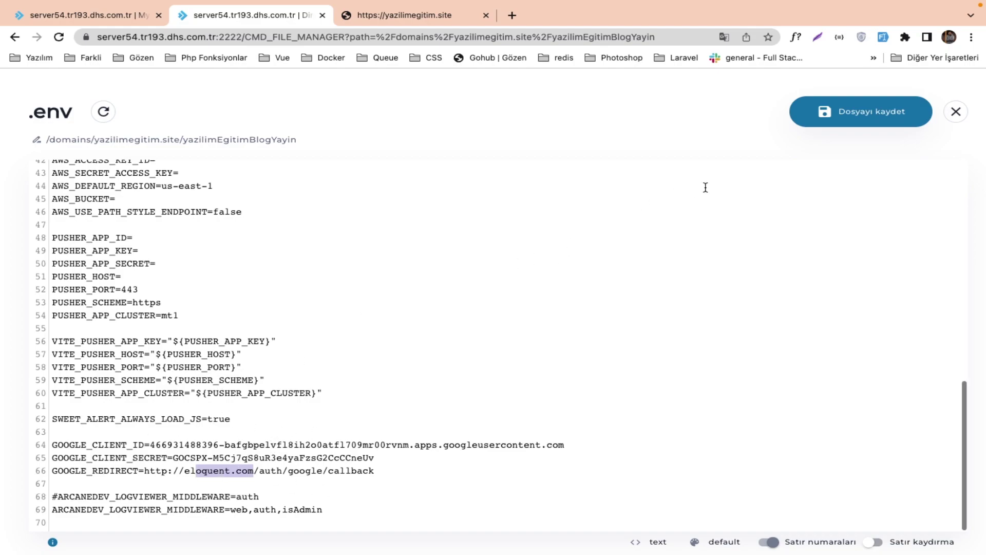
# Save the .env with Dosyayı kaydet and close it, back to the yazilimEgitimBlogYayin listing.
pyautogui.scroll(10, 380, 190)
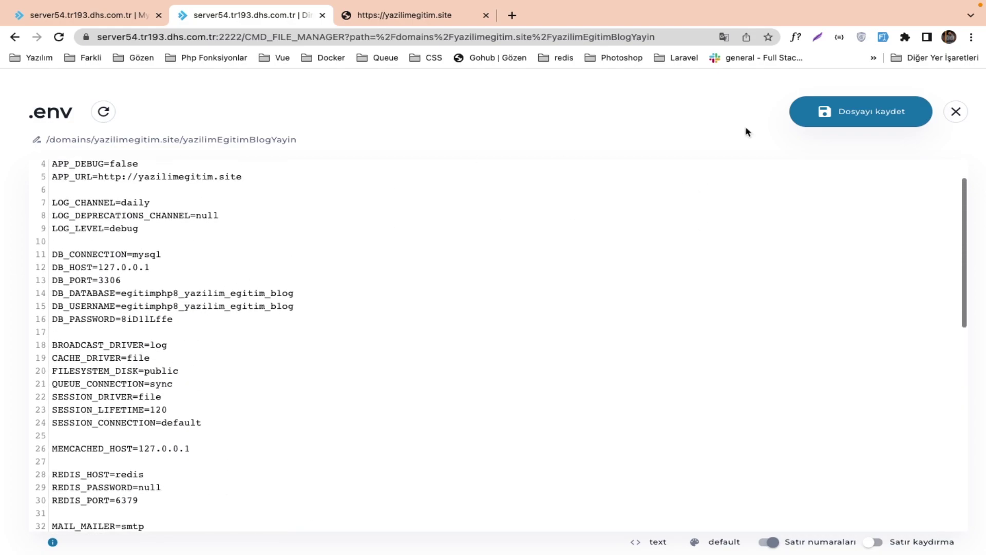
pyautogui.click(837, 122)
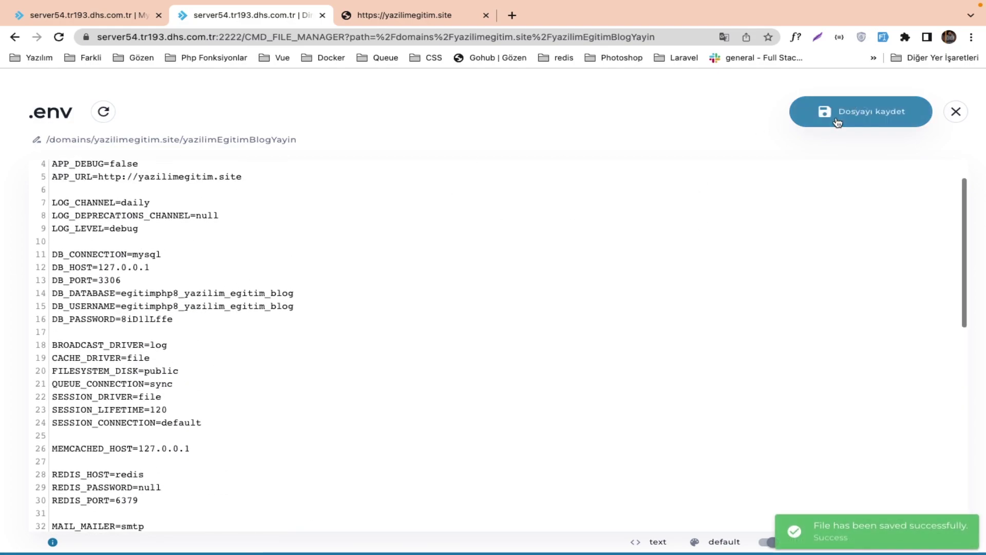
pyautogui.click(956, 111)
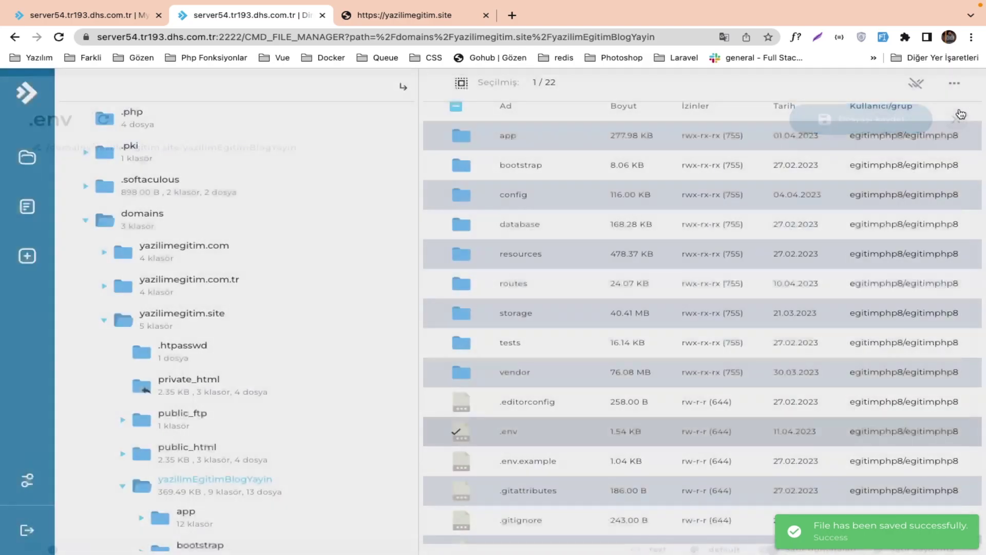
# Open phpMyAdmin's İçe aktar page for egitimphp8_yazilim_egitim_blog, then switch to the Navicat desktop.
pyautogui.click(88, 15)
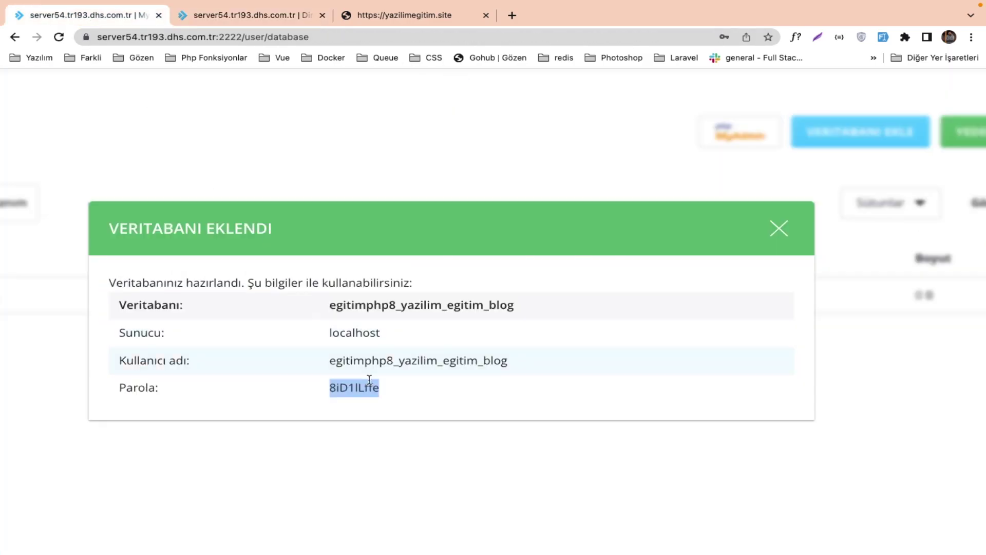
pyautogui.click(778, 228)
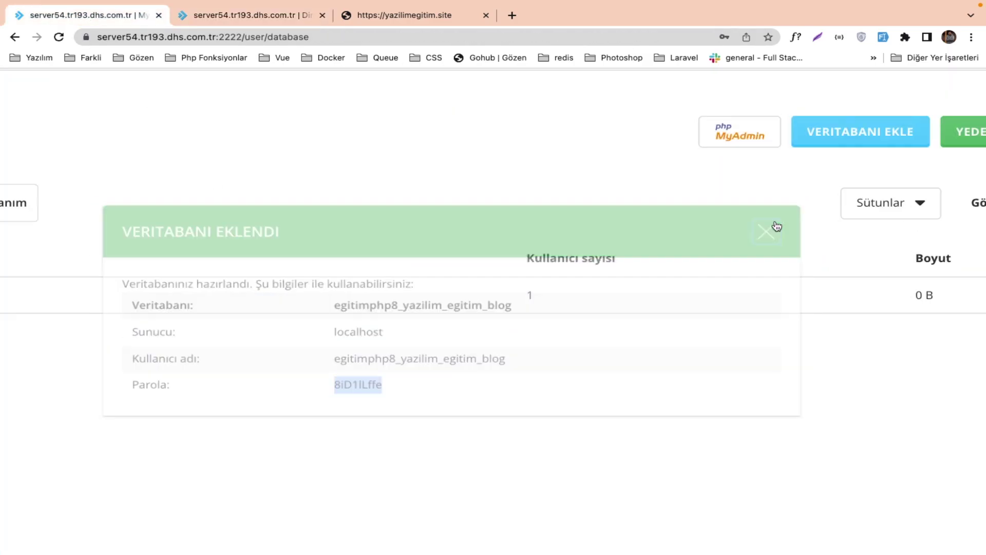
pyautogui.click(737, 145)
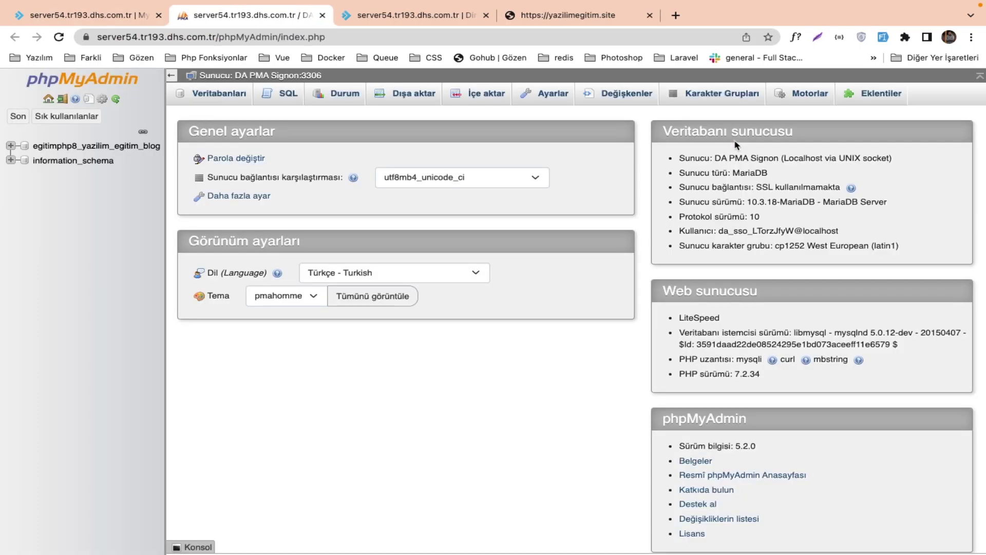
pyautogui.click(133, 148)
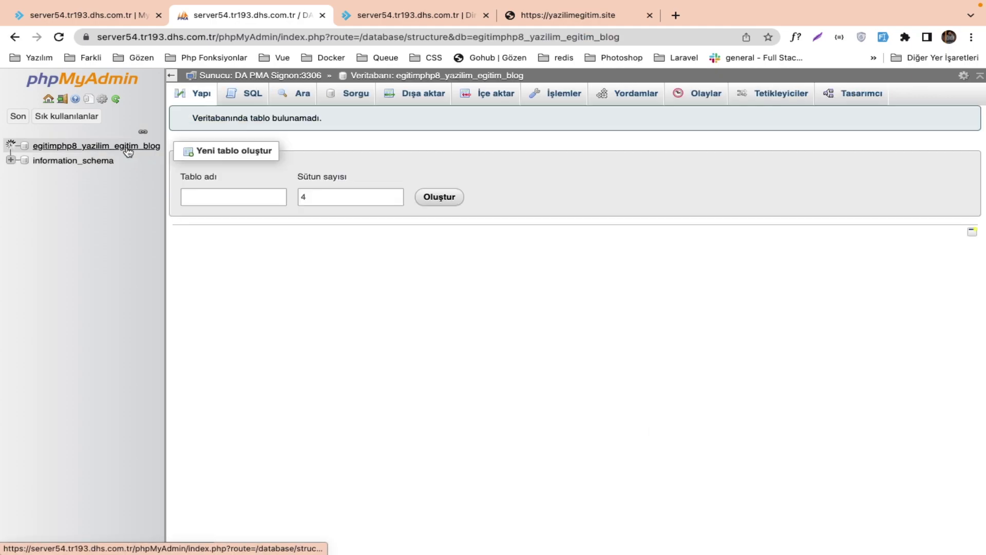
pyautogui.click(483, 99)
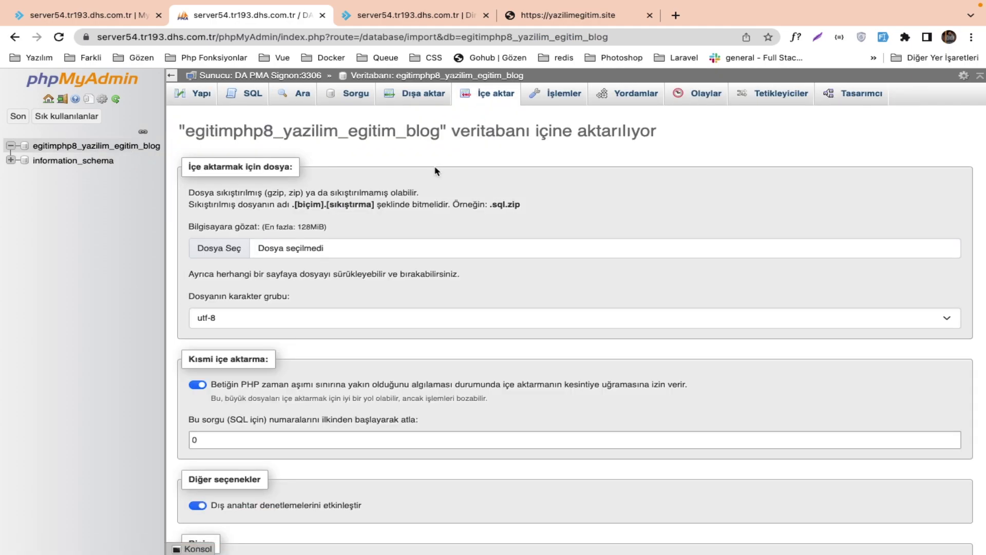
pyautogui.hotkey('ctrl', 'Right')
pyautogui.hotkey('ctrl', 'Right')
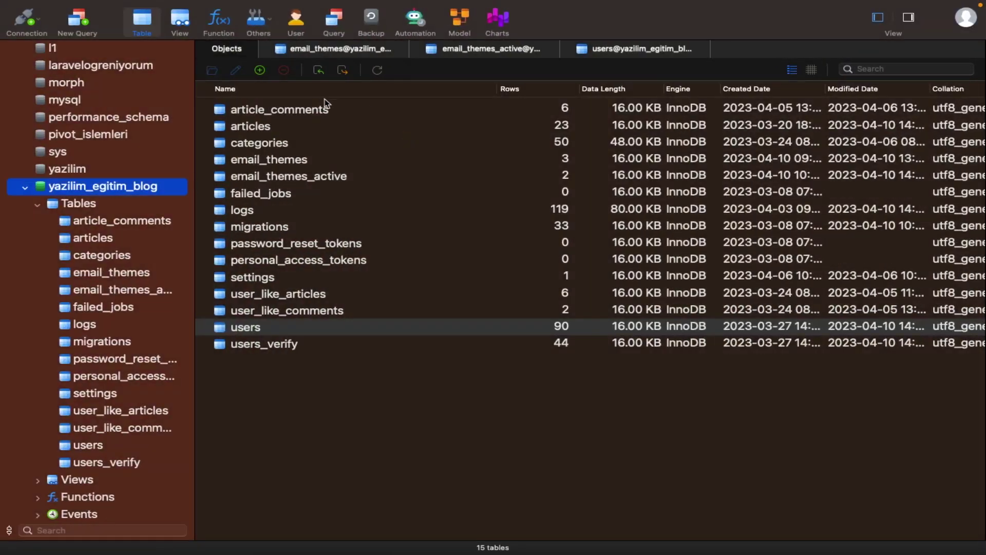
# Review Navicat's Dump SQL File options for local yazilim_egitim_blog, then switch back to the browser.
pyautogui.rightClick(108, 194)
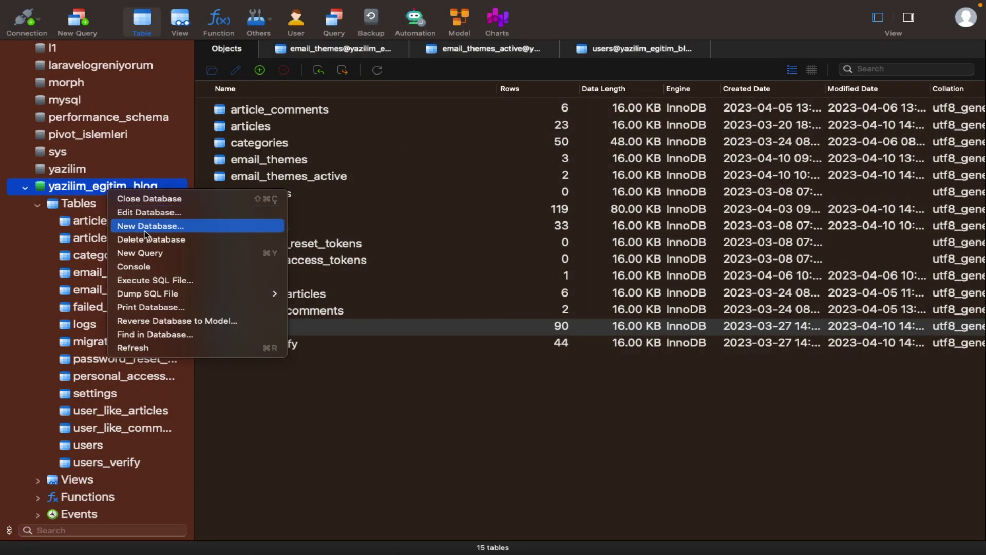
pyautogui.moveTo(159, 293)
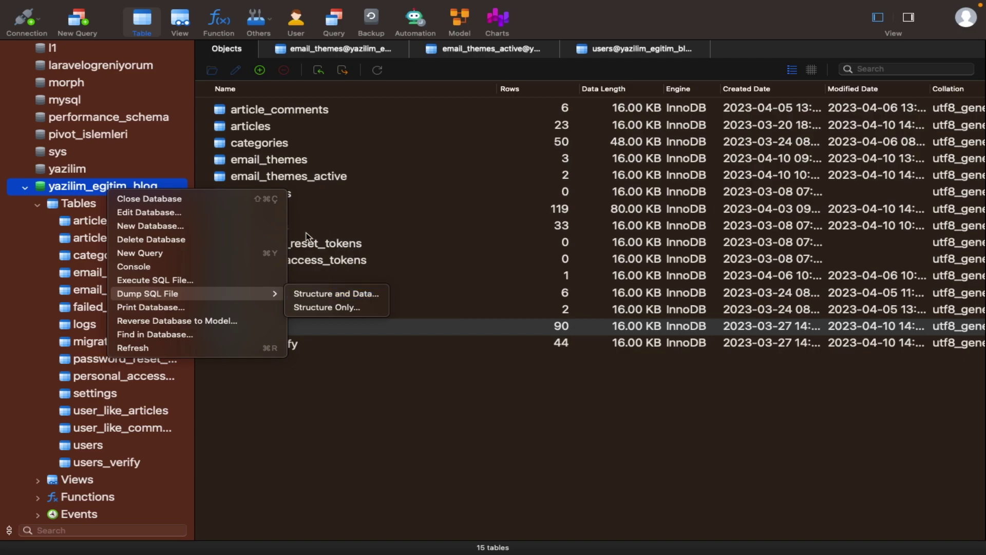
pyautogui.hotkey('ctrl', 'Left')
pyautogui.hotkey('ctrl', 'Left')
pyautogui.hotkey('ctrl', 'Left')
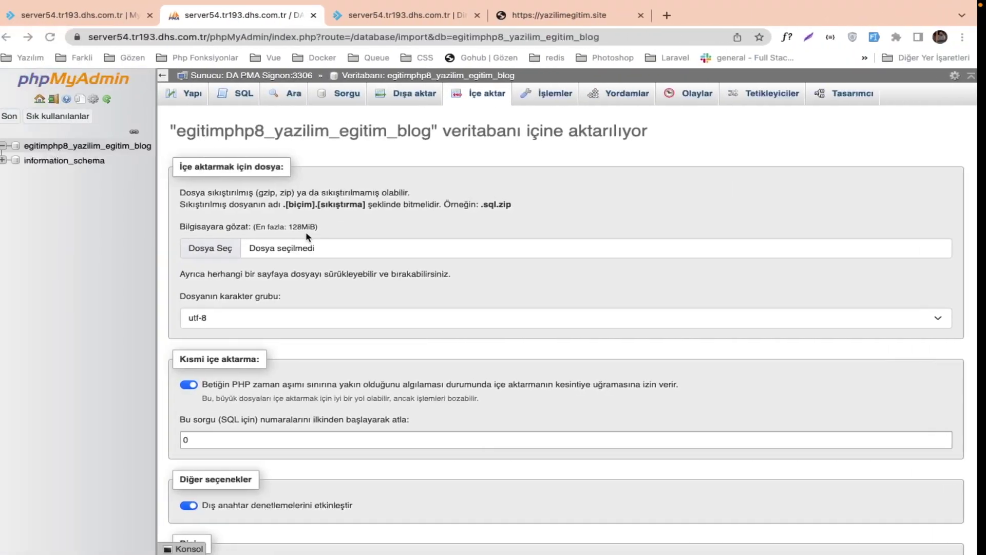
# Import yazilim_egitim_blog.sql from Downloads, then reload yazilimegitim.site, which returns a 500 error.
pyautogui.click(413, 103)
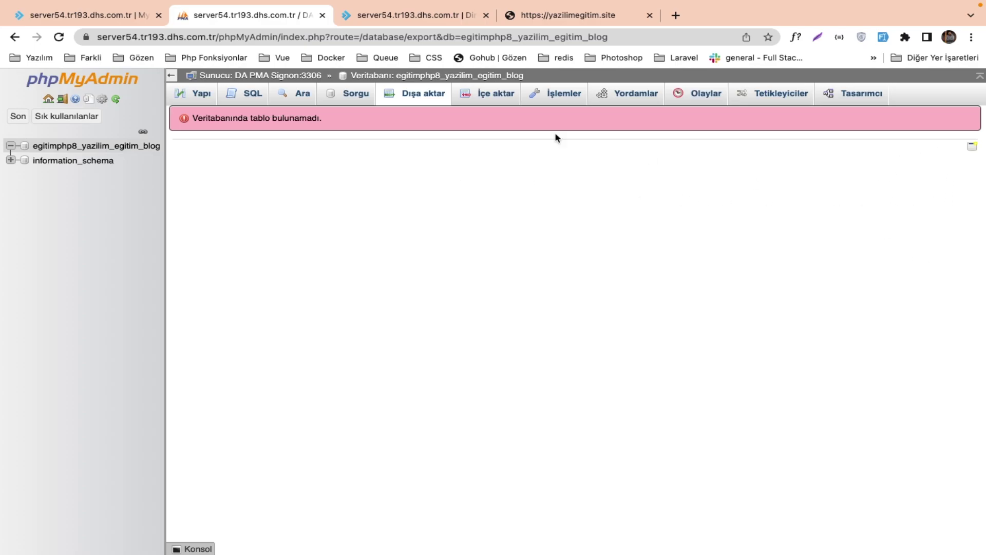
pyautogui.click(477, 99)
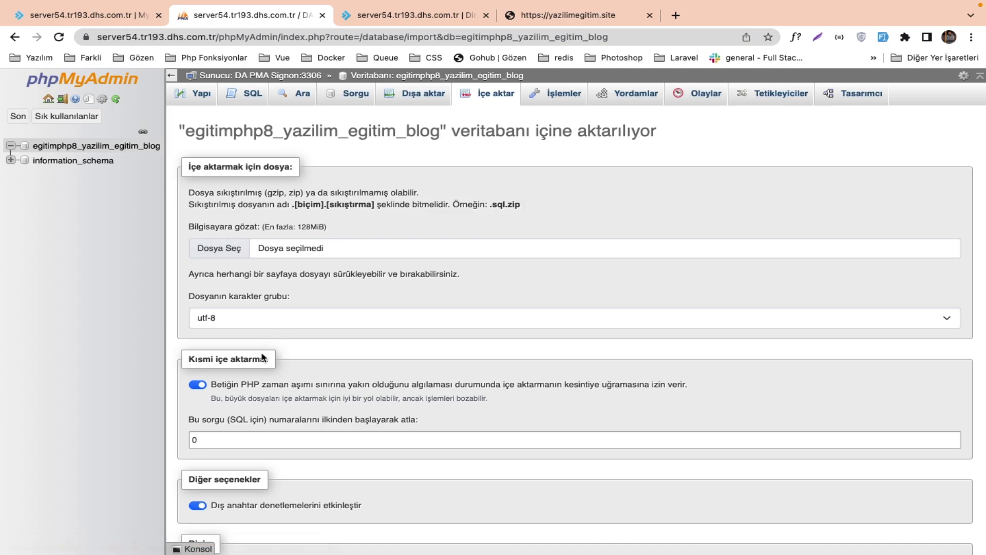
pyautogui.click(290, 261)
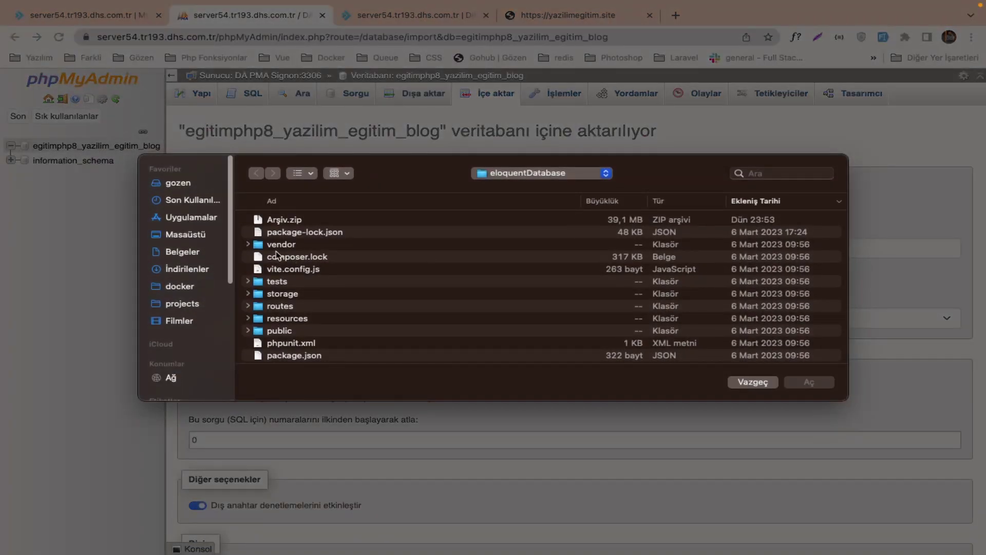
pyautogui.click(188, 268)
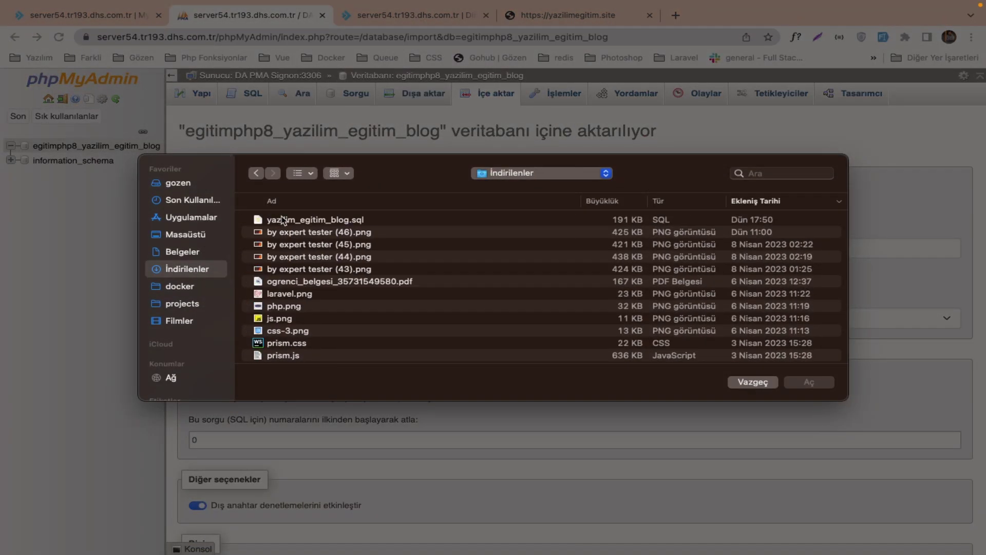
pyautogui.click(281, 220)
pyautogui.click(809, 382)
pyautogui.scroll(-5, 359, 384)
pyautogui.scroll(-1, 386, 383)
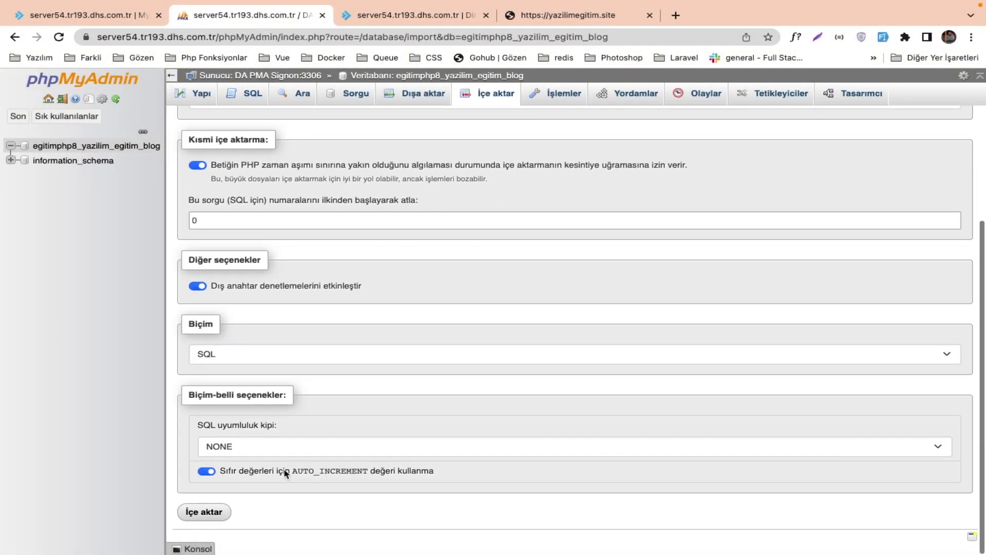
pyautogui.click(221, 514)
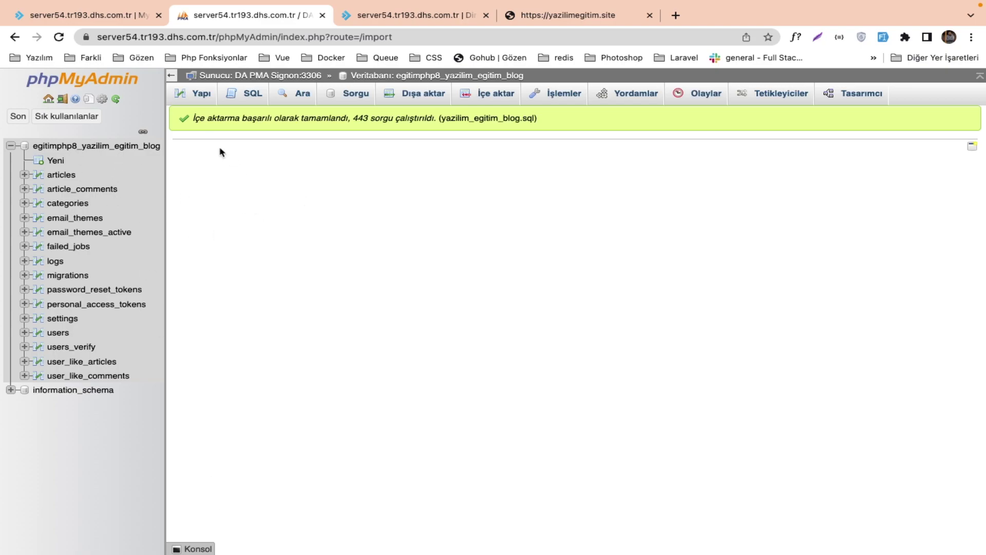
pyautogui.click(572, 17)
pyautogui.press('Return')
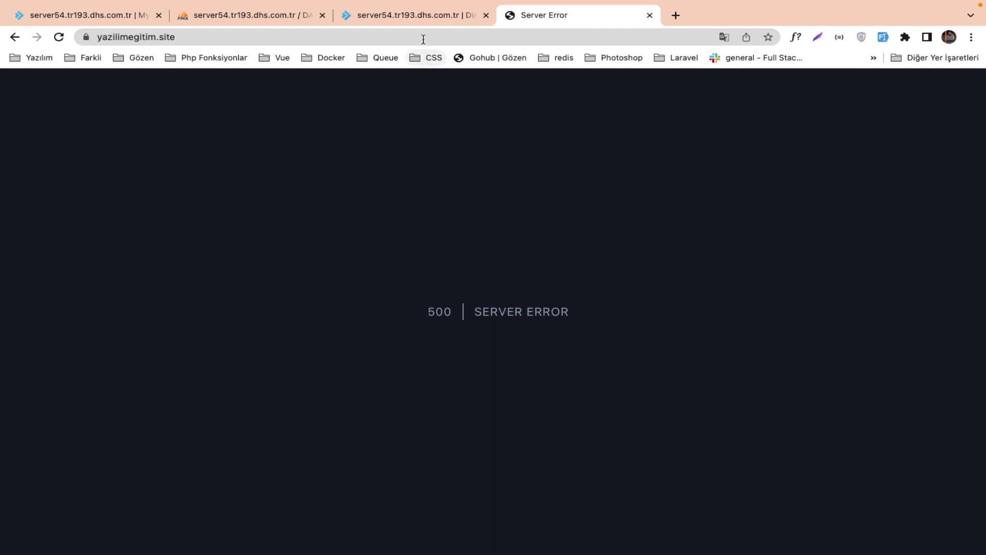
# Return to the DirectAdmin dashboard via its logo and scroll down to Ek özellikler.
pyautogui.click(418, 22)
pyautogui.click(113, 16)
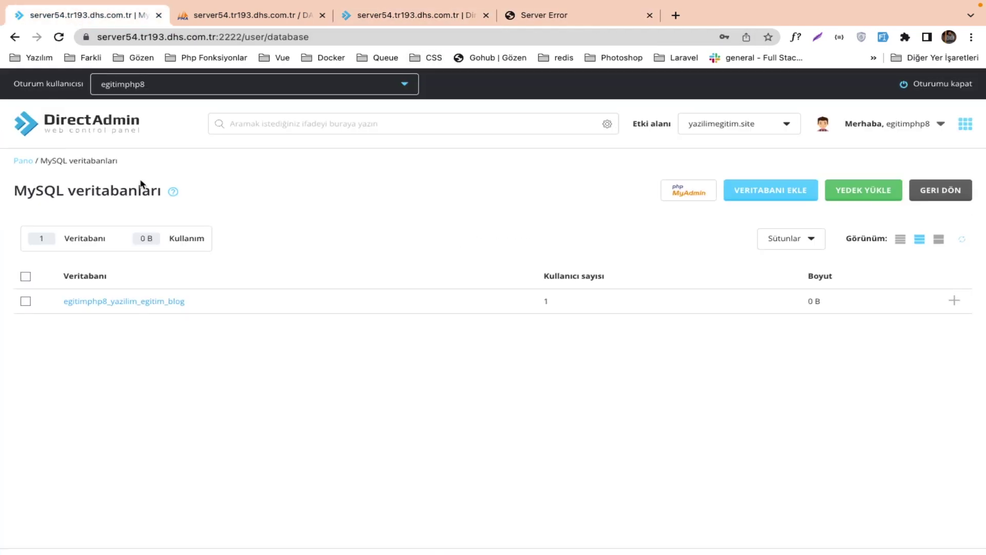
pyautogui.click(99, 129)
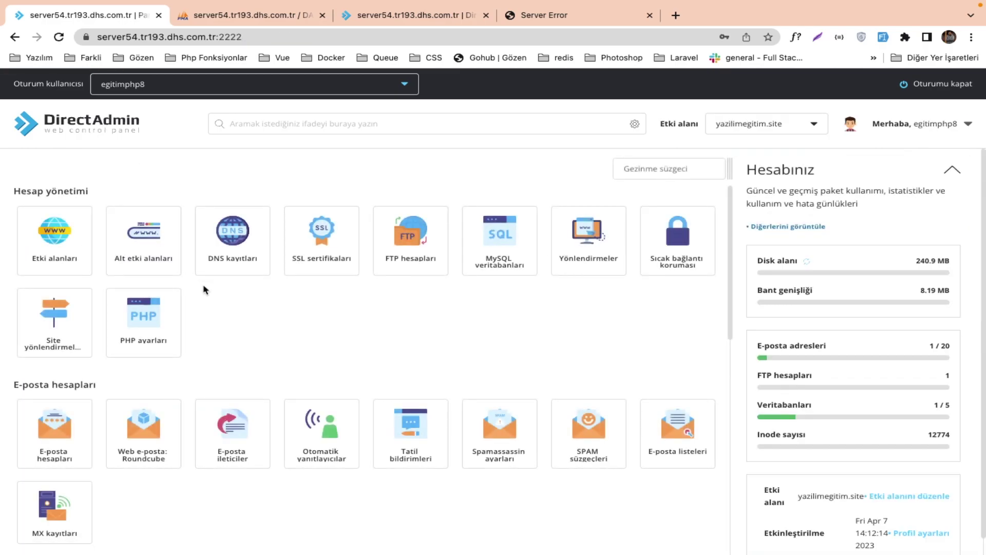
pyautogui.scroll(-6, 204, 289)
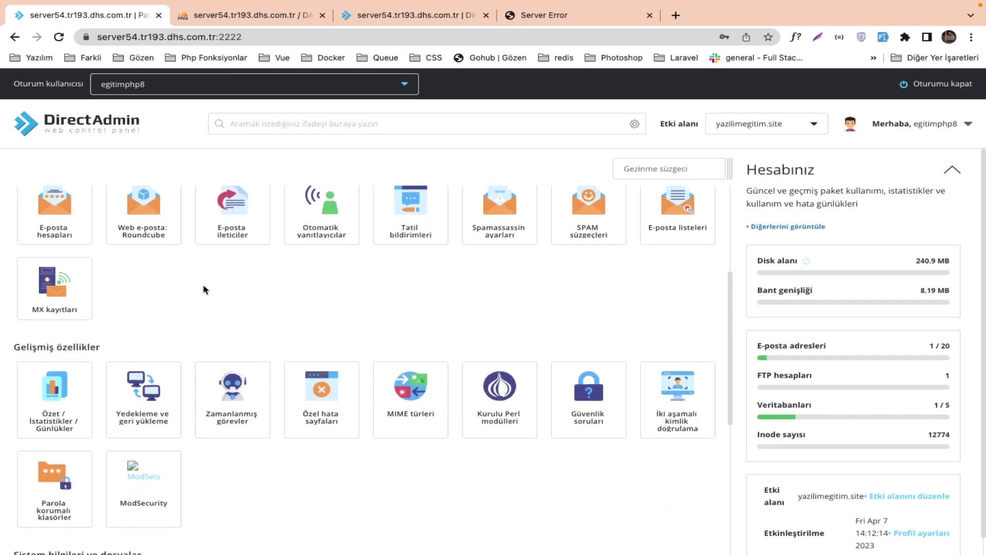
pyautogui.scroll(-5, 345, 346)
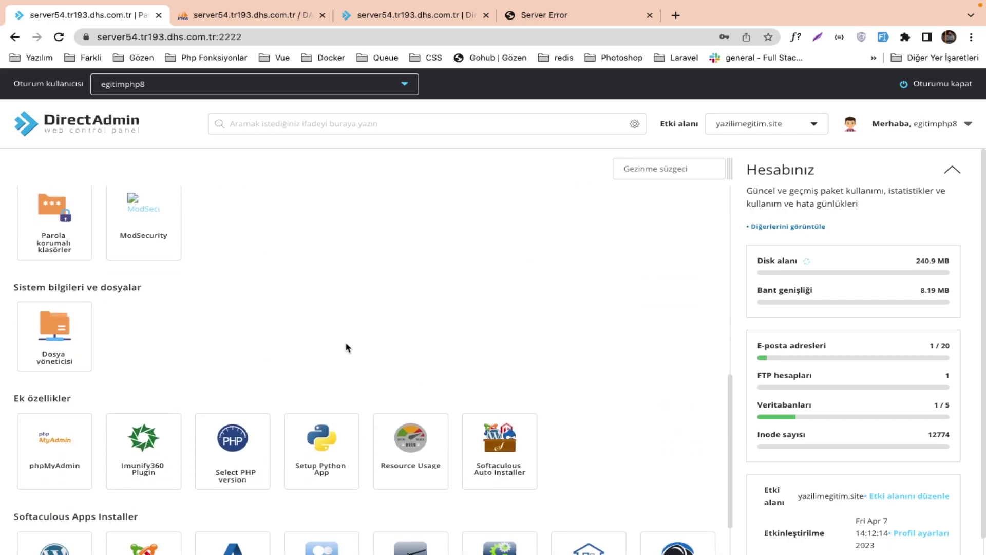
# Open Select PHP version and scroll through the PHP 8.2 extensions list, checking pdo_mysql.
pyautogui.click(257, 371)
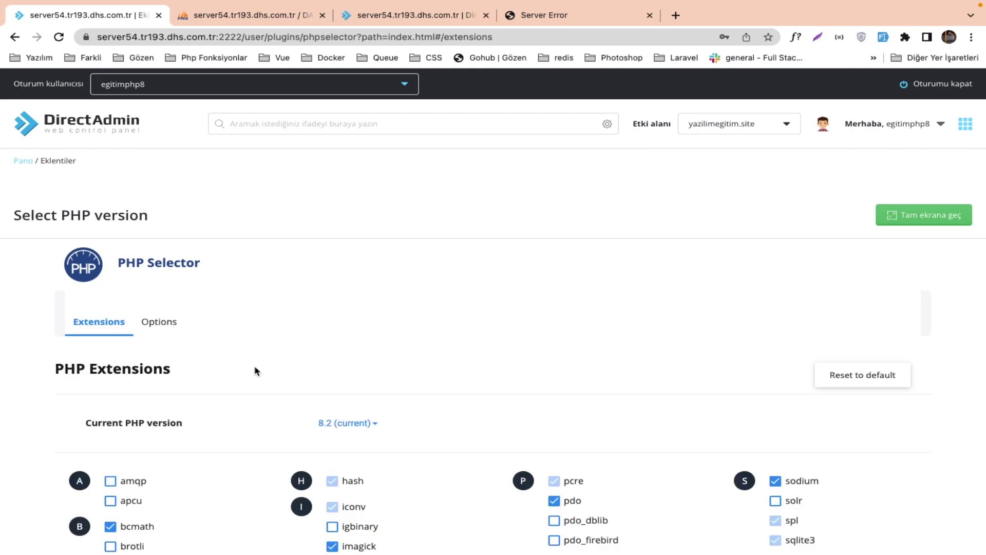
pyautogui.scroll(-3, 293, 395)
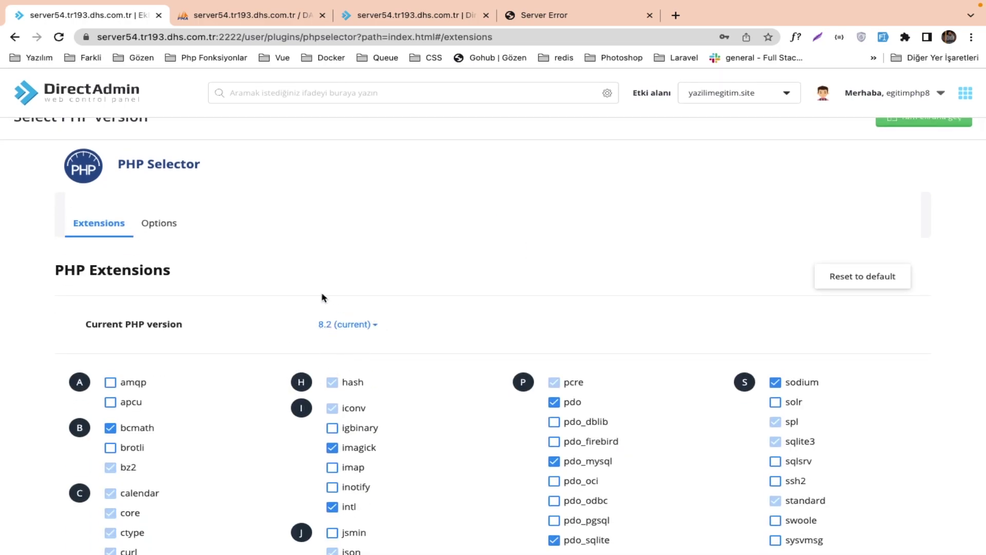
pyautogui.scroll(-2, 225, 363)
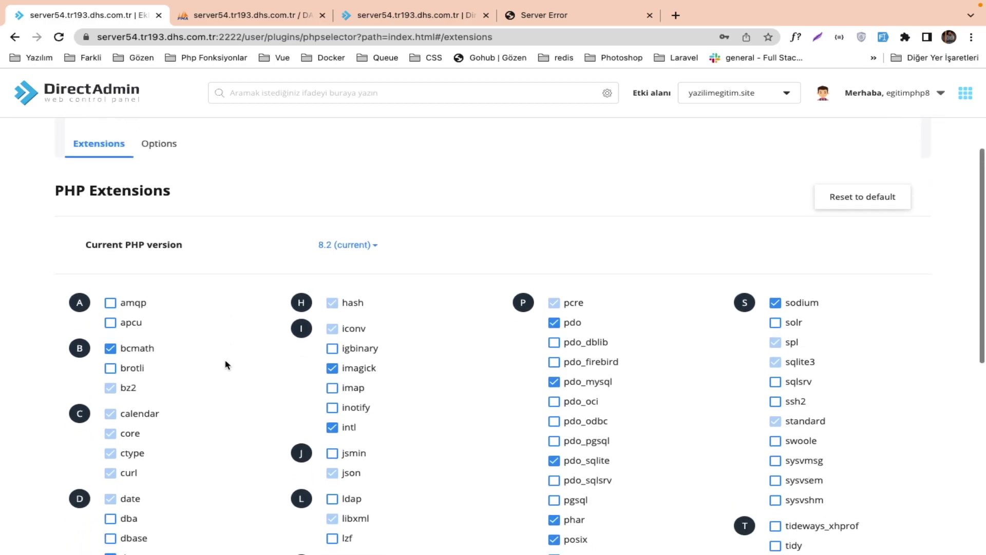
pyautogui.scroll(-8, 225, 365)
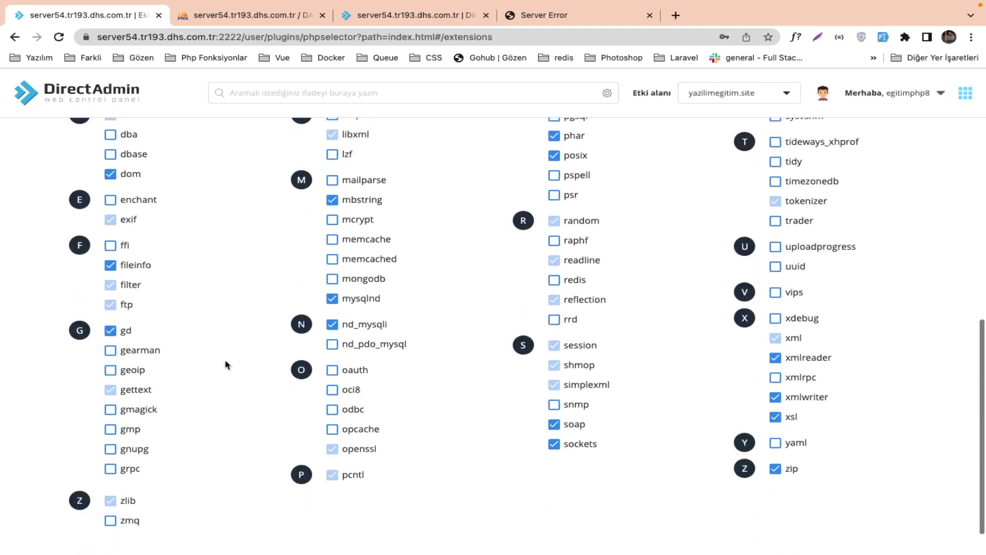
pyautogui.scroll(-1, 226, 364)
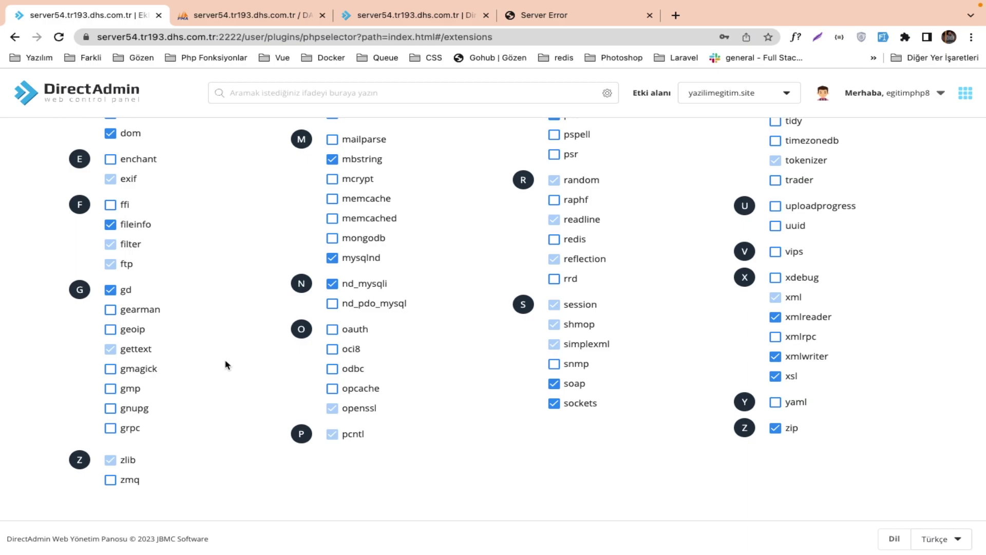
pyautogui.scroll(7, 226, 365)
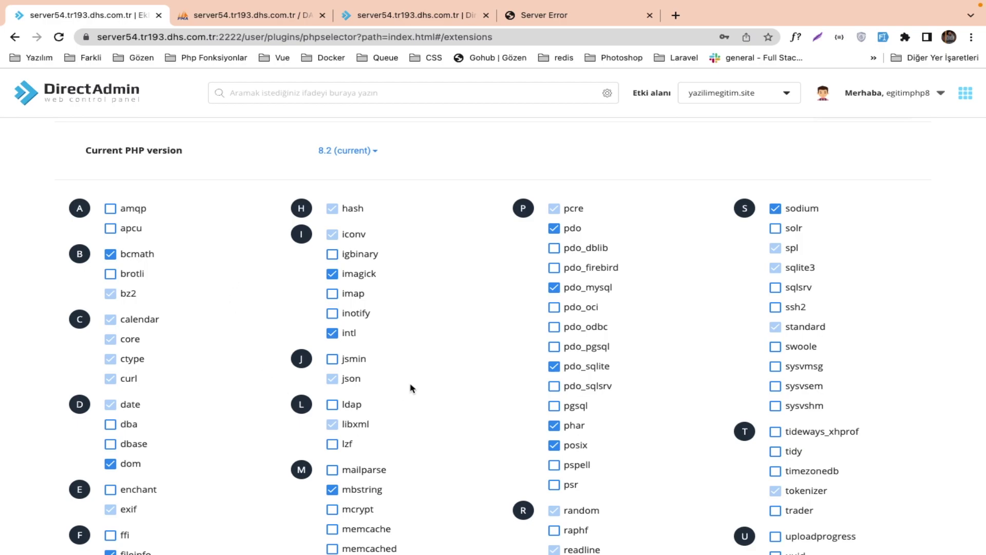
pyautogui.scroll(5, 411, 388)
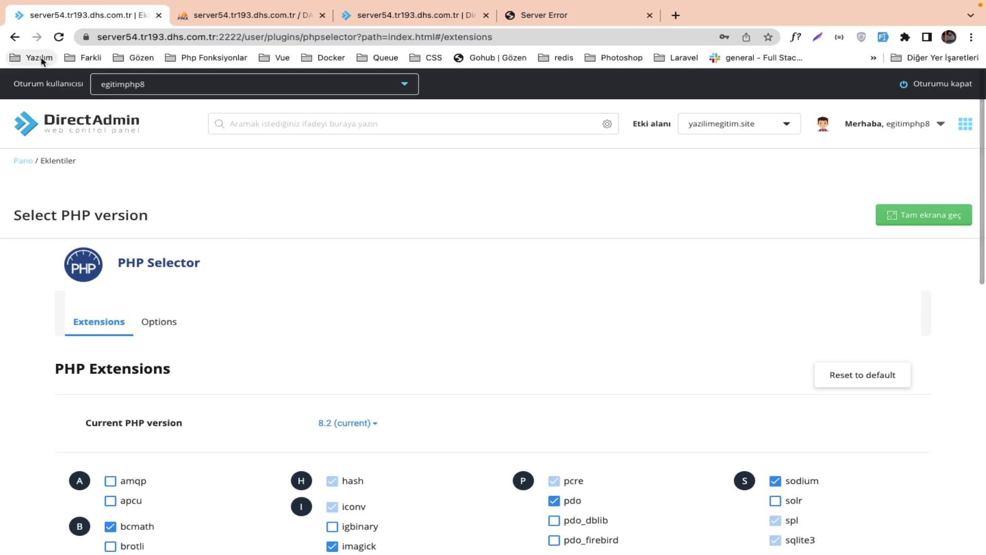
# Go back to the File Manager and open the blog's .env file for editing.
pyautogui.click(12, 41)
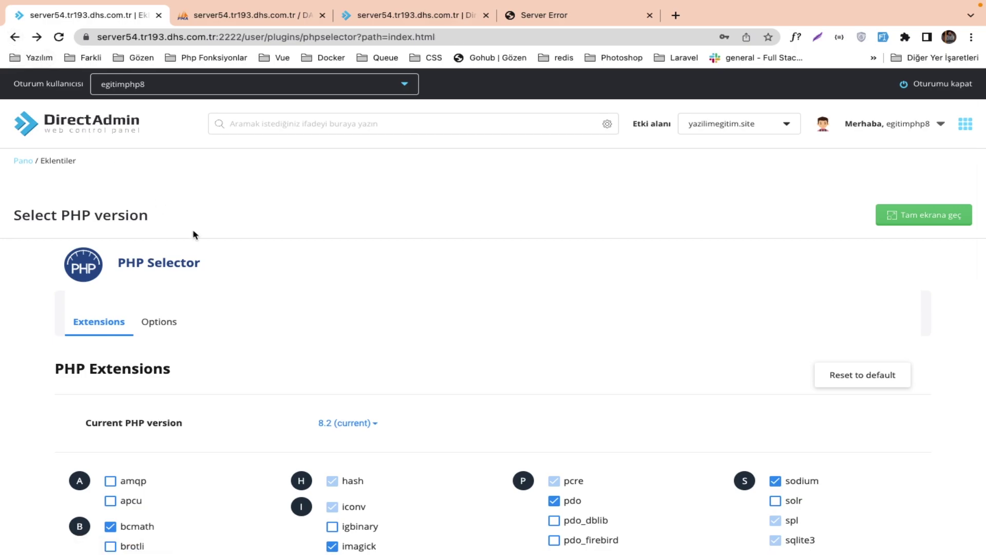
pyautogui.click(92, 126)
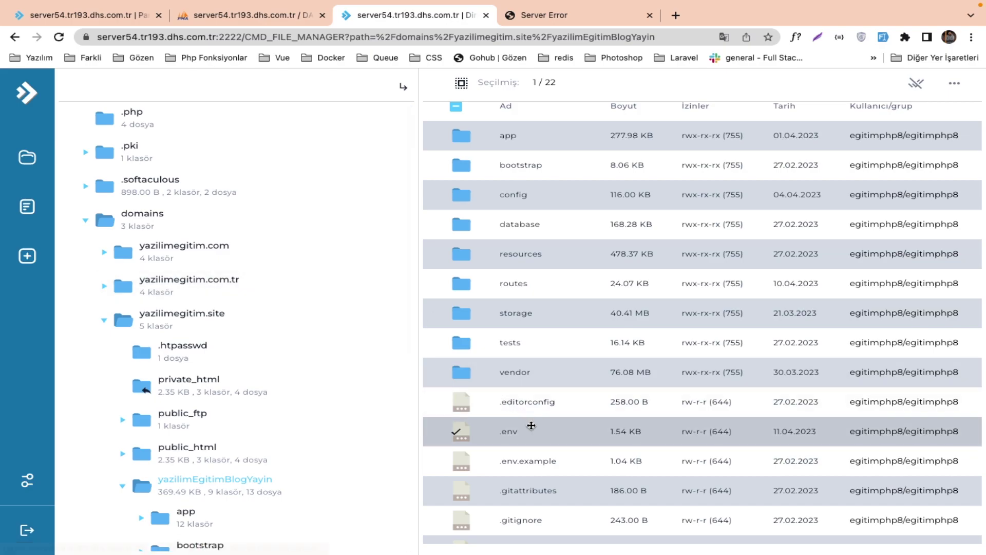
pyautogui.click(531, 425)
pyautogui.doubleClick(531, 425)
# Set APP_ENV=local and APP_DEBUG=true, save, and reload the site to see 'could not find driver'.
pyautogui.doubleClick(119, 182)
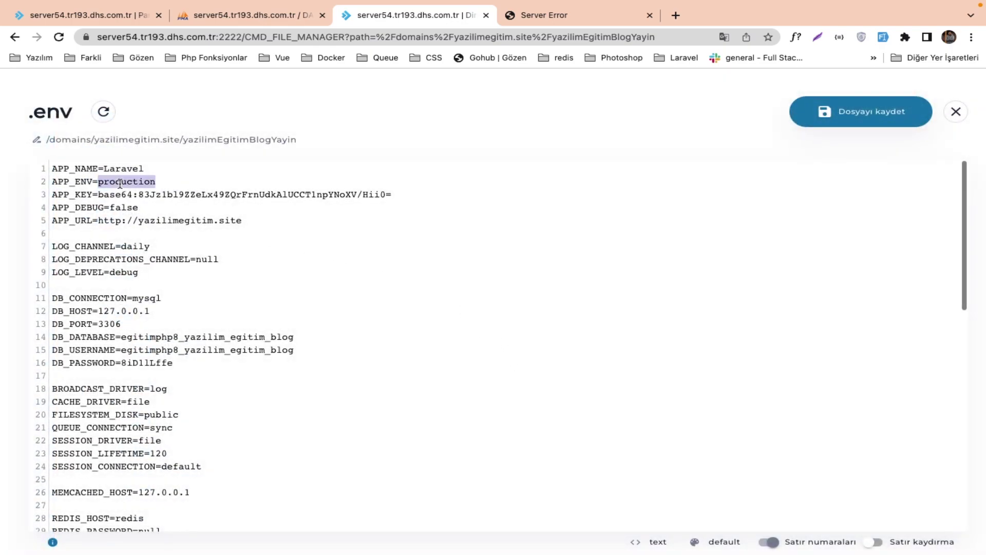
pyautogui.doubleClick(122, 207)
pyautogui.doubleClick(125, 183)
pyautogui.write('local')
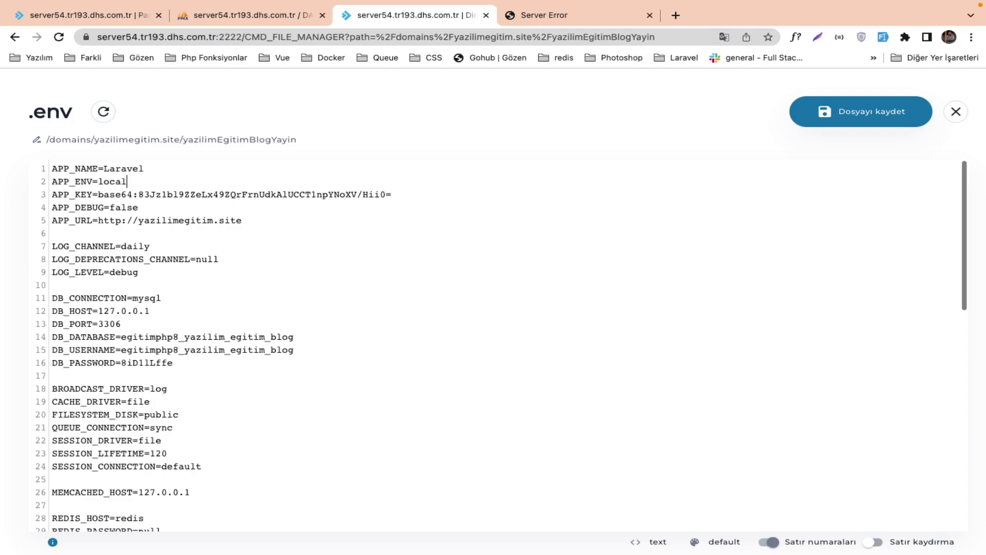
pyautogui.doubleClick(125, 196)
pyautogui.doubleClick(121, 207)
pyautogui.write('tur')
pyautogui.press('BackSpace')
pyautogui.press('BackSpace')
pyautogui.write('r')
pyautogui.click(822, 113)
pyautogui.click(590, 15)
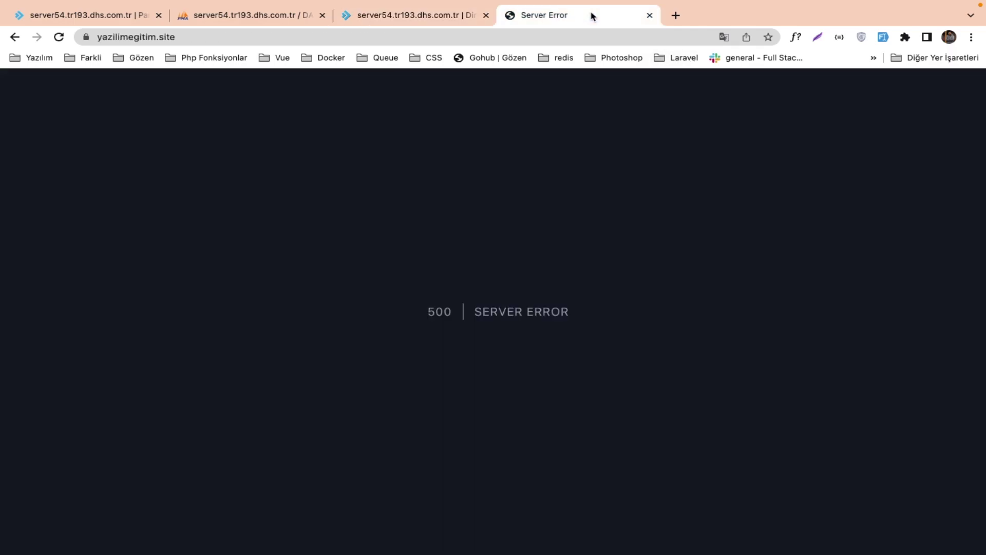
pyautogui.press('super+r')
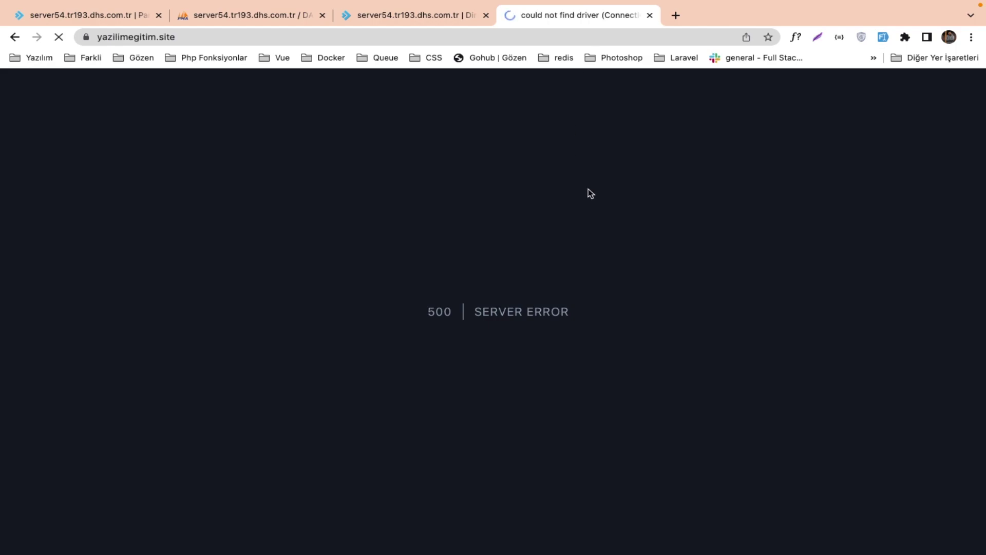
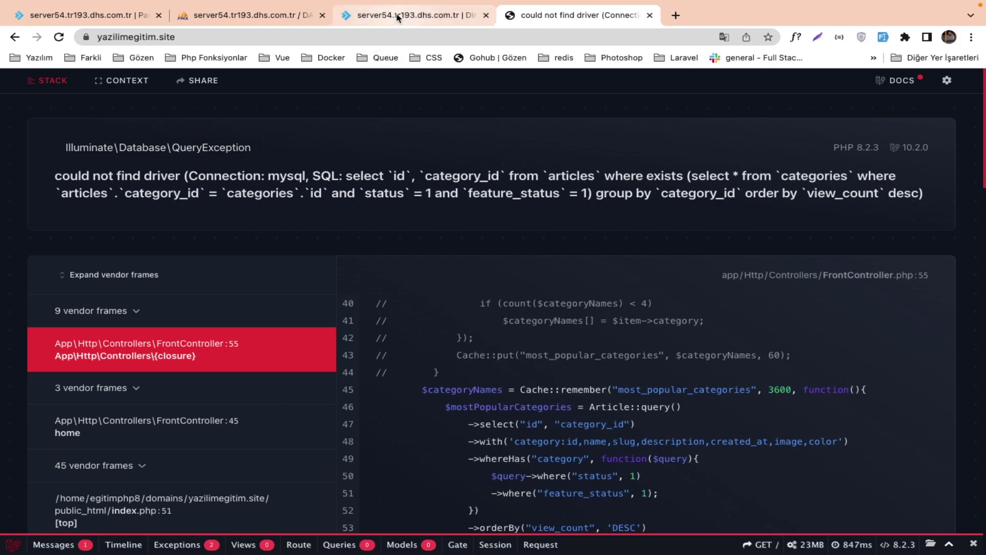
# Enlarge the browser zoom on the .env editor and recheck the Laravel error page.
pyautogui.click(421, 21)
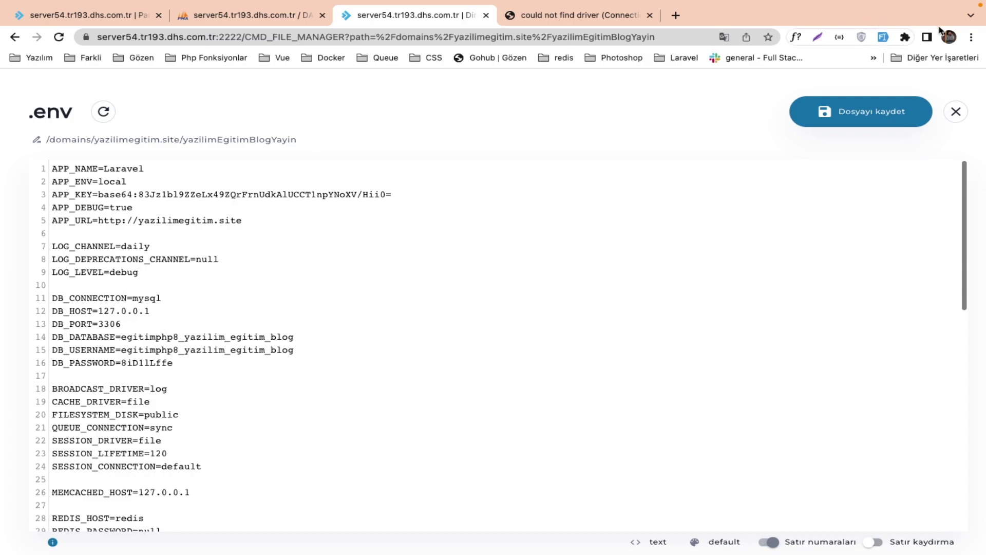
pyautogui.click(971, 37)
pyautogui.click(932, 171)
pyautogui.click(932, 171)
pyautogui.click(932, 171)
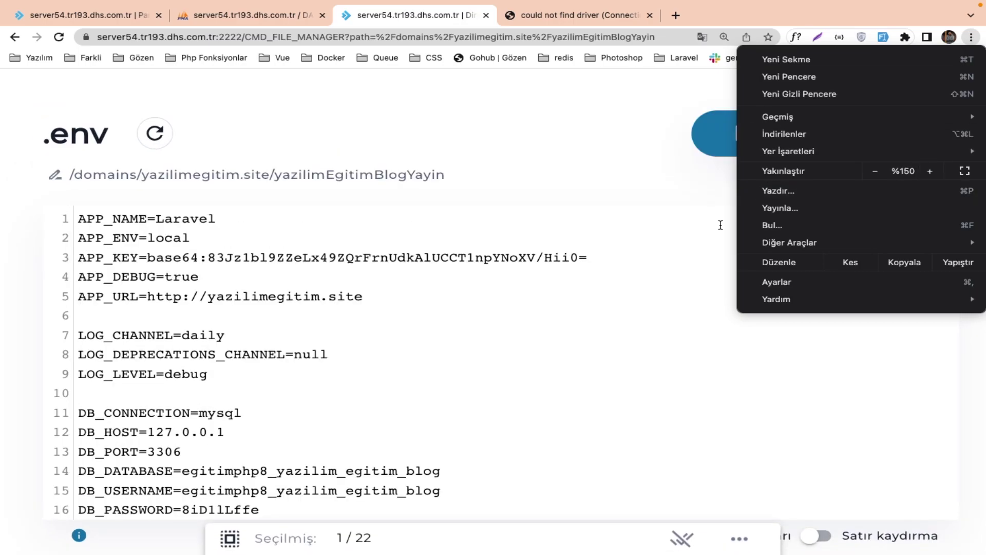
pyautogui.click(443, 308)
pyautogui.scroll(-5, 440, 315)
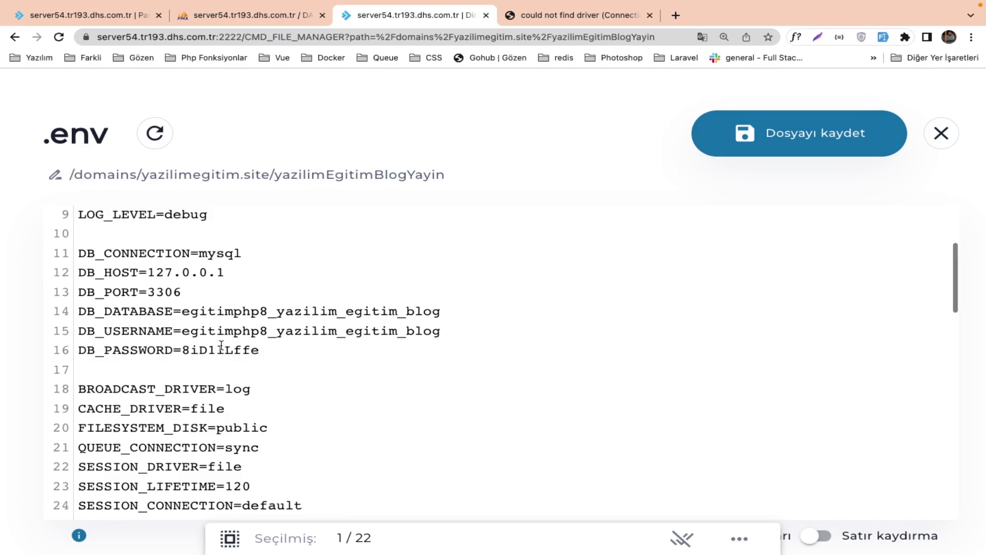
pyautogui.click(522, 15)
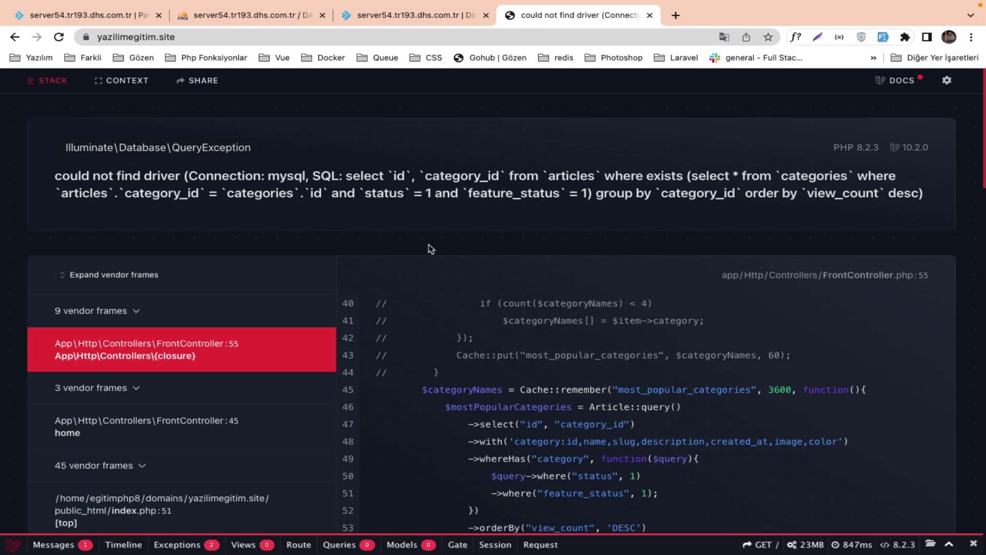
# Change DB_HOST to localhost, save the .env, and reload the site to test it.
pyautogui.click(425, 16)
pyautogui.click(268, 262)
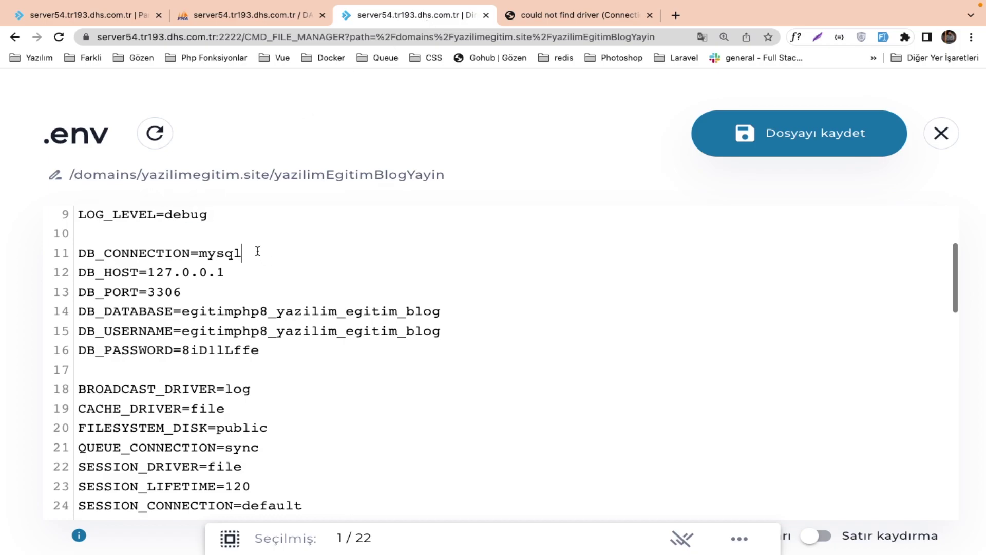
pyautogui.scroll(4, 177, 272)
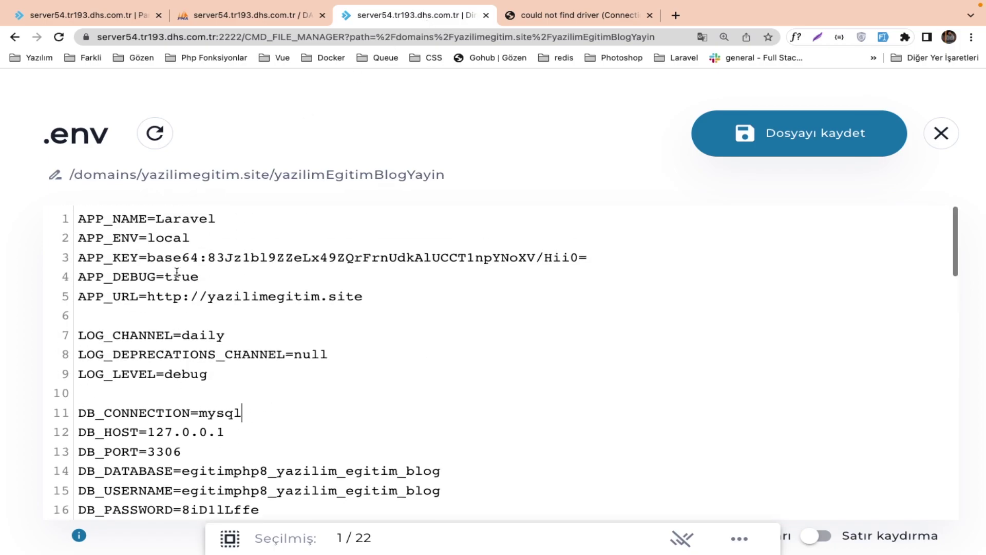
pyautogui.scroll(-2, 147, 275)
pyautogui.click(231, 341)
pyautogui.press('BackSpace')
pyautogui.press('BackSpace')
pyautogui.press('BackSpace')
pyautogui.press('BackSpace')
pyautogui.press('BackSpace')
pyautogui.press('BackSpace')
pyautogui.press('BackSpace')
pyautogui.press('BackSpace')
pyautogui.press('BackSpace')
pyautogui.write('localhost')
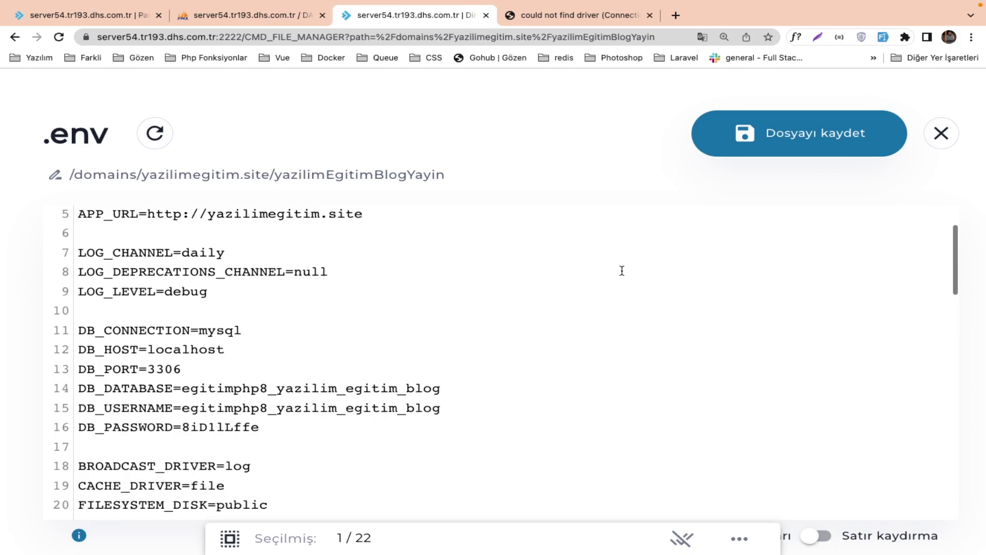
pyautogui.click(757, 154)
pyautogui.click(575, 14)
pyautogui.press('super+r')
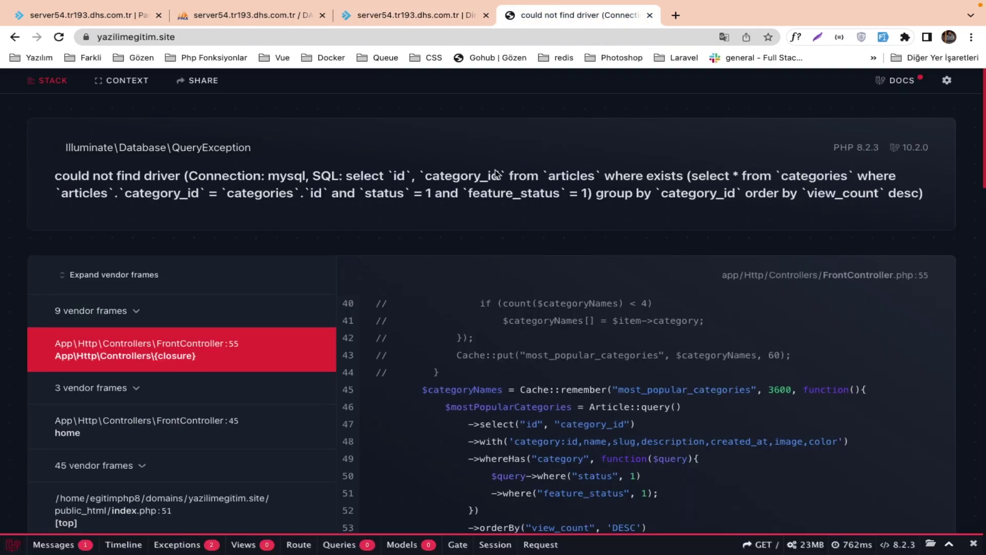
# Restore DB_HOST to 127.0.0.1 and save the .env file again.
pyautogui.click(417, 14)
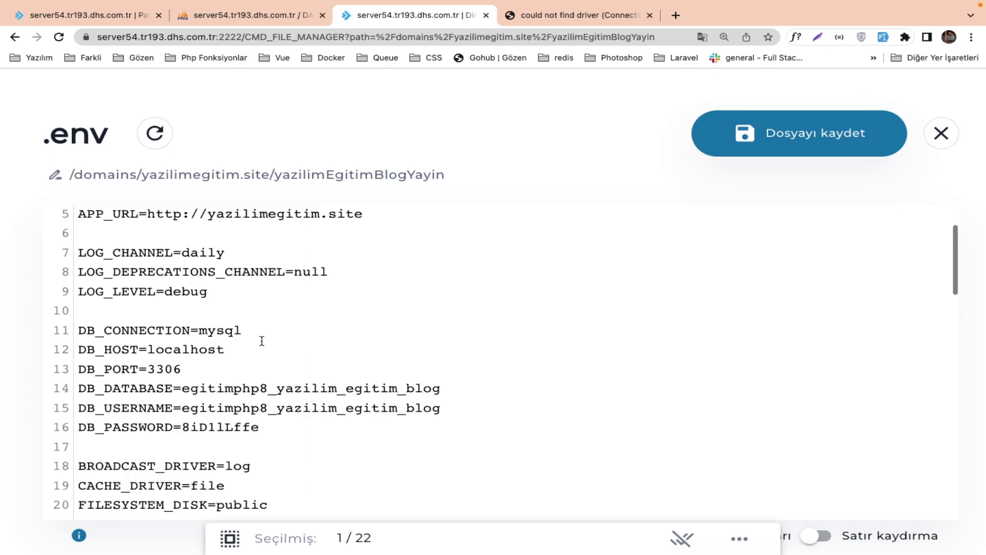
pyautogui.doubleClick(259, 345)
pyautogui.write('127.0.0.1')
pyautogui.doubleClick(228, 330)
pyautogui.click(268, 329)
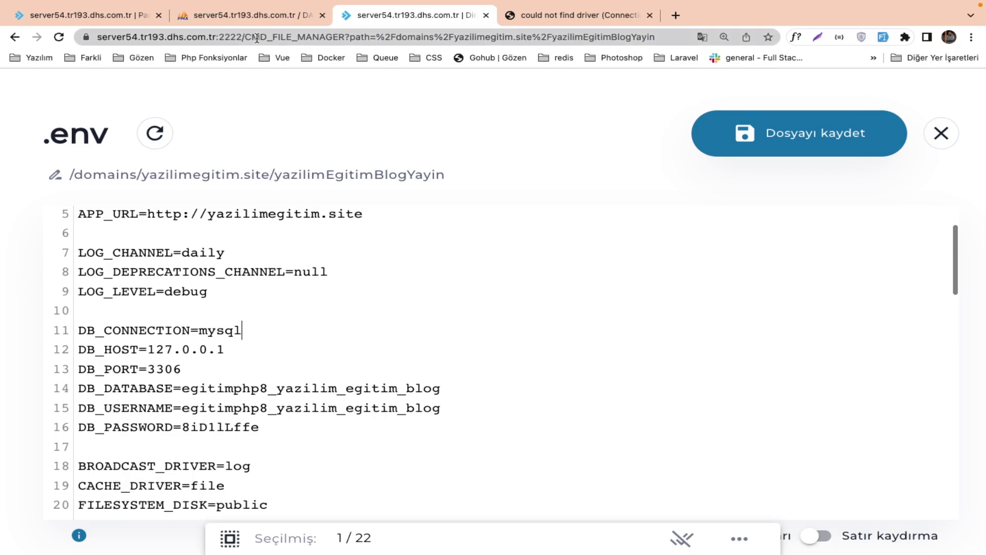
pyautogui.click(721, 131)
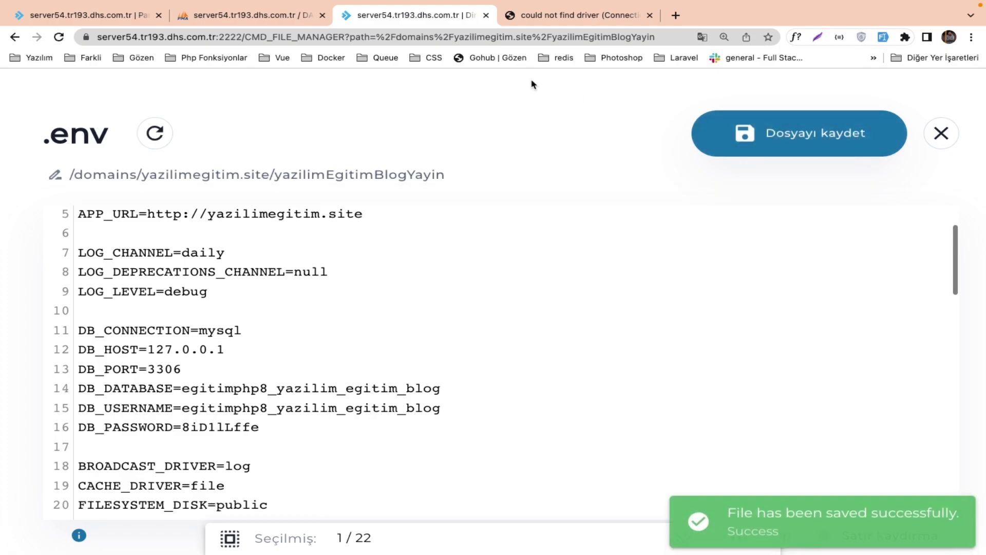
# Close the .env editor and zoom the browser out to 110%.
pyautogui.click(943, 123)
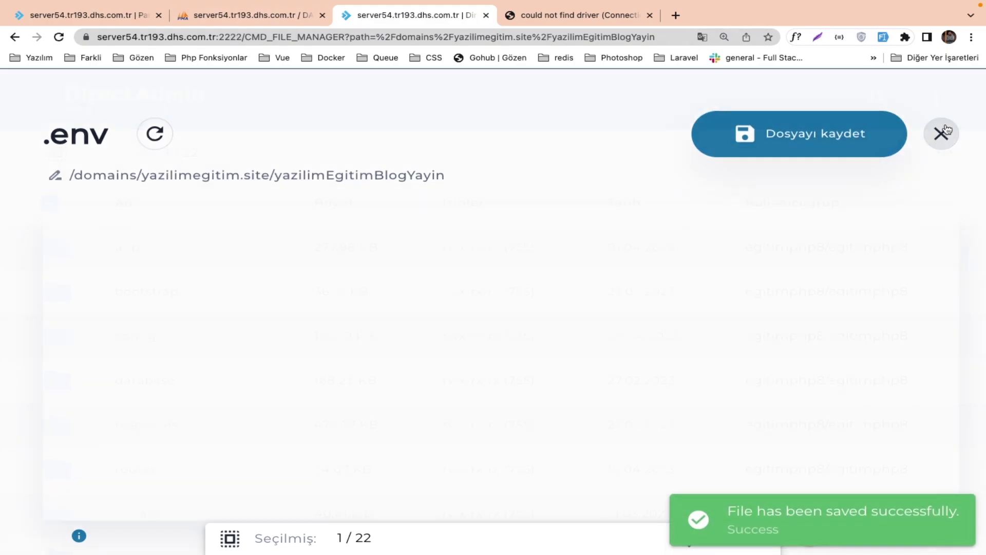
pyautogui.click(970, 37)
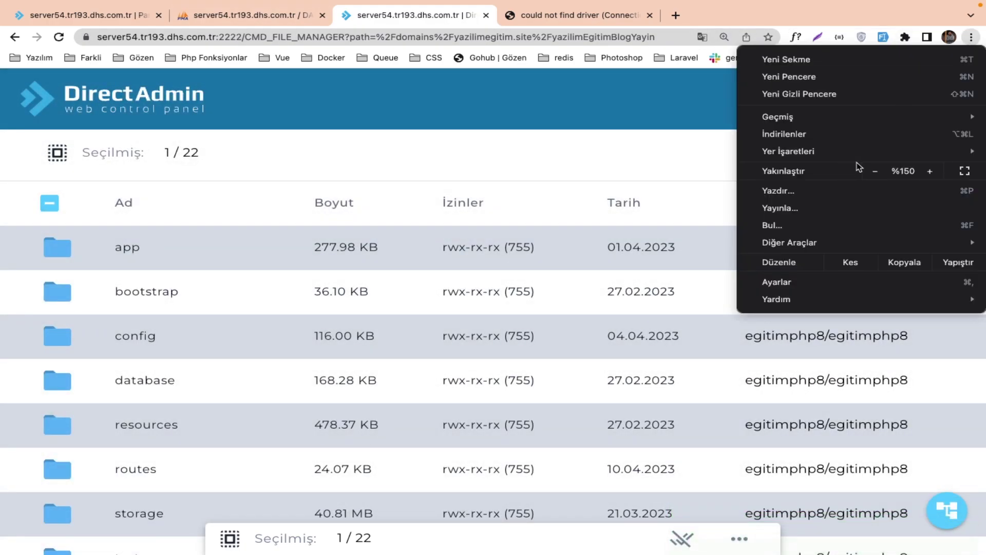
pyautogui.click(871, 171)
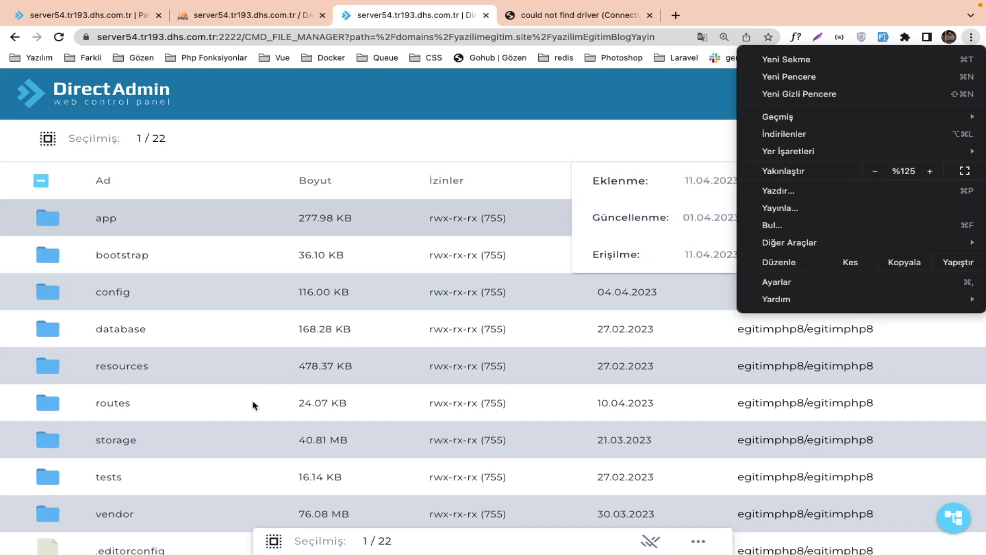
pyautogui.click(873, 171)
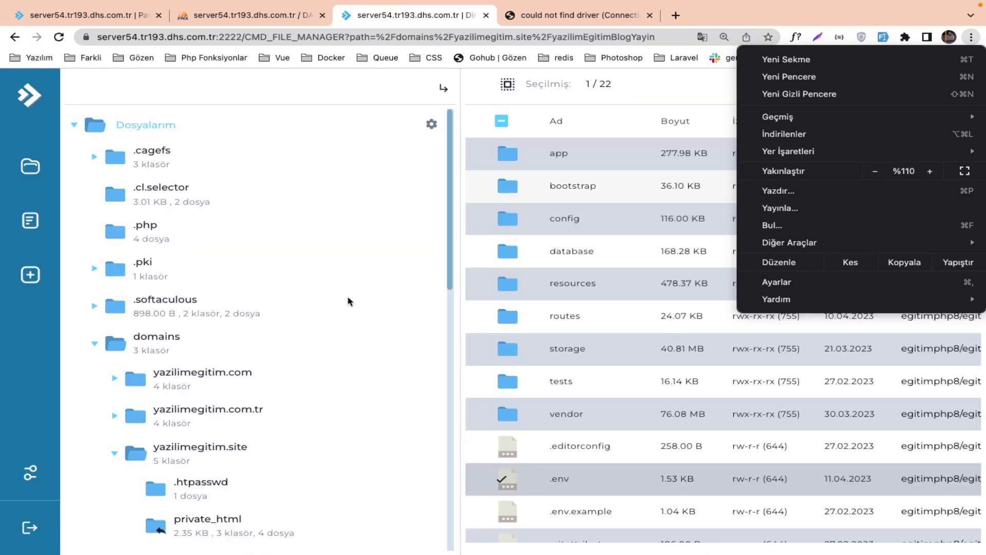
pyautogui.click(114, 453)
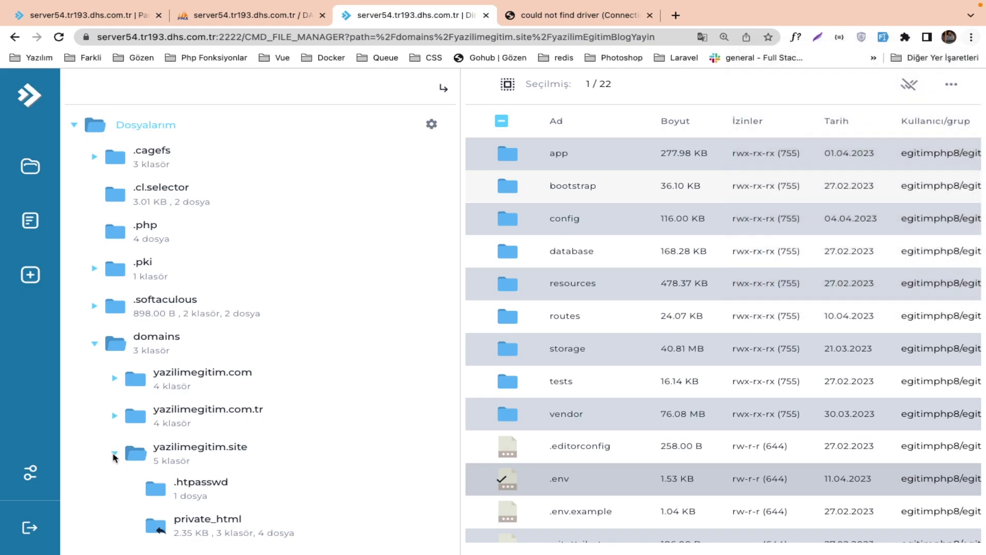
# Expand yazilimegitim.site in the folder tree and show public_html's contents.
pyautogui.click(114, 453)
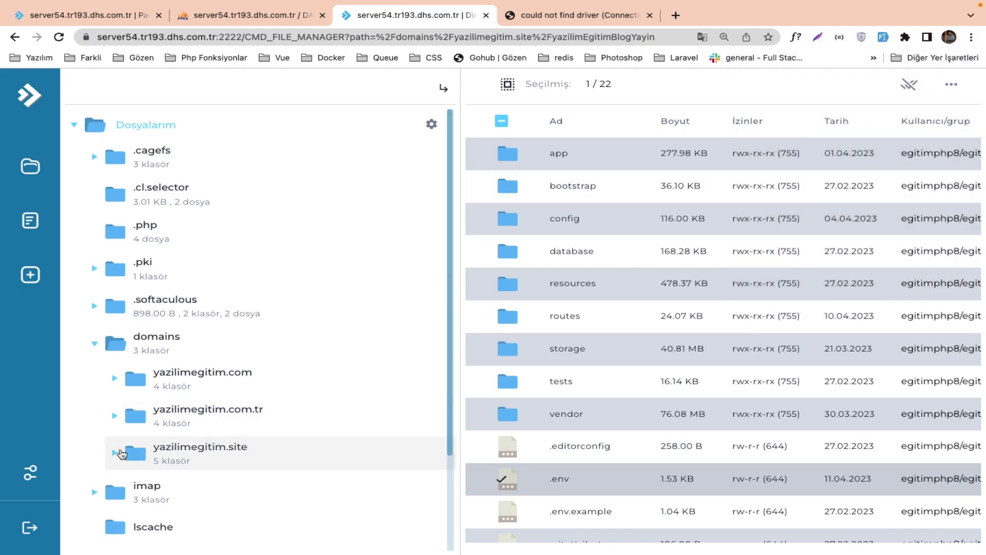
pyautogui.click(114, 454)
pyautogui.scroll(-4, 134, 452)
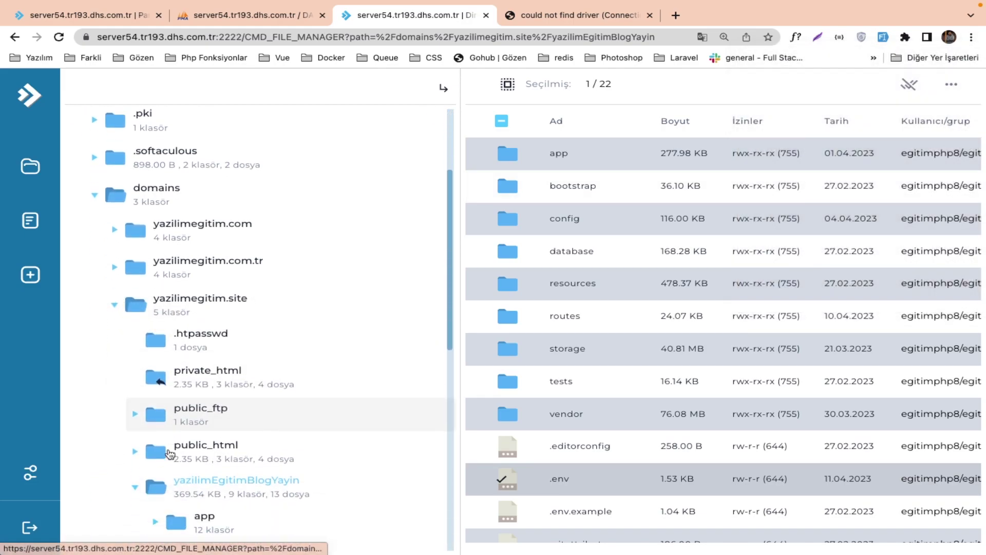
pyautogui.click(135, 436)
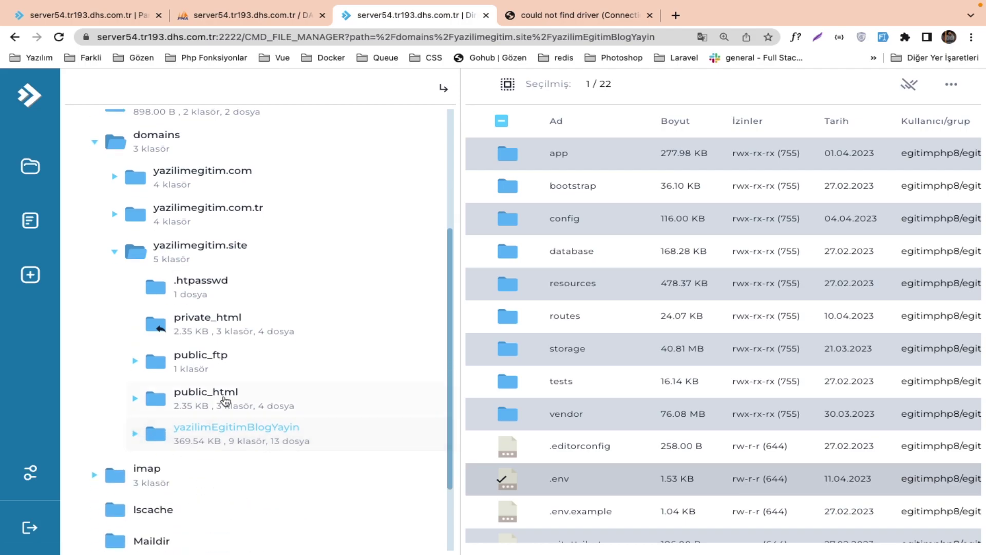
pyautogui.click(219, 391)
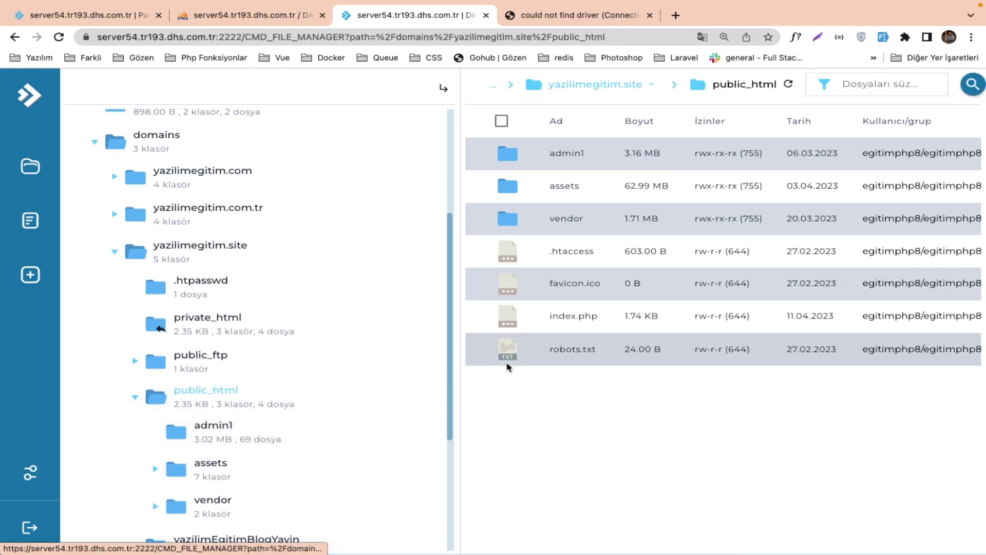
# Open public_html's index.php and review its require paths into ../yazilimEgitimBlogYayin.
pyautogui.click(548, 311)
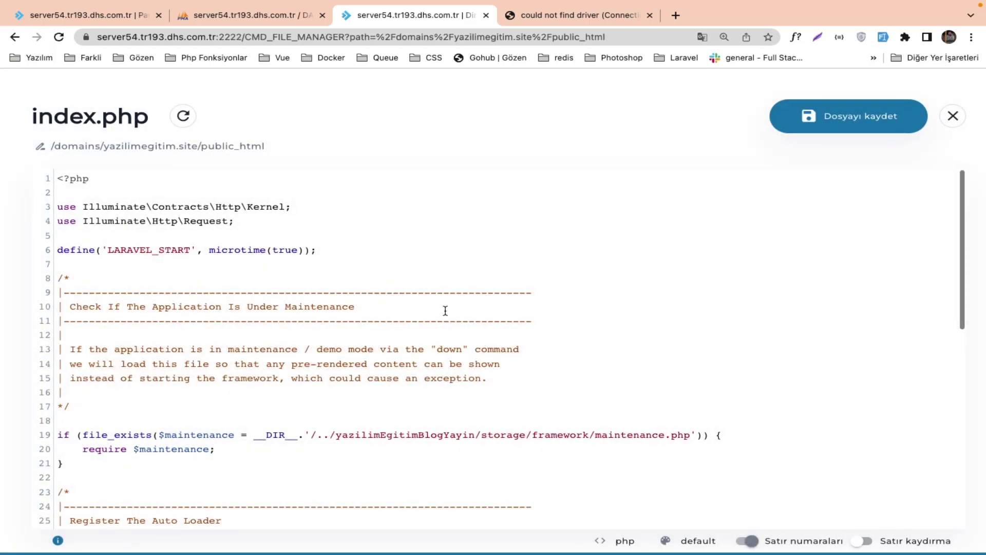
pyautogui.scroll(-4, 392, 373)
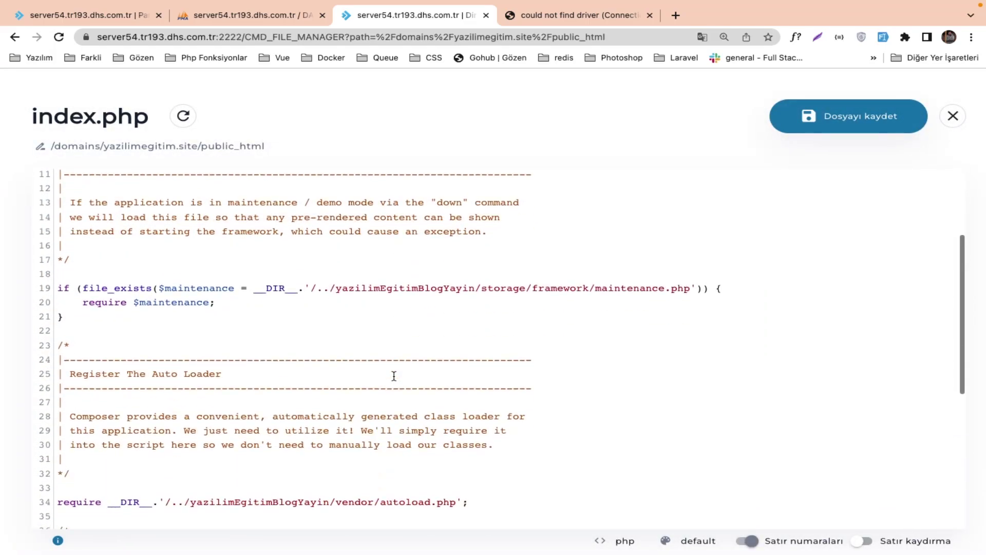
pyautogui.scroll(-3, 394, 377)
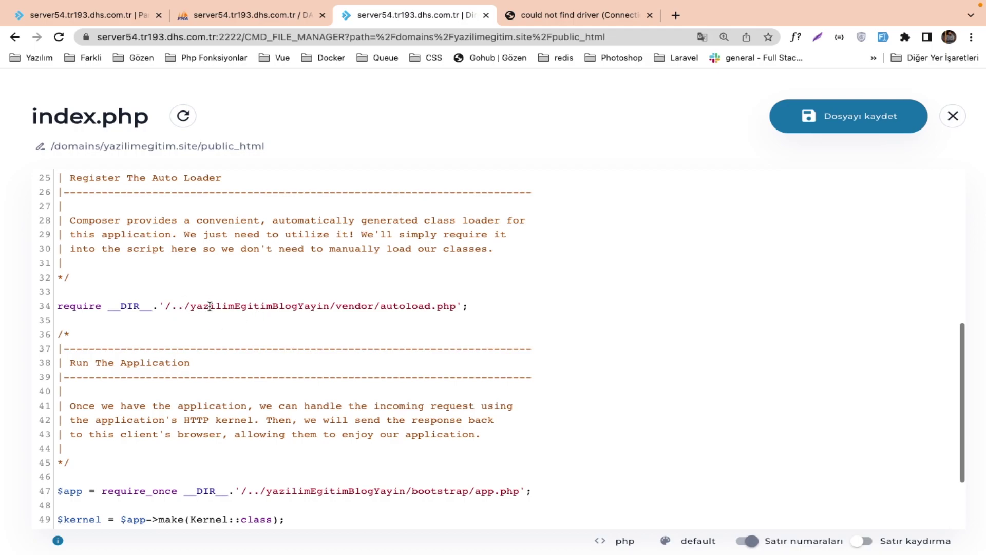
pyautogui.doubleClick(243, 305)
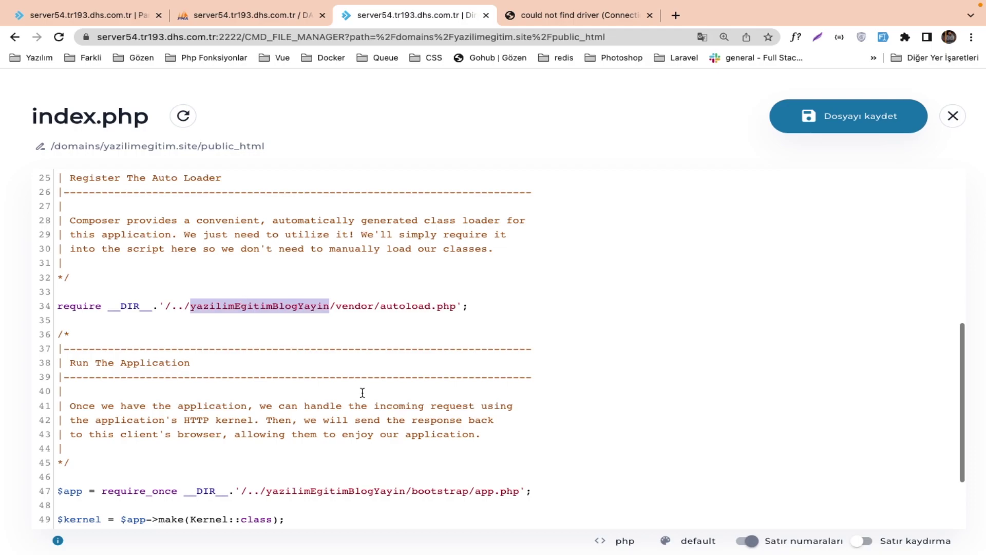
pyautogui.scroll(-2, 362, 392)
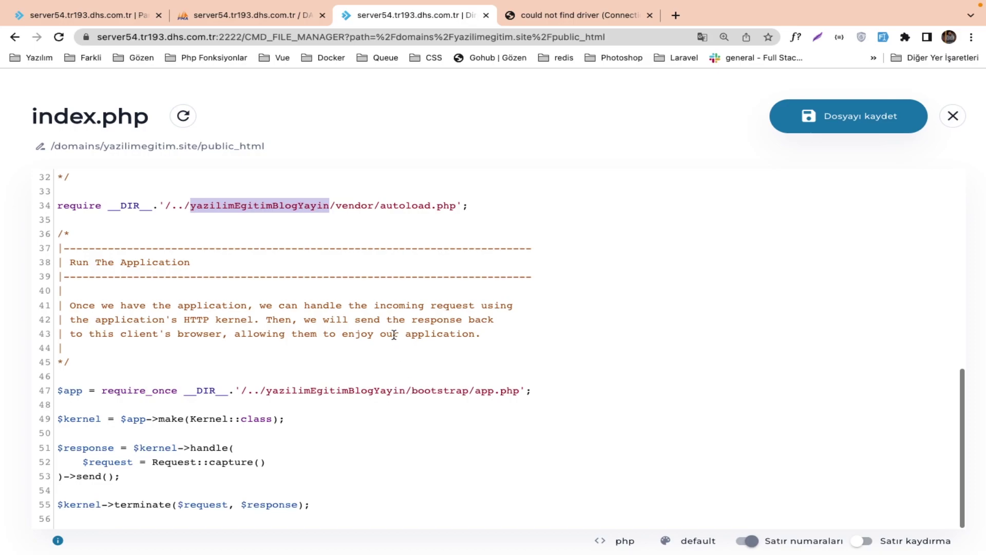
pyautogui.scroll(2, 394, 334)
pyautogui.scroll(1, 394, 335)
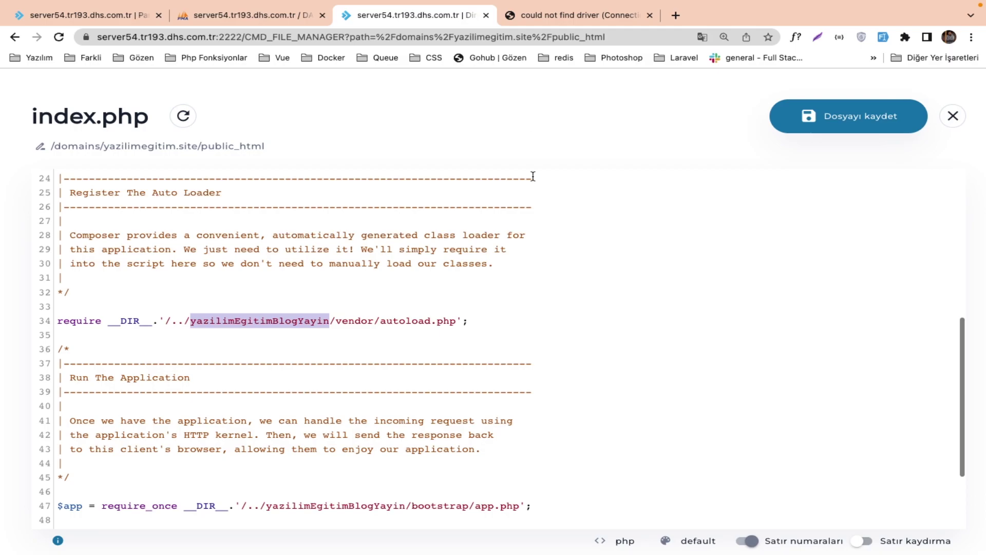
pyautogui.scroll(7, 533, 176)
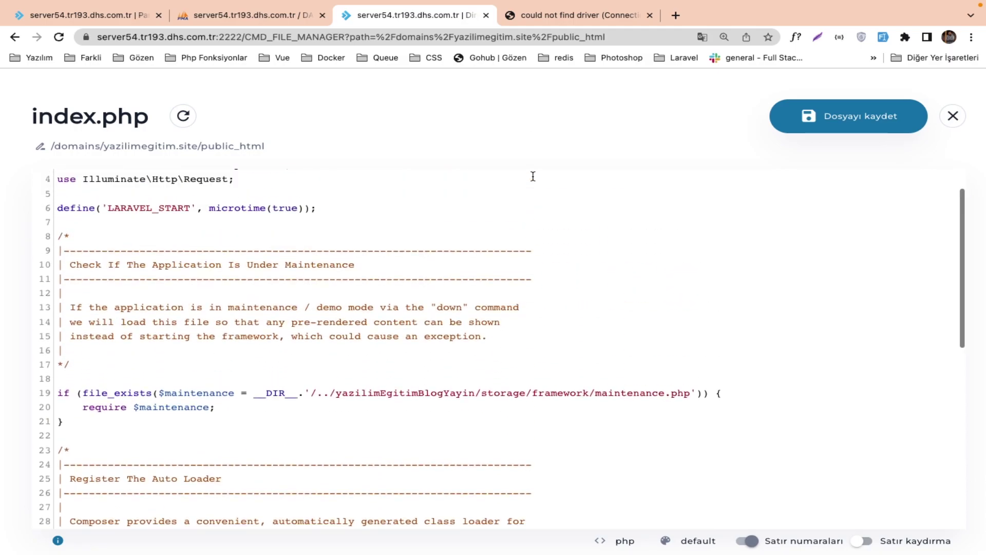
pyautogui.scroll(1, 529, 174)
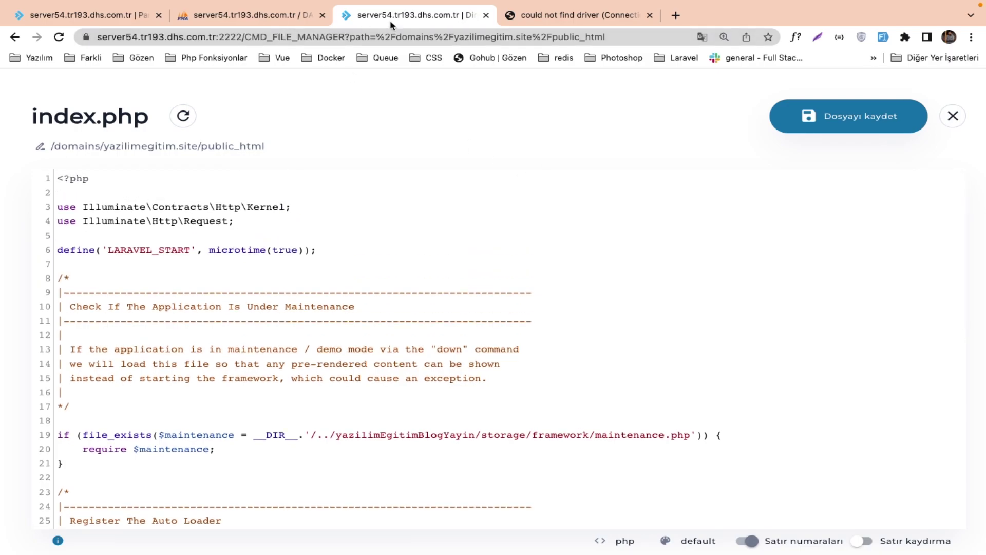
# Open the egitimphp8_yazilim_egitim_blog database's details from the MySQL databases page.
pyautogui.click(108, 21)
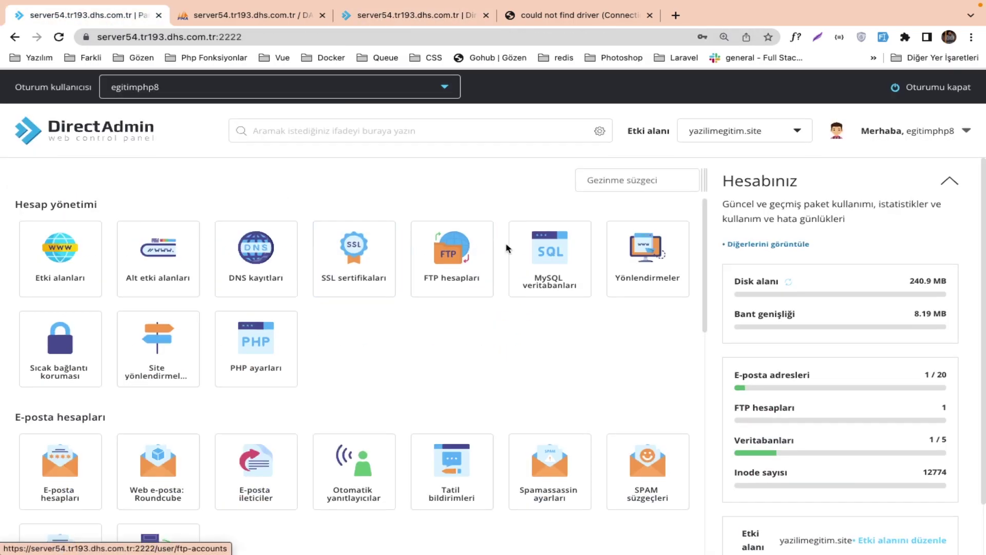
pyautogui.click(549, 264)
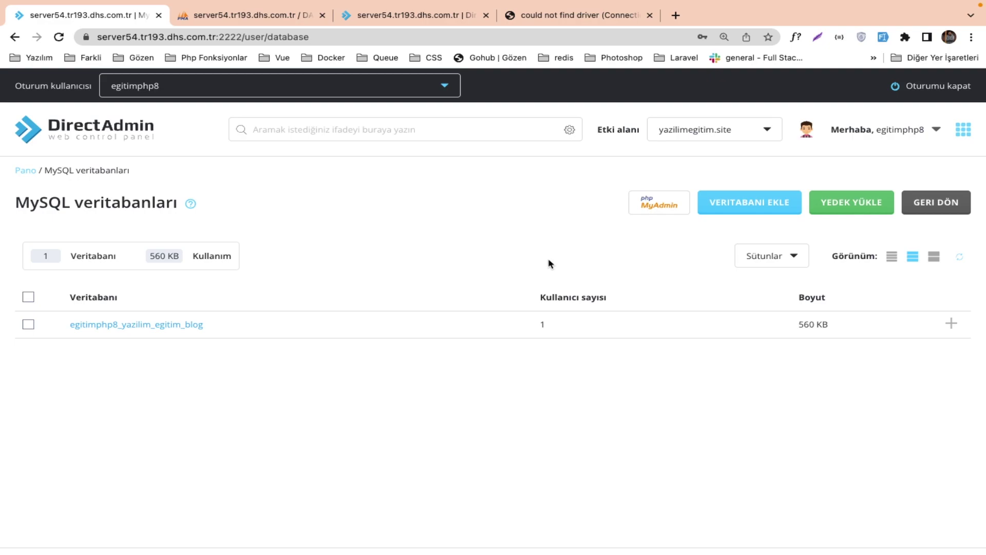
pyautogui.click(194, 325)
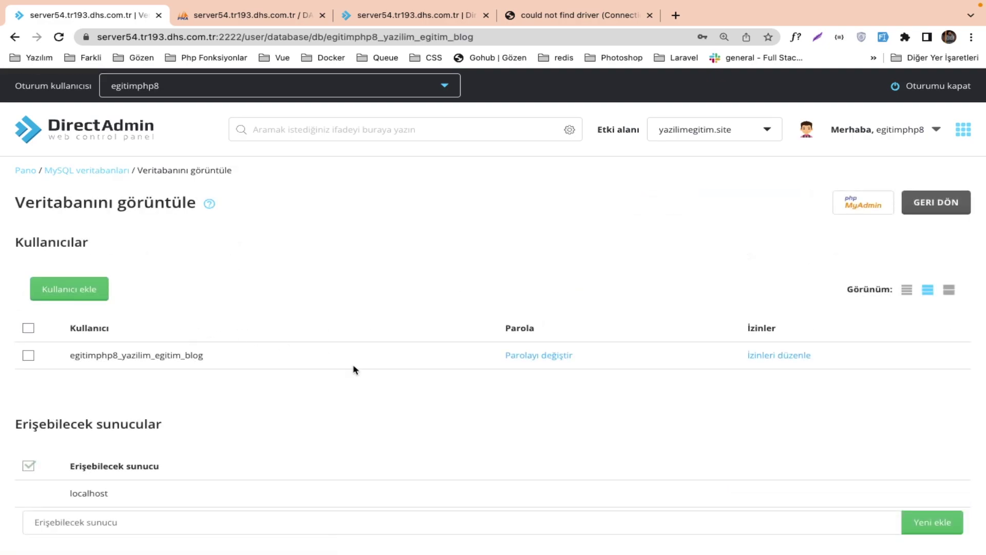
pyautogui.scroll(-2, 354, 369)
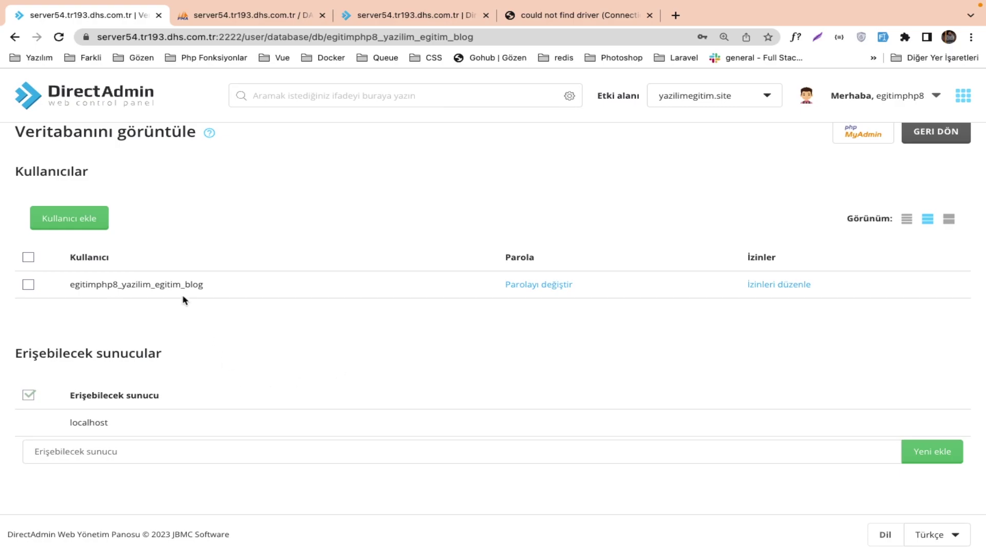
# Select and copy the blog database's user name.
pyautogui.doubleClick(166, 284)
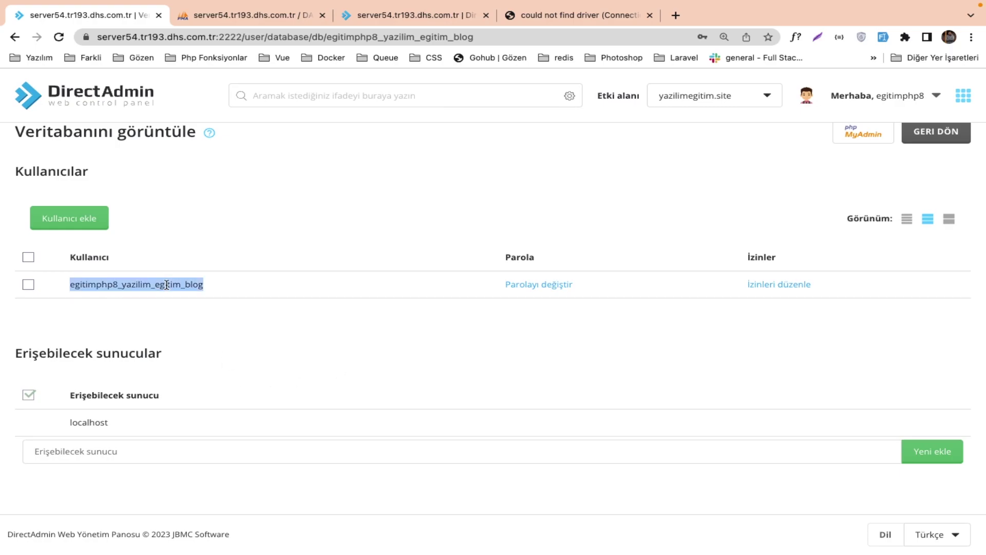
pyautogui.hotkey('ctrl', 'Right')
pyautogui.hotkey('ctrl', 'Left')
pyautogui.click(98, 293)
pyautogui.hotkey('ctrl', 'Right')
pyautogui.hotkey('ctrl', 'Left')
# Close index.php and open the .env file in the yazilimEgitimBlogYayin folder.
pyautogui.click(399, 18)
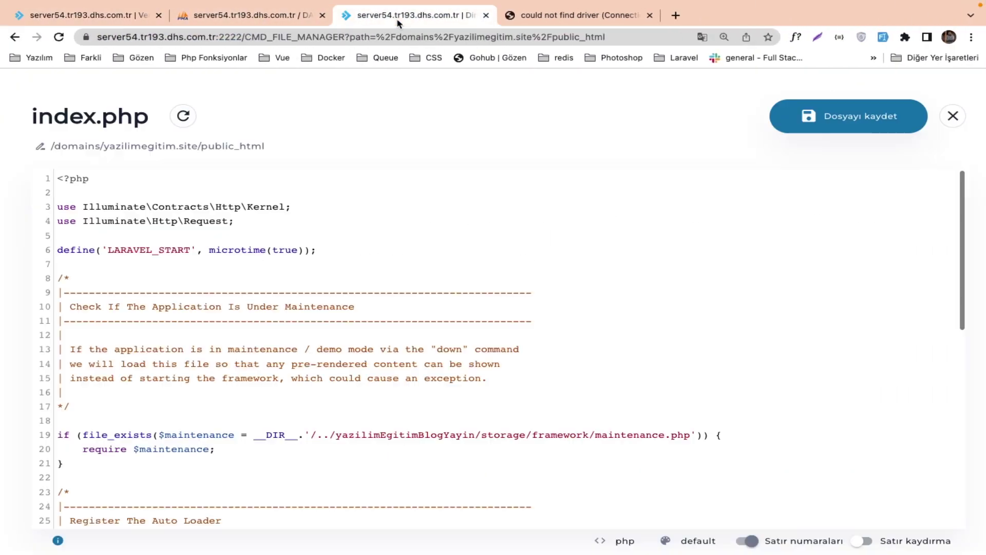
pyautogui.click(952, 116)
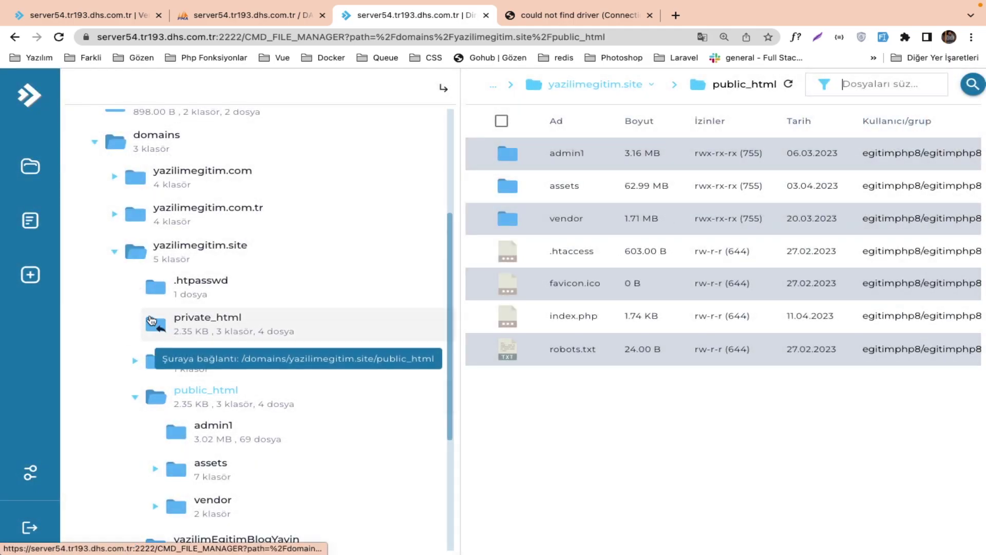
pyautogui.click(134, 398)
pyautogui.click(205, 441)
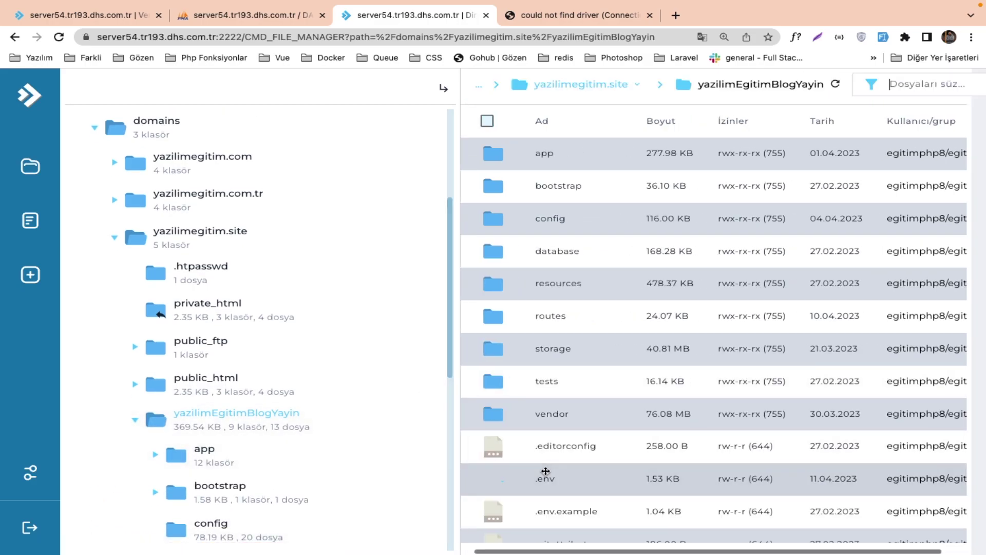
pyautogui.click(517, 476)
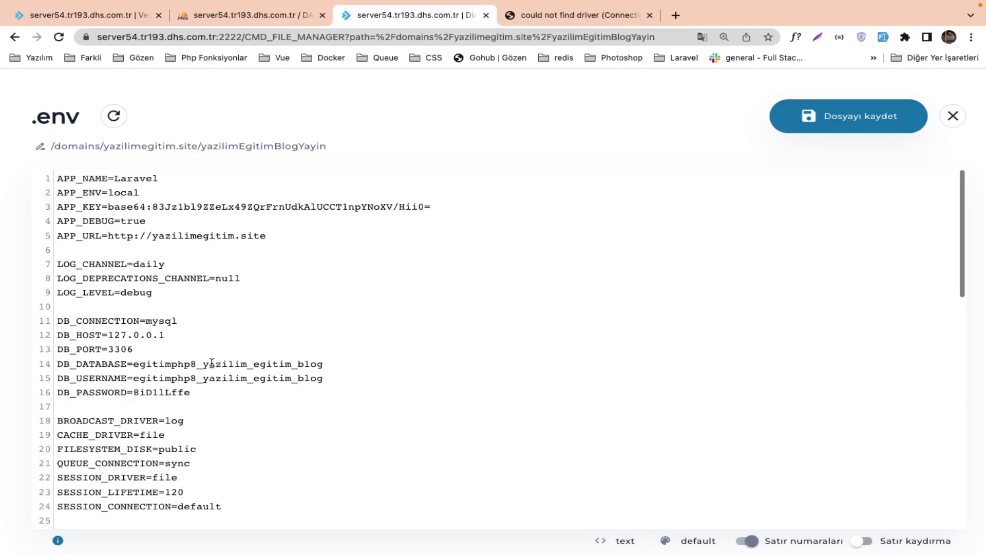
# Wrap the DB_DATABASE, DB_USERNAME and DB_PASSWORD values in double quotes.
pyautogui.moveTo(135, 366); pyautogui.dragTo(326, 359)
pyautogui.press('super+c')
pyautogui.click(326, 358)
pyautogui.moveTo(318, 364); pyautogui.dragTo(133, 363)
pyautogui.write('"')
pyautogui.press('super+v')
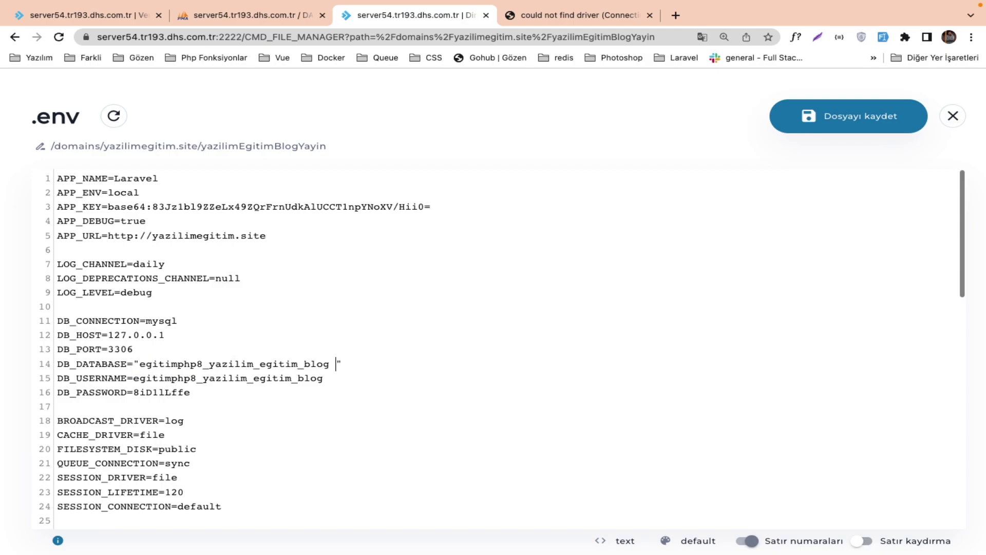
pyautogui.moveTo(133, 377); pyautogui.dragTo(367, 378)
pyautogui.press('super+c')
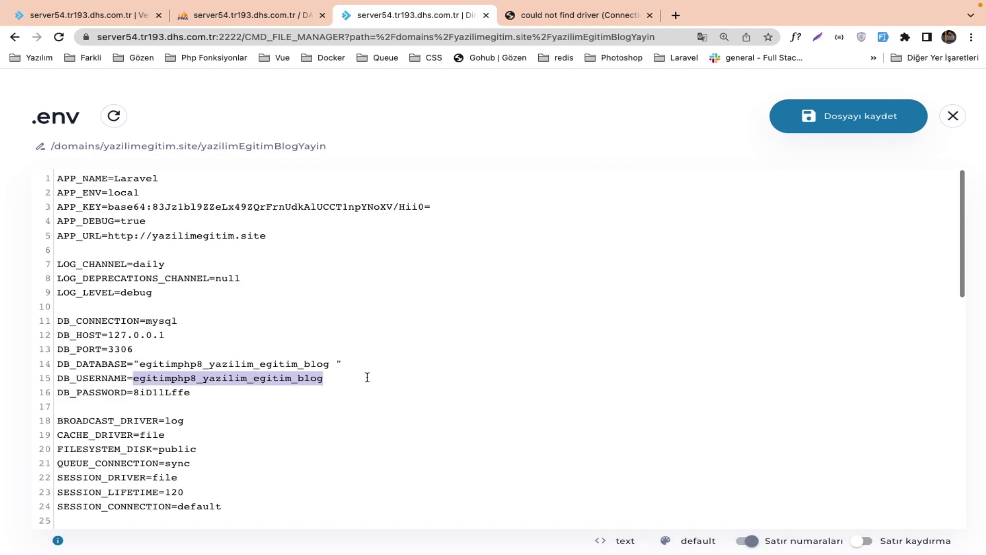
pyautogui.press('BackSpace')
pyautogui.write('"')
pyautogui.press('super+v')
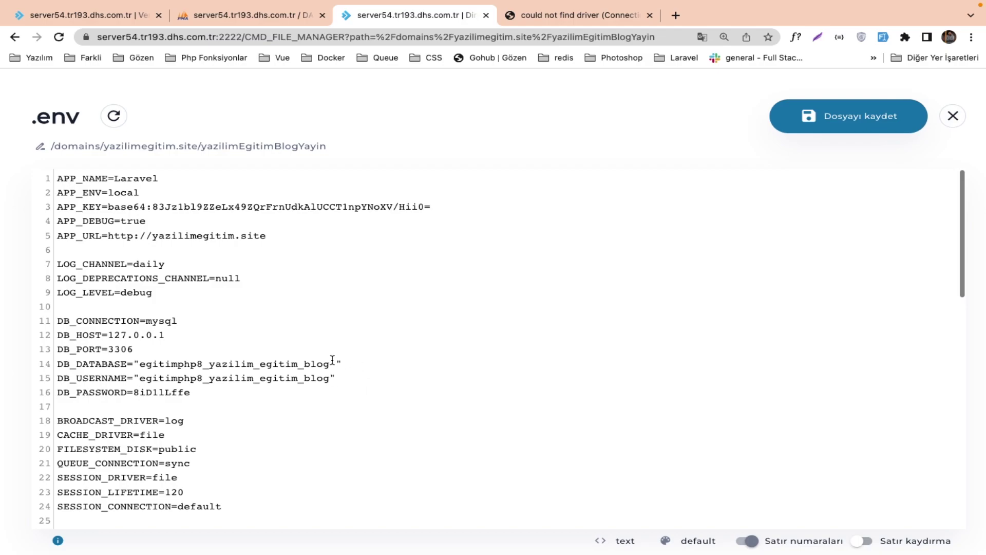
pyautogui.click(137, 392)
pyautogui.write('"')
# Save the .env and reload the site, which still shows 'could not find driver'.
pyautogui.click(821, 117)
pyautogui.click(576, 15)
pyautogui.press('super+r')
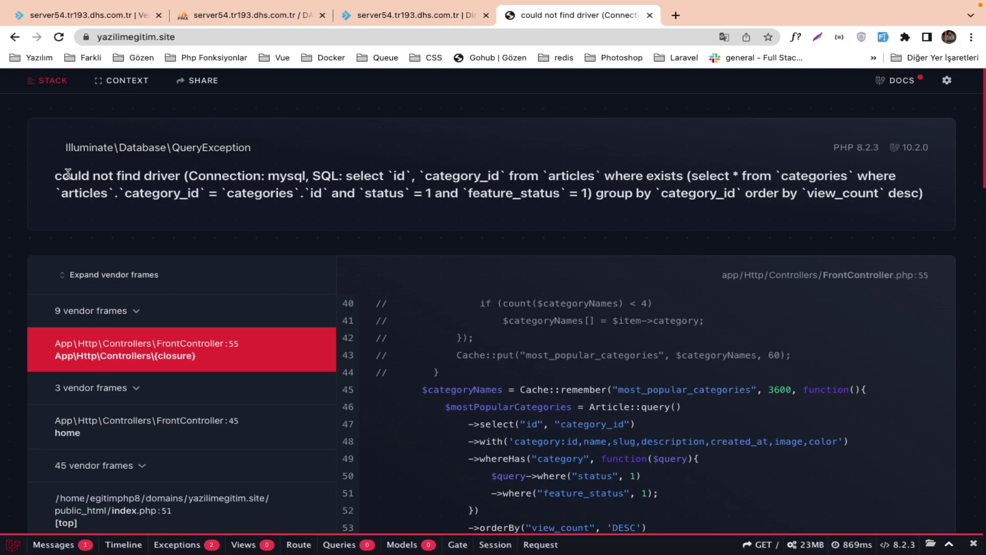
# Search Google for the 'could not find driver (Connection: mysql' error text.
pyautogui.moveTo(56, 174); pyautogui.dragTo(302, 172)
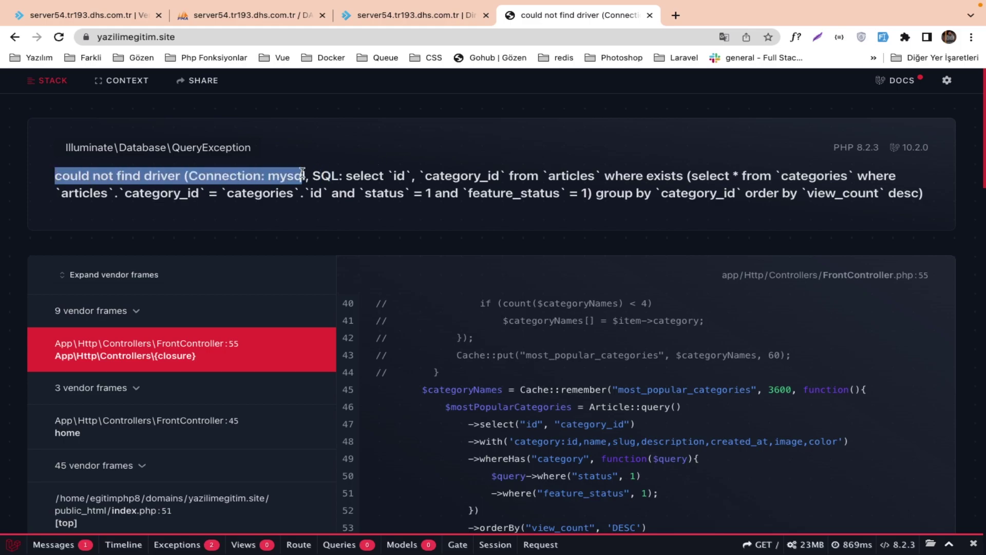
pyautogui.moveTo(729, 7)
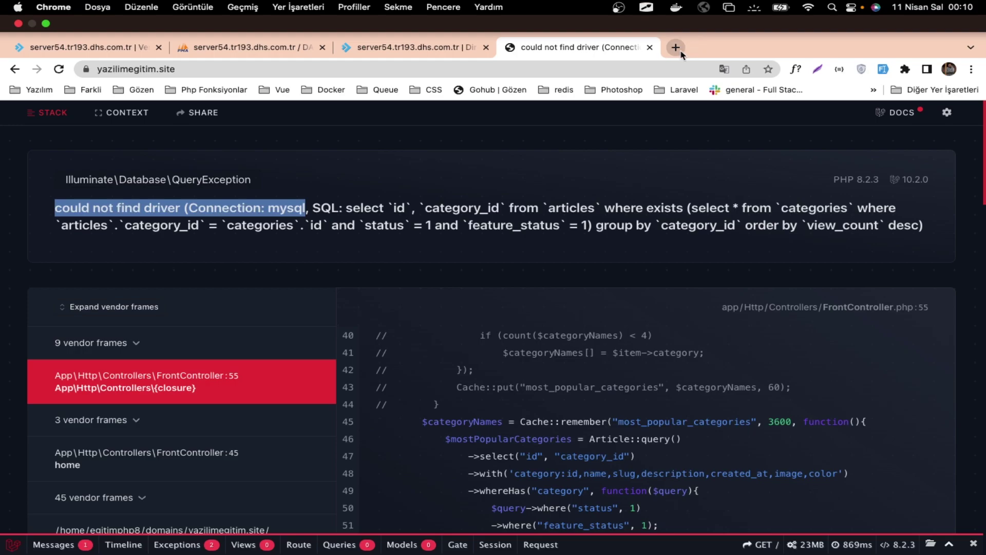
pyautogui.click(677, 48)
pyautogui.write('could not find driver (Connection: mysql')
pyautogui.press('Return')
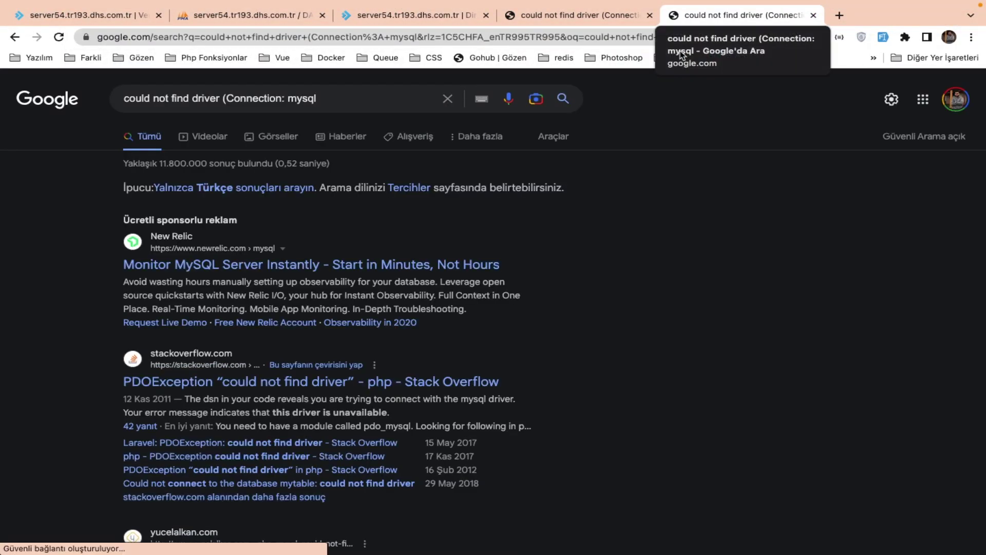
# Read the Stack Overflow answer naming the pdo_mysql module, then return to the .env editor.
pyautogui.click(361, 382)
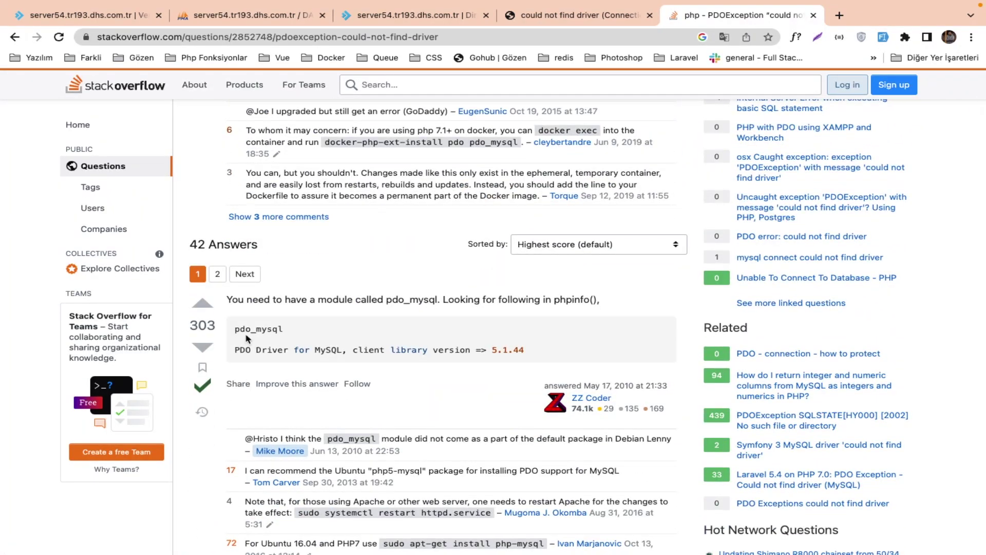
pyautogui.moveTo(234, 328); pyautogui.dragTo(293, 329)
pyautogui.click(543, 17)
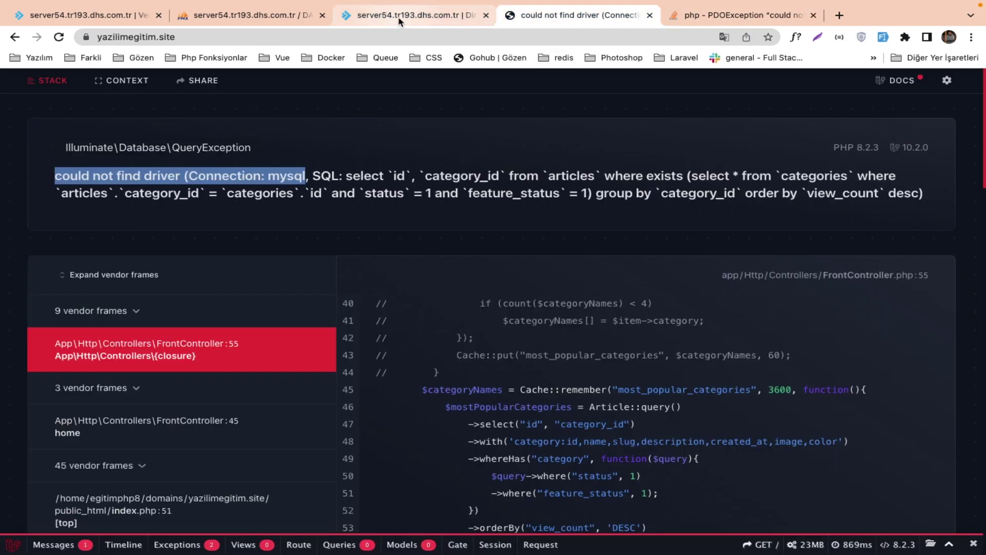
pyautogui.click(400, 20)
pyautogui.click(534, 23)
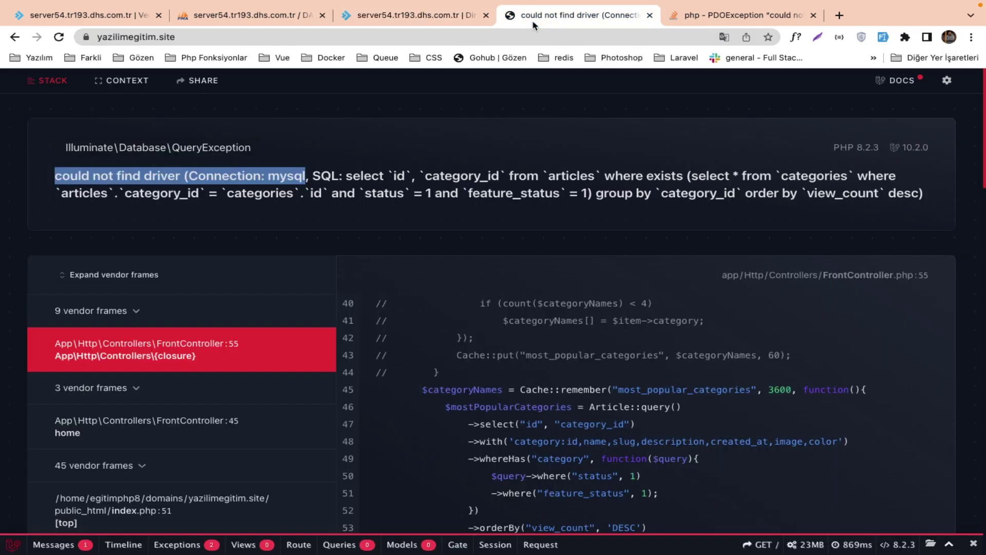
pyautogui.click(420, 20)
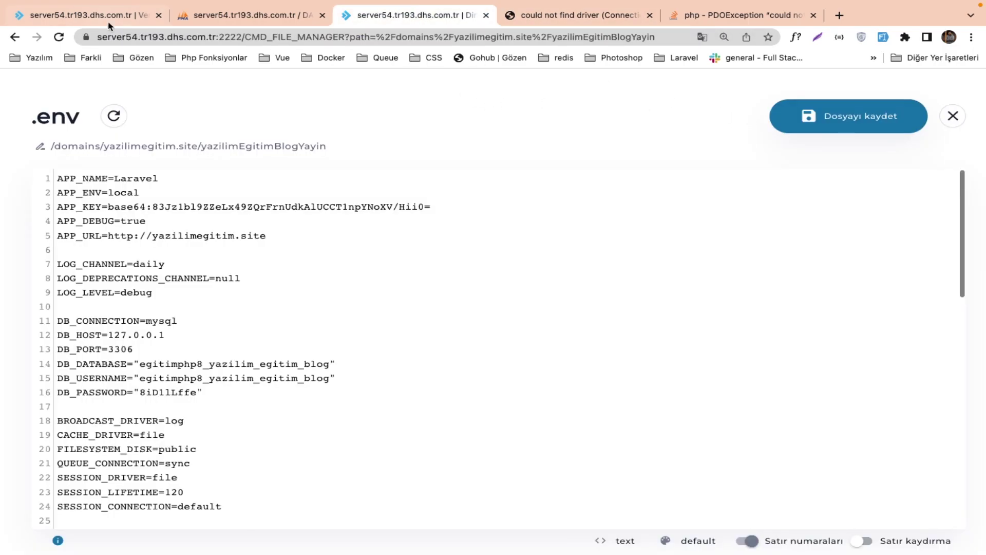
# Open Select PHP version from the dashboard and check the pdo_mysql extension checkbox.
pyautogui.click(106, 21)
pyautogui.click(88, 91)
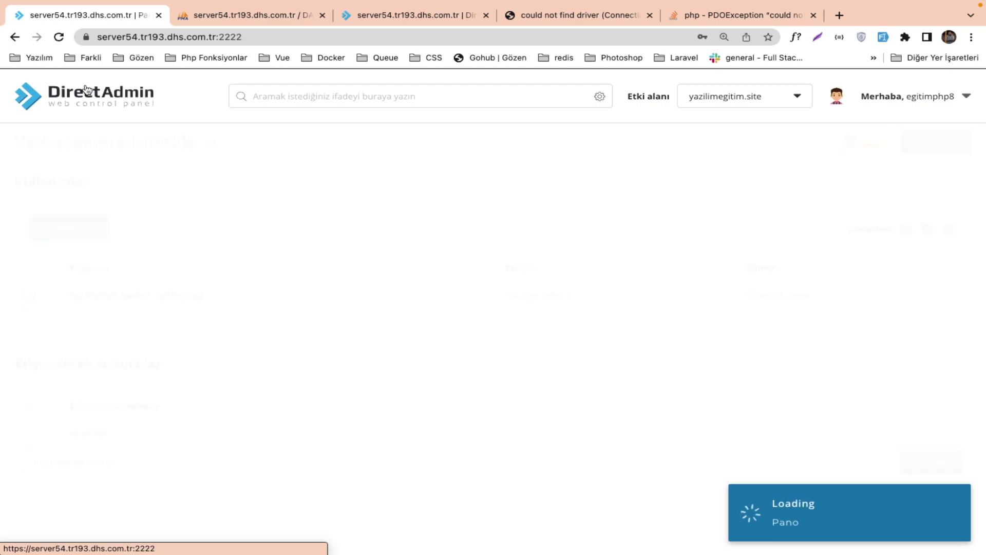
pyautogui.scroll(-8, 235, 345)
pyautogui.scroll(-5, 235, 346)
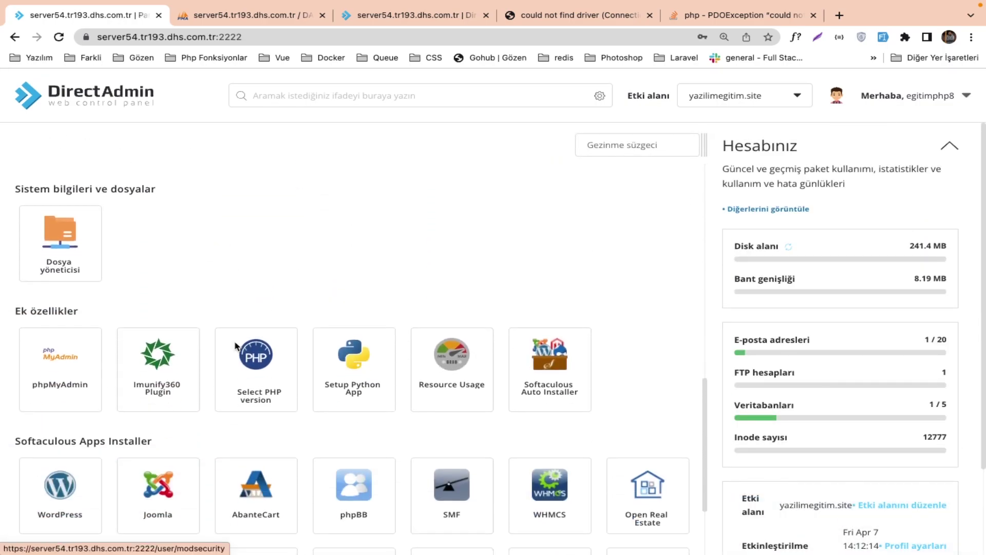
pyautogui.click(260, 355)
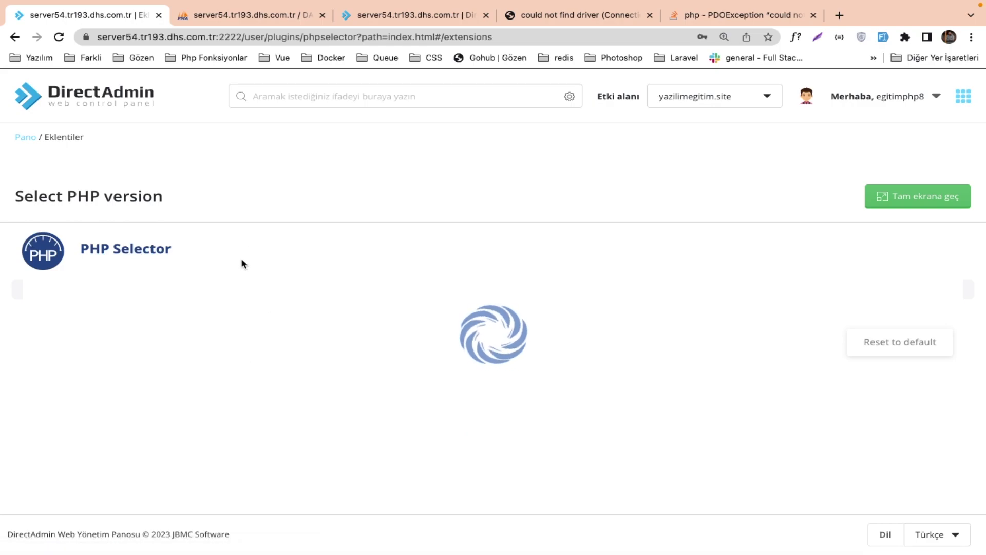
pyautogui.scroll(-4, 272, 379)
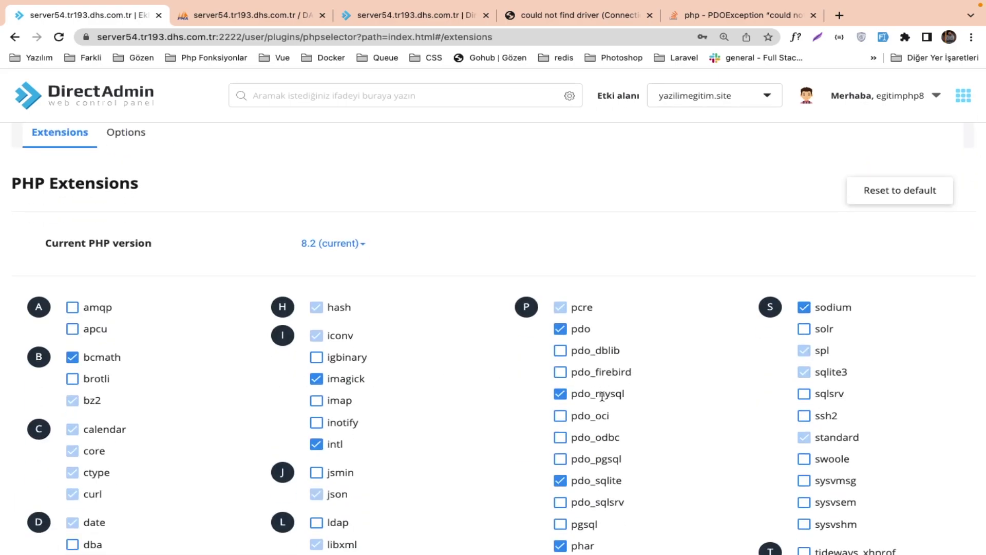
pyautogui.scroll(-7, 607, 389)
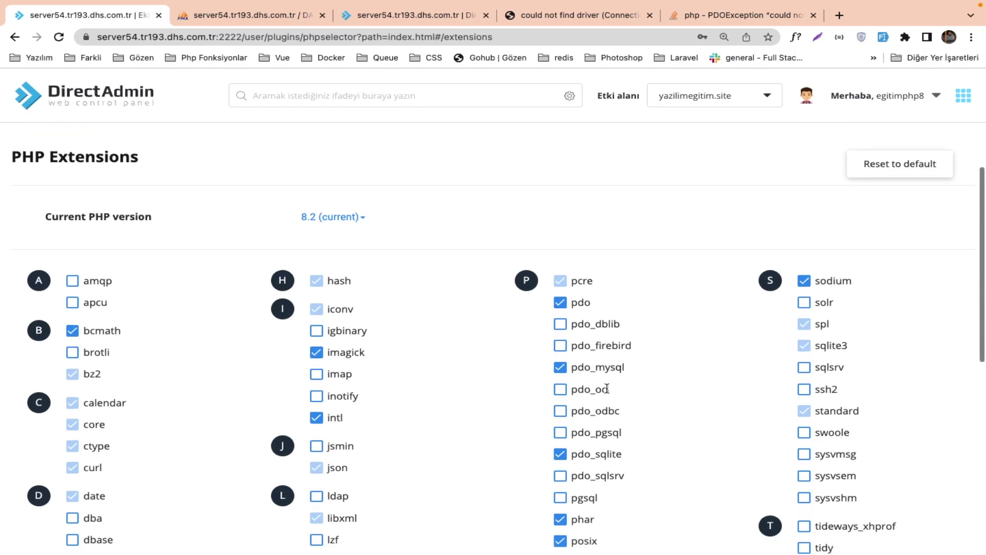
pyautogui.scroll(-3, 607, 389)
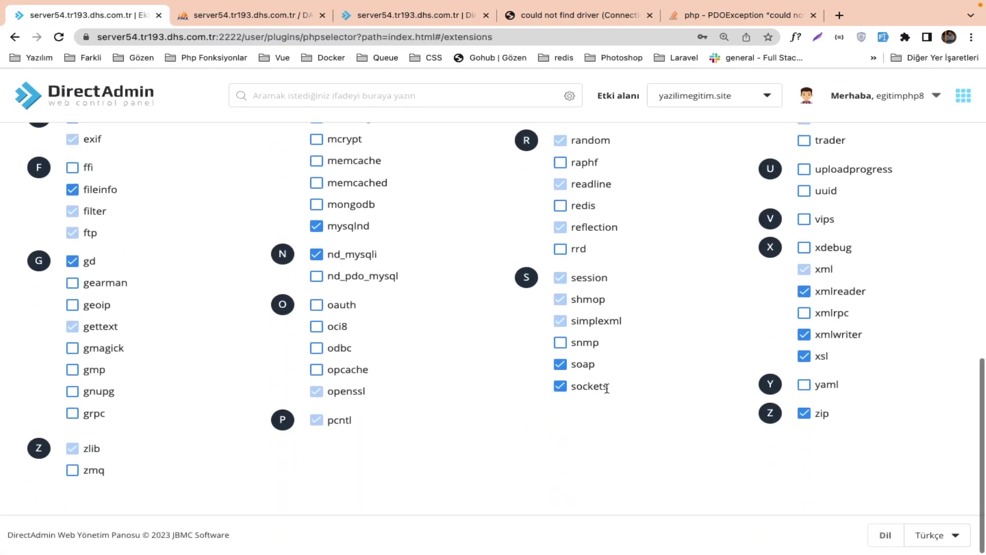
pyautogui.scroll(5, 609, 393)
pyautogui.scroll(3, 608, 393)
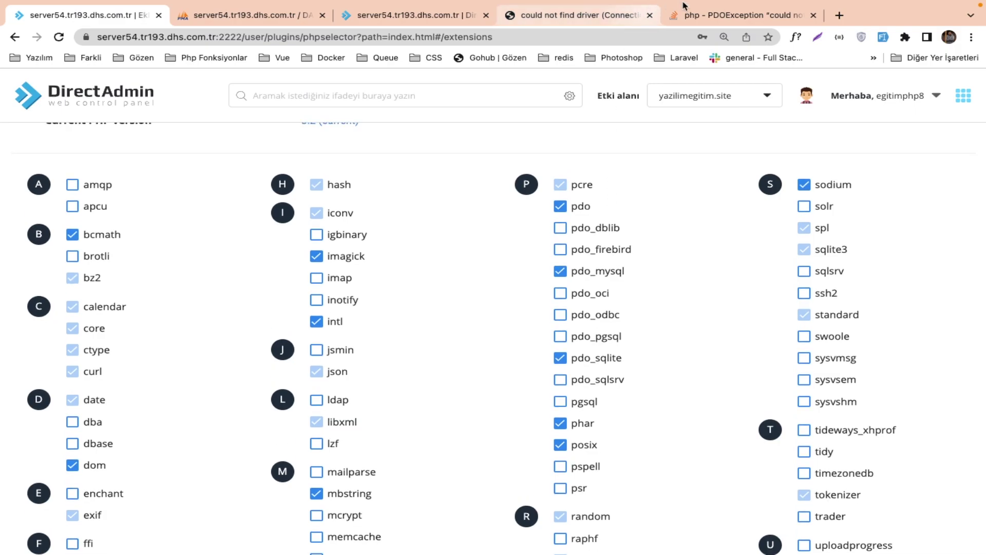
# Compare with the Stack Overflow answer and error page, then return to the PHP 8.2 extensions page.
pyautogui.click(701, 19)
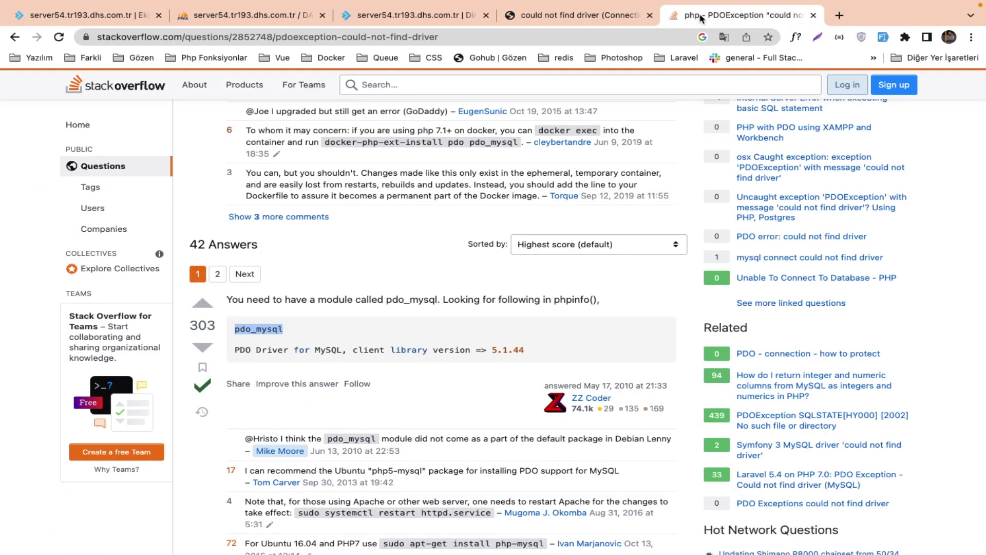
pyautogui.click(613, 18)
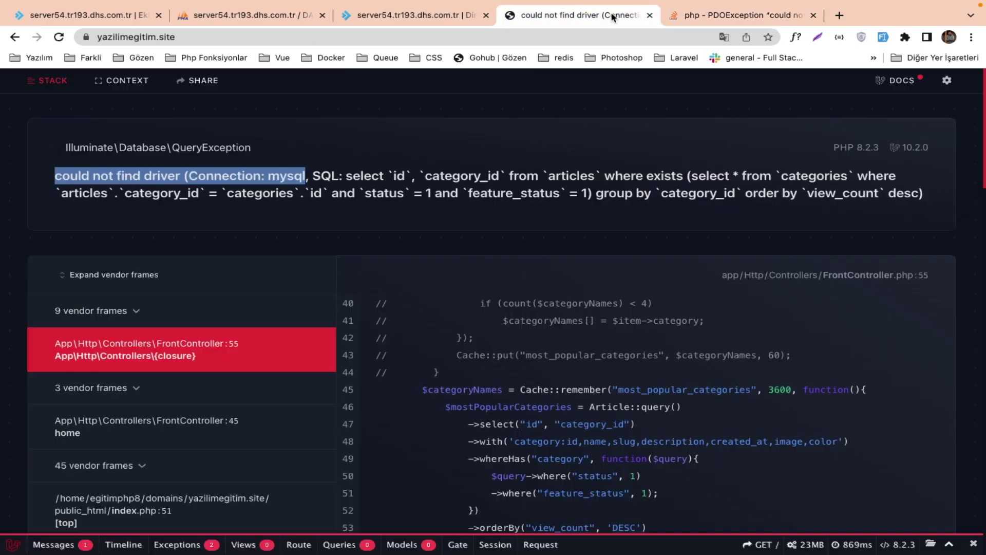
pyautogui.moveTo(716, 18)
pyautogui.click(429, 49)
pyautogui.scroll(-2, 332, 172)
pyautogui.click(106, 16)
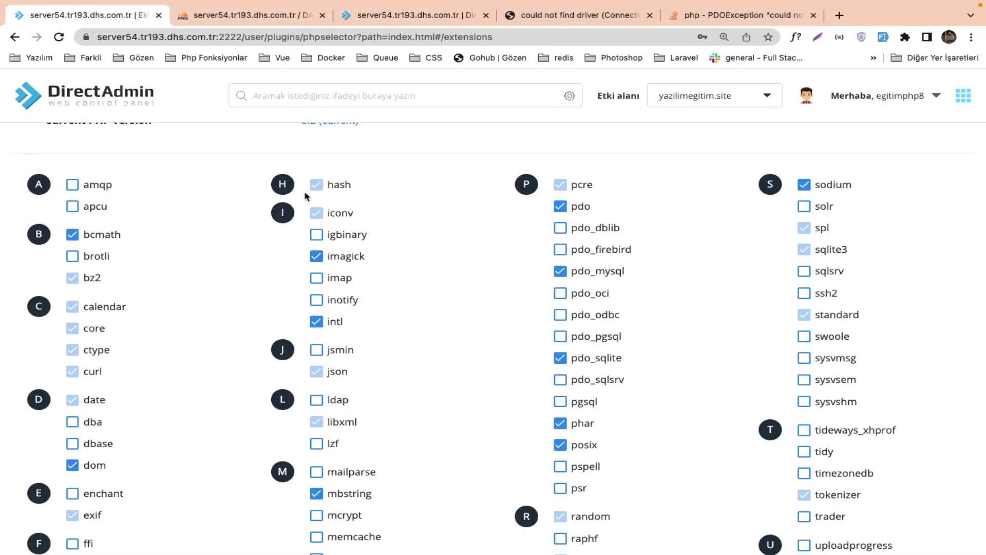
pyautogui.scroll(5, 303, 194)
# Switch the site's current PHP version to 8.1 and apply it.
pyautogui.click(358, 351)
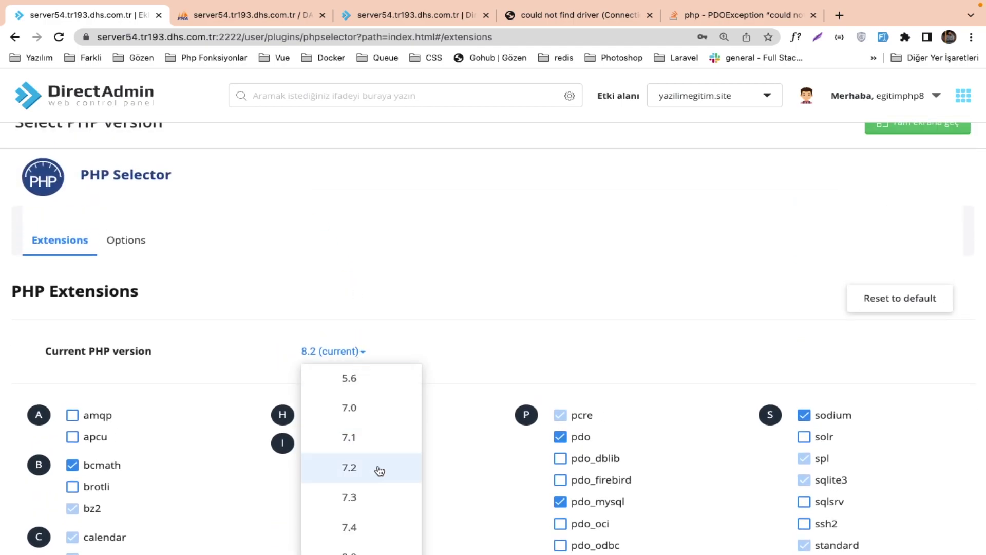
pyautogui.scroll(-3, 378, 467)
pyautogui.click(373, 461)
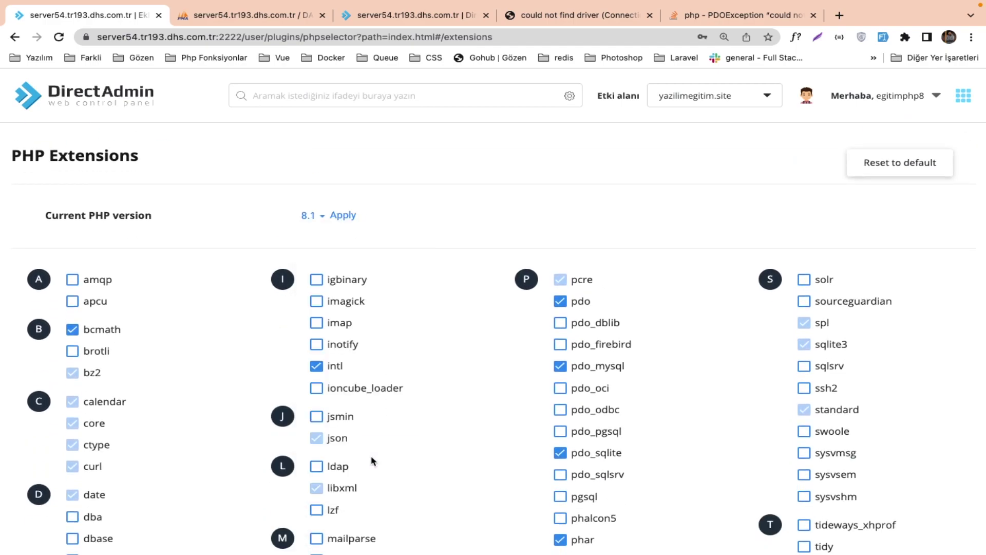
pyautogui.scroll(-10, 424, 247)
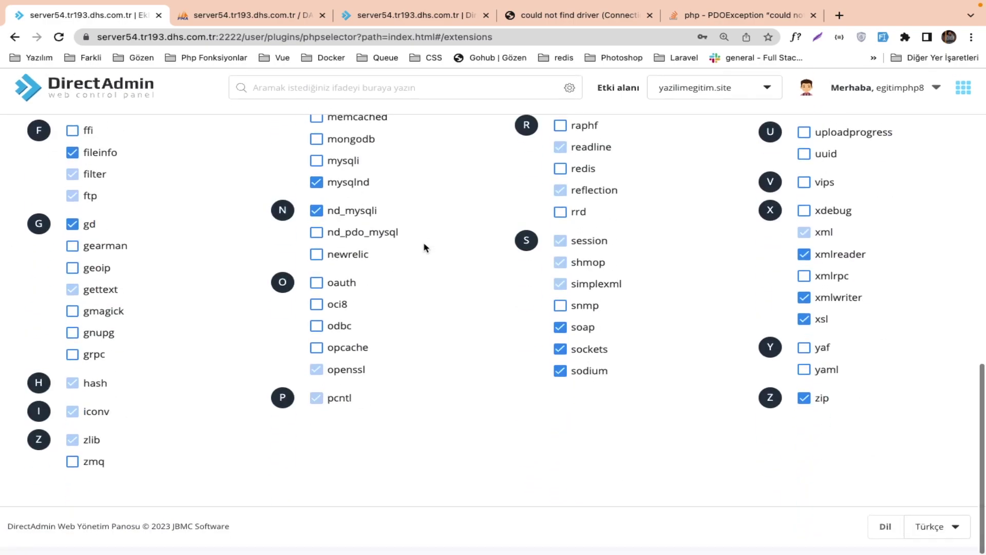
pyautogui.scroll(10, 423, 247)
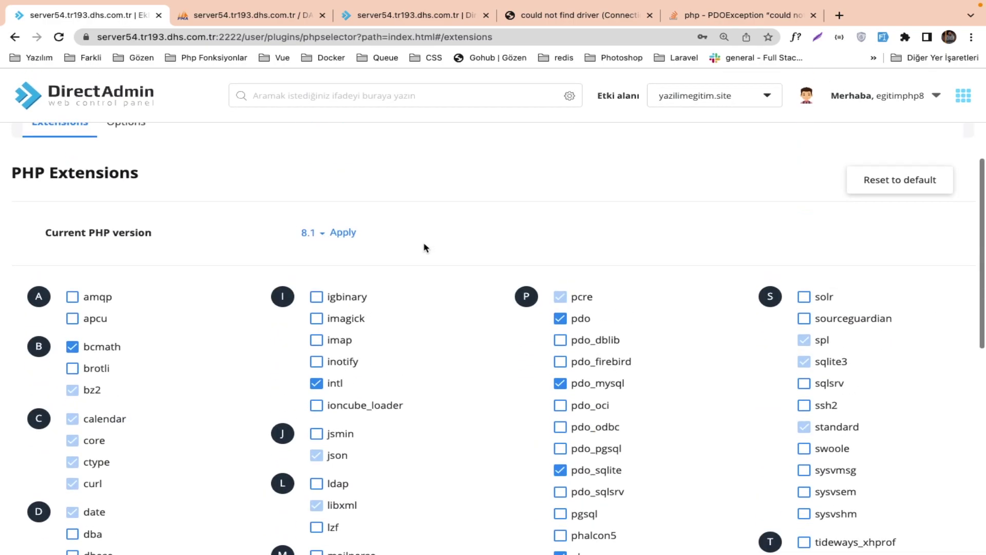
pyautogui.click(347, 261)
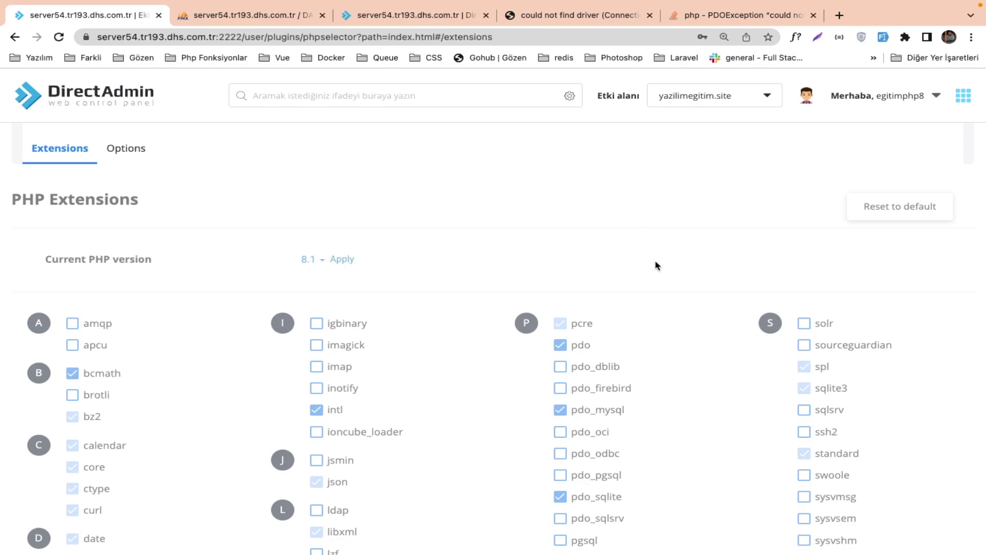
# Reload the blog, which now shows its homepage with Css, Javascript, PHP and Laravel categories.
pyautogui.click(667, 19)
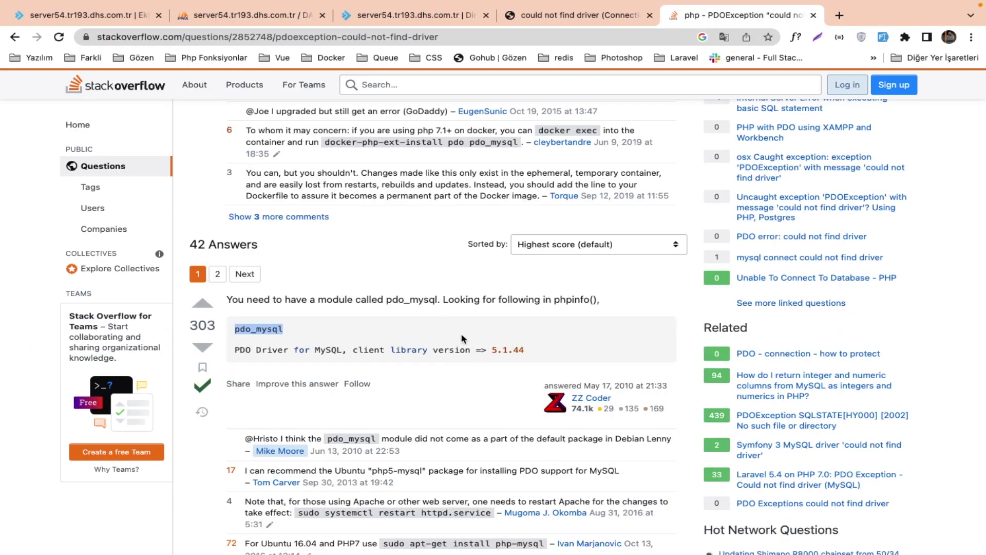
pyautogui.moveTo(417, 351); pyautogui.dragTo(469, 353)
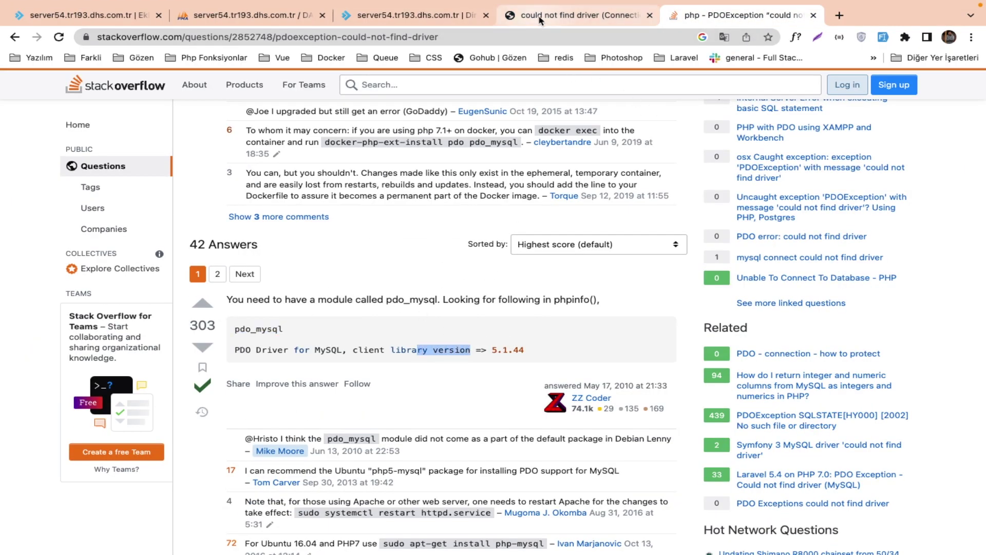
pyautogui.click(519, 15)
pyautogui.press('super+r')
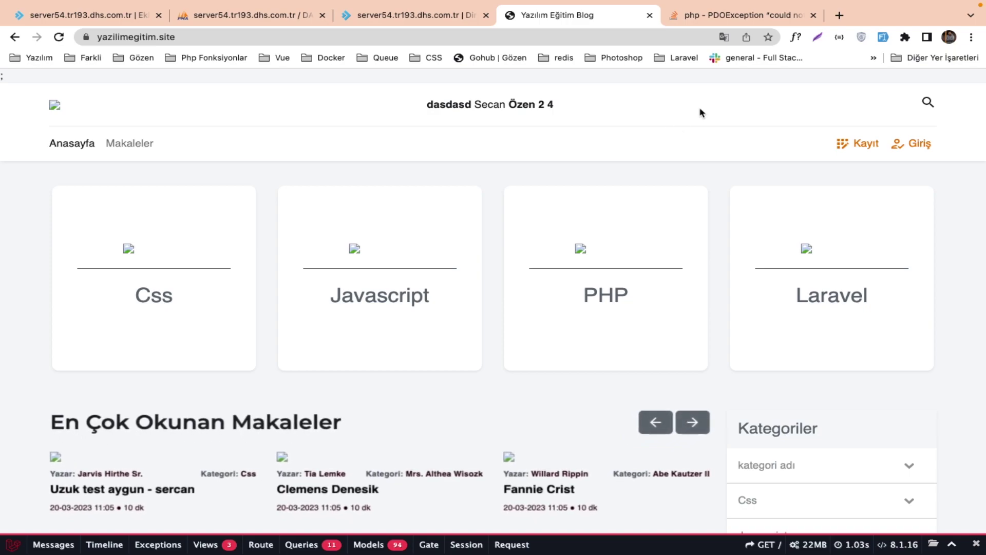
# Close the 'php - PDOException' Stack Overflow tab and return to the .env editor tab.
pyautogui.click(813, 16)
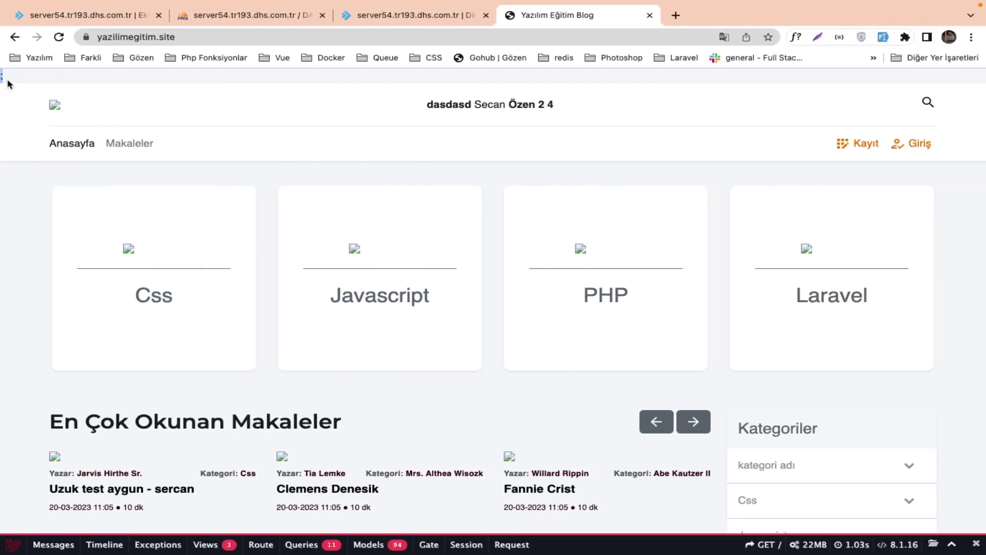
pyautogui.click(418, 16)
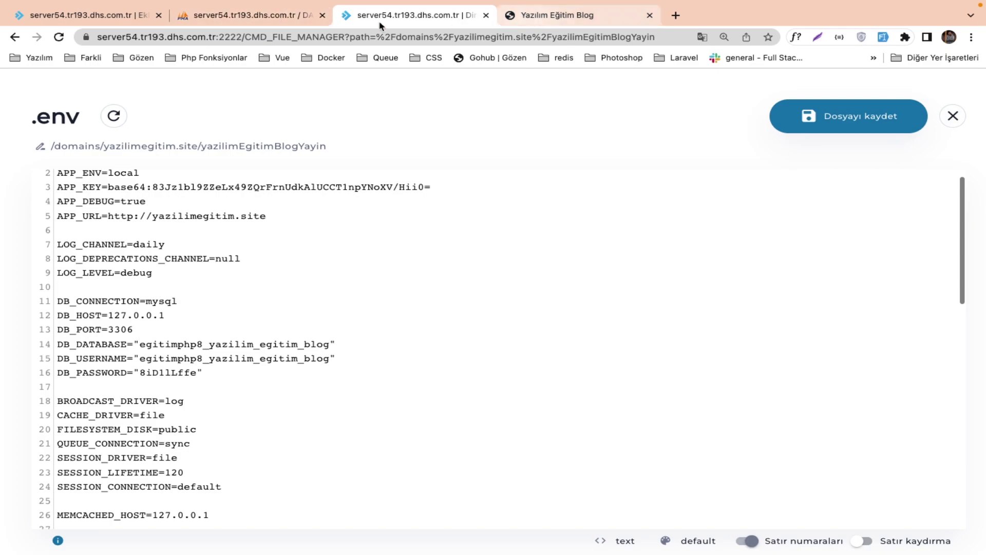
# View the live blog homepage, then close the .env editor.
pyautogui.click(532, 17)
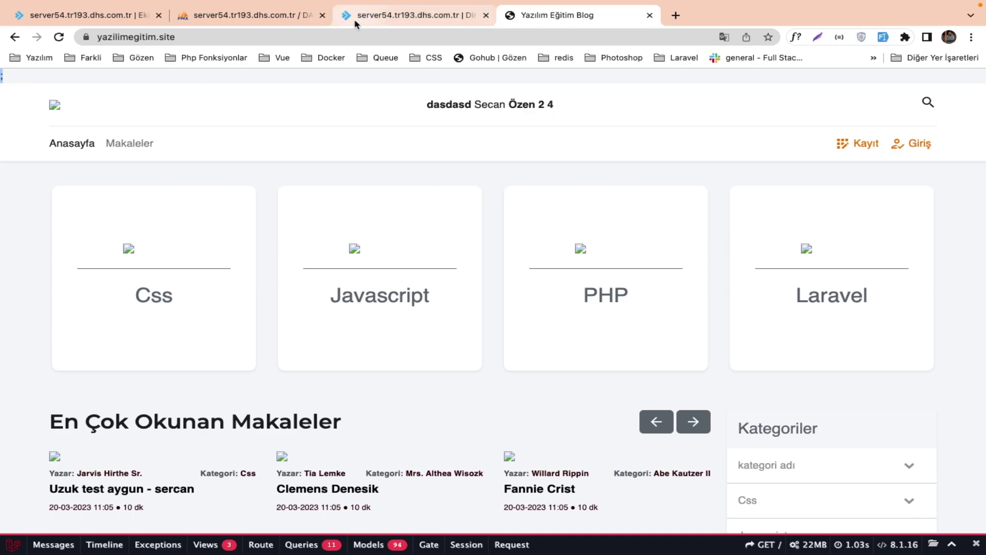
pyautogui.click(427, 20)
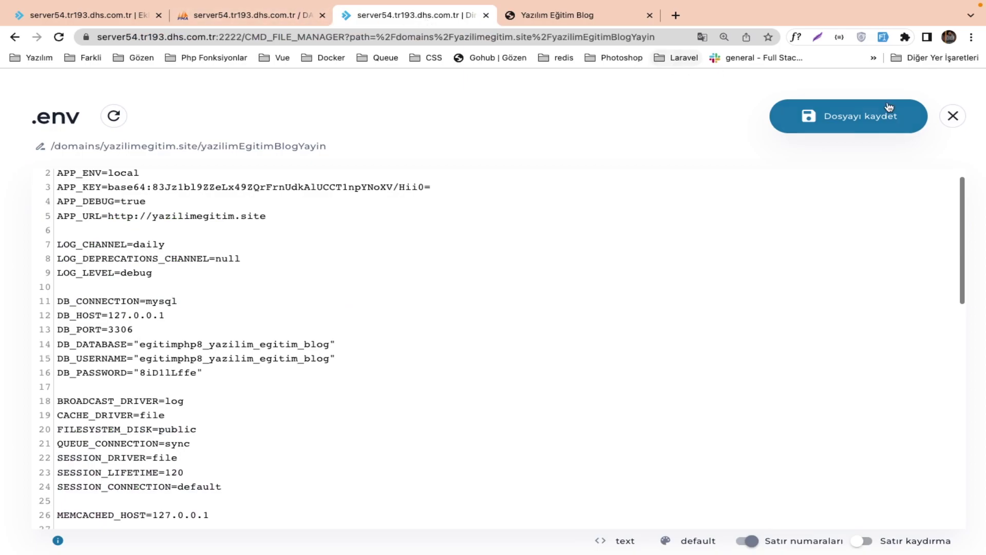
pyautogui.click(952, 116)
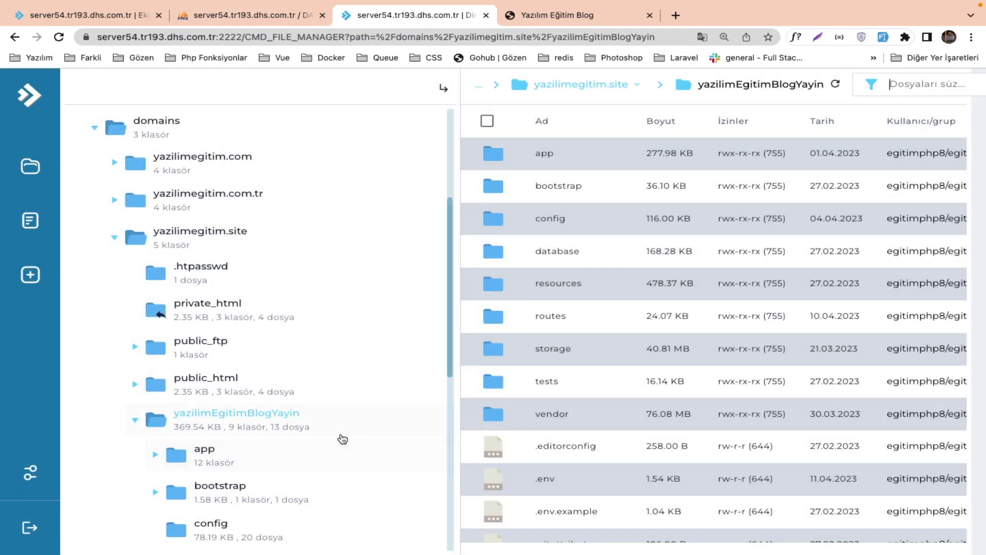
# Review public_html's index.php paths into yazilimEgitimBlogYayin, then close the file manager tab.
pyautogui.click(215, 378)
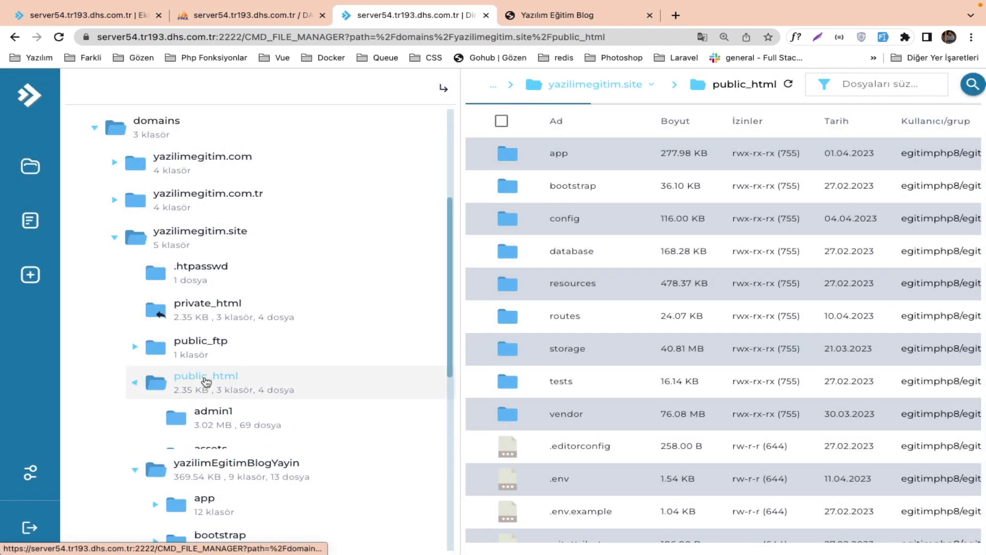
pyautogui.click(575, 311)
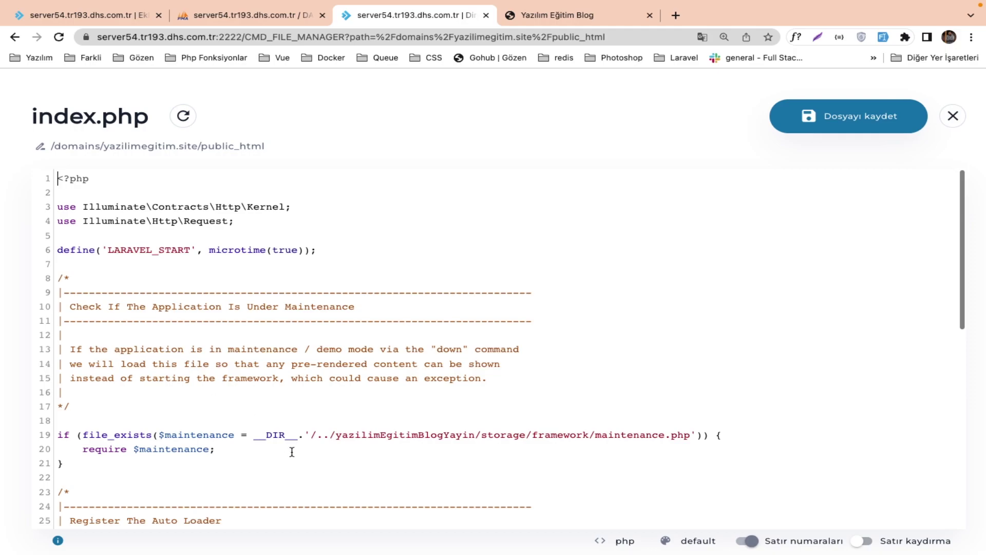
pyautogui.scroll(-5, 292, 452)
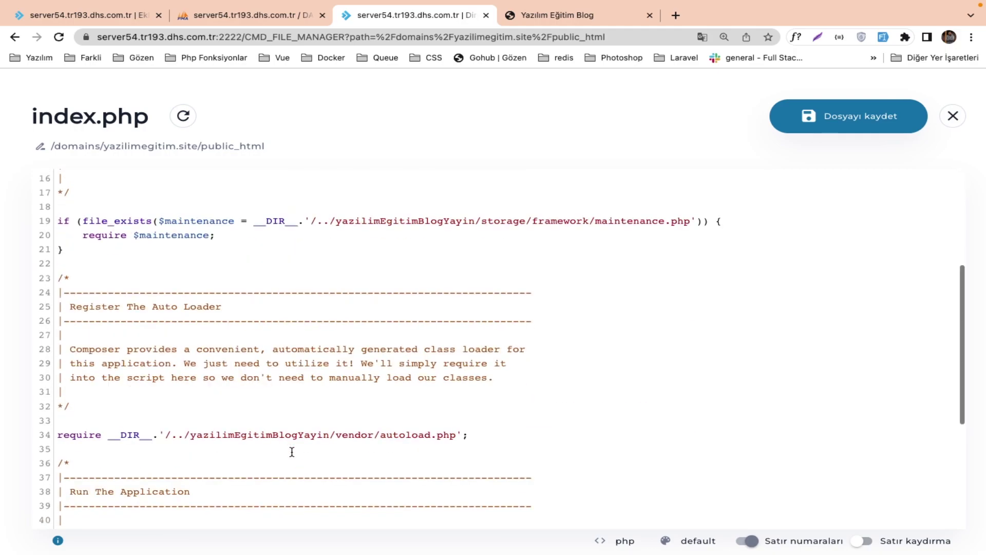
pyautogui.scroll(-5, 292, 452)
pyautogui.scroll(-2, 187, 437)
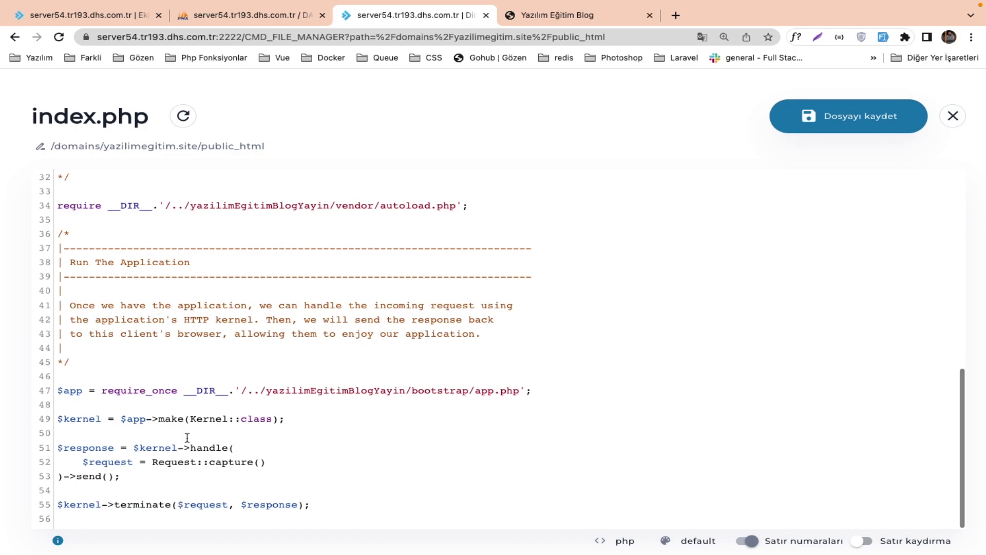
pyautogui.scroll(10, 187, 437)
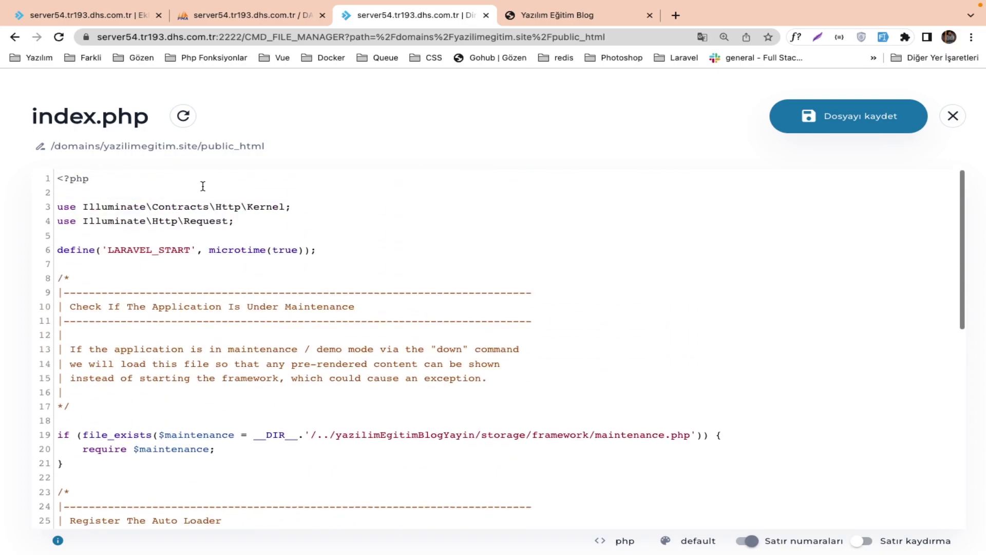
pyautogui.click(486, 16)
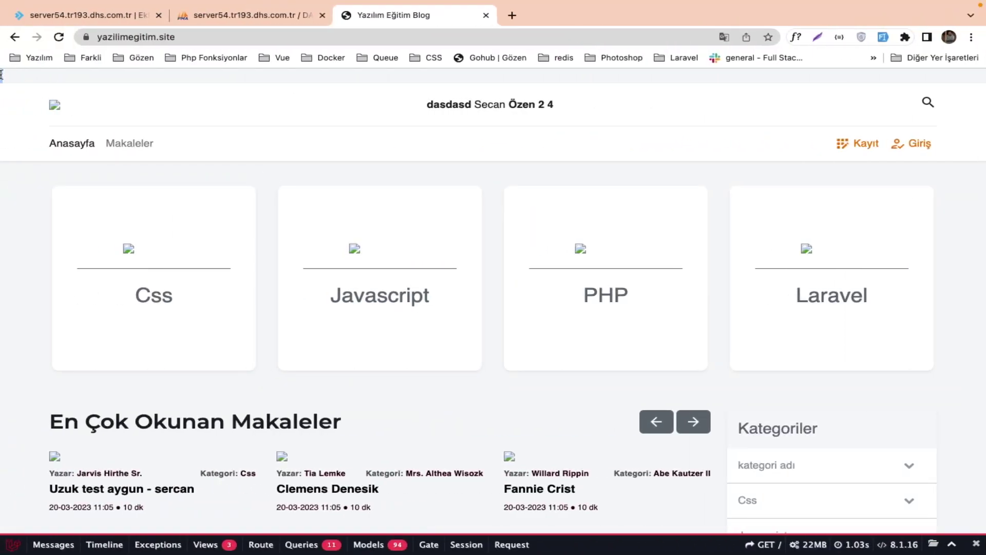
# Load the local eloquent.test blog in a new tab to compare its category images, then close it.
pyautogui.hotkey('ctrl', 'Right')
pyautogui.hotkey('ctrl', 'Left')
pyautogui.click(512, 15)
pyautogui.write('elo')
pyautogui.press('Return')
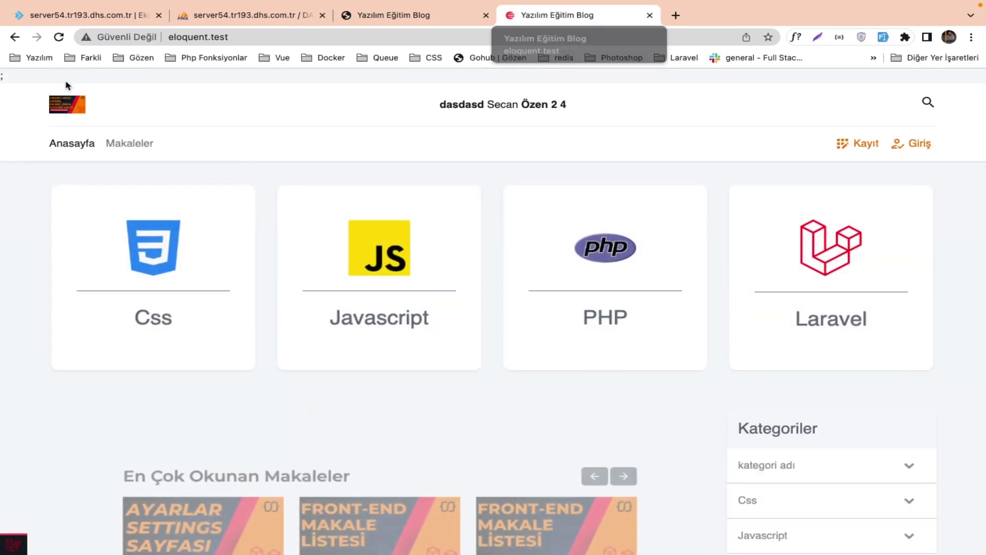
pyautogui.click(649, 15)
pyautogui.hotkey('ctrl', 'Right')
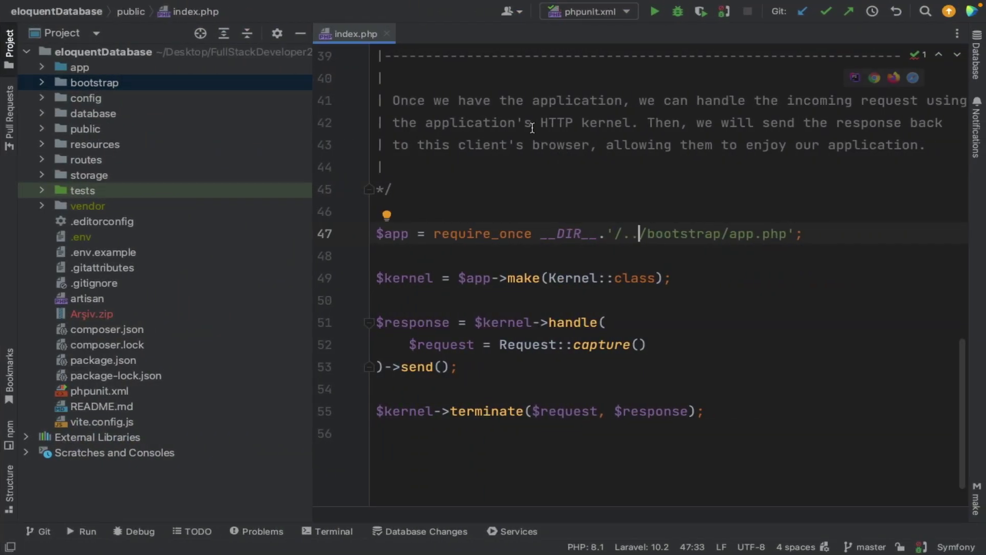
# Open front/index.blade.php from recent files, then the layouts.front template it extends.
pyautogui.scroll(15, 532, 128)
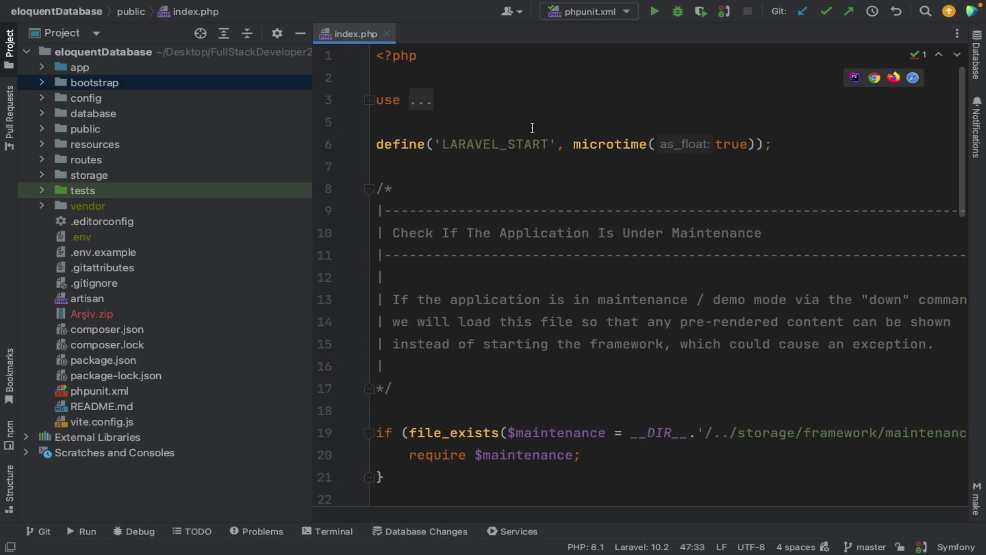
pyautogui.press('super+e')
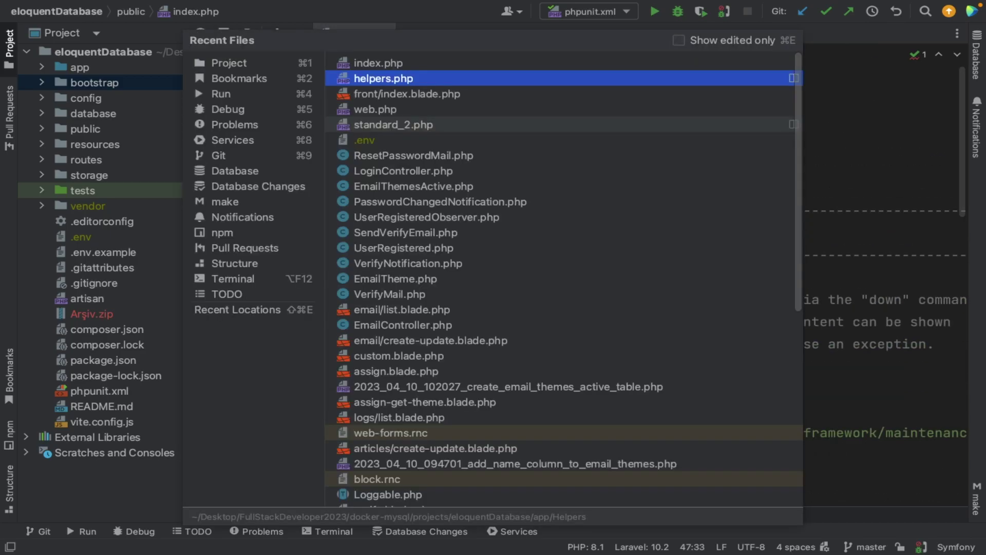
pyautogui.click(489, 94)
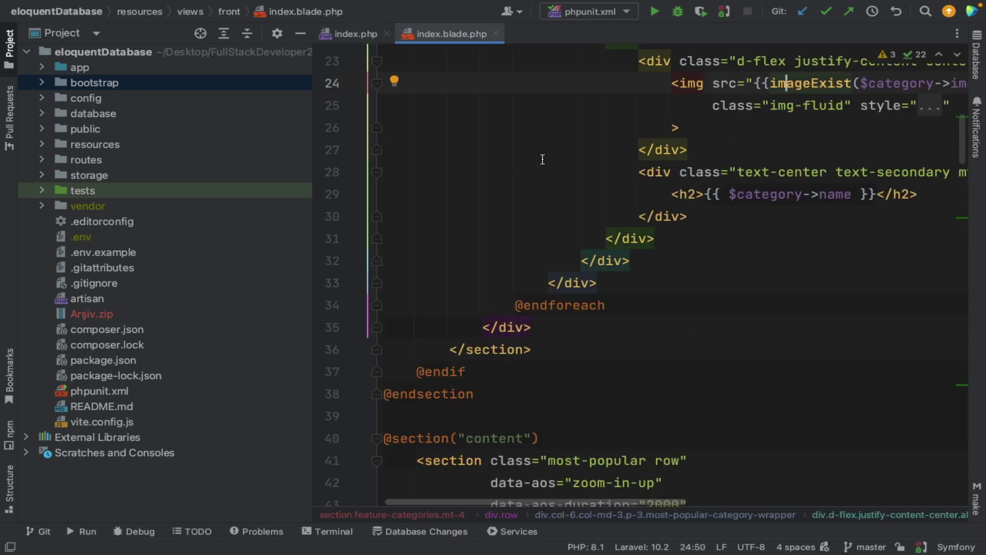
pyautogui.scroll(7, 539, 159)
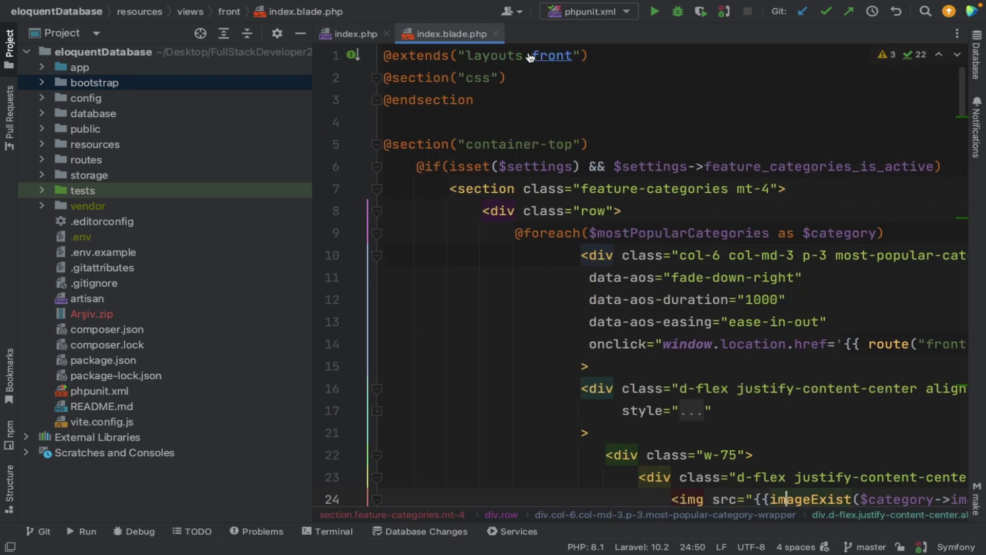
pyautogui.keyDown('ctrl'); pyautogui.click(548, 56); pyautogui.keyUp('ctrl')
# Review front.blade.php's flagged authors slider and image URL code with the project tree hidden.
pyautogui.scroll(20, 485, 93)
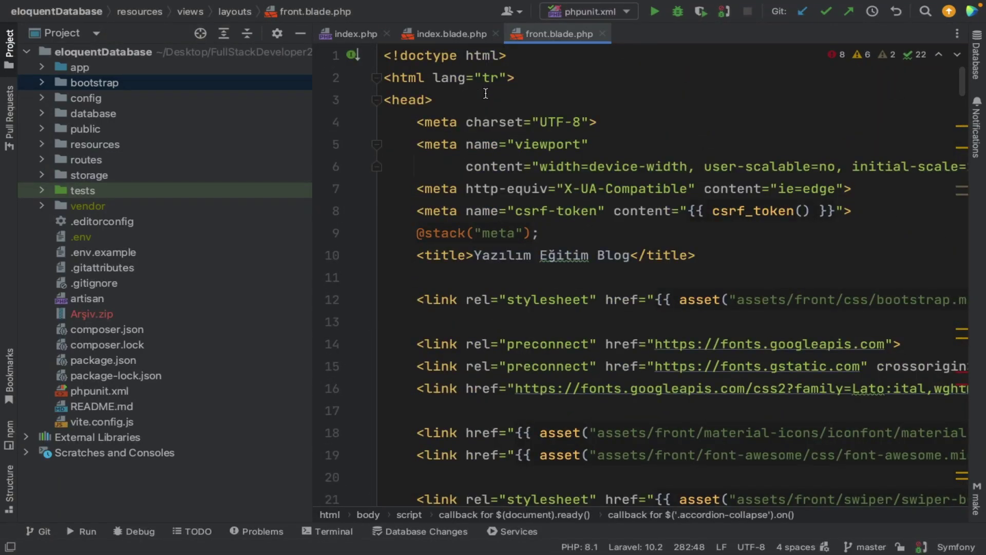
pyautogui.scroll(-3, 486, 93)
pyautogui.scroll(3, 486, 93)
pyautogui.scroll(-14, 485, 93)
pyautogui.scroll(-11, 485, 93)
pyautogui.scroll(-17, 485, 93)
pyautogui.scroll(-20, 594, 330)
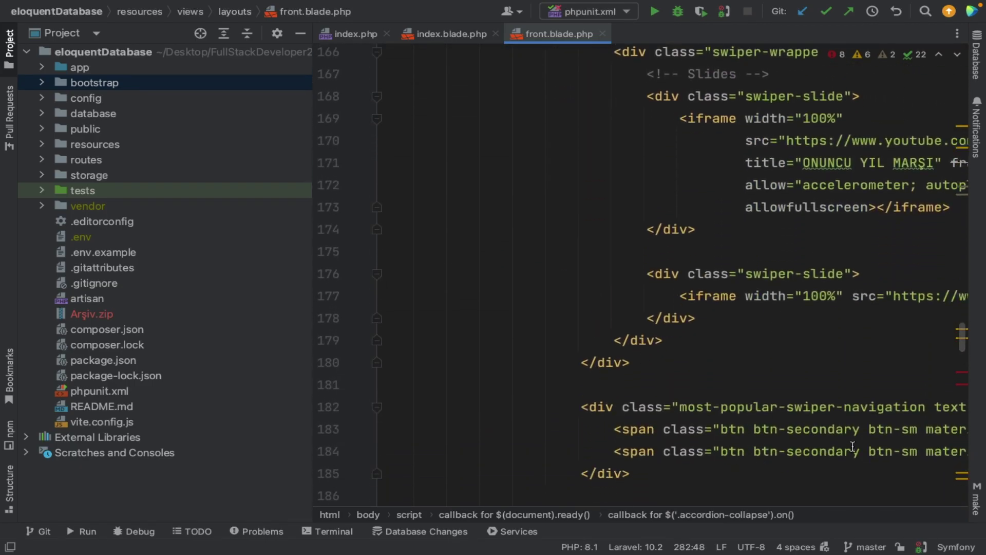
pyautogui.click(964, 378)
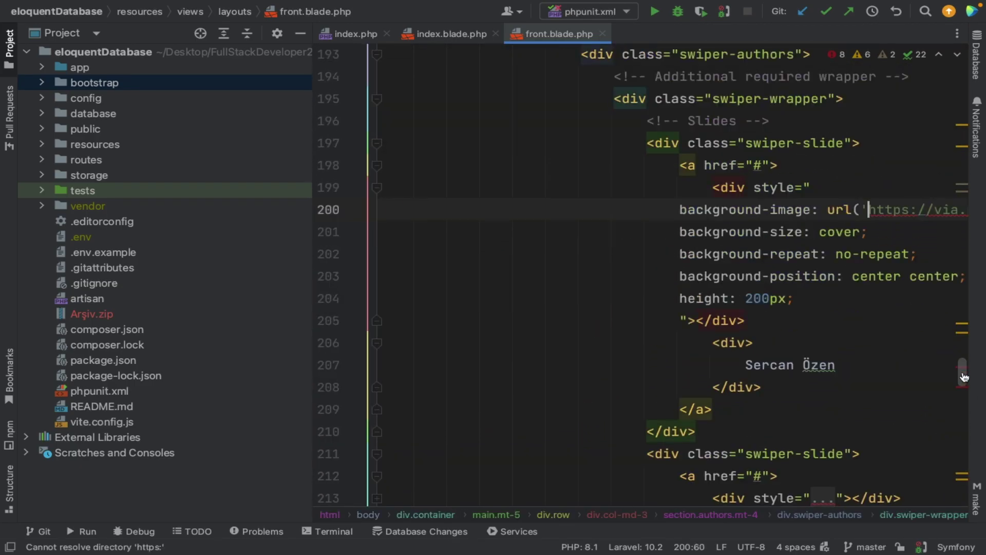
pyautogui.scroll(-1, 786, 303)
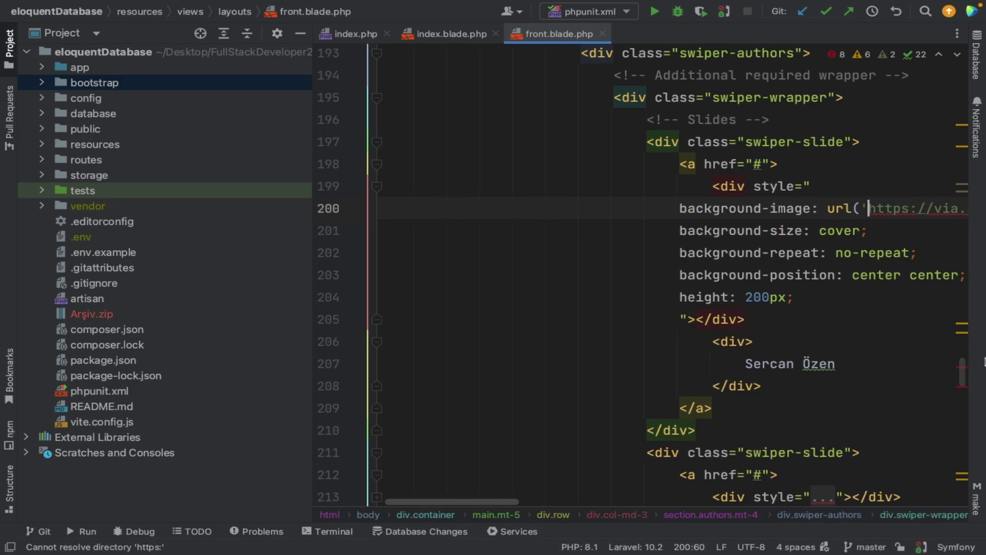
pyautogui.click(962, 387)
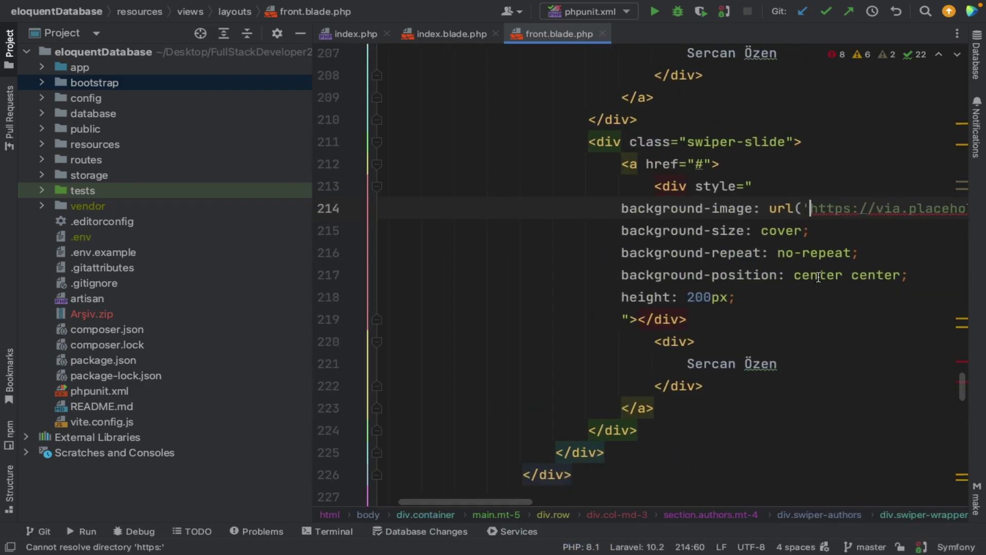
pyautogui.click(300, 32)
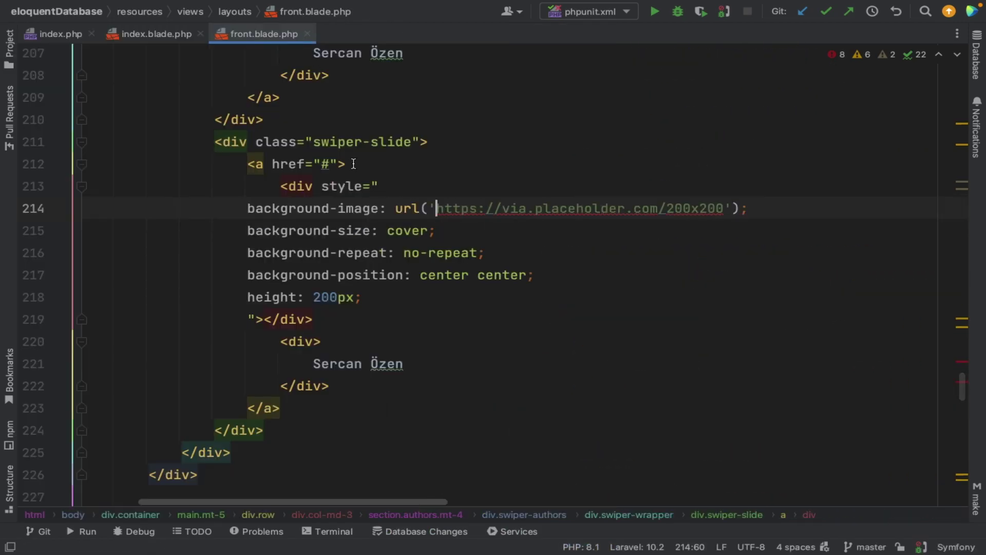
pyautogui.scroll(-3, 354, 164)
pyautogui.hscroll(-3, 353, 163)
pyautogui.scroll(20, 354, 164)
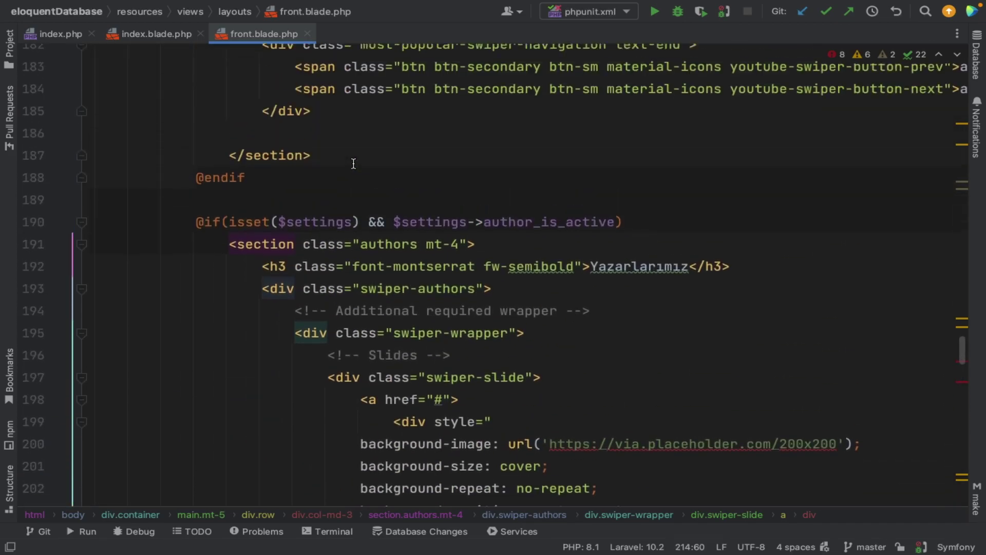
pyautogui.scroll(5, 354, 163)
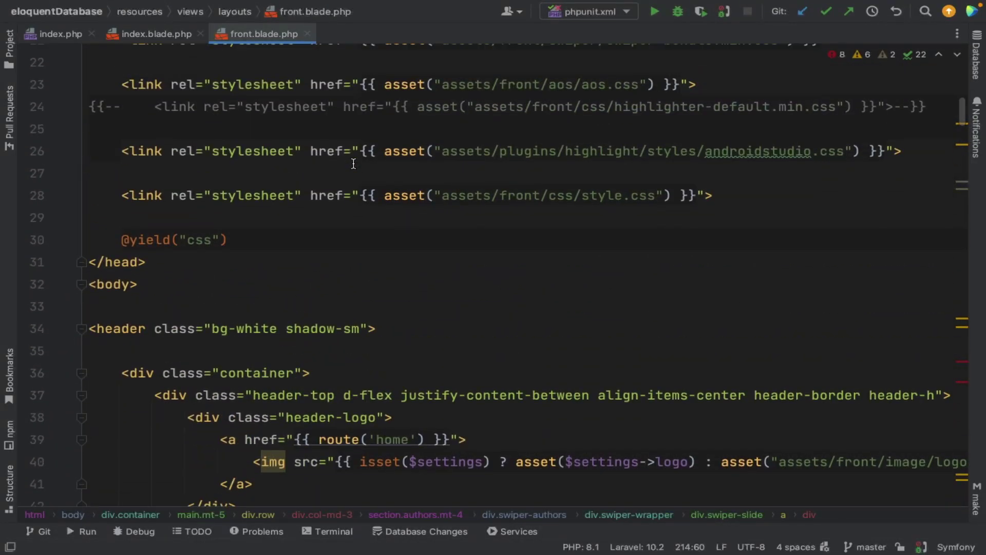
pyautogui.scroll(-2, 287, 254)
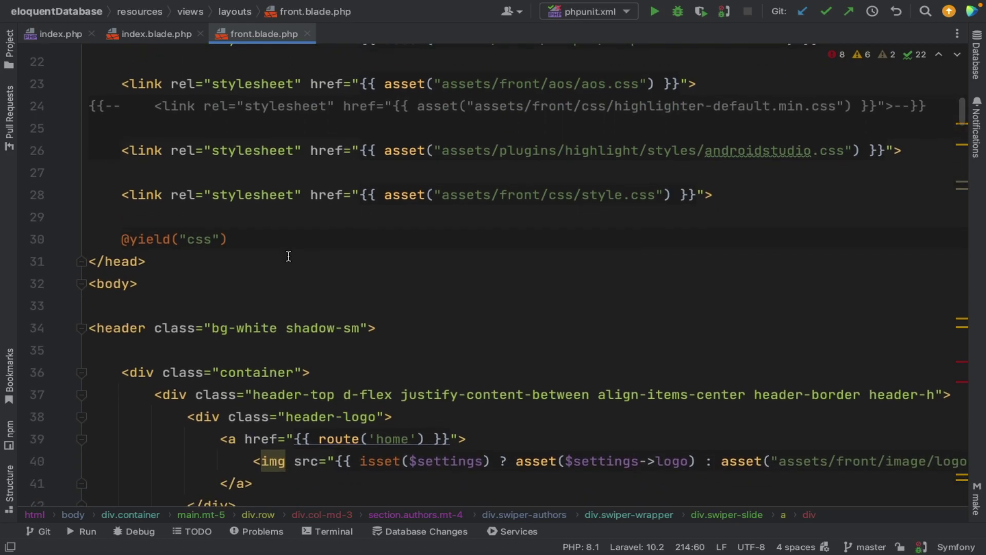
# Delete the blank line after the opening body tag in front.blade.php.
pyautogui.click(177, 281)
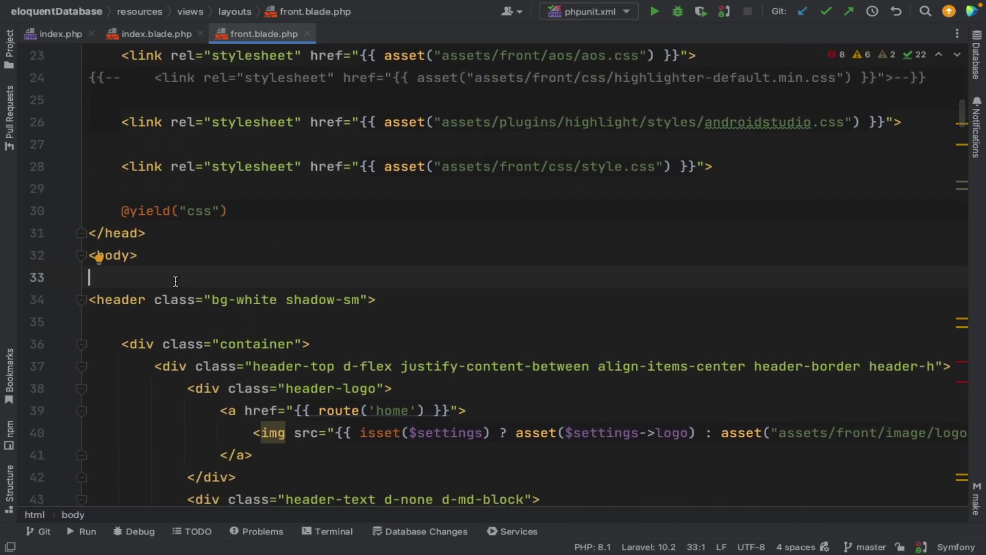
pyautogui.press('BackSpace')
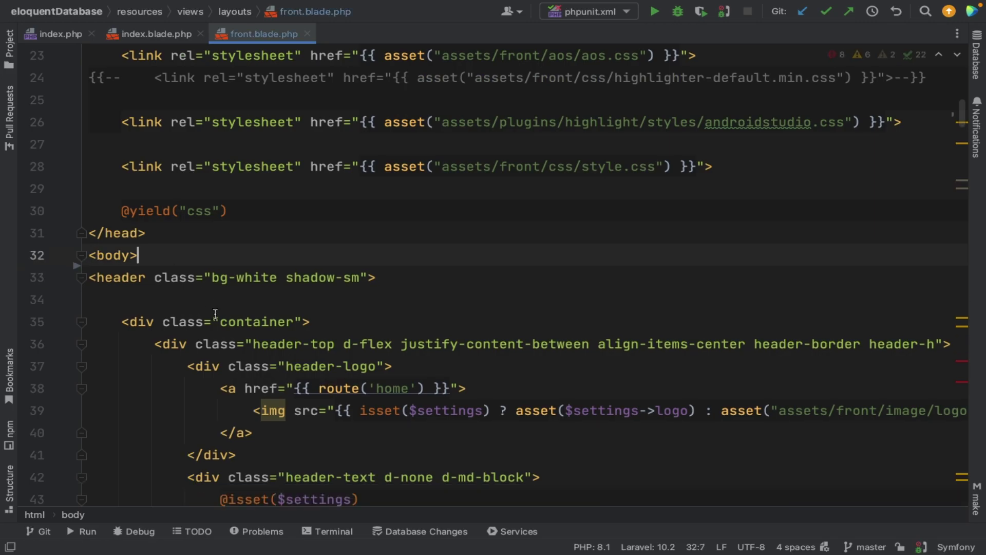
pyautogui.moveTo(216, 319)
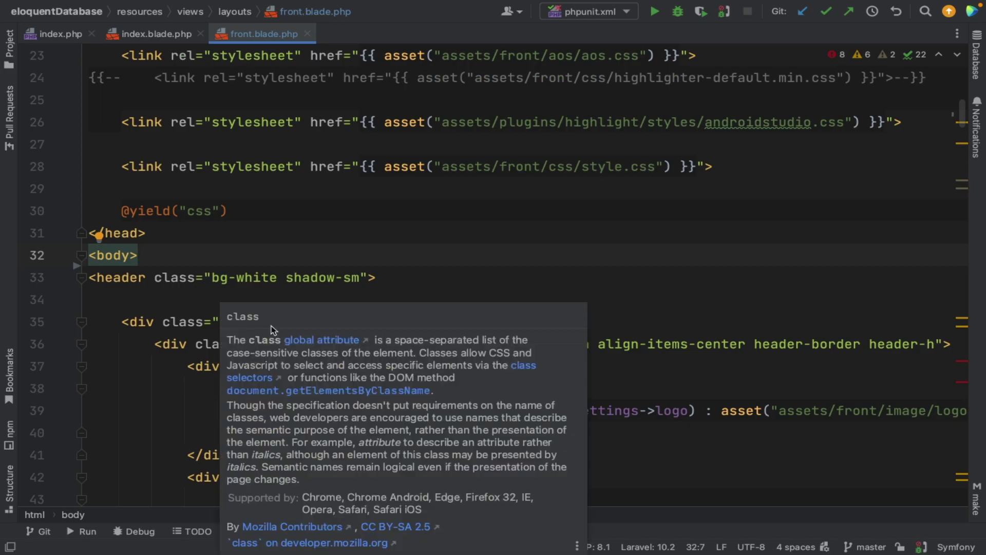
pyautogui.scroll(-2, 272, 327)
pyautogui.scroll(-3, 286, 342)
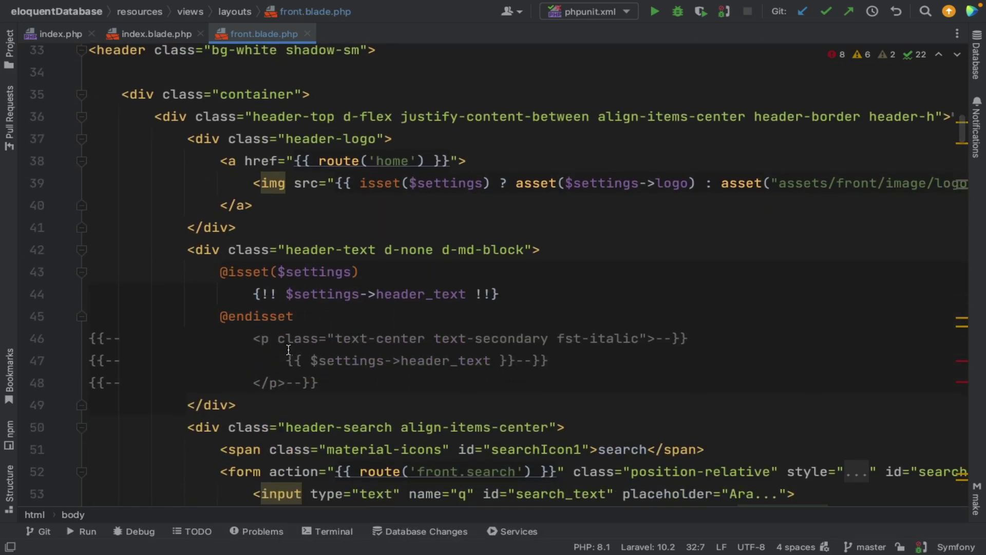
pyautogui.scroll(5, 289, 350)
pyautogui.hscroll(3, 289, 350)
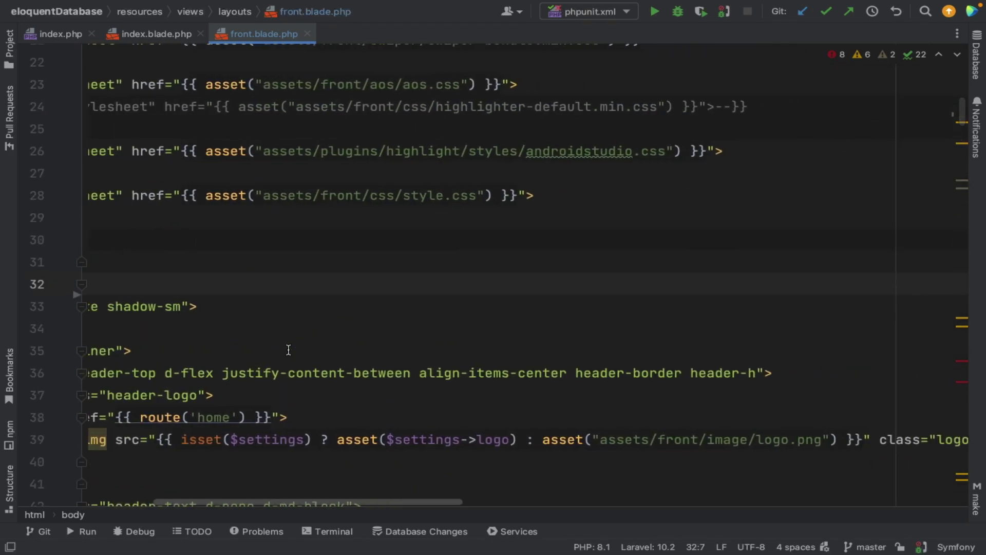
pyautogui.hscroll(-3, 288, 350)
pyautogui.scroll(-3, 289, 350)
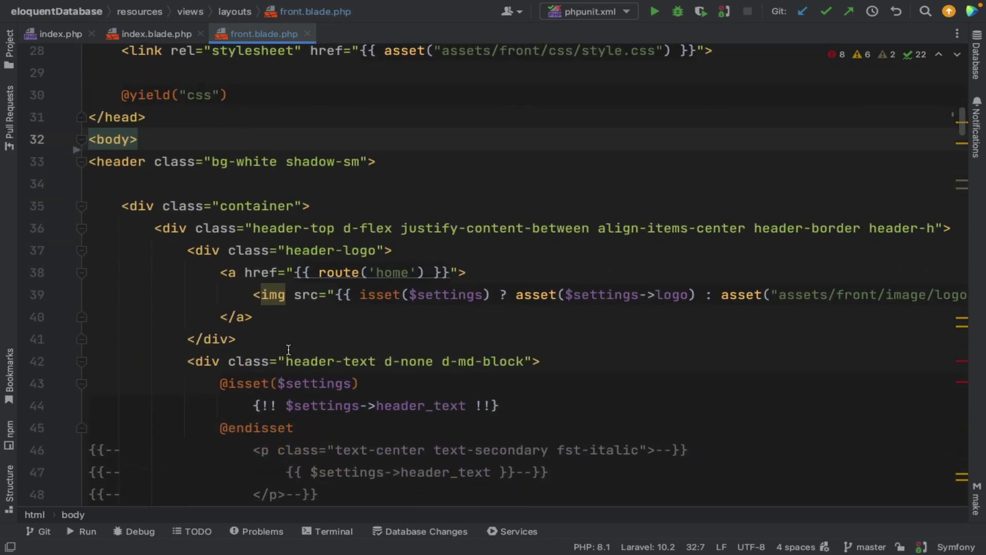
pyautogui.scroll(1, 288, 350)
pyautogui.hotkey('ctrl', 'Left')
pyautogui.hotkey('ctrl', 'Left')
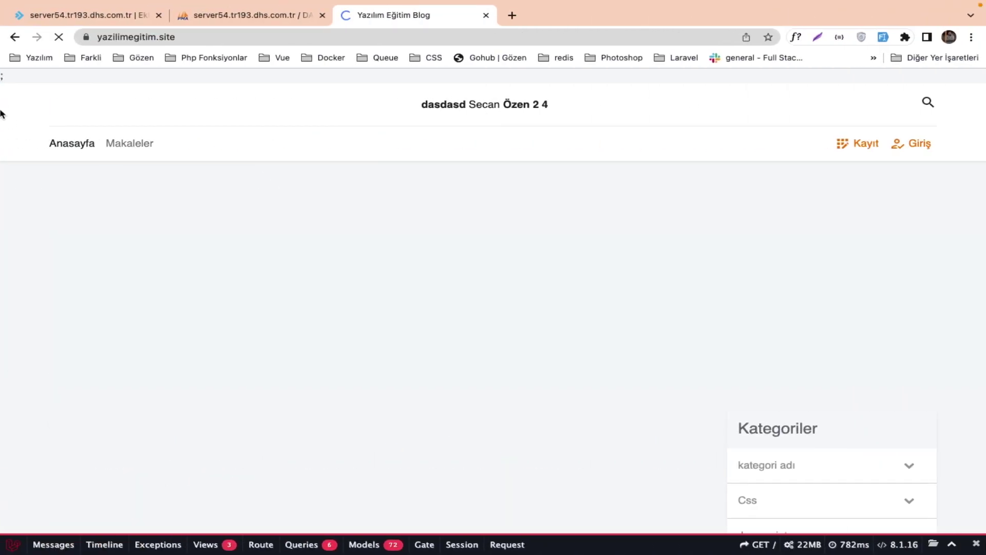
# Inspect the stray semicolon at the top of the blog page in DevTools.
pyautogui.rightClick(2, 78)
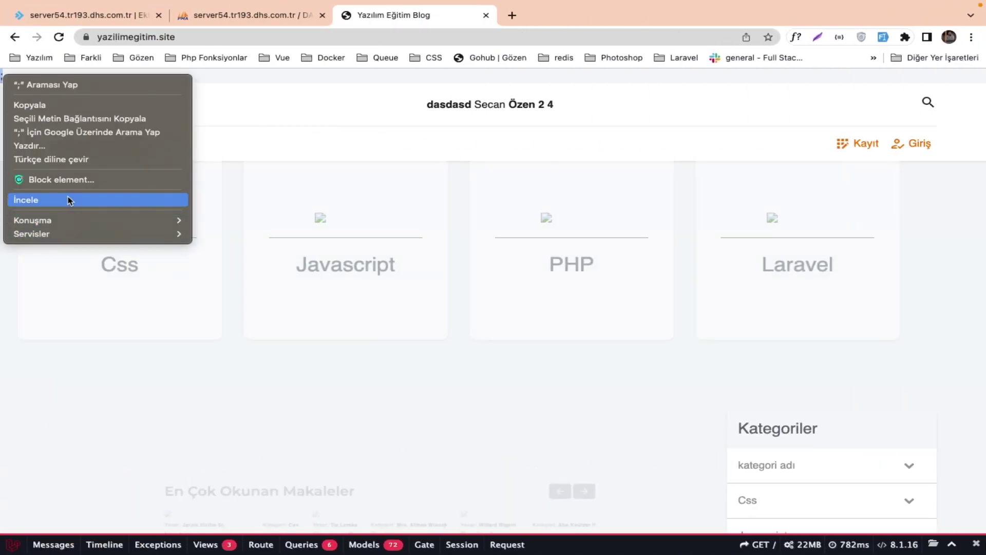
pyautogui.click(68, 199)
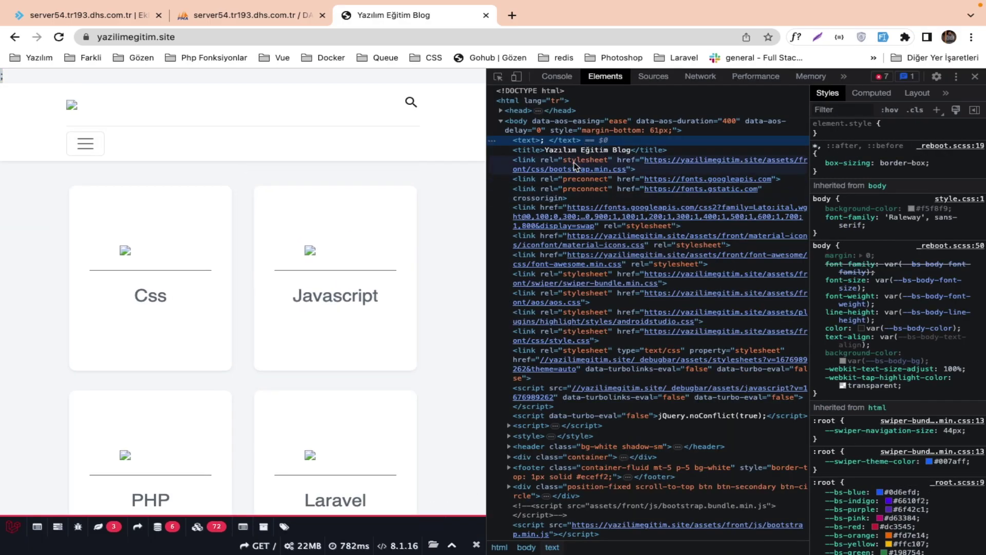
pyautogui.hotkey('ctrl', 'Right')
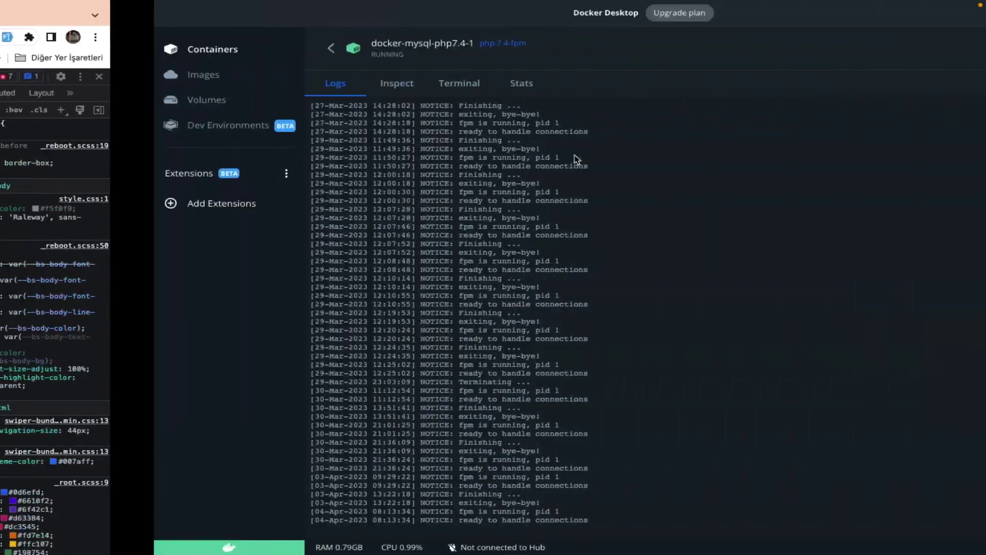
pyautogui.hotkey('ctrl', 'Right')
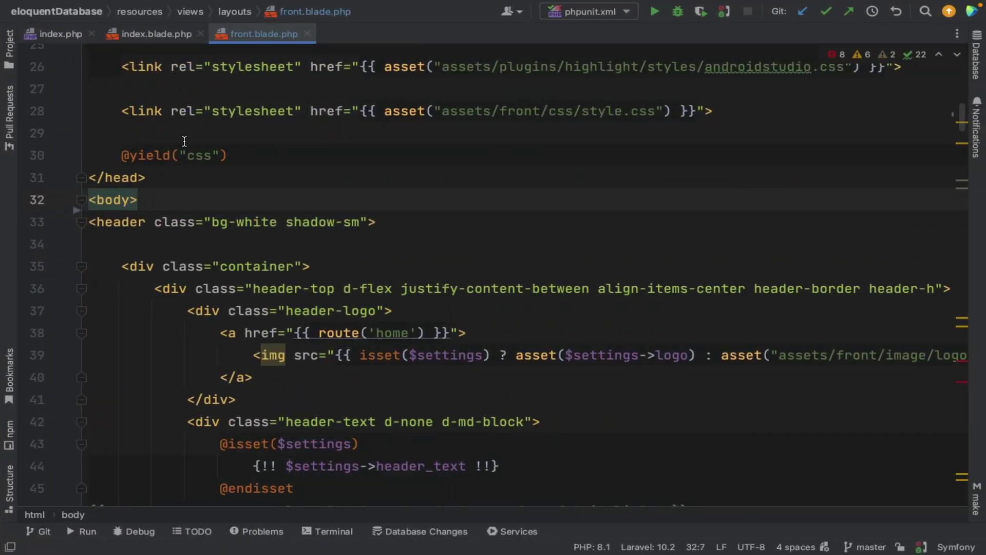
pyautogui.scroll(8, 184, 142)
pyautogui.click(283, 230)
pyautogui.press('BackSpace')
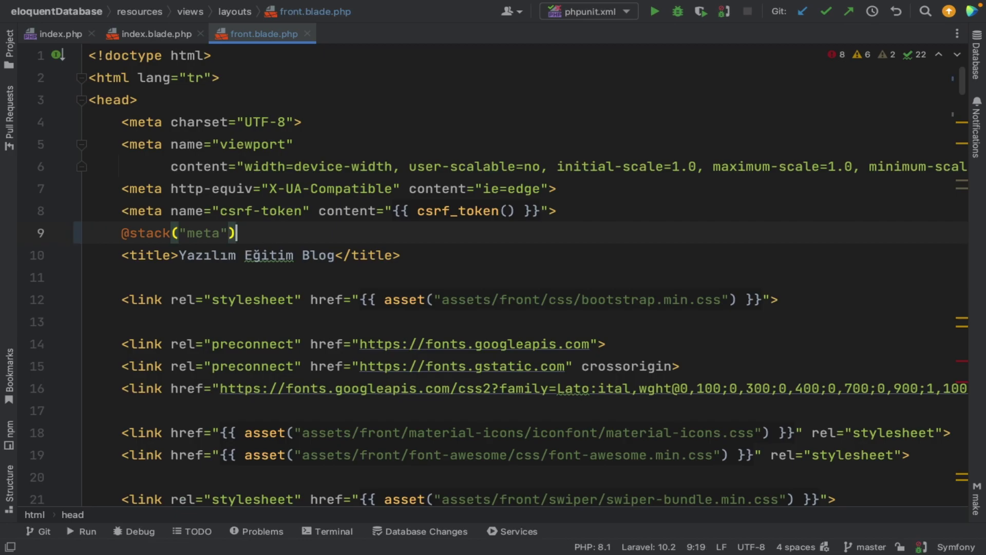
pyautogui.hotkey('ctrl', 'Left')
pyautogui.hotkey('ctrl', 'Left')
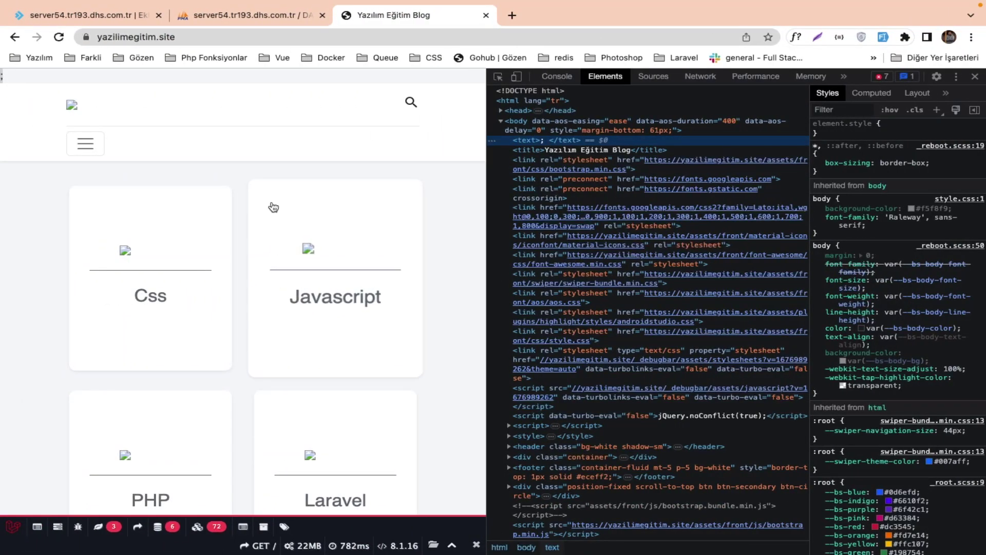
# Check the Javascript category page, close DevTools, and load local eloquent.test in a new tab.
pyautogui.click(274, 207)
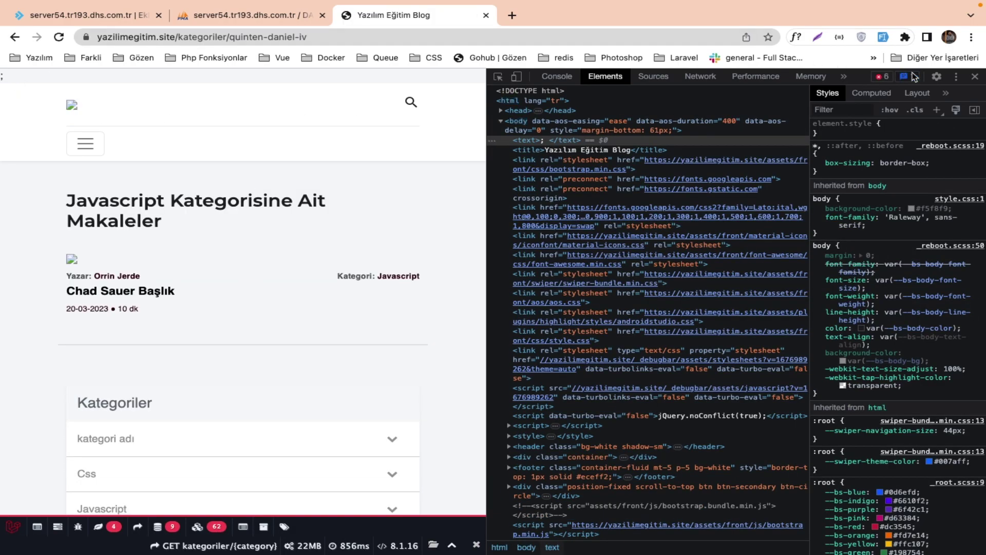
pyautogui.click(971, 77)
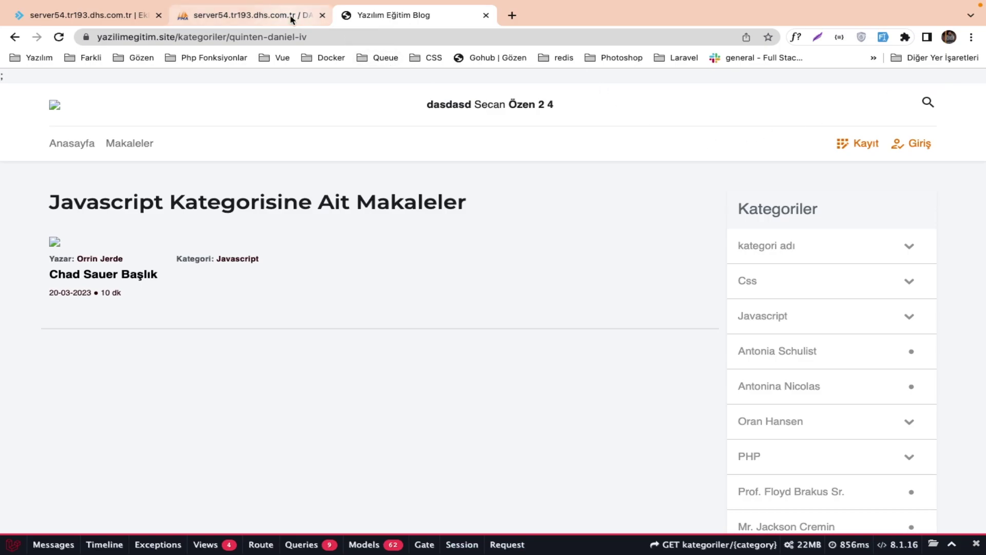
pyautogui.click(513, 15)
pyautogui.write('eloquent.test')
pyautogui.press('Return')
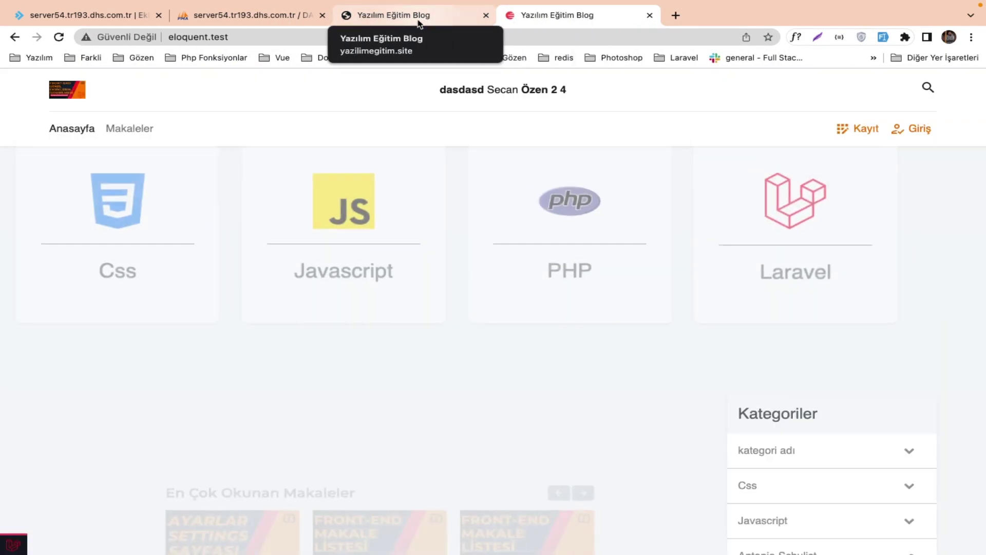
pyautogui.click(419, 23)
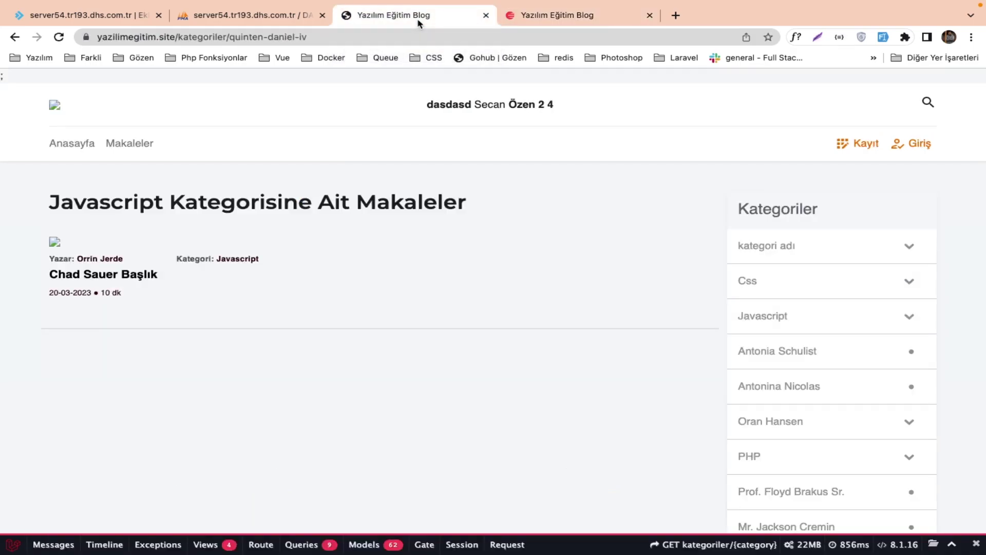
# Open the server's front.blade.php via File Manager: domains > yazilimegitim.site > yazilimEgitimBlogYayin > resources > views > layouts.
pyautogui.click(90, 18)
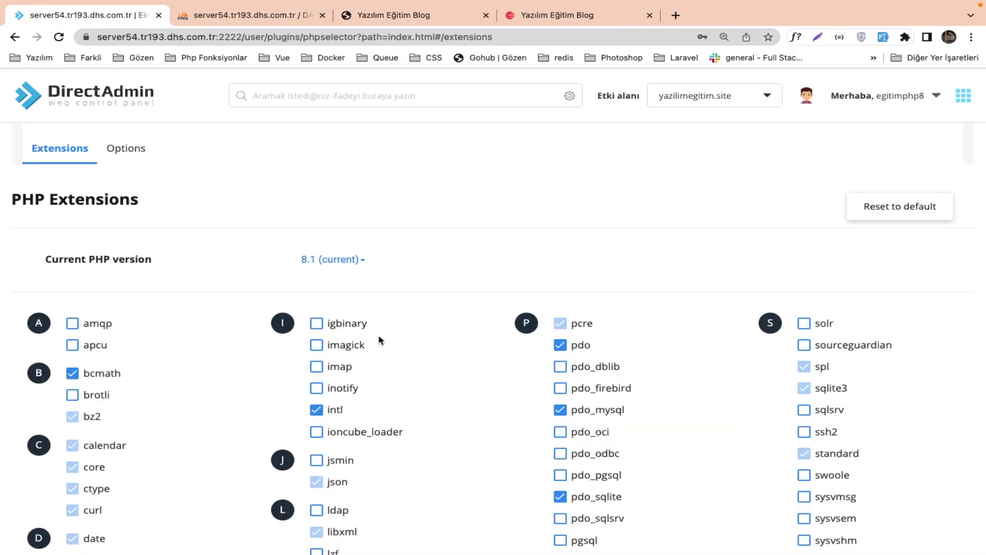
pyautogui.click(102, 107)
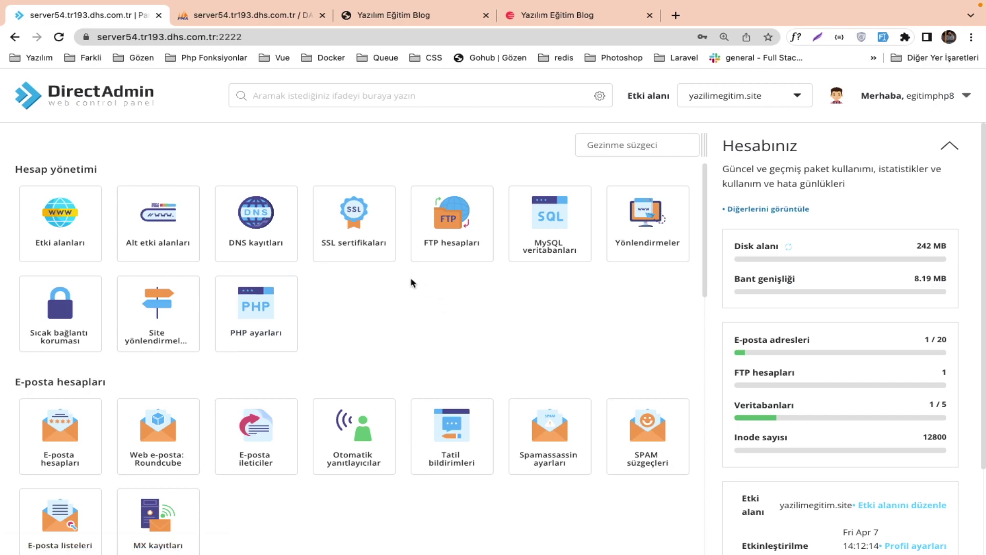
pyautogui.scroll(-10, 412, 283)
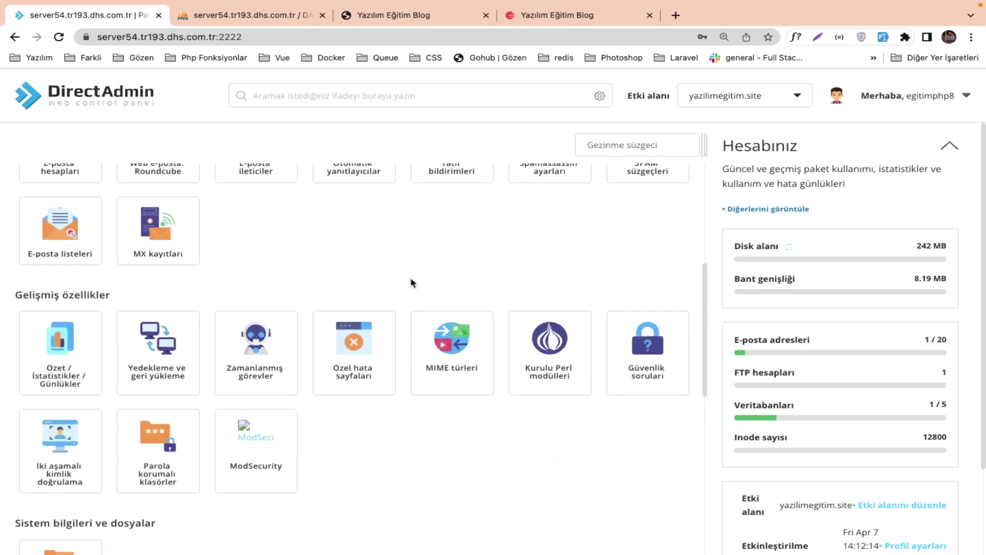
pyautogui.click(97, 296)
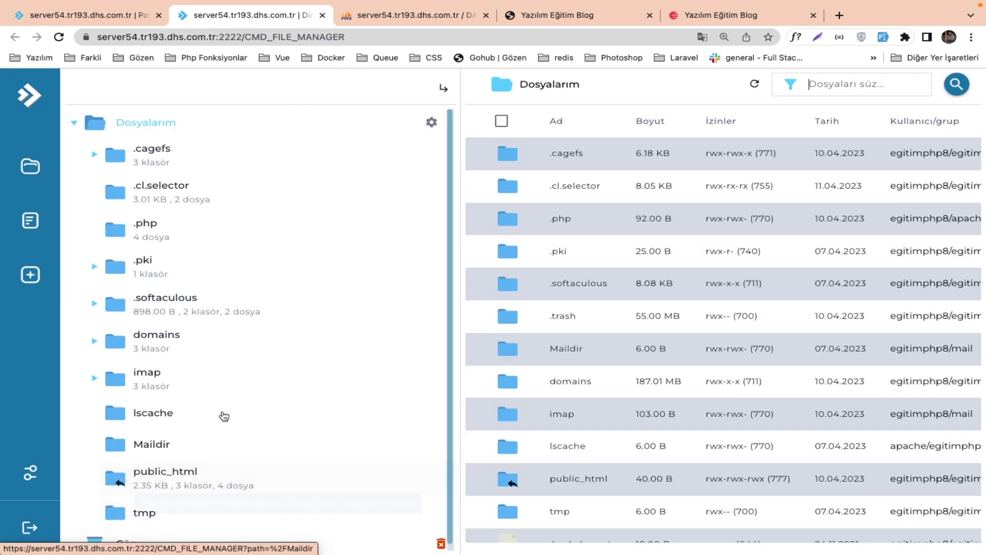
pyautogui.doubleClick(589, 382)
pyautogui.doubleClick(573, 219)
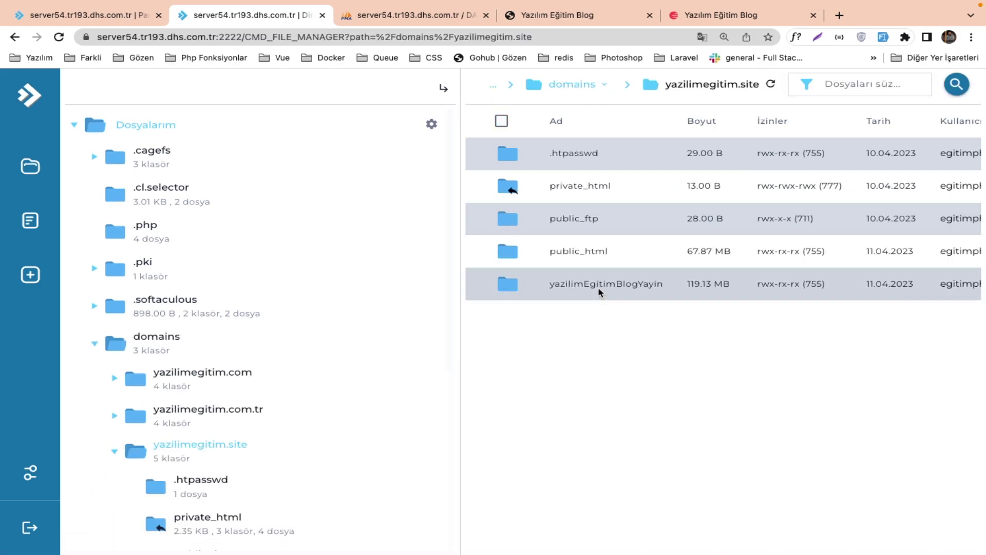
pyautogui.doubleClick(599, 288)
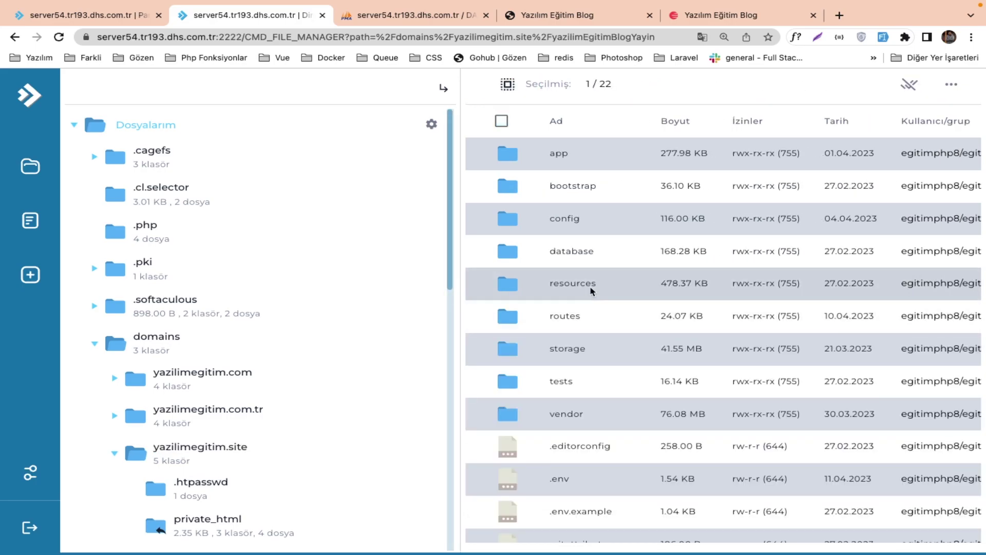
pyautogui.doubleClick(589, 287)
pyautogui.doubleClick(576, 226)
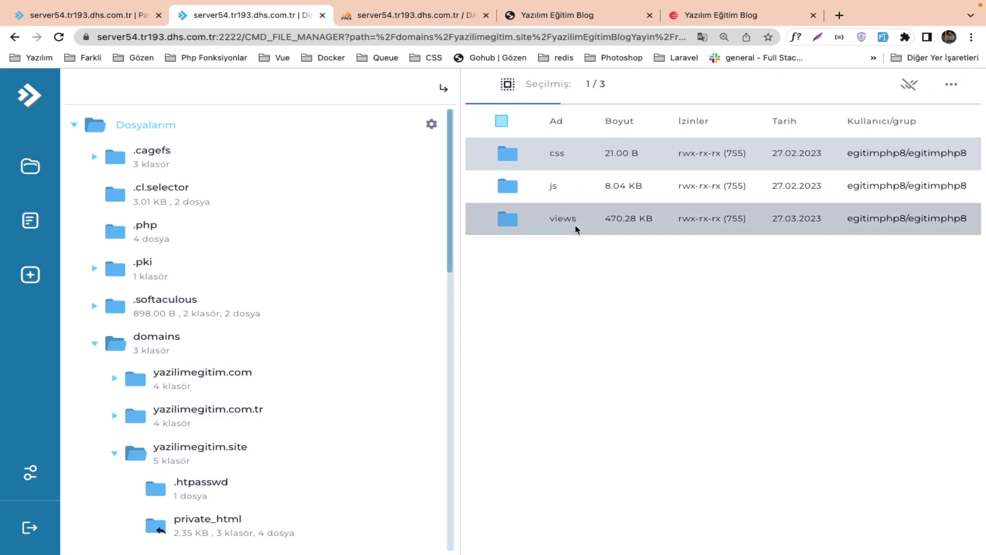
pyautogui.doubleClick(583, 315)
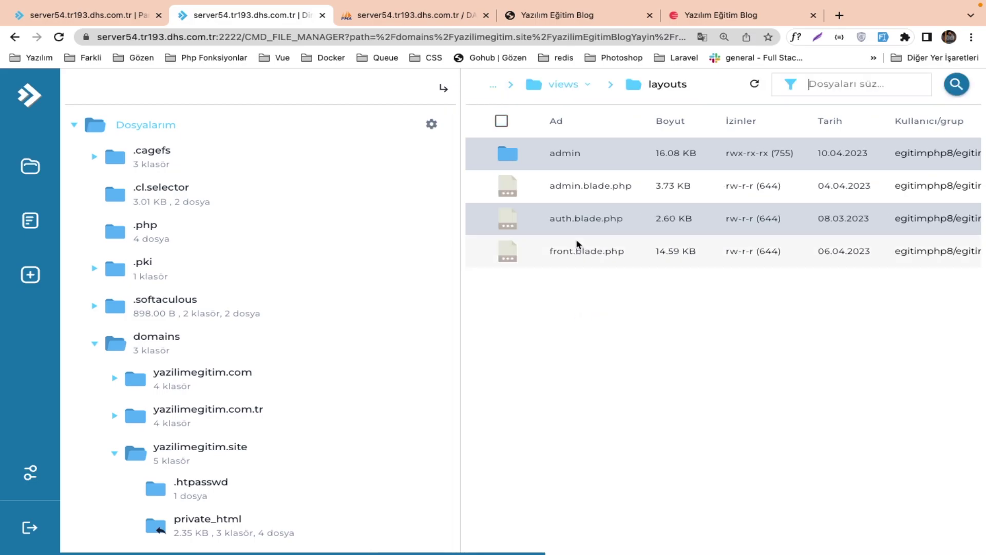
pyautogui.doubleClick(578, 251)
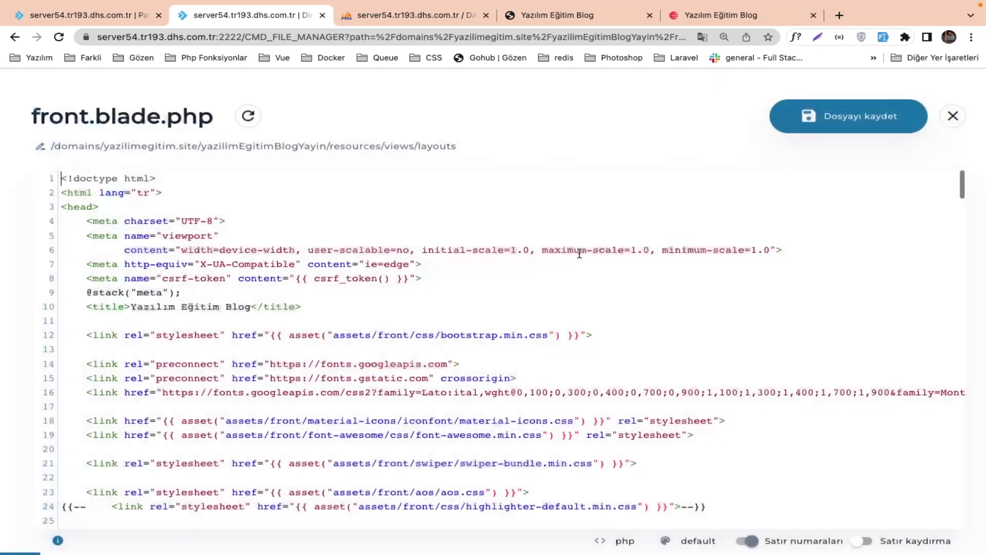
pyautogui.click(219, 295)
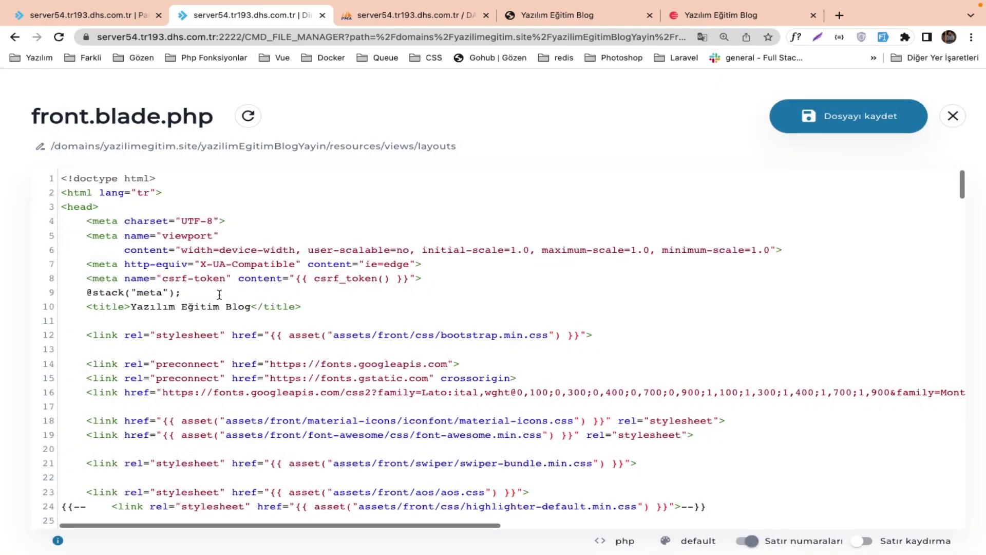
pyautogui.press('BackSpace')
pyautogui.press('super+s')
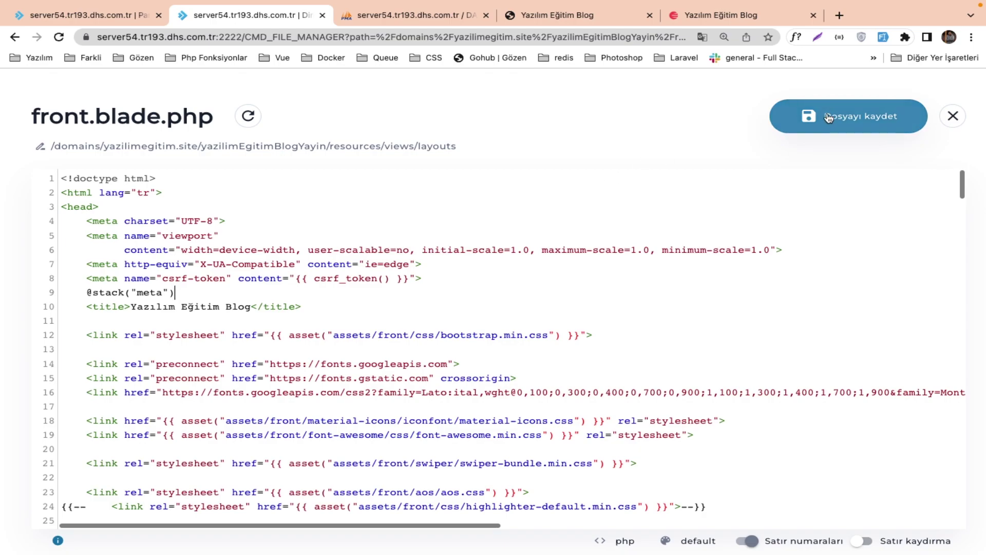
pyautogui.click(564, 15)
pyautogui.press('super+r')
pyautogui.click(813, 16)
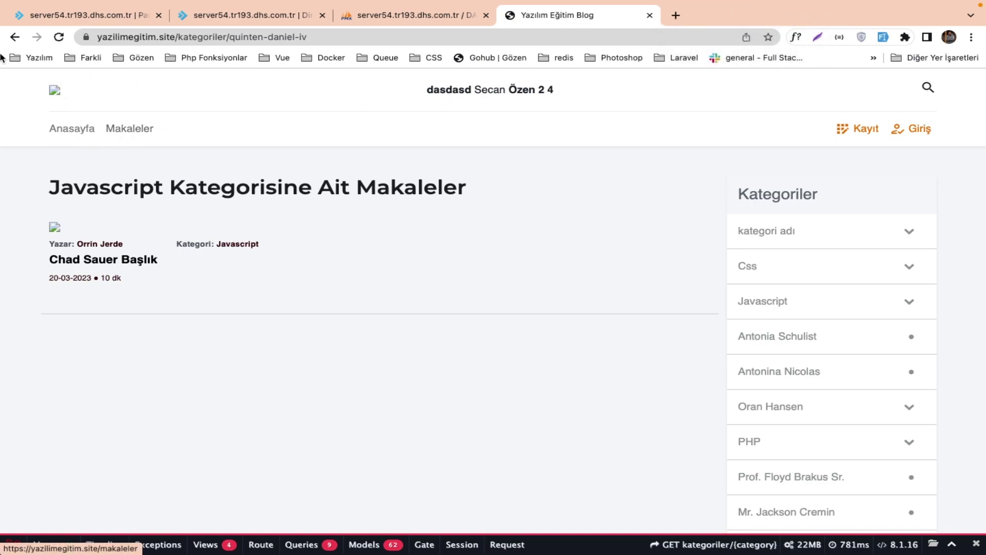
# Open the broken logo's storage image URL from DevTools in a new tab, confirming it returns 404.
pyautogui.rightClick(54, 94)
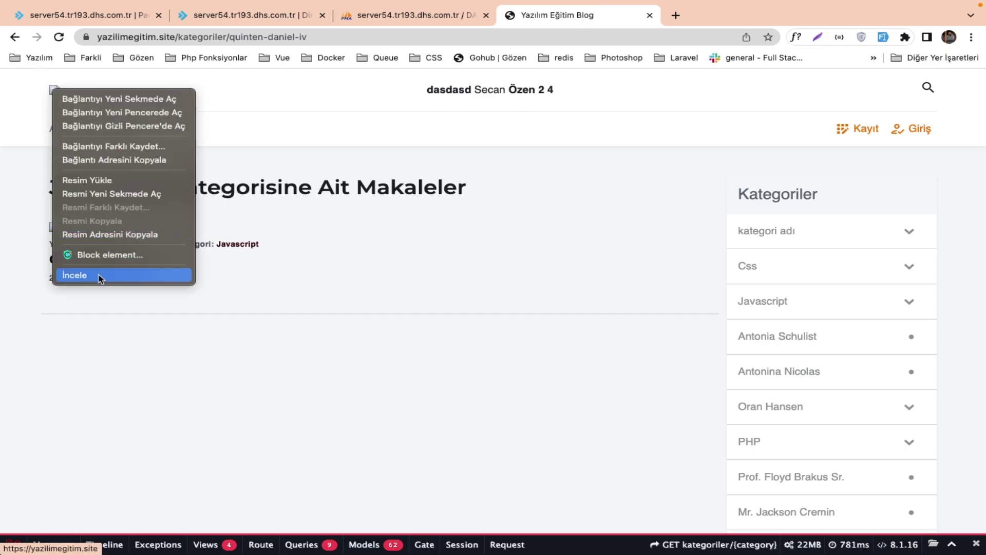
pyautogui.click(101, 279)
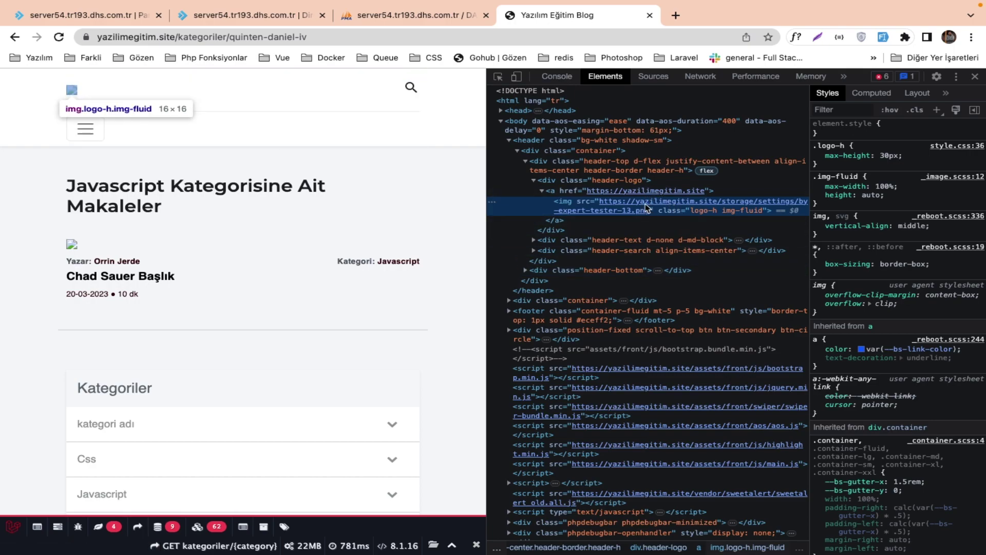
pyautogui.rightClick(646, 208)
pyautogui.click(667, 226)
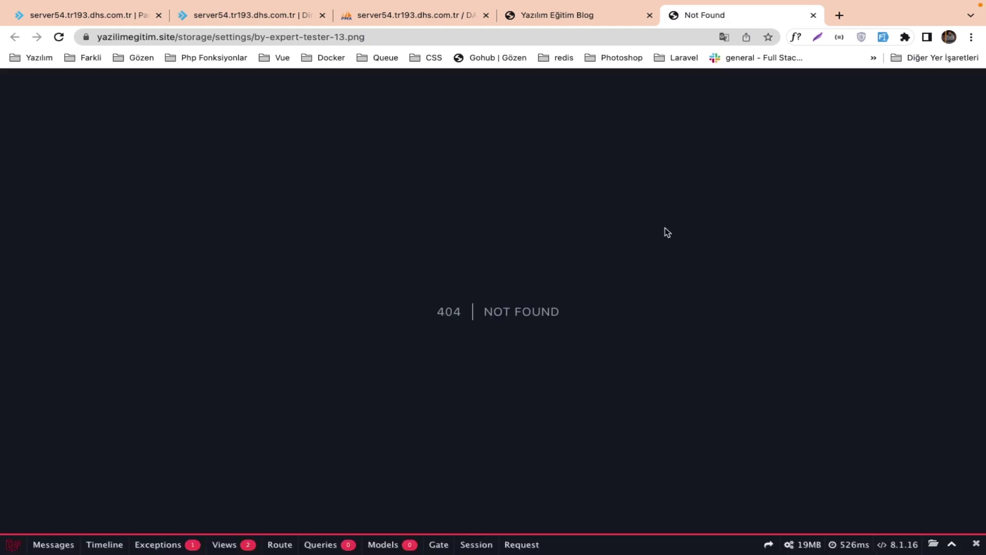
pyautogui.click(588, 23)
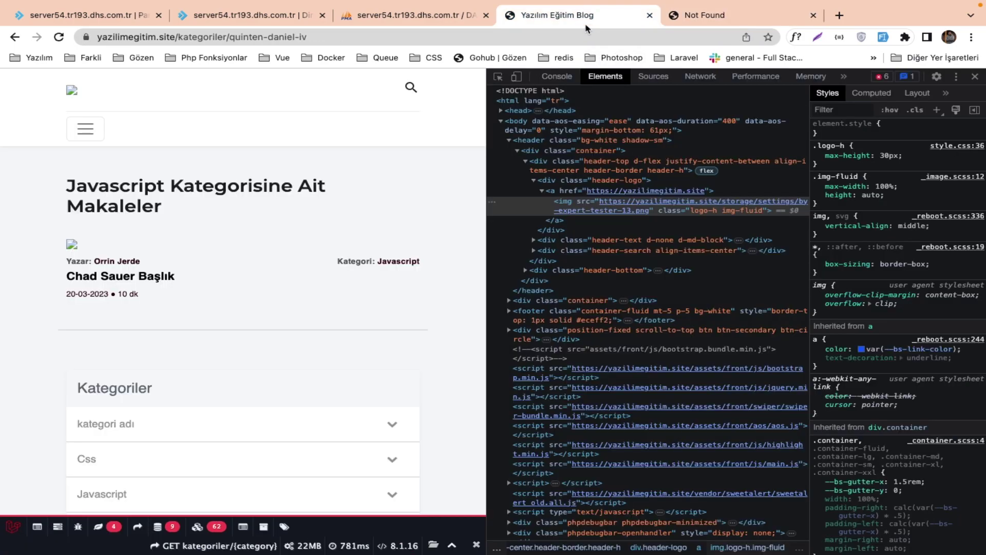
pyautogui.click(686, 18)
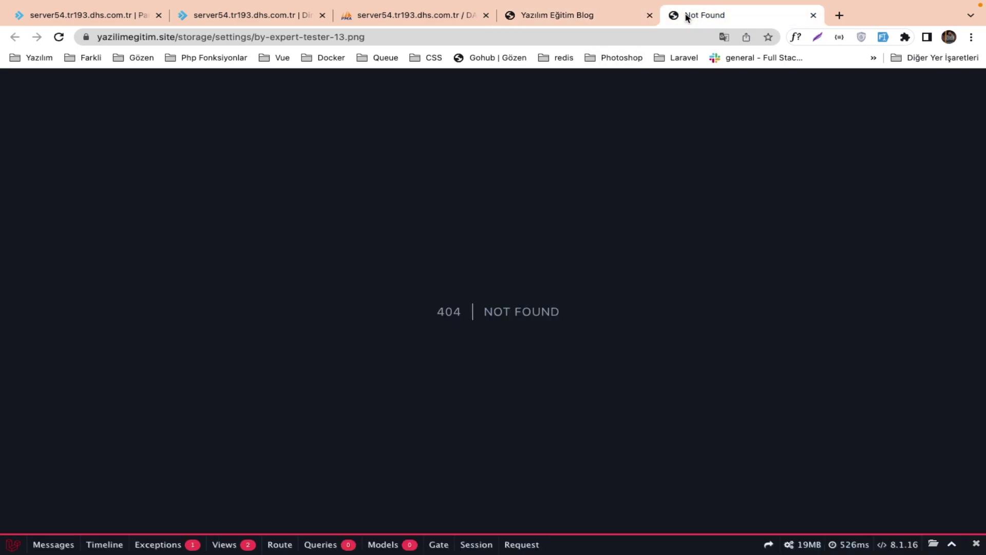
pyautogui.click(617, 23)
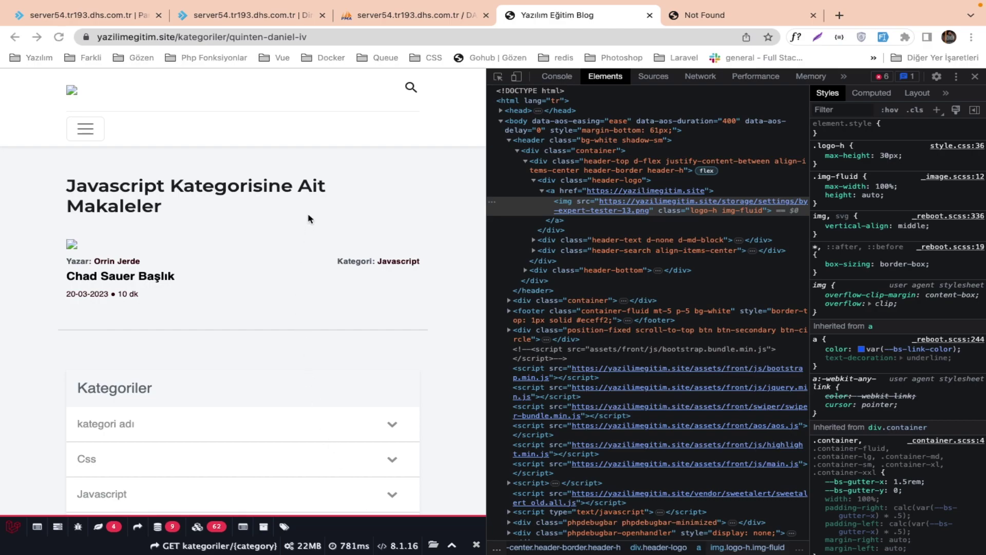
pyautogui.click(273, 23)
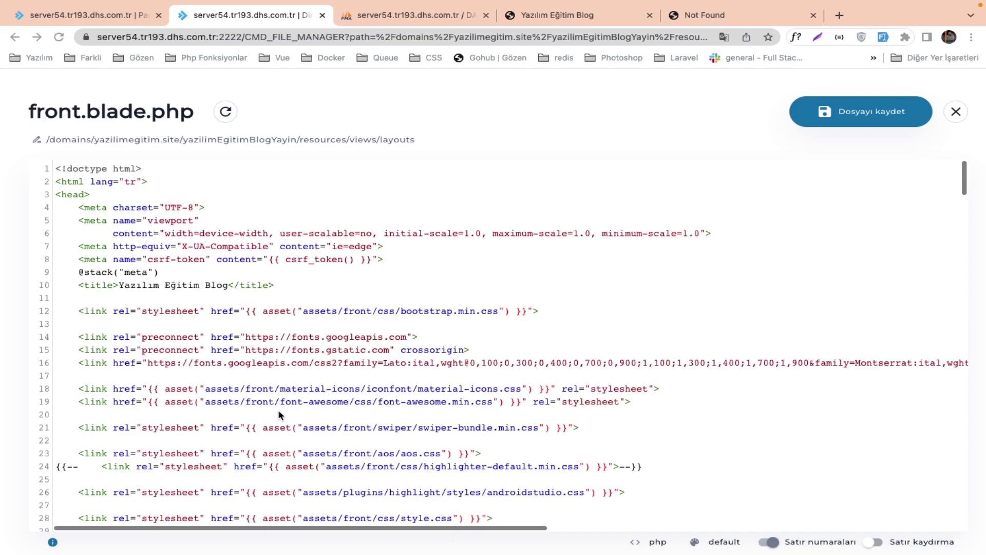
# Go to the subdomain settings page from the DirectAdmin dashboard.
pyautogui.click(115, 21)
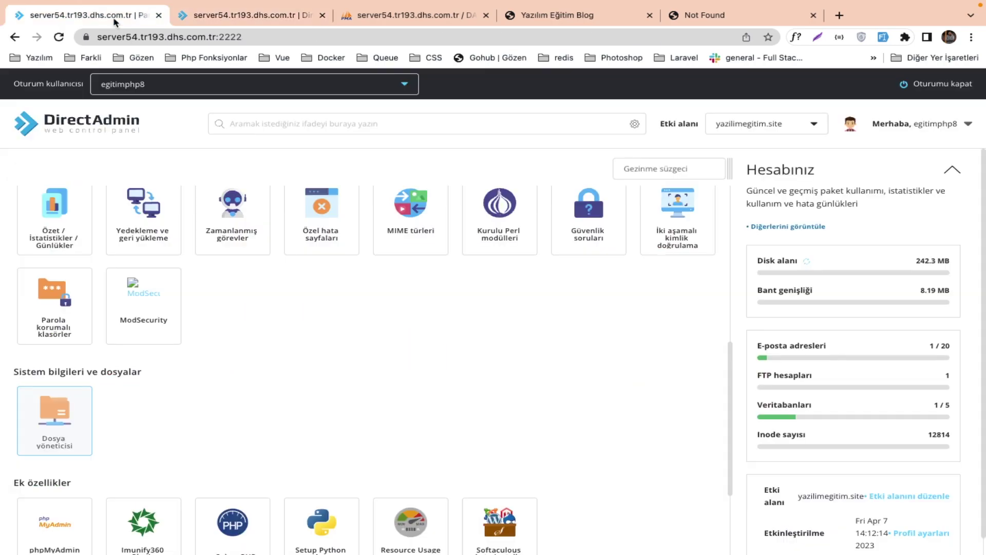
pyautogui.scroll(15, 131, 247)
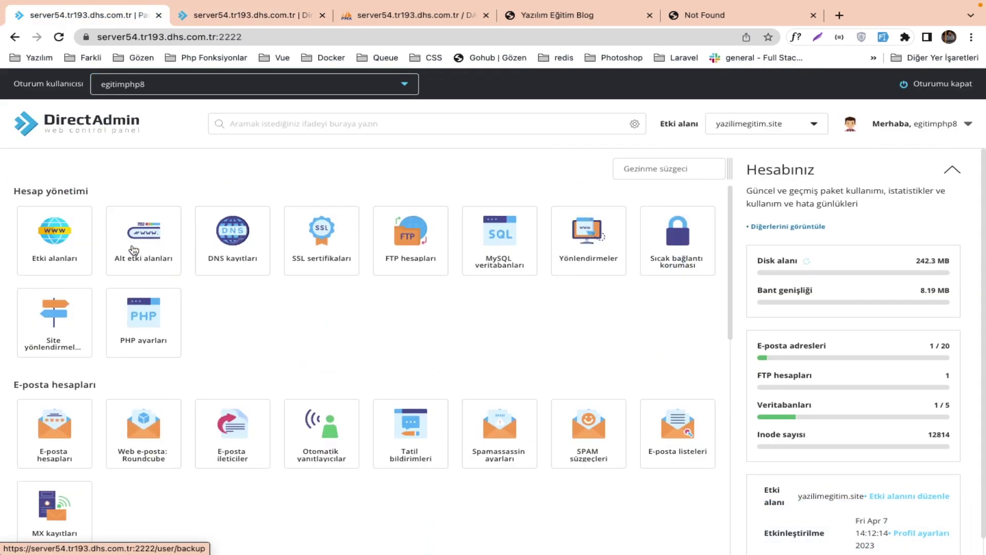
pyautogui.click(130, 232)
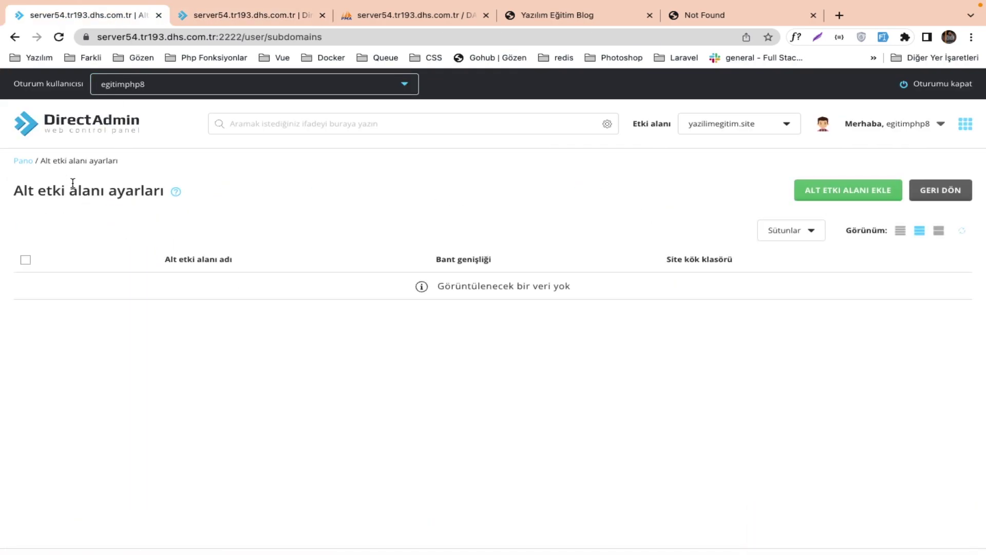
pyautogui.click(79, 137)
pyautogui.click(60, 247)
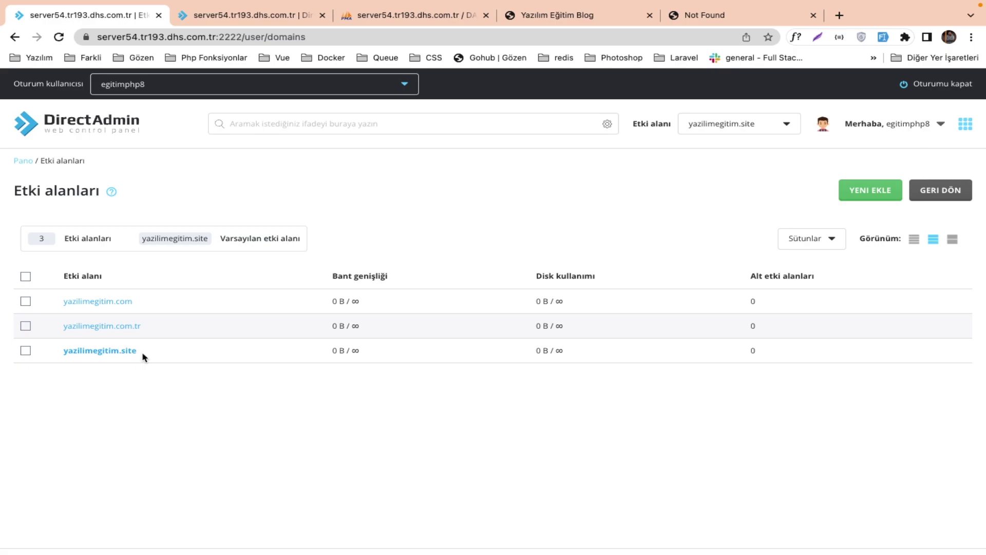
pyautogui.click(109, 126)
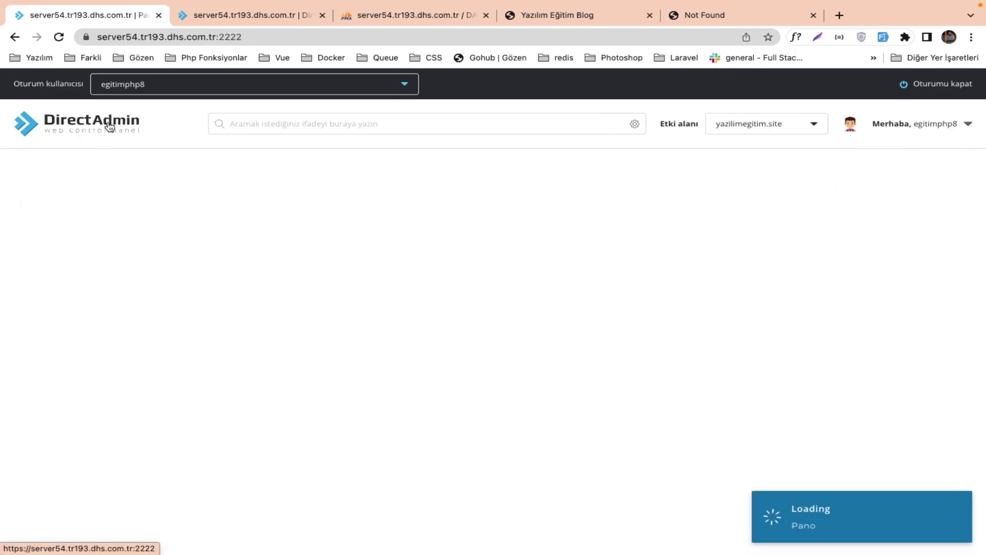
pyautogui.click(158, 235)
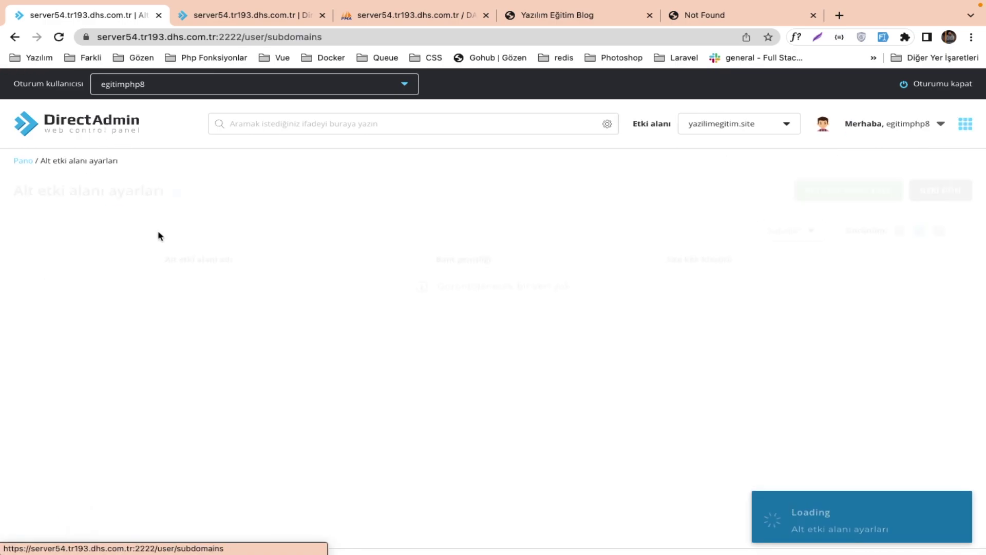
# Add the new subdomain under yazilimegitim.site and open its document-root editor.
pyautogui.click(802, 193)
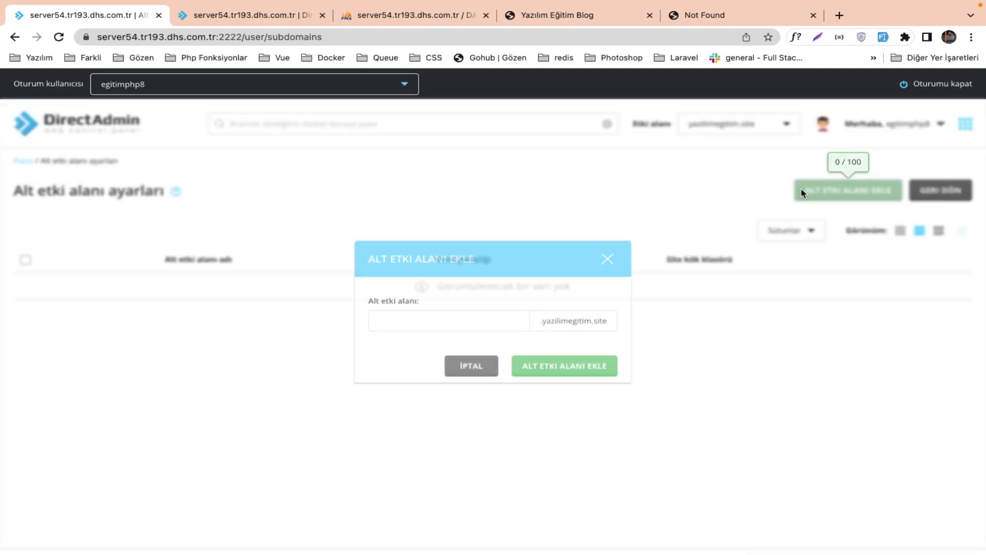
pyautogui.click(496, 313)
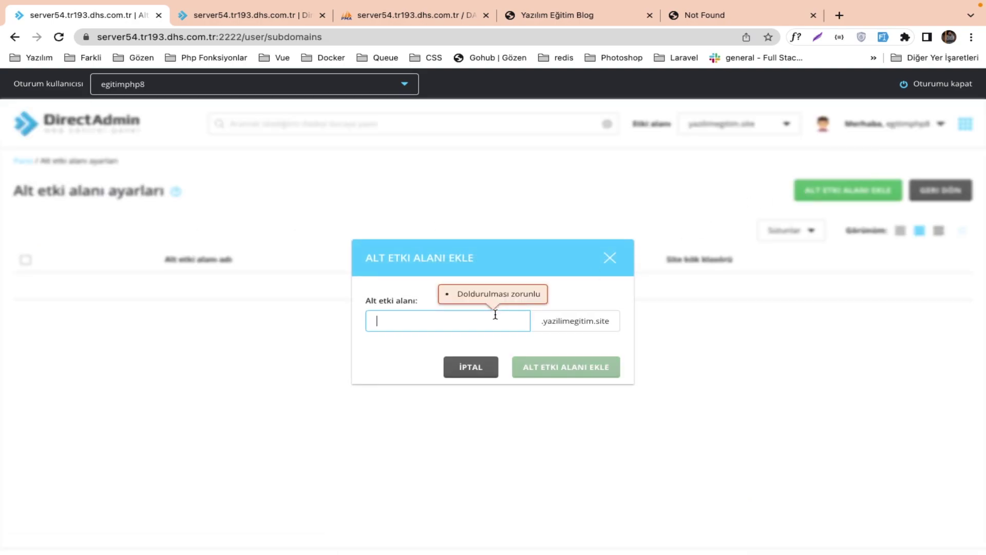
pyautogui.write('server')
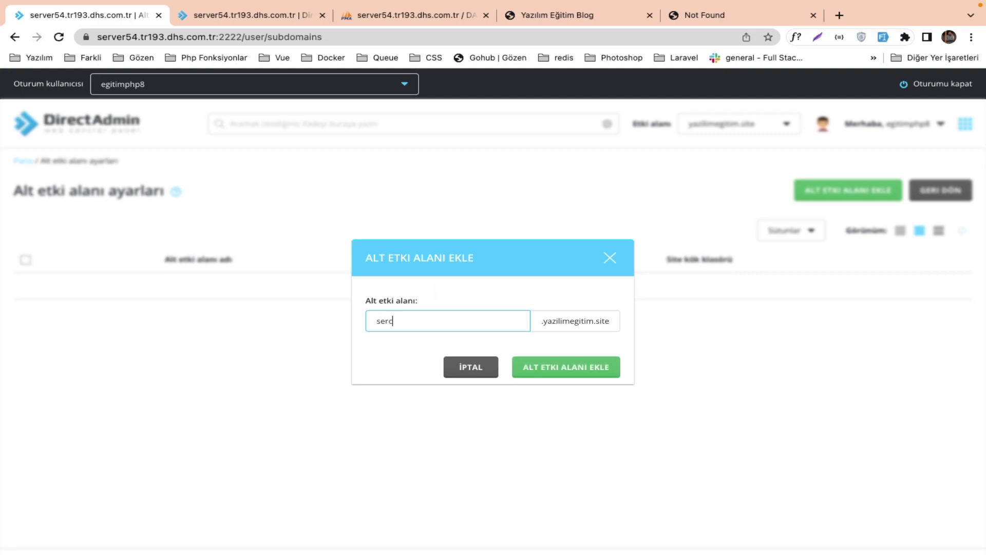
pyautogui.click(611, 375)
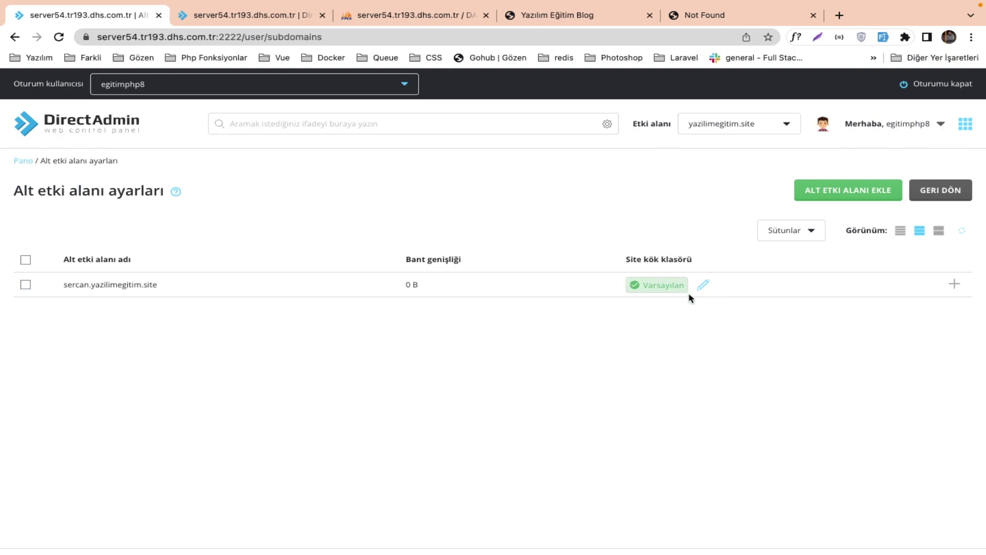
pyautogui.click(703, 286)
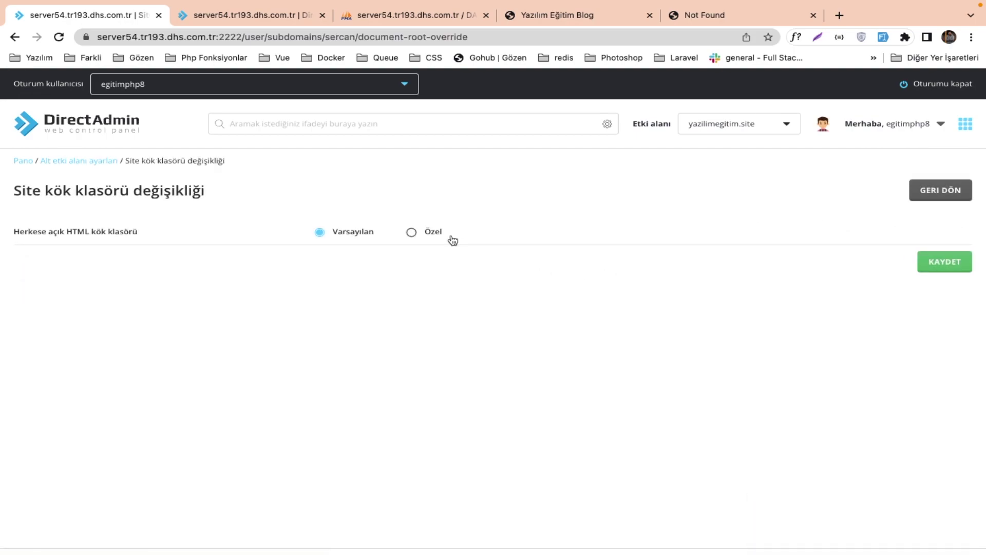
# Set the subdomain's custom document root to /domains/yazilimegitim.site/ and save it.
pyautogui.click(440, 232)
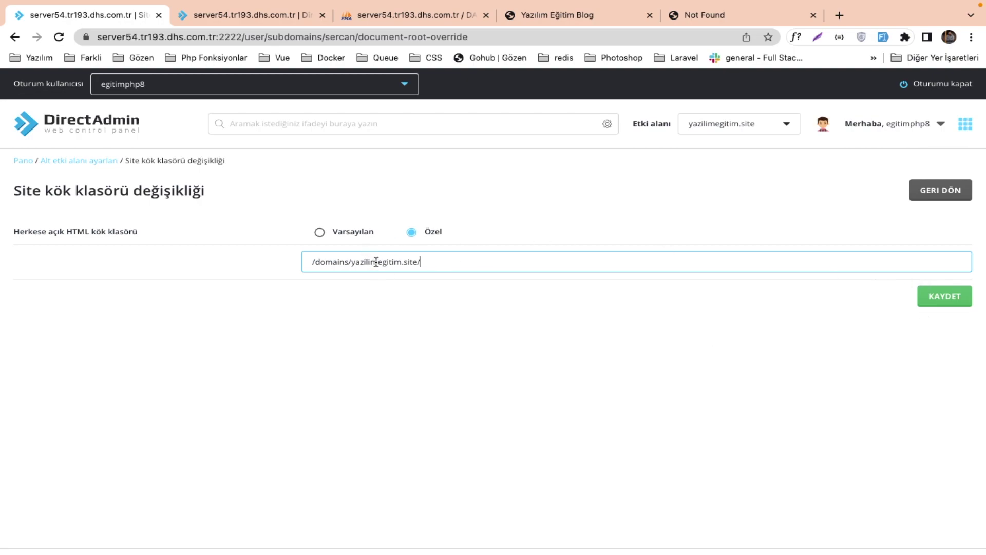
pyautogui.click(920, 291)
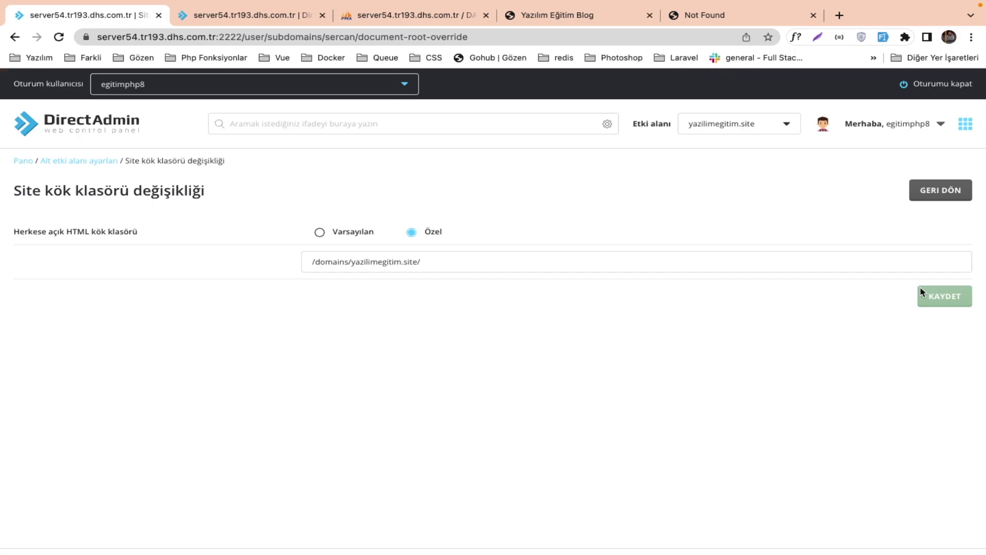
pyautogui.click(109, 120)
pyautogui.click(251, 17)
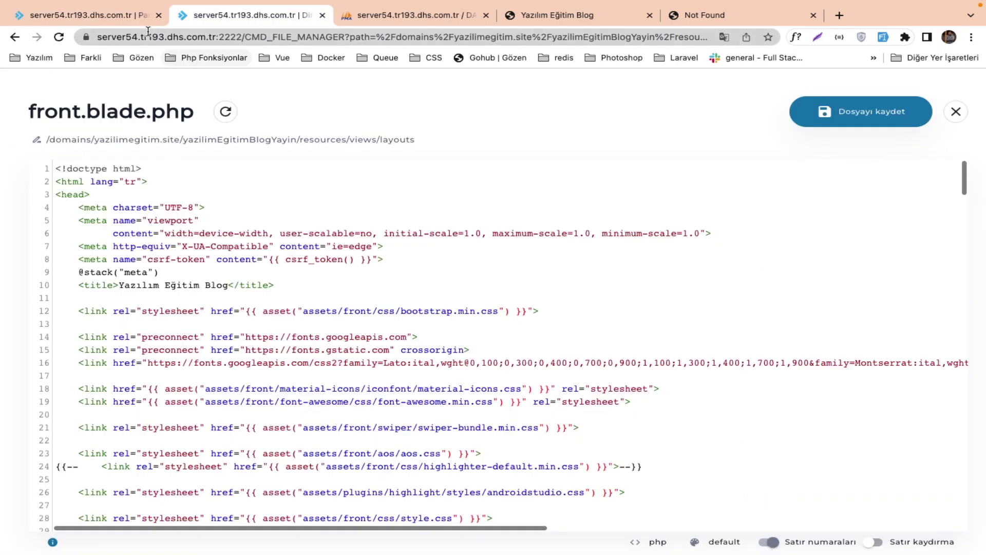
# Close the editor and browse to the yazilimegitim.site domain folder in File Manager.
pyautogui.click(927, 120)
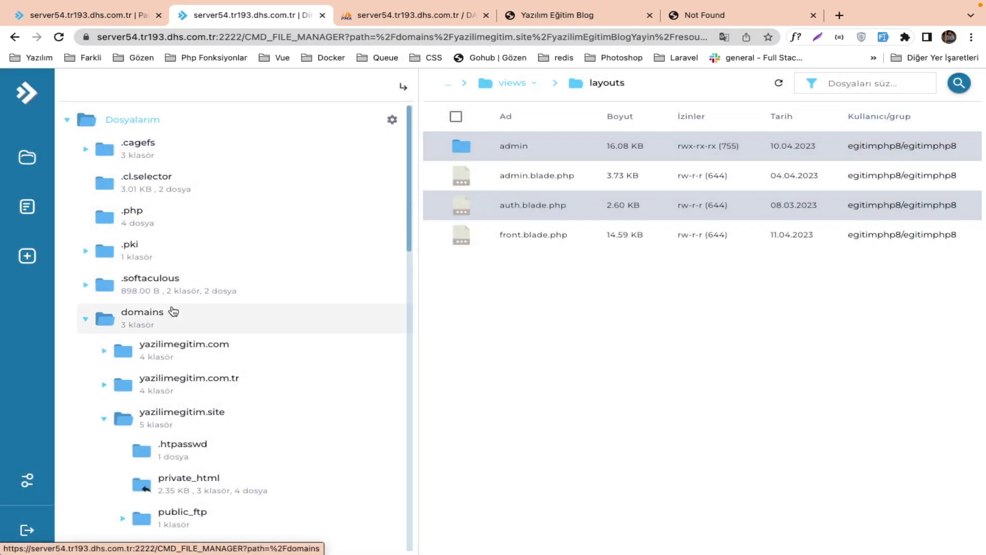
pyautogui.click(174, 311)
pyautogui.doubleClick(545, 205)
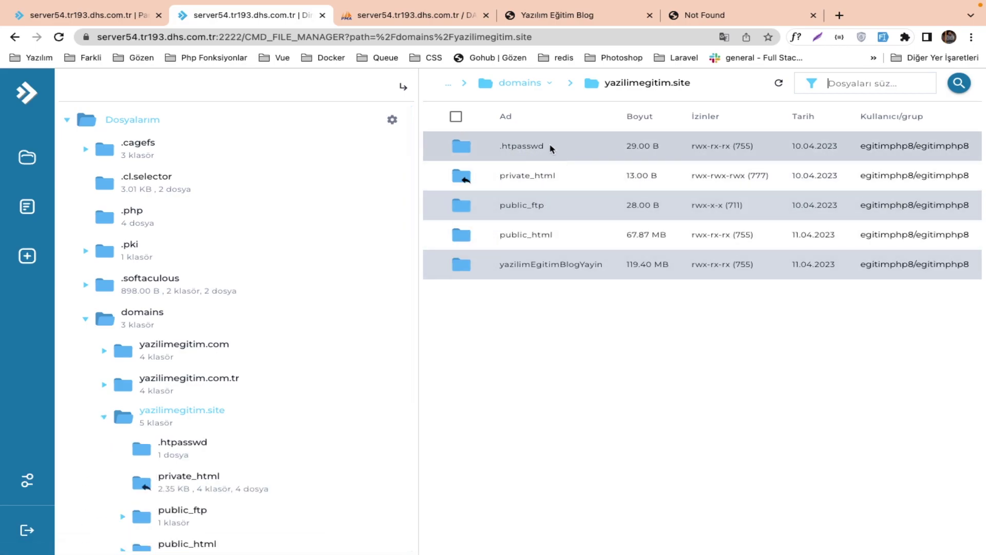
pyautogui.doubleClick(535, 234)
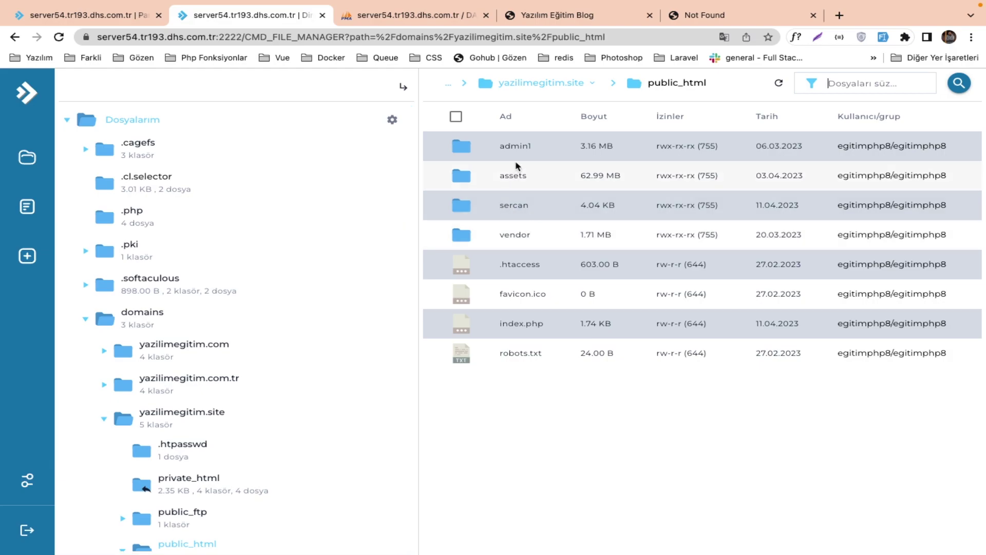
pyautogui.click(541, 83)
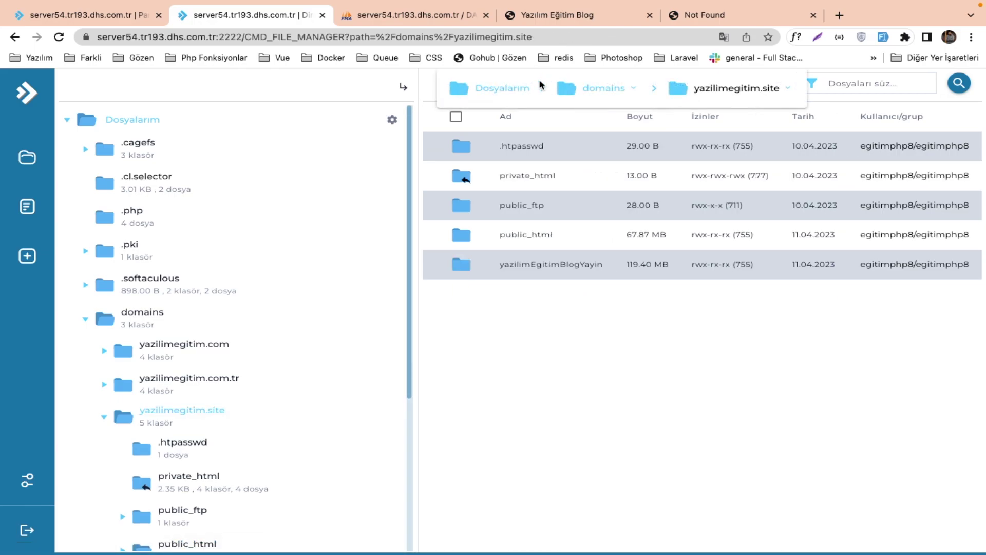
pyautogui.rightClick(543, 332)
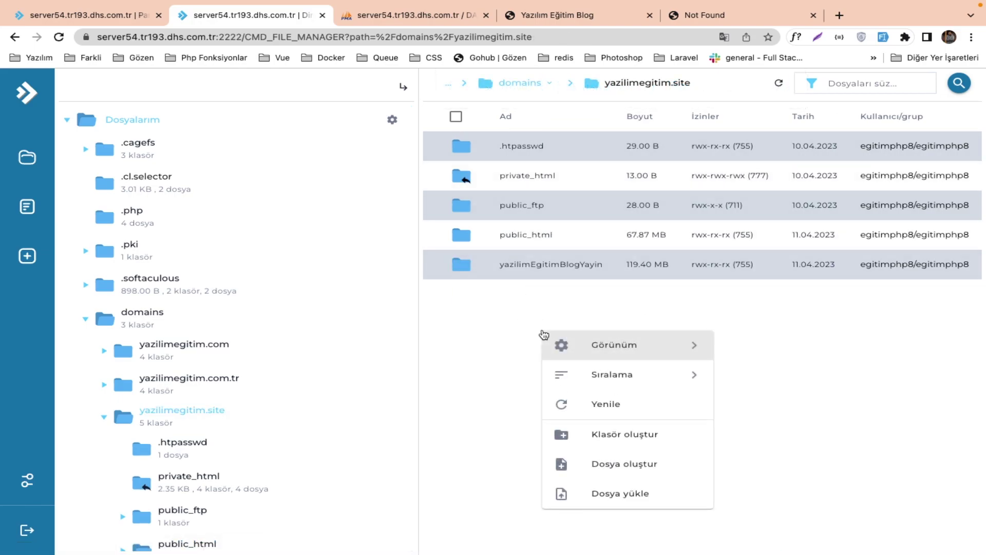
pyautogui.click(611, 494)
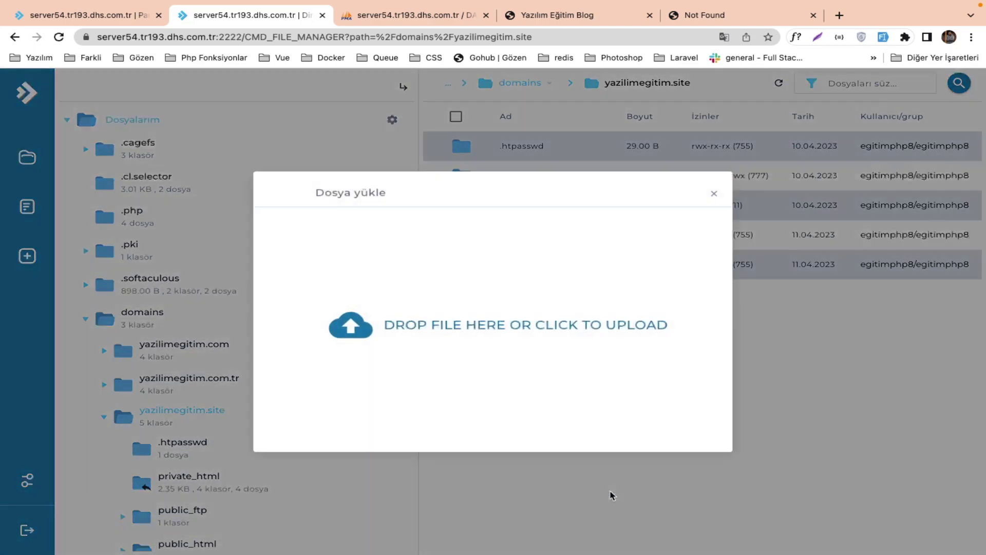
pyautogui.click(714, 194)
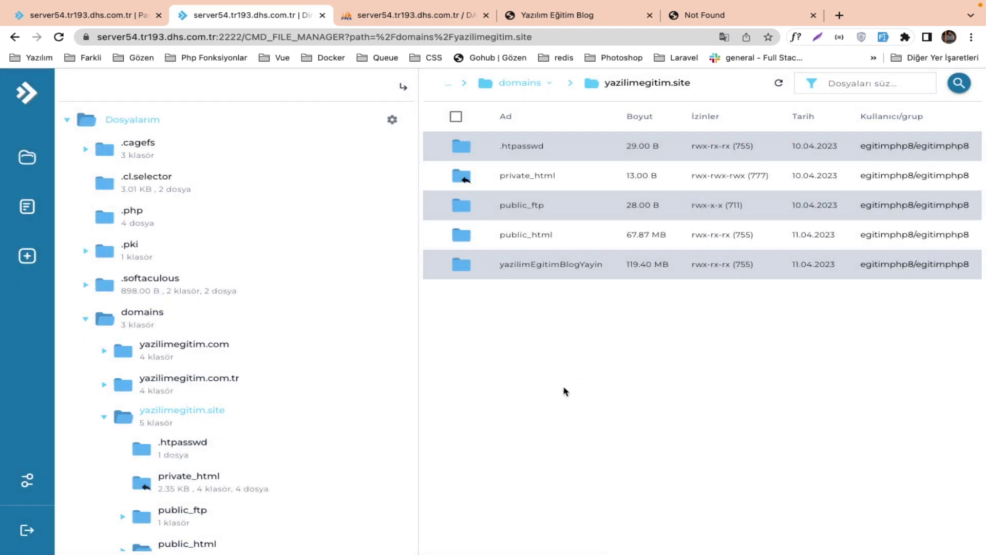
# Create an empty index.php file in the yazilimegitim.site folder.
pyautogui.rightClick(564, 392)
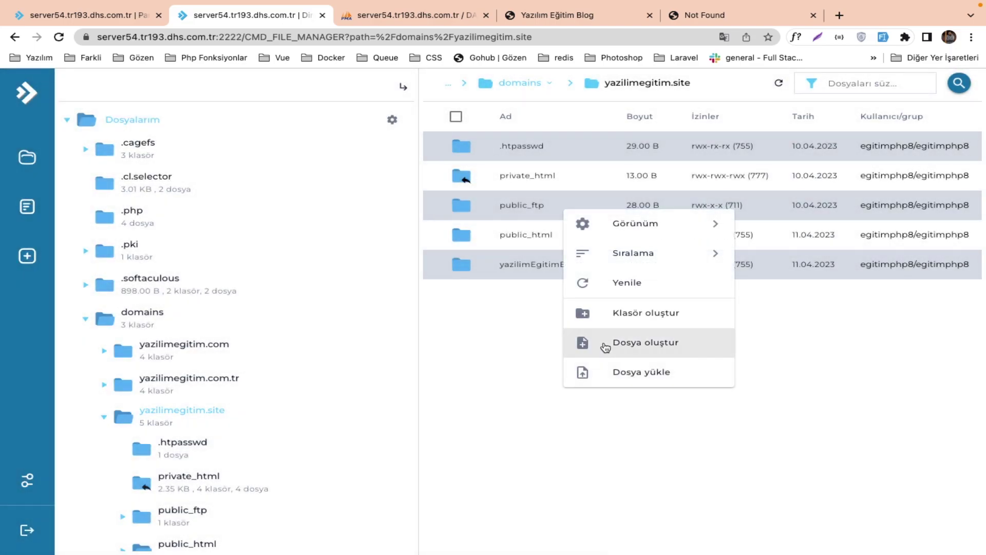
pyautogui.click(612, 343)
pyautogui.write('index.php')
pyautogui.press('Return')
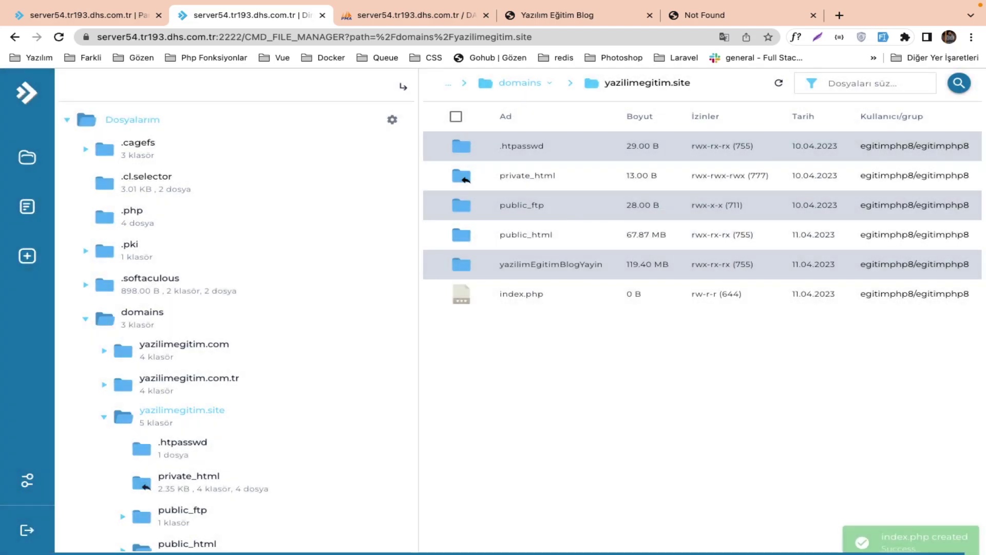
pyautogui.click(542, 293)
pyautogui.rightClick(543, 292)
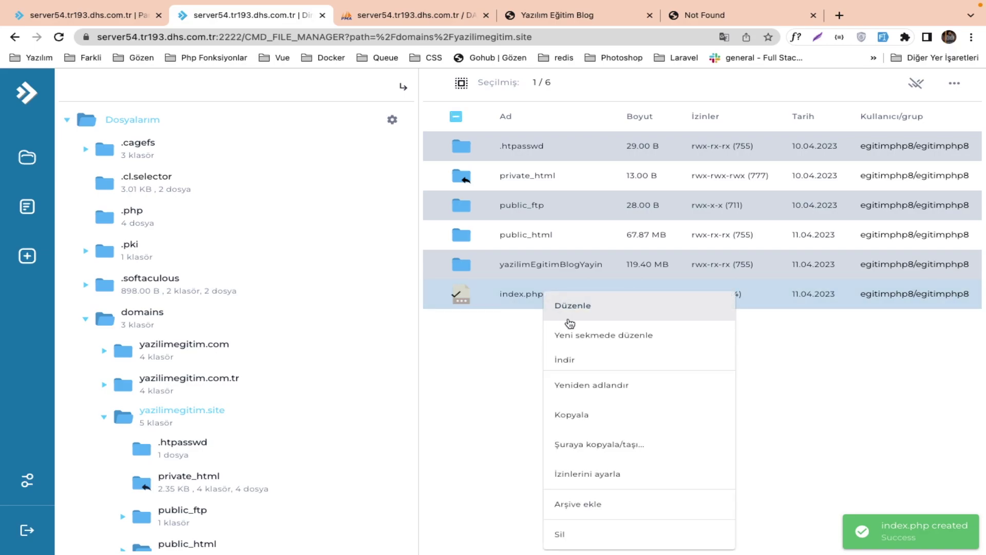
# Start index.php with <?php and a $targetFolder line built from $_SERVER['DOCUMENT_ROOT'].
pyautogui.click(587, 319)
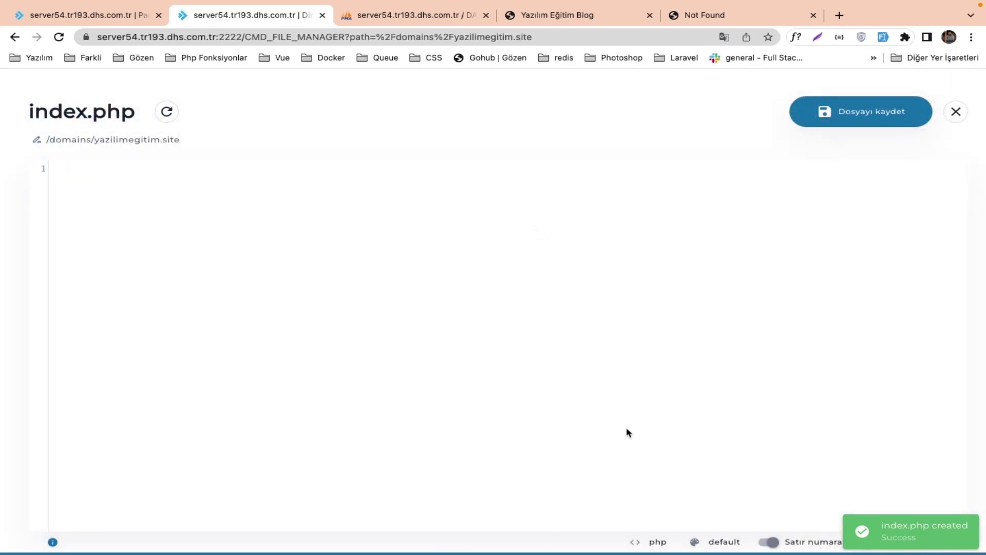
pyautogui.click(130, 188)
pyautogui.write('<?')
pyautogui.write('php  ')
pyautogui.write('$targ')
pyautogui.write('Folder')
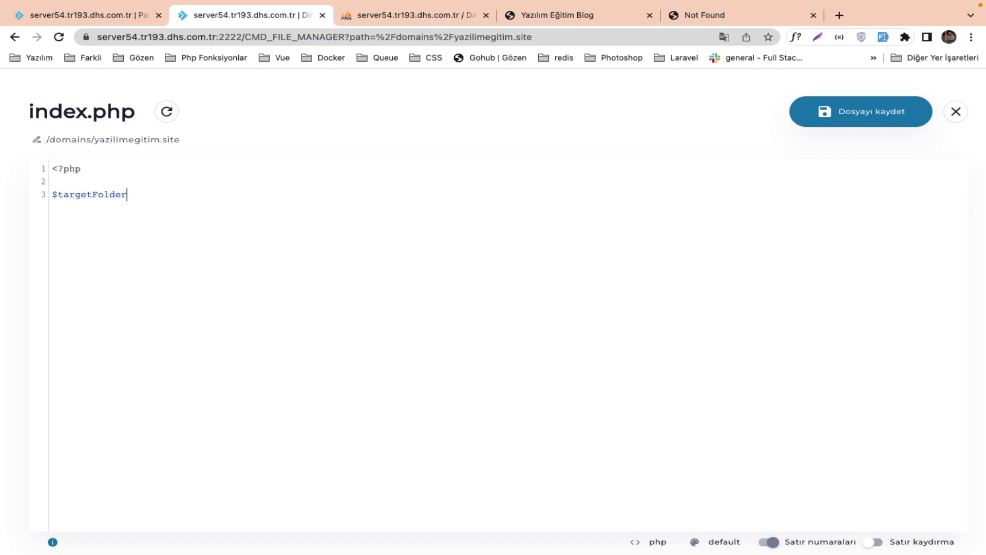
pyautogui.write('= "')
pyautogui.write('$_SERVER')
pyautogui.write('D')
pyautogui.write('OCUMENT_')
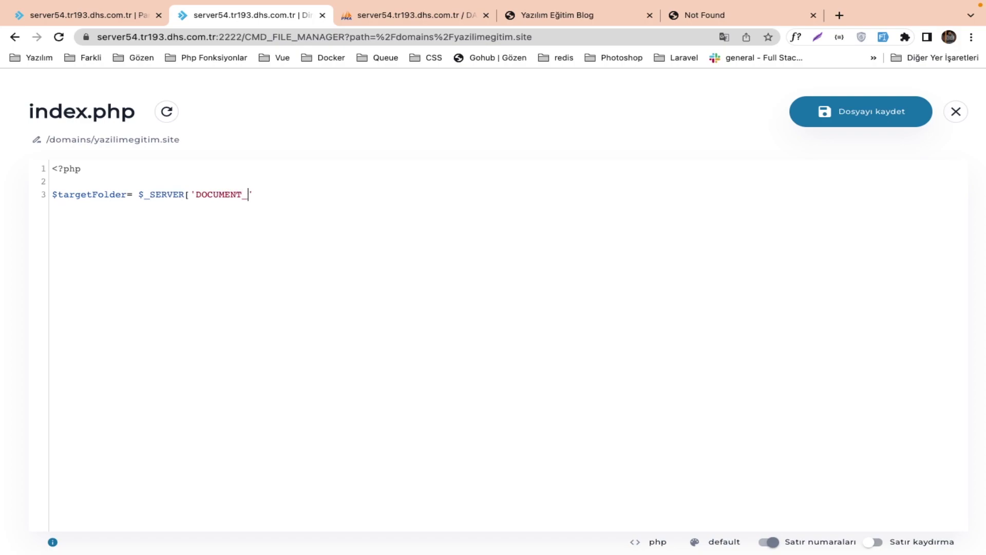
pyautogui.write('ROOY')
pyautogui.press('BackSpace')
pyautogui.write("T']")
pyautogui.press('Right')
pyautogui.press('Right')
pyautogui.click(46, 8)
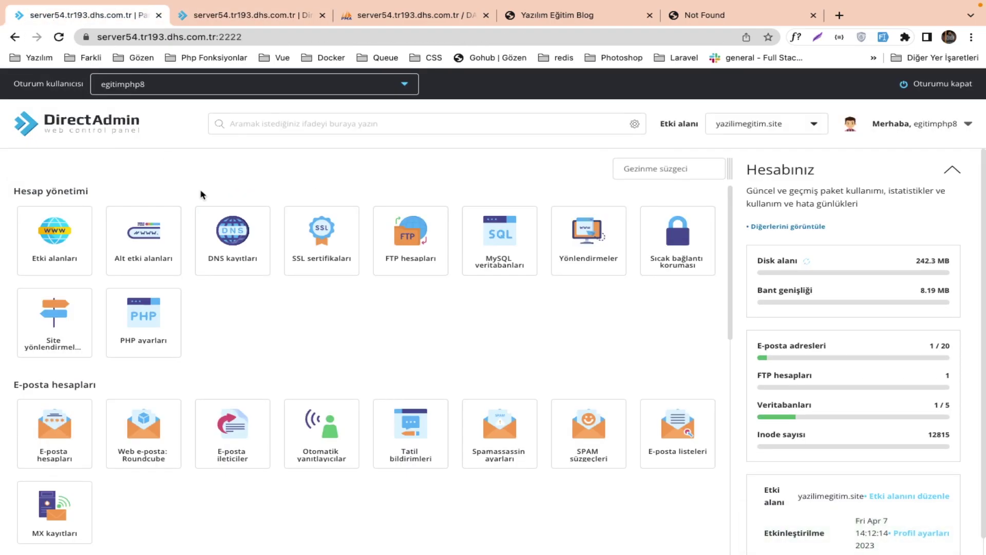
# Open a second file manager and browse into domains > yazilimegitim.site.
pyautogui.scroll(-5, 126, 315)
pyautogui.scroll(-4, 106, 452)
pyautogui.click(75, 452)
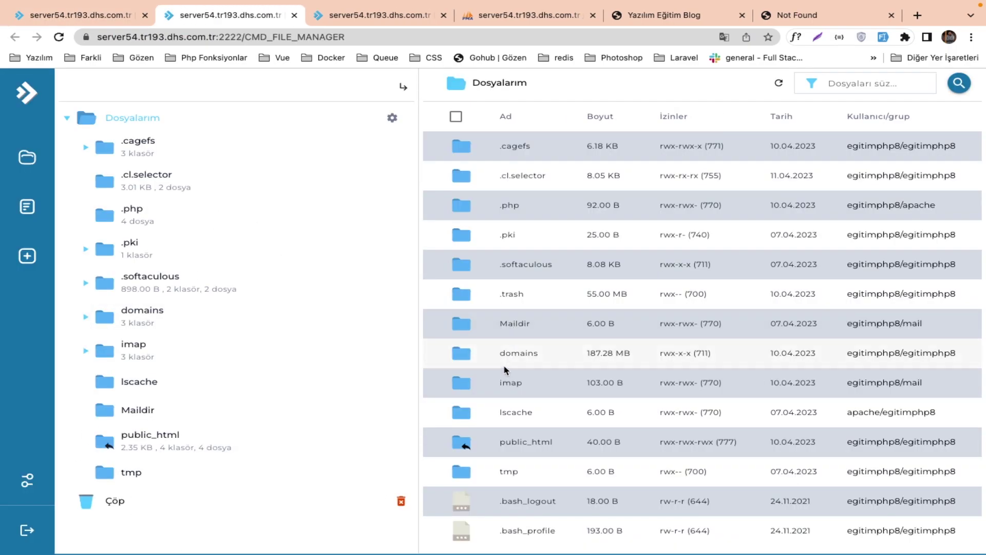
pyautogui.click(504, 369)
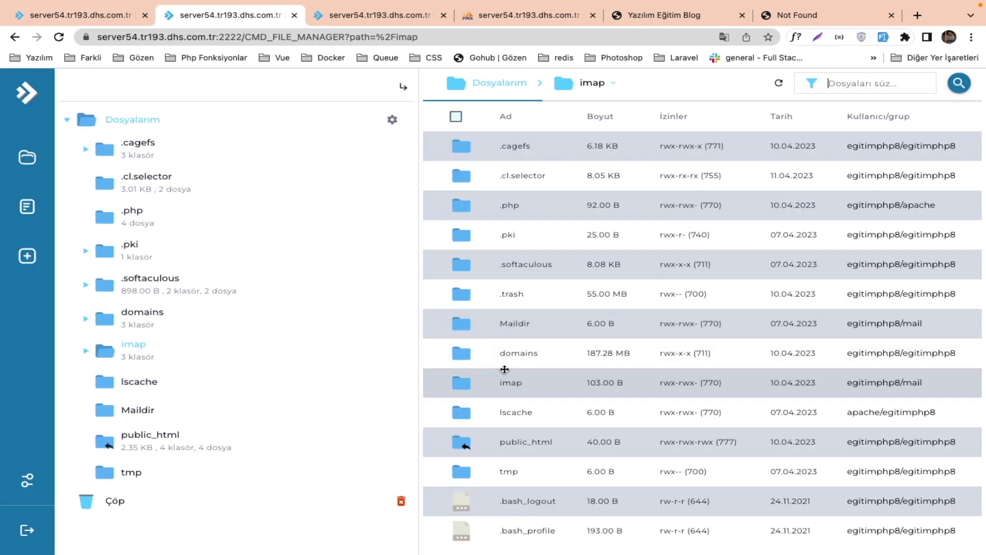
pyautogui.click(512, 86)
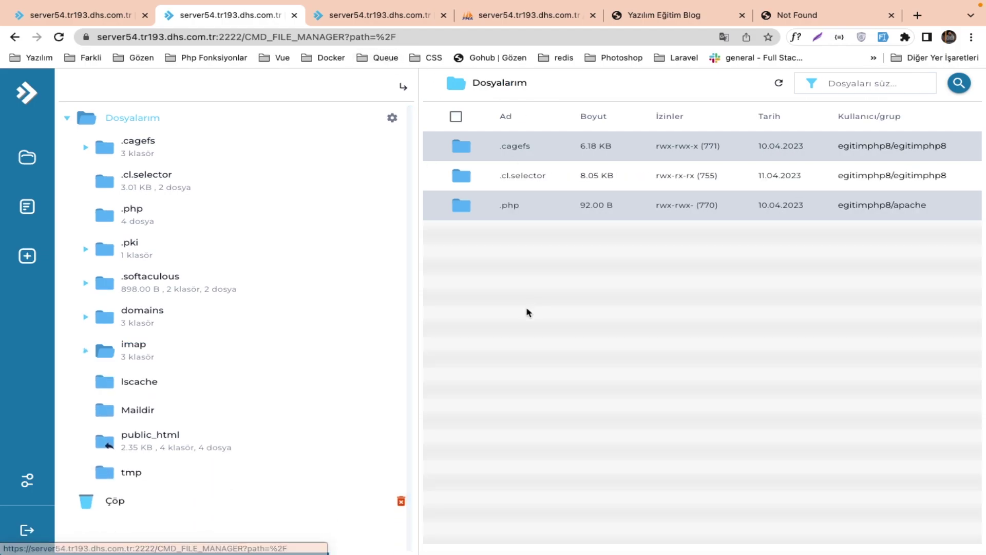
pyautogui.click(505, 348)
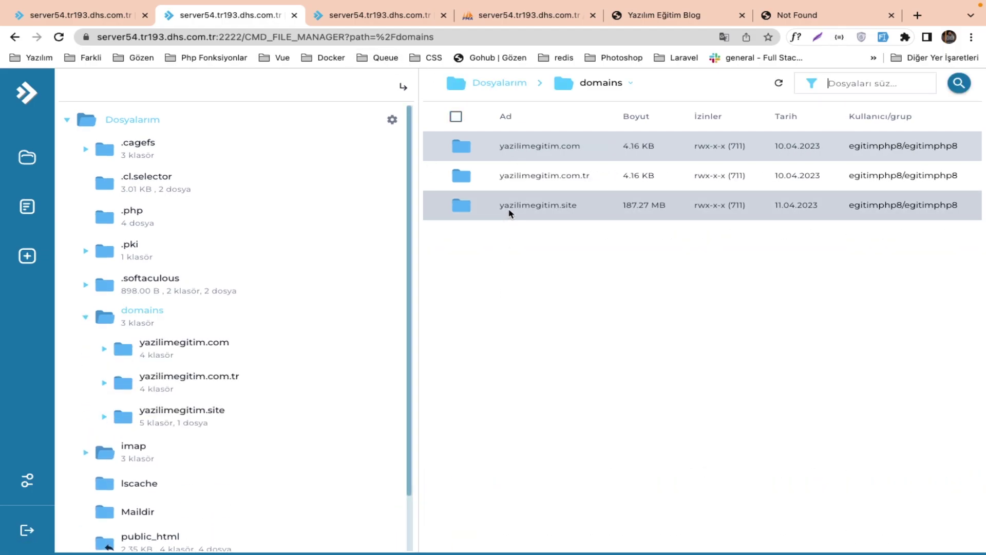
pyautogui.click(510, 213)
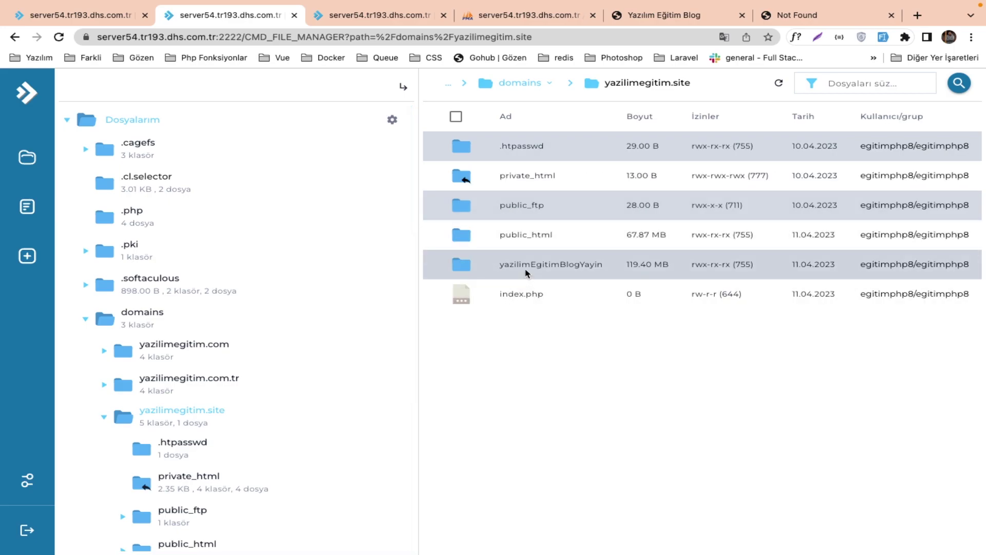
# Change the $targetFolder path on line 3 to "/yazilimEgitimBlogYayin/storage/app/public".
pyautogui.click(386, 22)
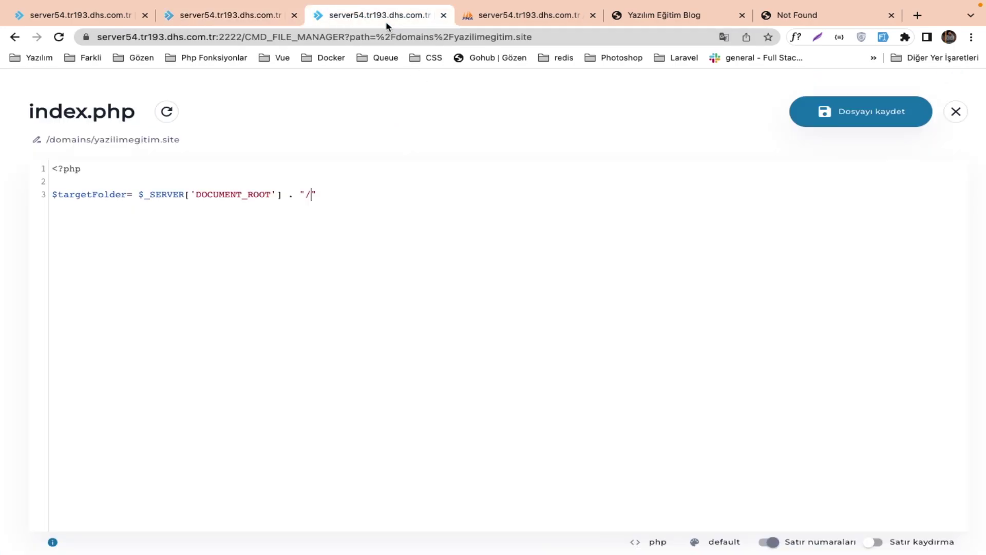
pyautogui.click(307, 195)
pyautogui.write('yazilimEgitimBlogYayin')
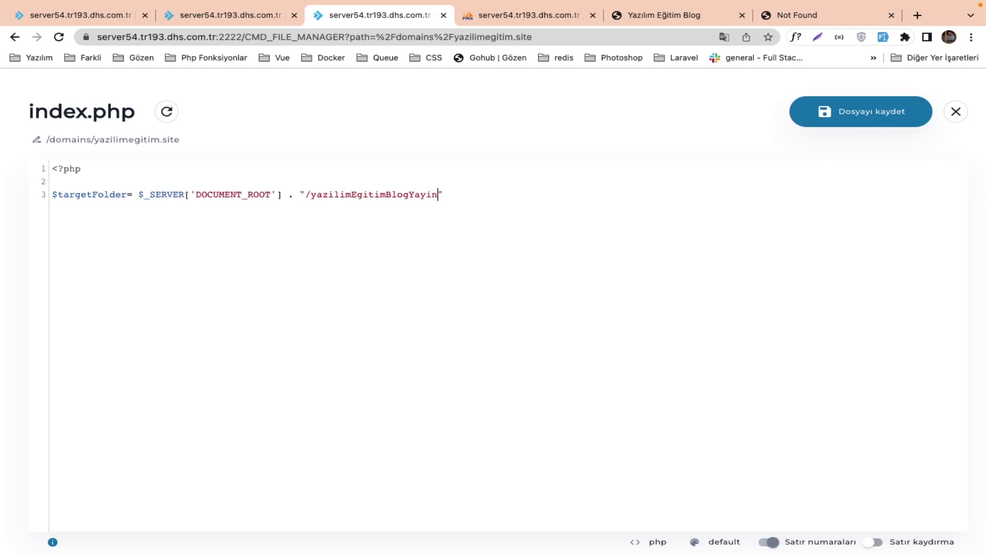
pyautogui.hotkey('ctrl', 'z')
pyautogui.hotkey('ctrl', 'z')
pyautogui.hotkey('ctrl', 'z')
pyautogui.hotkey('ctrl', 'shift', 'z')
pyautogui.hotkey('ctrl', 'shift', 'z')
pyautogui.hotkey('ctrl', 'shift', 'z')
pyautogui.write('/storage/app/public')
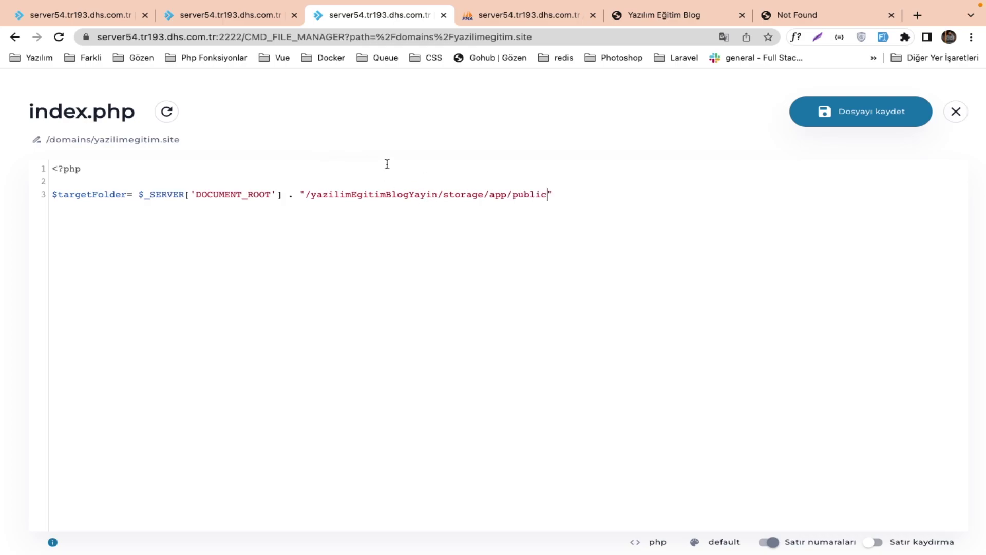
pyautogui.click(246, 15)
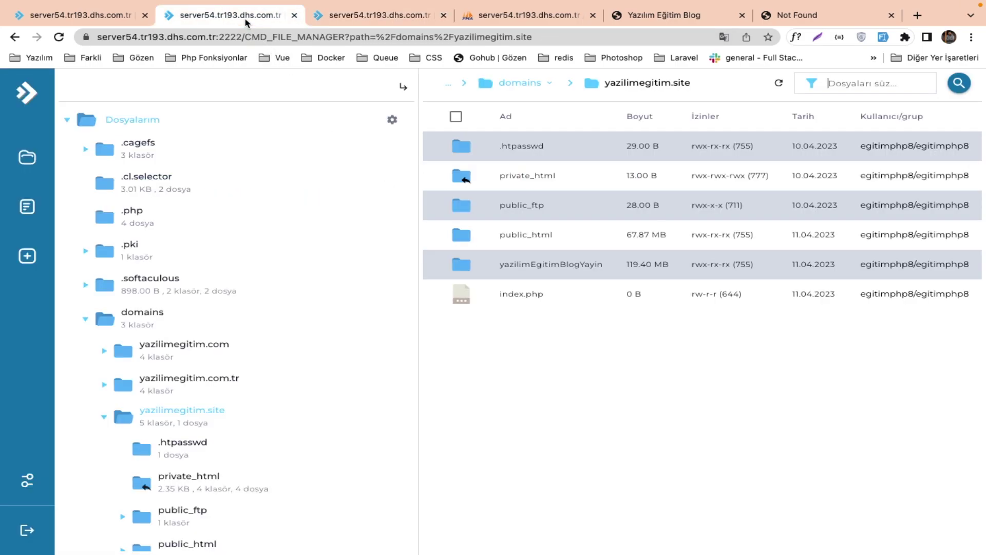
pyautogui.doubleClick(497, 264)
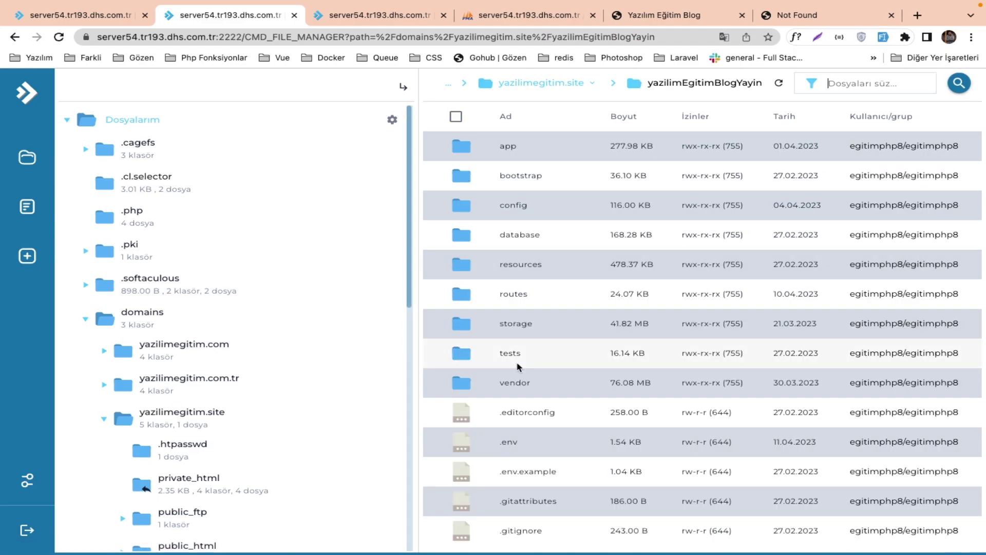
pyautogui.doubleClick(516, 329)
pyautogui.click(501, 152)
pyautogui.doubleClick(500, 149)
pyautogui.doubleClick(504, 148)
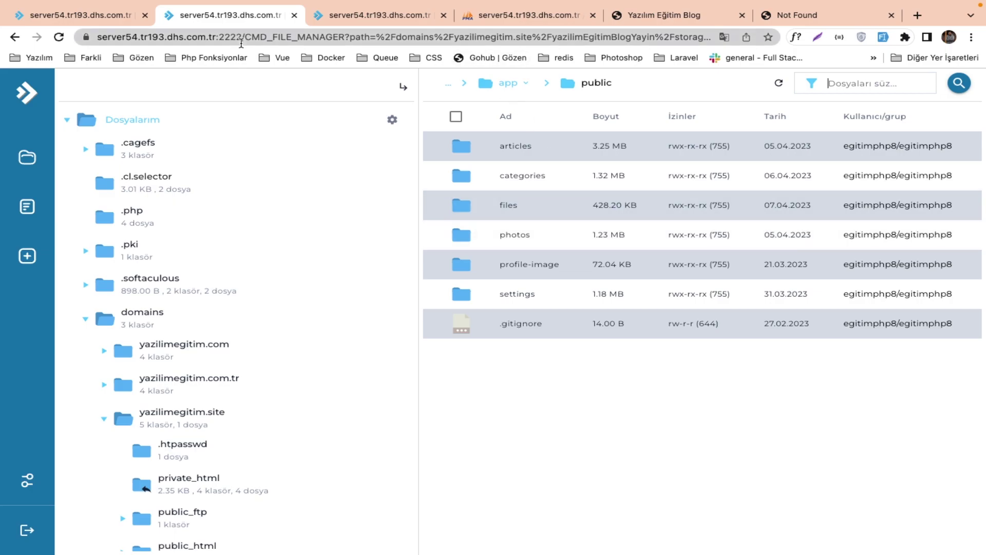
pyautogui.click(122, 24)
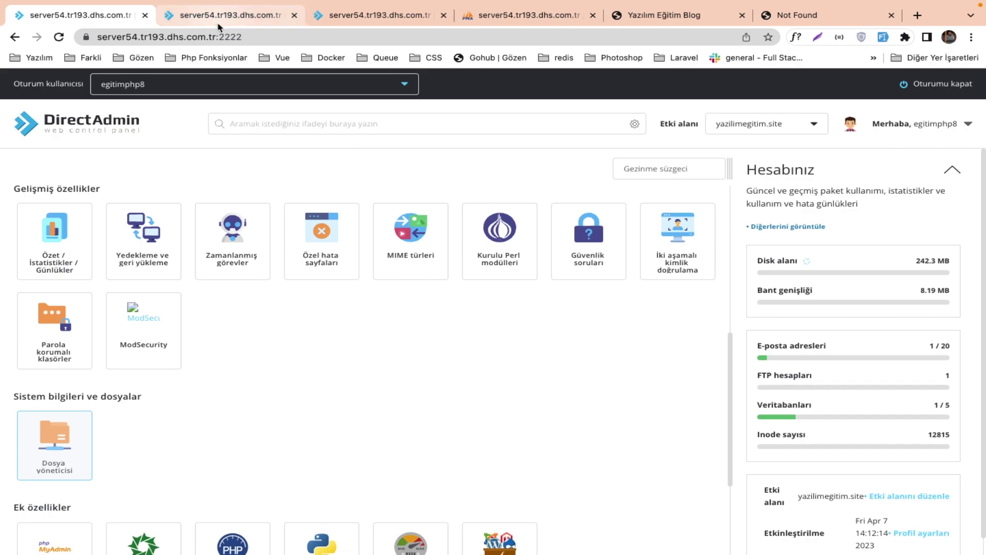
pyautogui.click(226, 15)
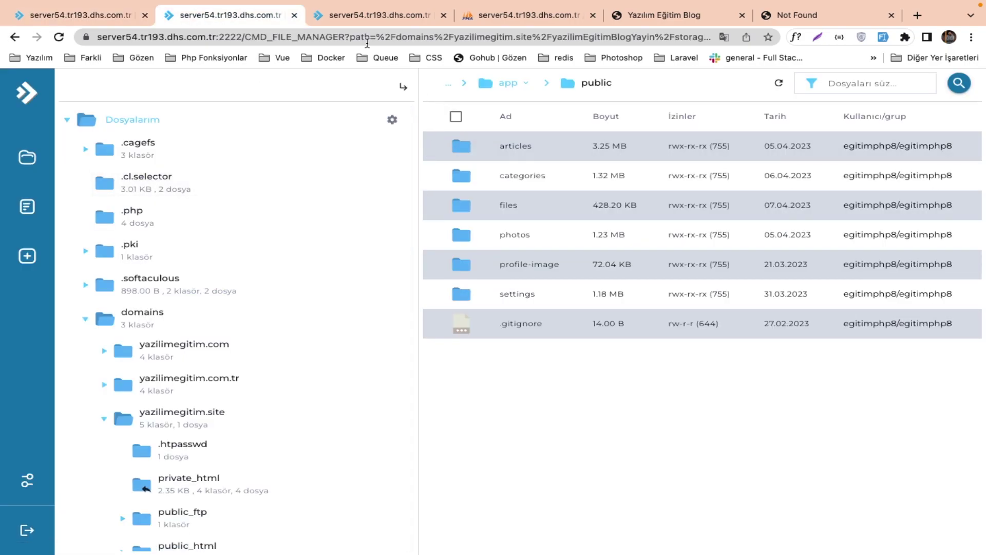
pyautogui.click(376, 21)
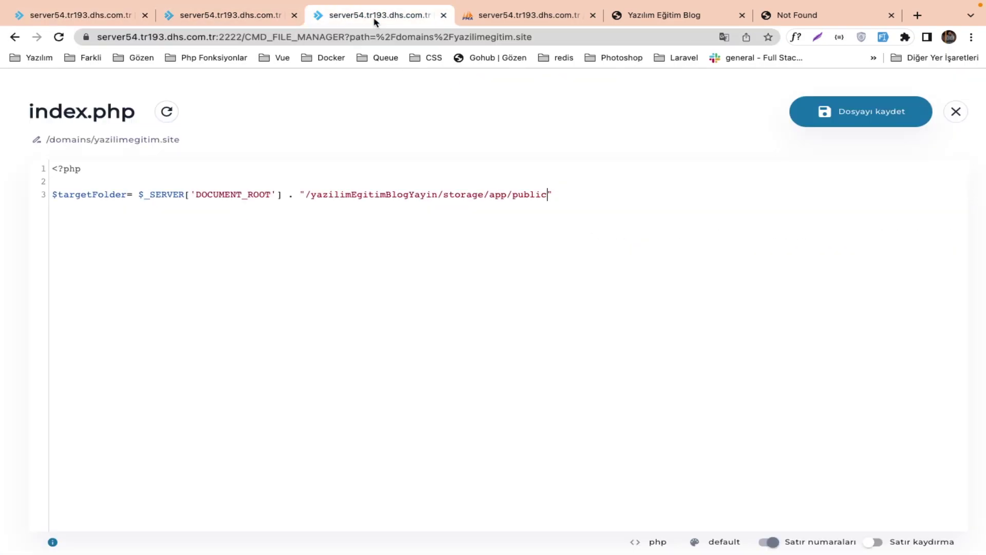
# Terminate the $targetFolder statement on line 3 with a semicolon.
pyautogui.click(579, 195)
pyautogui.write(';')
pyautogui.moveTo(228, 191); pyautogui.dragTo(535, 194)
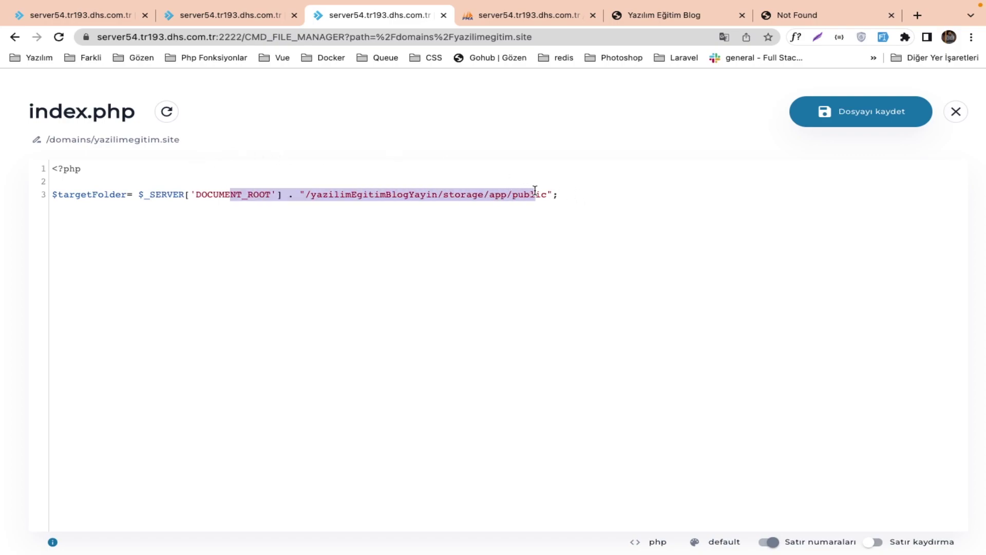
pyautogui.click(586, 191)
# Start line 4 as $linkPath = $_SERVER['DOCUMENT_ROOT'] . "/, copying the root expression from line 3.
pyautogui.press('Return')
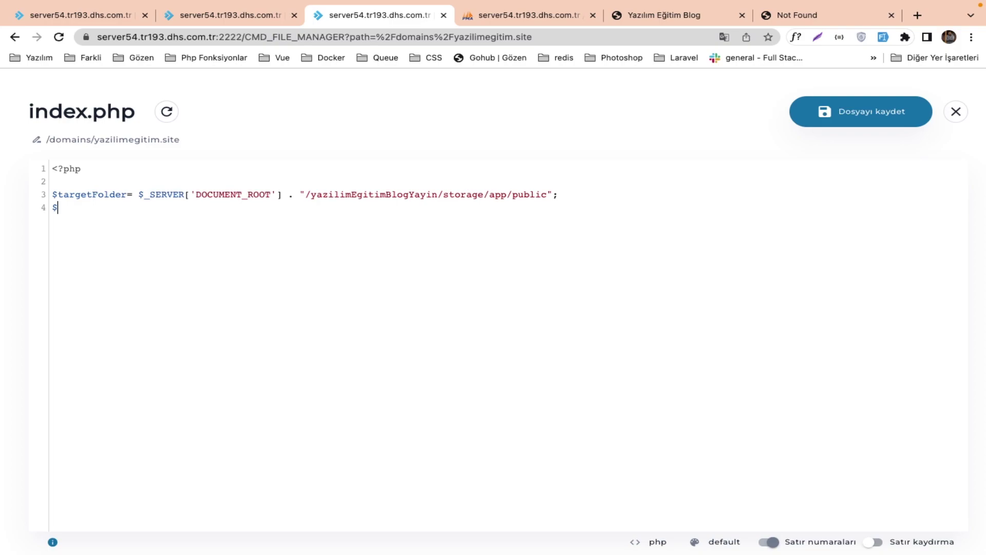
pyautogui.write('$linkPath =')
pyautogui.moveTo(282, 194); pyautogui.dragTo(136, 195)
pyautogui.hotkey('ctrl', 'c')
pyautogui.click(136, 206)
pyautogui.hotkey('ctrl', 'v')
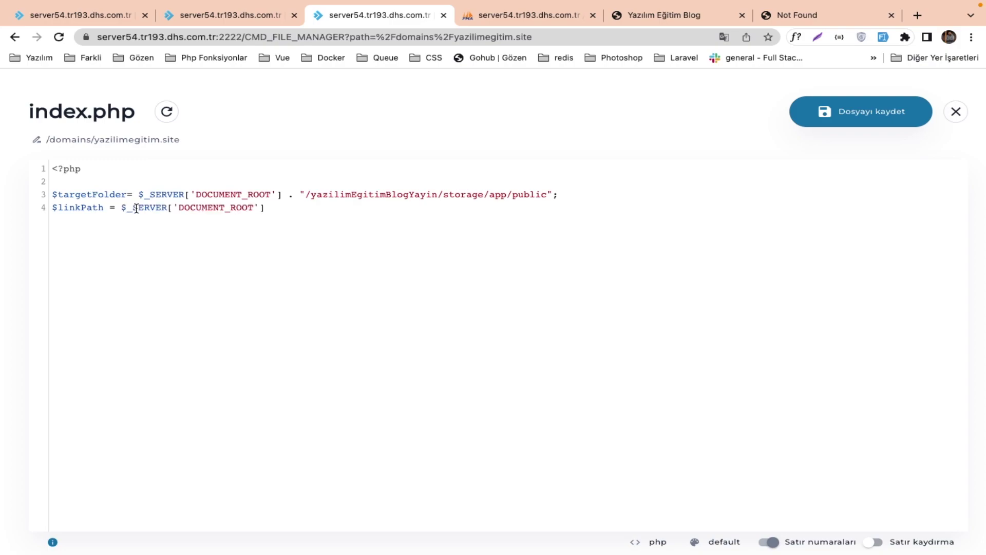
pyautogui.write('. "/";')
# Check the public_html folder inside yazilimegitim.site in the file manager.
pyautogui.click(224, 15)
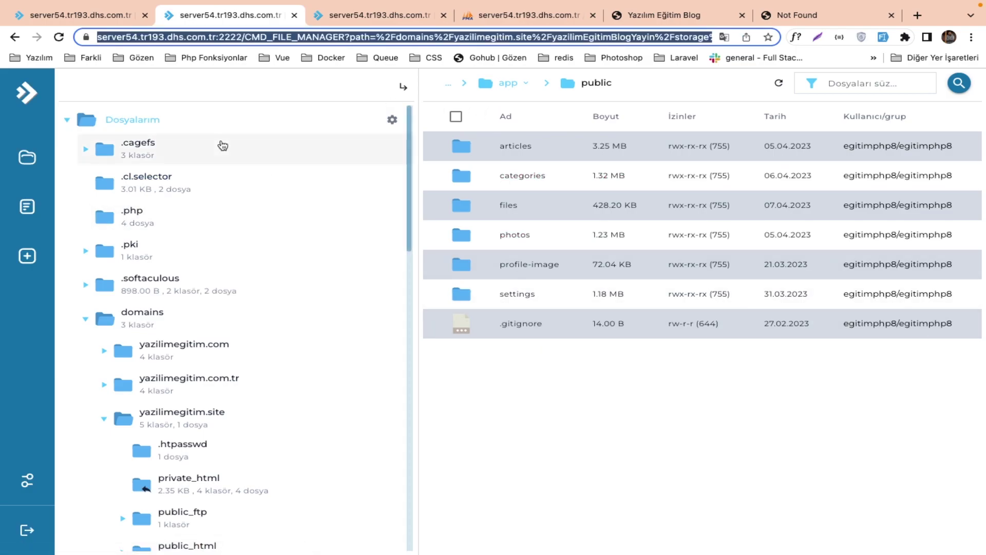
pyautogui.click(212, 411)
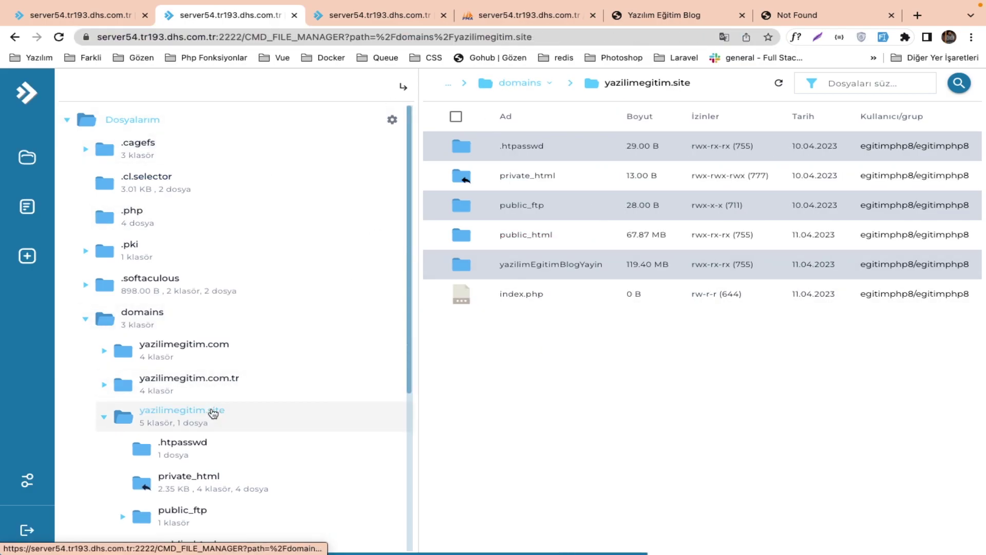
pyautogui.doubleClick(534, 239)
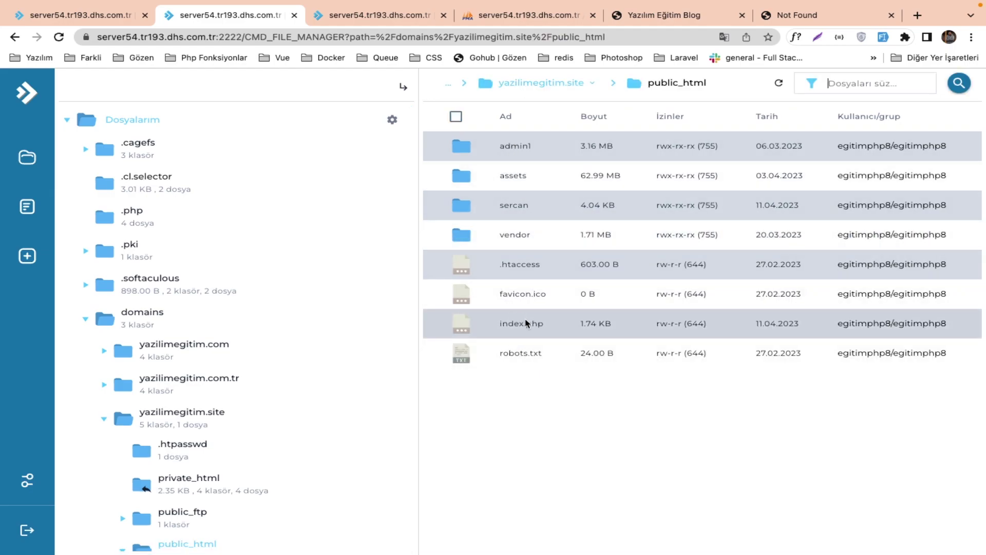
# Complete the $linkPath path as "/public_html/storage" on line 4.
pyautogui.click(401, 26)
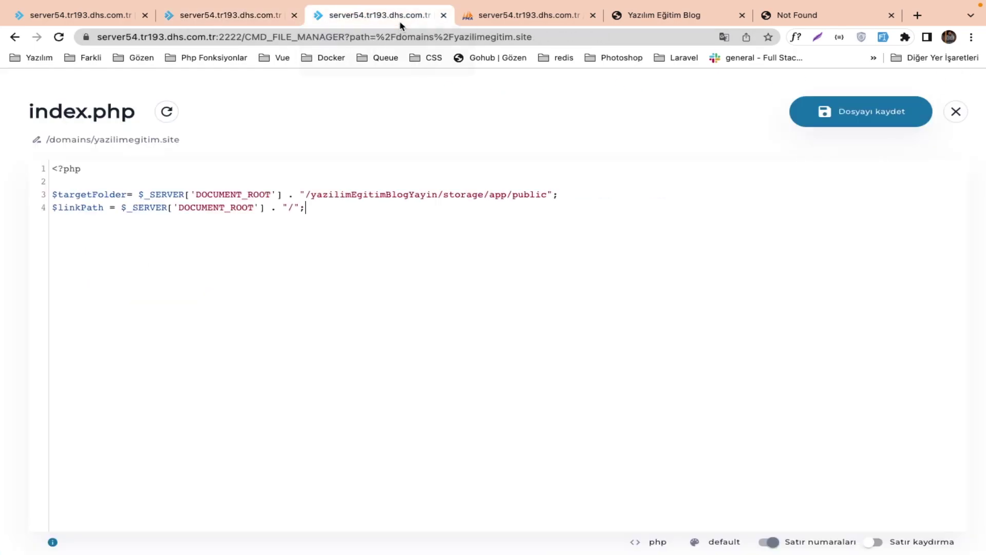
pyautogui.write('publş')
pyautogui.press('BackSpace')
pyautogui.write('ic_html/storage')
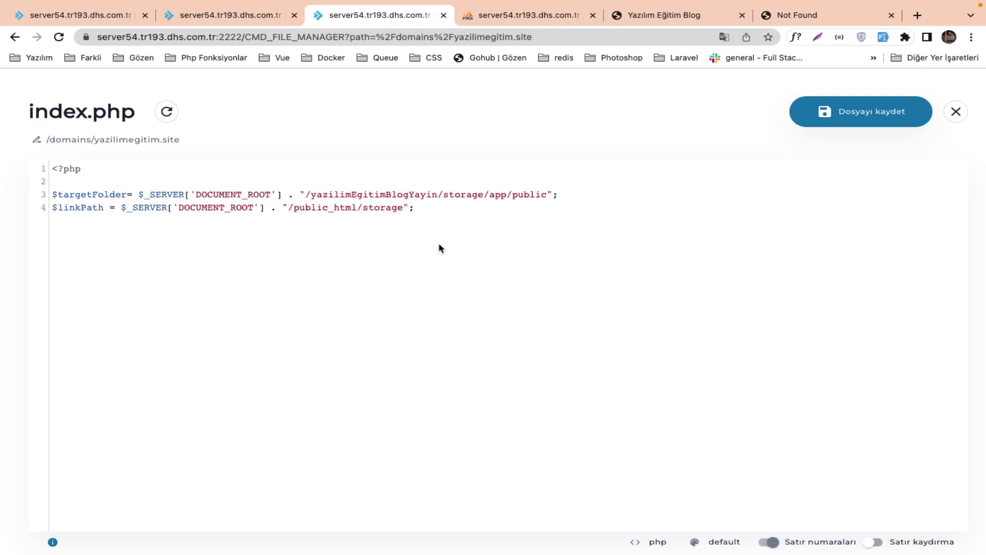
pyautogui.click(488, 16)
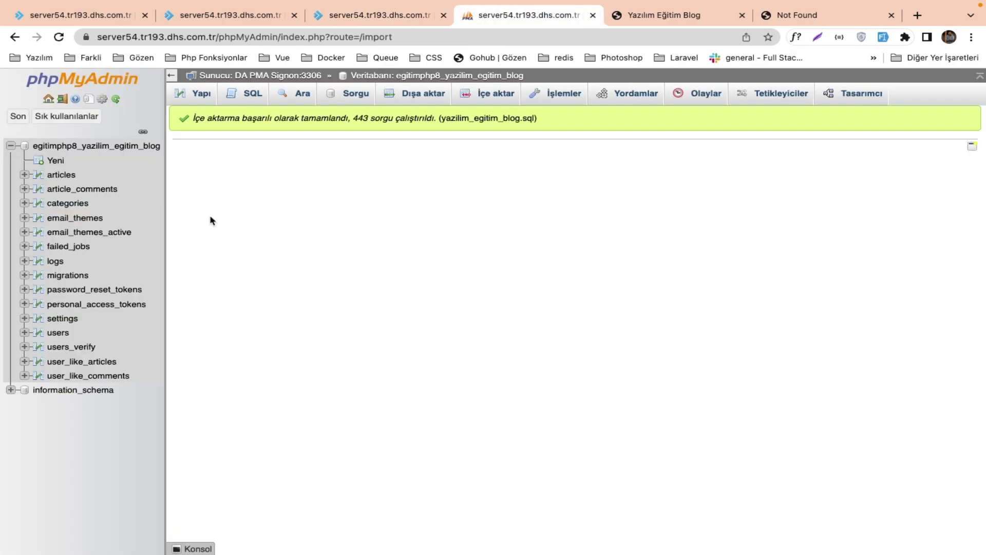
# Browse the settings table and scroll right to its storage/settings/ default image columns.
pyautogui.click(72, 320)
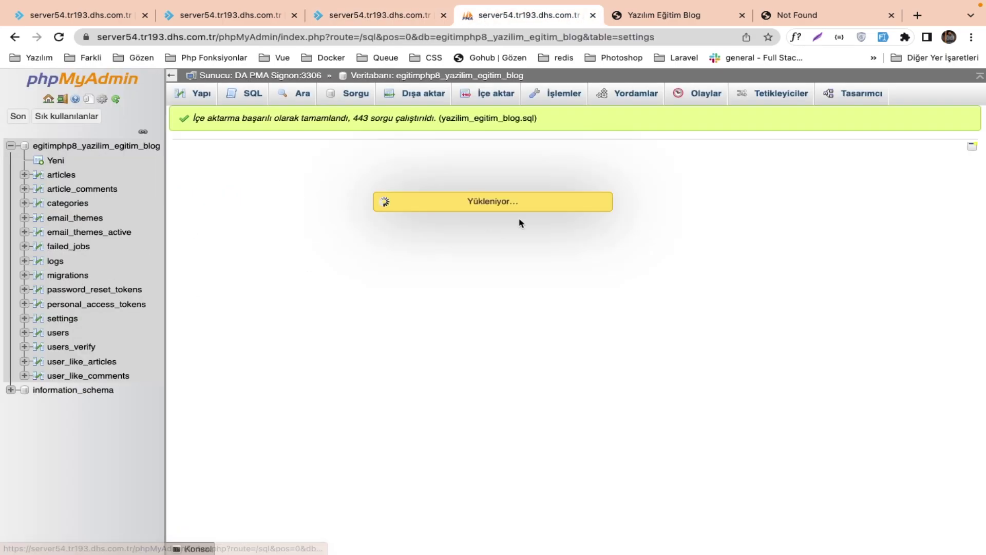
pyautogui.hscroll(10, 522, 223)
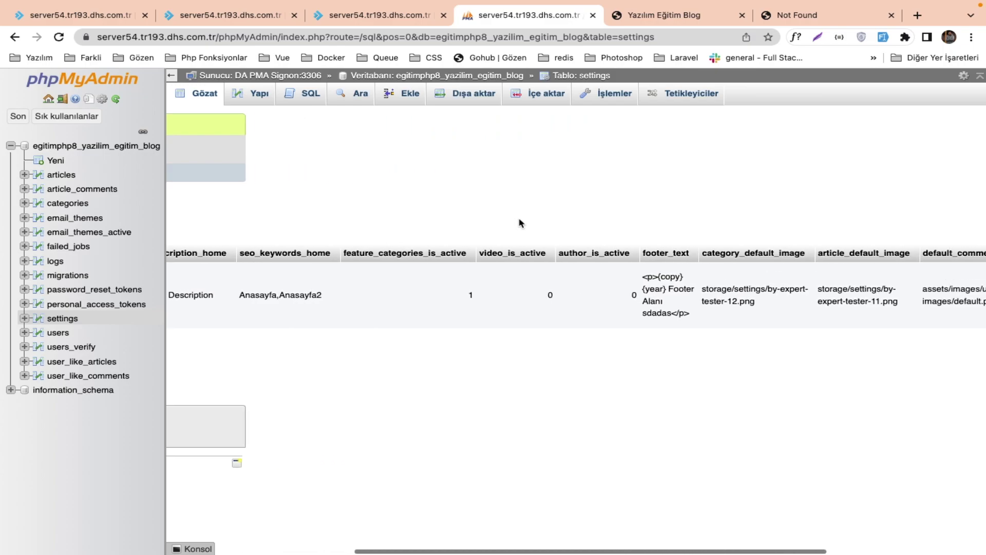
pyautogui.hscroll(3, 671, 292)
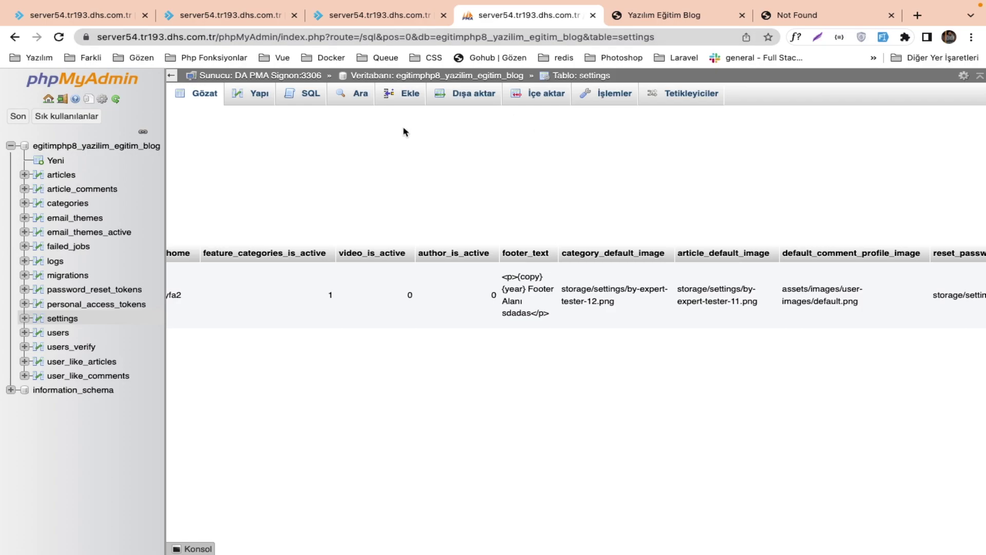
pyautogui.hotkey('ctrl', 'Right')
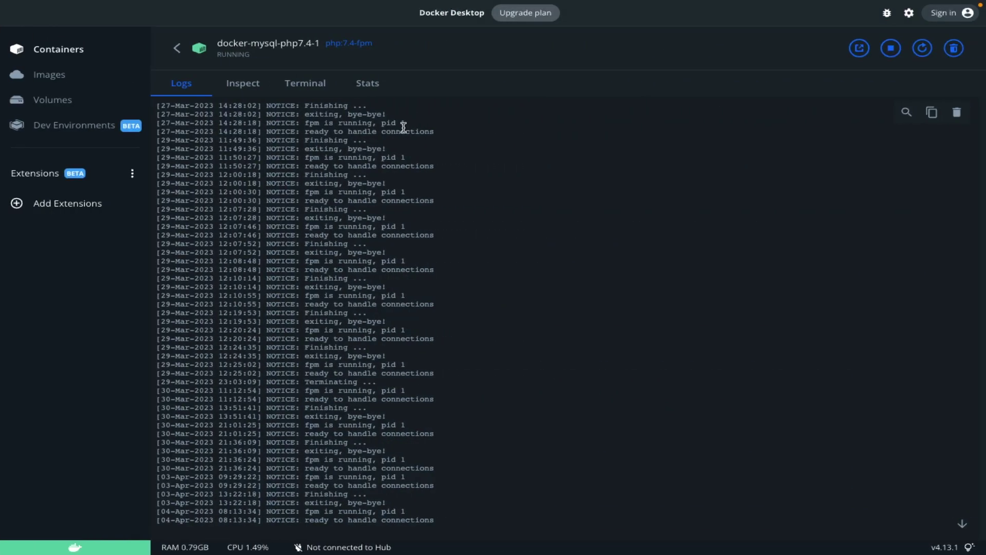
pyautogui.hotkey('ctrl', 'Left')
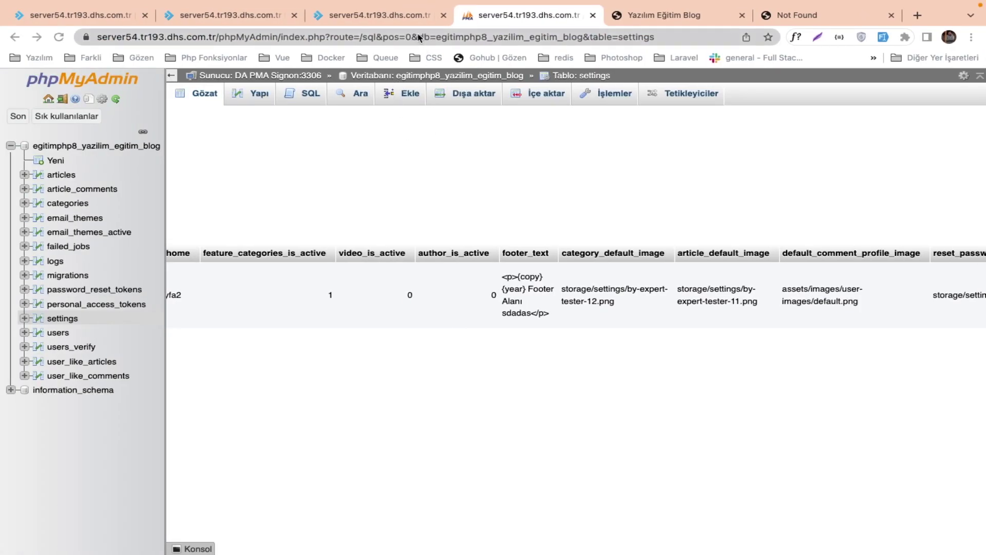
# Add an unlink($linkPath); line below the $linkPath definition.
pyautogui.click(396, 21)
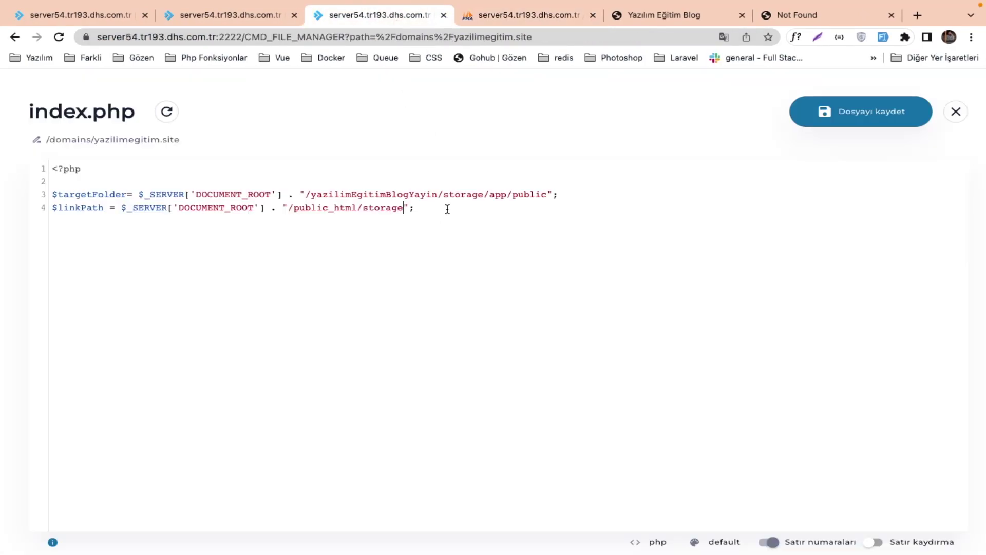
pyautogui.press('Return')
pyautogui.write('unlink($link')
pyautogui.doubleClick(95, 205)
pyautogui.hotkey('ctrl', 'c')
pyautogui.doubleClick(112, 220)
pyautogui.hotkey('ctrl', 'v')
pyautogui.write(';')
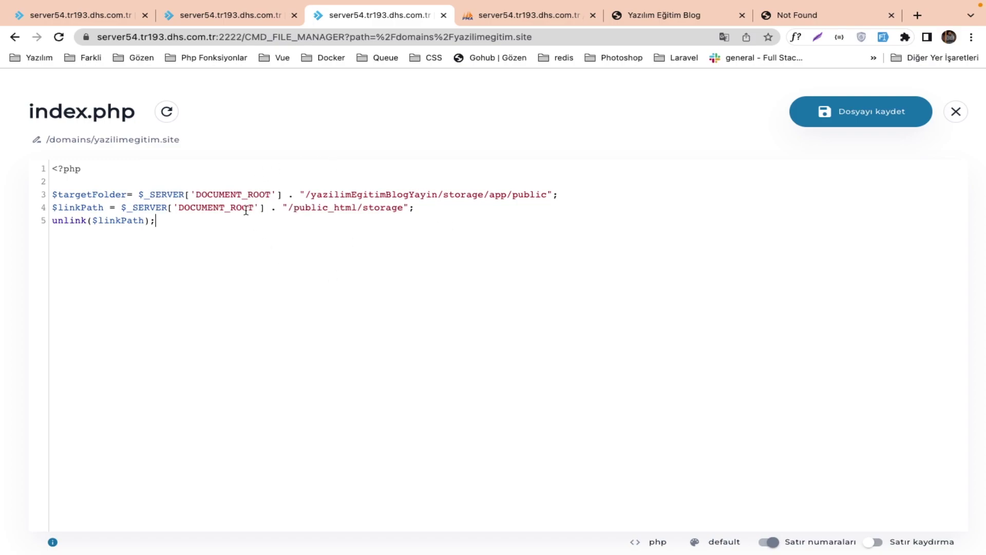
# Start a new line with an if symlink() check.
pyautogui.moveTo(127, 207); pyautogui.dragTo(417, 208)
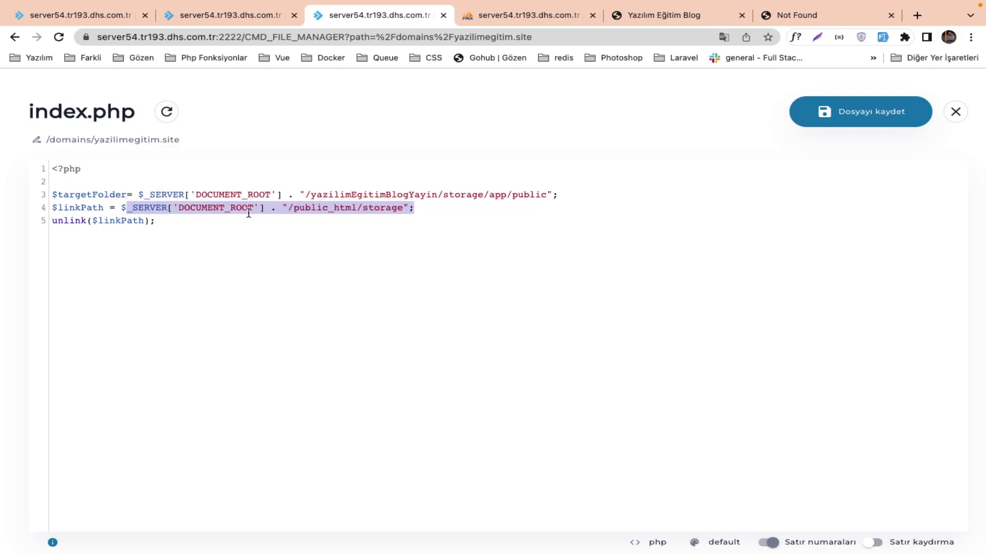
pyautogui.moveTo(154, 220); pyautogui.dragTo(26, 220)
pyautogui.click(164, 224)
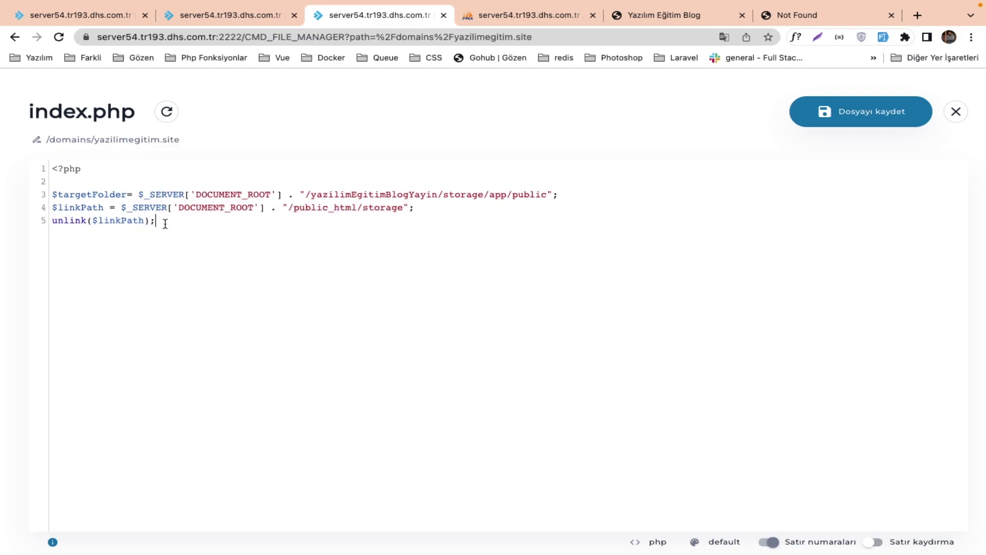
pyautogui.press('Return')
pyautogui.write('if')
pyautogui.write('symlink()')
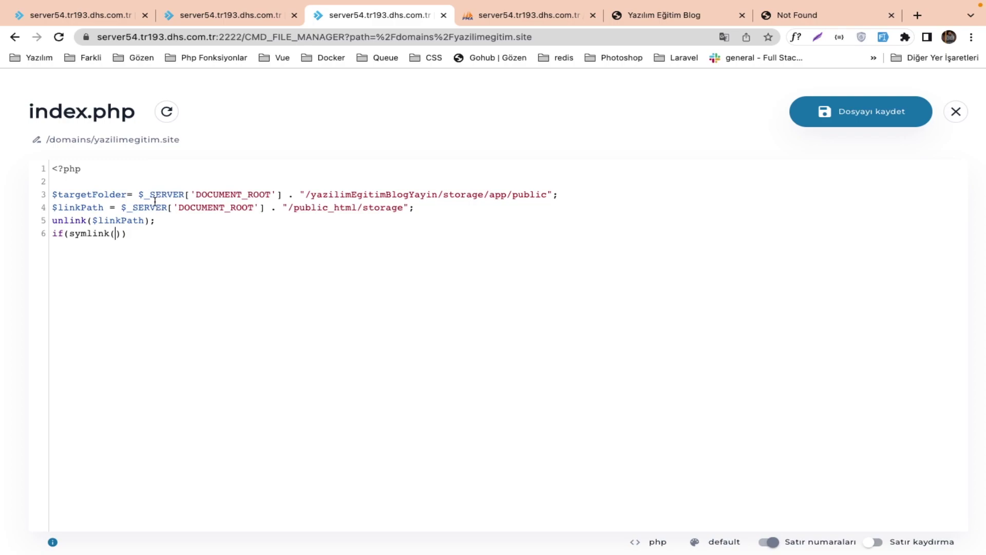
# Fill the symlink call with $targetFolder and $linkPath as its two arguments.
pyautogui.doubleClick(104, 192)
pyautogui.hotkey('ctrl', 'c')
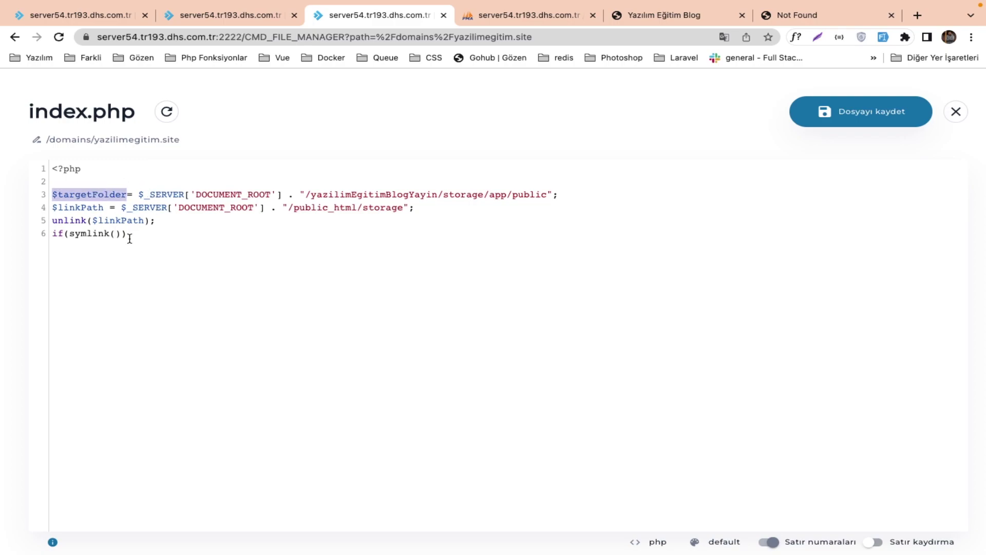
pyautogui.click(114, 233)
pyautogui.hotkey('ctrl', 'v')
pyautogui.write(',')
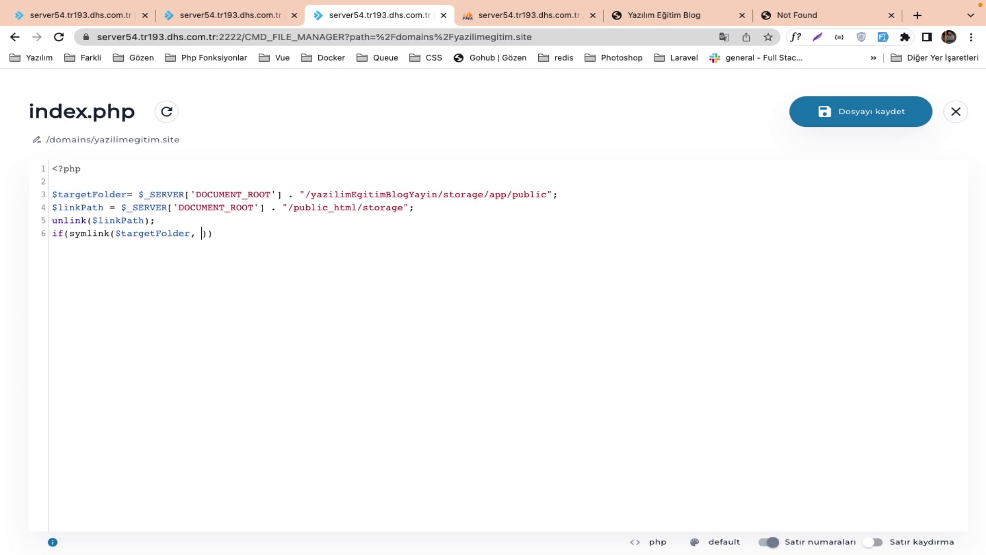
pyautogui.doubleClick(76, 208)
pyautogui.click(198, 234)
pyautogui.hotkey('ctrl', 'v')
pyautogui.press('BackSpace')
pyautogui.click(271, 230)
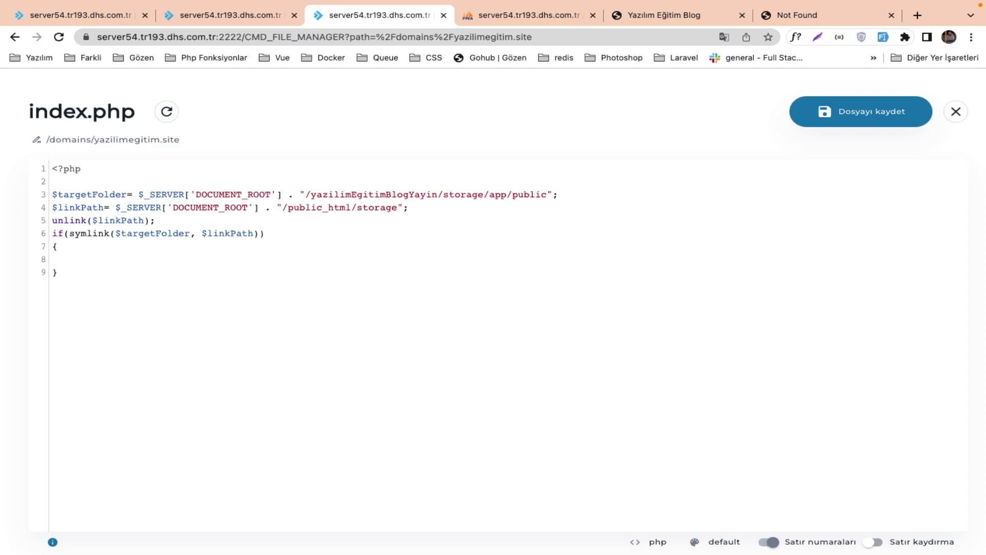
# Add print_r 'işlem tamamlandı' and 'yapılmadı' messages plus a final die, then save index.php.
pyautogui.write('print')
pyautogui.write('_r("işlem tamamlandı"')
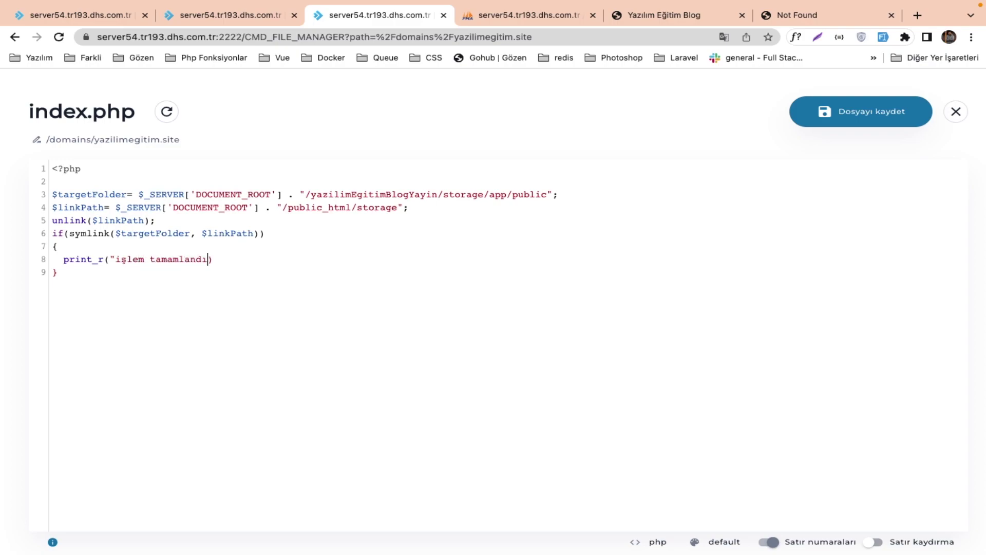
pyautogui.press('Return')
pyautogui.write('die')
pyautogui.write('print_r')
pyautogui.write('("işlem ak')
pyautogui.press('BackSpace')
pyautogui.press('BackSpace')
pyautogui.press('BackSpace')
pyautogui.press('BackSpace')
pyautogui.press('BackSpace')
pyautogui.press('BackSpace')
pyautogui.press('BackSpace')
pyautogui.press('BackSpace')
pyautogui.write('yapıl')
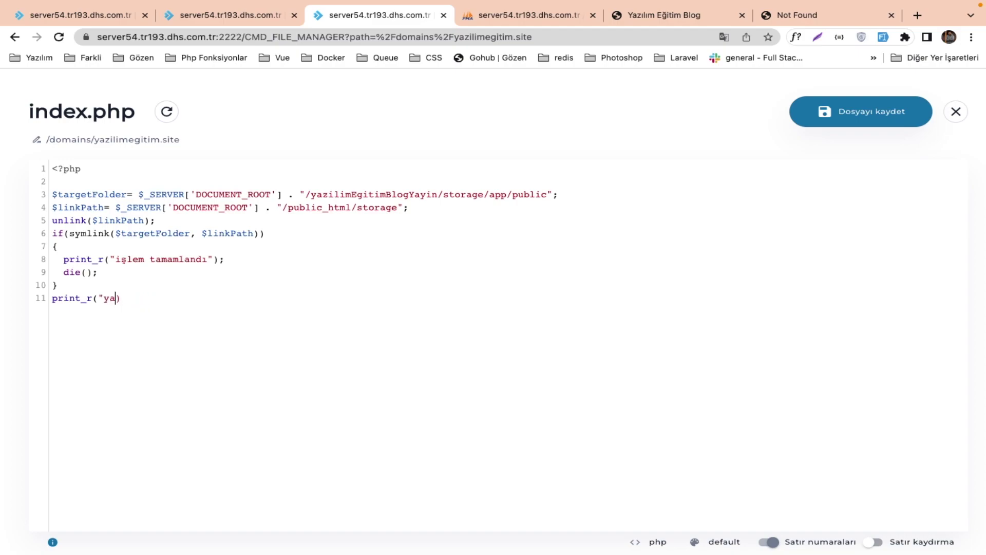
pyautogui.write('madı");')
pyautogui.press('Return')
pyautogui.write('die')
pyautogui.click(834, 120)
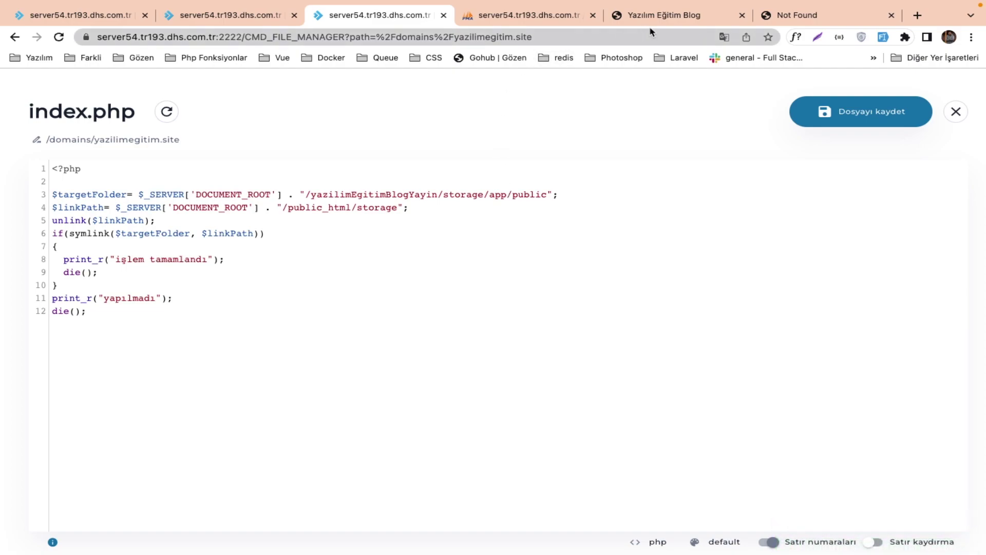
# Inspect the subdomain's settings to confirm its document root is /domains/yazilimegitim.site/.
pyautogui.click(92, 15)
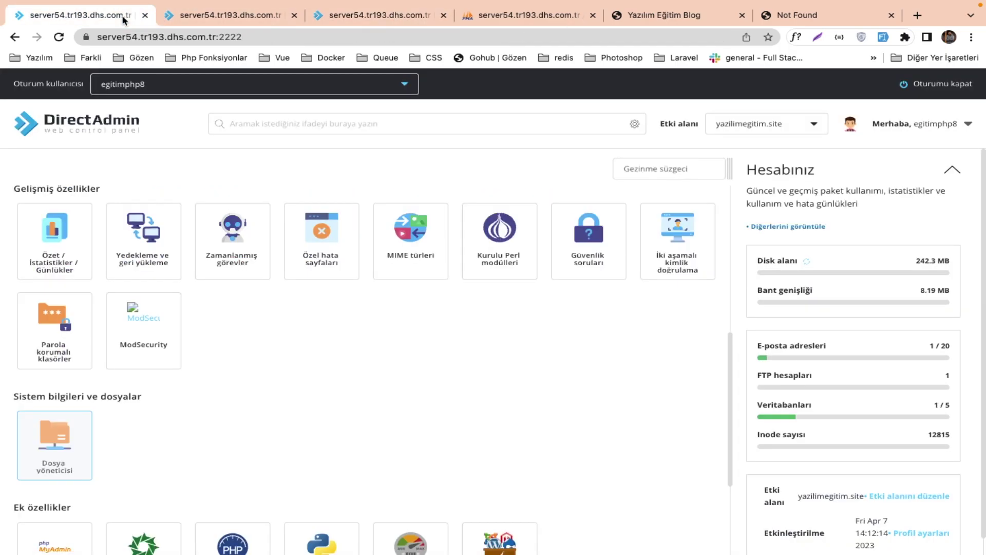
pyautogui.scroll(8, 151, 284)
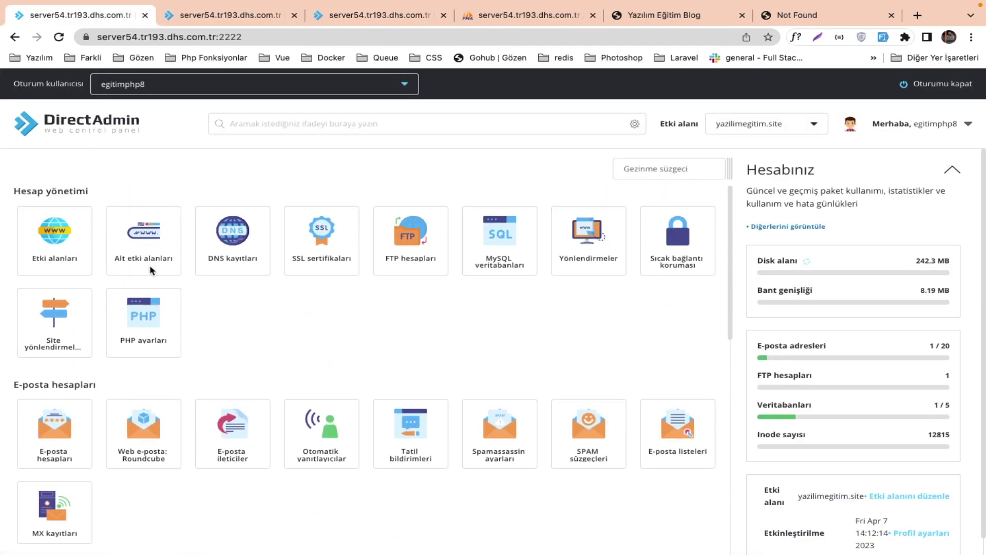
pyautogui.click(150, 246)
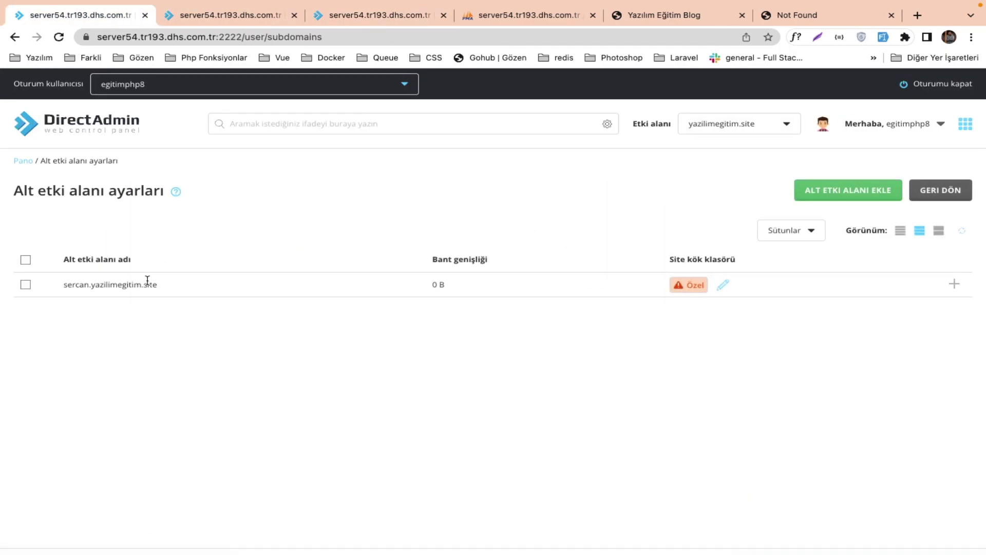
pyautogui.moveTo(157, 284); pyautogui.dragTo(64, 284)
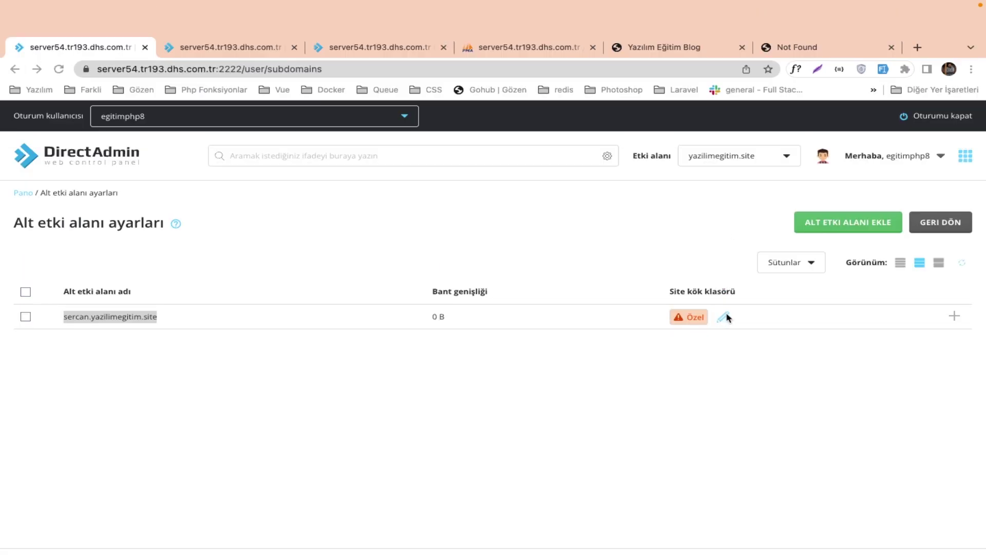
pyautogui.click(724, 316)
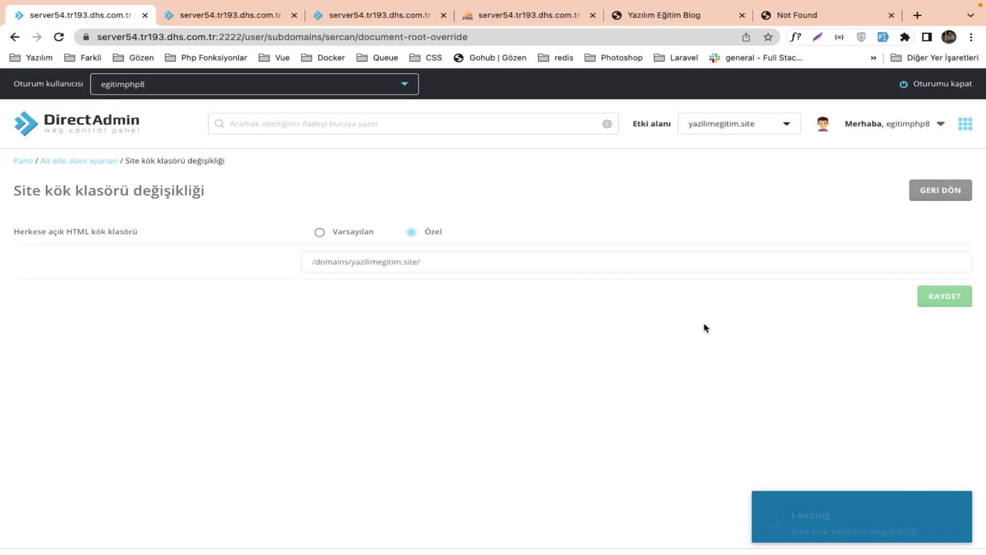
pyautogui.click(362, 260)
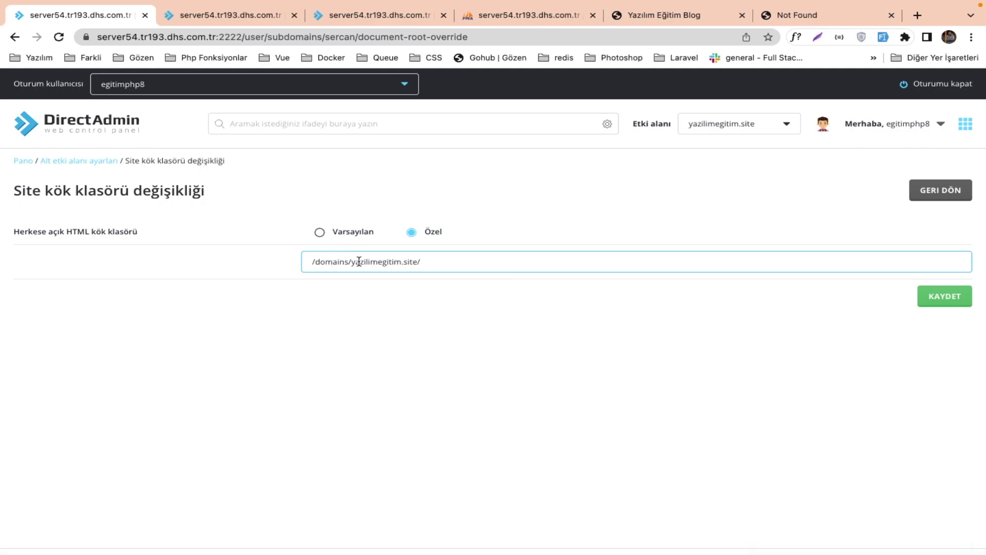
pyautogui.moveTo(355, 259); pyautogui.dragTo(440, 260)
pyautogui.click(441, 259)
pyautogui.scroll(5, 426, 262)
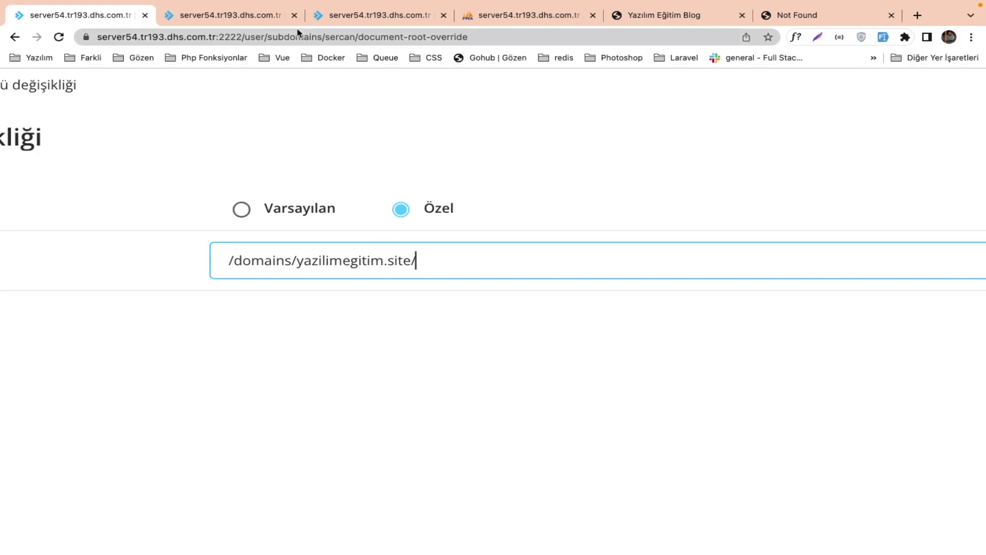
# Close the index.php editor and return to the 404 Not Found page.
pyautogui.click(264, 16)
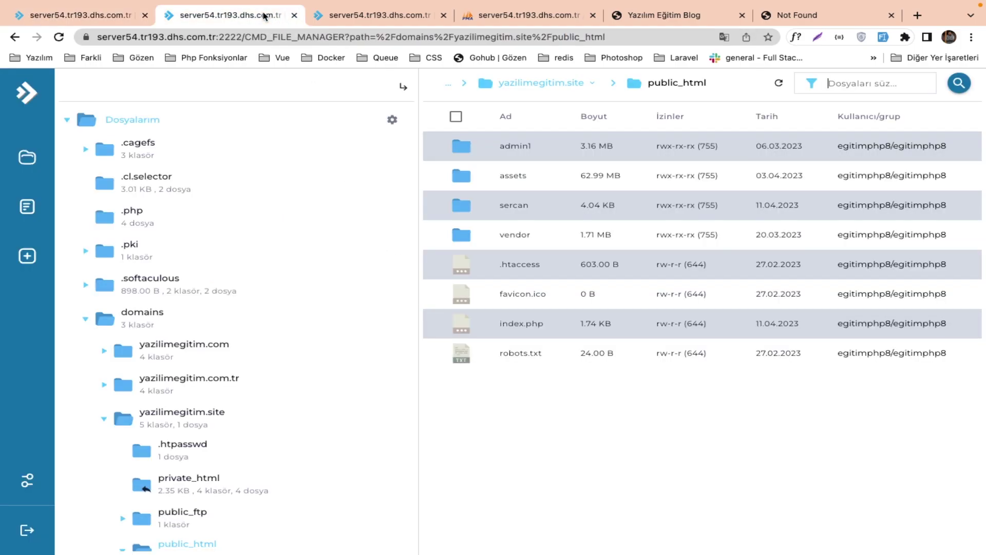
pyautogui.click(392, 21)
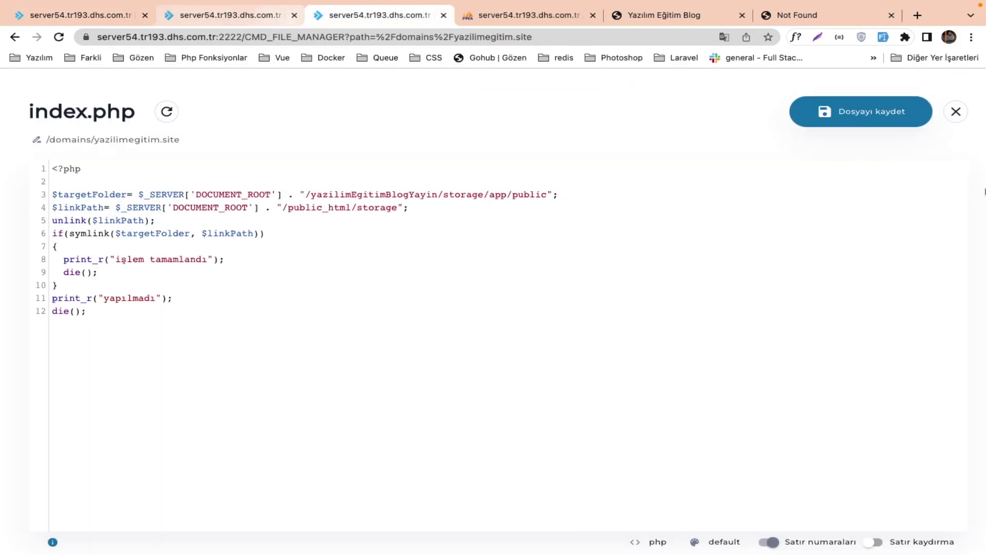
pyautogui.click(956, 113)
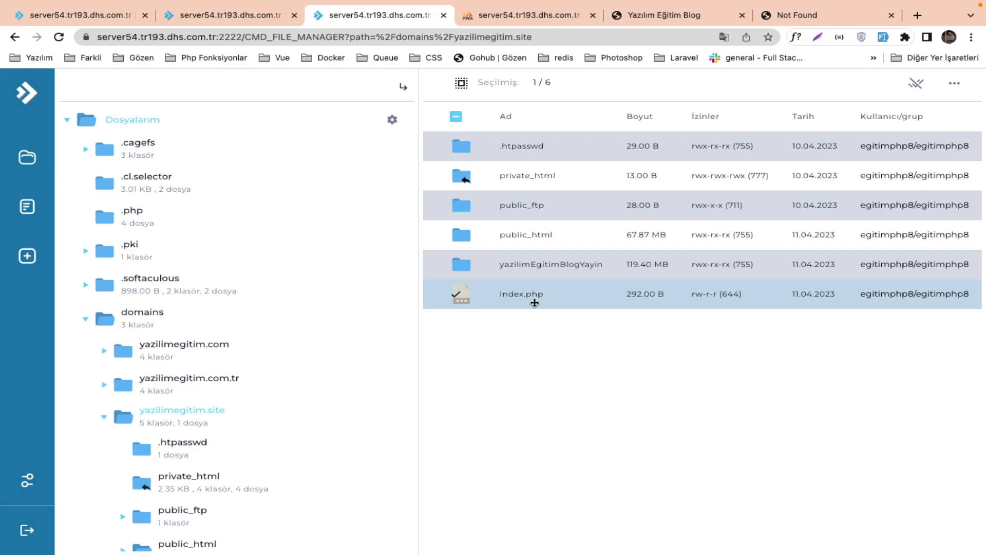
pyautogui.click(768, 14)
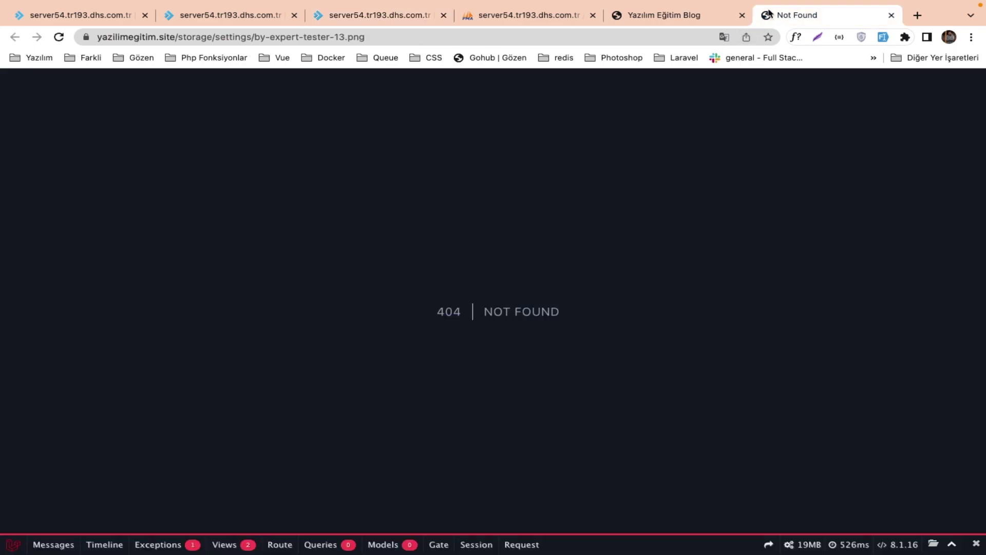
# Load the subdomain address past the certificate warning to run the symlink script.
pyautogui.click(427, 37)
pyautogui.press('super+v')
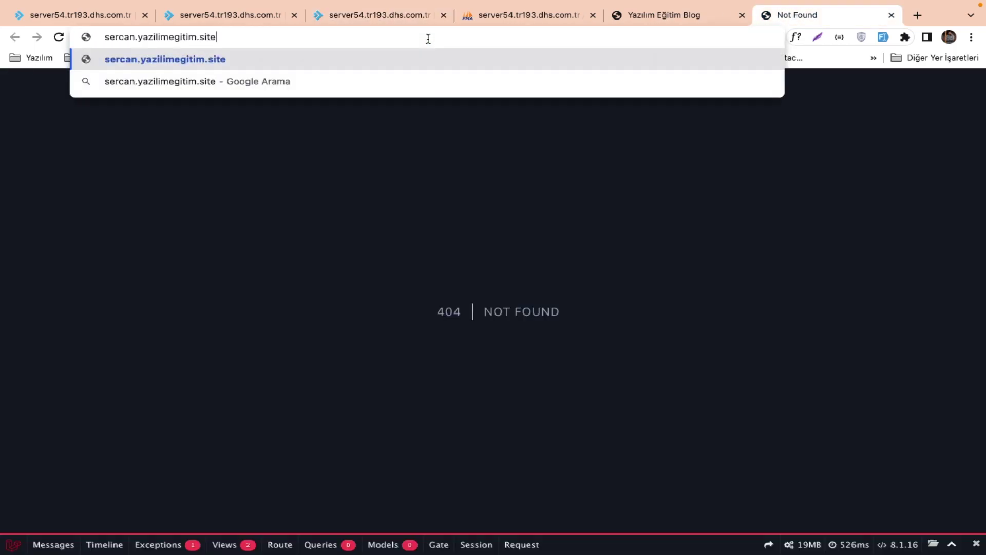
pyautogui.press('Return')
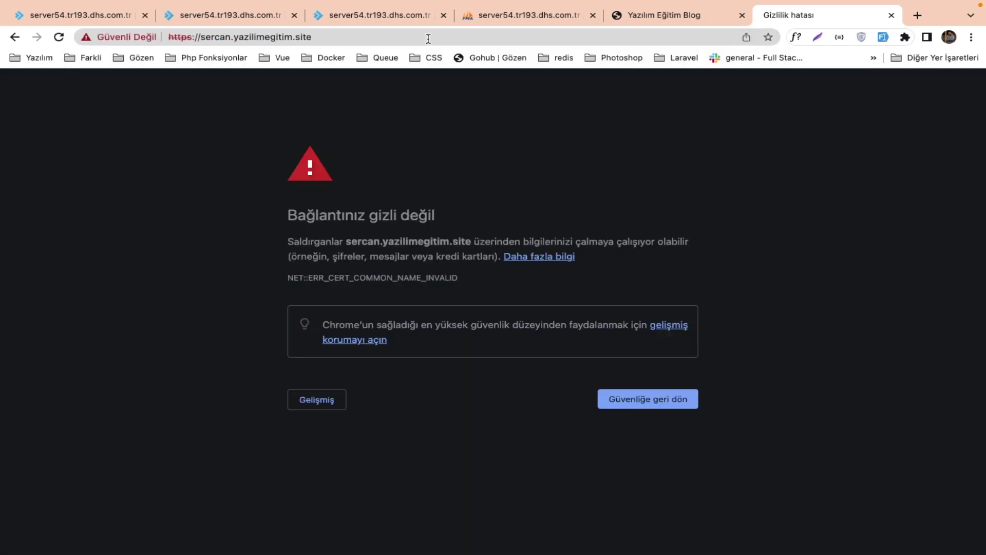
pyautogui.click(332, 405)
pyautogui.click(346, 493)
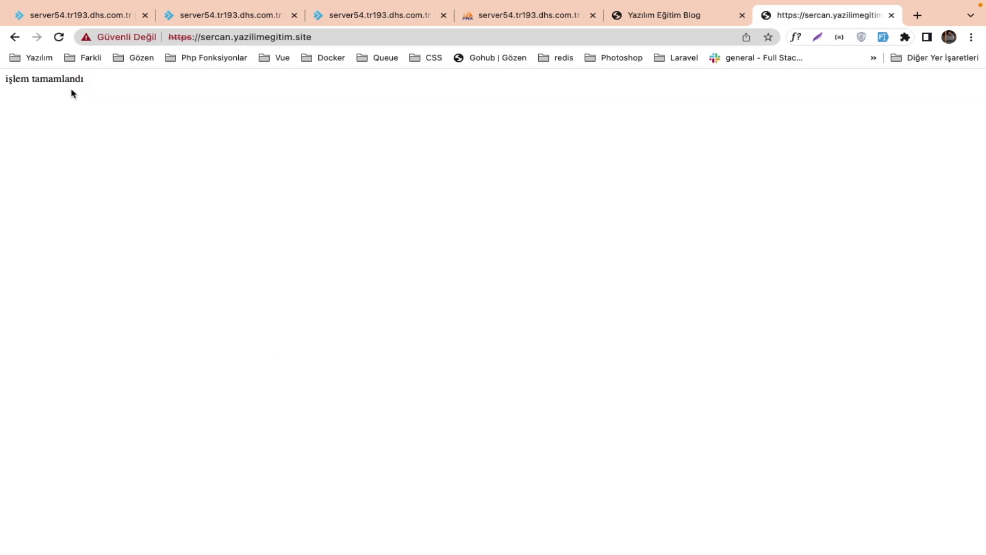
pyautogui.scroll(3, 73, 92)
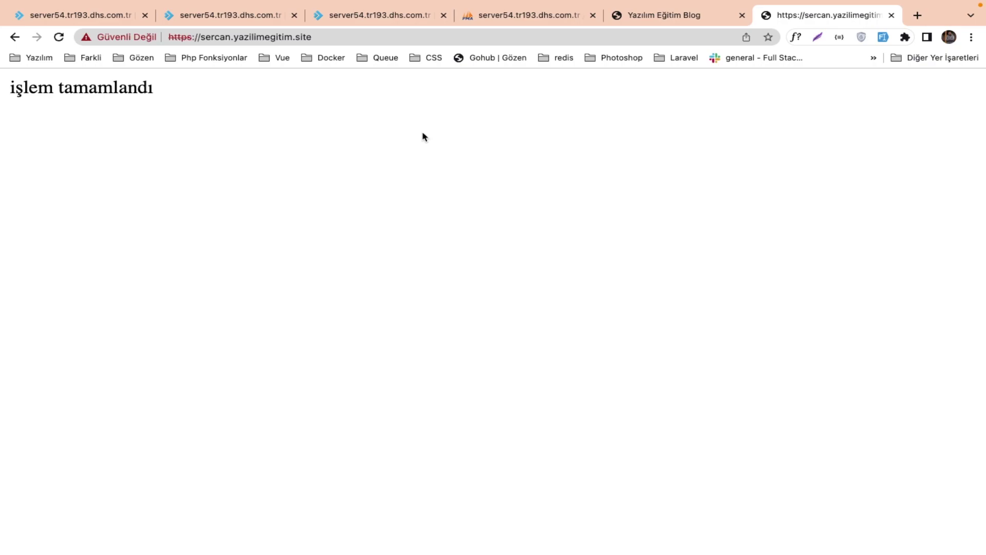
# Reload the blog, close DevTools, and inspect the Css card image on the home page.
pyautogui.click(652, 16)
pyautogui.press('super+r')
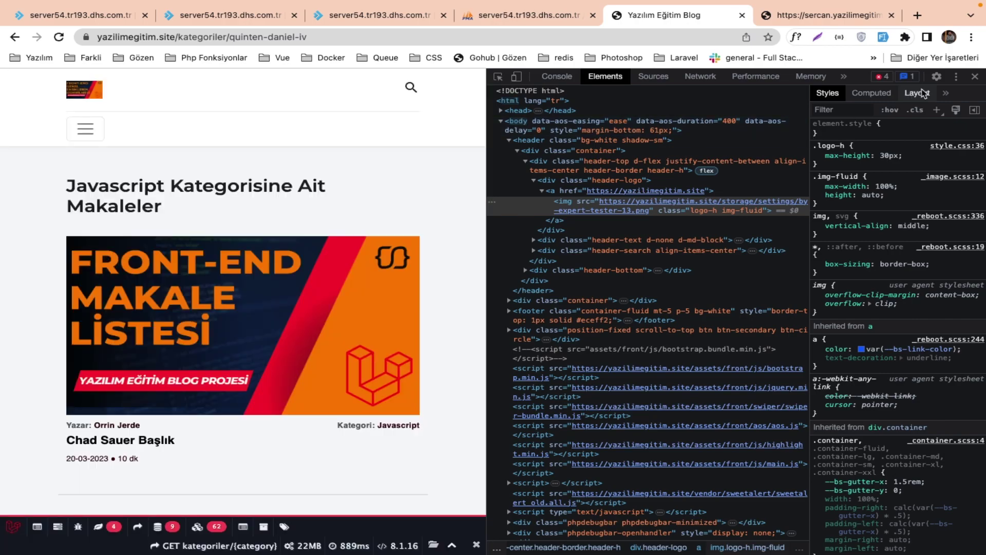
pyautogui.click(975, 76)
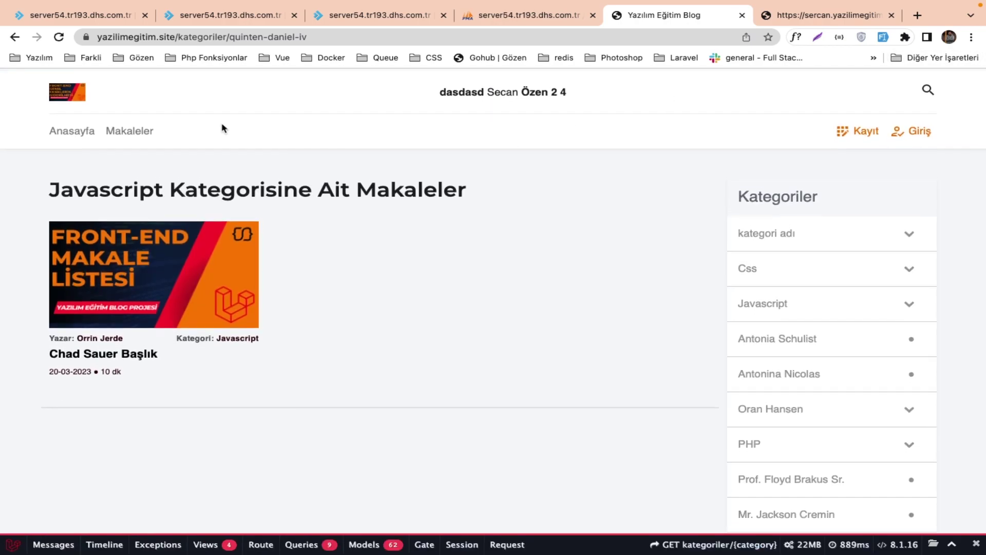
pyautogui.click(64, 131)
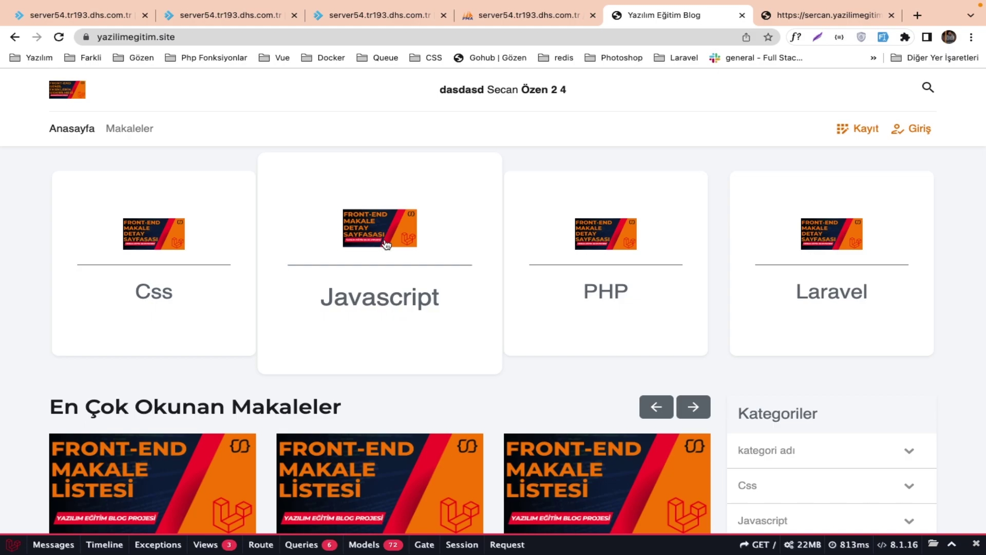
pyautogui.scroll(-3, 202, 353)
pyautogui.scroll(3, 202, 352)
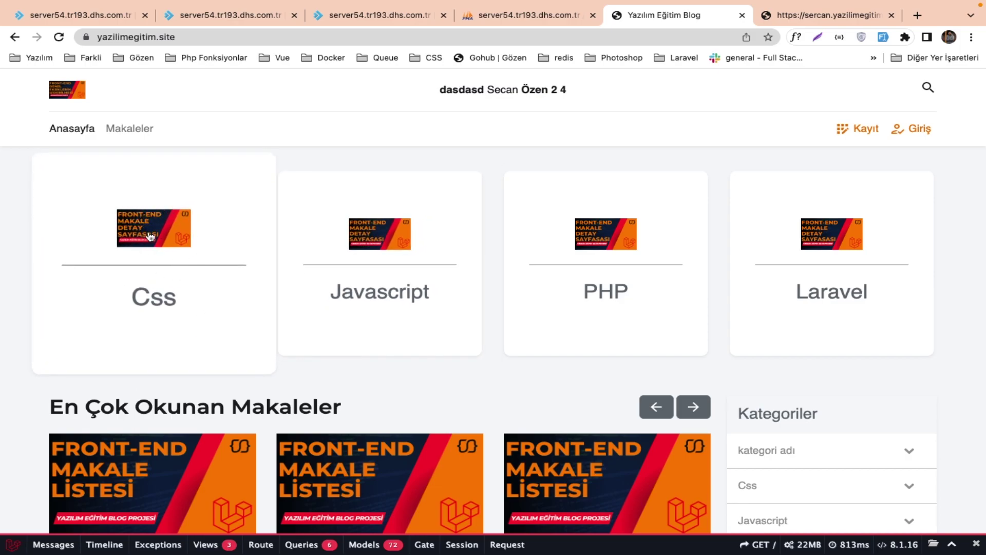
pyautogui.rightClick(149, 231)
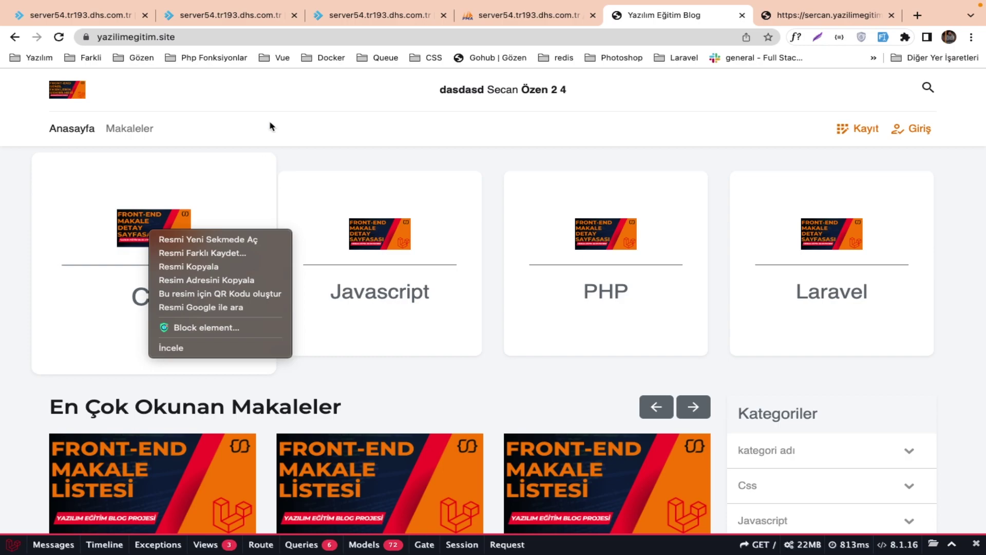
pyautogui.click(285, 152)
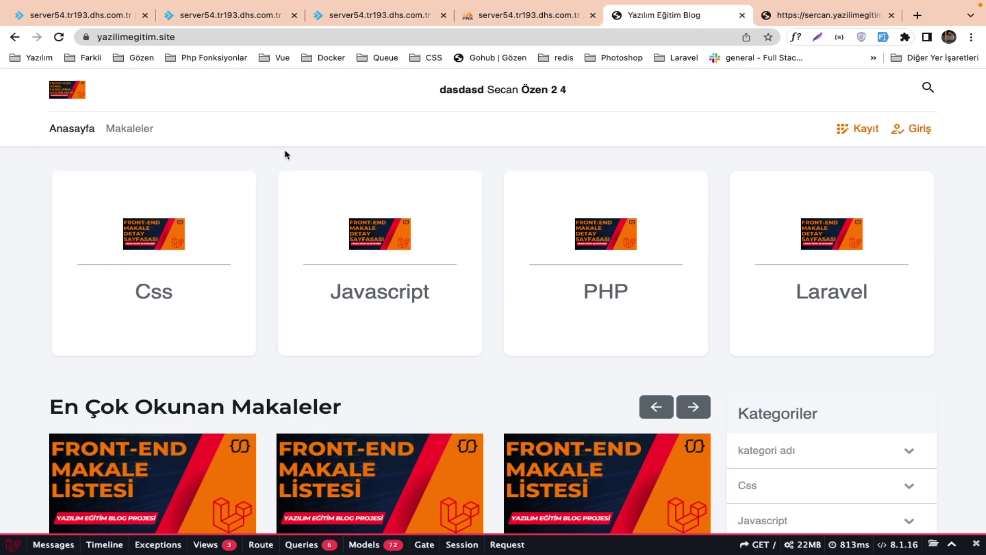
pyautogui.hotkey('ctrl', 'Right')
pyautogui.hotkey('ctrl', 'Right')
pyautogui.hotkey('ctrl', 'Left')
pyautogui.hotkey('ctrl', 'Left')
# Browse the categories table rows, where Css's image is storage/categories/css-3.png.
pyautogui.click(518, 15)
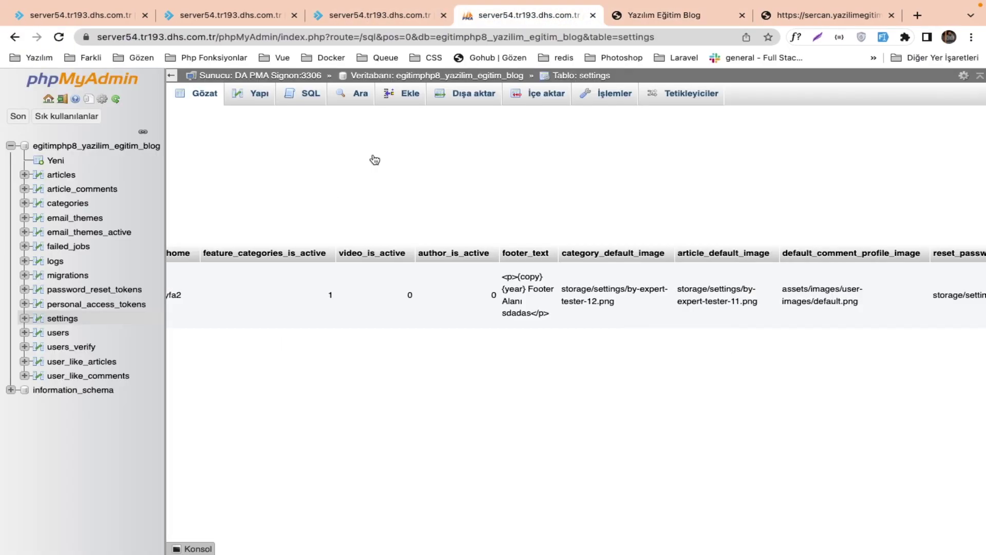
pyautogui.click(74, 203)
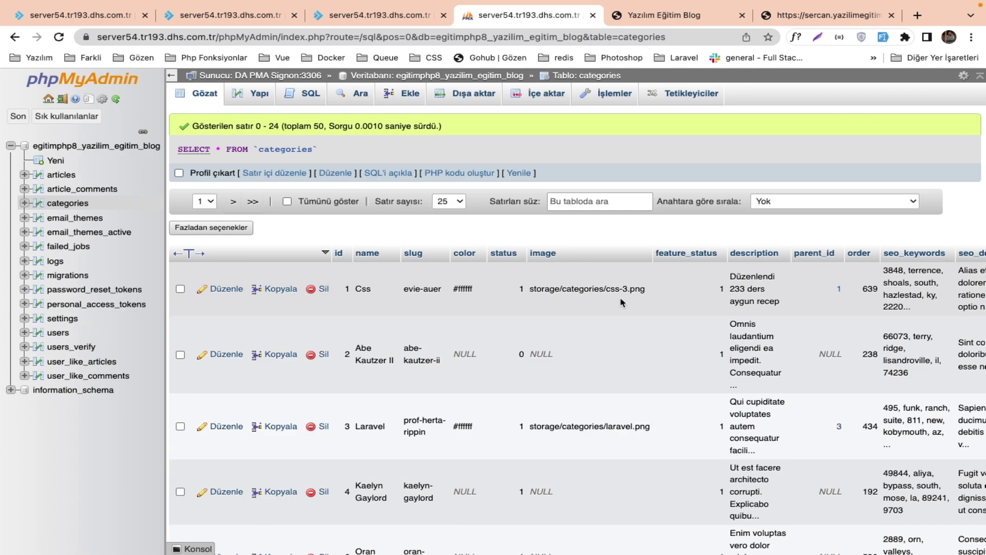
pyautogui.hotkey('ctrl', 'Right')
pyautogui.hotkey('ctrl', 'Left')
pyautogui.hotkey('ctrl', 'Left')
pyautogui.hotkey('ctrl', 'Right')
# Open yazilimEgitimBlogYayin/app/Helpers/helpers.php in the file manager editor.
pyautogui.click(386, 19)
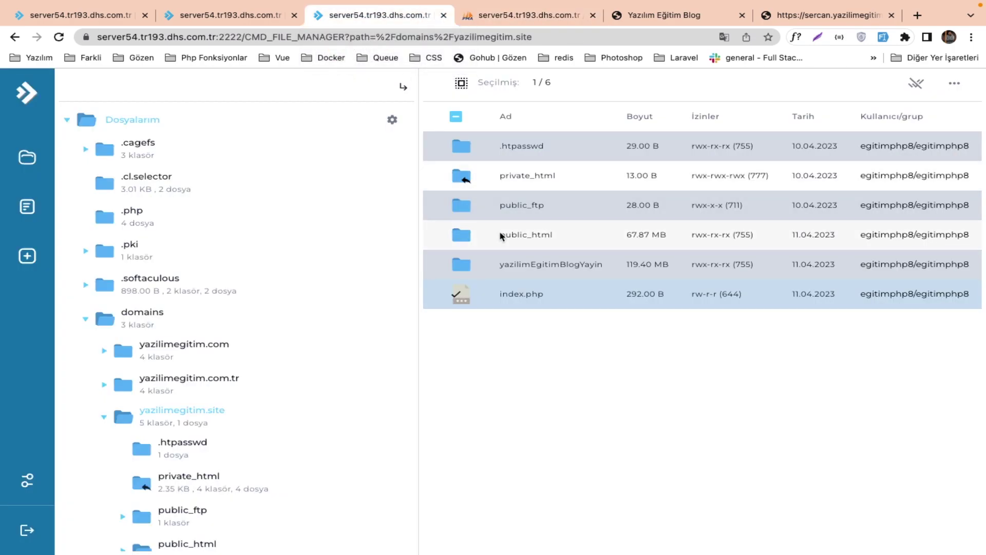
pyautogui.doubleClick(507, 265)
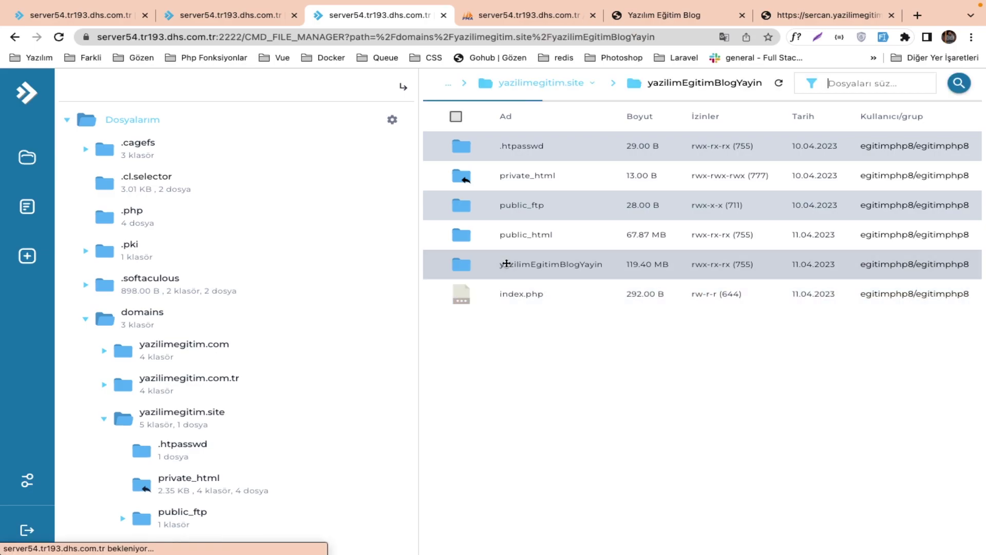
pyautogui.doubleClick(503, 147)
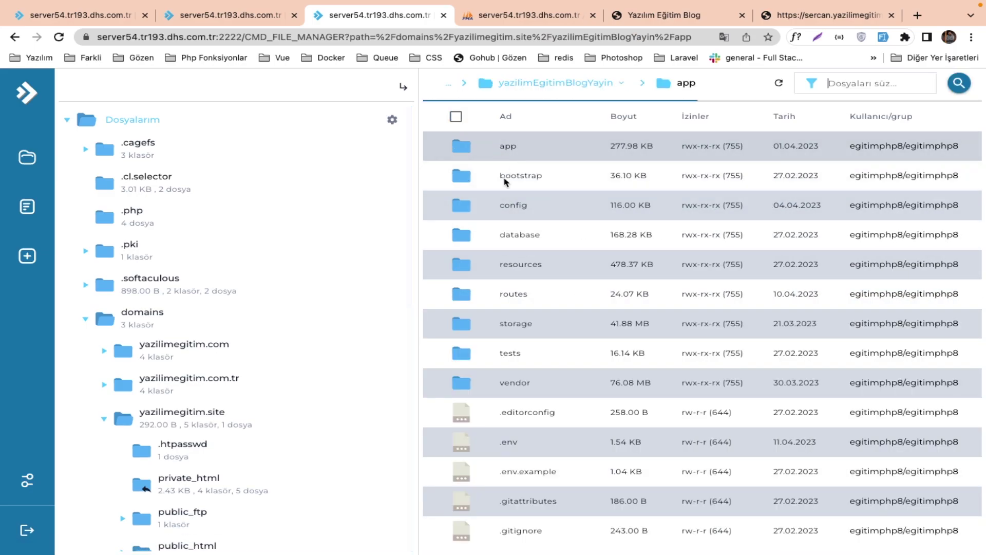
pyautogui.click(513, 236)
pyautogui.doubleClick(513, 236)
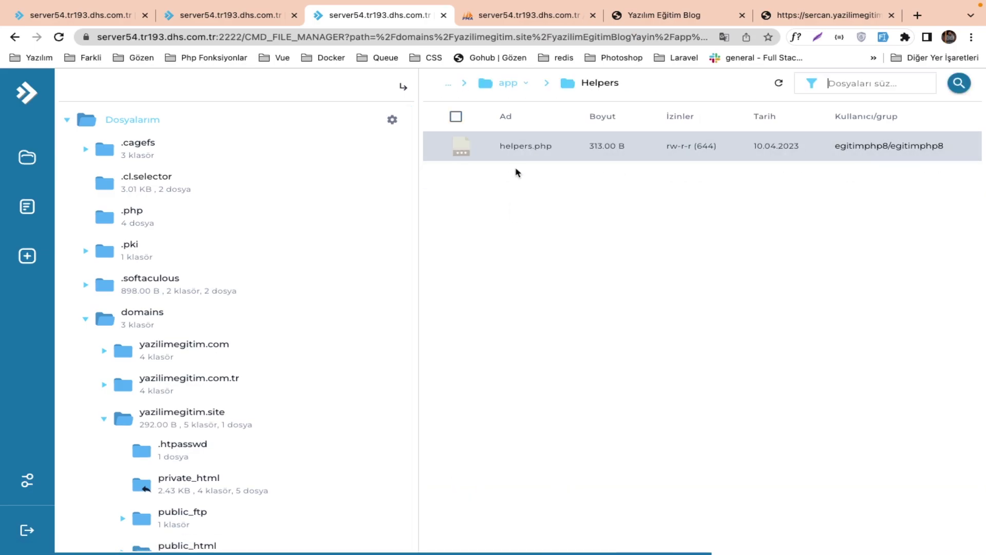
pyautogui.doubleClick(516, 154)
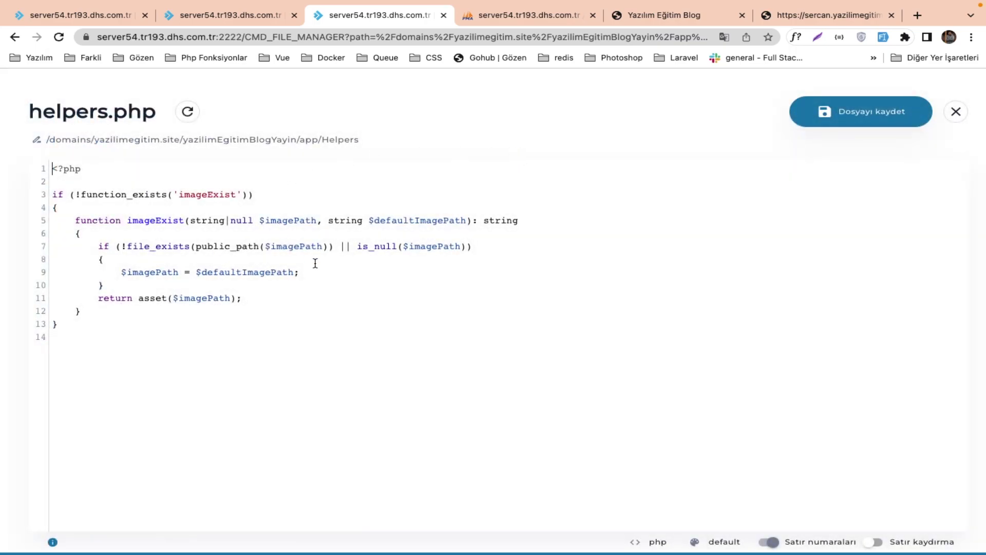
# Review the imageExist function's $imagePath, file_exists and $defaultImagePath logic against the blog and database.
pyautogui.doubleClick(290, 224)
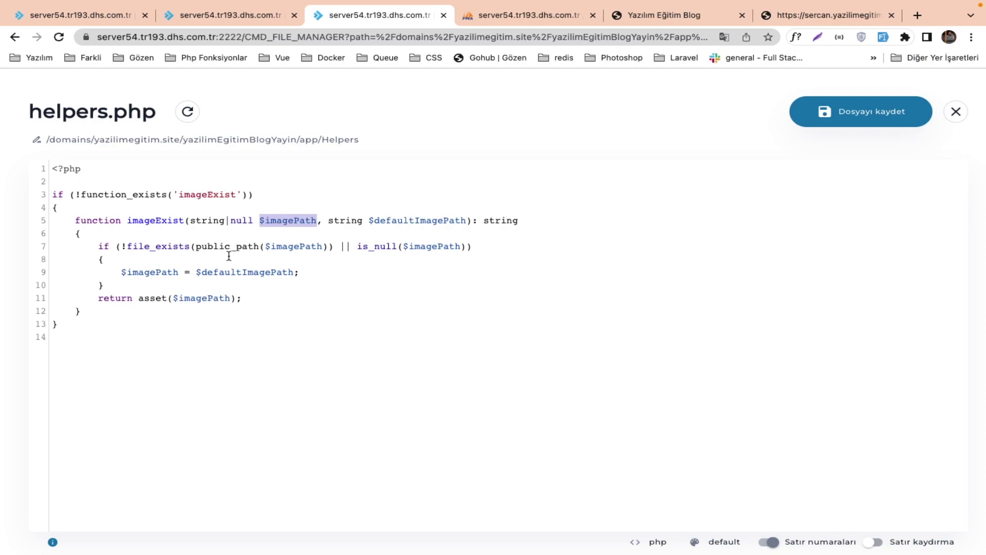
pyautogui.moveTo(190, 246); pyautogui.dragTo(334, 246)
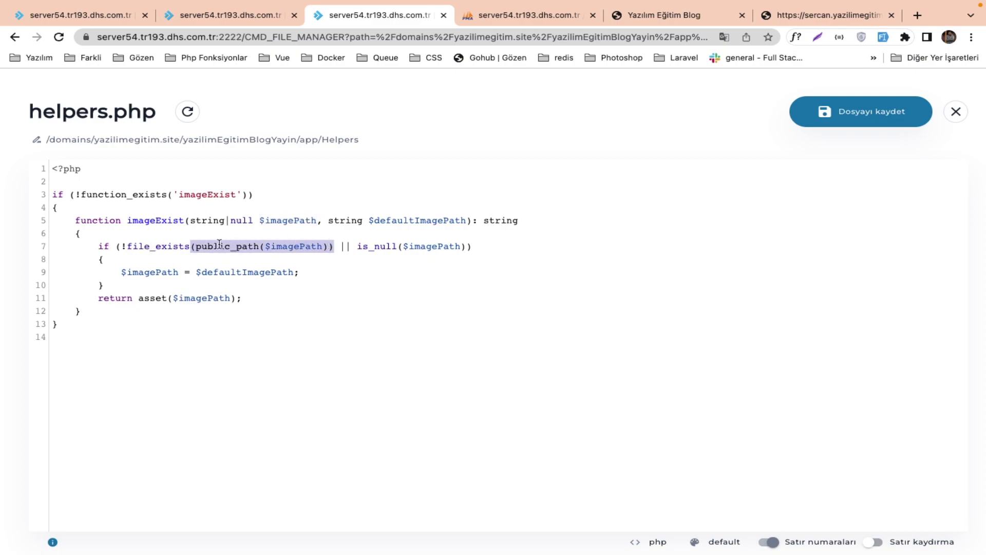
pyautogui.doubleClick(172, 245)
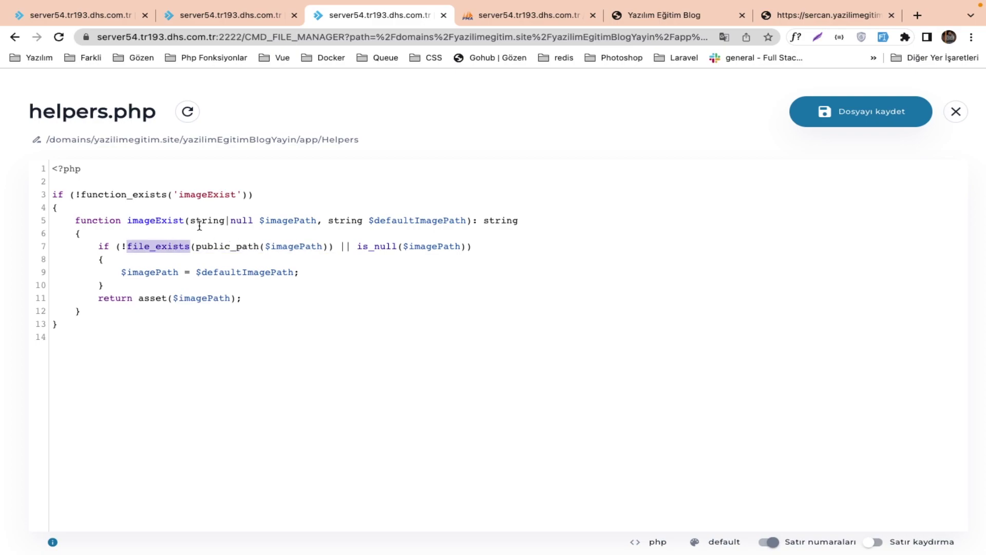
pyautogui.moveTo(353, 247); pyautogui.dragTo(423, 246)
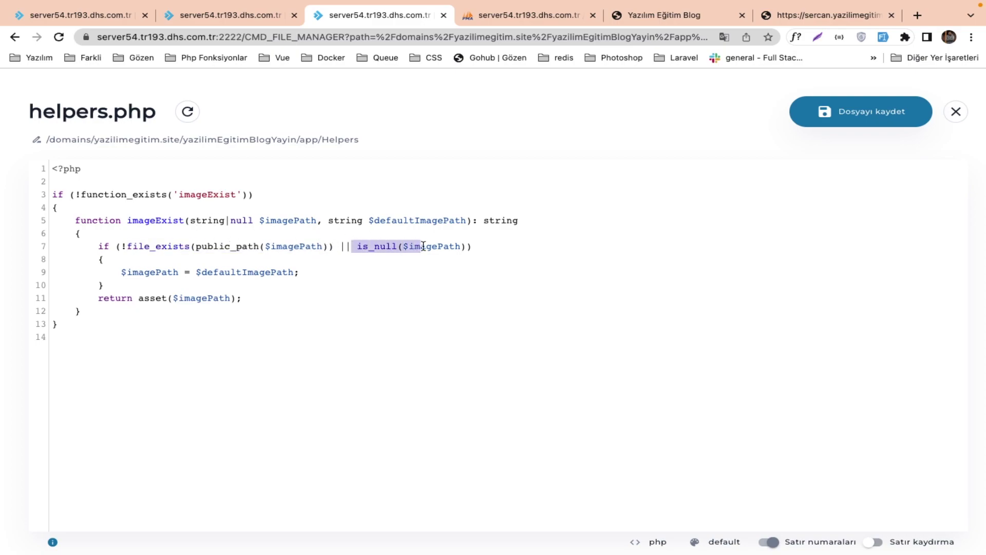
pyautogui.doubleClick(224, 272)
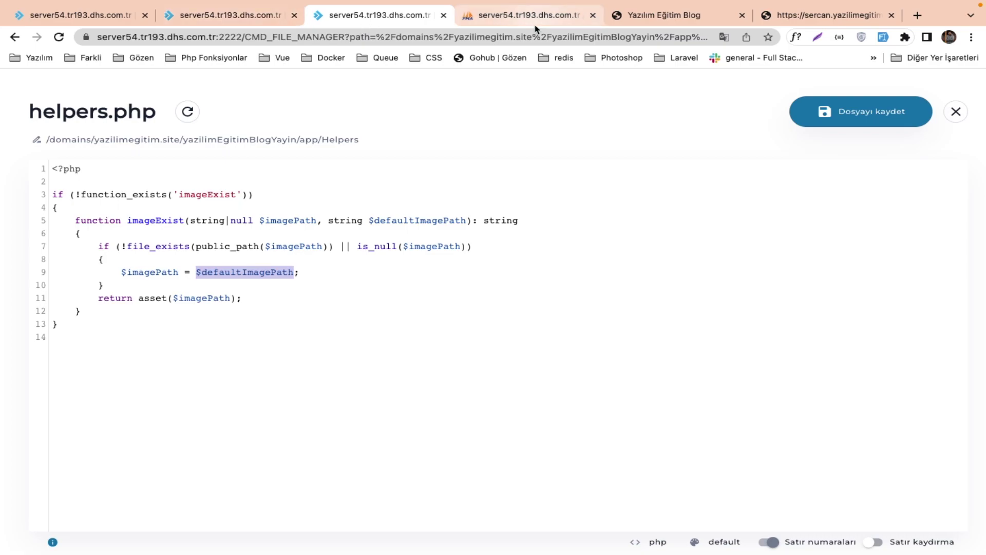
pyautogui.click(624, 17)
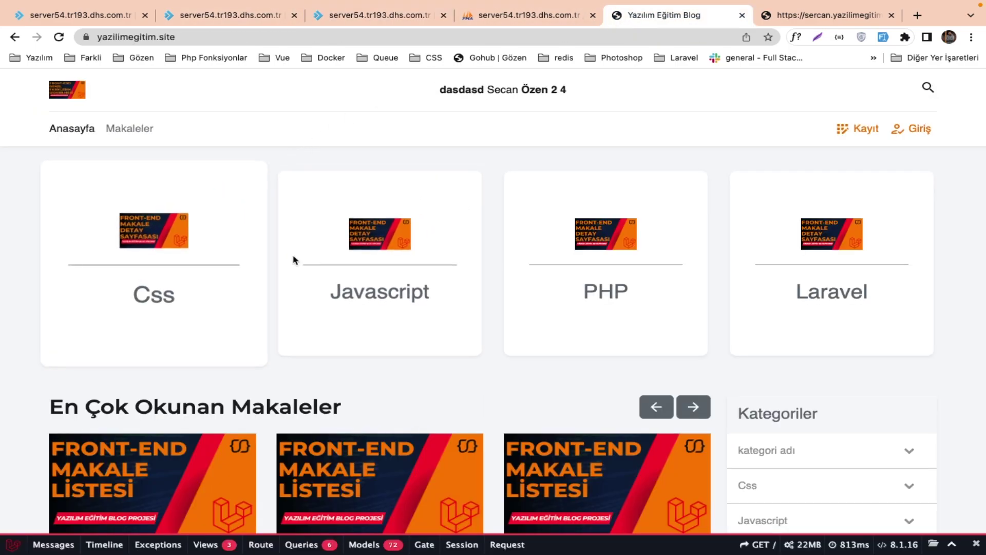
pyautogui.click(497, 23)
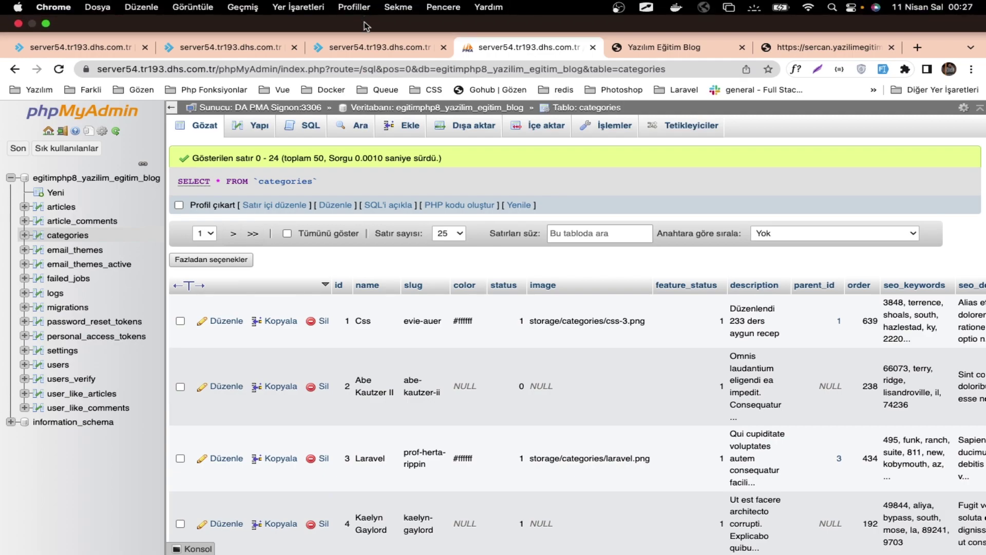
pyautogui.click(370, 15)
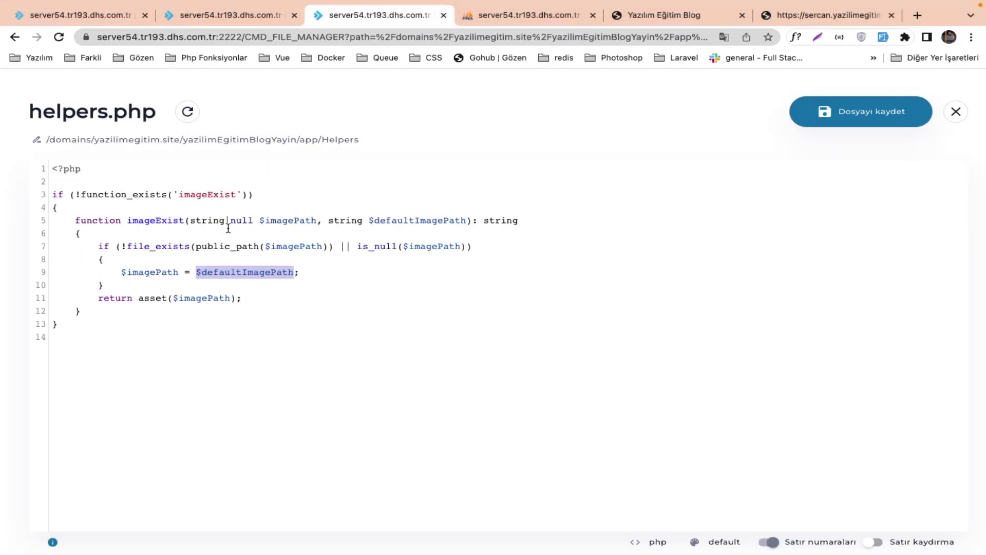
# Insert dd(public_path($imagePath)) on line 7 and save helpers.php.
pyautogui.doubleClick(215, 248)
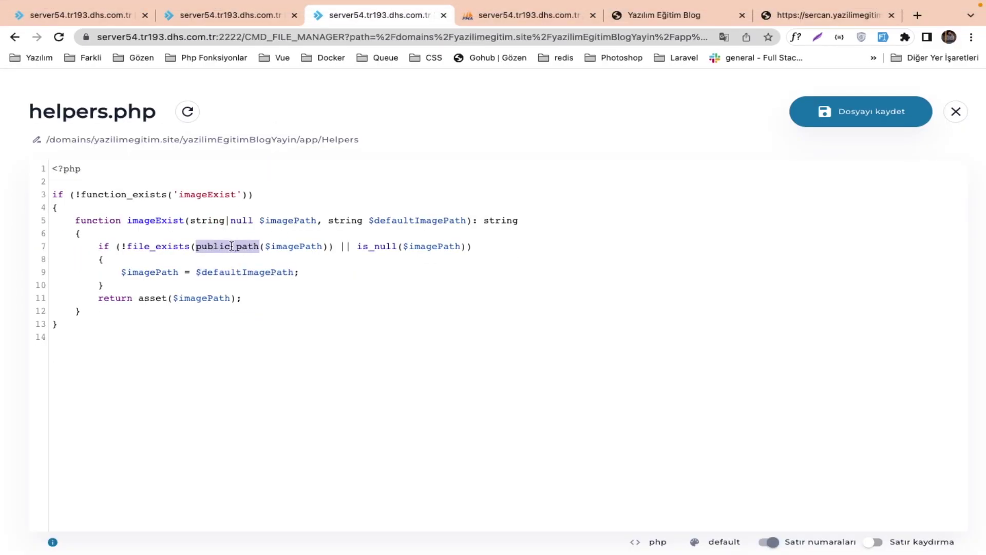
pyautogui.click(266, 237)
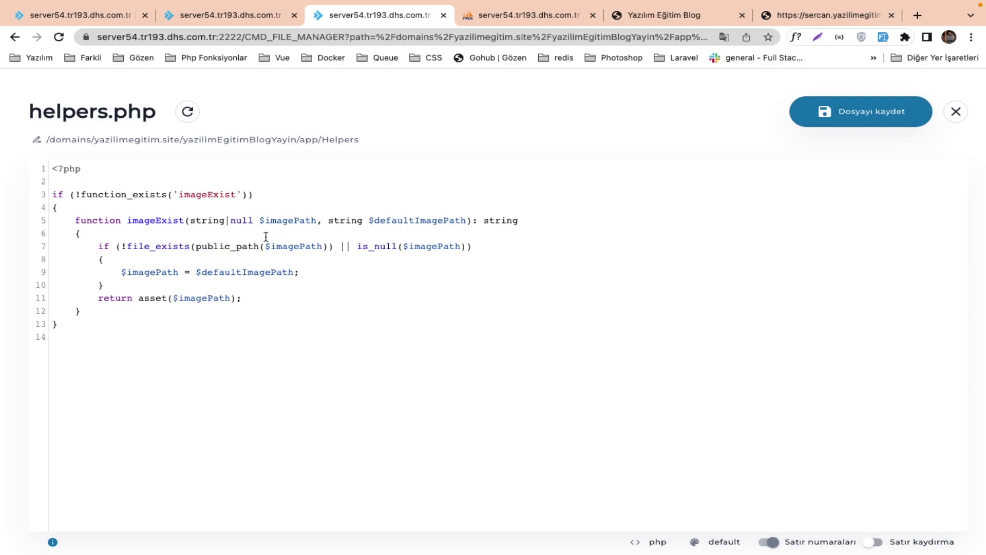
pyautogui.press('Return')
pyautogui.write('dd')
pyautogui.press('Return')
pyautogui.press('BackSpace')
pyautogui.press('BackSpace')
pyautogui.press('BackSpace')
pyautogui.press('BackSpace')
pyautogui.press('BackSpace')
pyautogui.press('BackSpace')
pyautogui.press('BackSpace')
pyautogui.press('BackSpace')
pyautogui.press('Return')
pyautogui.write('dd(')
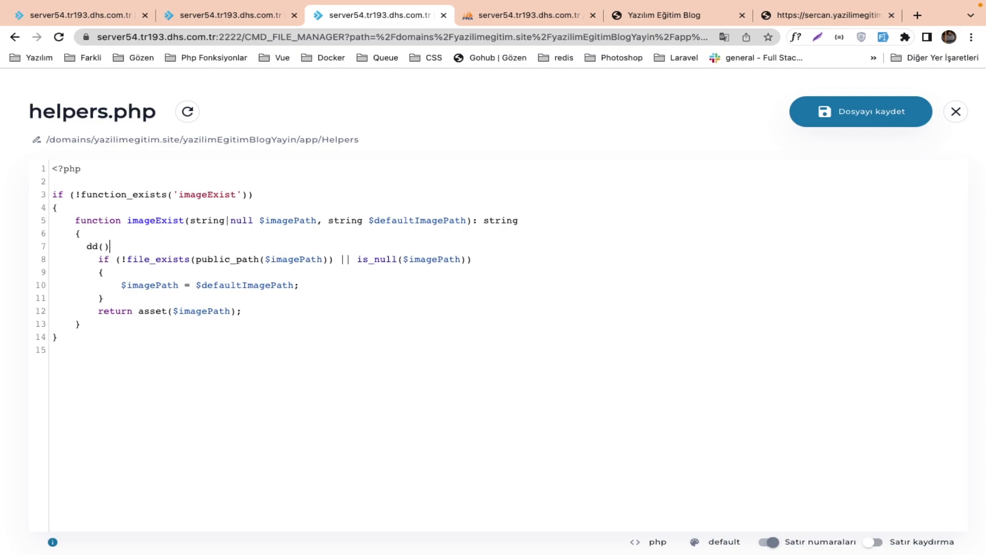
pyautogui.moveTo(195, 259); pyautogui.dragTo(326, 254)
pyautogui.hotkey('ctrl', 'c')
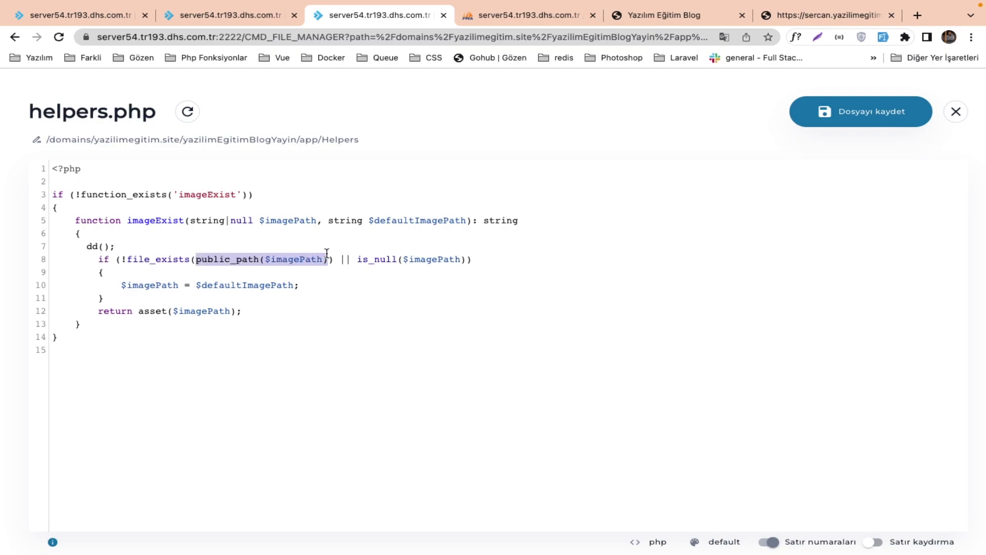
pyautogui.click(105, 246)
pyautogui.hotkey('ctrl', 'v')
pyautogui.click(817, 112)
# Reload the blog to see the dumped public/storage/categories/css-3.png path.
pyautogui.click(657, 18)
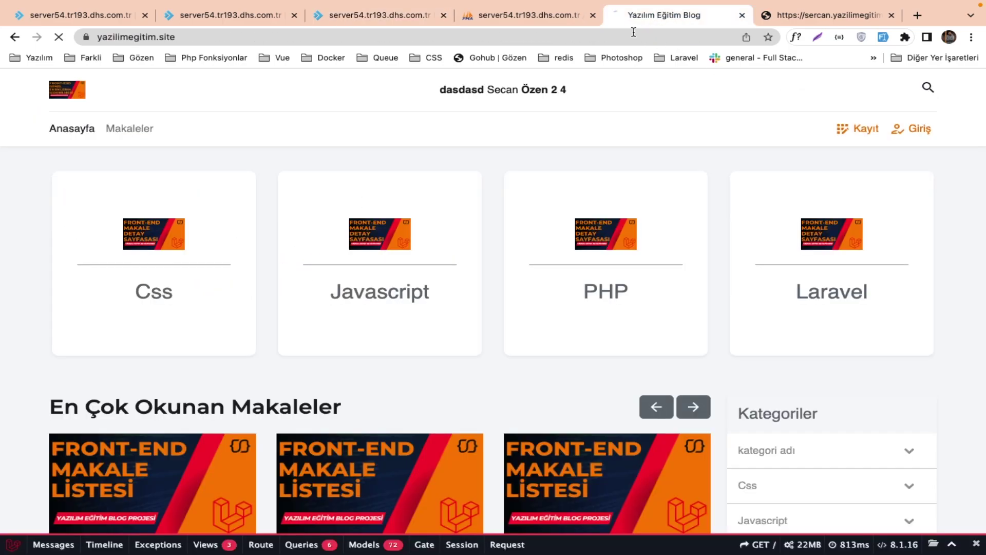
pyautogui.press('super+r')
pyautogui.scroll(-5, 356, 252)
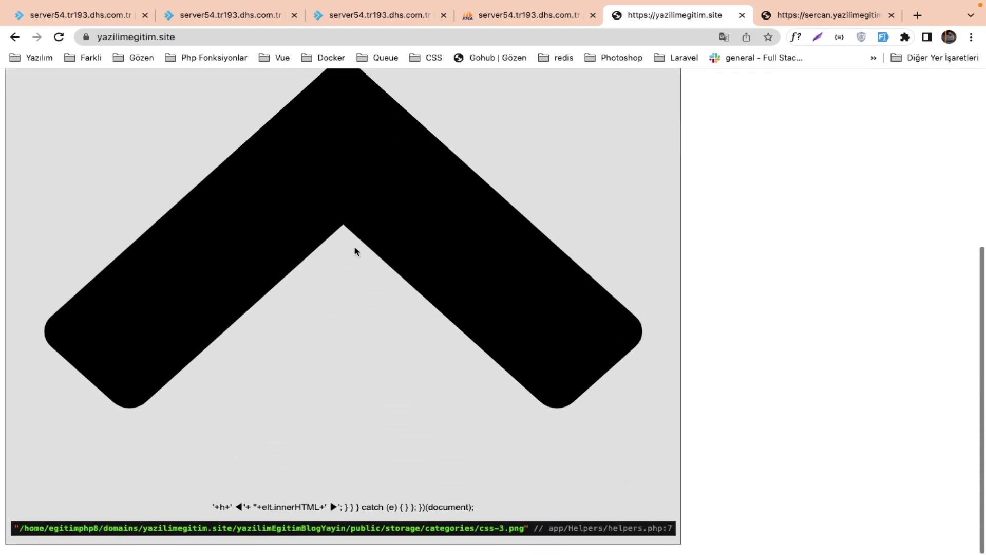
pyautogui.keyDown('ctrl'); pyautogui.scroll(3, 257, 421); pyautogui.keyUp('ctrl')
pyautogui.scroll(-2, 259, 421)
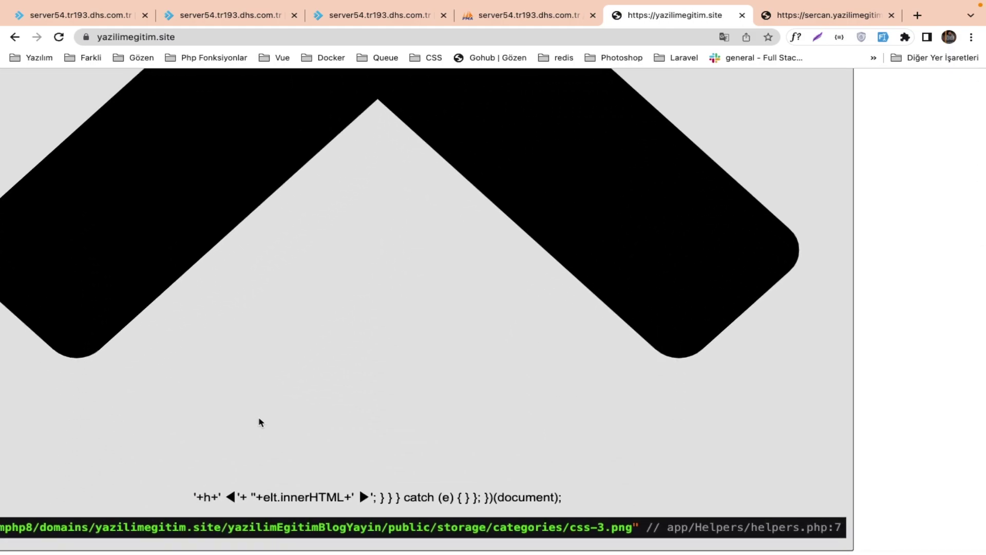
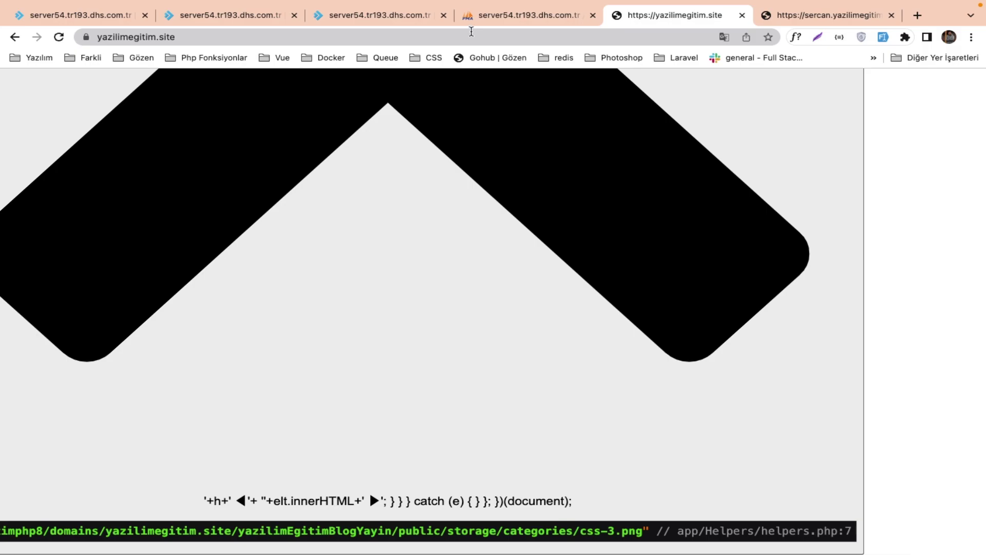
# Cycle through the server54 tabs and end on the yazilimegitim.site public_html listing.
pyautogui.click(380, 15)
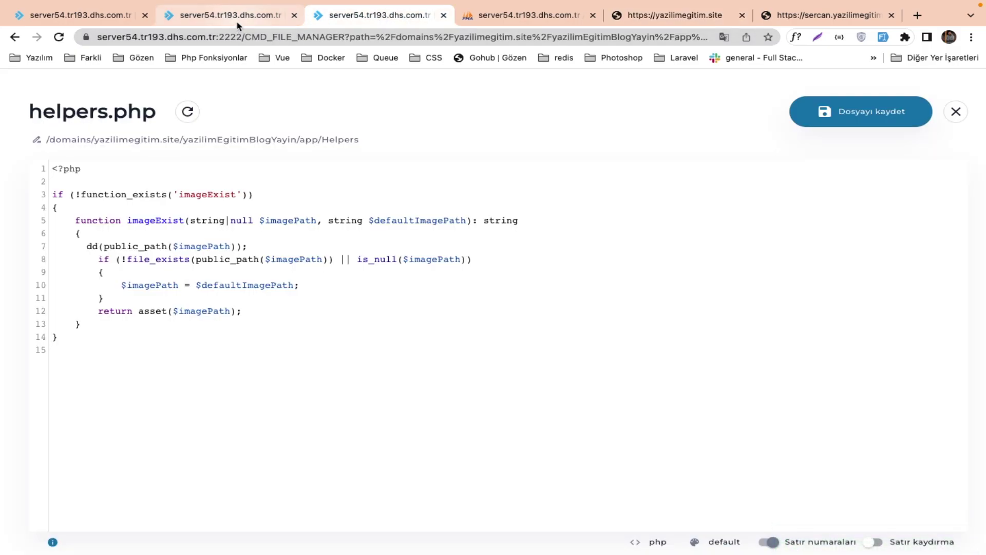
pyautogui.click(238, 18)
pyautogui.click(149, 20)
pyautogui.click(346, 17)
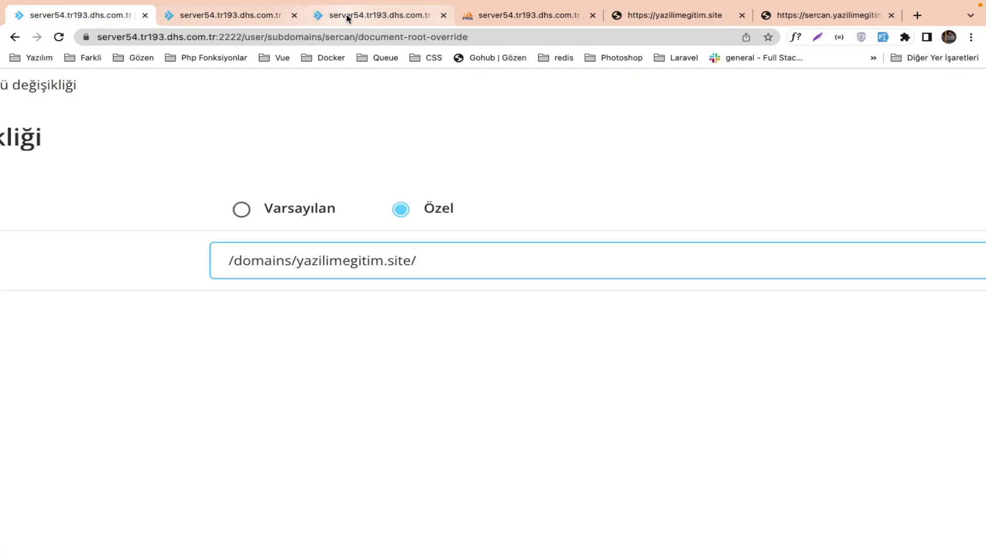
pyautogui.click(247, 21)
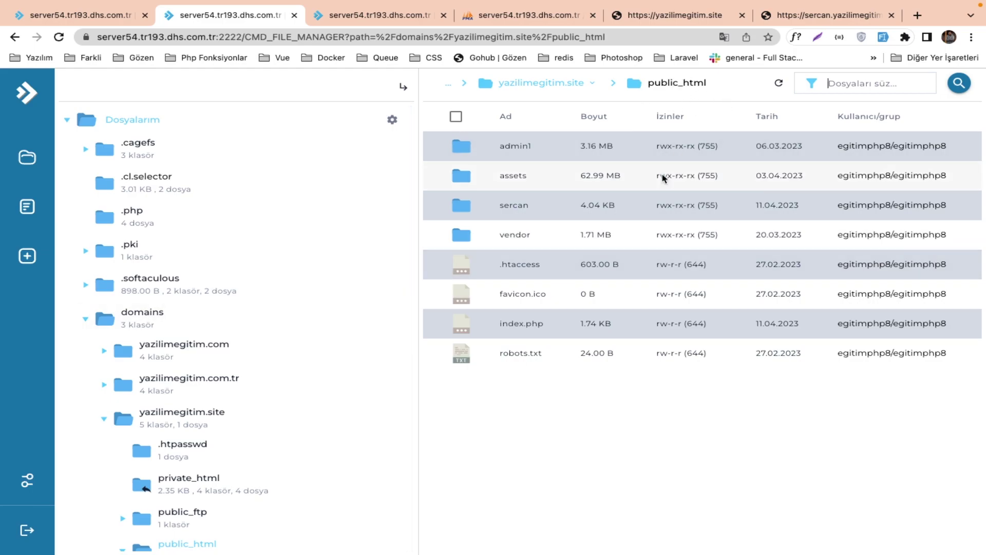
# Create a 'public' folder in public_html, then open yazilimegitim.site's index.php link script.
pyautogui.rightClick(570, 453)
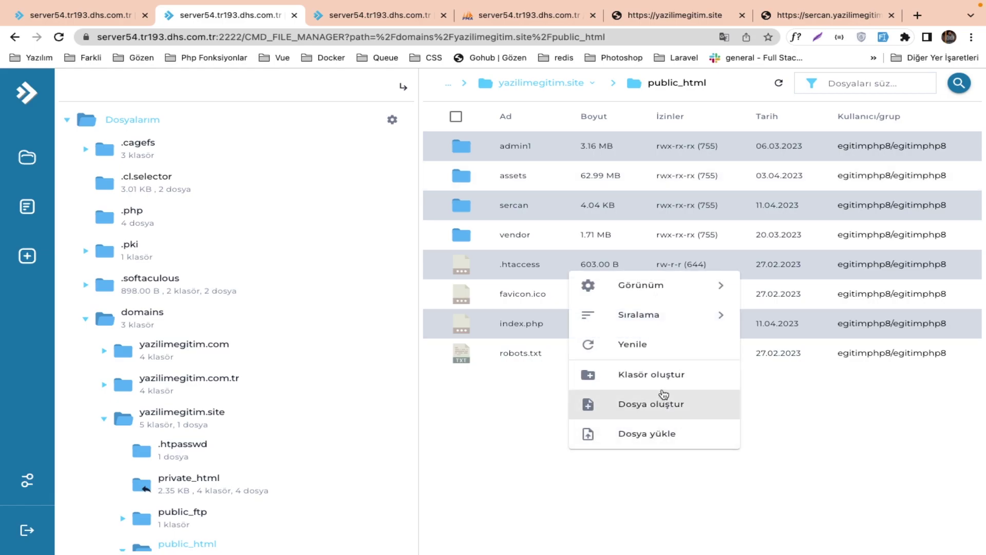
pyautogui.click(651, 374)
pyautogui.write('public')
pyautogui.press('Return')
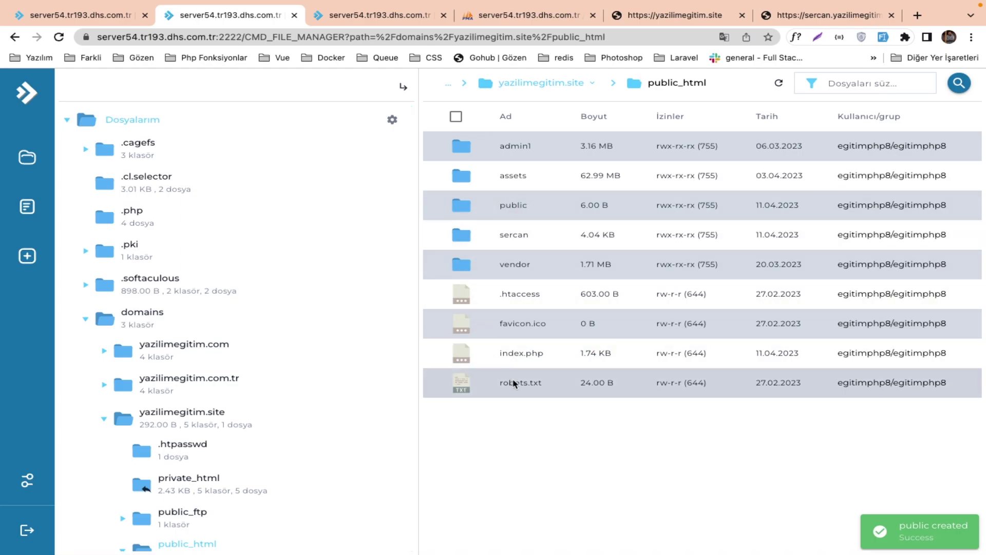
pyautogui.click(213, 414)
pyautogui.click(520, 296)
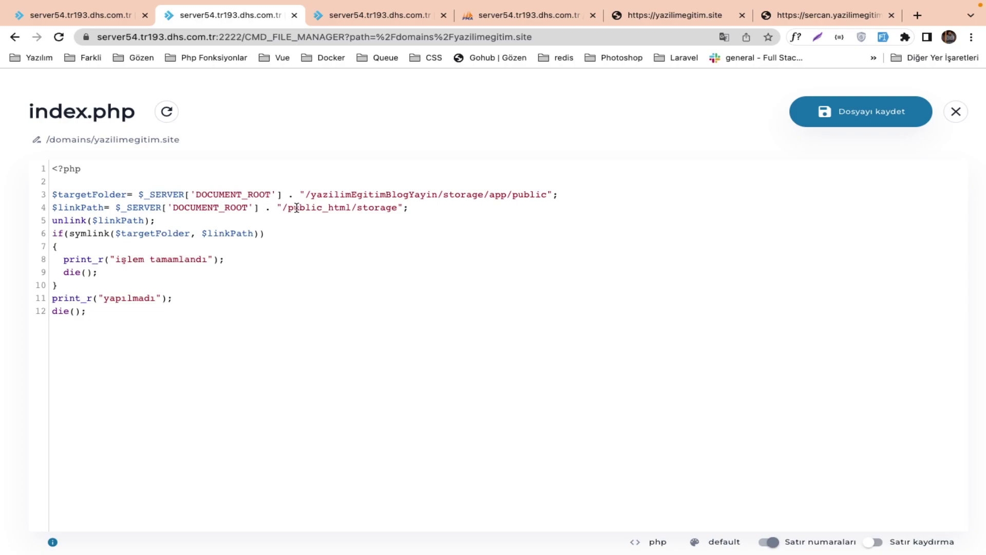
# Change line 4's link path in index.php to '/public_html/public/storage' and save the file.
pyautogui.doubleClick(378, 207)
pyautogui.click(403, 208)
pyautogui.write('public')
pyautogui.press('BackSpace')
pyautogui.press('BackSpace')
pyautogui.press('BackSpace')
pyautogui.press('BackSpace')
pyautogui.press('BackSpace')
pyautogui.press('BackSpace')
pyautogui.press('BackSpace')
pyautogui.press('BackSpace')
pyautogui.click(393, 208)
pyautogui.write('/stopra')
pyautogui.press('BackSpace')
pyautogui.write('rage')
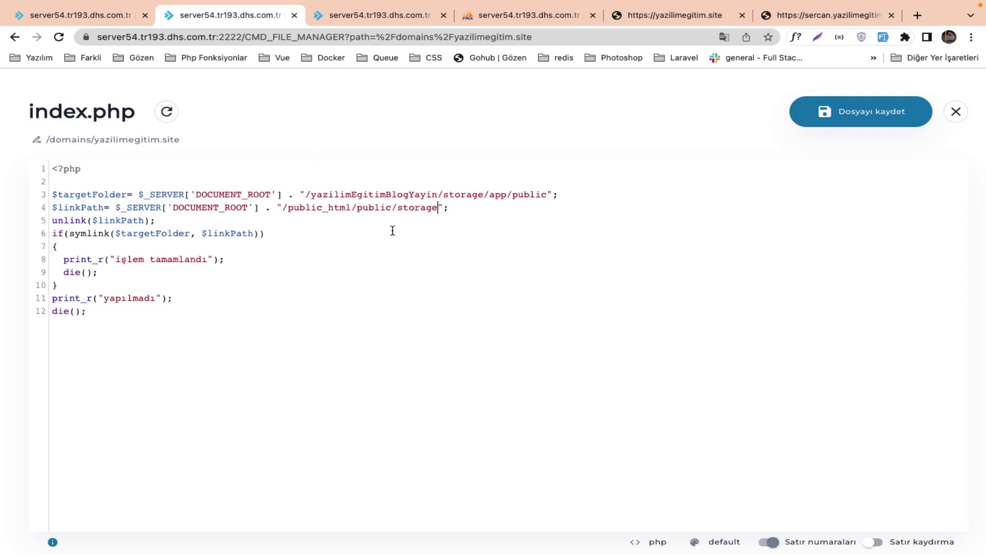
pyautogui.click(827, 121)
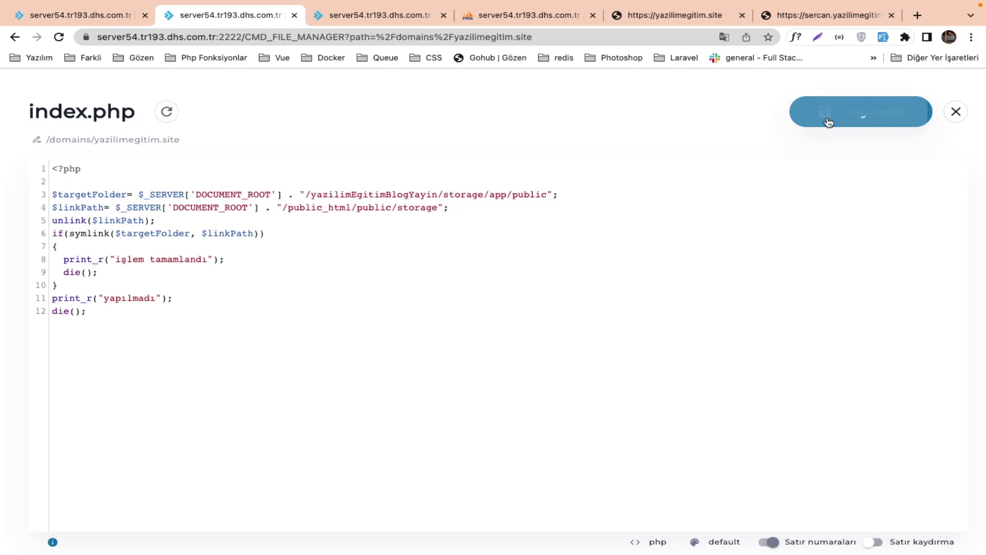
# Rerun the storage-link script on the subdomain and reload the blog site.
pyautogui.click(719, 15)
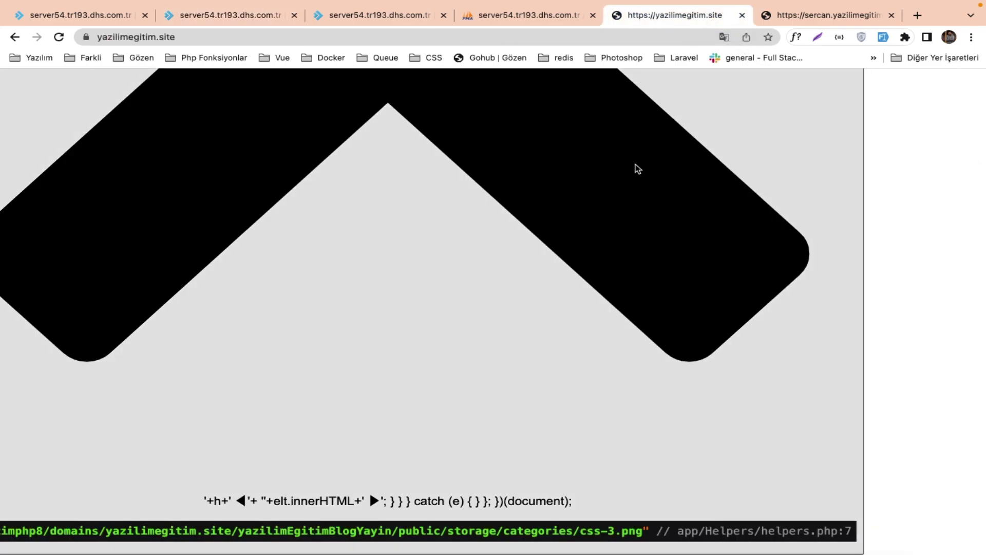
pyautogui.click(831, 20)
pyautogui.press('super+r')
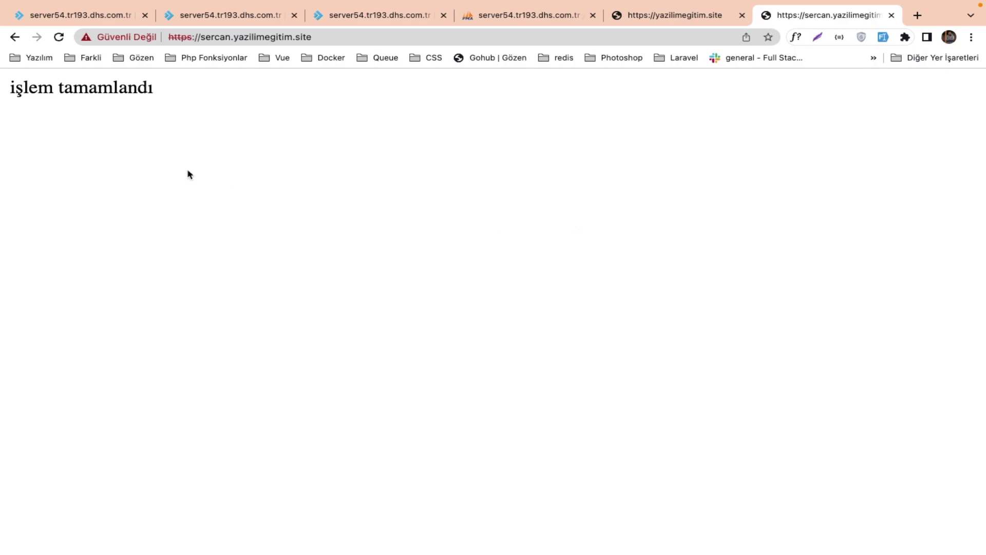
pyautogui.click(669, 20)
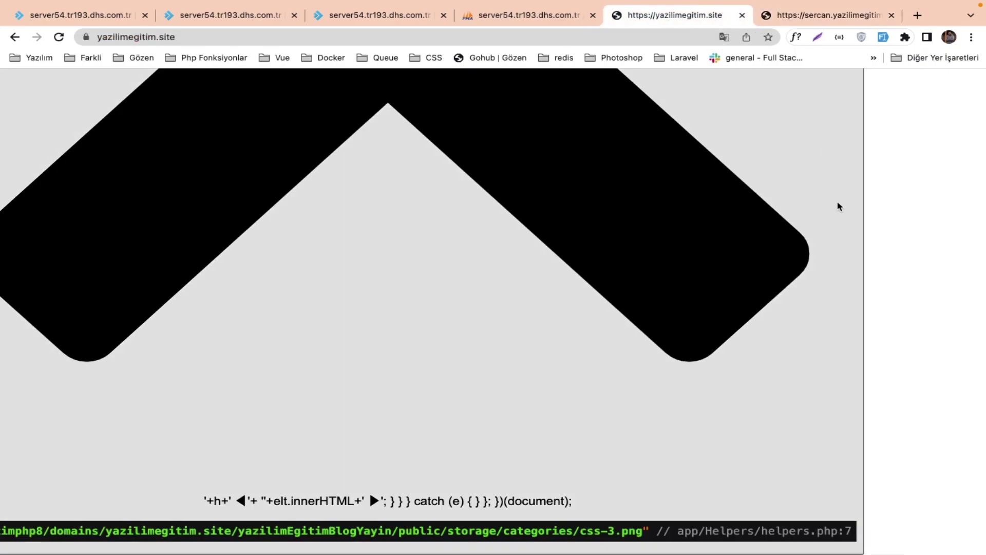
pyautogui.press('super+r')
# Comment out the dd line in helpers.php, save, and reload the blog homepage.
pyautogui.click(383, 18)
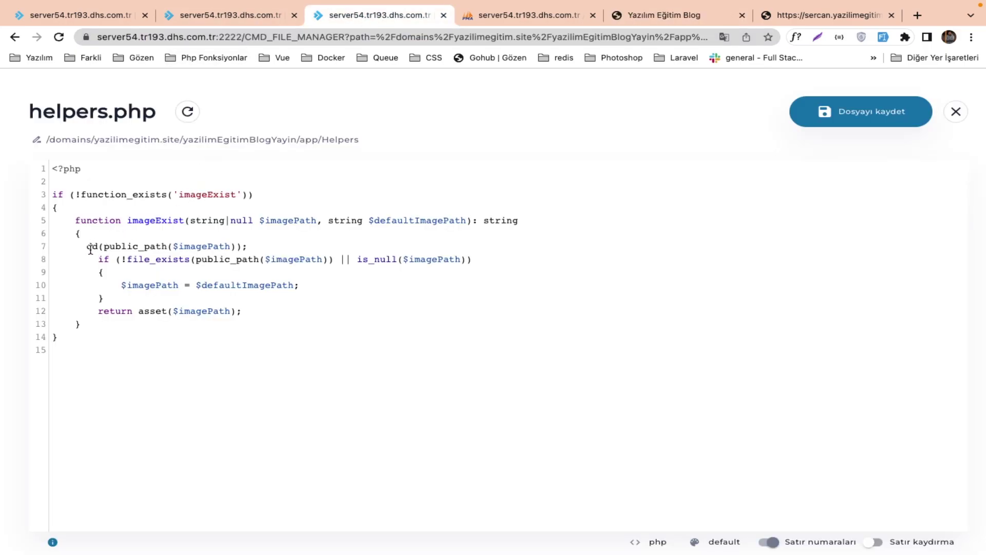
pyautogui.write('//')
pyautogui.click(872, 114)
pyautogui.click(614, 16)
pyautogui.press('super+r')
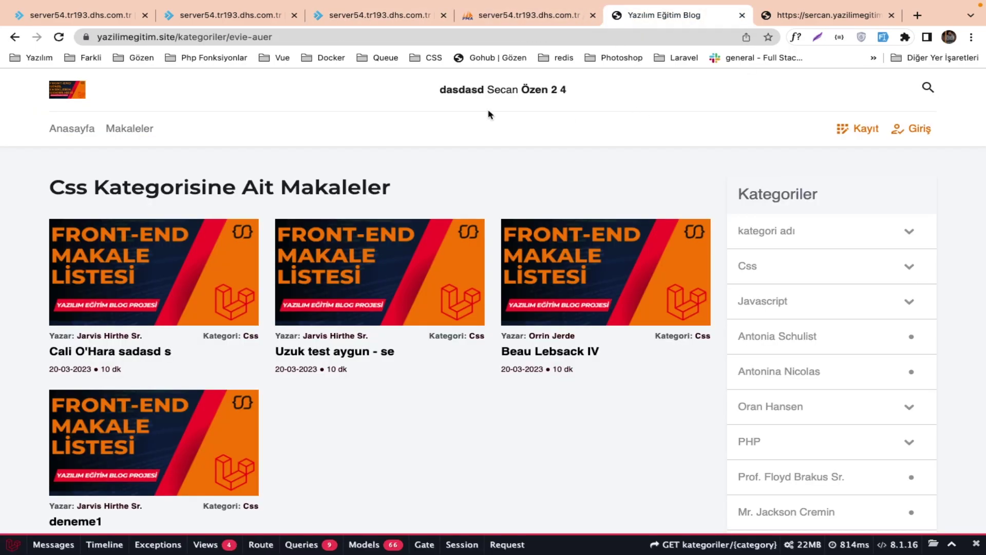
pyautogui.click(82, 139)
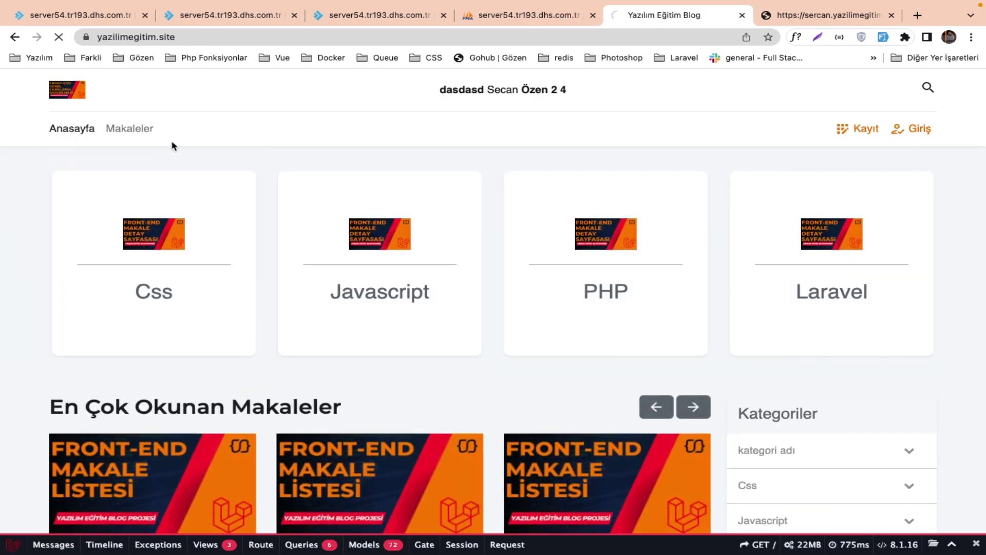
pyautogui.press('super+r')
# Inspect the Css category card image's source path, then close developer tools.
pyautogui.rightClick(170, 228)
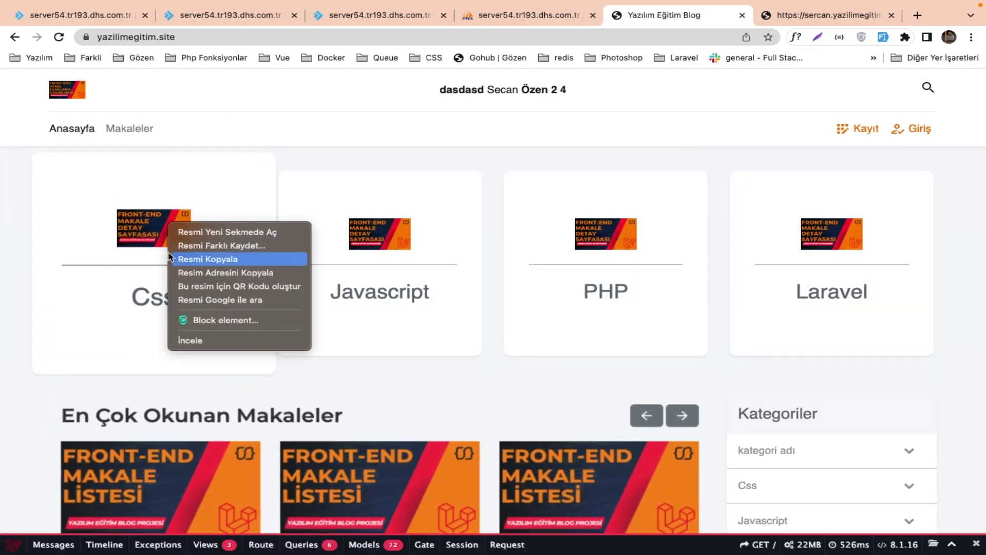
pyautogui.click(194, 339)
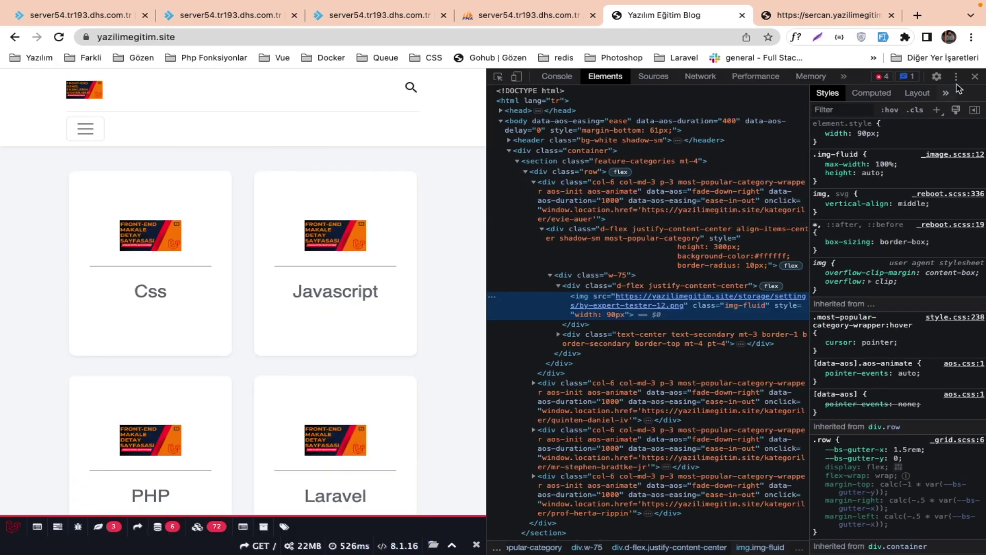
pyautogui.click(974, 76)
pyautogui.hotkey('ctrl', 'Right')
pyautogui.hotkey('ctrl', 'Left')
pyautogui.hotkey('ctrl', 'Left')
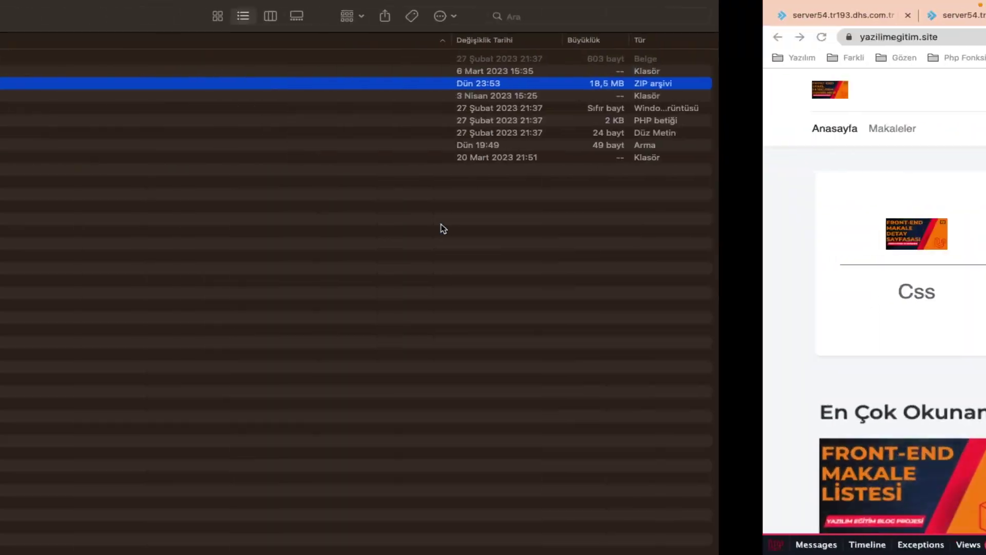
pyautogui.hotkey('ctrl', 'Left')
pyautogui.hotkey('ctrl', 'Right')
pyautogui.hotkey('ctrl', 'Right')
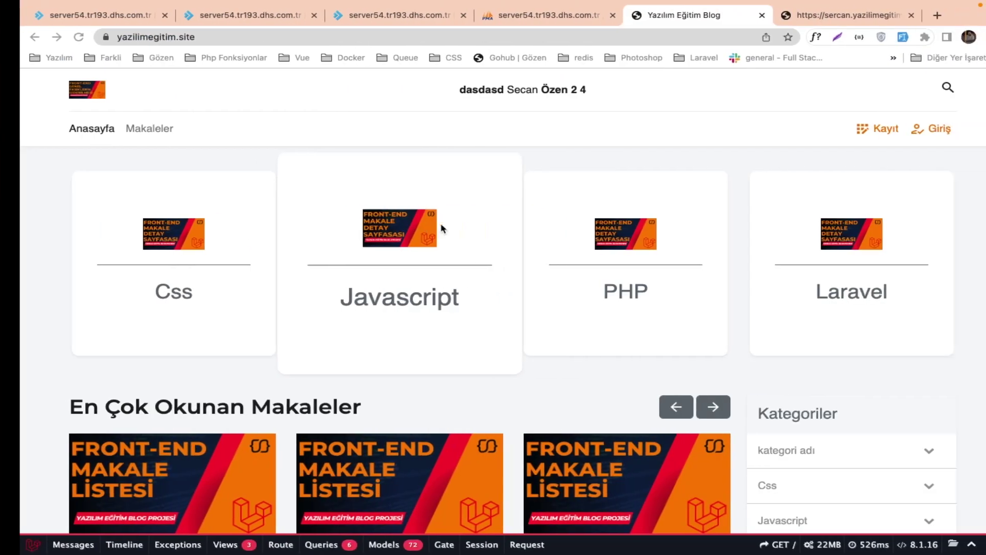
# Remove the // before dd(public_path($imagePath)) on helpers.php line 7, save, and reload the blog.
pyautogui.click(380, 19)
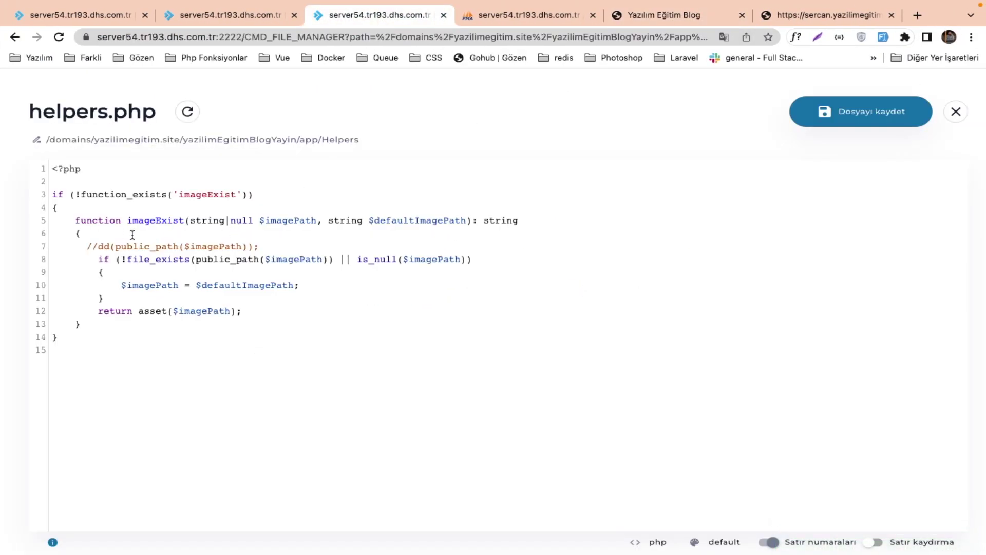
pyautogui.click(99, 246)
pyautogui.press('BackSpace')
pyautogui.press('BackSpace')
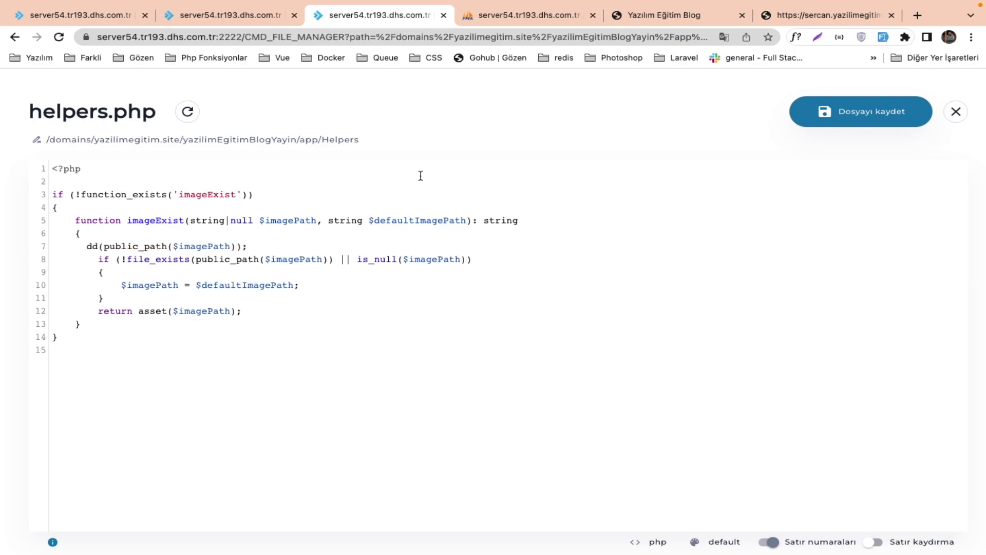
pyautogui.click(824, 110)
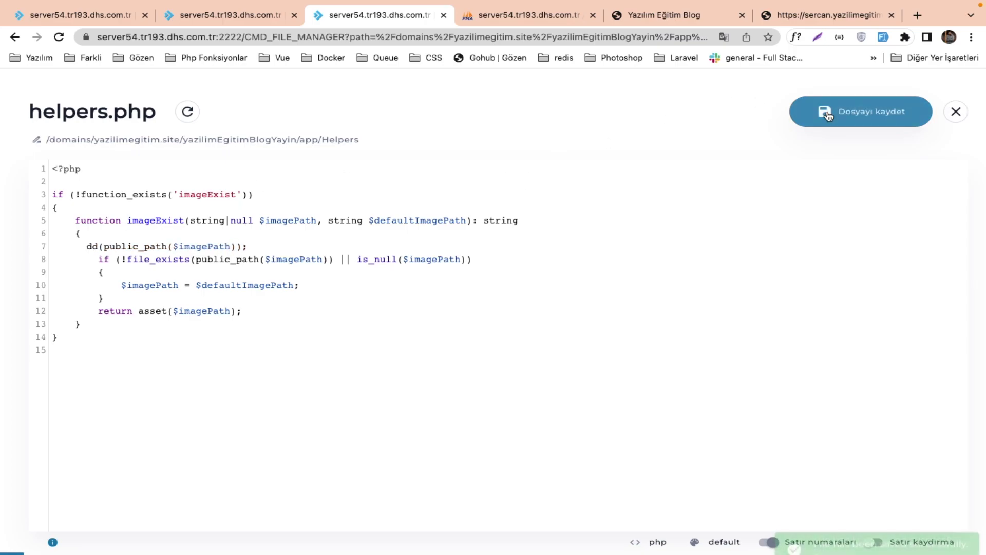
pyautogui.click(663, 15)
pyautogui.hotkey('ctrl', 'r')
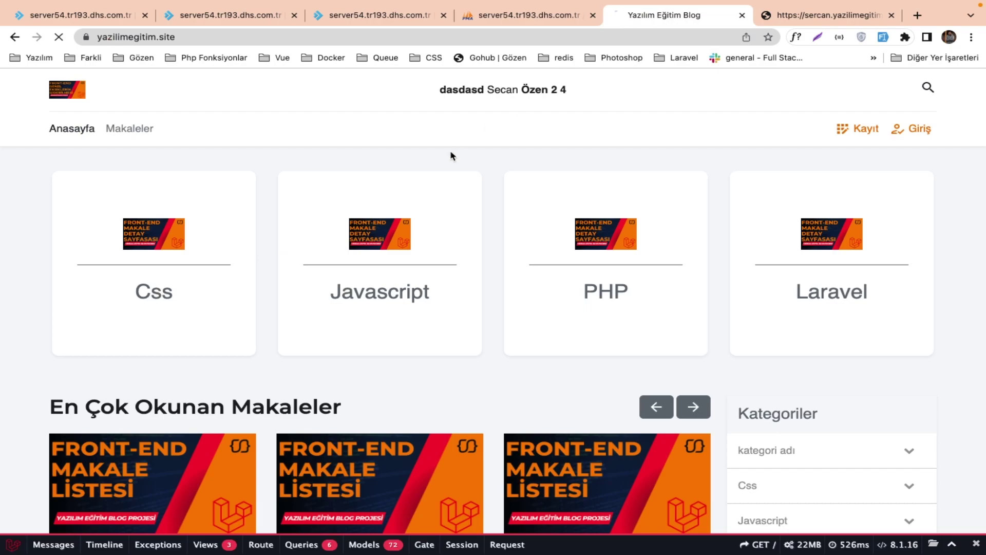
pyautogui.scroll(-5, 254, 324)
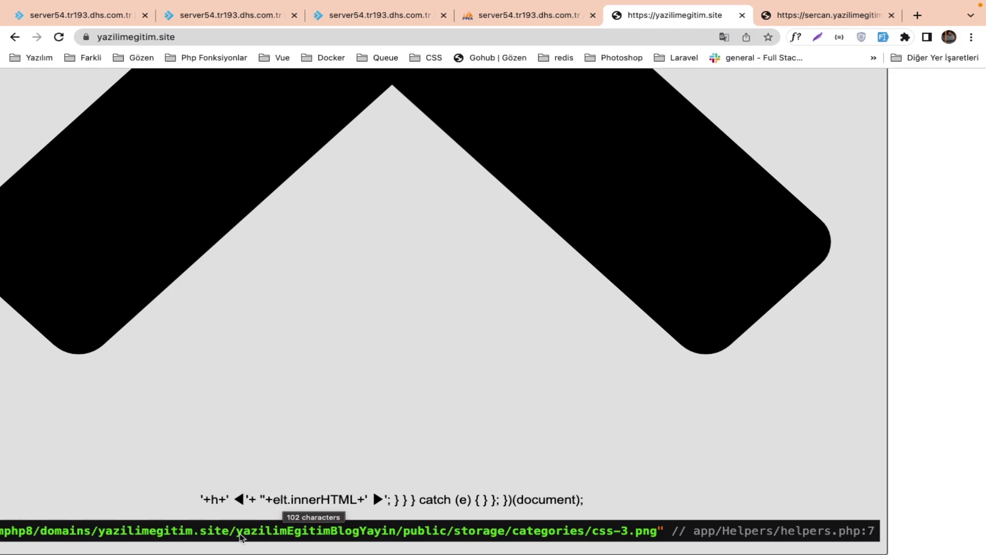
# Read the dumped css-3.png path under yazilimEgitimBlogYayin/public/storage, then return to helpers.php.
pyautogui.press('super+r')
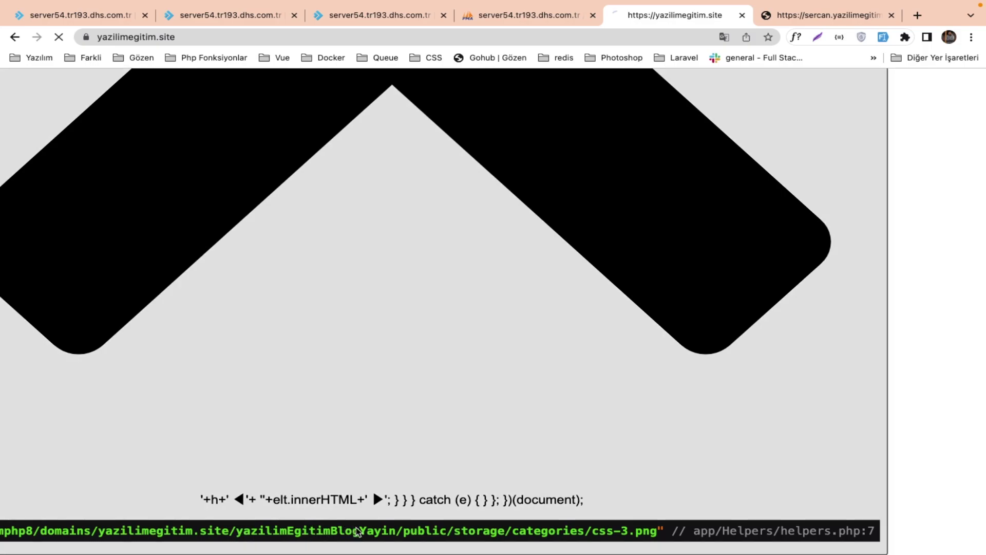
pyautogui.scroll(-3, 379, 467)
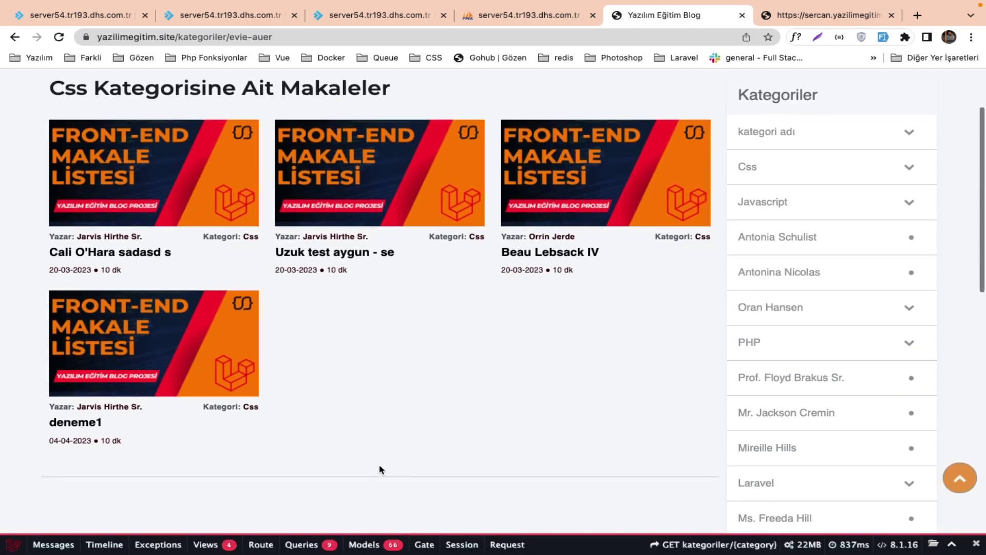
pyautogui.scroll(3, 382, 470)
pyautogui.press('super+bracketleft')
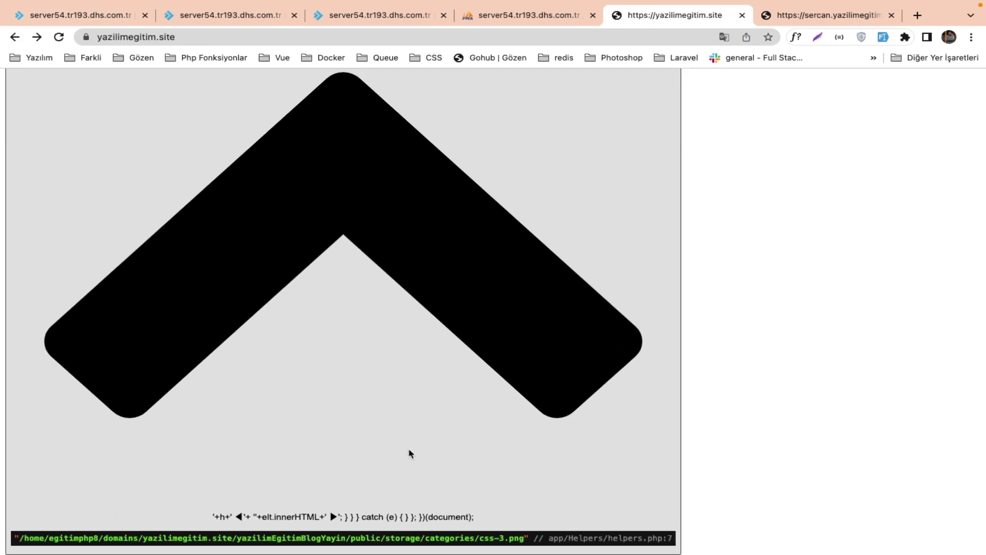
pyautogui.scroll(-1, 308, 441)
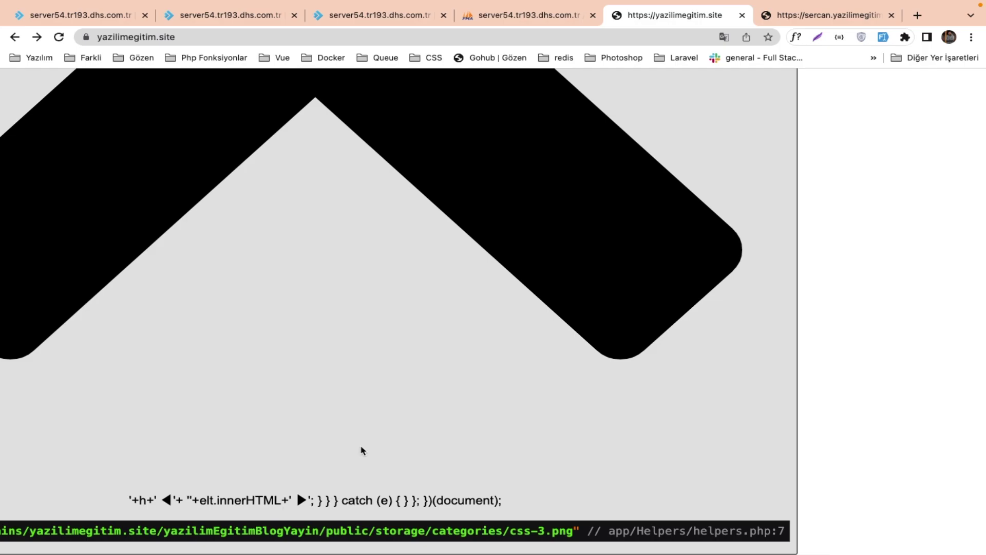
pyautogui.hotkey('ctrl', 'Left')
pyautogui.hotkey('ctrl', 'Right')
pyautogui.hotkey('ctrl', 'Right')
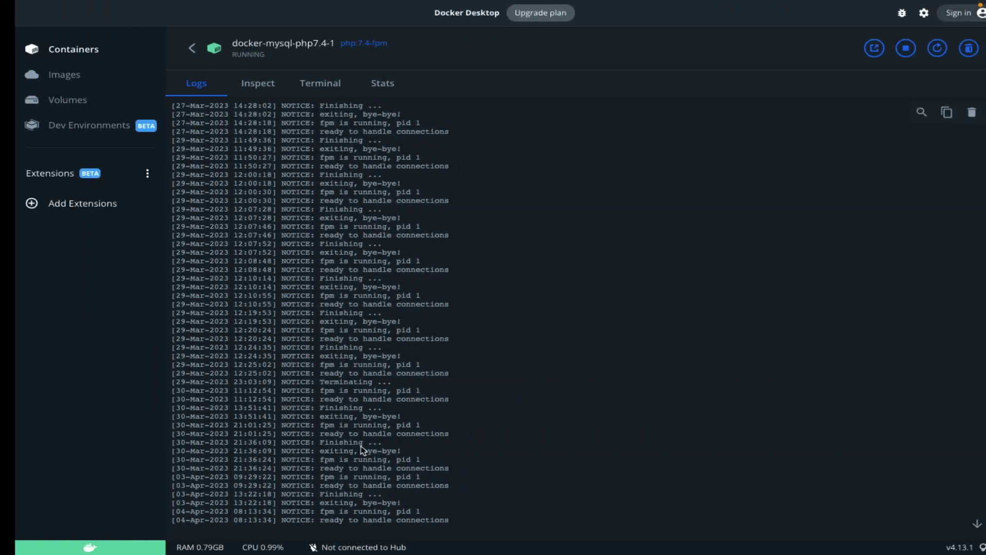
pyautogui.hotkey('ctrl', 'Left')
pyautogui.click(345, 17)
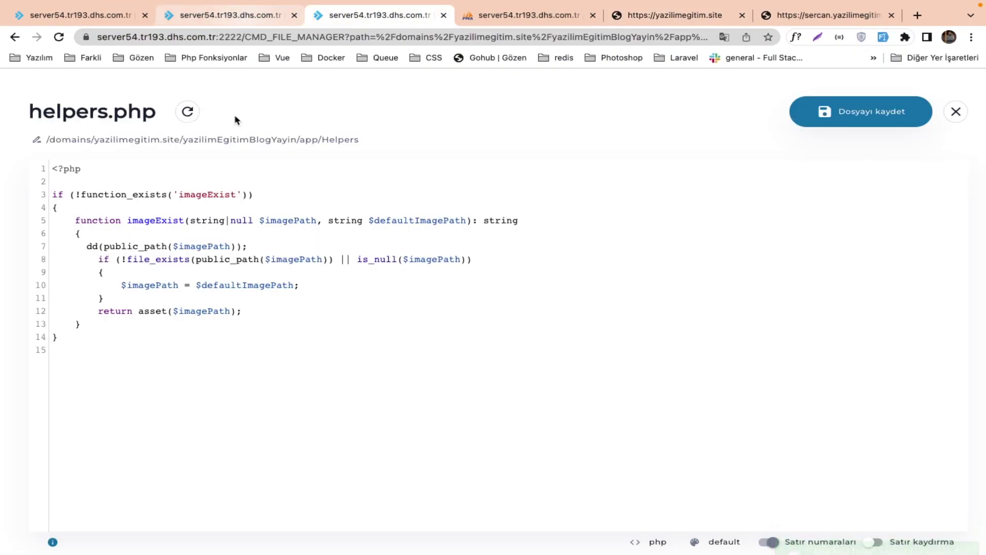
# Change line 7's dump to dd(storage_path($imagePath)), save helpers.php, and reload the blog.
pyautogui.click(138, 247)
pyautogui.press('BackSpace')
pyautogui.press('BackSpace')
pyautogui.press('BackSpace')
pyautogui.press('BackSpace')
pyautogui.press('BackSpace')
pyautogui.press('BackSpace')
pyautogui.write('stora')
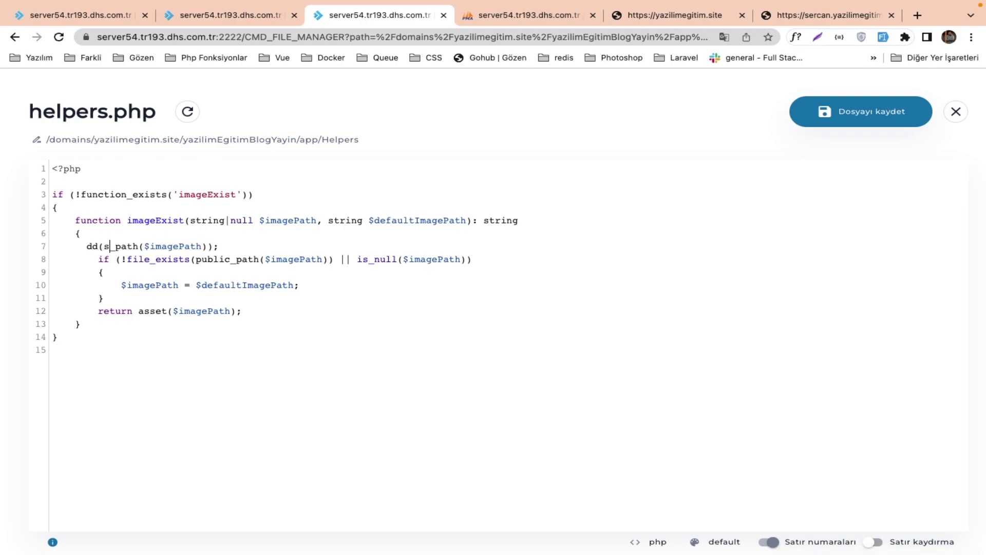
pyautogui.write('ge')
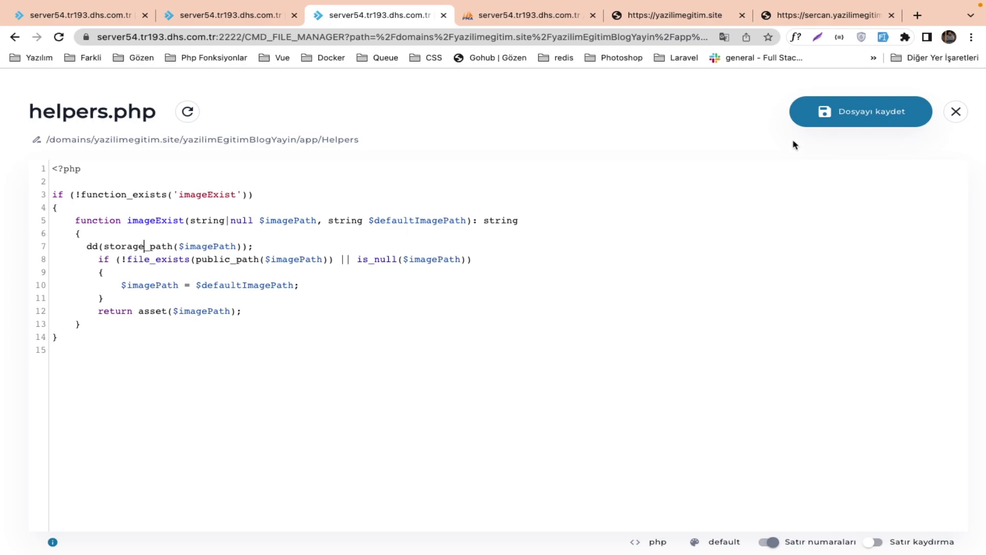
pyautogui.click(804, 119)
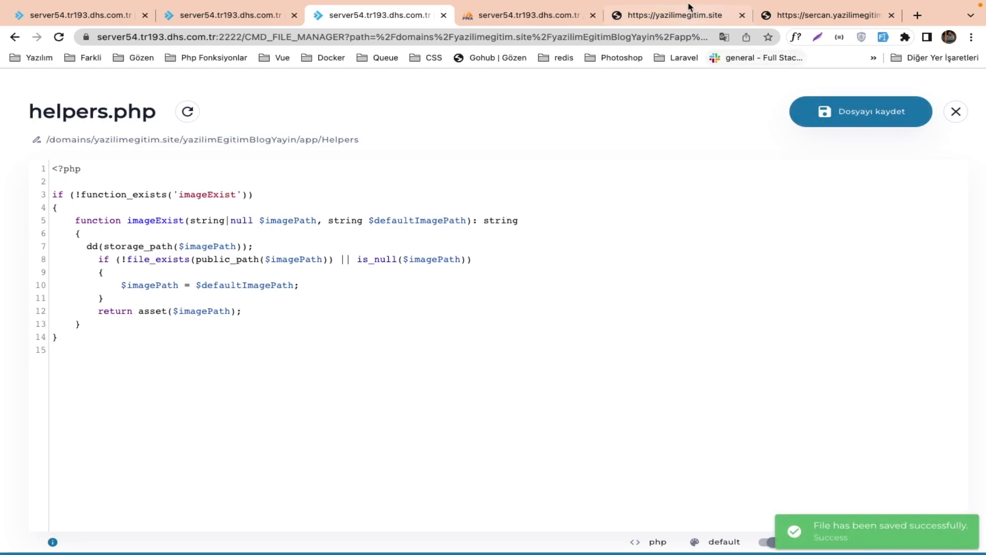
pyautogui.click(690, 7)
pyautogui.hotkey('ctrl', 'r')
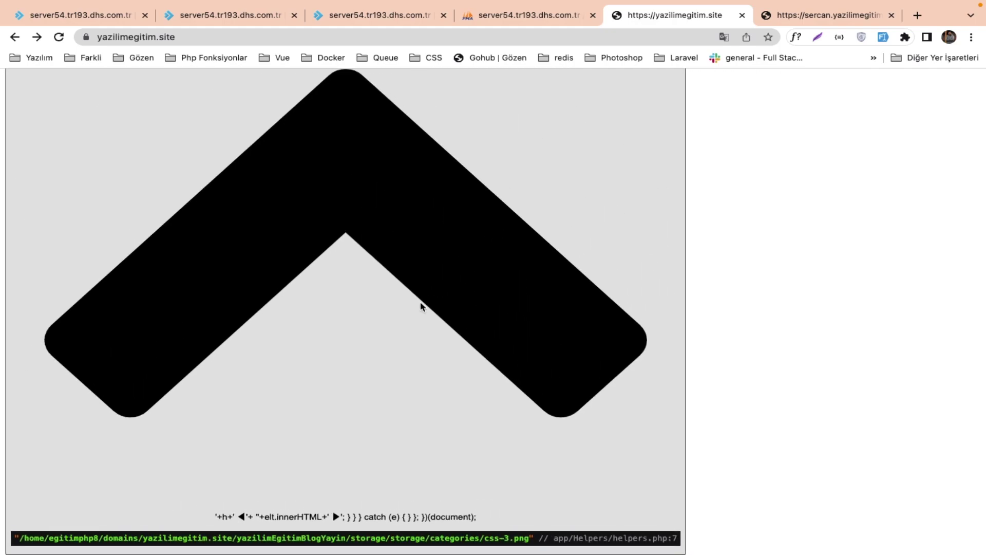
# Read the dumped path ending in storage/storage/categories/css-3.png, then go back to helpers.php.
pyautogui.scroll(5, 418, 311)
pyautogui.hscroll(-4, 419, 312)
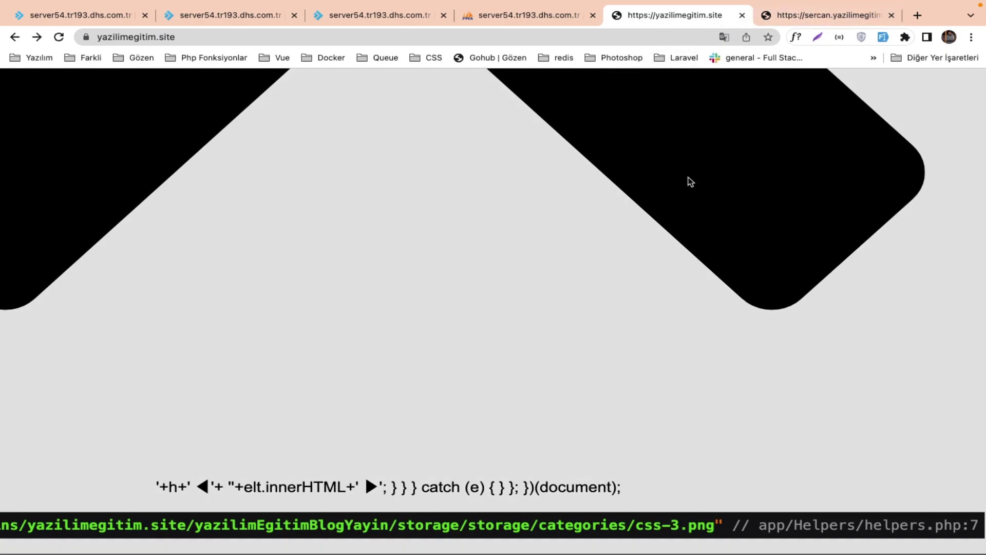
pyautogui.hotkey('ctrl', 'Right')
pyautogui.hotkey('ctrl', 'Right')
pyautogui.hotkey('ctrl', 'Right')
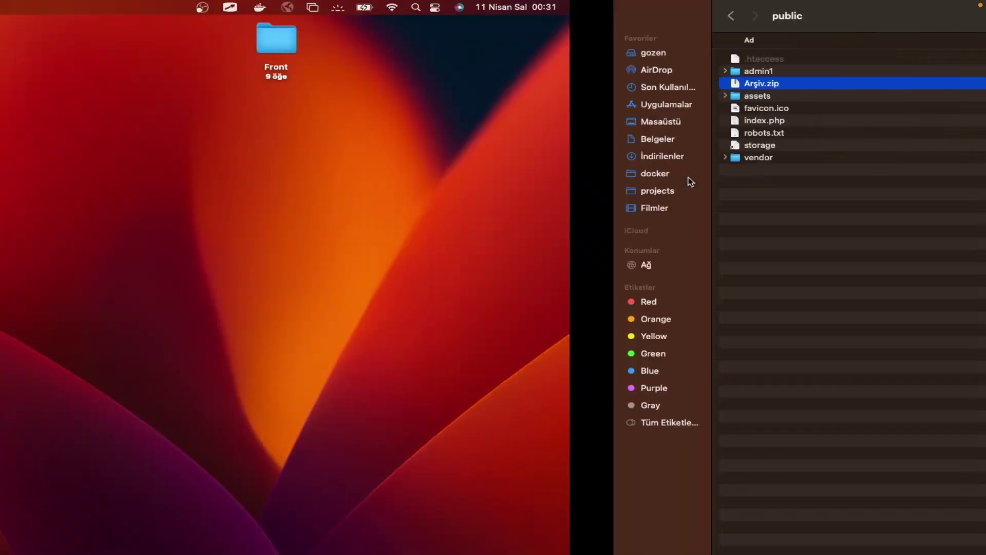
pyautogui.hotkey('ctrl', 'Left')
pyautogui.hotkey('ctrl', 'Left')
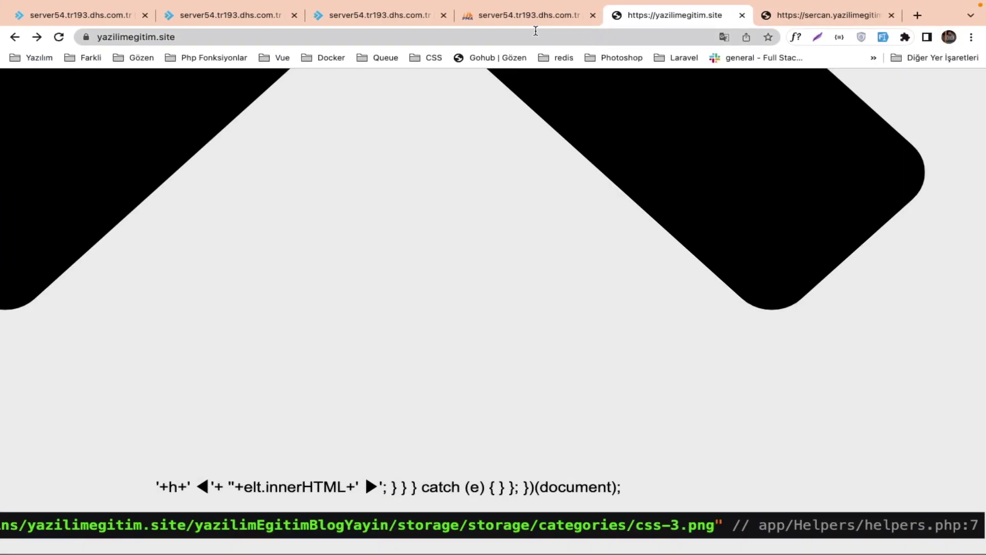
pyautogui.click(534, 25)
pyautogui.click(365, 10)
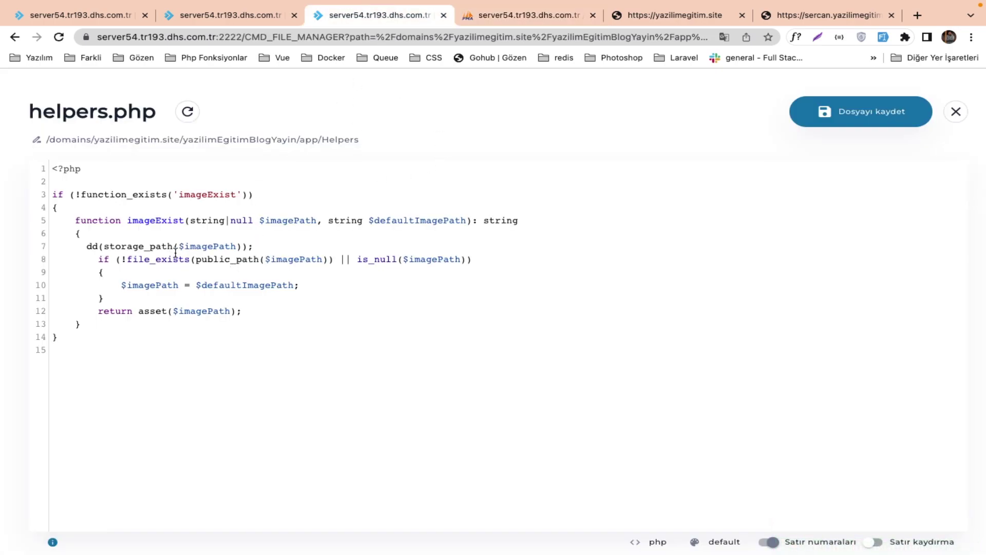
# Delete storage_path so line 7 dumps the raw $imagePath, save, and reload the blog home page.
pyautogui.doubleClick(163, 246)
pyautogui.press('BackSpace')
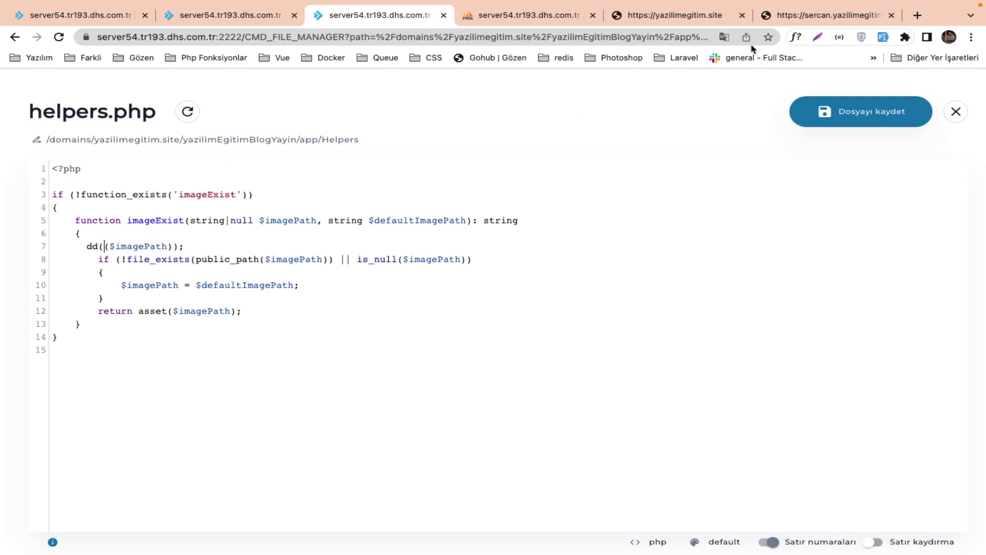
pyautogui.click(822, 100)
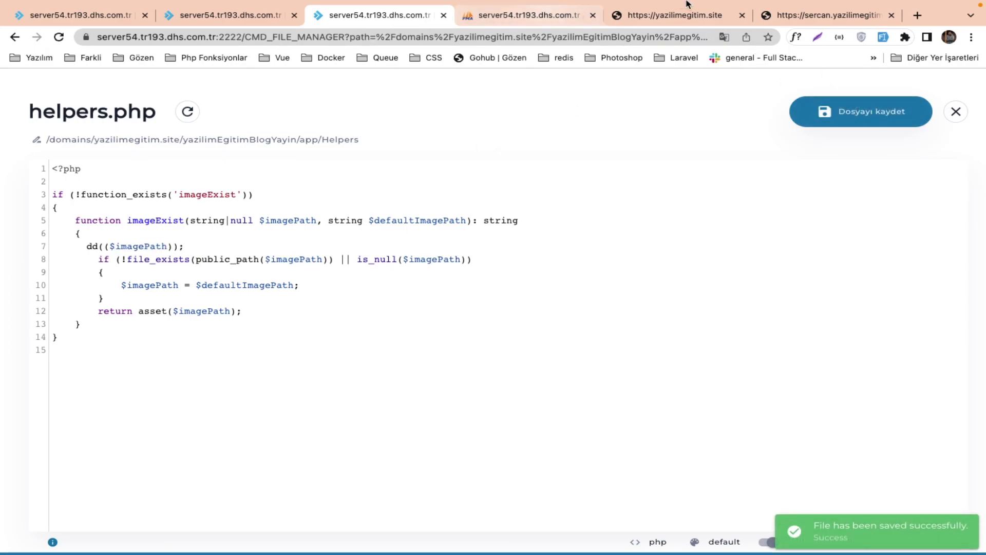
pyautogui.click(687, 16)
pyautogui.hotkey('ctrl', 'r')
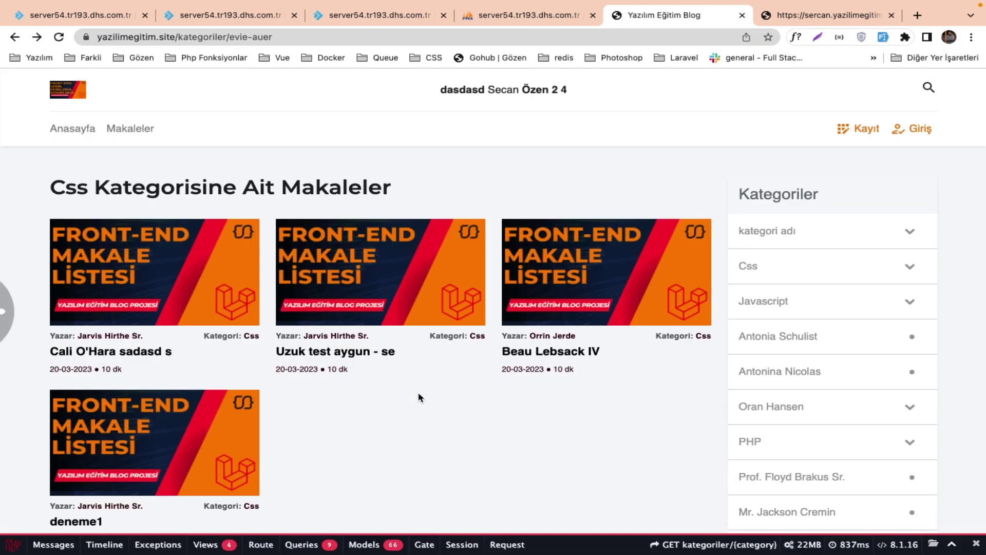
pyautogui.click(67, 95)
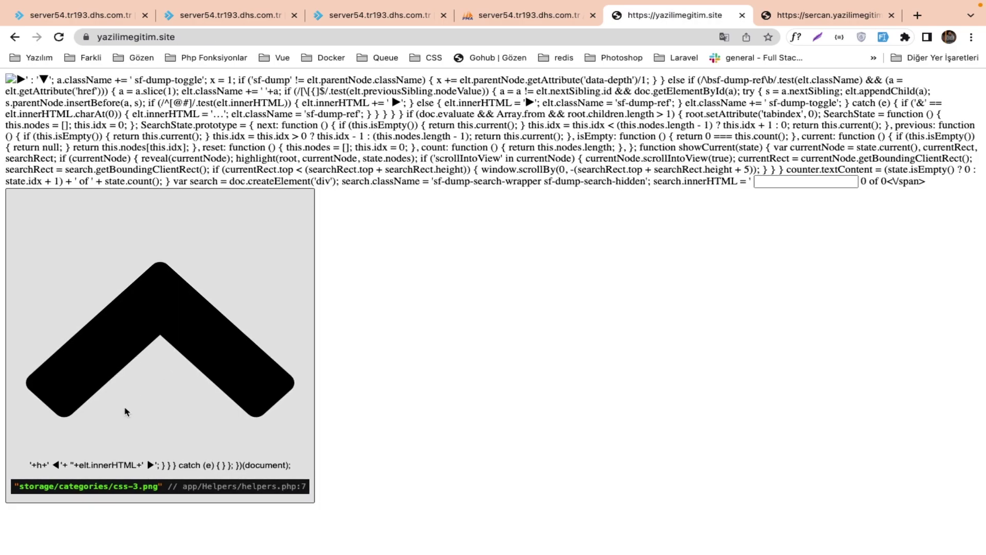
pyautogui.scroll(5, 125, 412)
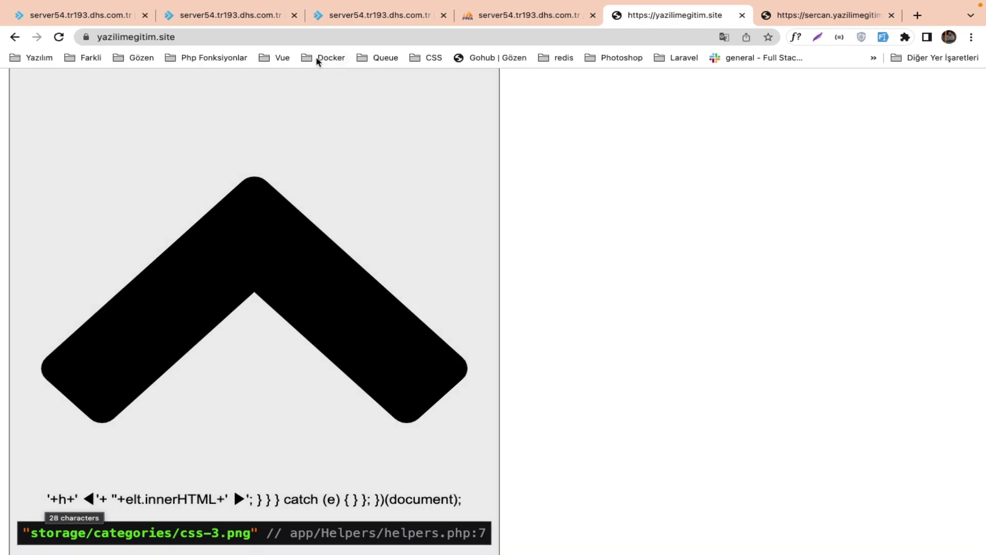
# Comment out the line-7 dump and make file_exists check the raw $imagePath instead of public_path, saving helpers.php.
pyautogui.moveTo(519, 3)
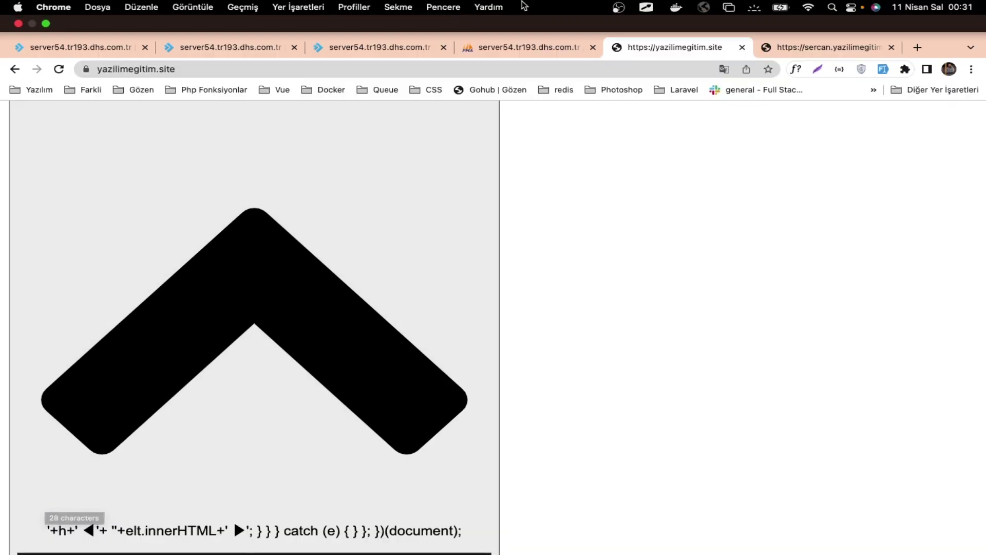
pyautogui.click(379, 47)
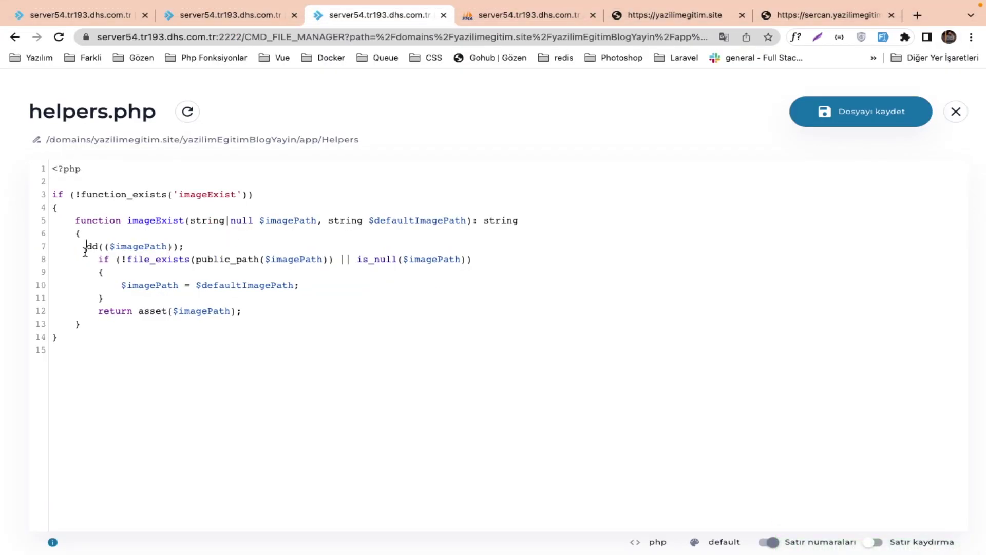
pyautogui.click(86, 248)
pyautogui.write('//')
pyautogui.doubleClick(247, 259)
pyautogui.press('BackSpace')
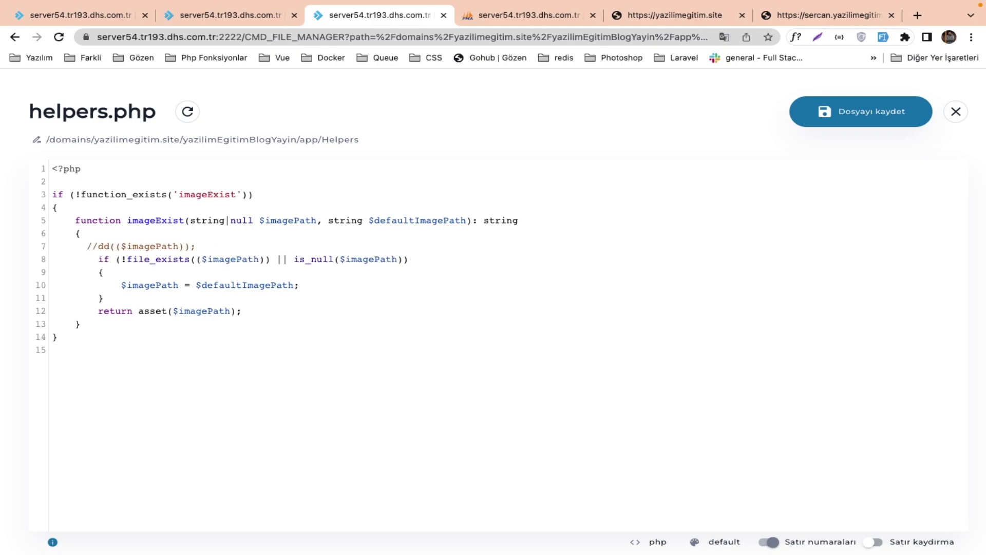
pyautogui.click(828, 117)
pyautogui.click(278, 247)
pyautogui.write('public_path($imagePath)')
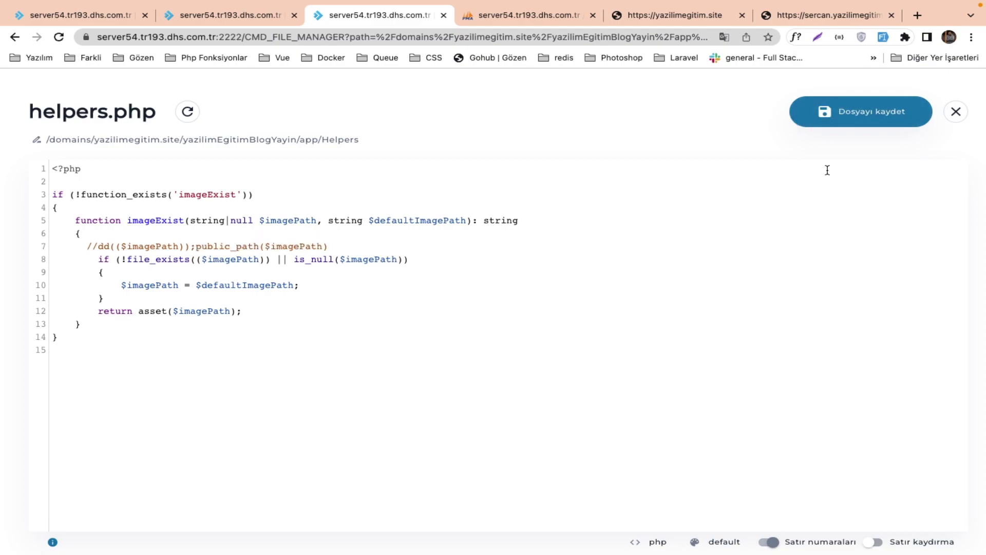
pyautogui.click(838, 123)
pyautogui.click(674, 15)
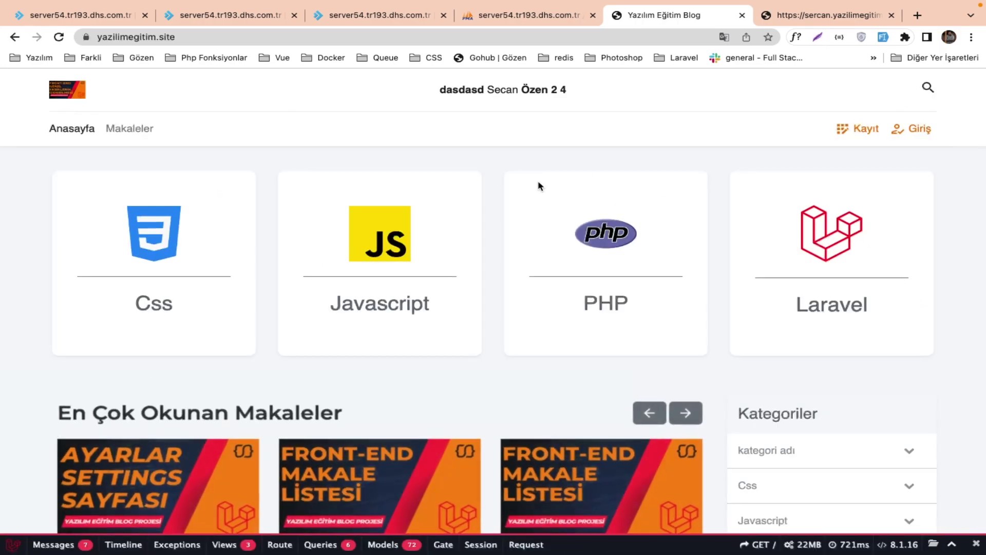
# Scroll the reloaded home page to confirm the category images and articles, then return to helpers.php.
pyautogui.scroll(-2, 429, 310)
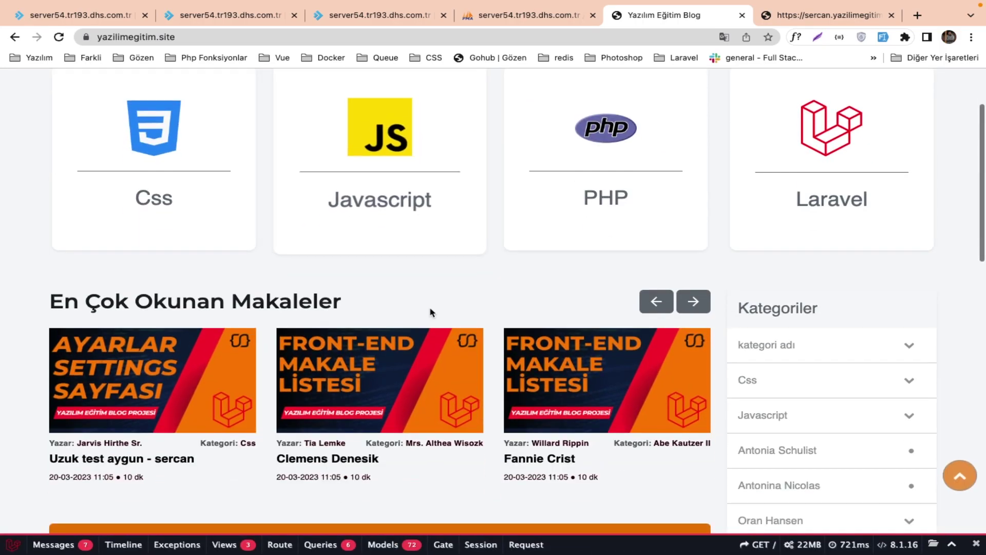
pyautogui.scroll(2, 431, 313)
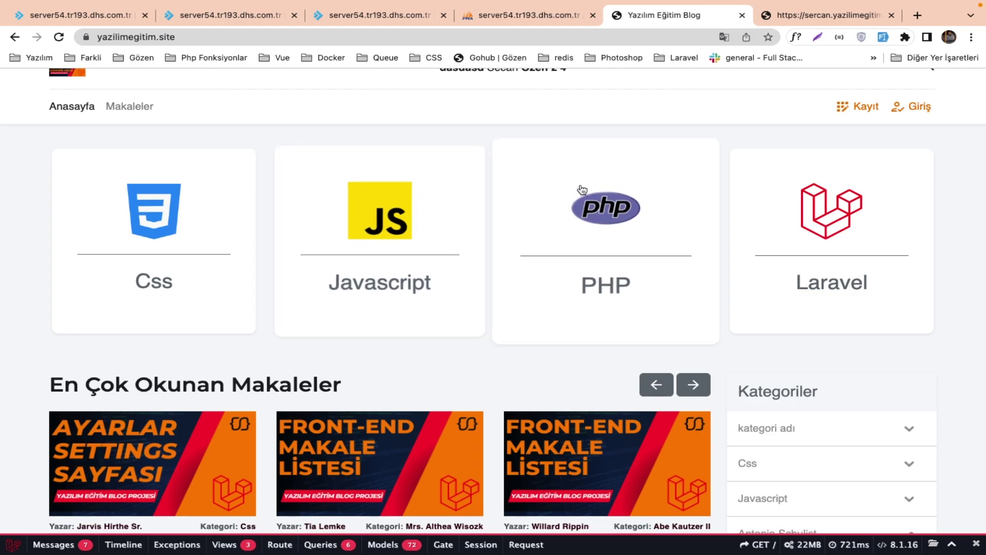
pyautogui.click(391, 20)
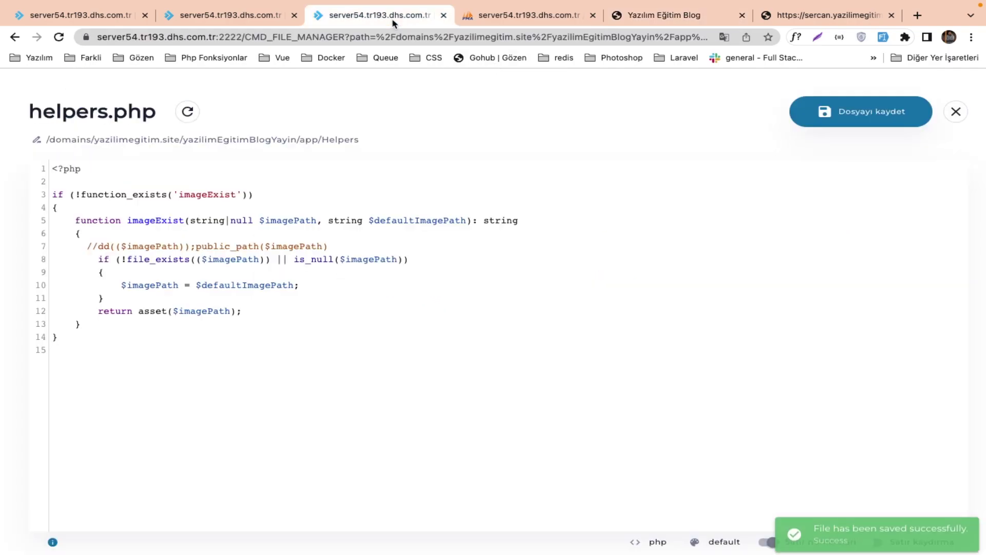
# Review public_path and the subdomain's document-root override, then close the helpers.php editor.
pyautogui.doubleClick(226, 244)
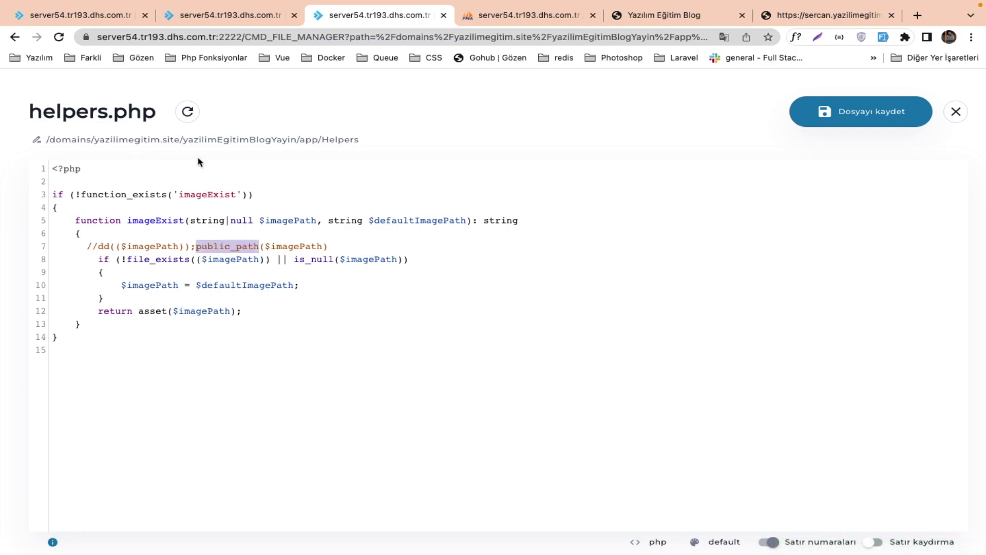
pyautogui.click(229, 18)
pyautogui.click(119, 19)
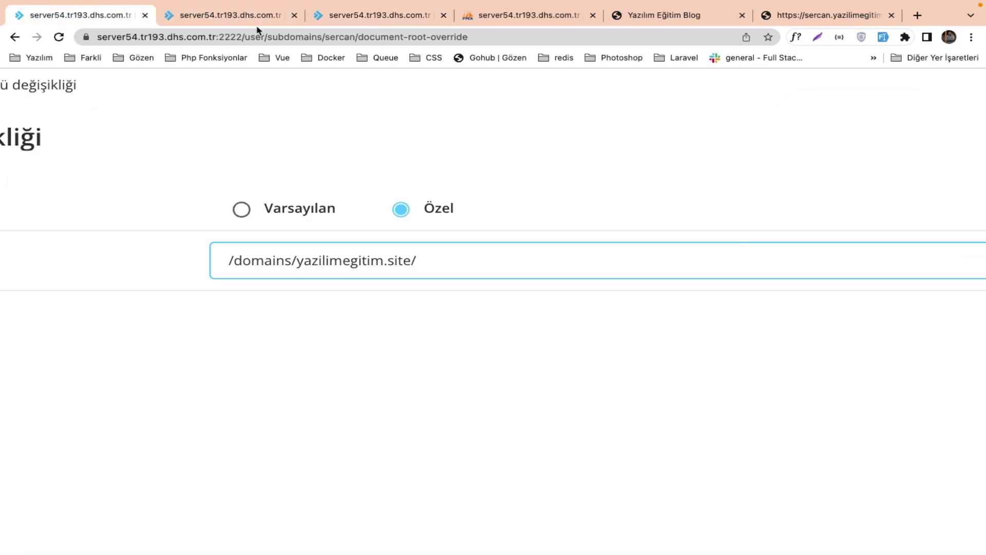
pyautogui.click(333, 16)
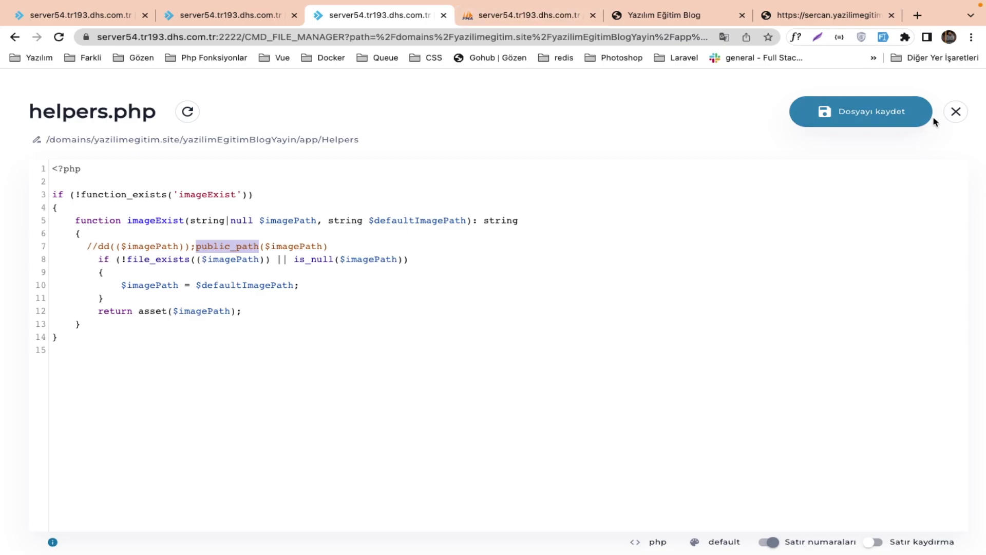
pyautogui.click(954, 112)
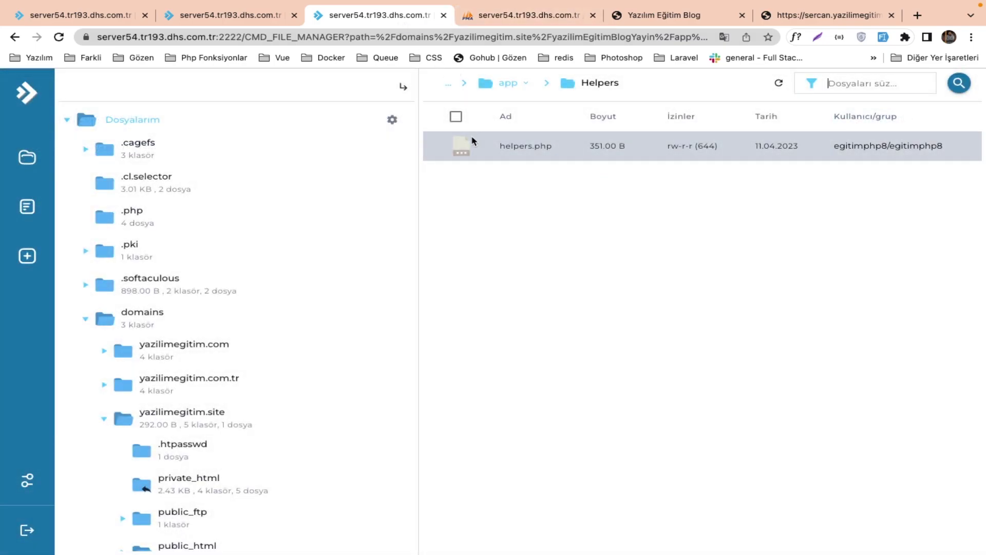
# Open yazilimegitim.site/public_html/index.php, check the yazilimEgitimBlogYayin path on line 19, and close it.
pyautogui.click(184, 419)
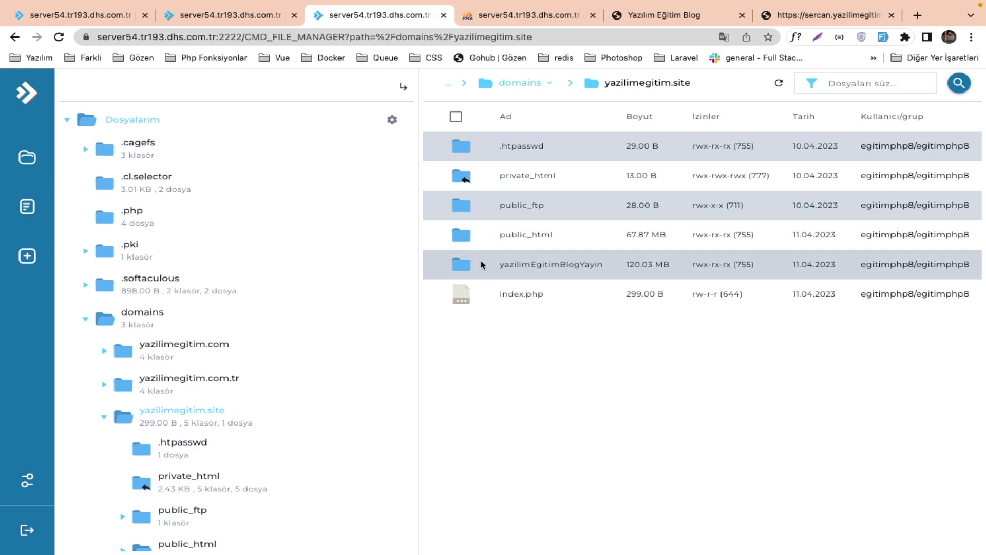
pyautogui.click(553, 240)
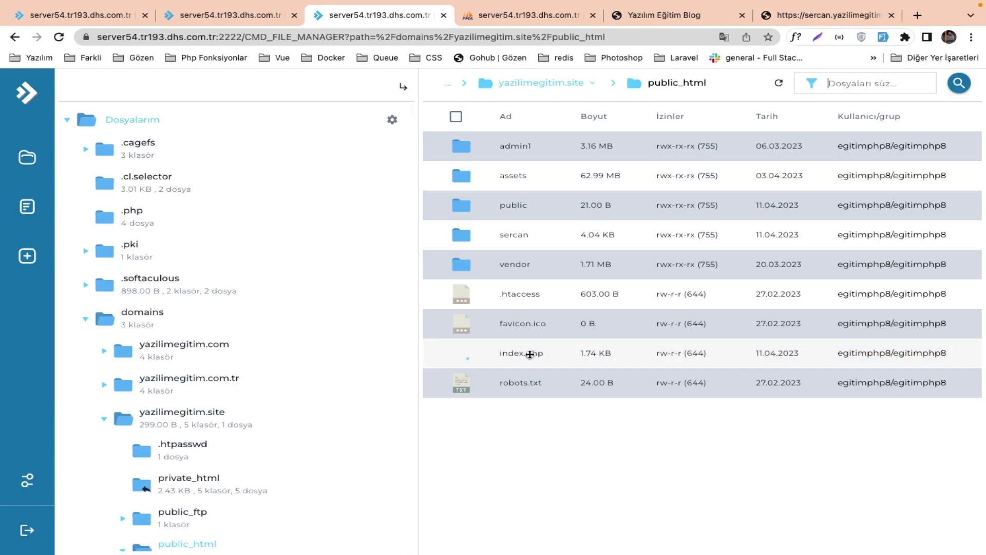
pyautogui.click(529, 353)
pyautogui.scroll(-3, 528, 352)
pyautogui.moveTo(317, 288); pyautogui.dragTo(412, 290)
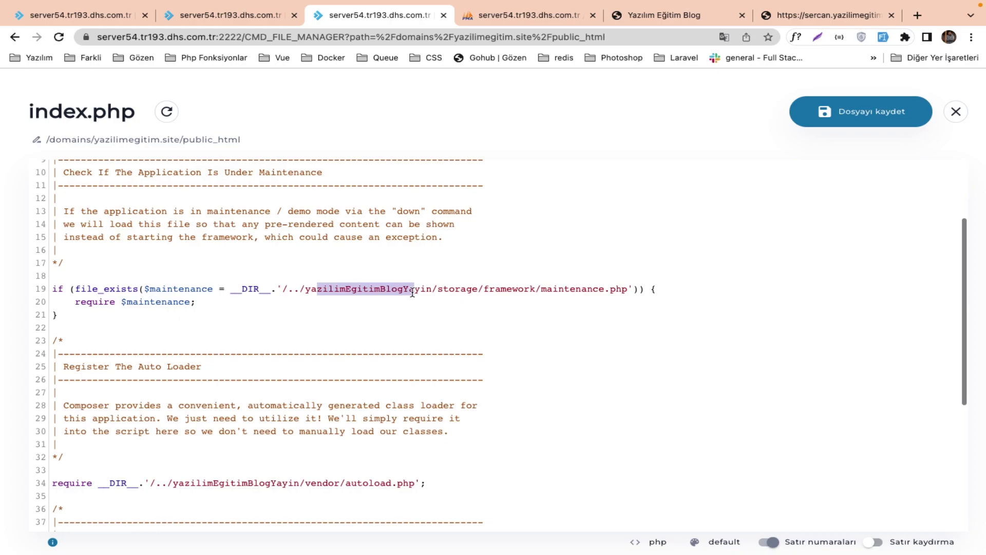
pyautogui.click(443, 17)
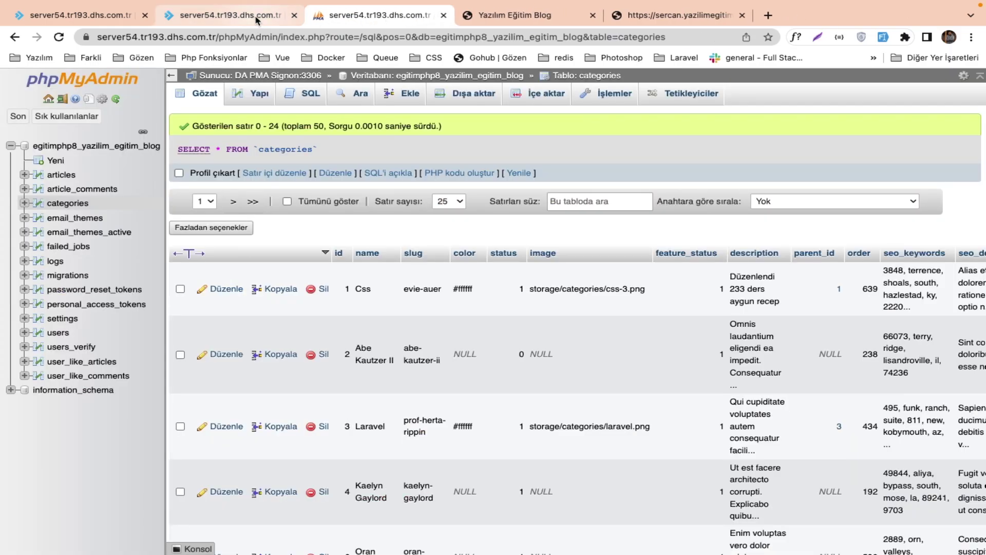
# Delete the extra '/public' from $linkPath so it reads "/public_html/storage".
pyautogui.click(257, 20)
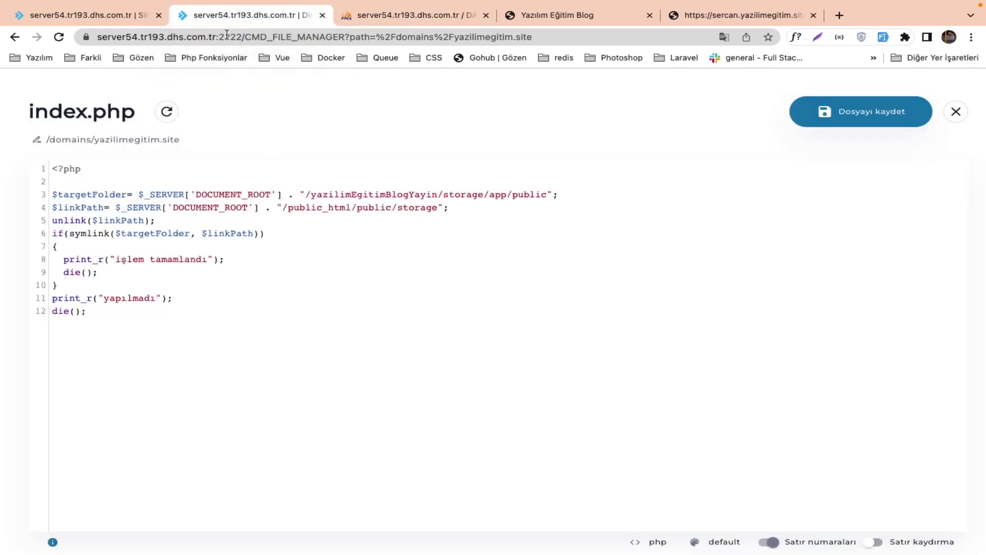
pyautogui.moveTo(174, 323); pyautogui.dragTo(18, 201)
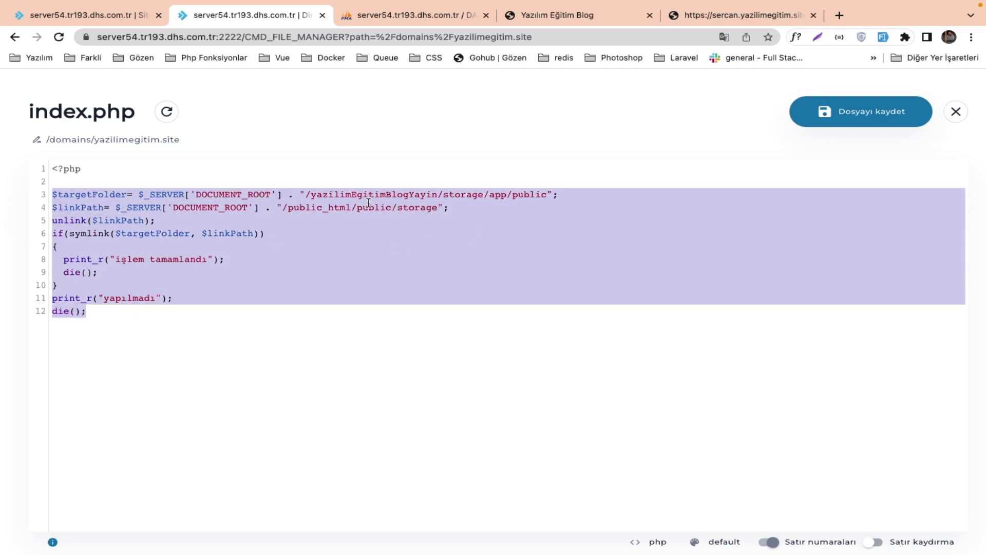
pyautogui.doubleClick(377, 207)
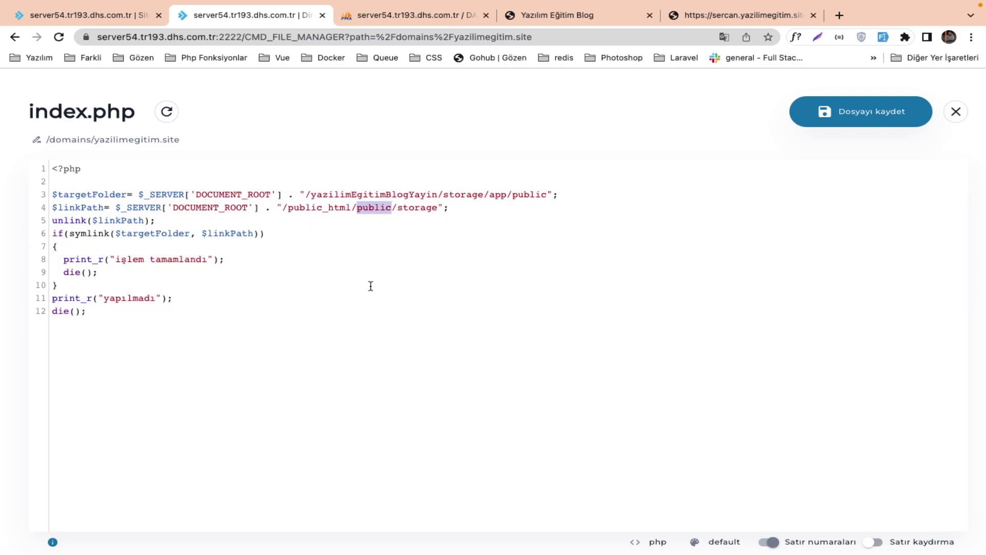
pyautogui.press('BackSpace')
pyautogui.press('BackSpace')
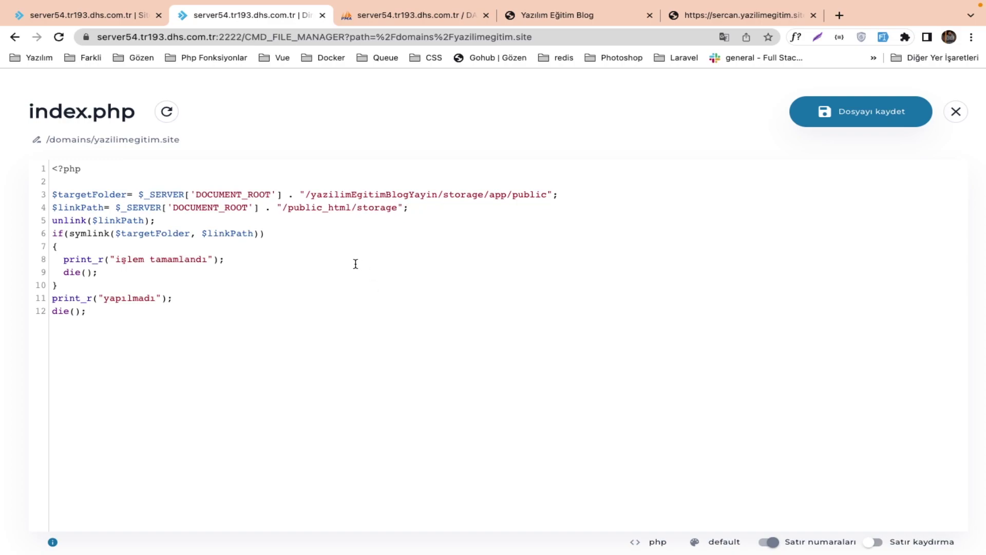
pyautogui.doubleClick(321, 207)
pyautogui.doubleClick(362, 207)
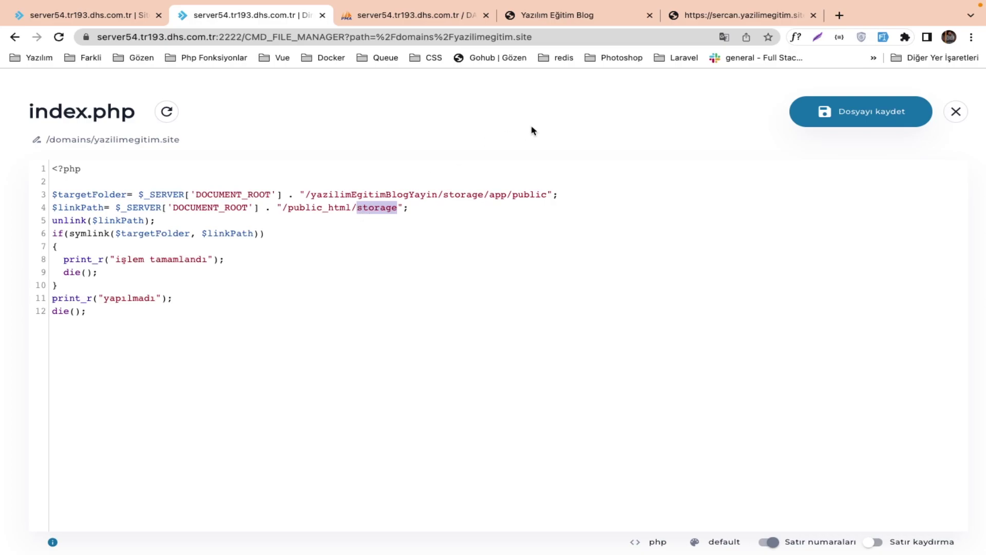
# Compare with the phpMyAdmin categories table, then save and close index.php.
pyautogui.click(452, 20)
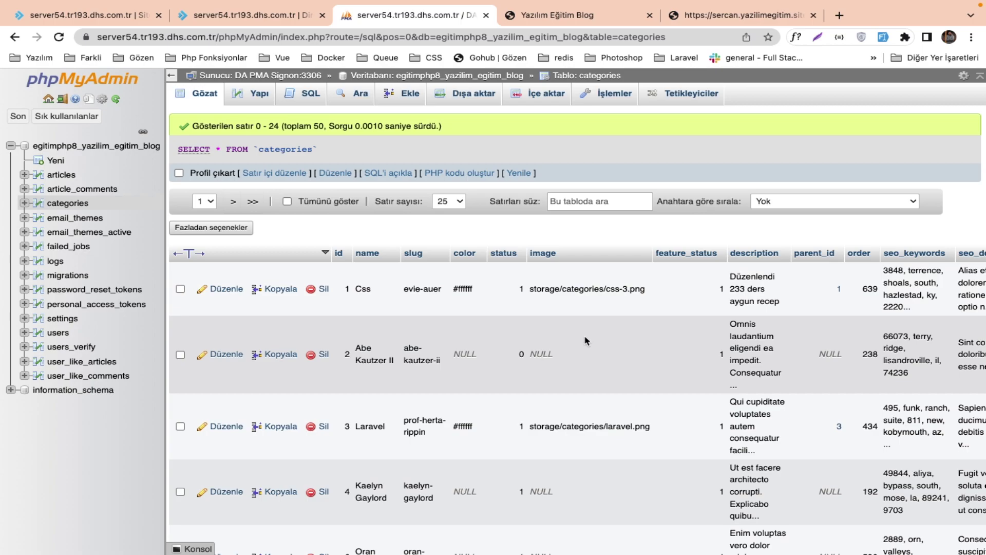
pyautogui.click(288, 18)
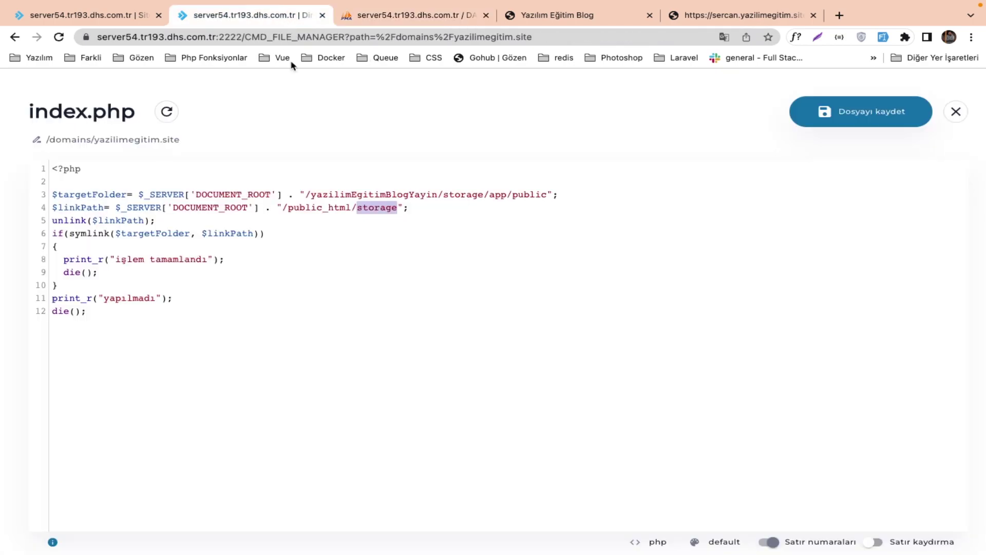
pyautogui.tripleClick(414, 208)
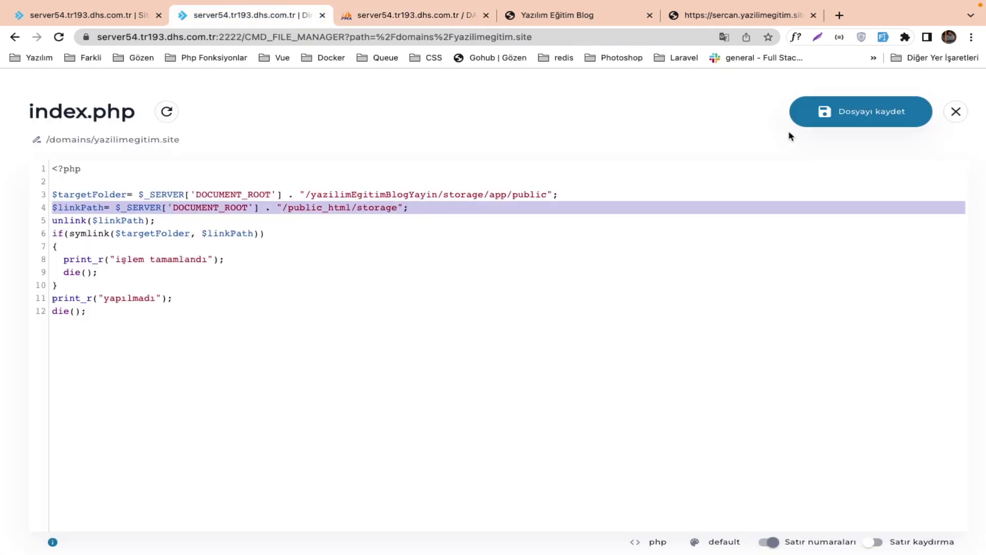
pyautogui.click(825, 118)
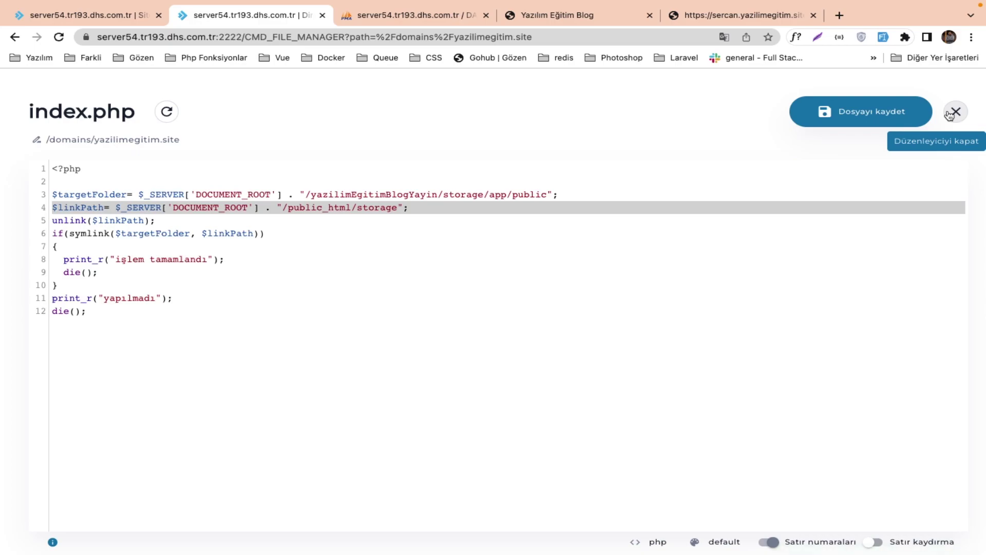
pyautogui.click(955, 112)
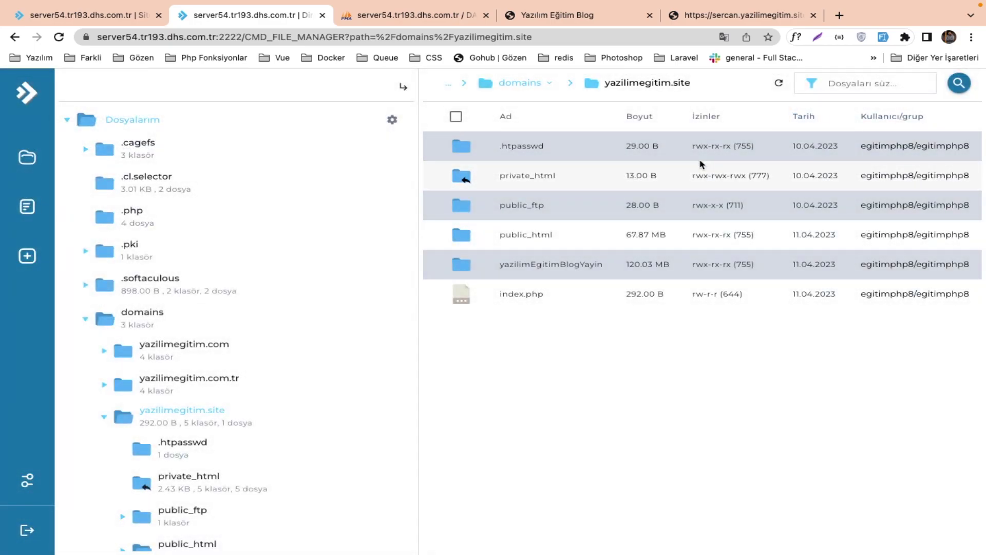
# Confirm the symlink script on sercan.yazilimegitim.site prints 'işlem tamamlandı', then view the blog homepage.
pyautogui.click(700, 21)
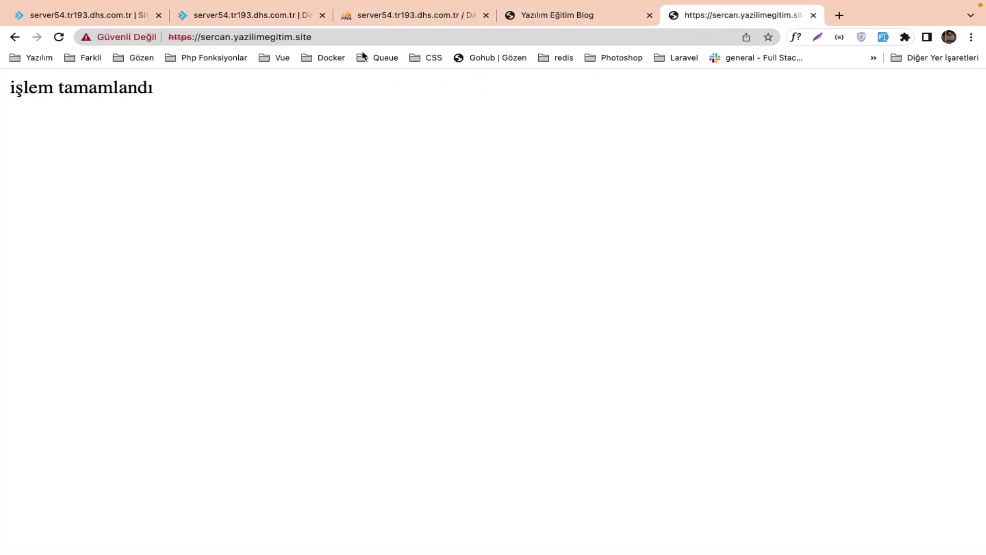
pyautogui.moveTo(214, 35); pyautogui.dragTo(338, 32)
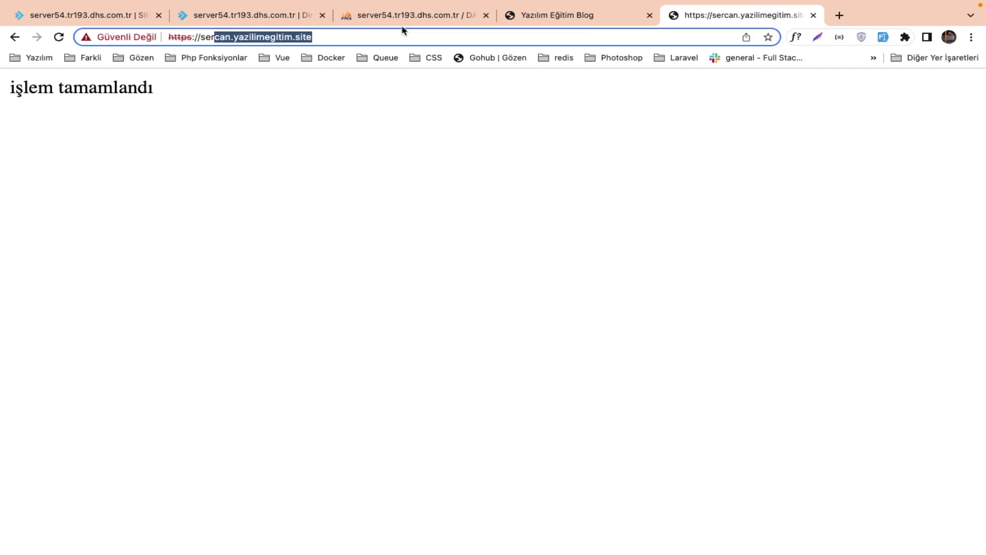
pyautogui.click(529, 20)
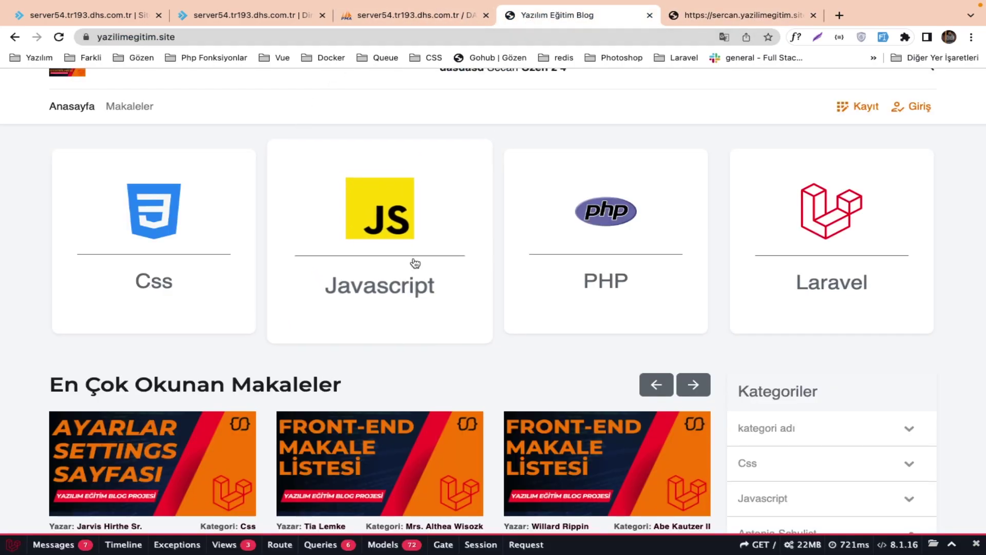
# Open yazilimEgitimBlogYayin/app/Helpers/helpers.php in the file editor.
pyautogui.click(246, 15)
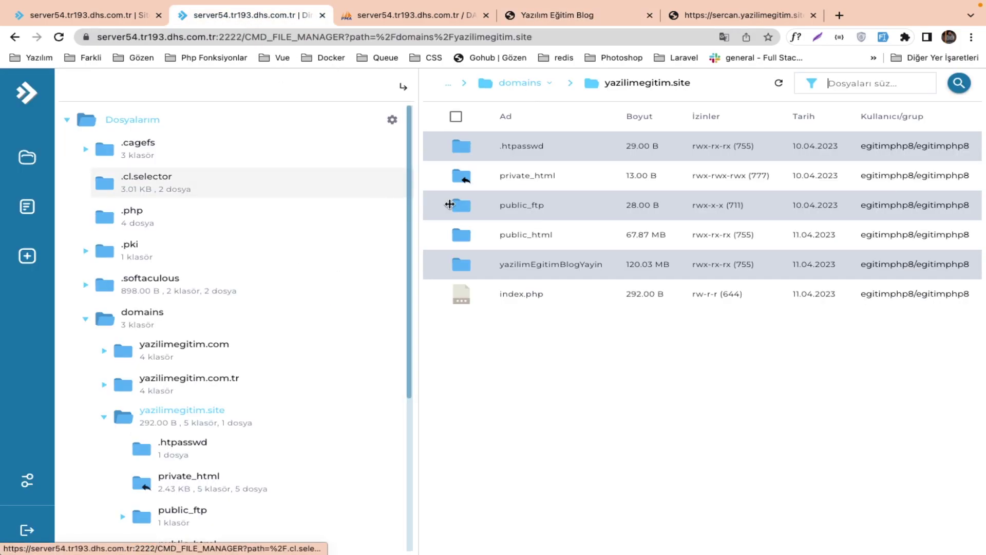
pyautogui.click(537, 264)
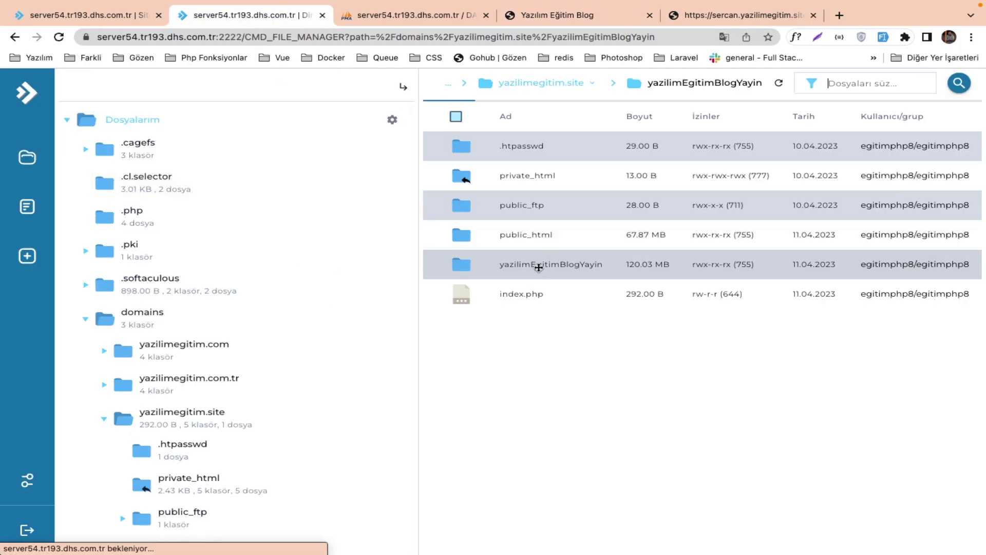
pyautogui.click(505, 146)
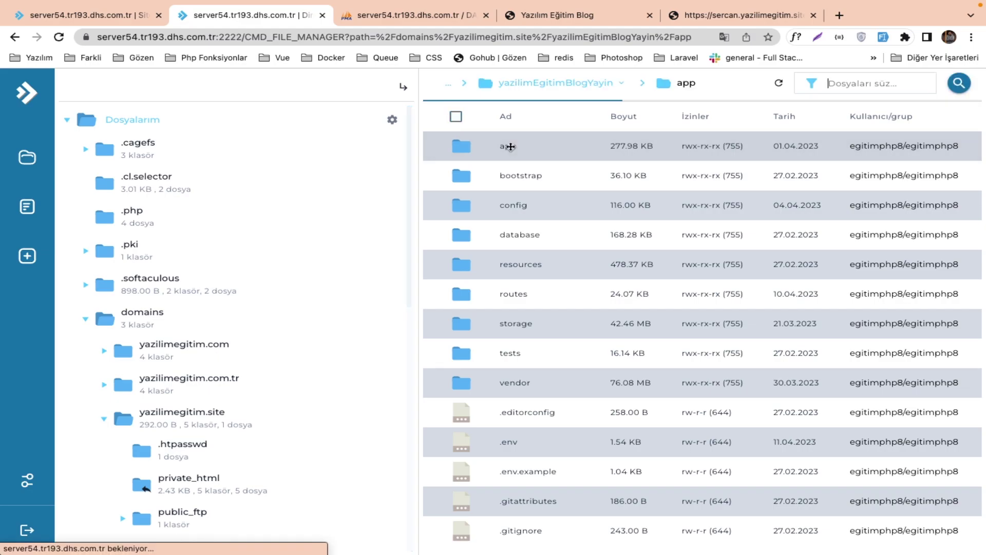
pyautogui.click(523, 226)
pyautogui.click(523, 225)
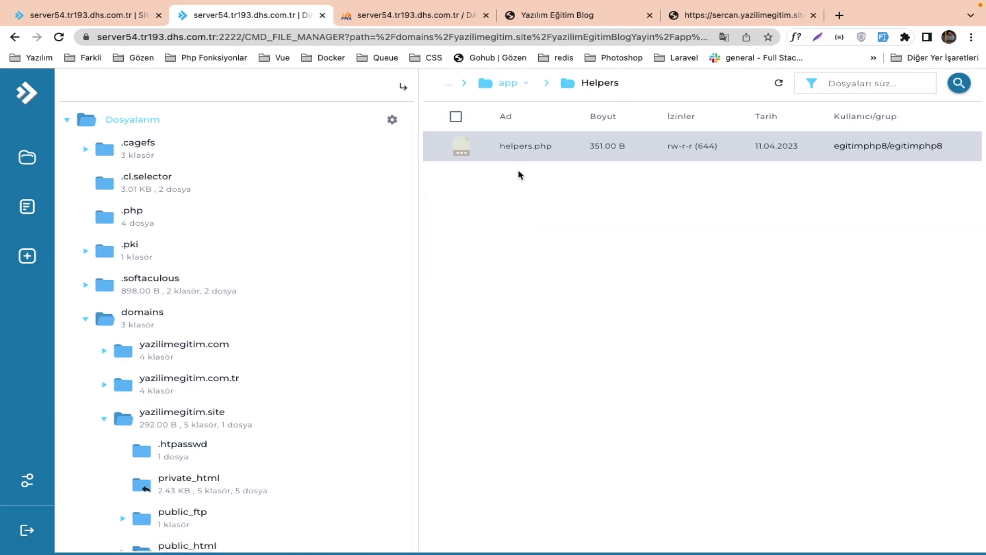
pyautogui.doubleClick(520, 155)
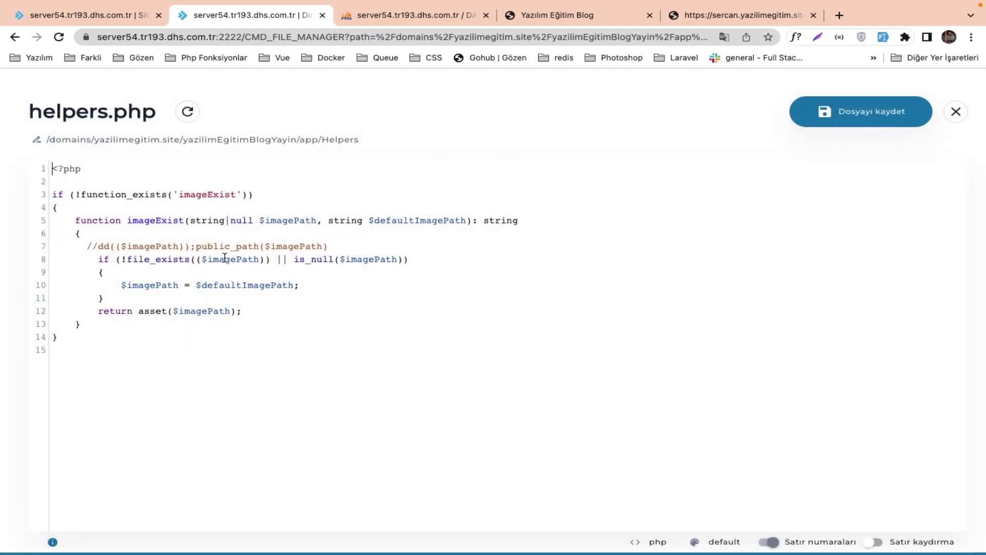
# Remove the extra '(' in file_exists and the commented debug line, then save helpers.php.
pyautogui.click(197, 260)
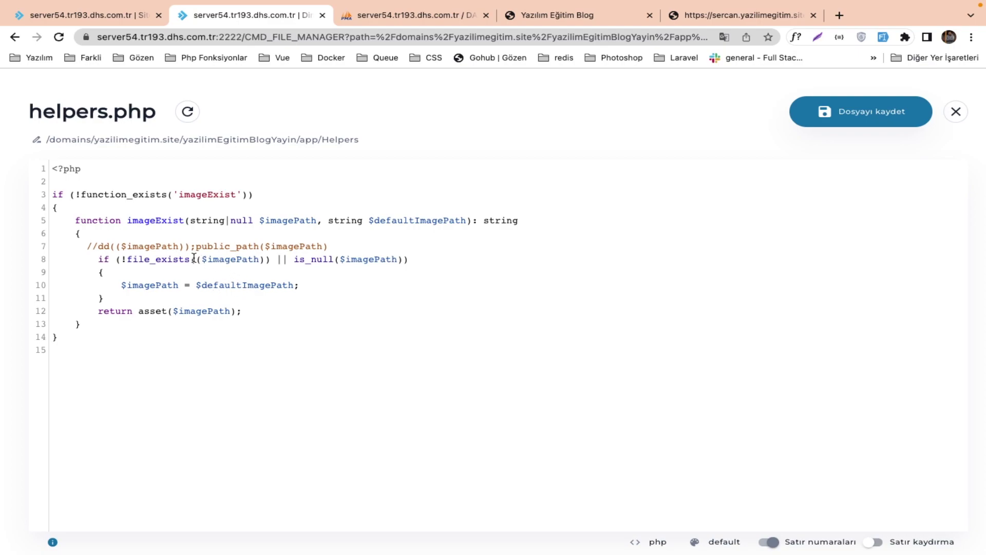
pyautogui.press('BackSpace')
pyautogui.press('BackSpace')
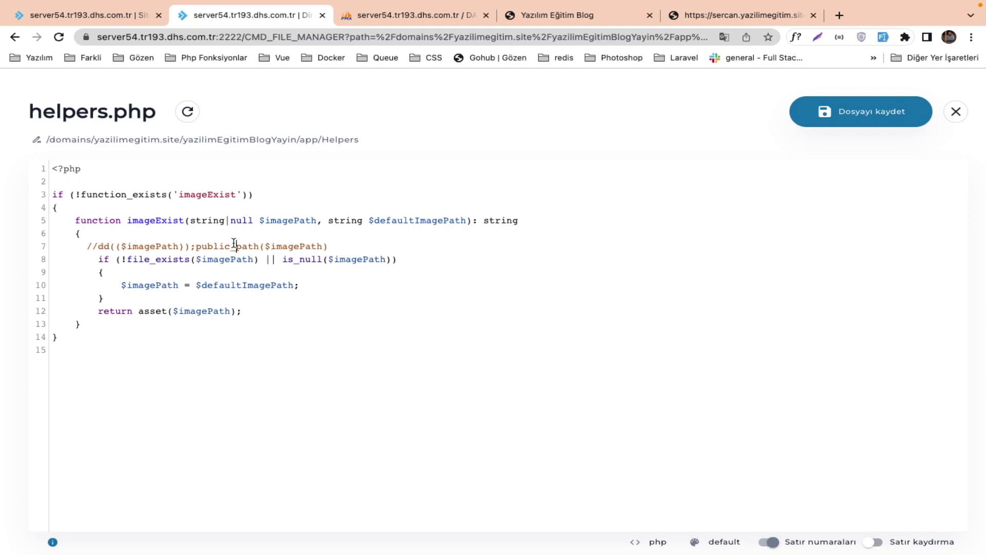
pyautogui.doubleClick(234, 243)
pyautogui.doubleClick(179, 260)
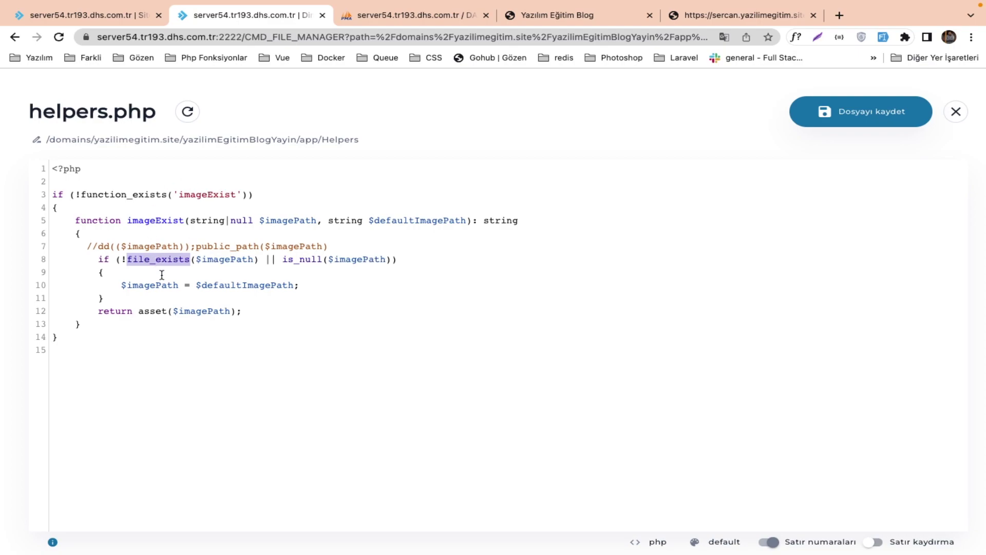
pyautogui.doubleClick(228, 259)
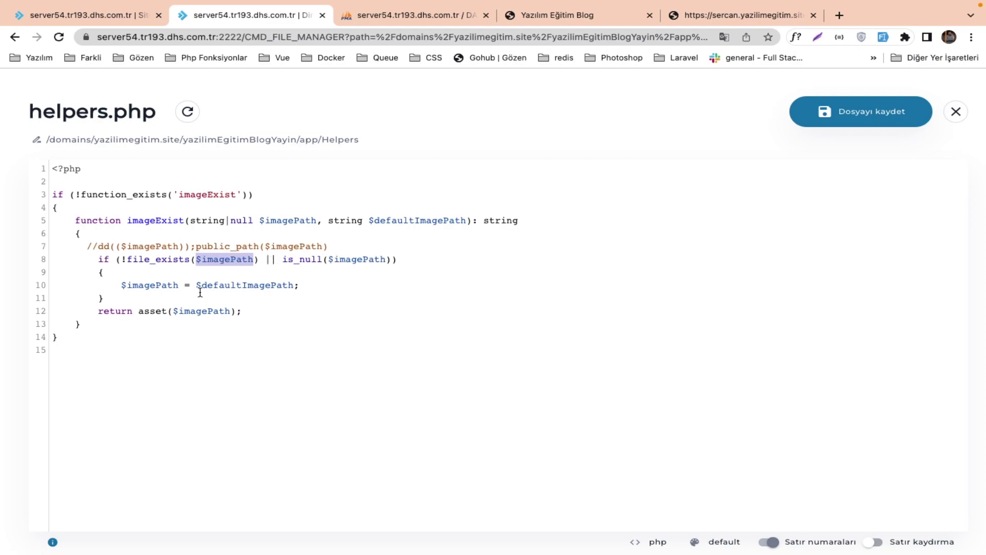
pyautogui.moveTo(150, 286); pyautogui.dragTo(312, 284)
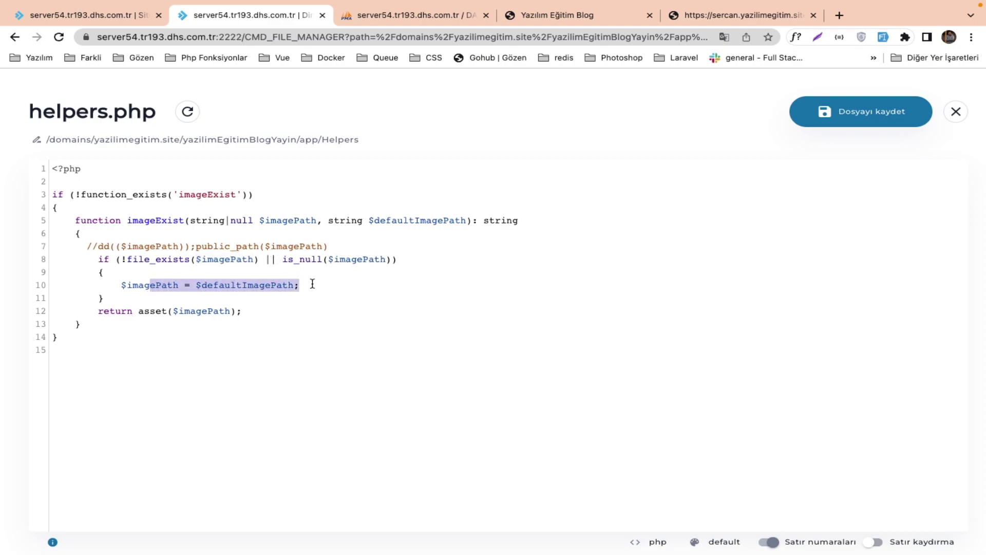
pyautogui.tripleClick(202, 246)
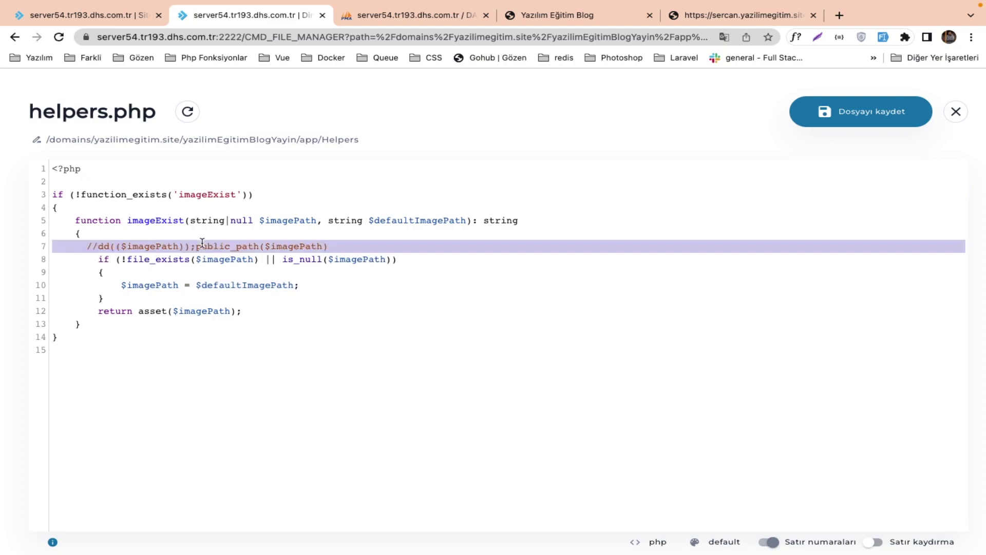
pyautogui.press('BackSpace')
pyautogui.click(892, 111)
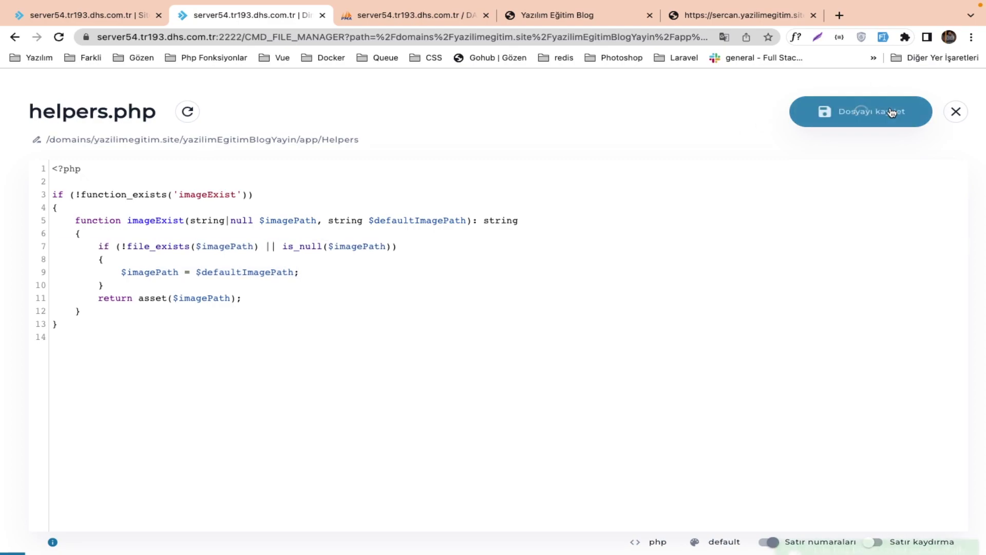
# Reload the blog and open a Javascript article, exposing the file_exists open_basedir error for the profile image path.
pyautogui.click(552, 15)
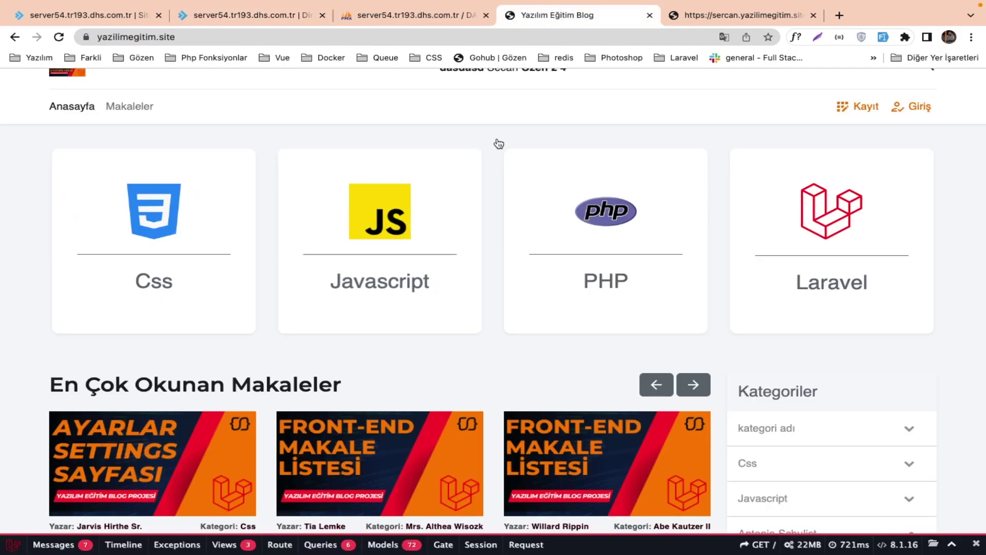
pyautogui.press('super+r')
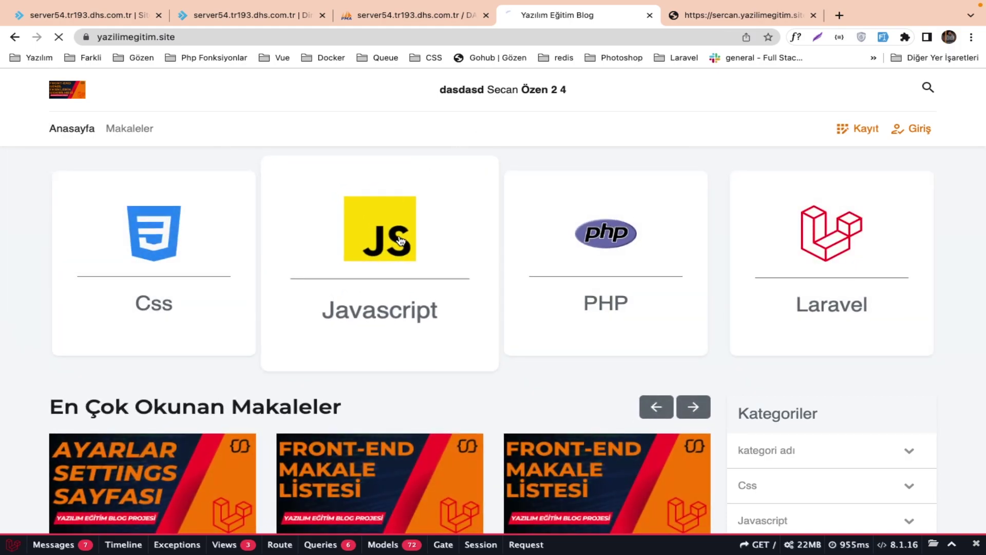
pyautogui.click(401, 240)
pyautogui.click(246, 249)
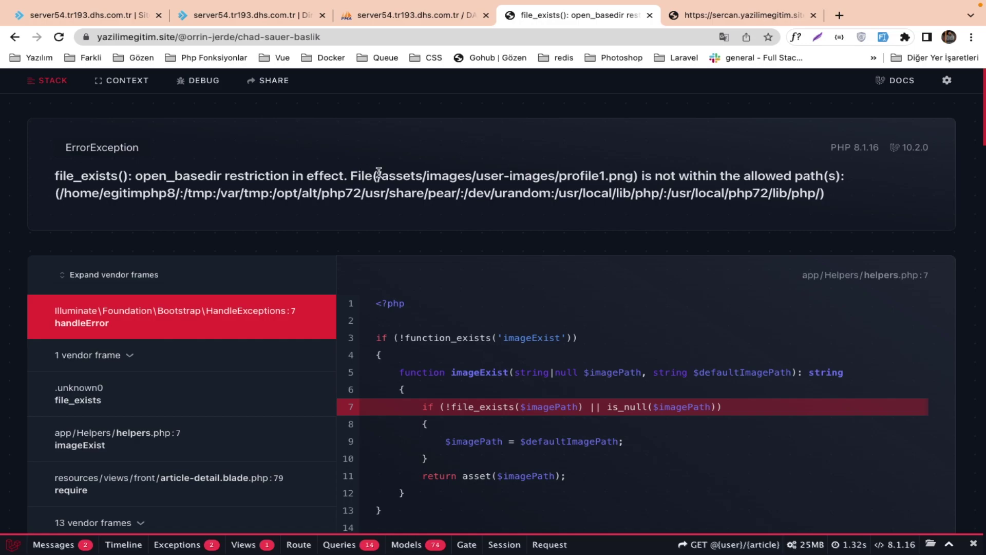
pyautogui.moveTo(377, 175); pyautogui.dragTo(454, 173)
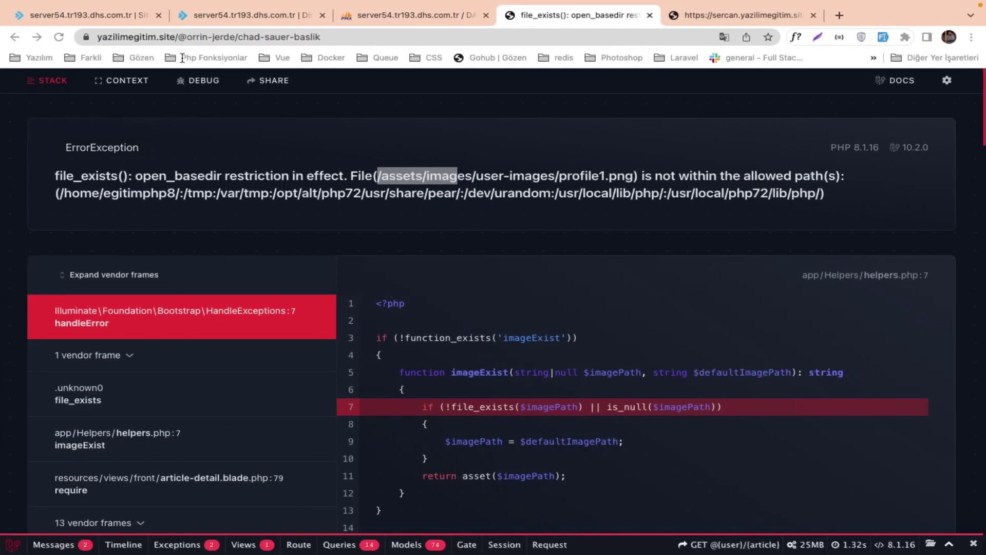
pyautogui.click(254, 15)
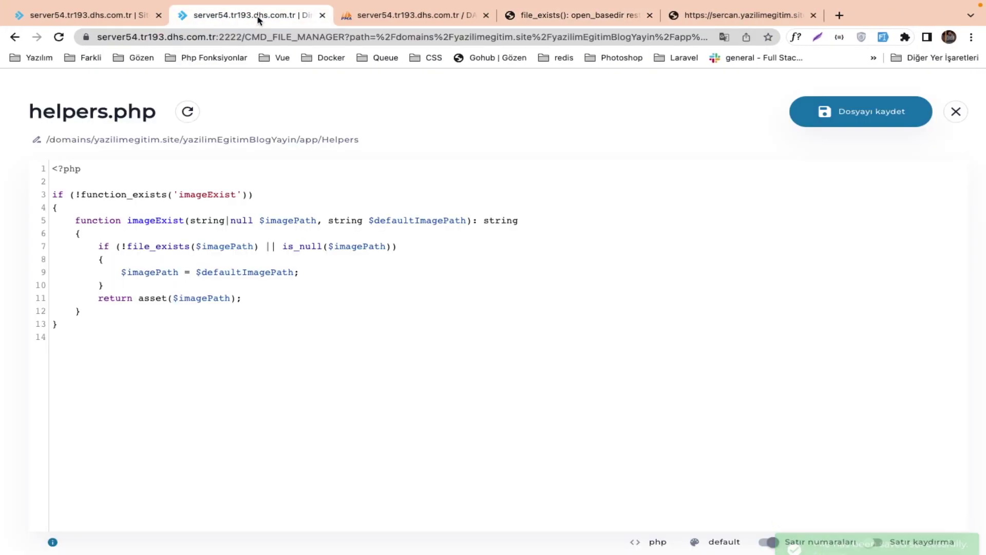
# Close the editor and browse to yazilimegitim.site/public_html/assets/images/user-images.
pyautogui.click(950, 111)
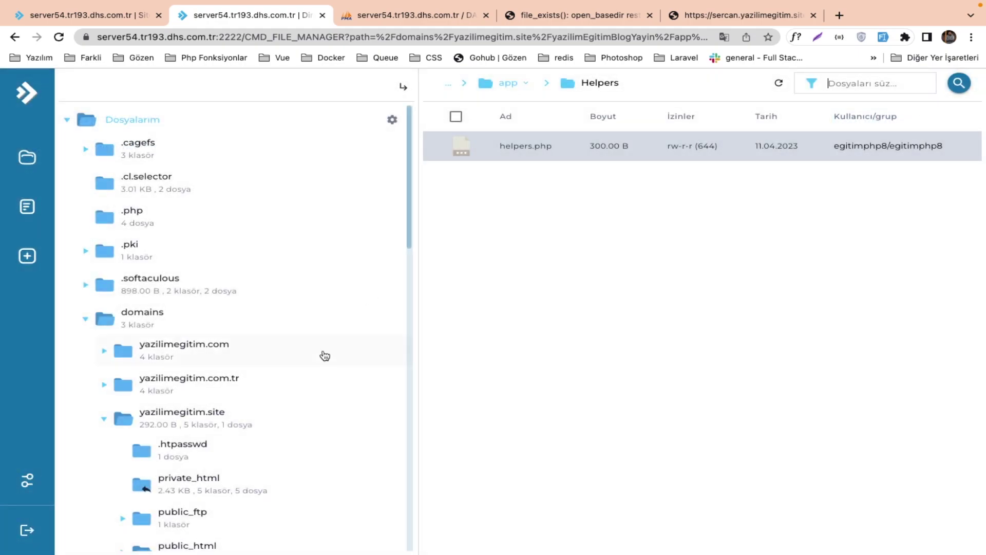
pyautogui.click(214, 422)
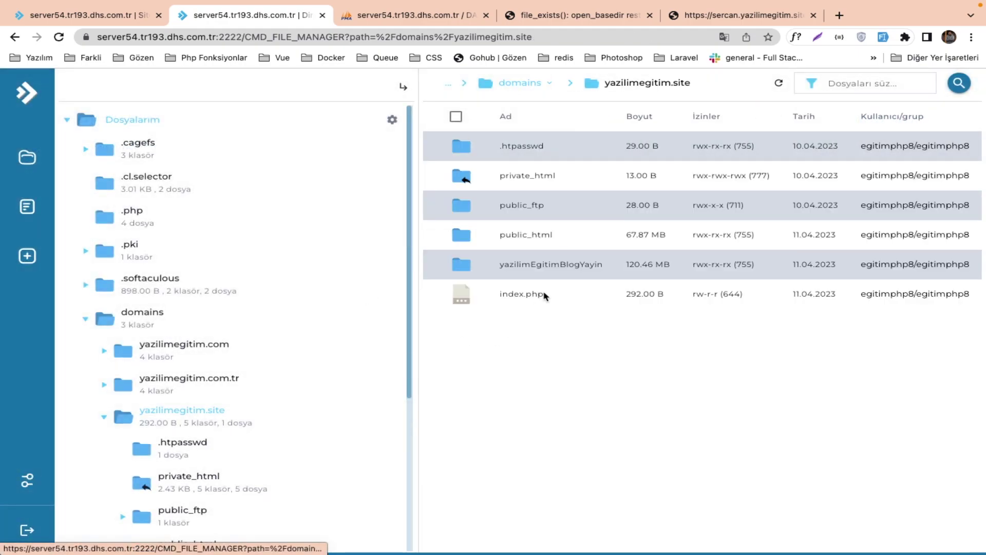
pyautogui.doubleClick(553, 234)
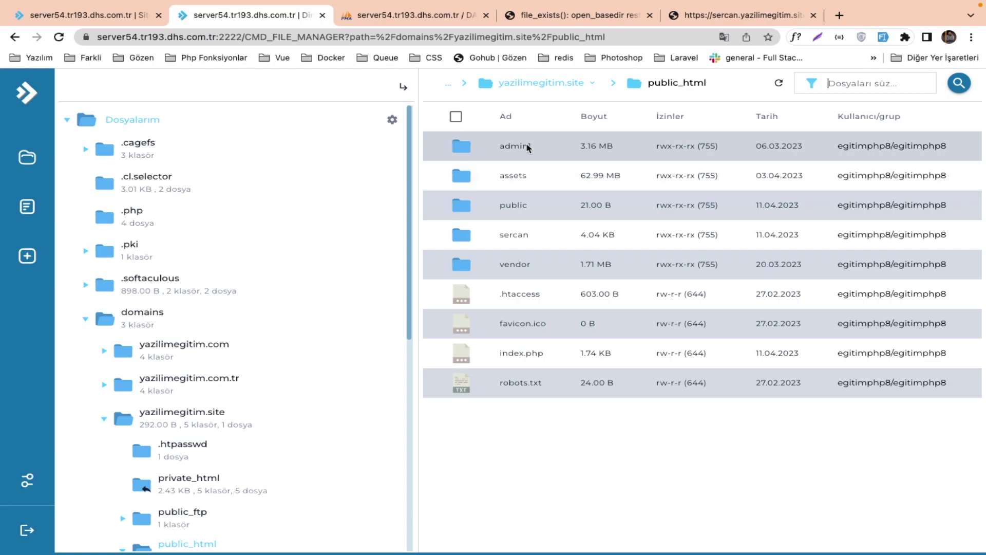
pyautogui.doubleClick(512, 175)
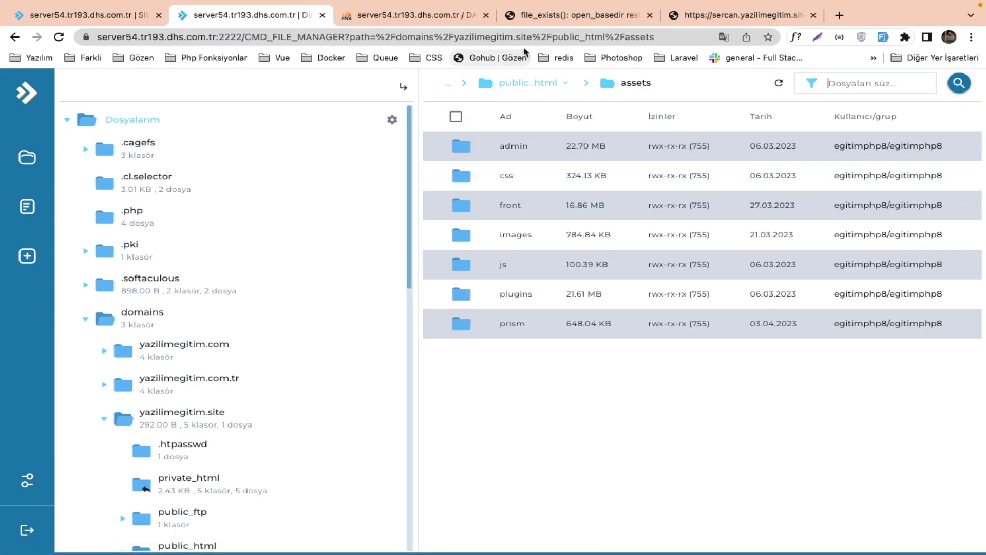
pyautogui.click(591, 16)
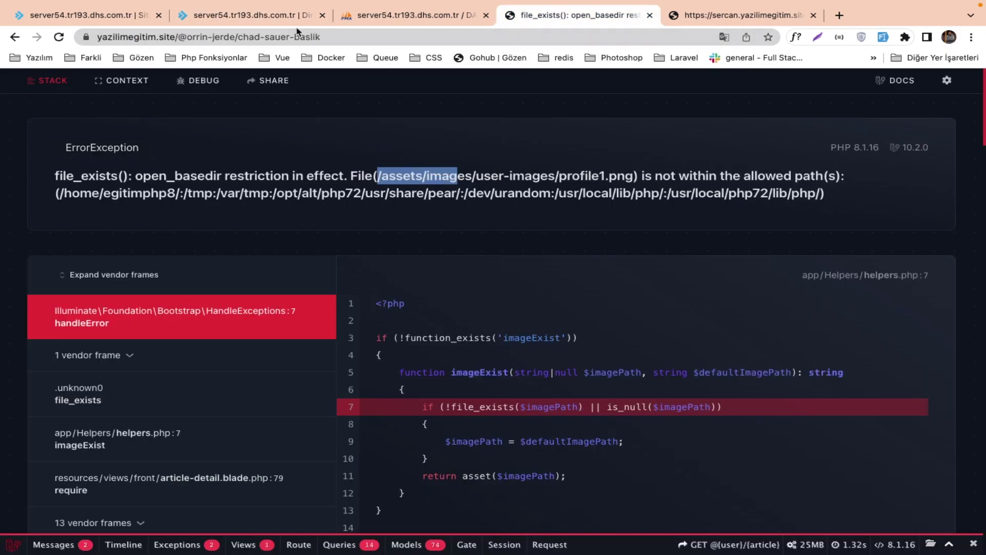
pyautogui.click(292, 15)
pyautogui.doubleClick(544, 235)
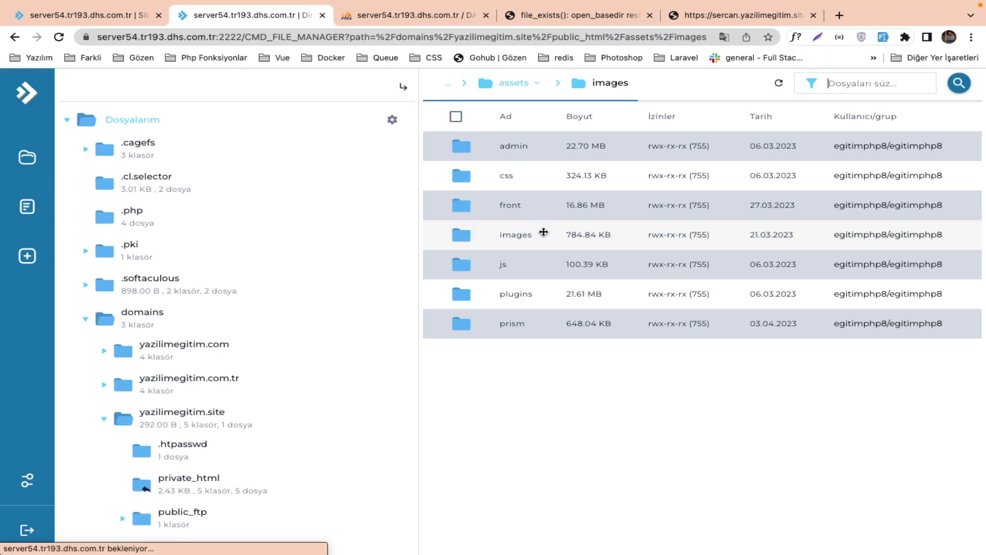
pyautogui.click(550, 324)
pyautogui.doubleClick(550, 324)
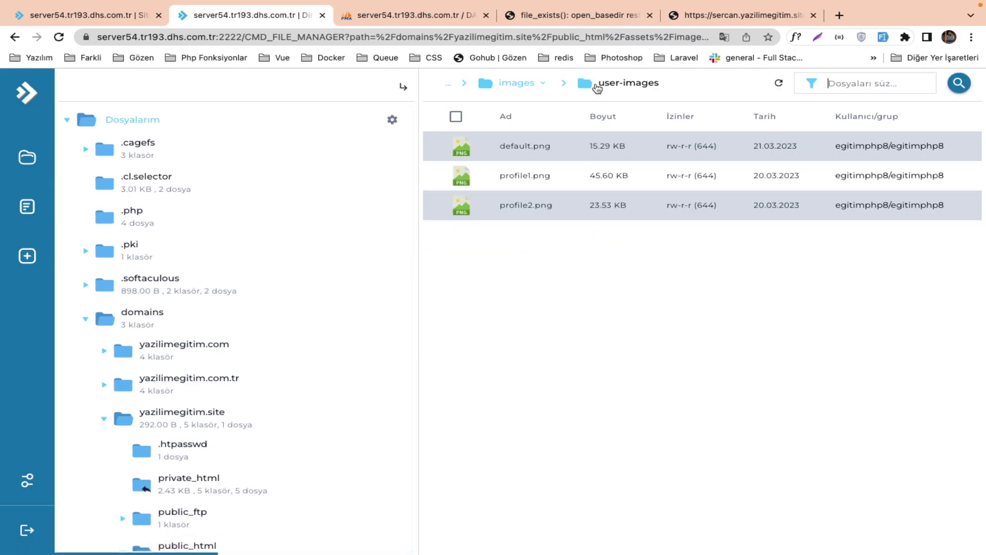
# Confirm profile1.png is listed there and copy its path from the open_basedir error.
pyautogui.click(601, 22)
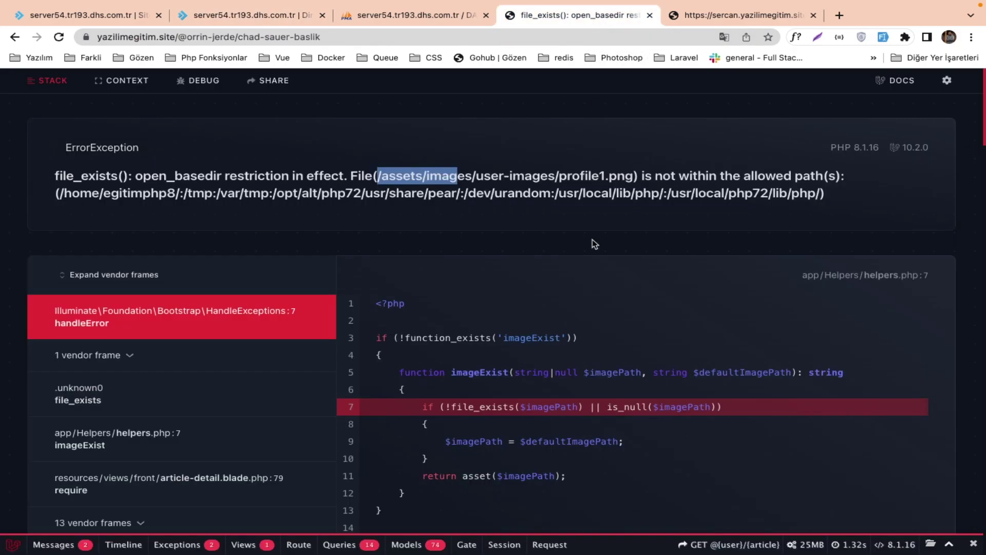
pyautogui.click(394, 180)
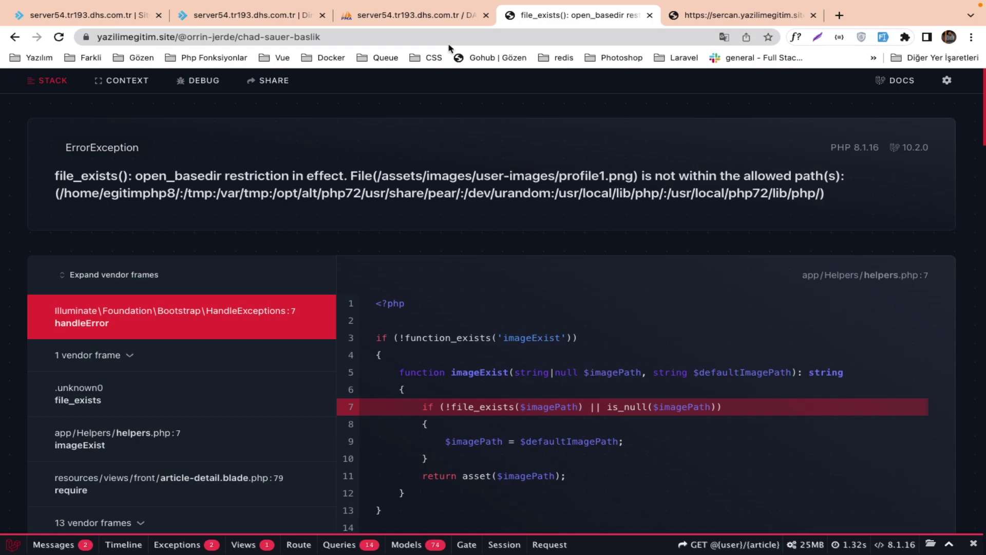
pyautogui.click(277, 20)
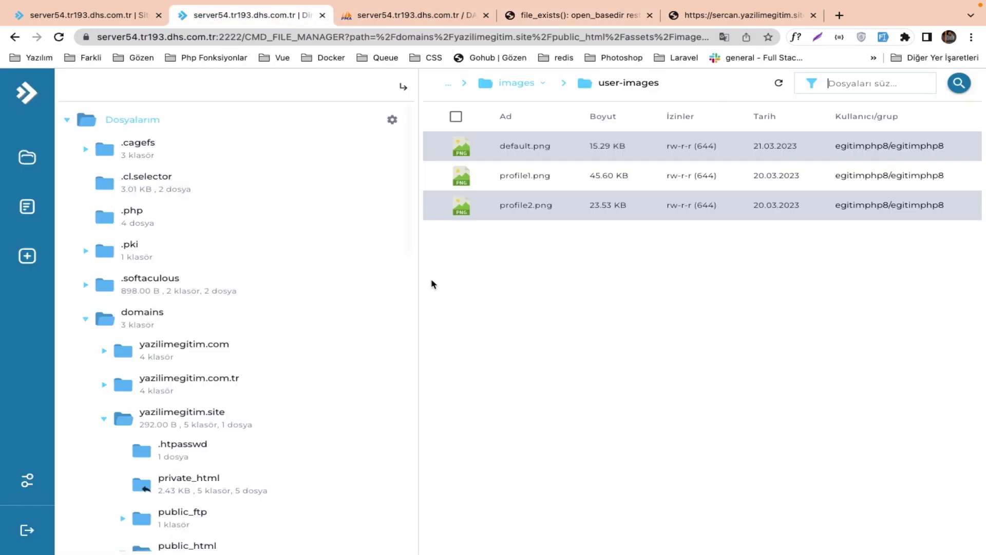
pyautogui.click(537, 185)
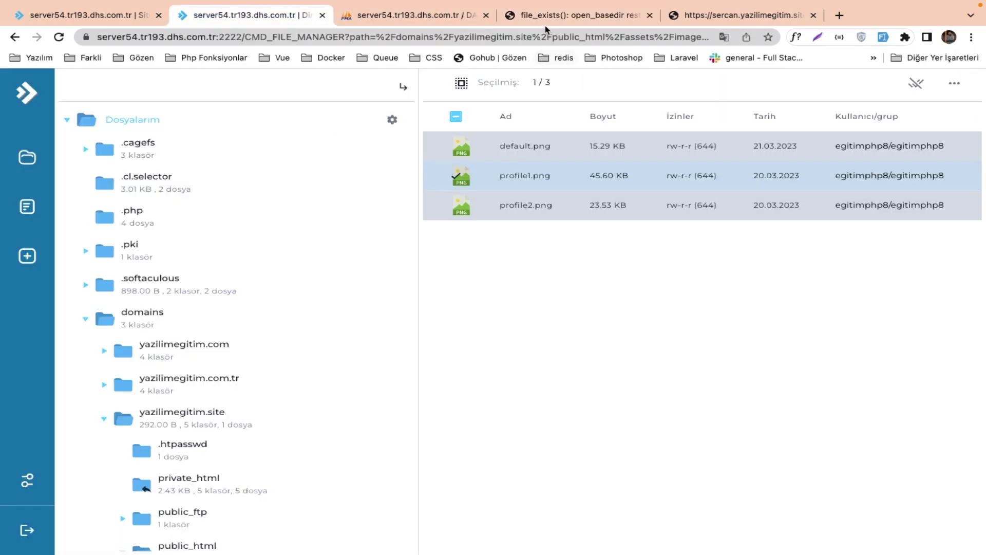
pyautogui.click(548, 15)
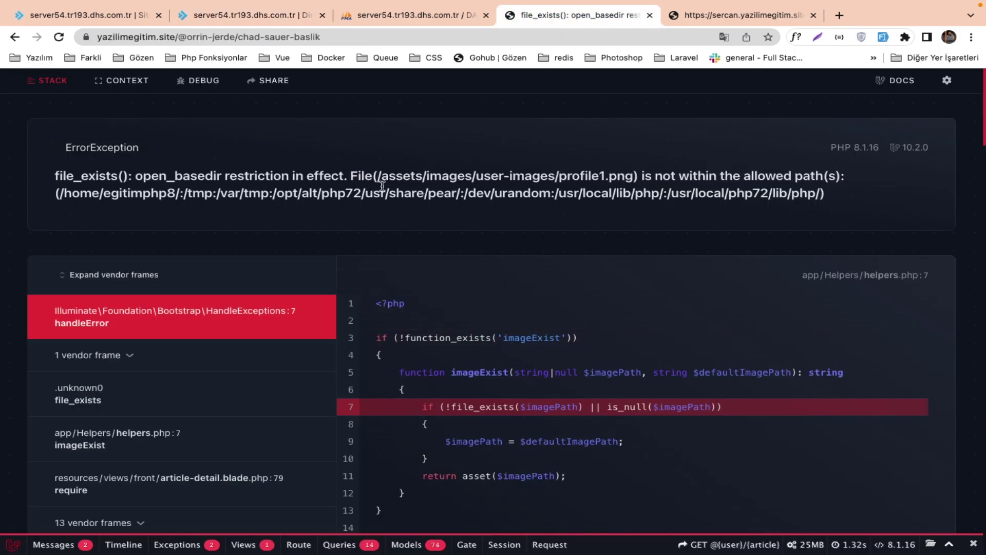
pyautogui.moveTo(380, 174); pyautogui.dragTo(635, 168)
pyautogui.hotkey('ctrl', 'c')
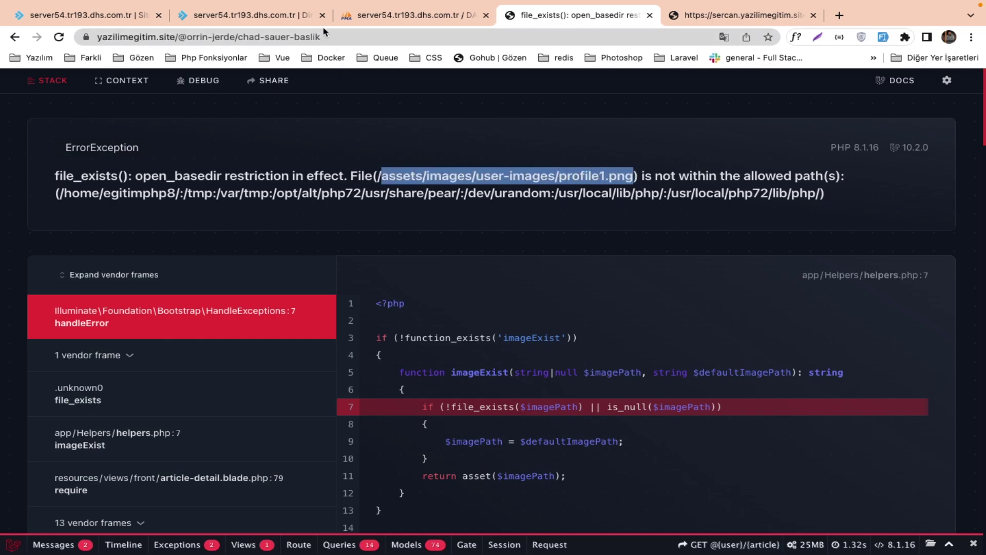
pyautogui.moveTo(354, 32); pyautogui.dragTo(181, 40)
# Load profile1.png at /assets/images/user-images/profile1.png, then retry with a double-slash path.
pyautogui.hotkey('ctrl', 'v')
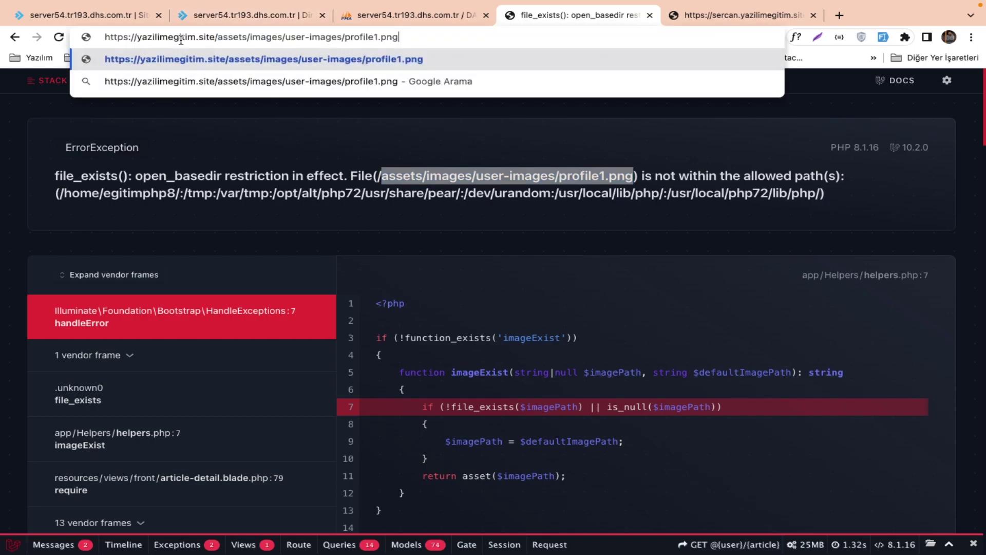
pyautogui.press('Return')
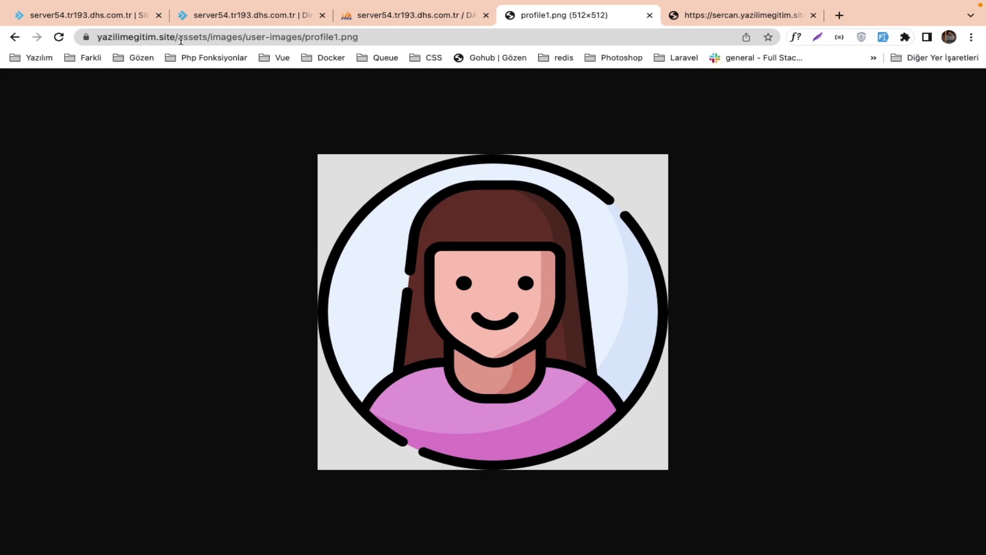
pyautogui.click(181, 40)
pyautogui.click(181, 40)
pyautogui.write('//')
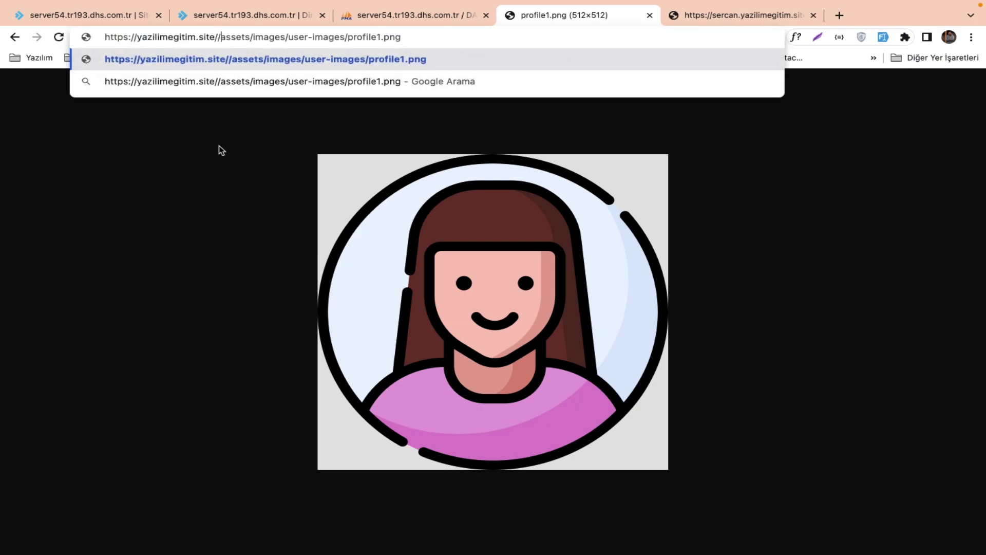
pyautogui.press('Return')
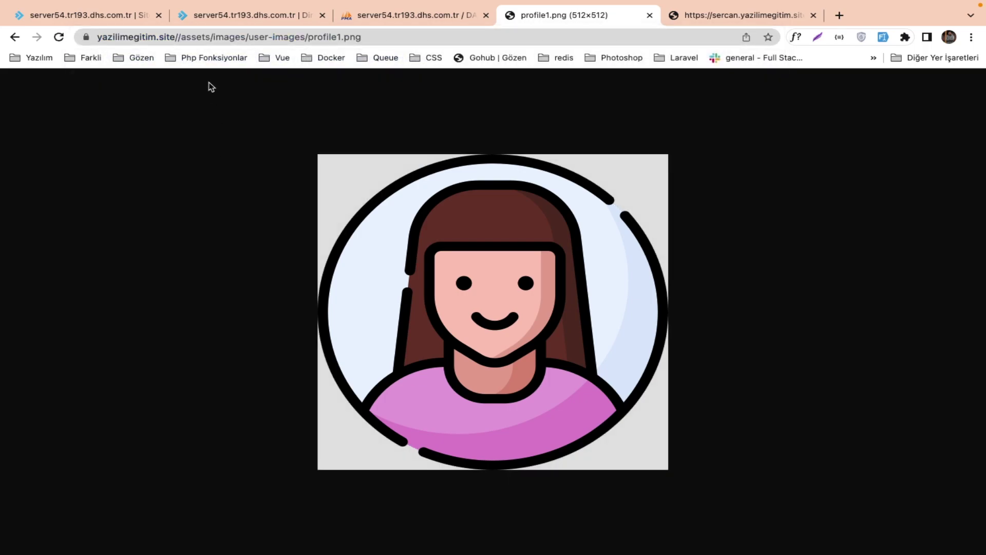
# Compare the image address with the categories table, then go back to the error page.
pyautogui.moveTo(177, 37); pyautogui.dragTo(242, 40)
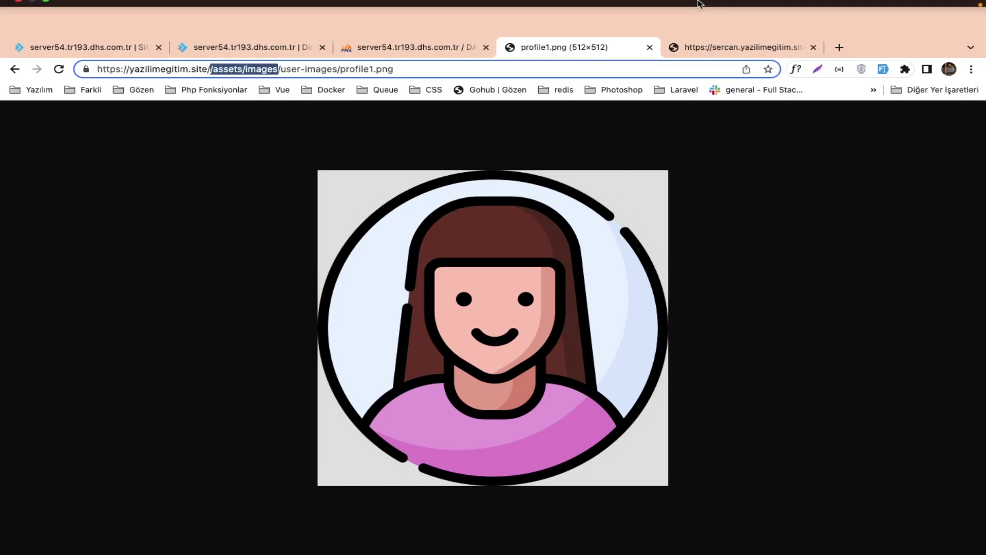
pyautogui.click(416, 46)
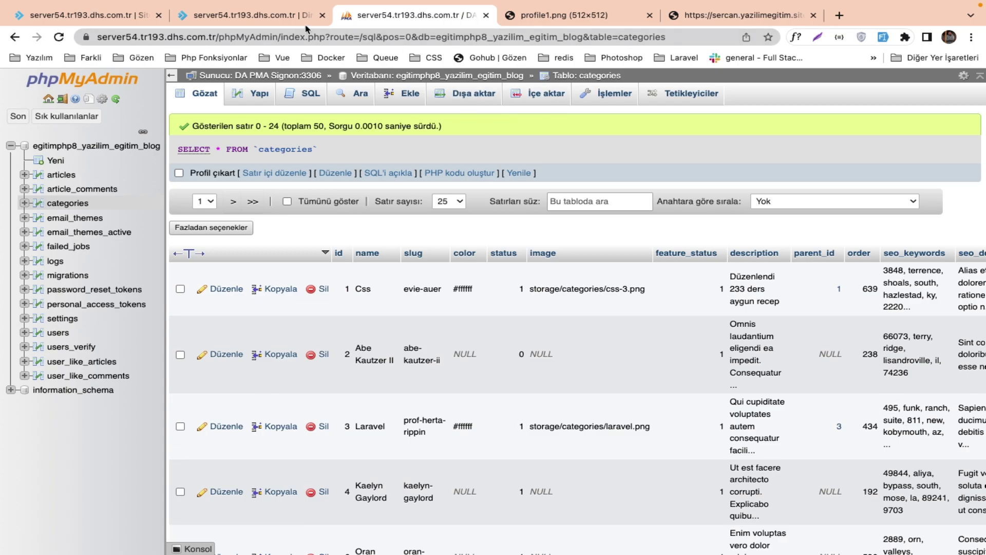
pyautogui.click(247, 15)
pyautogui.click(567, 17)
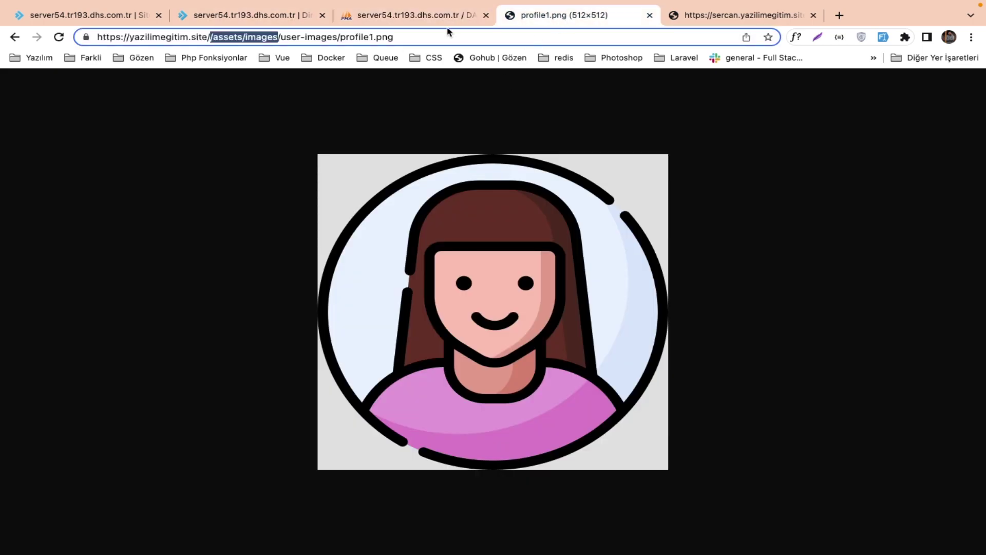
pyautogui.press('super+l')
pyautogui.click(16, 39)
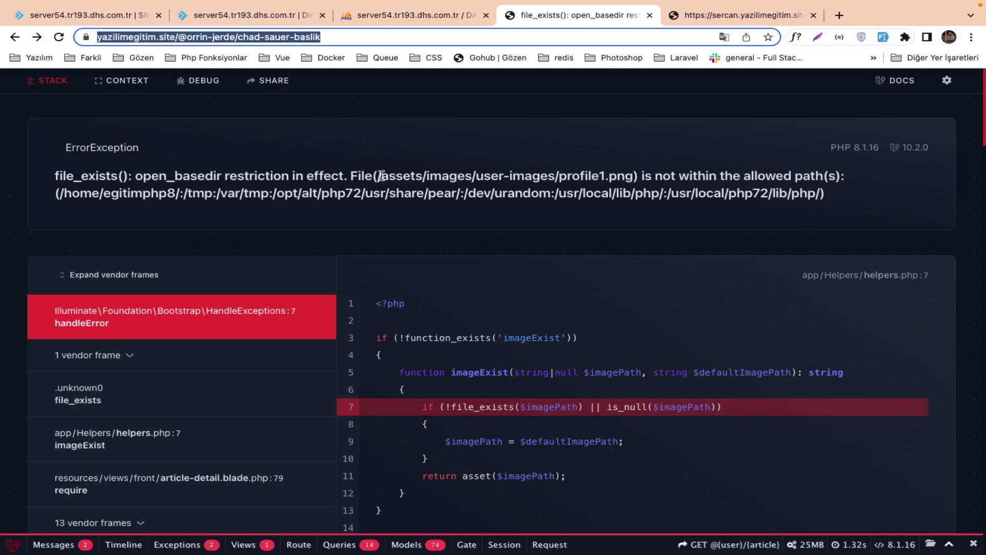
# Reopen yazilimEgitimBlogYayin/app/Helpers/helpers.php in the file manager.
pyautogui.click(252, 16)
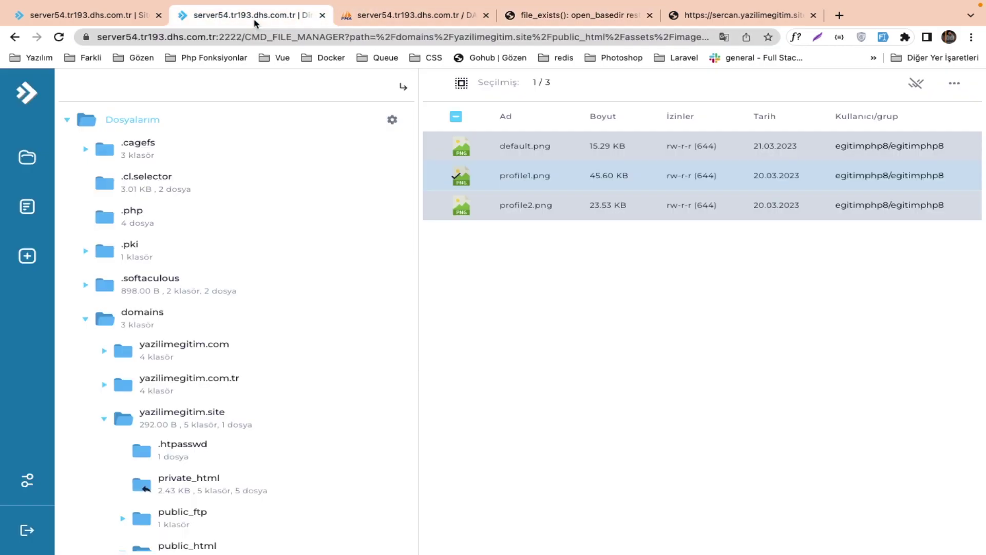
pyautogui.click(87, 16)
pyautogui.click(229, 15)
pyautogui.click(211, 411)
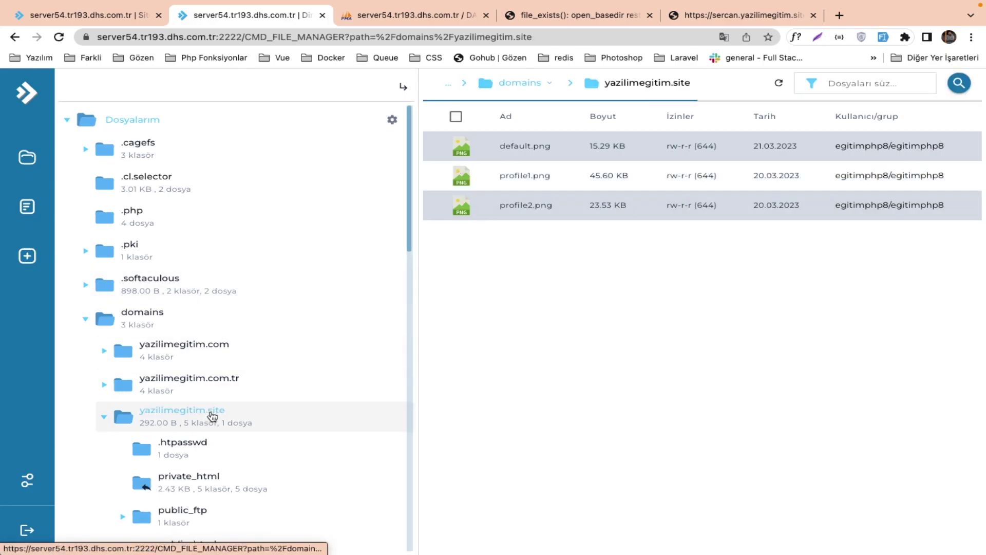
pyautogui.click(508, 266)
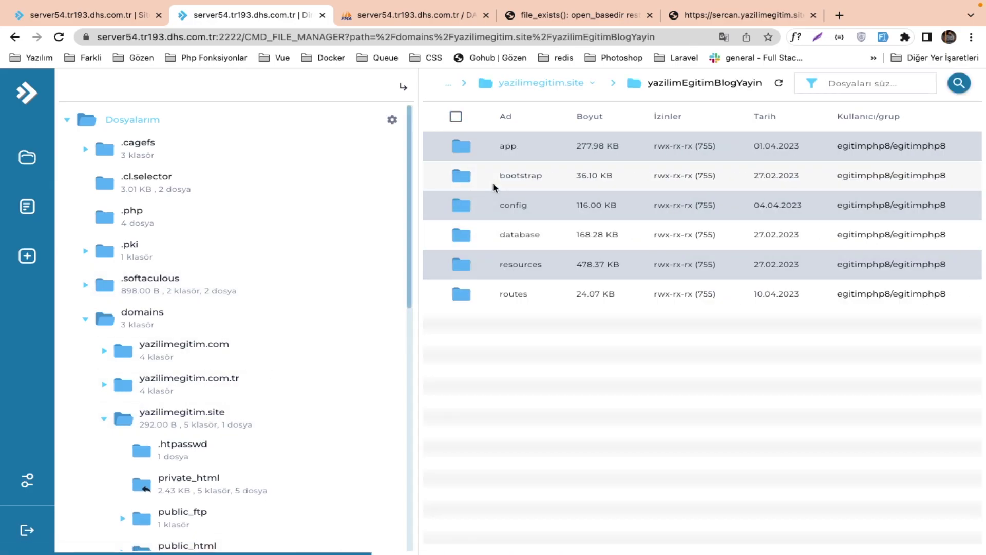
pyautogui.click(503, 154)
pyautogui.click(514, 240)
pyautogui.click(511, 149)
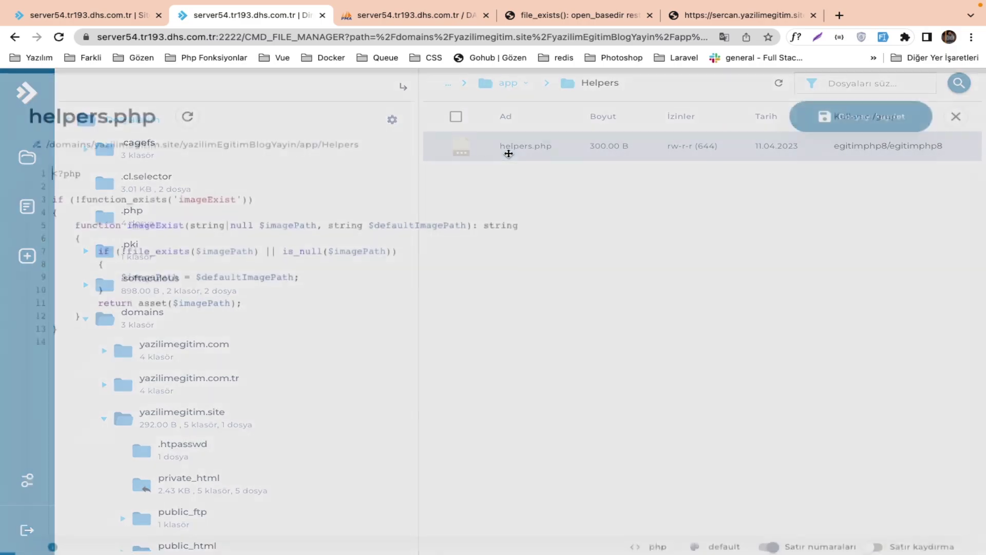
# Add a dd($imagePath) line before the file_exists check and save helpers.php.
pyautogui.click(340, 232)
pyautogui.press('Return')
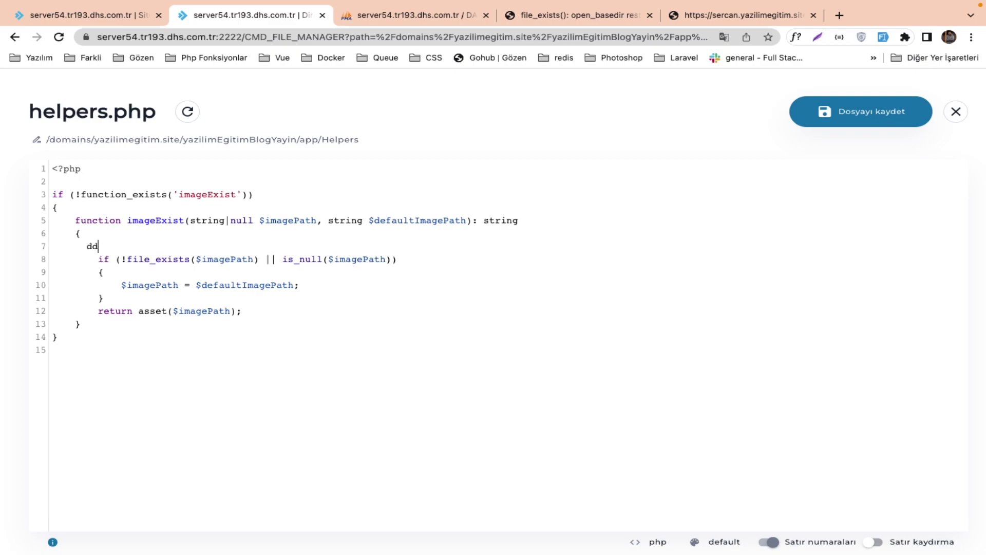
pyautogui.doubleClick(232, 260)
pyautogui.hotkey('ctrl', 'c')
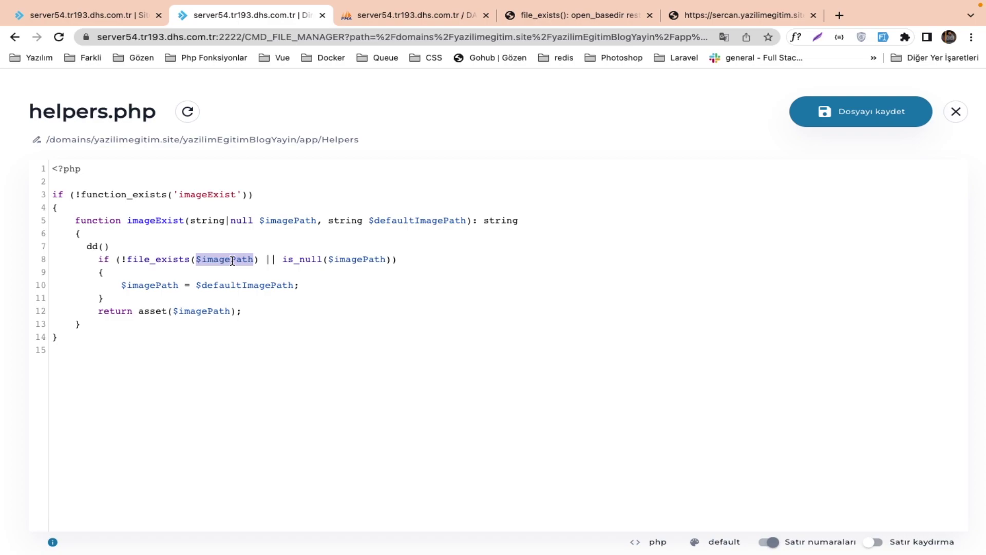
pyautogui.click(107, 250)
pyautogui.hotkey('ctrl', 'v')
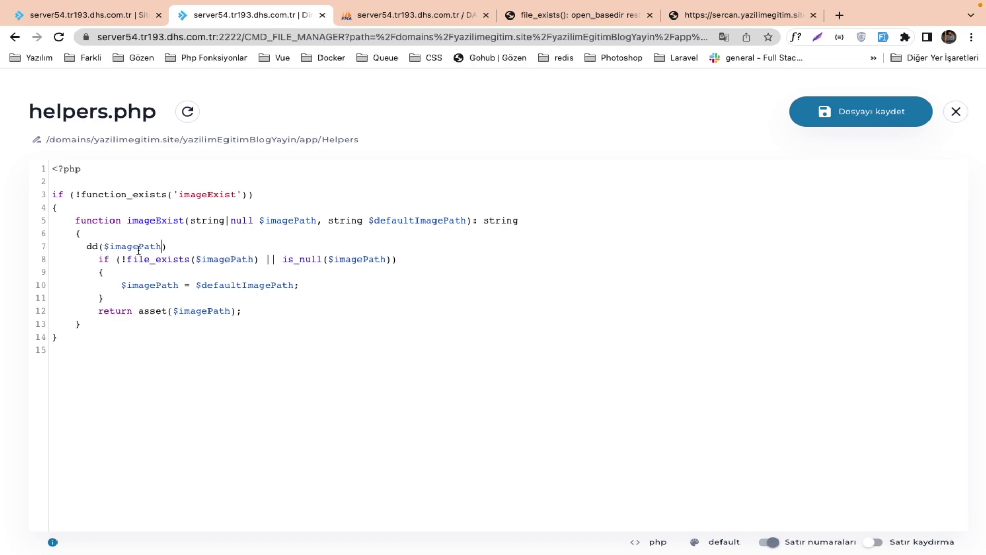
pyautogui.click(873, 114)
# Reload the article to see $imagePath dumped as null, then close that article tab.
pyautogui.click(570, 16)
pyautogui.press('super+r')
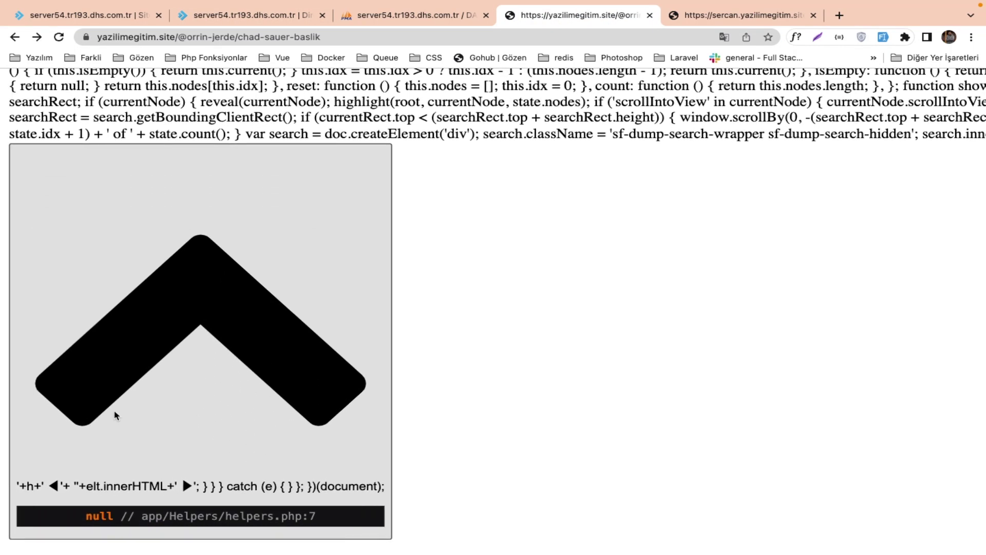
pyautogui.scroll(3, 115, 415)
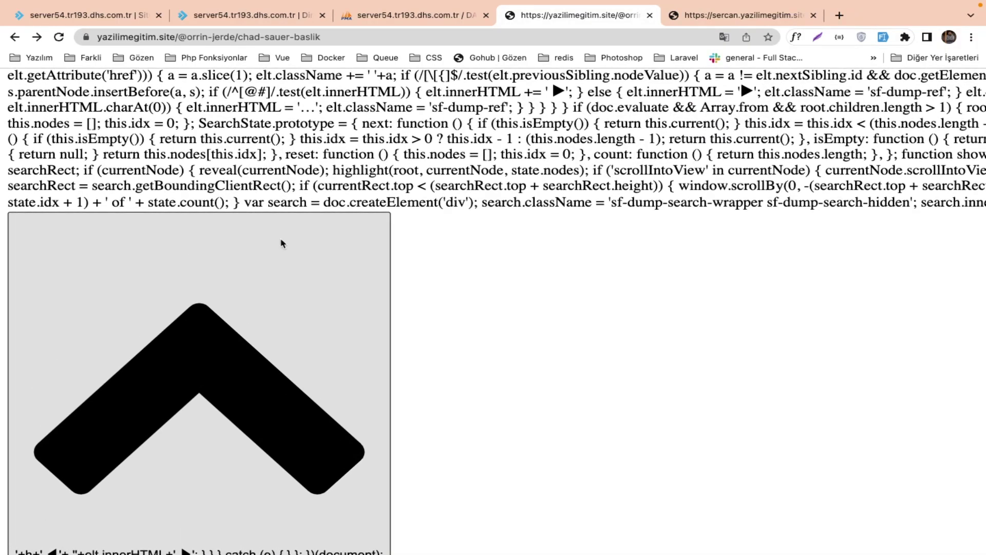
pyautogui.moveTo(649, 5)
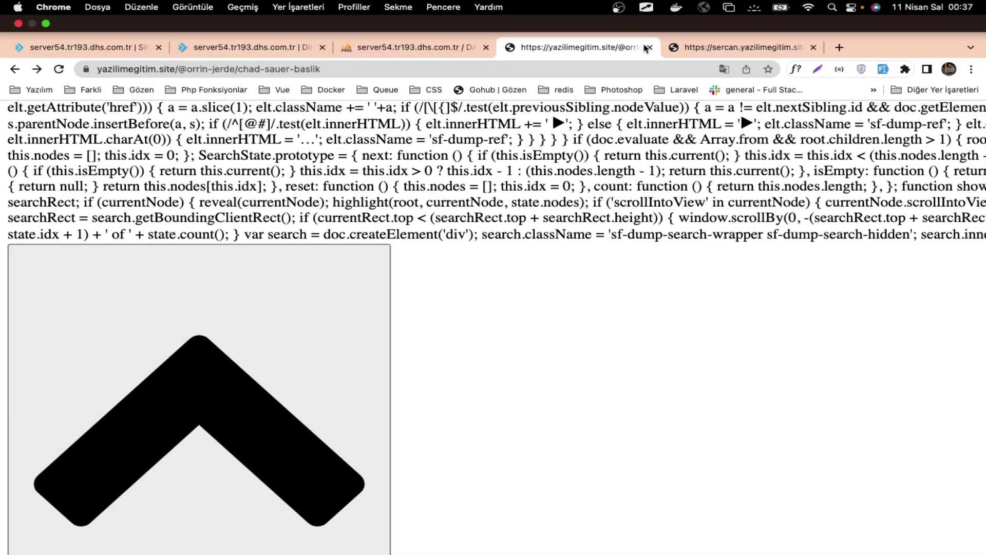
pyautogui.click(647, 47)
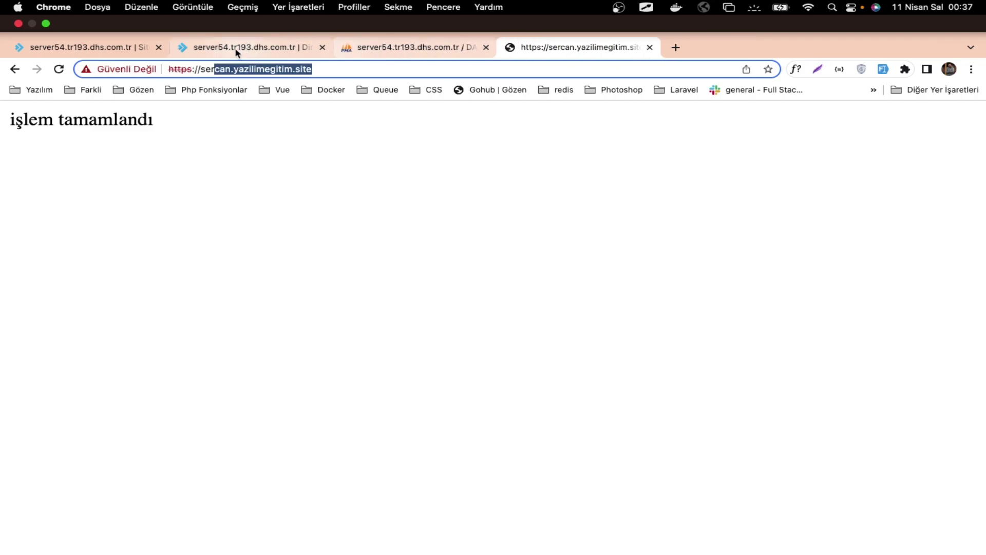
pyautogui.click(237, 50)
# Replace the dd($imagePath) line with a try/catch(Exception $exception) whose catch dumps "hata", then save helpers.php.
pyautogui.moveTo(198, 250); pyautogui.dragTo(87, 250)
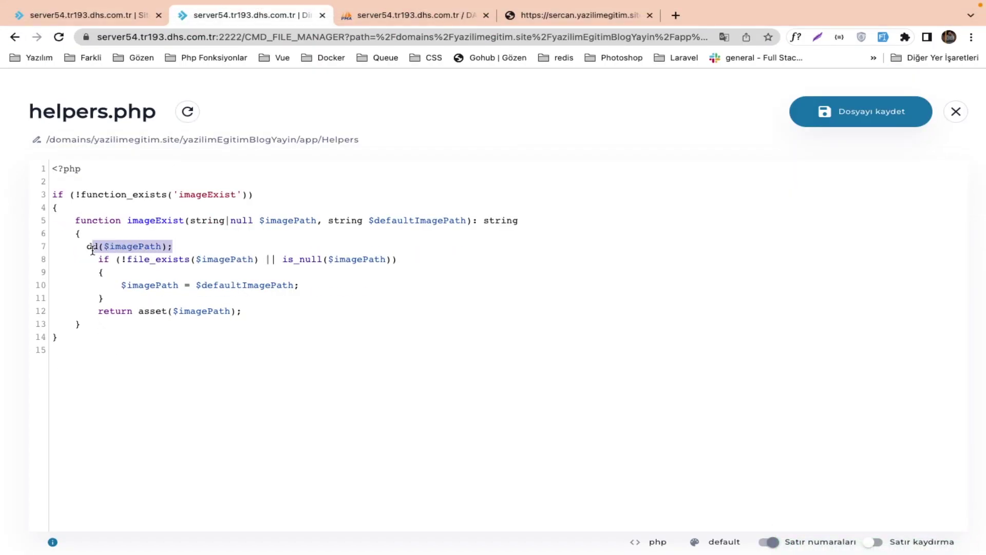
pyautogui.press('BackSpace')
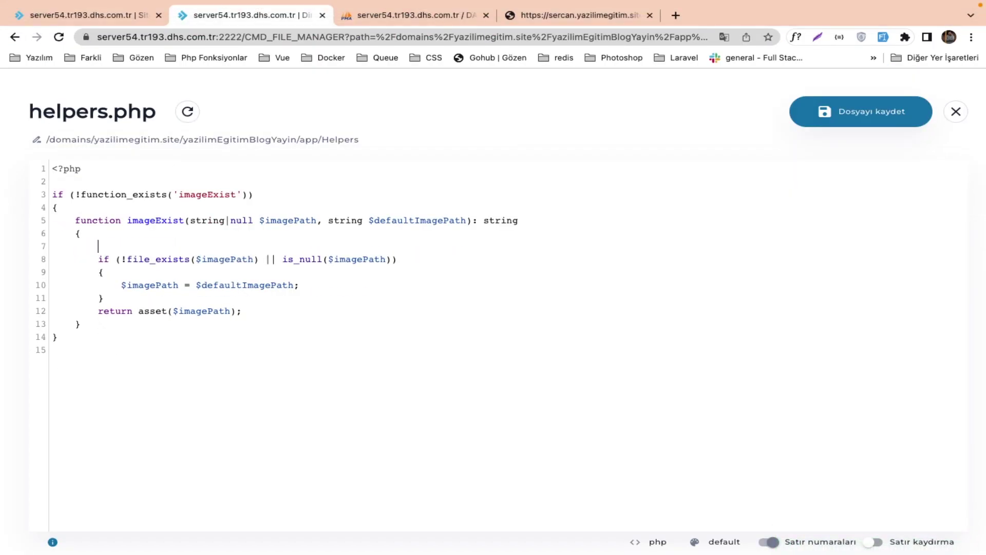
pyautogui.write('try')
pyautogui.press('Return')
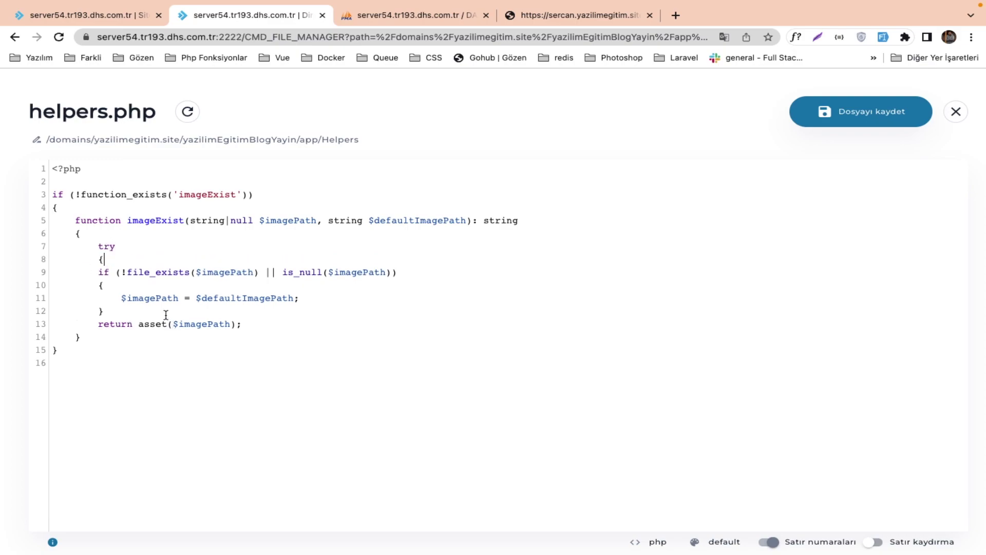
pyautogui.press('Return')
pyautogui.press('Return')
pyautogui.write('ca')
pyautogui.write('tch(Exception ')
pyautogui.write('½')
pyautogui.write('$except')
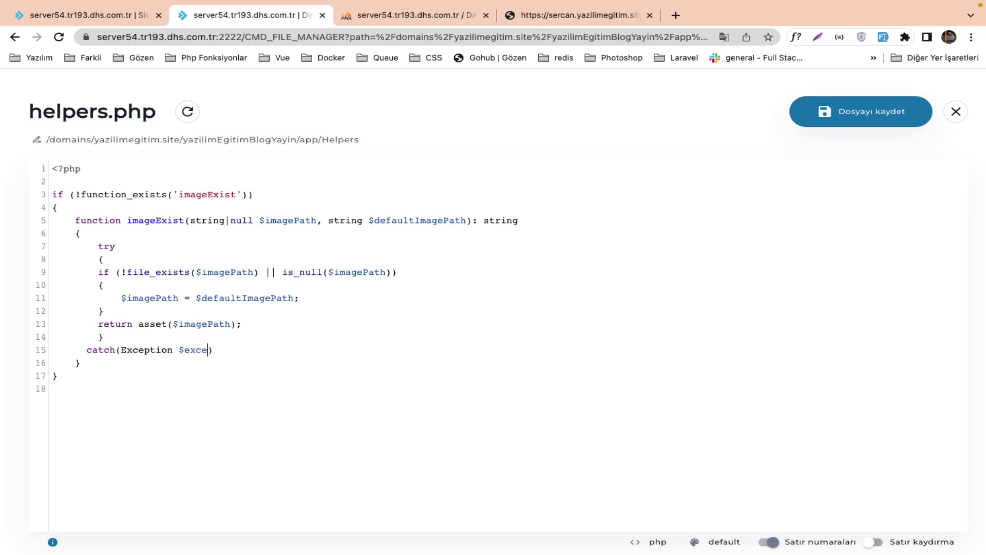
pyautogui.write('ion')
pyautogui.press('Return')
pyautogui.write('dd("hata')
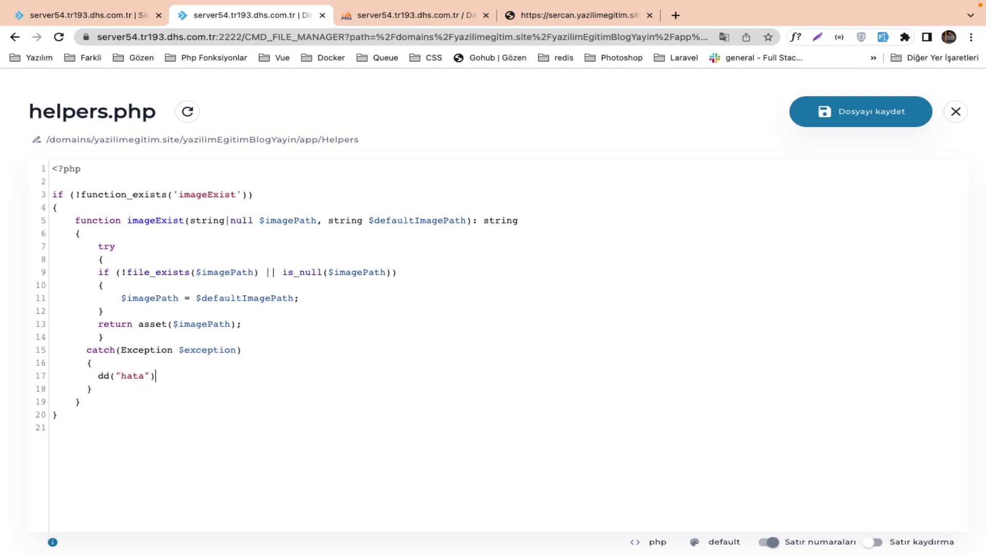
pyautogui.click(796, 122)
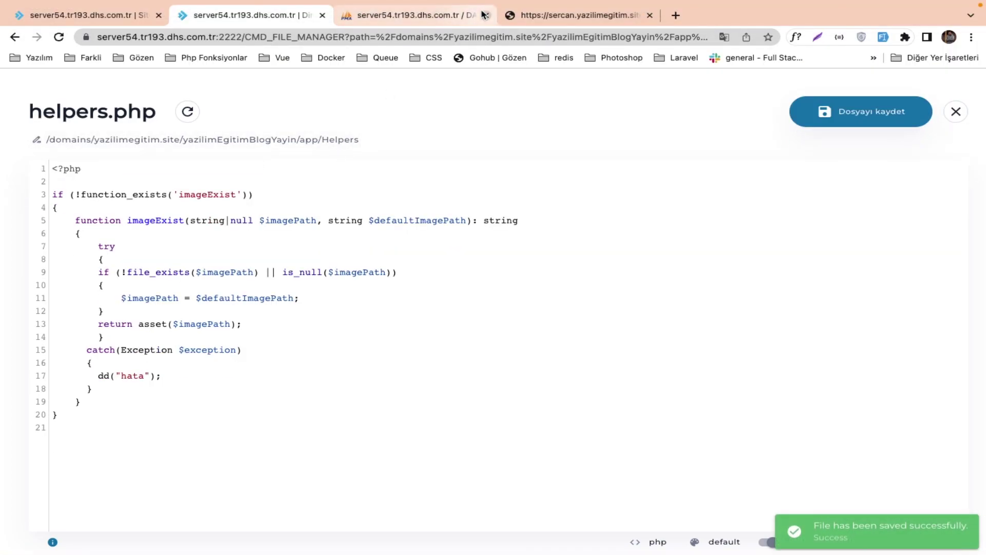
pyautogui.click(462, 16)
pyautogui.click(535, 20)
pyautogui.press('Return')
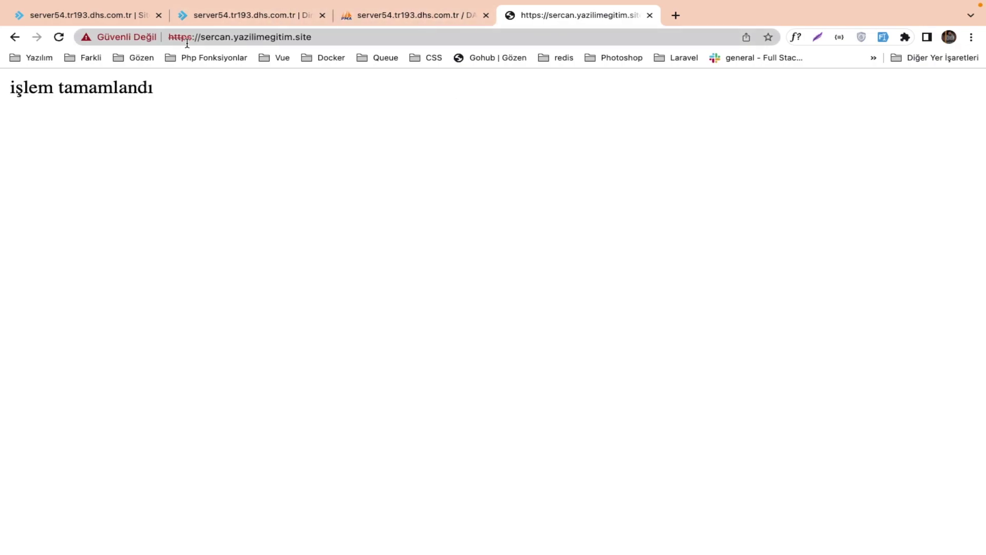
pyautogui.click(302, 39)
pyautogui.write('yazi')
pyautogui.press('Return')
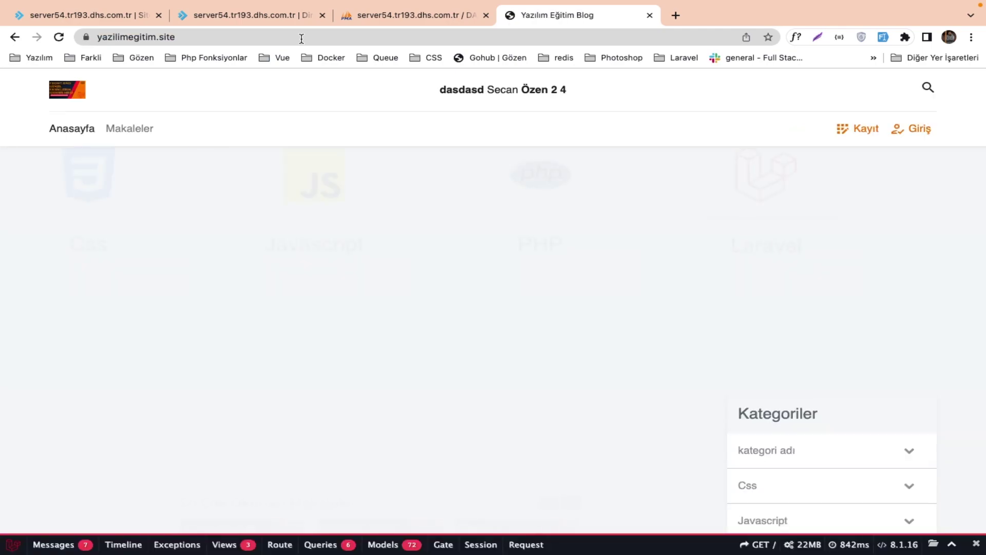
pyautogui.click(370, 271)
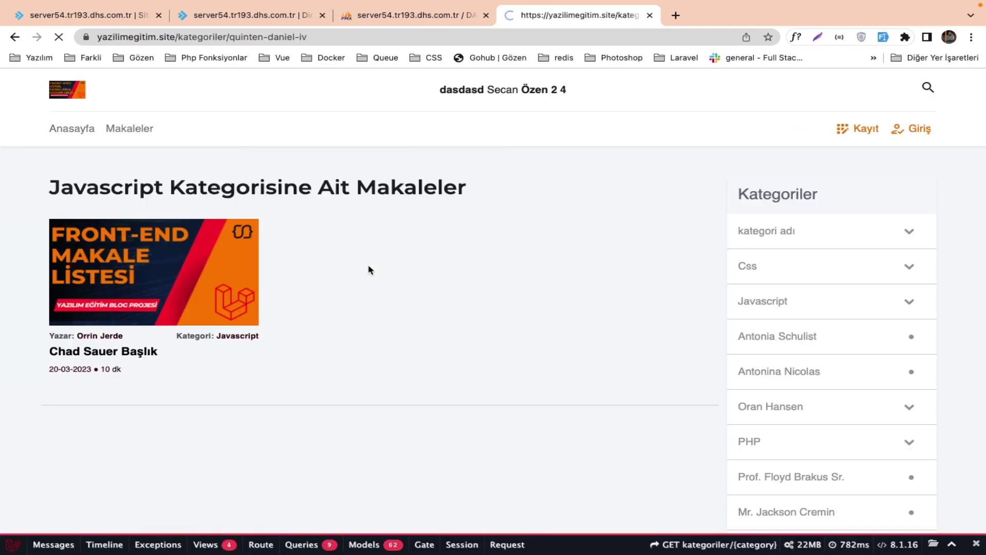
pyautogui.click(208, 265)
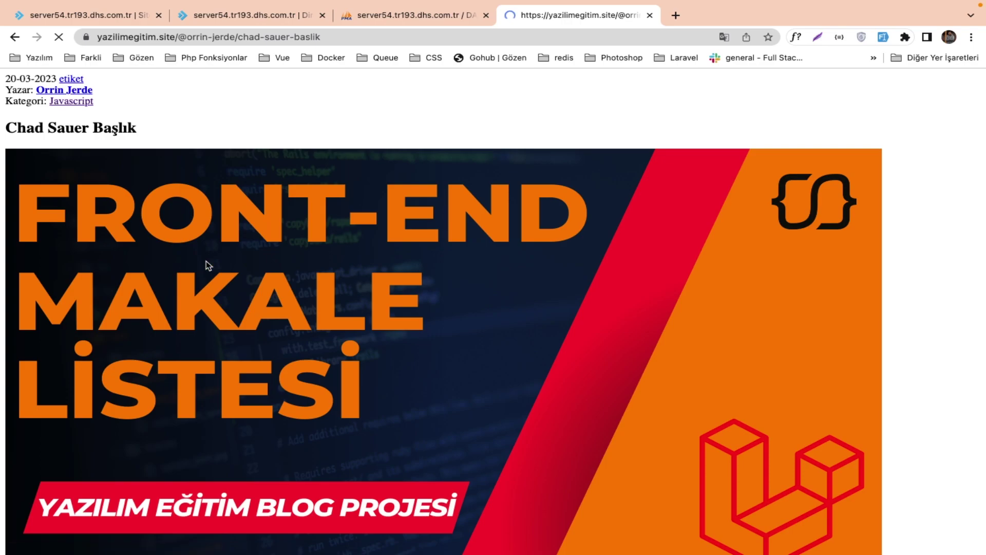
pyautogui.scroll(-10, 264, 309)
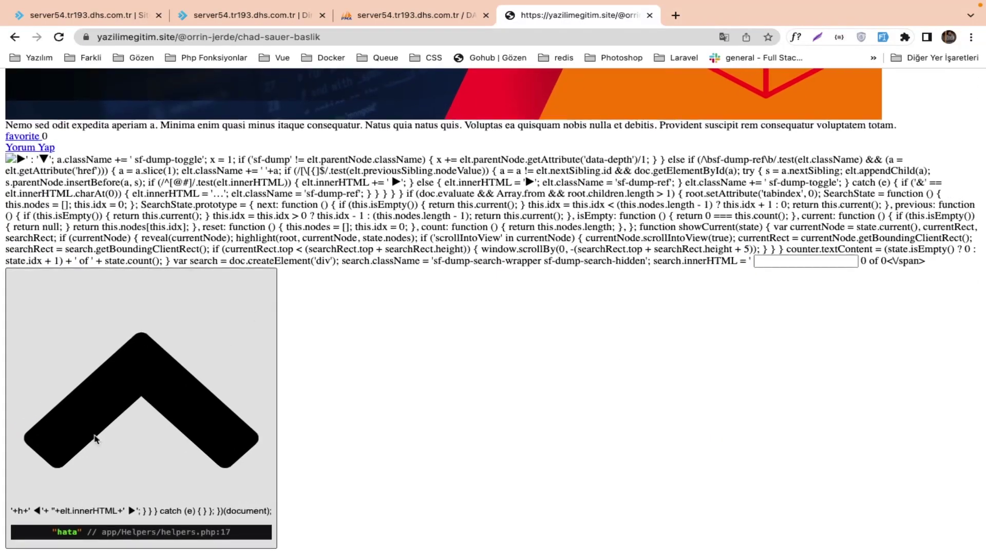
# Insert dd($imagePath); as the first line of the catch block and save helpers.php with Cmd+S.
pyautogui.click(410, 16)
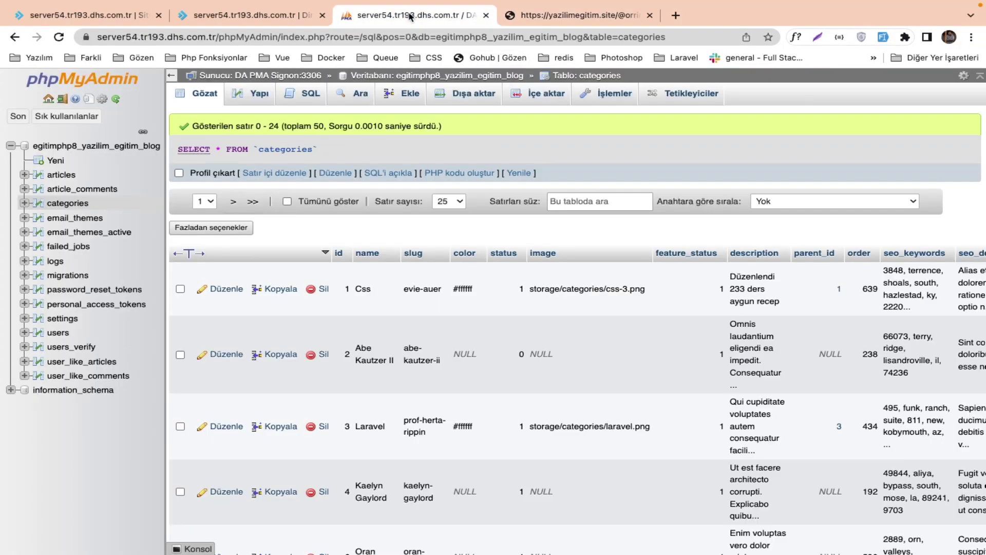
pyautogui.click(295, 20)
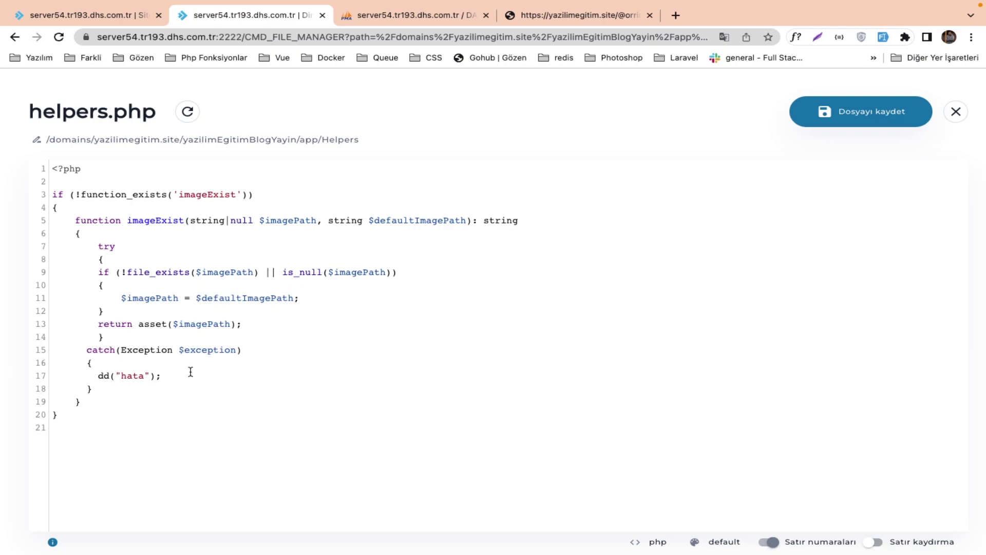
pyautogui.press('Return')
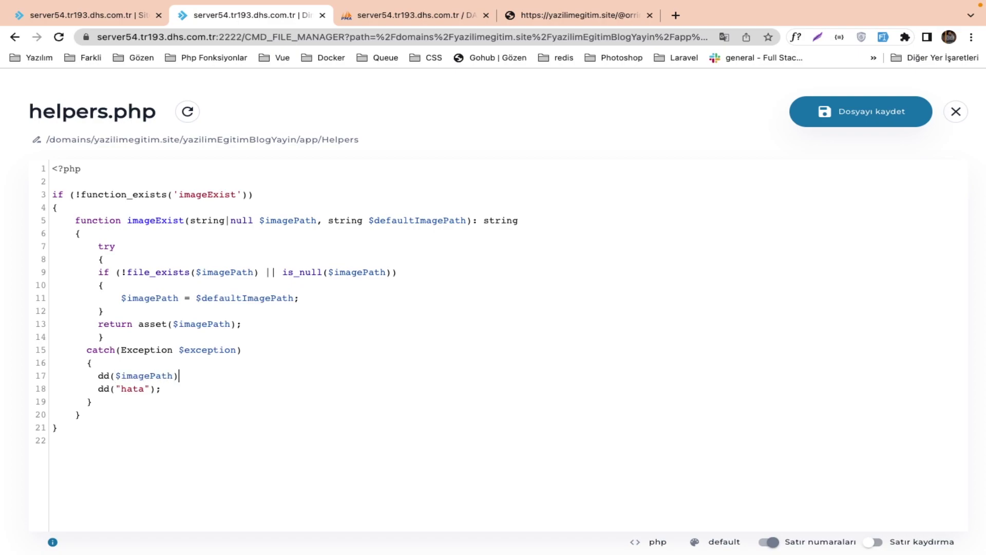
pyautogui.press('super+s')
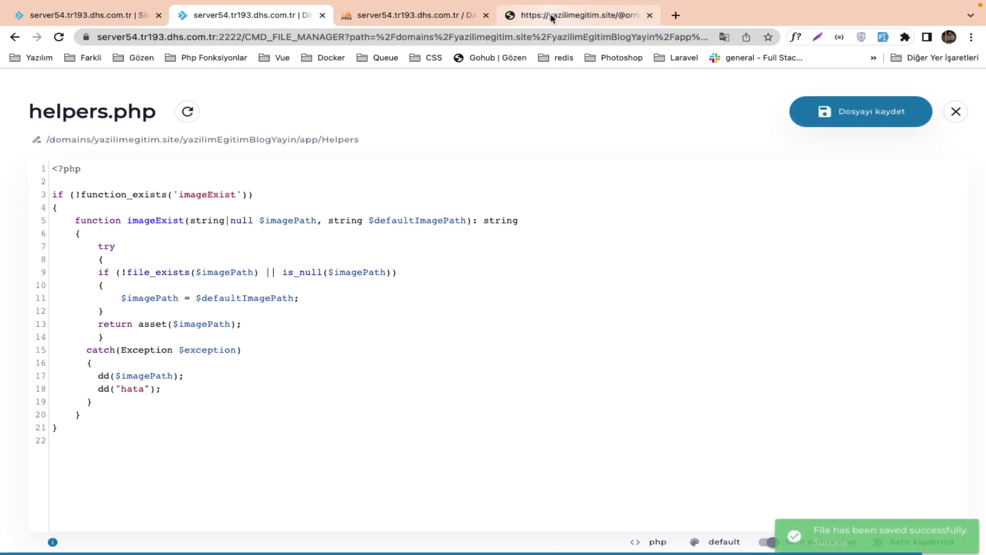
pyautogui.click(552, 16)
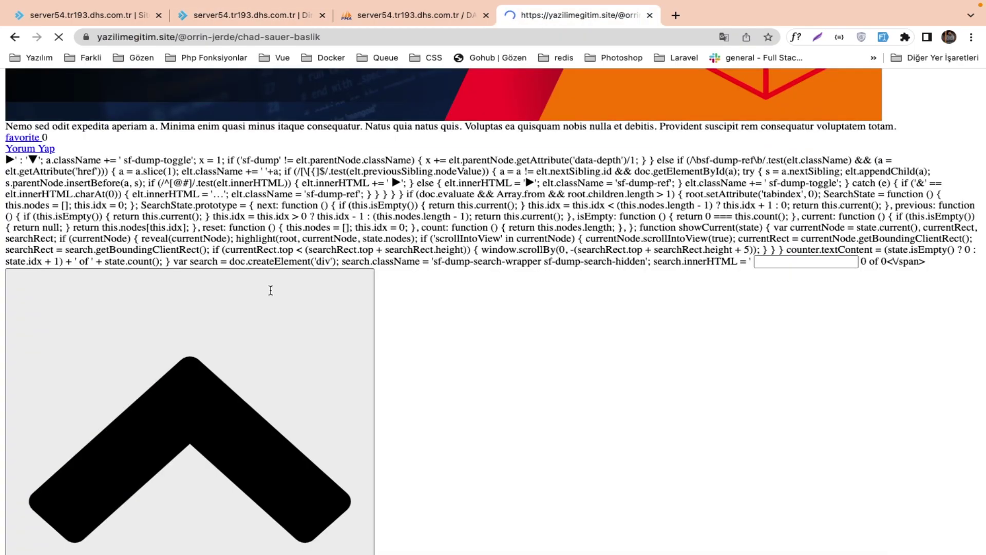
# Read the article's dumped path /assets/images/user-images/profile1.png, then go to phpMyAdmin's categories table.
pyautogui.scroll(-2, 203, 352)
pyautogui.scroll(5, 118, 481)
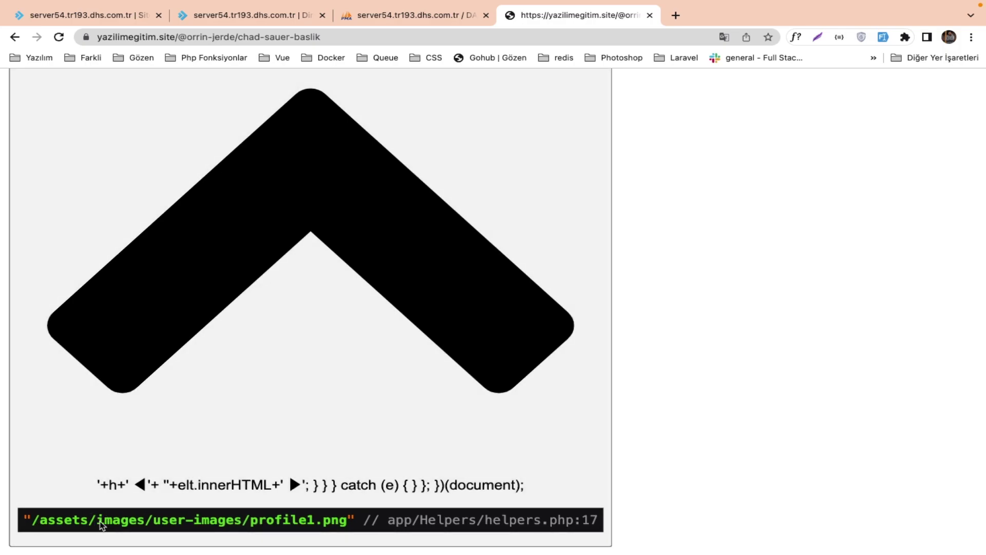
pyautogui.hotkey('ctrl', 'Right')
pyautogui.hotkey('ctrl', 'Left')
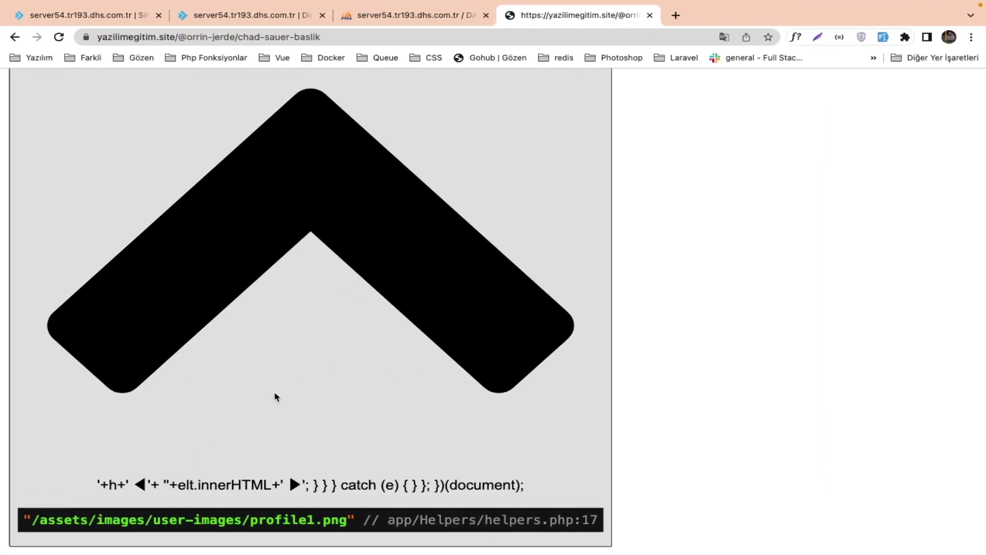
pyautogui.hotkey('ctrl', 'Right')
pyautogui.hotkey('ctrl', 'Right')
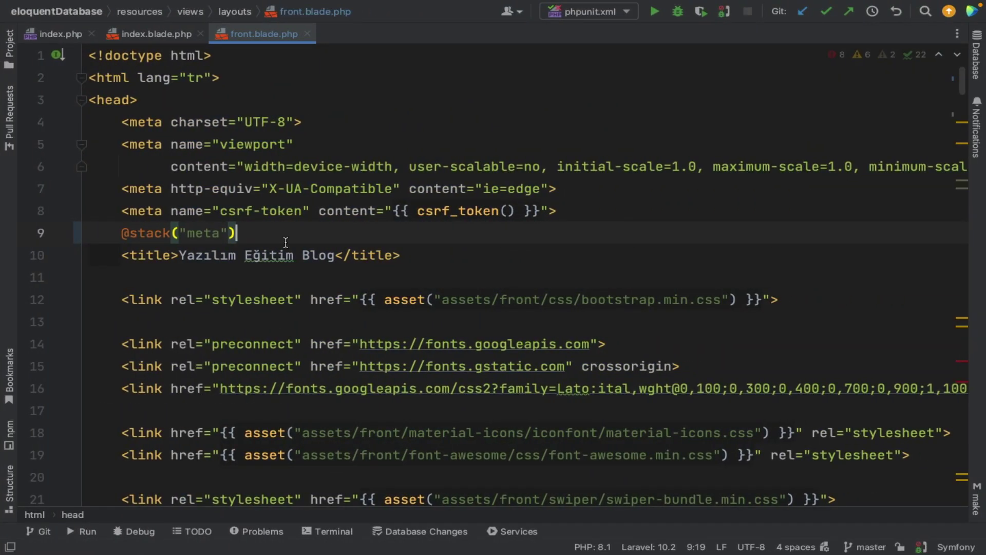
pyautogui.hotkey('ctrl', 'Left')
pyautogui.hotkey('ctrl', 'Left')
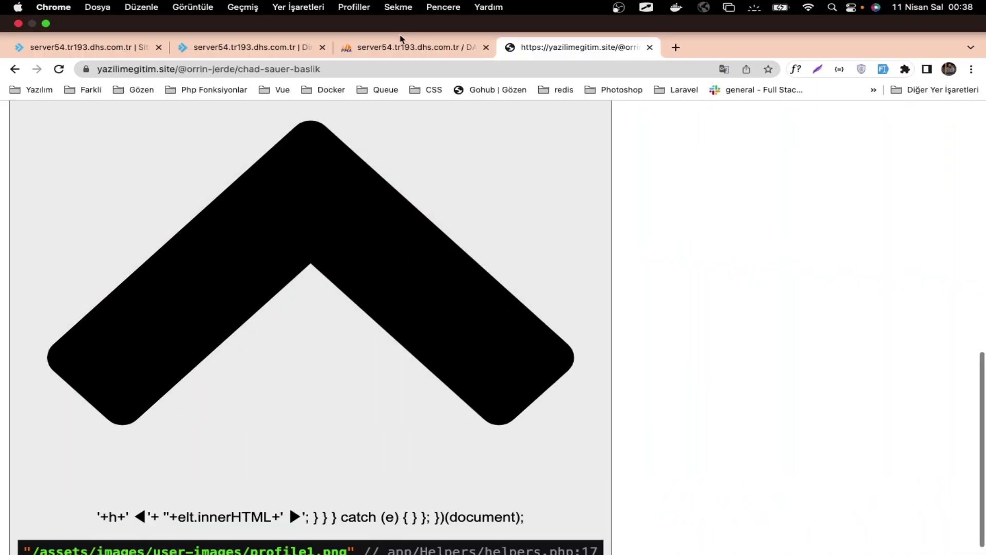
pyautogui.click(401, 41)
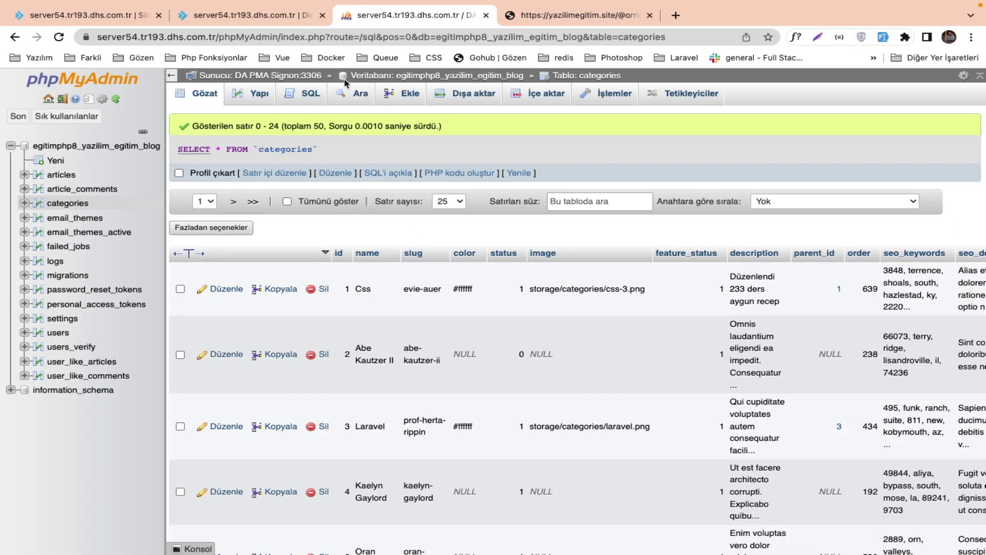
# Inspect default_comment_profile_image in the settings table without changing it, then view the users table.
pyautogui.click(211, 97)
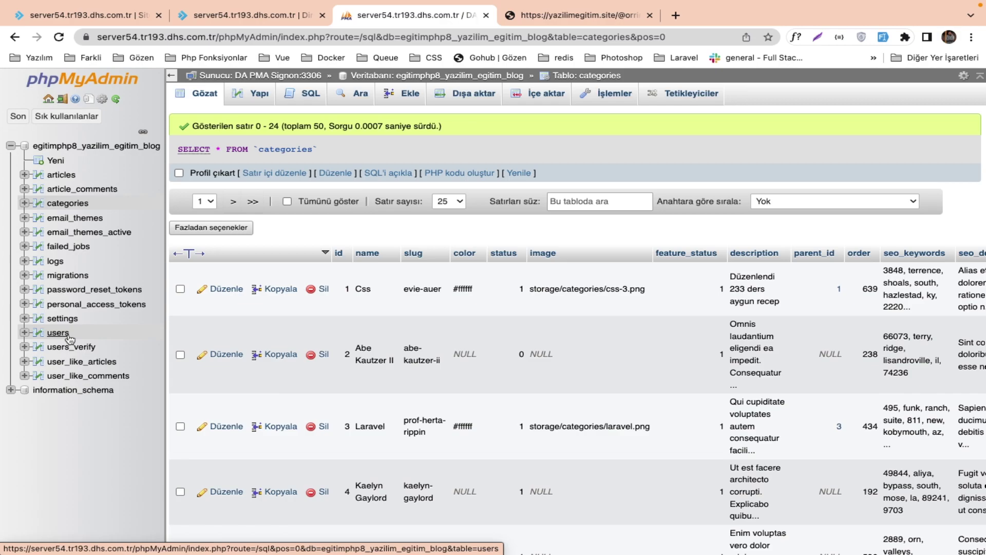
pyautogui.click(61, 318)
pyautogui.hscroll(2, 402, 336)
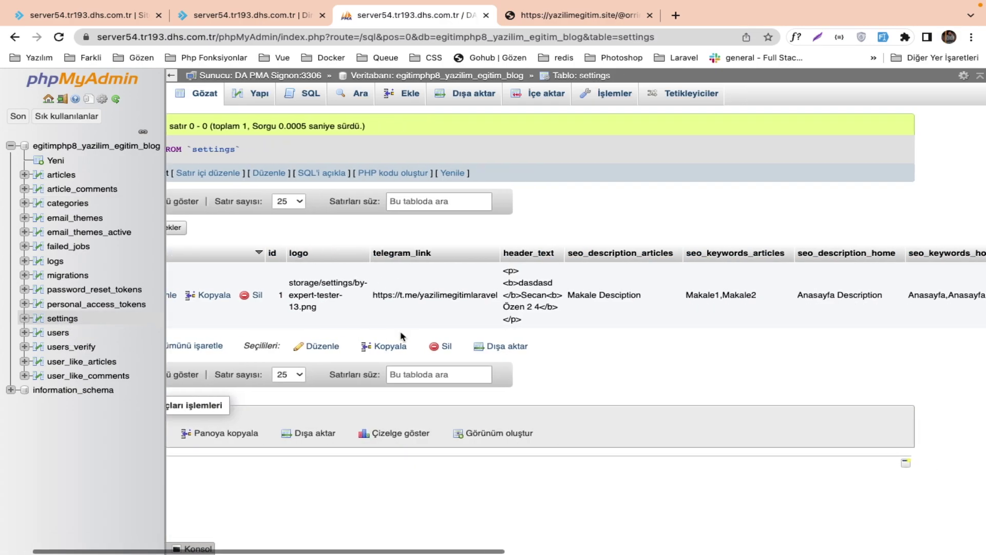
pyautogui.hscroll(10, 401, 336)
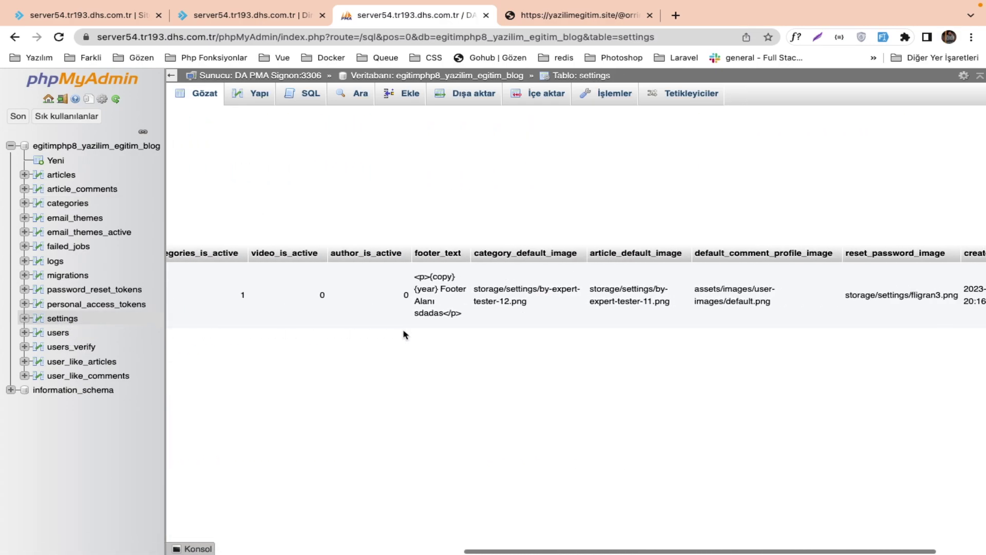
pyautogui.hscroll(3, 632, 286)
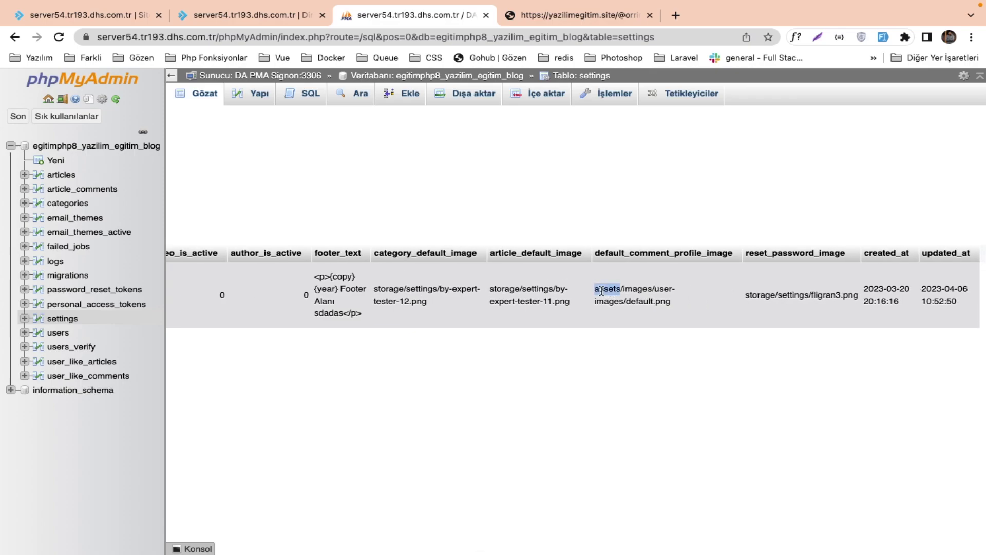
pyautogui.doubleClick(601, 291)
pyautogui.click(720, 392)
pyautogui.click(56, 333)
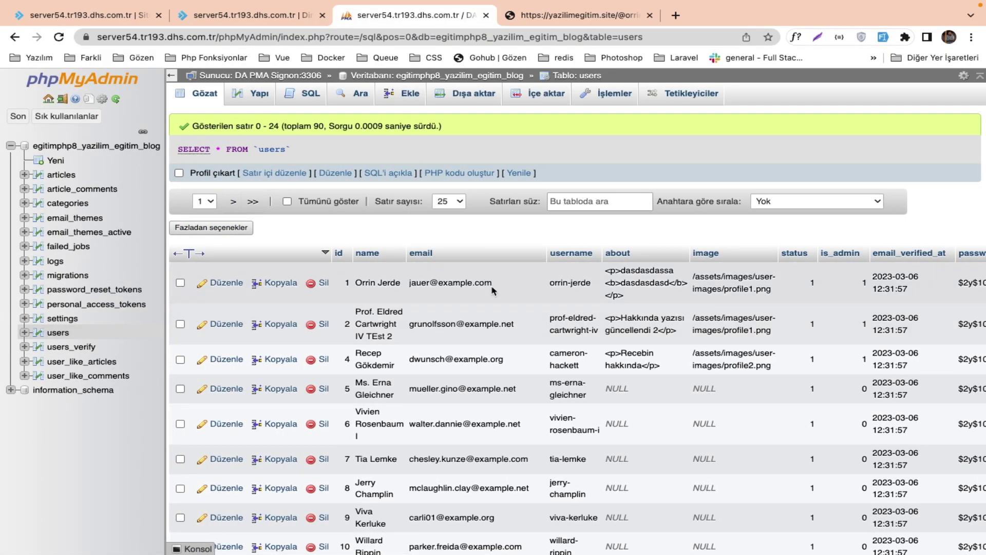
# Remove the leading slash from the image paths of users in rows 1, 2 and 4.
pyautogui.hscroll(5, 492, 286)
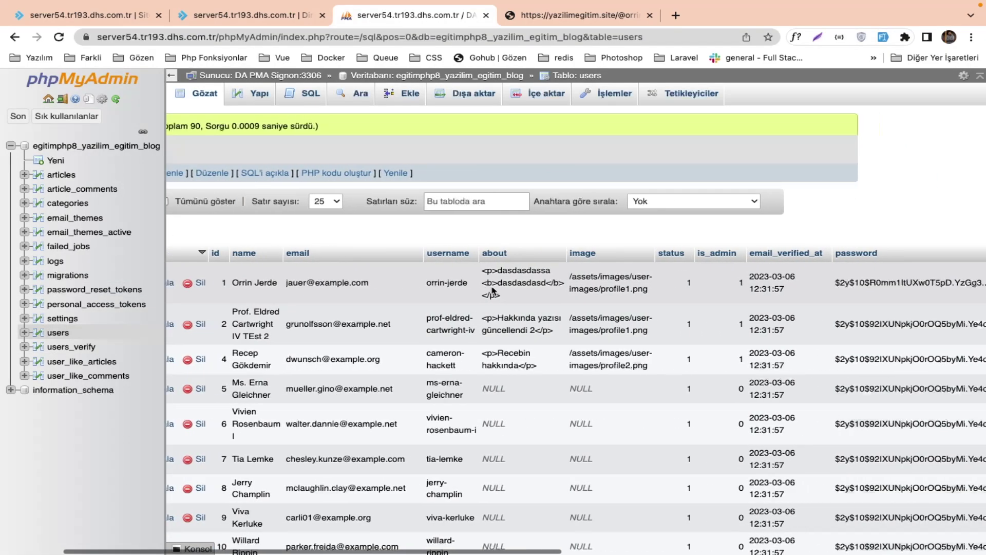
pyautogui.doubleClick(579, 278)
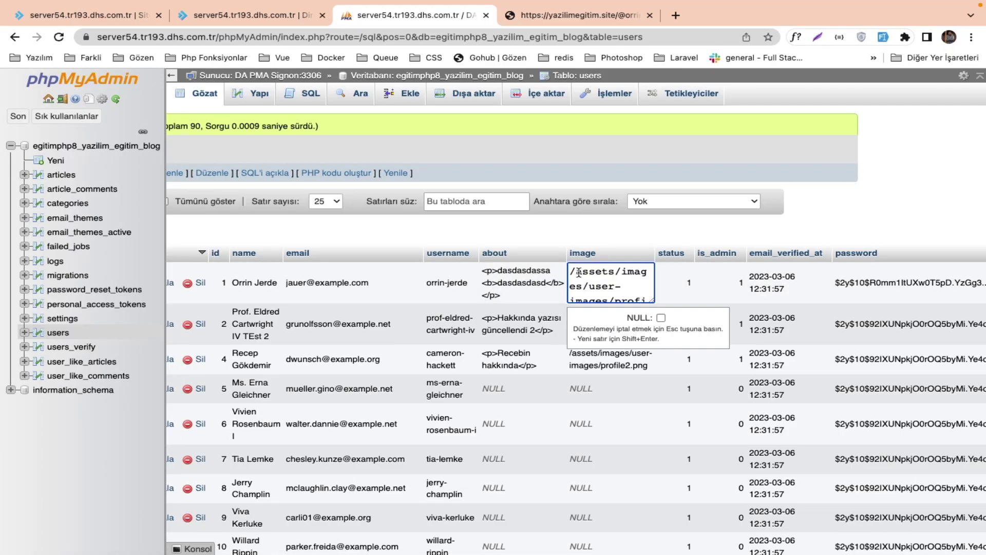
pyautogui.press('BackSpace')
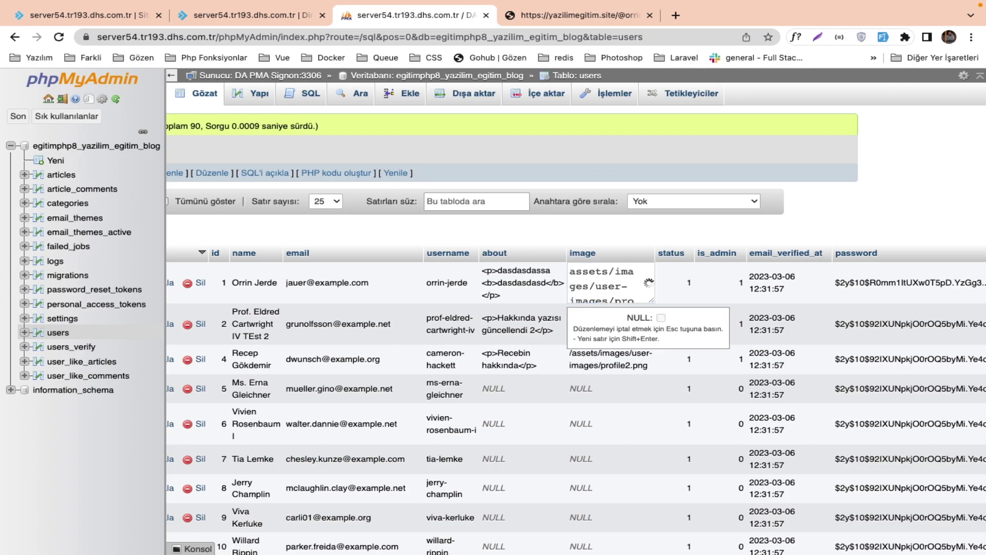
pyautogui.press('Return')
pyautogui.doubleClick(588, 363)
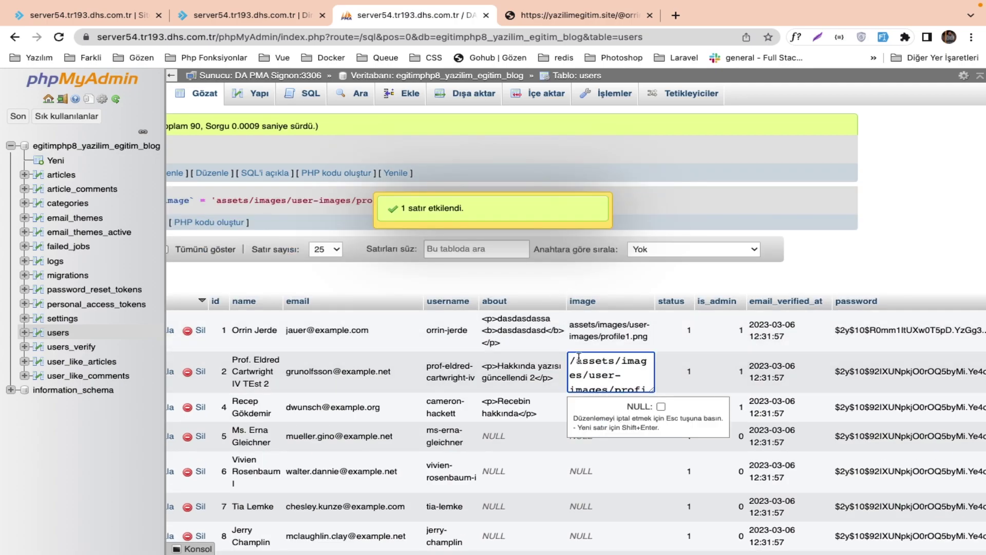
pyautogui.press('BackSpace')
pyautogui.press('Return')
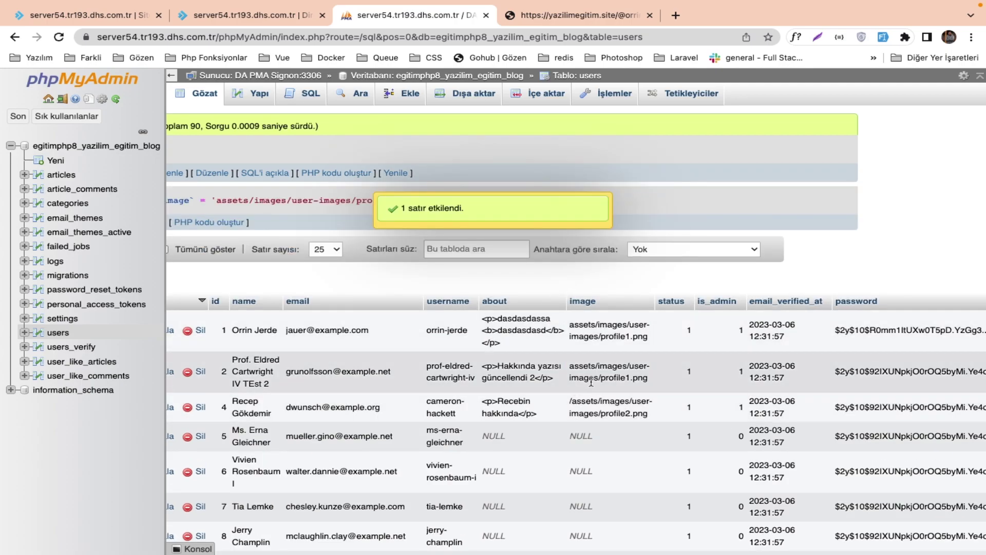
pyautogui.doubleClick(590, 399)
pyautogui.press('BackSpace')
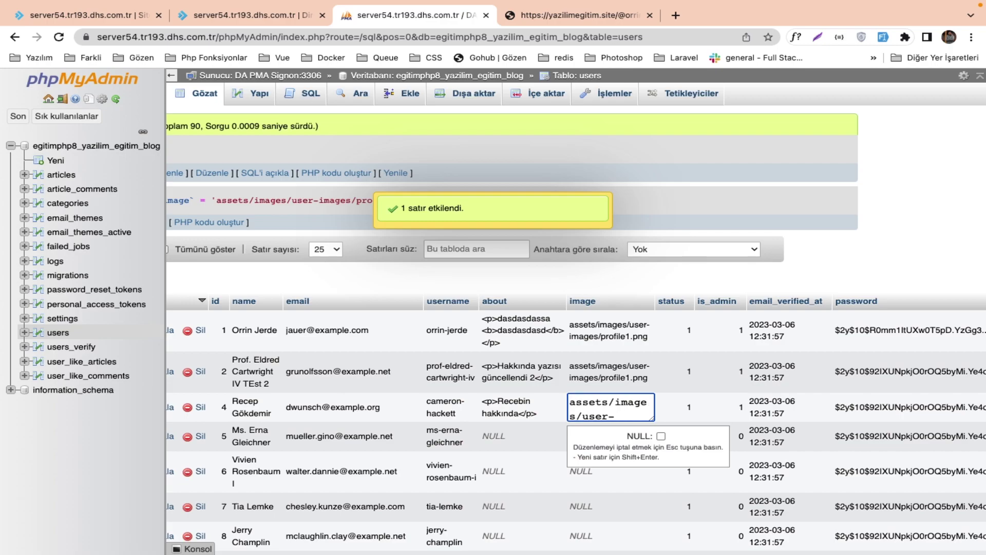
pyautogui.press('Return')
# Show 50 users per page and strip the leading slash from row 41's image path.
pyautogui.scroll(-3, 596, 434)
pyautogui.scroll(-10, 596, 434)
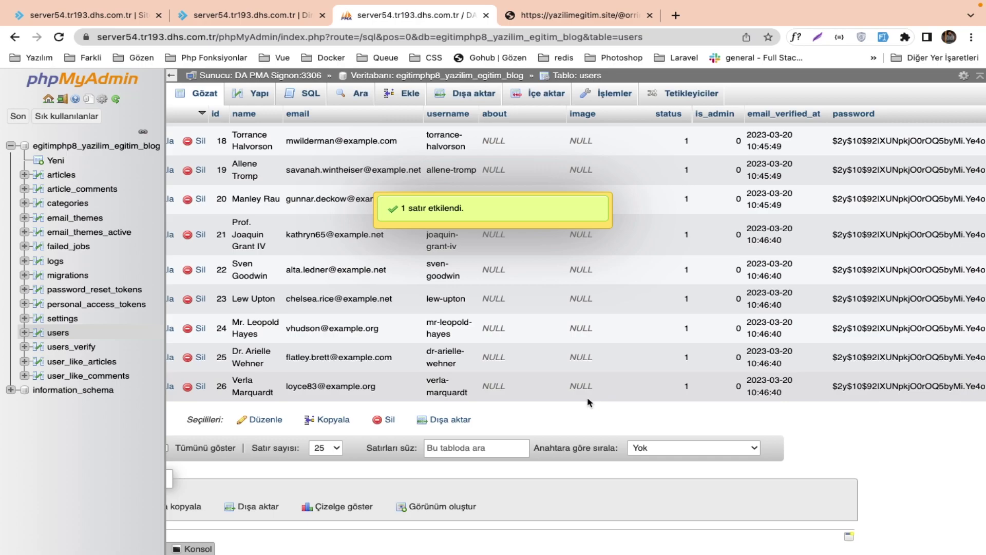
pyautogui.click(337, 448)
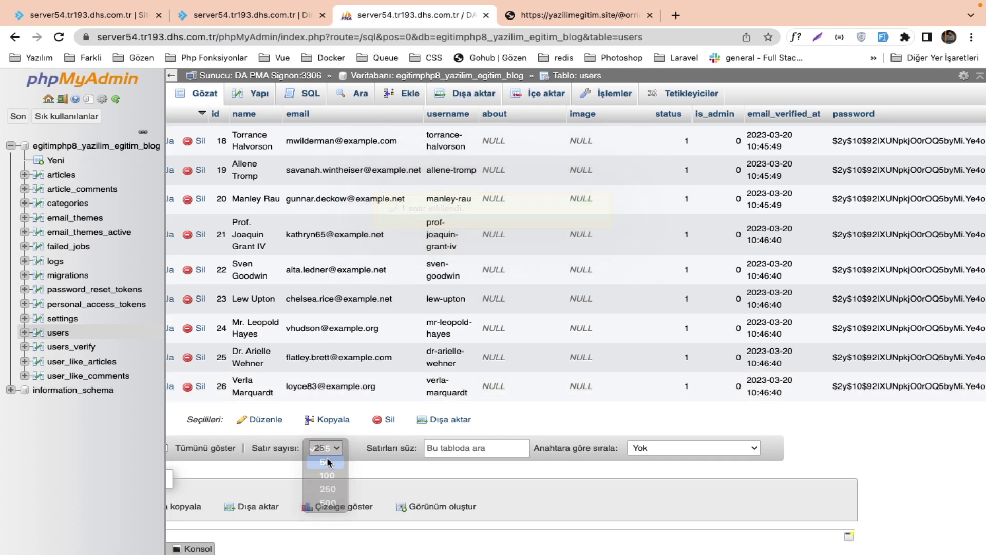
pyautogui.click(327, 463)
pyautogui.scroll(-15, 284, 435)
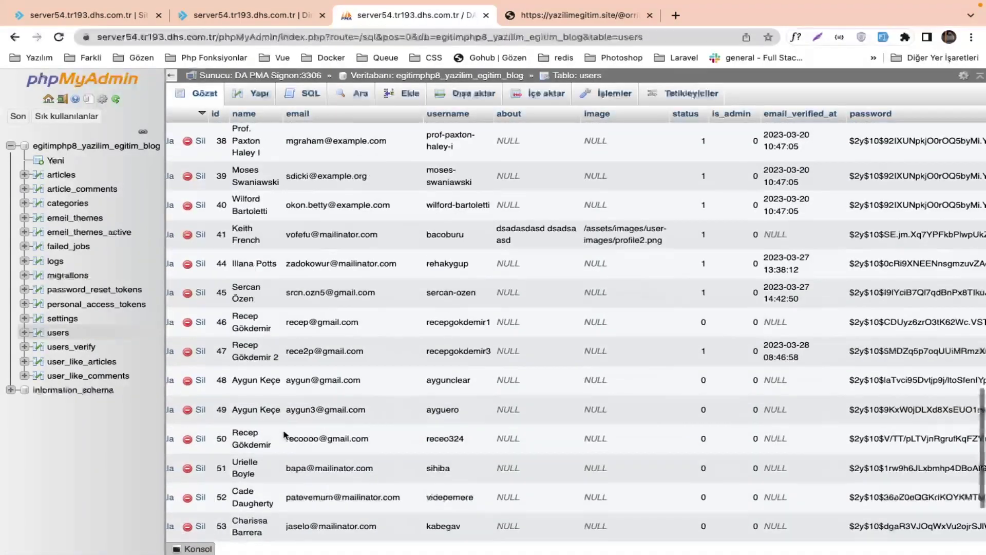
pyautogui.scroll(2, 286, 436)
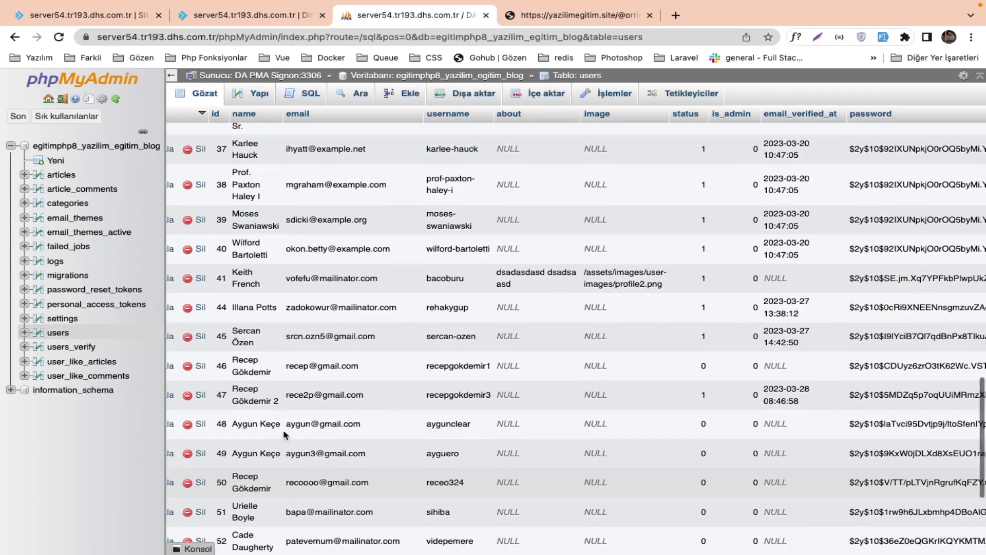
pyautogui.doubleClick(608, 271)
pyautogui.press('BackSpace')
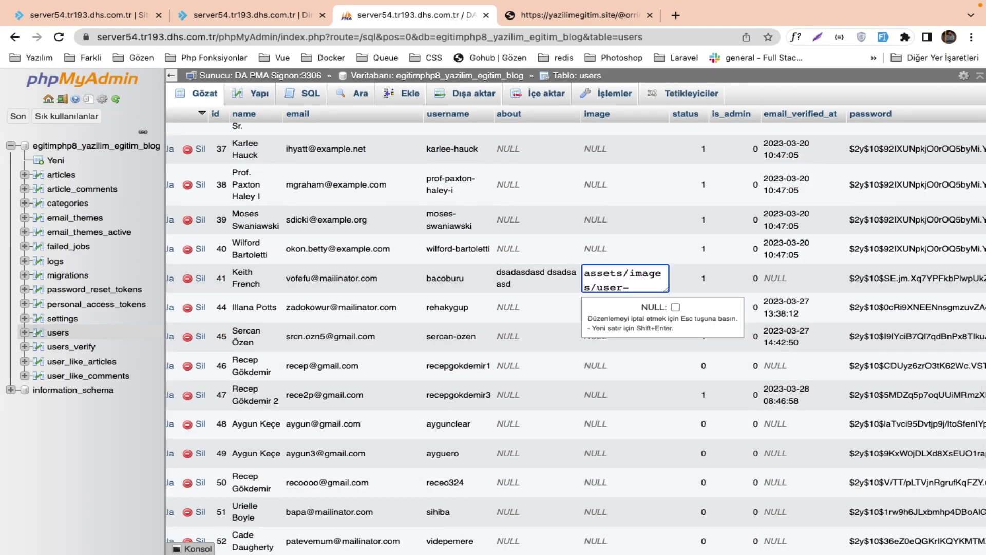
pyautogui.press('Return')
# Show 100 users per page and strip the leading slash from row 83's image path.
pyautogui.scroll(10, 631, 297)
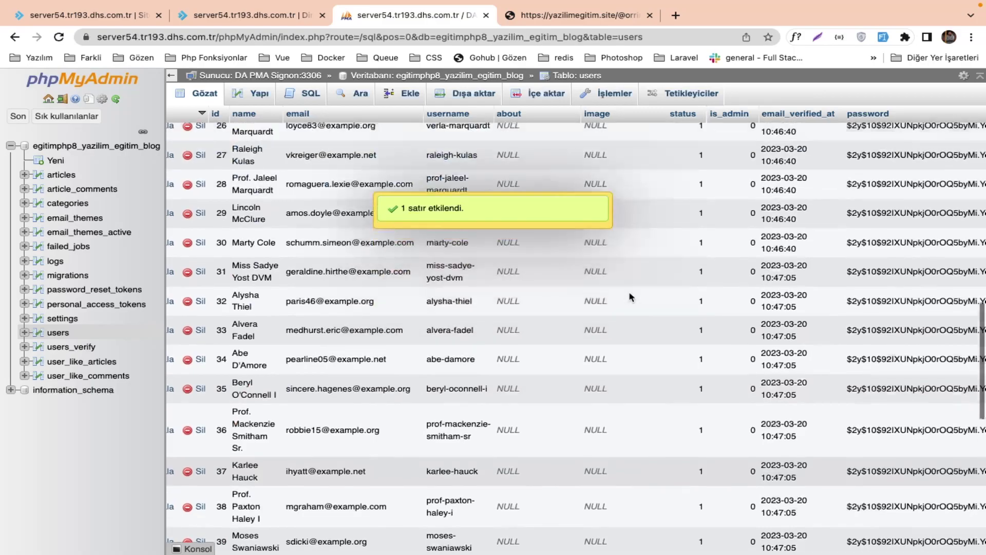
pyautogui.scroll(-15, 631, 297)
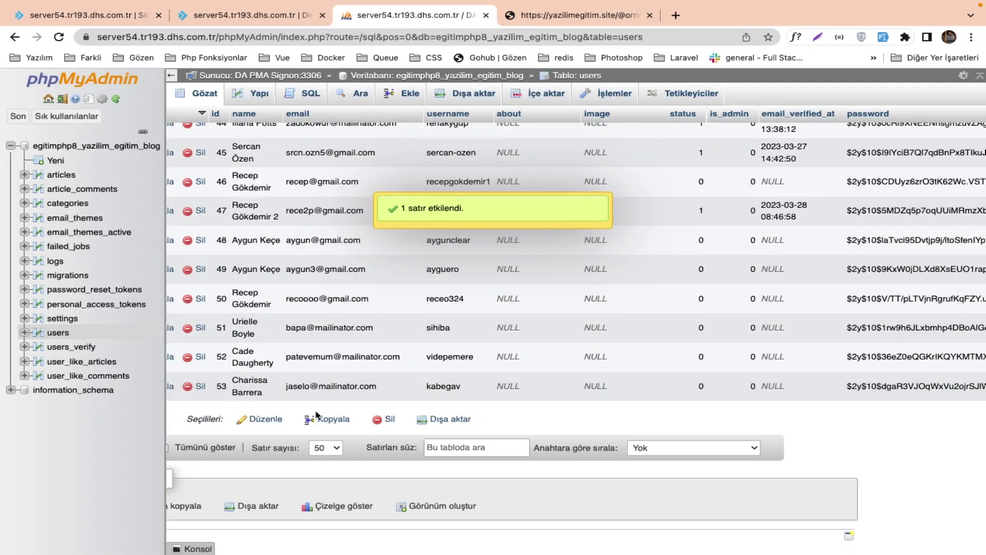
pyautogui.click(328, 447)
pyautogui.click(328, 460)
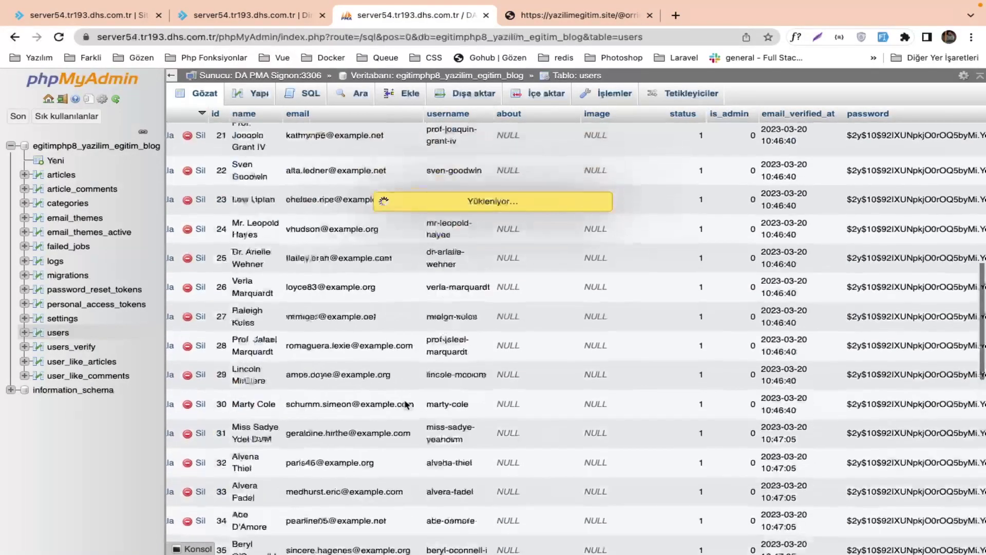
pyautogui.scroll(-20, 406, 404)
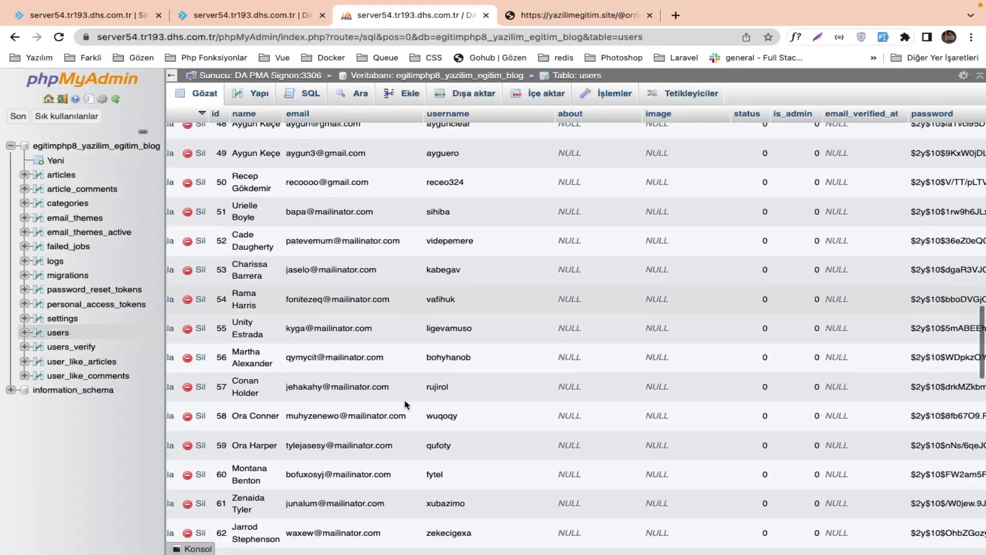
pyautogui.scroll(-12, 405, 404)
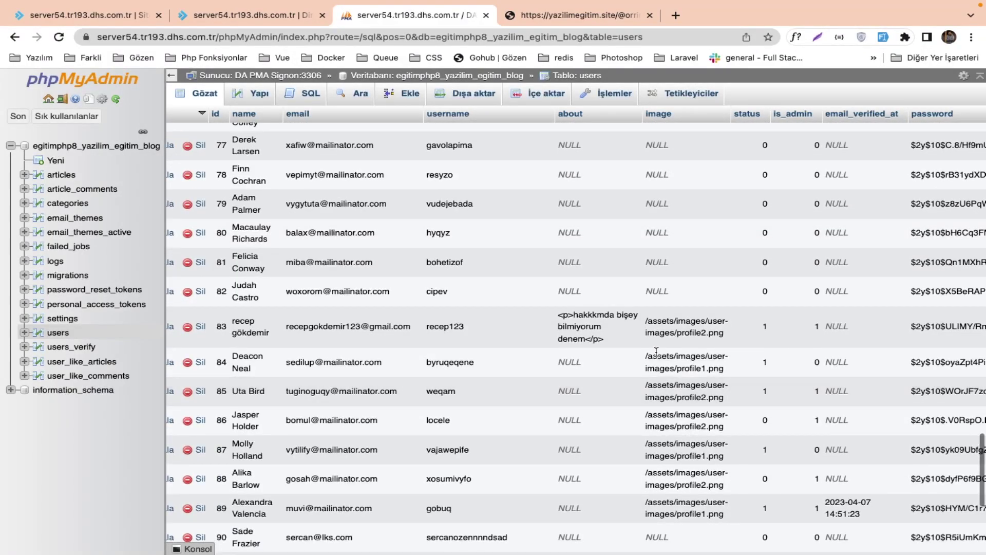
pyautogui.doubleClick(647, 322)
pyautogui.press('BackSpace')
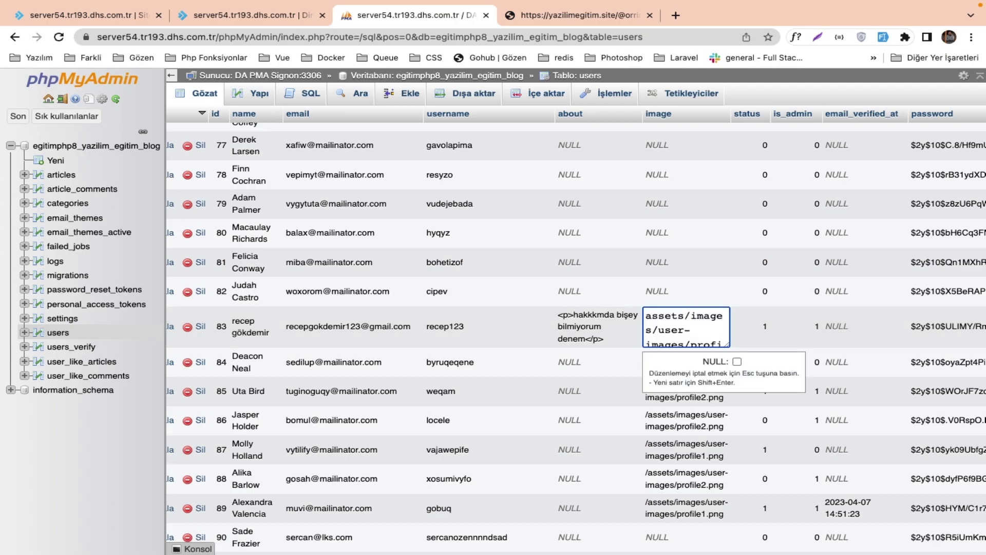
pyautogui.press('Return')
# Copy row 83's corrected image path and apply it to rows 84, 85 and 86.
pyautogui.doubleClick(668, 325)
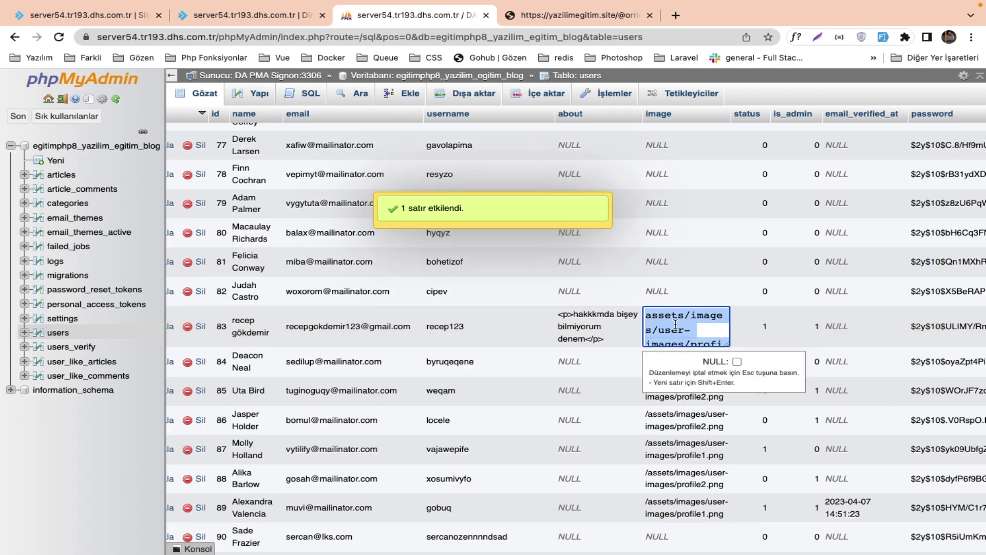
pyautogui.doubleClick(660, 369)
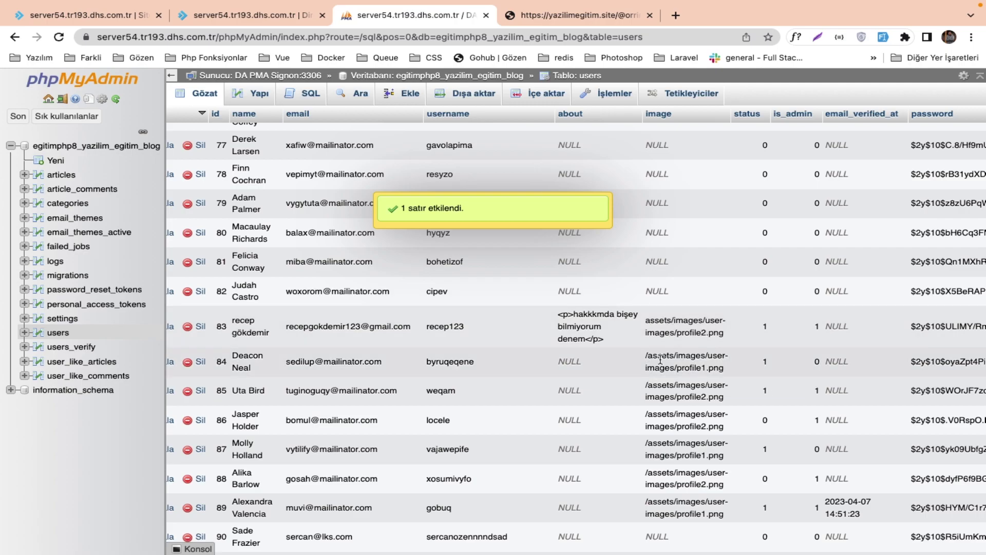
pyautogui.press('Return')
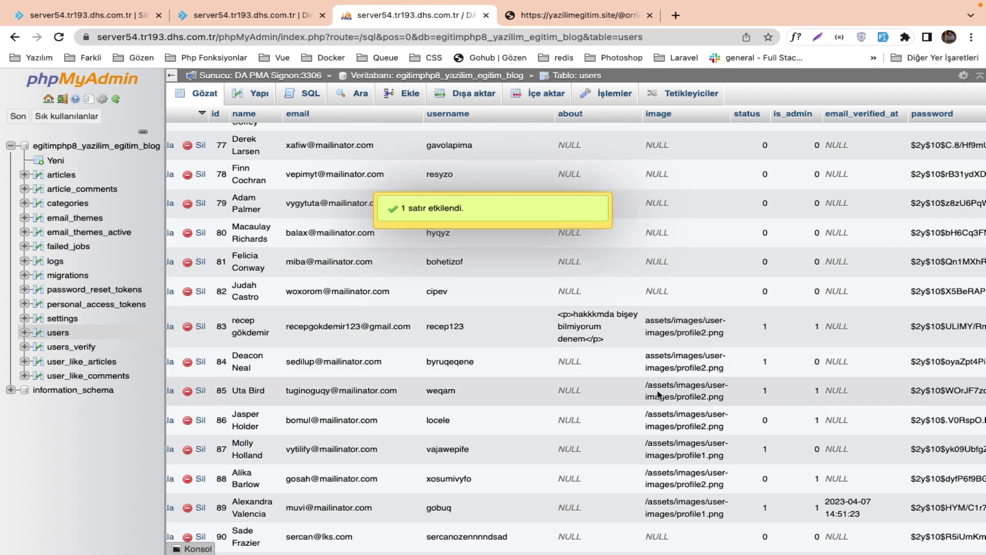
pyautogui.doubleClick(658, 392)
pyautogui.hotkey('ctrl', 'c')
pyautogui.press('Return')
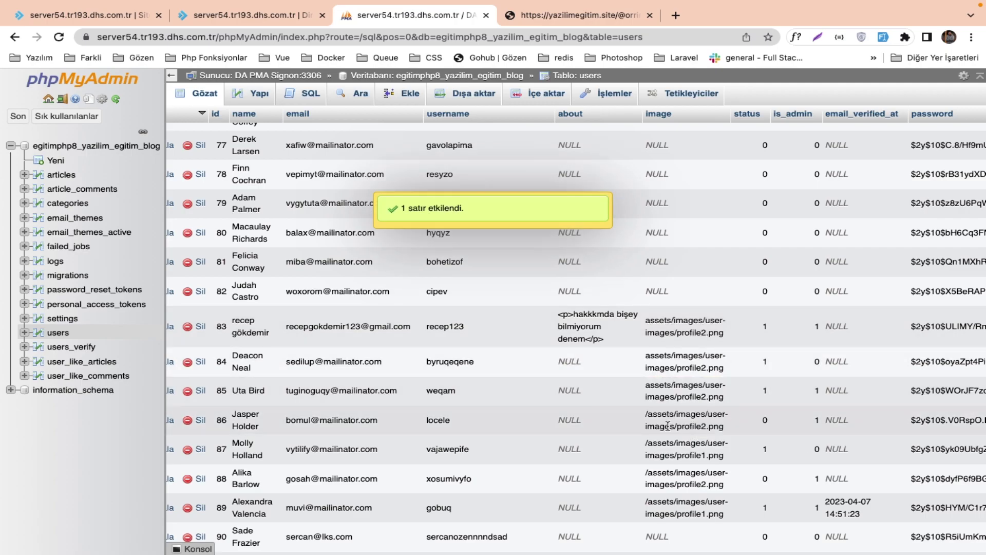
pyautogui.doubleClick(658, 422)
pyautogui.hotkey('ctrl', 'v')
pyautogui.press('Return')
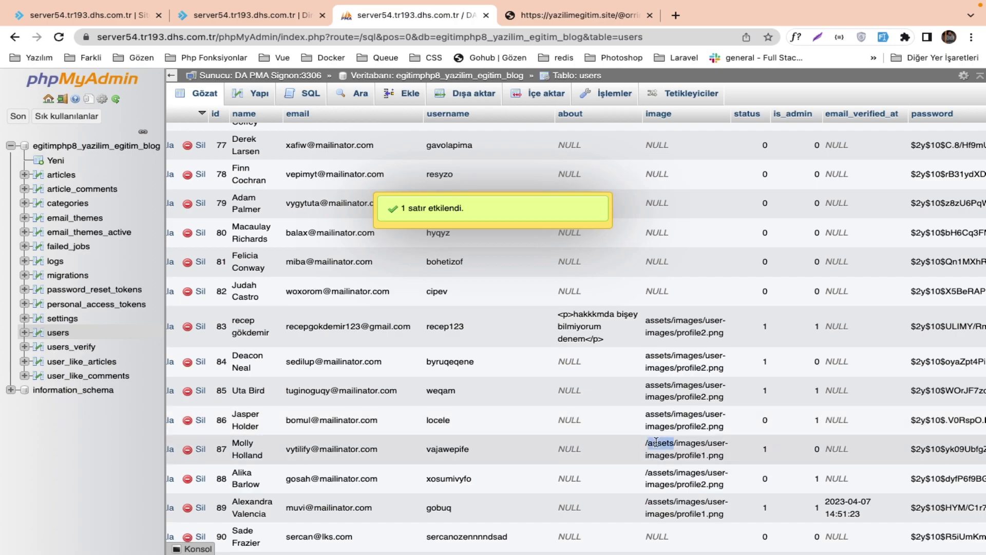
# Paste the corrected image path into rows 87, 88 and 89.
pyautogui.doubleClick(656, 442)
pyautogui.hotkey('ctrl', 'v')
pyautogui.press('Return')
pyautogui.doubleClick(677, 482)
pyautogui.hotkey('ctrl', 'v')
pyautogui.press('Return')
pyautogui.doubleClick(671, 508)
pyautogui.hotkey('ctrl', 'v')
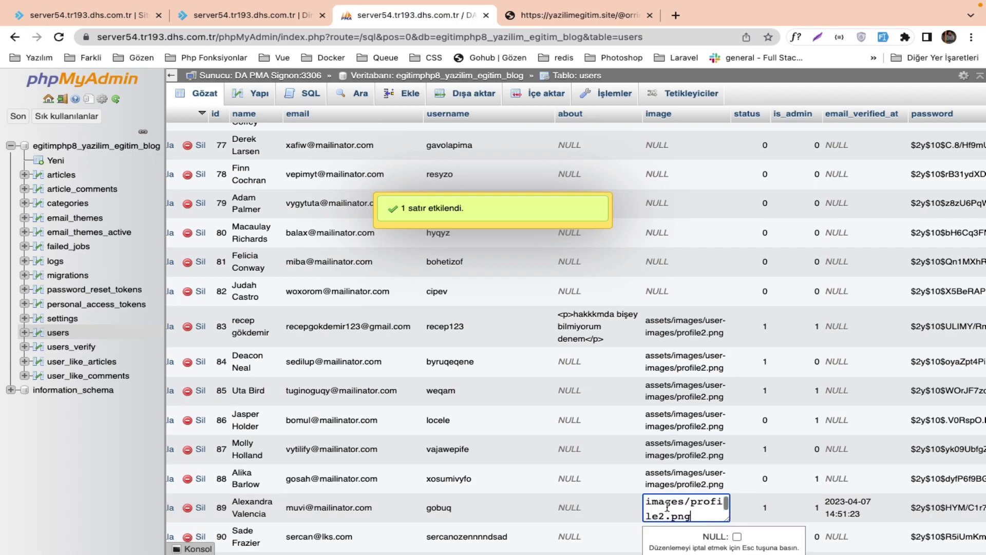
pyautogui.press('Return')
pyautogui.scroll(-5, 663, 498)
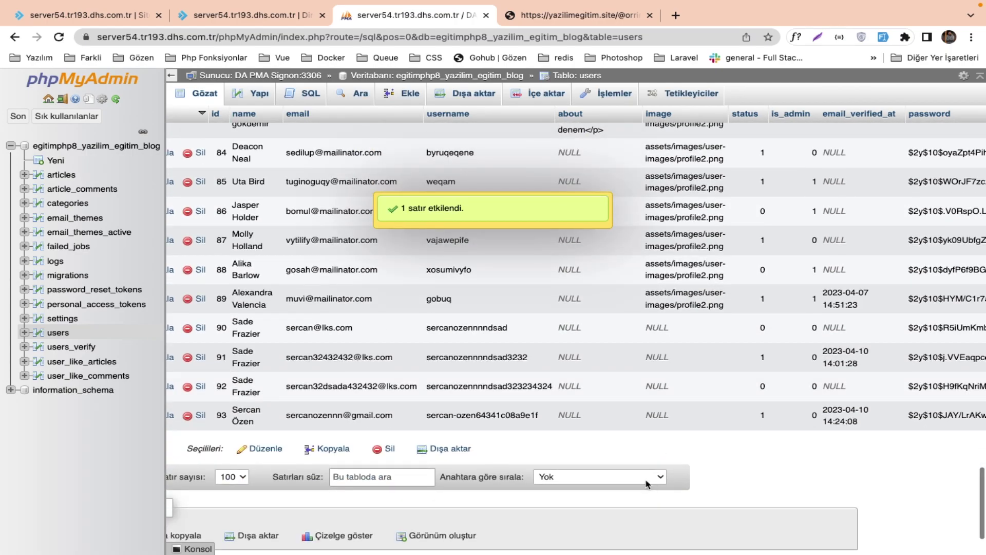
pyautogui.moveTo(367, 4)
pyautogui.click(556, 47)
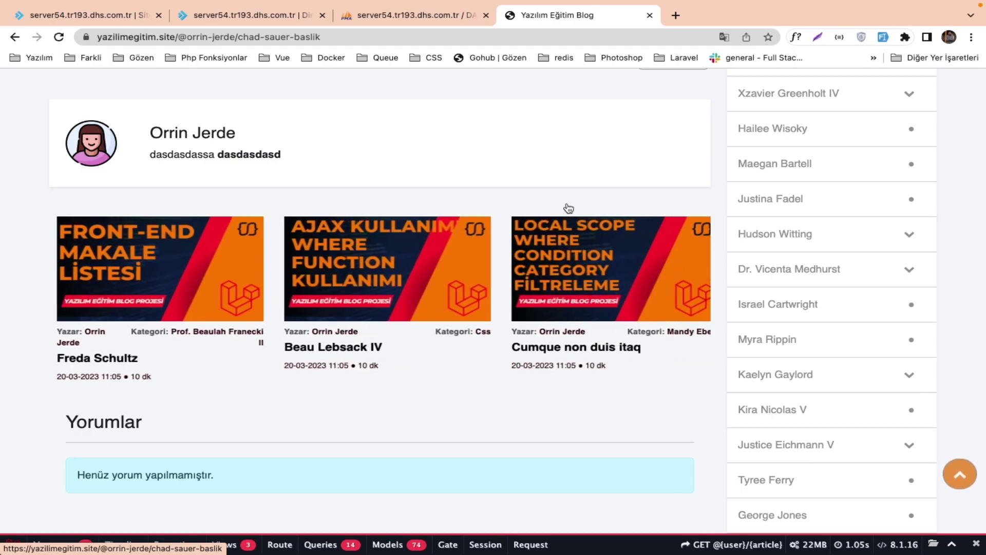
pyautogui.scroll(4, 568, 208)
pyautogui.scroll(7, 568, 208)
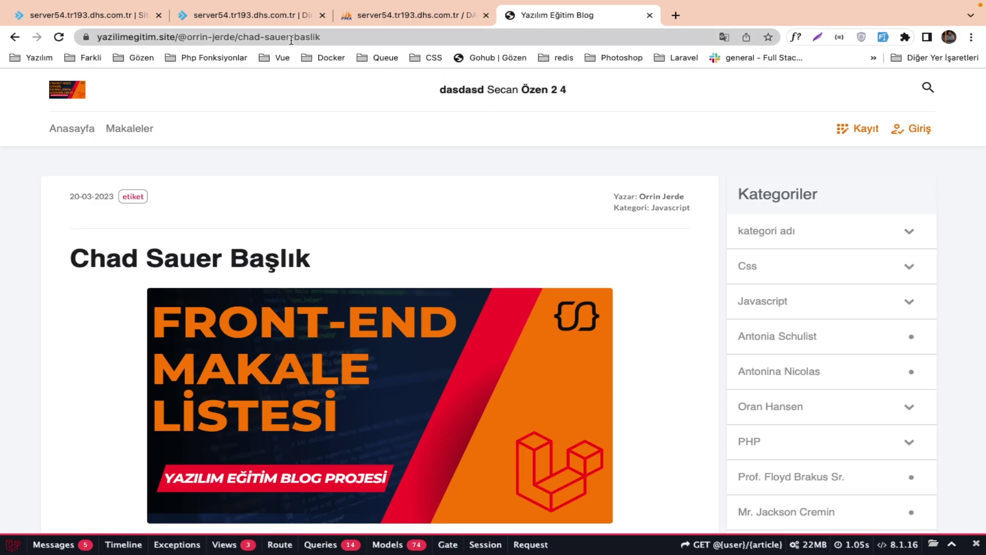
pyautogui.click(269, 18)
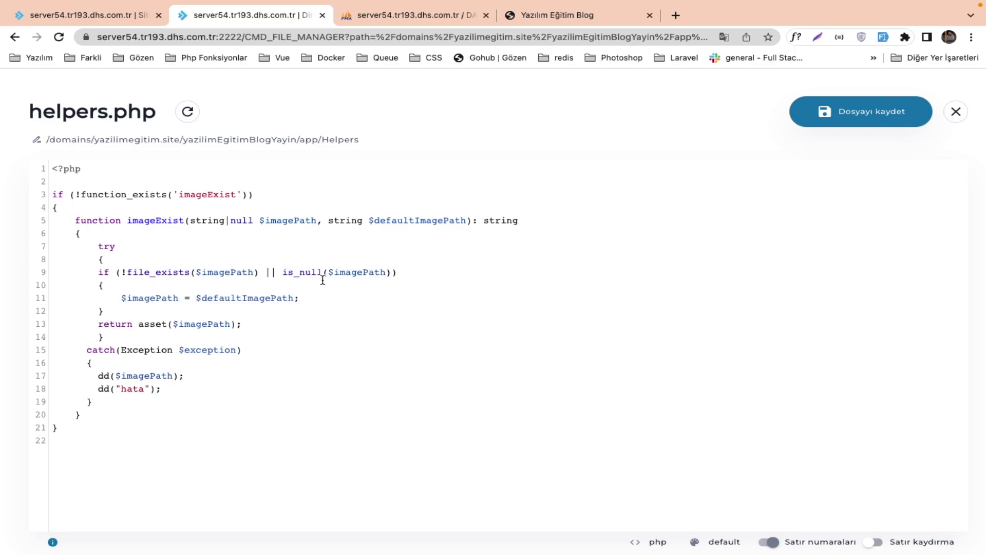
# Save and close helpers.php, and collapse the app folder in the file tree.
pyautogui.click(927, 124)
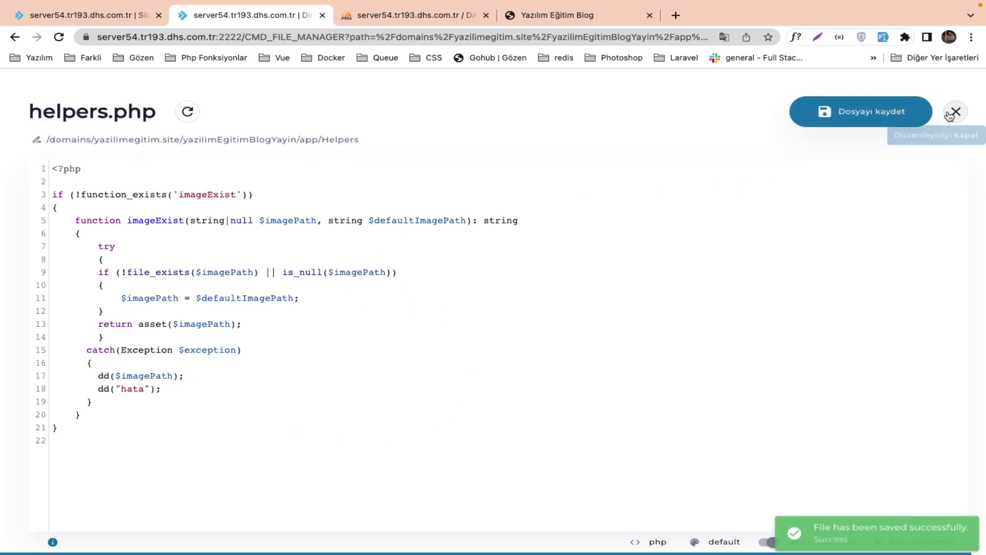
pyautogui.click(955, 111)
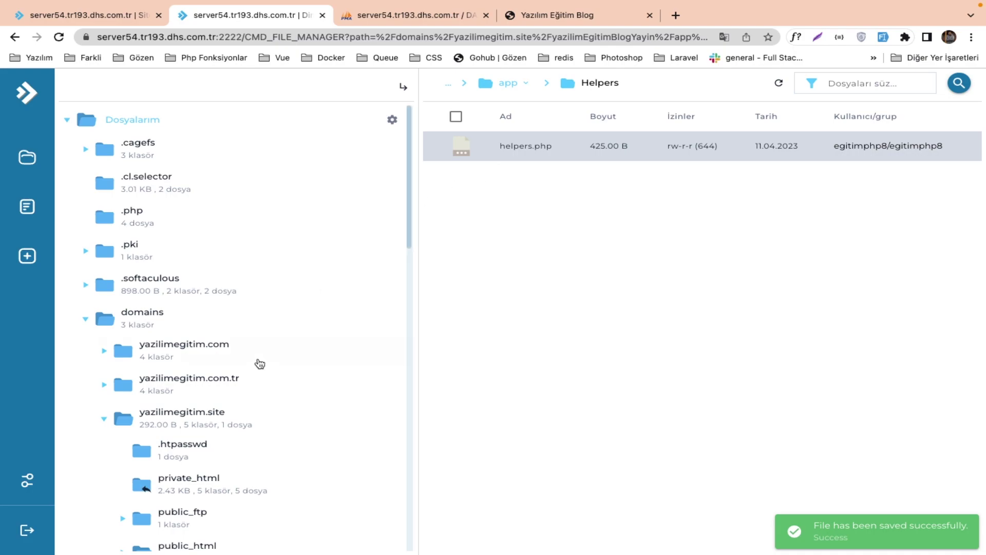
pyautogui.scroll(-3, 260, 363)
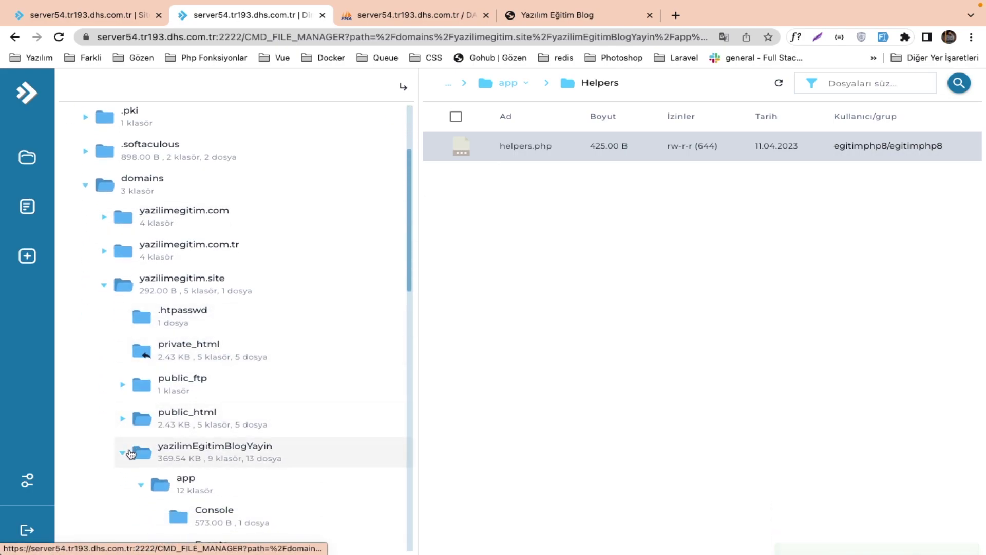
pyautogui.click(139, 484)
# Open create-update.blade.php from resources > views > admin > users.
pyautogui.scroll(-4, 145, 486)
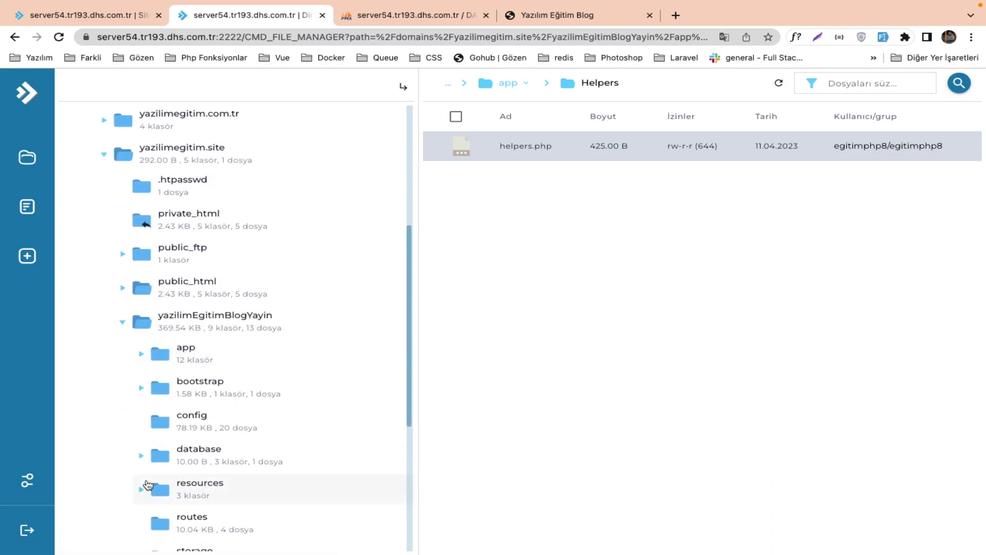
pyautogui.click(180, 408)
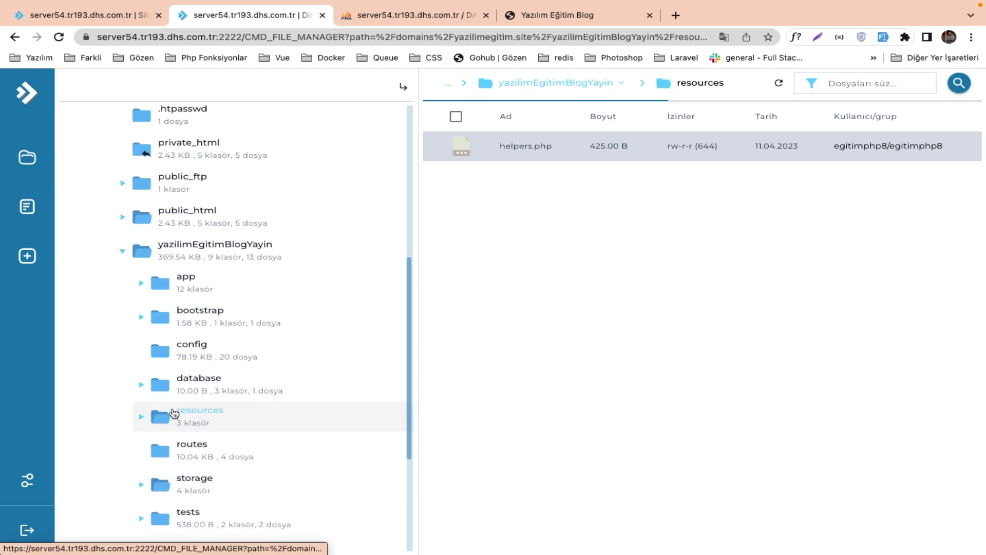
pyautogui.scroll(-2, 308, 441)
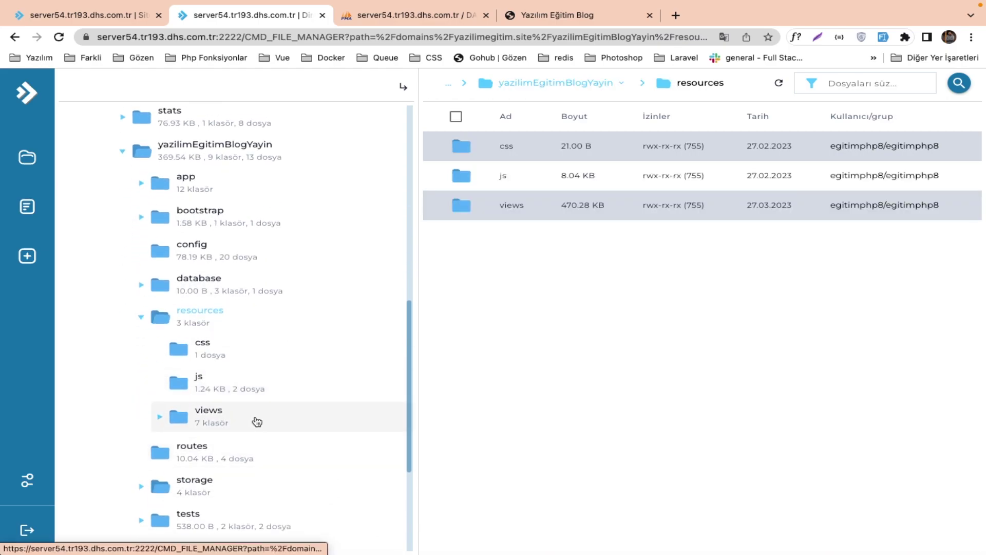
pyautogui.click(255, 418)
pyautogui.scroll(-1, 255, 418)
pyautogui.click(251, 390)
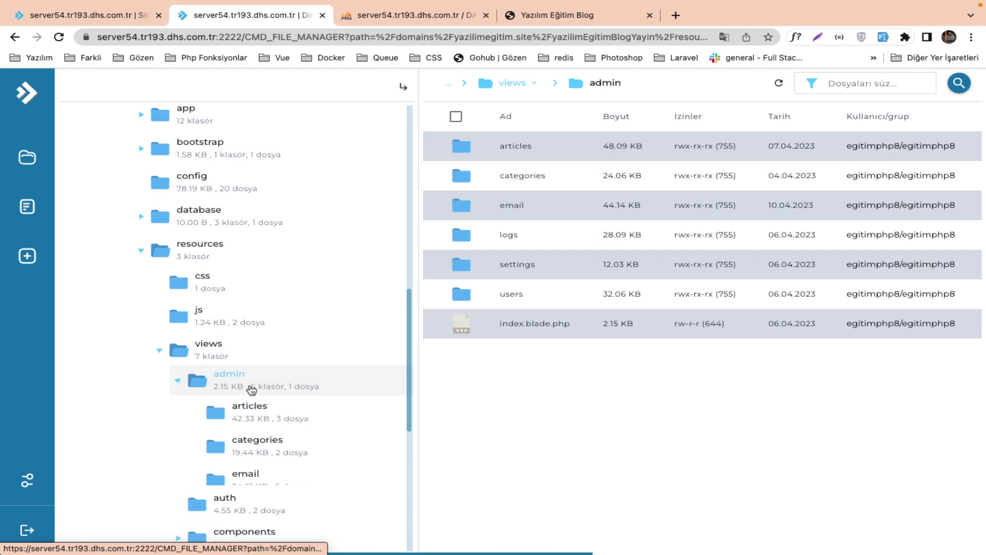
pyautogui.scroll(-2, 254, 452)
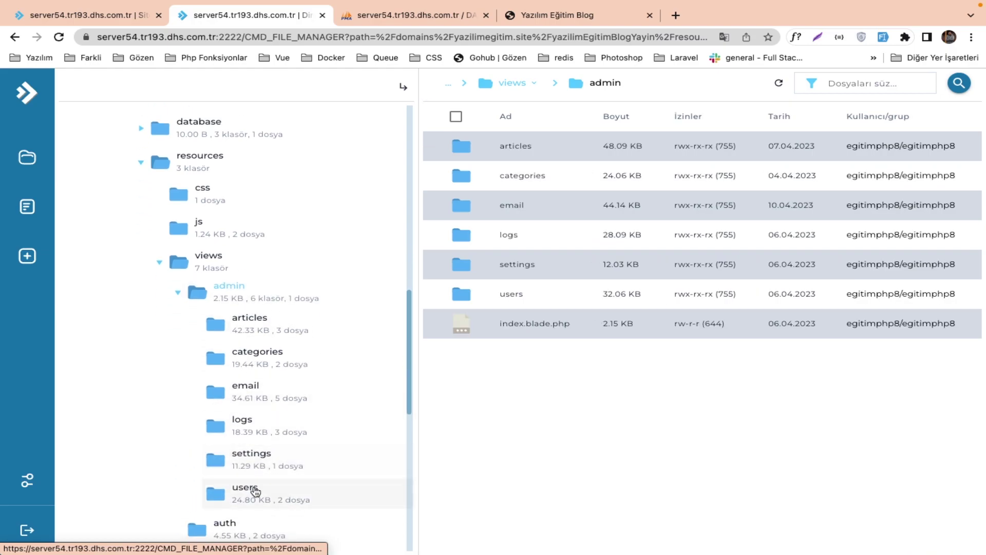
pyautogui.click(249, 490)
pyautogui.doubleClick(536, 148)
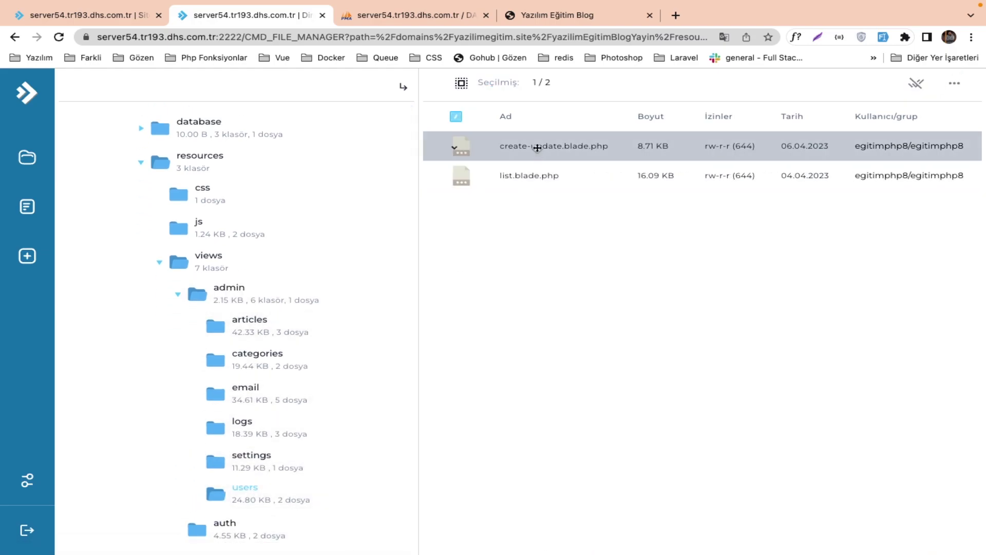
# Delete the '/' before assets in the profile1.png and profile2.png comparisons on lines 92 and 94, then save.
pyautogui.scroll(-10, 404, 402)
pyautogui.scroll(-10, 403, 402)
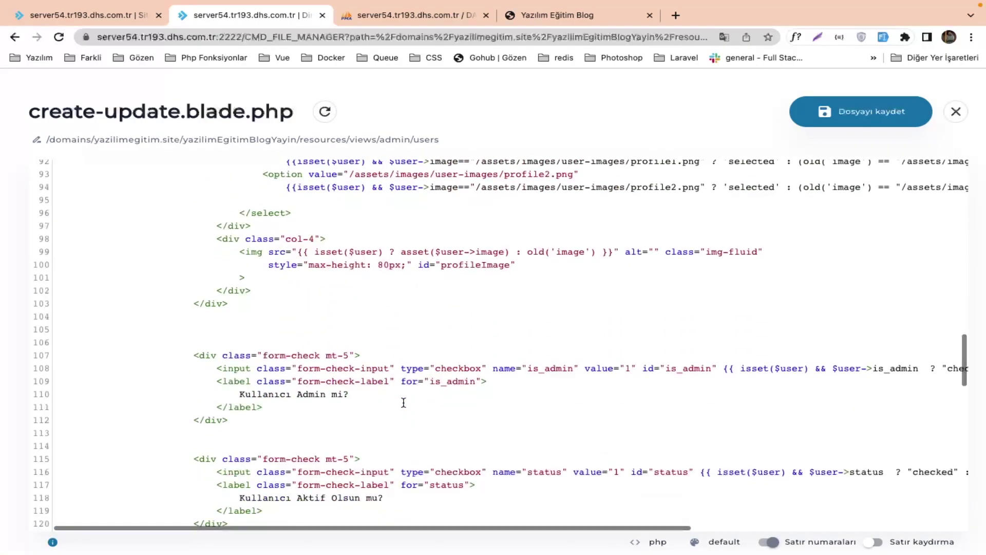
pyautogui.scroll(-7, 404, 402)
pyautogui.scroll(-4, 404, 402)
pyautogui.scroll(9, 404, 402)
pyautogui.scroll(2, 403, 402)
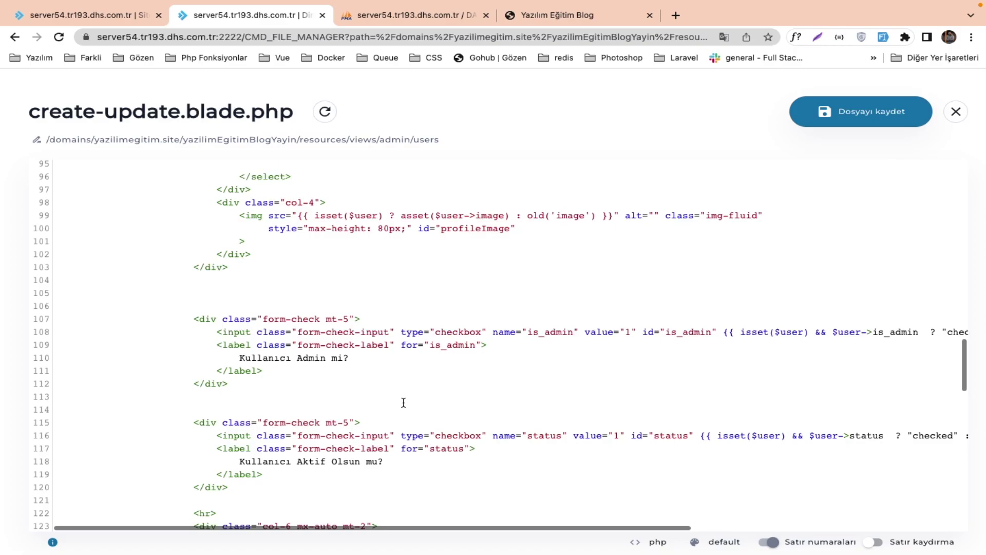
pyautogui.scroll(3, 404, 402)
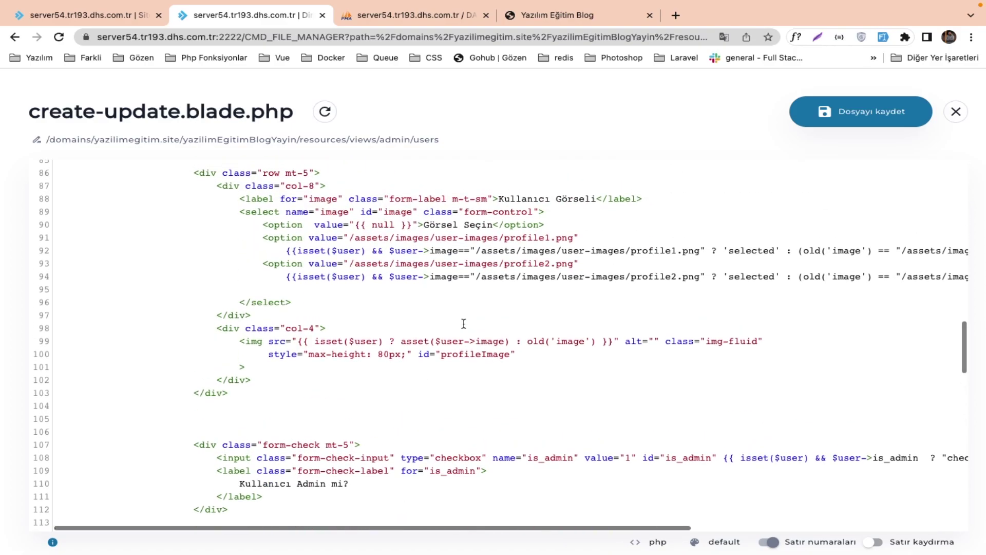
pyautogui.scroll(5, 474, 266)
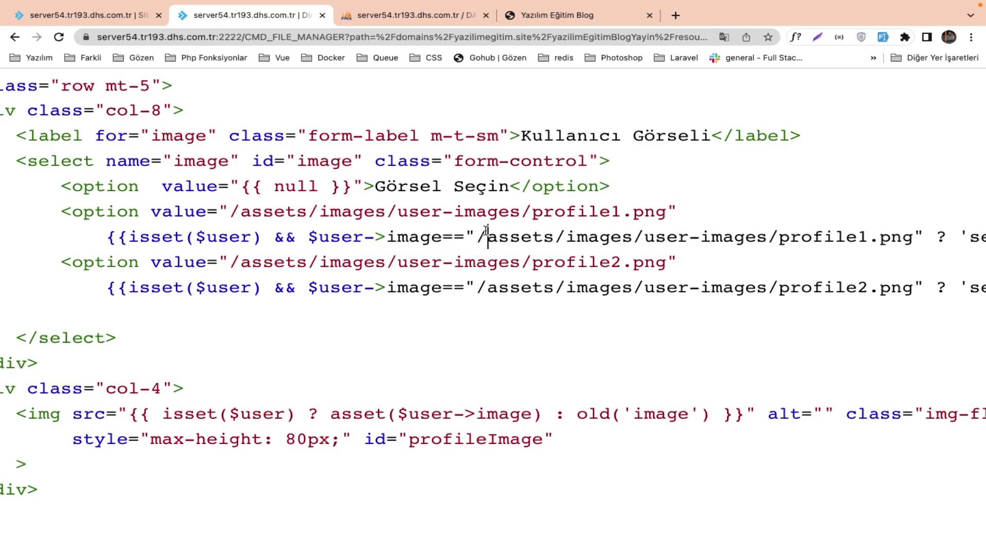
pyautogui.press('BackSpace')
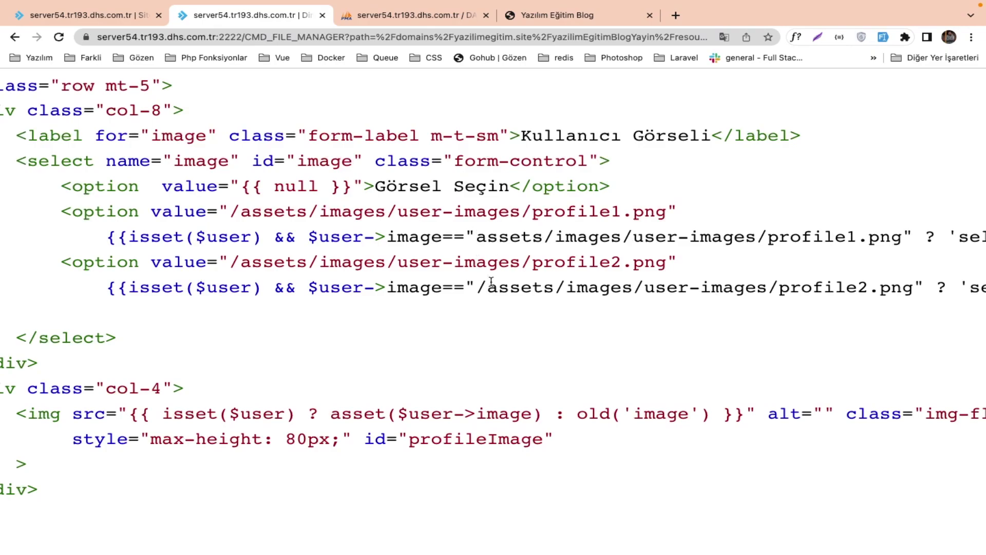
pyautogui.press('BackSpace')
pyautogui.hscroll(5, 521, 288)
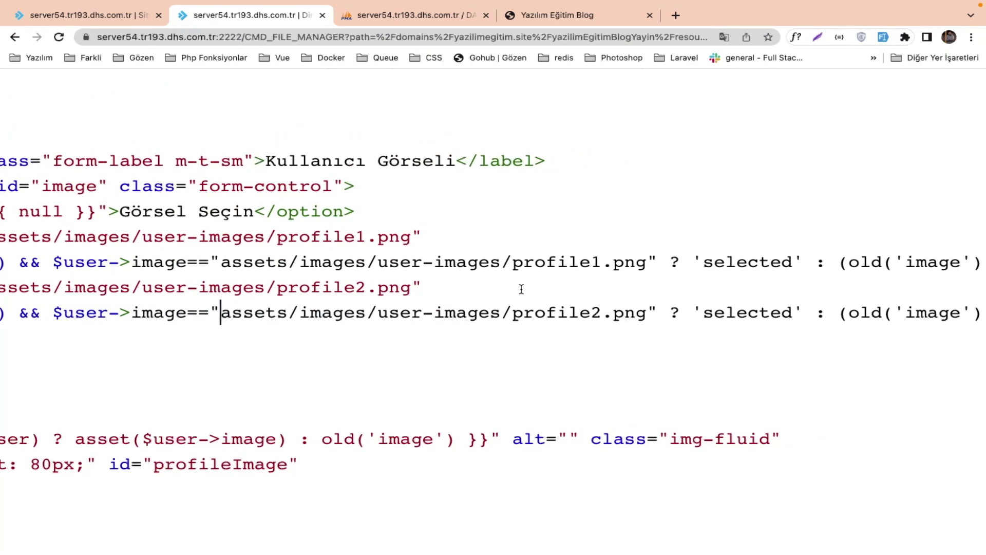
pyautogui.scroll(-5, 795, 197)
pyautogui.click(860, 111)
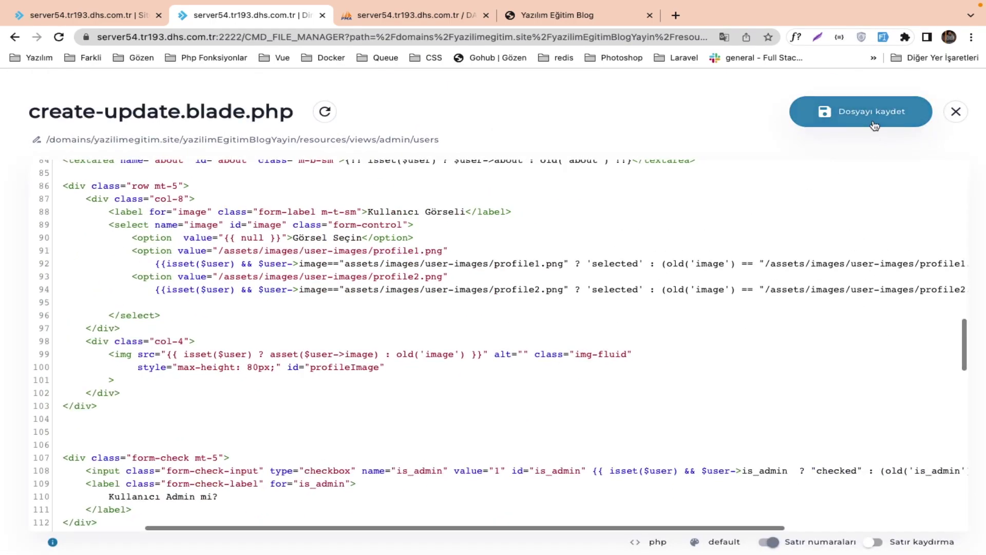
# Log in to the blog using the saved admin account's email.
pyautogui.click(122, 21)
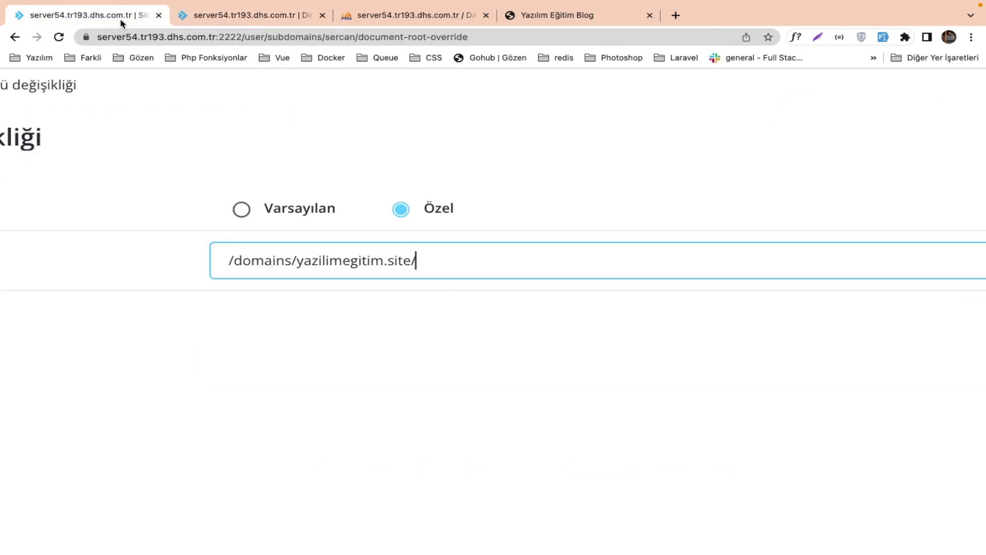
pyautogui.scroll(-5, 179, 148)
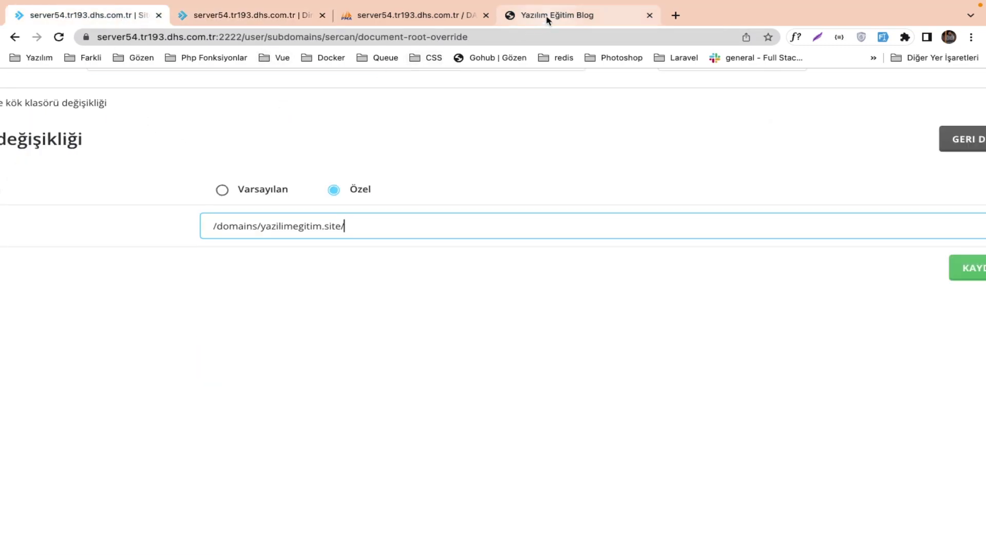
pyautogui.click(546, 17)
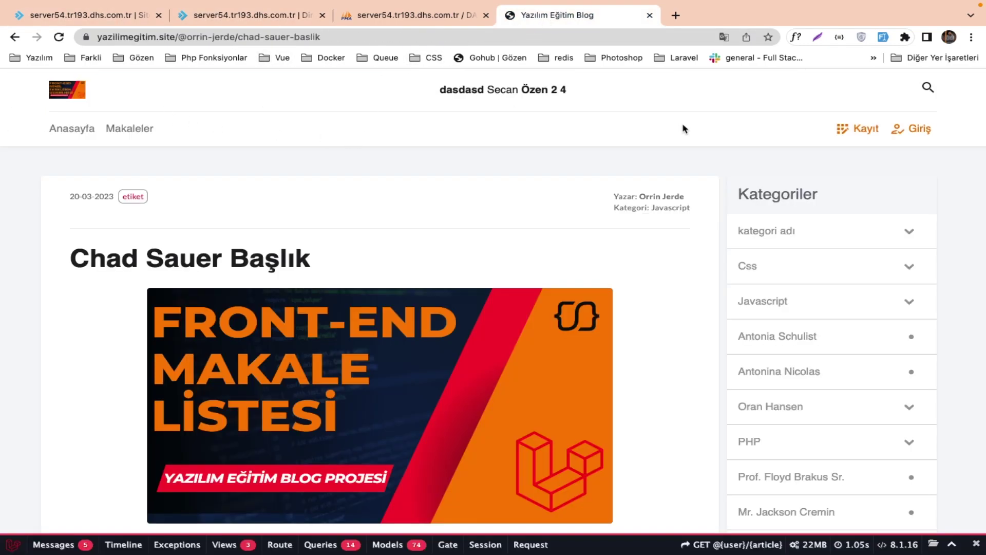
pyautogui.click(909, 131)
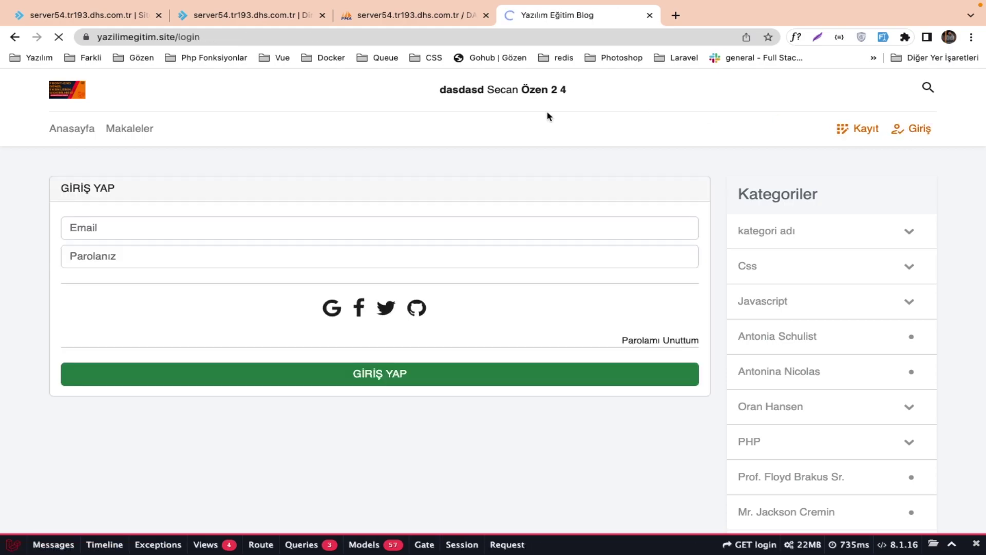
pyautogui.click(349, 225)
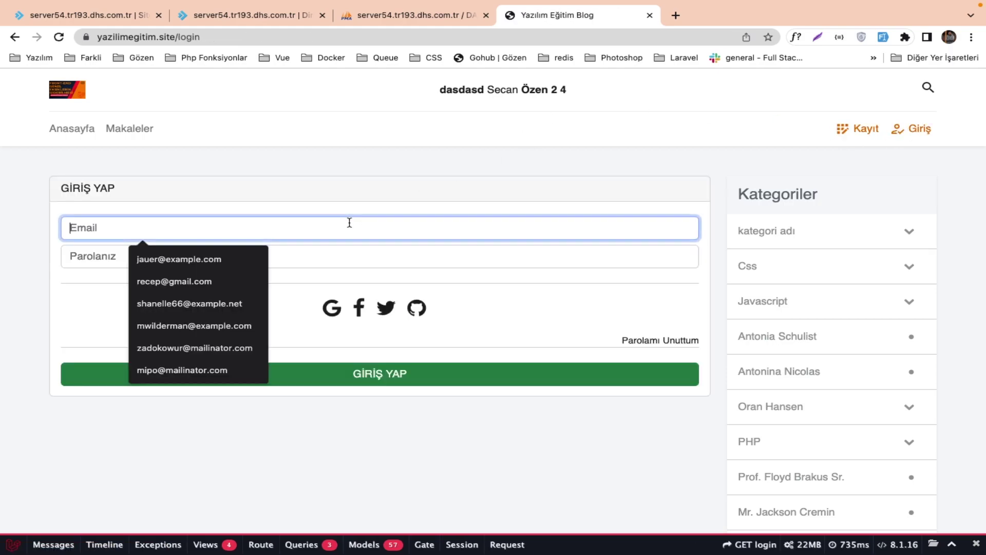
pyautogui.click(220, 259)
pyautogui.click(880, 38)
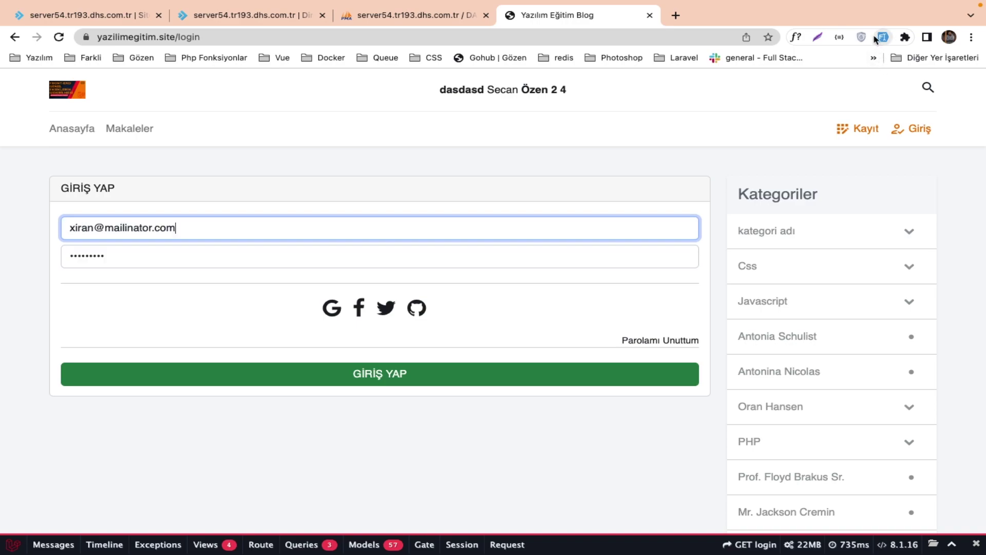
pyautogui.hotkey('alt', 'shift', 'Right')
pyautogui.hotkey('alt', 'shift', 'Right')
pyautogui.hotkey('alt', 'shift', 'Right')
pyautogui.press('BackSpace')
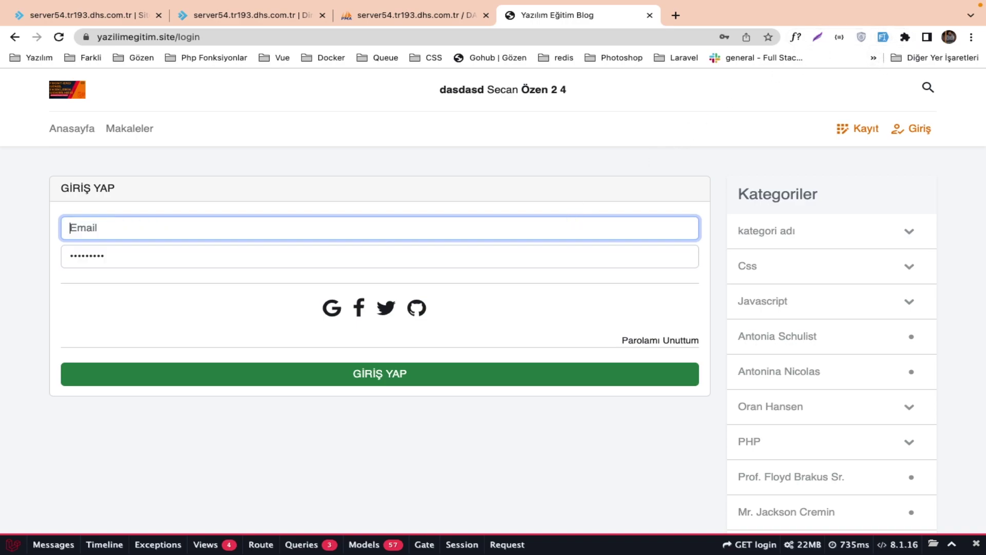
pyautogui.write('jauer@example.com')
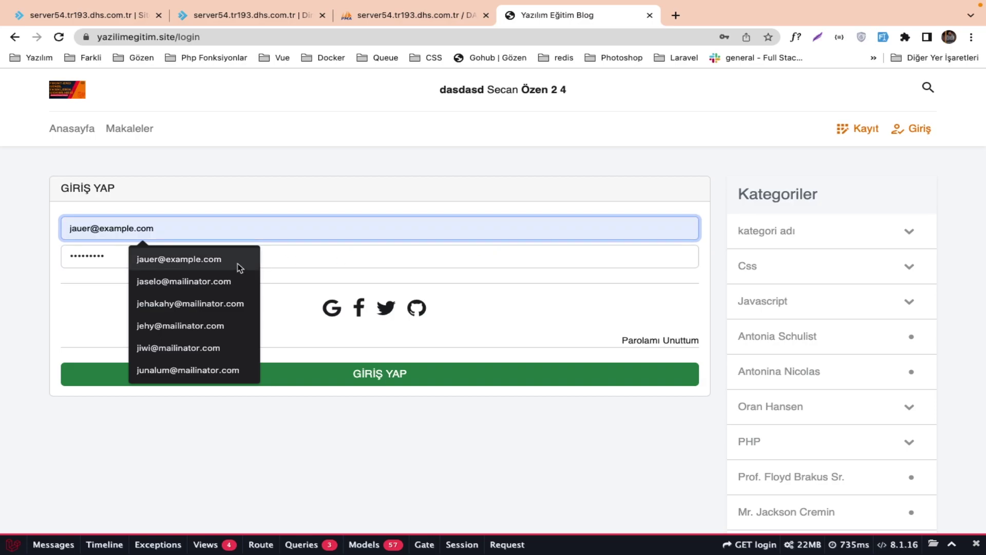
pyautogui.click(237, 262)
pyautogui.click(277, 385)
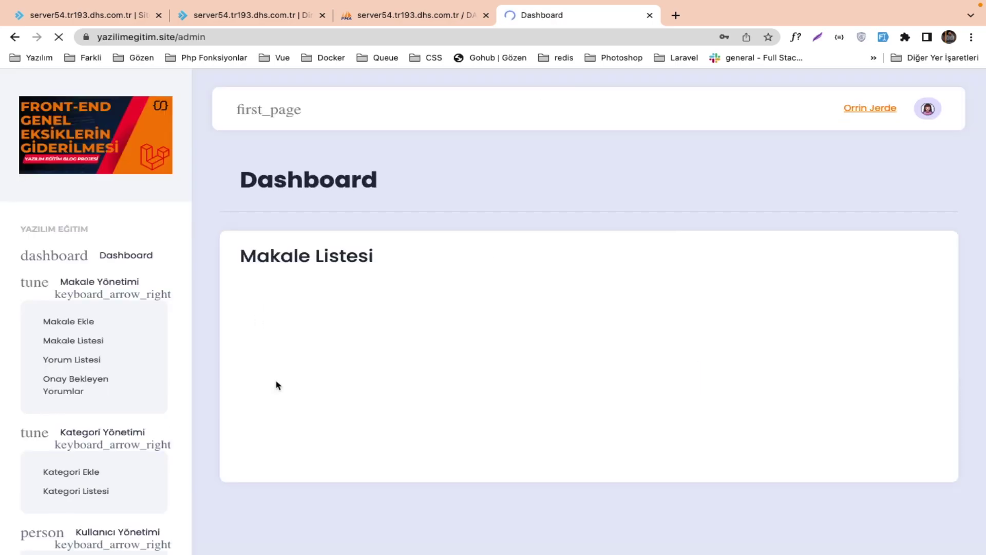
# Open Kullanıcı Yönetimi > Kullanıcı Listesi in the admin panel and dismiss the save-password prompt.
pyautogui.click(108, 356)
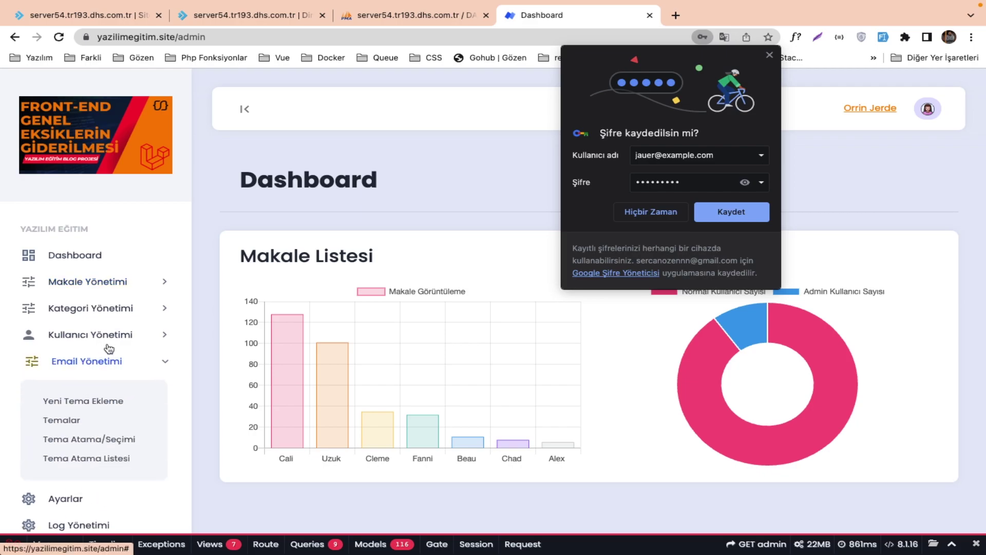
pyautogui.click(108, 334)
pyautogui.click(97, 393)
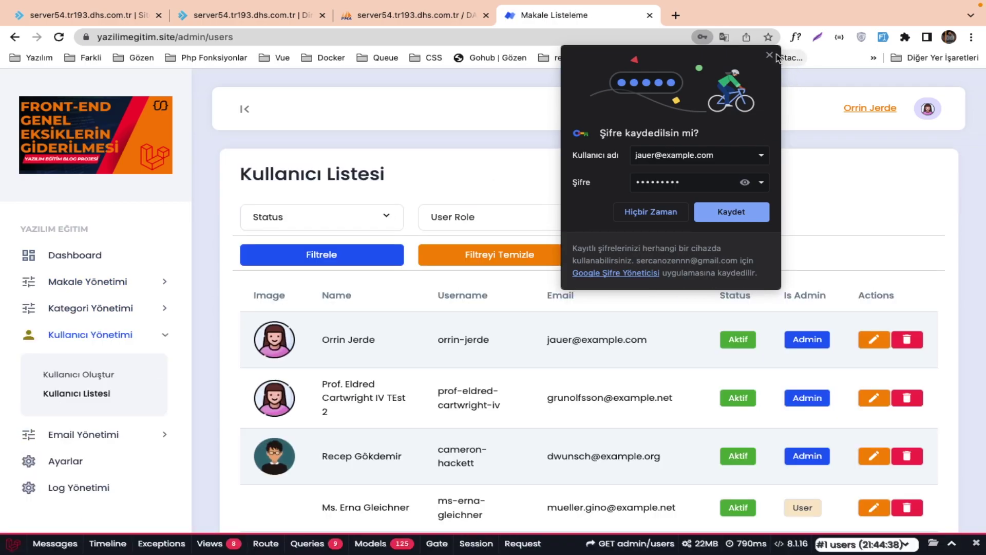
pyautogui.click(769, 55)
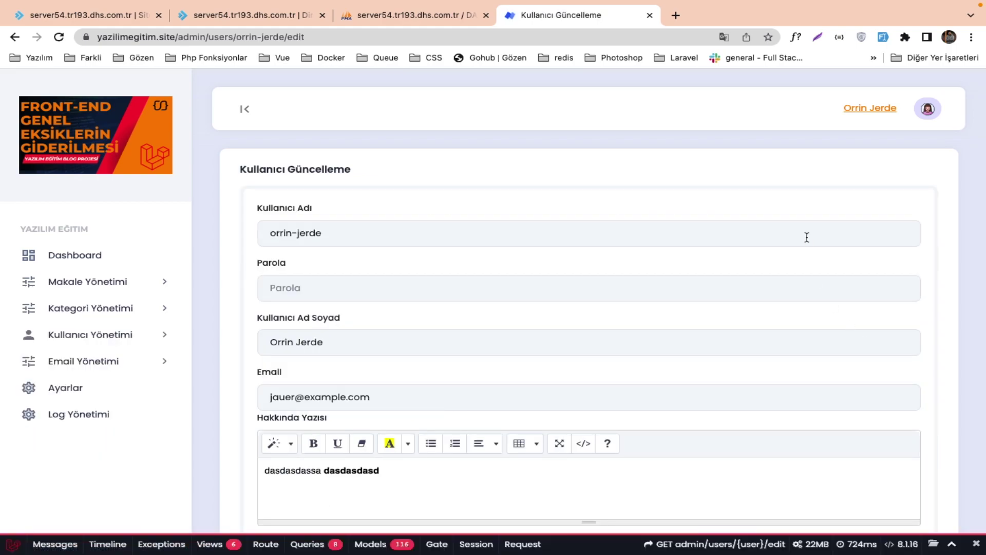
# Set Kullanıcı Görseli to Profile 2 and submit the user form with Güncelle.
pyautogui.scroll(-5, 802, 247)
pyautogui.click(588, 361)
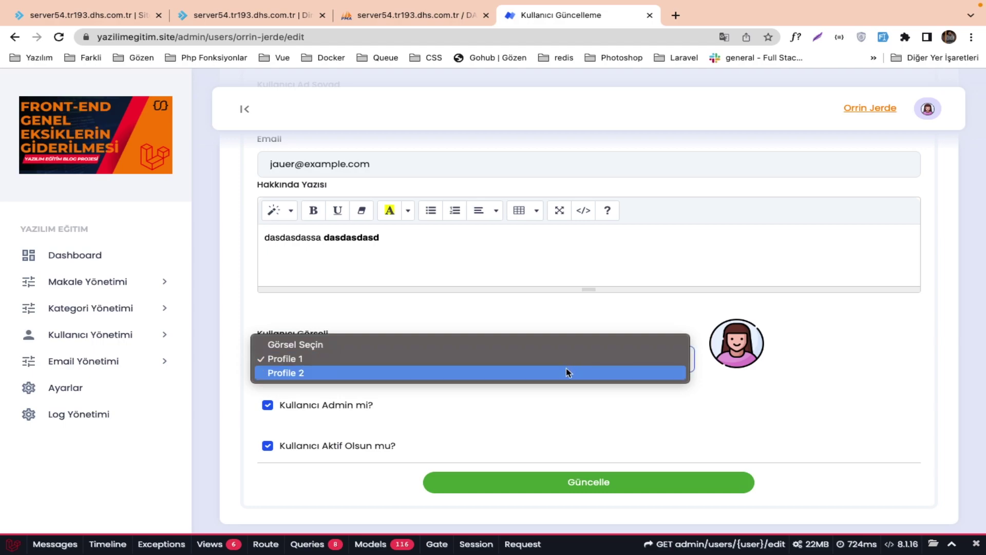
pyautogui.click(567, 373)
pyautogui.click(565, 371)
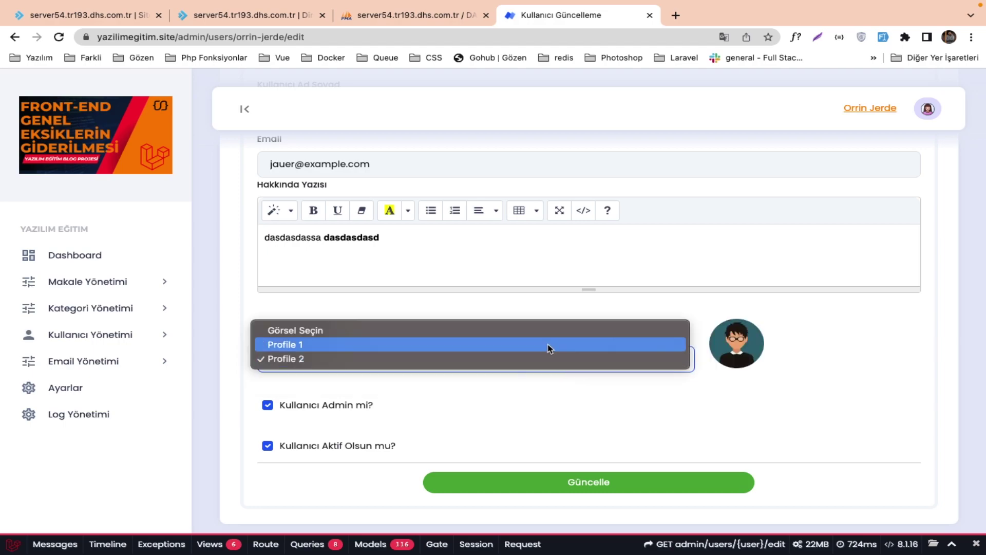
pyautogui.click(547, 345)
pyautogui.click(540, 357)
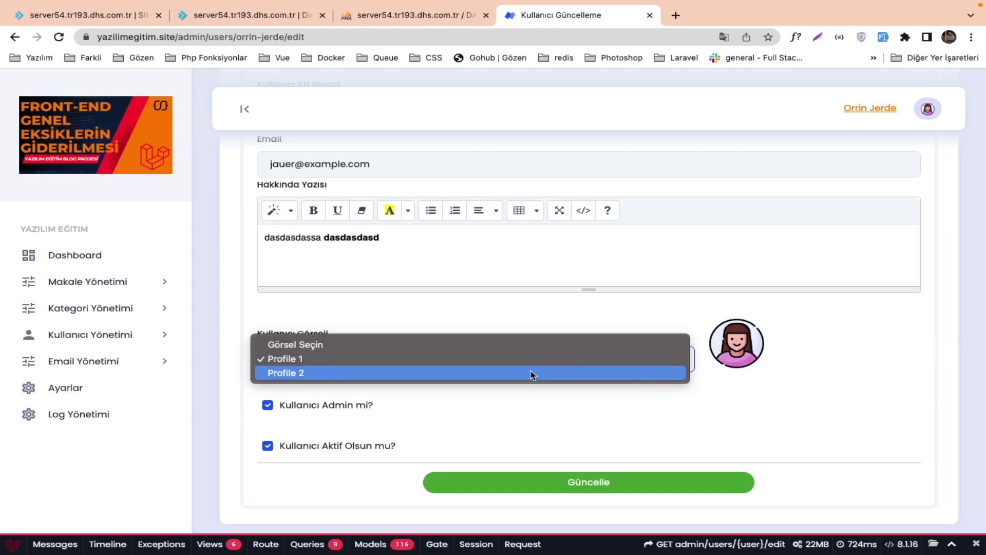
pyautogui.click(532, 374)
pyautogui.scroll(3, 532, 354)
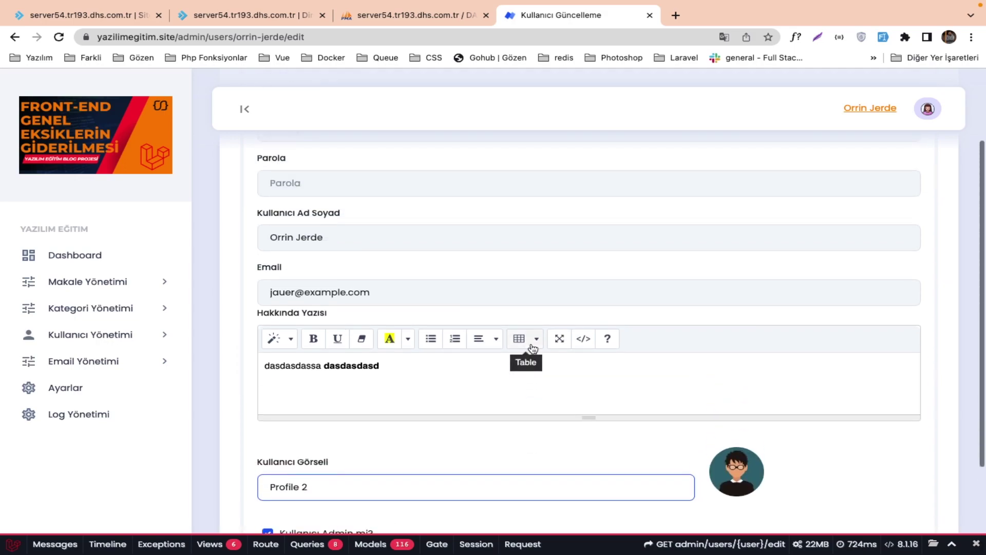
pyautogui.scroll(-3, 532, 348)
pyautogui.click(555, 488)
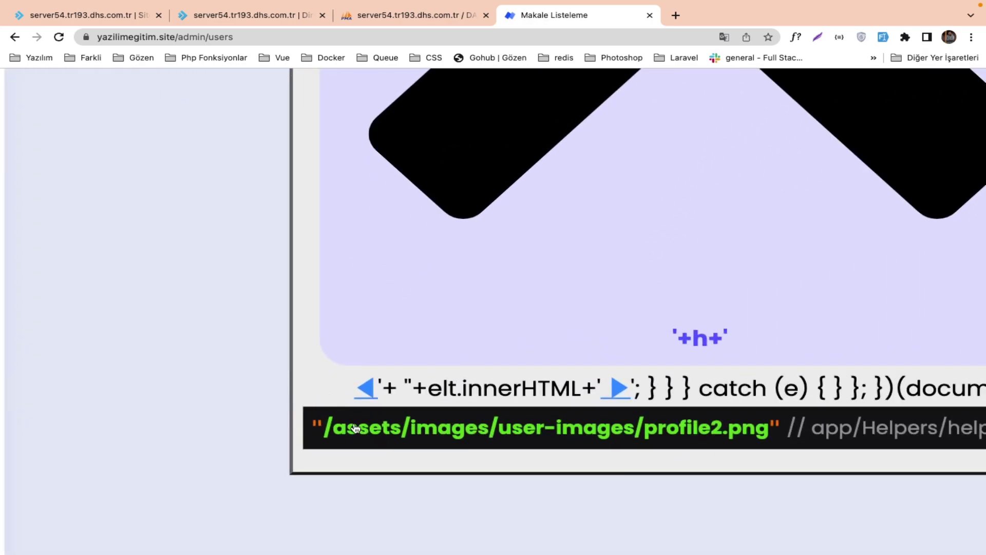
pyautogui.hotkey('ctrl', 'Right')
pyautogui.hotkey('ctrl', 'Right')
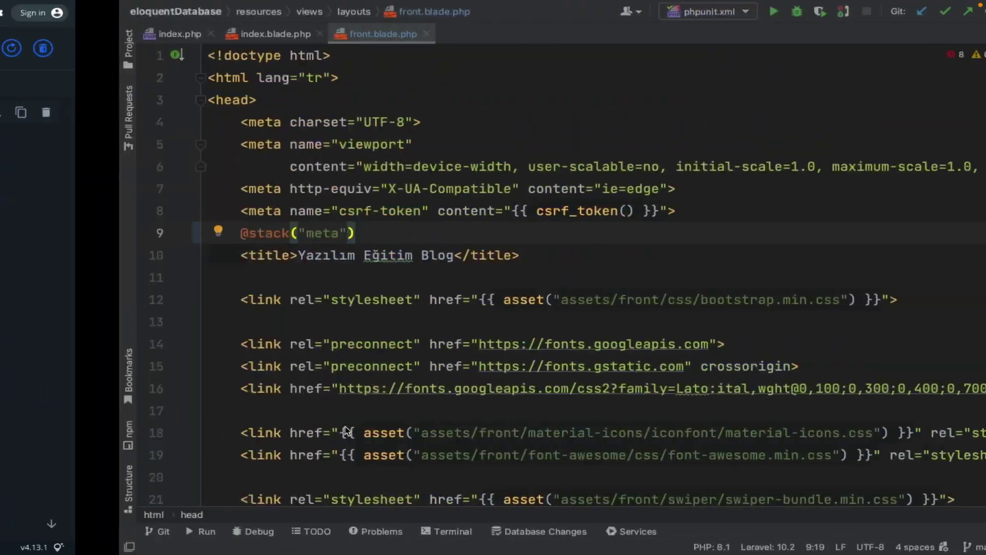
pyautogui.scroll(-12, 452, 314)
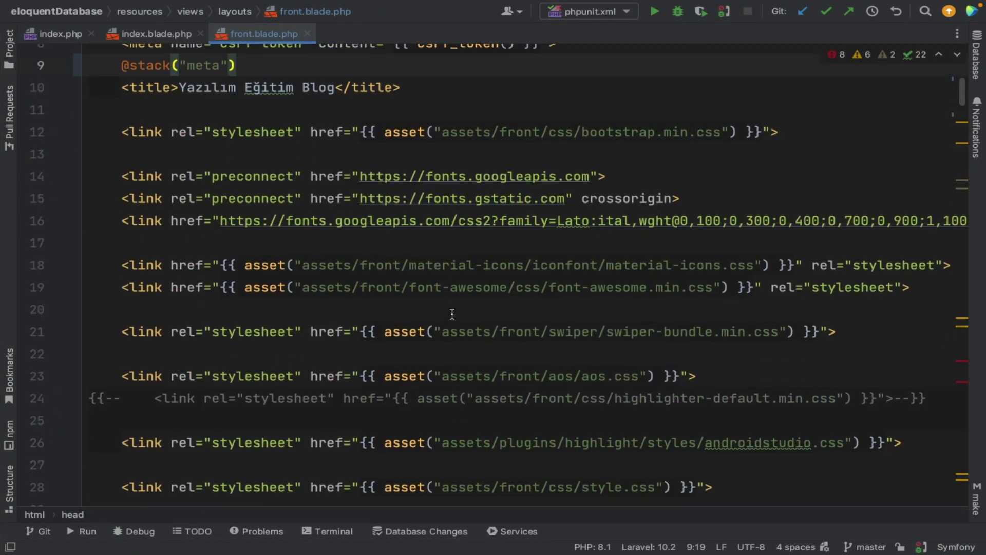
pyautogui.scroll(1, 452, 314)
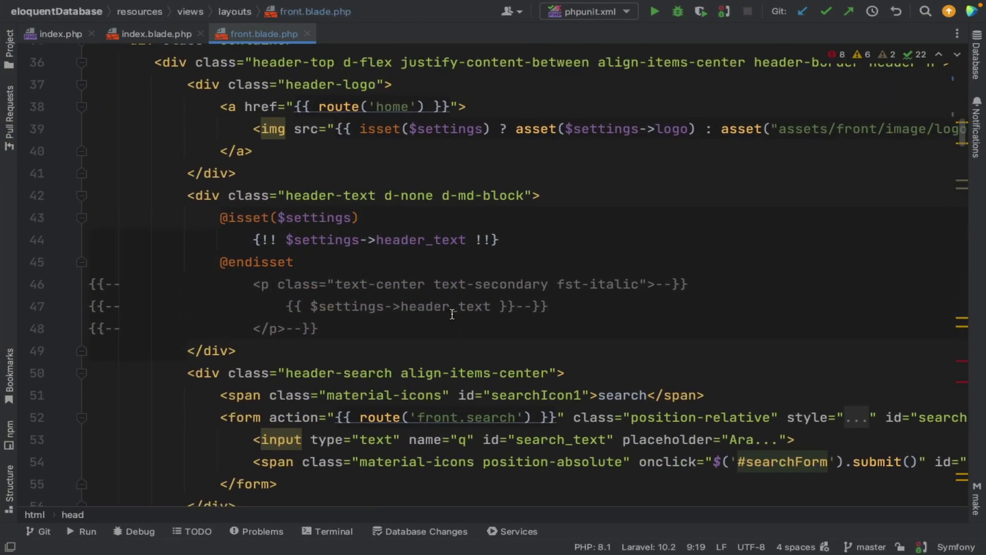
pyautogui.hotkey('ctrl', 'Left')
pyautogui.hotkey('ctrl', 'Left')
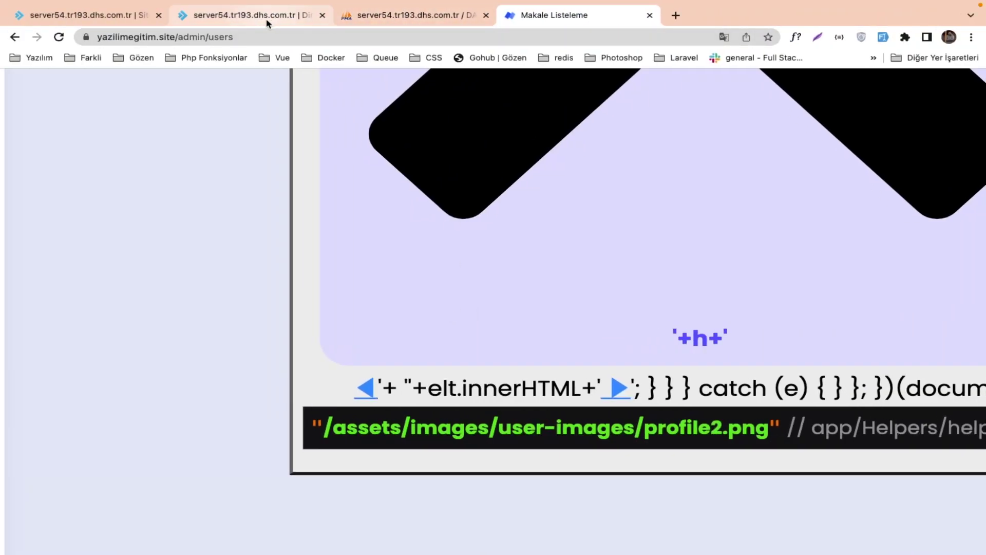
pyautogui.click(266, 20)
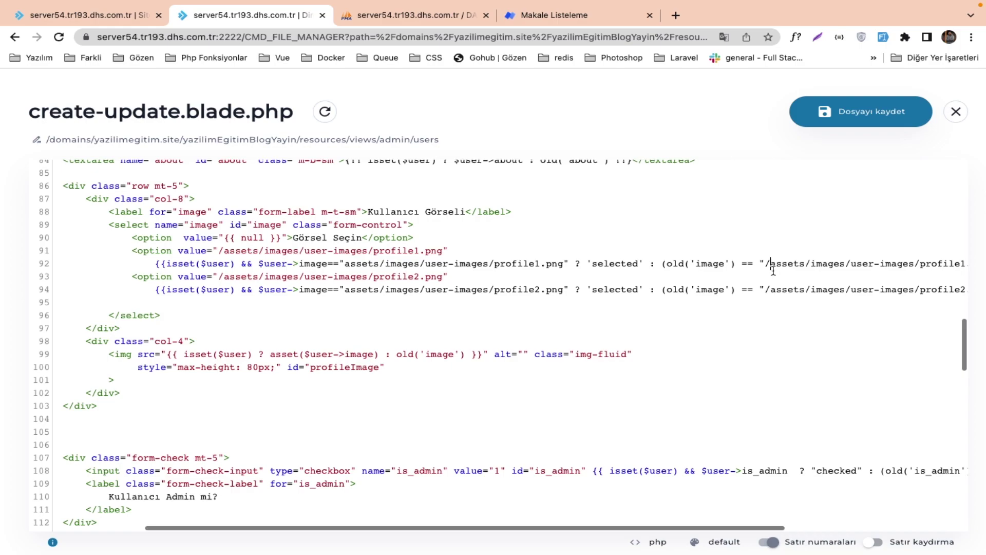
# Delete the leading slash before 'assets' on lines 92 and 94.
pyautogui.press('BackSpace')
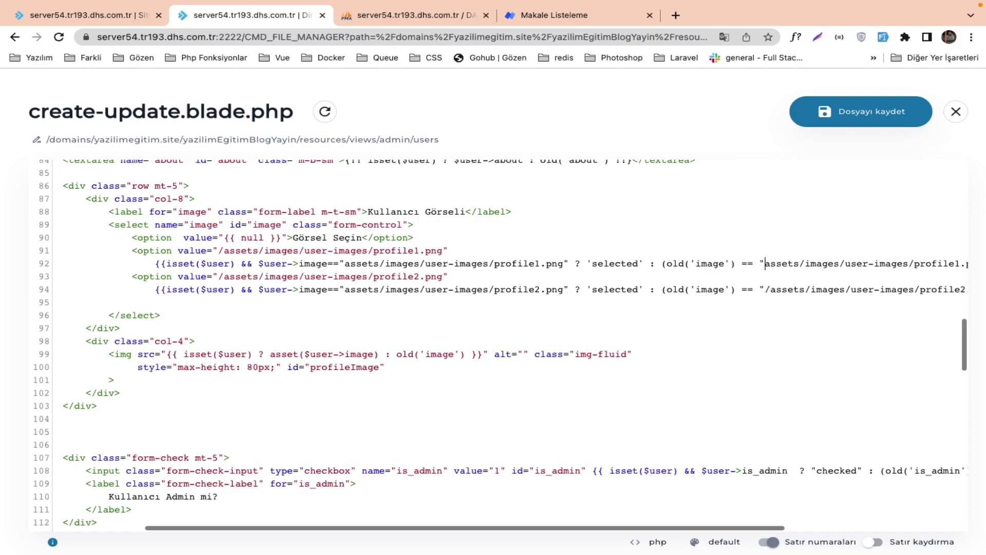
pyautogui.press('BackSpace')
pyautogui.hscroll(5, 497, 345)
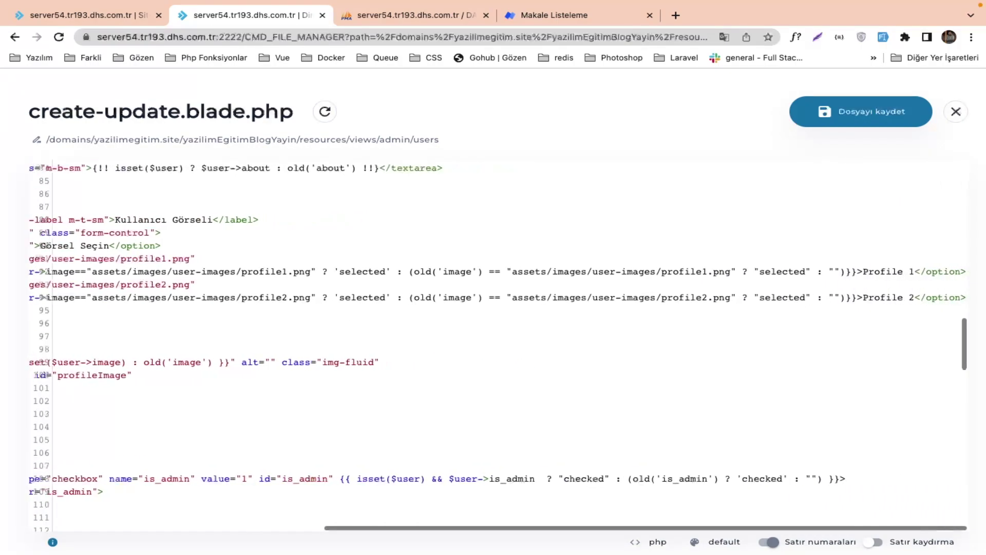
pyautogui.hscroll(-5, 612, 303)
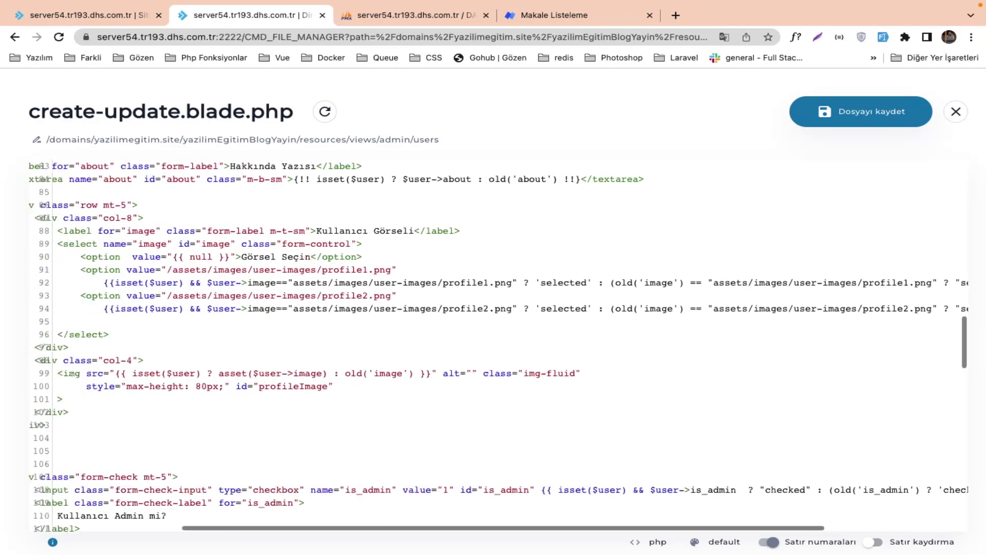
pyautogui.scroll(-5, 612, 303)
pyautogui.scroll(3, 610, 306)
pyautogui.scroll(3, 547, 290)
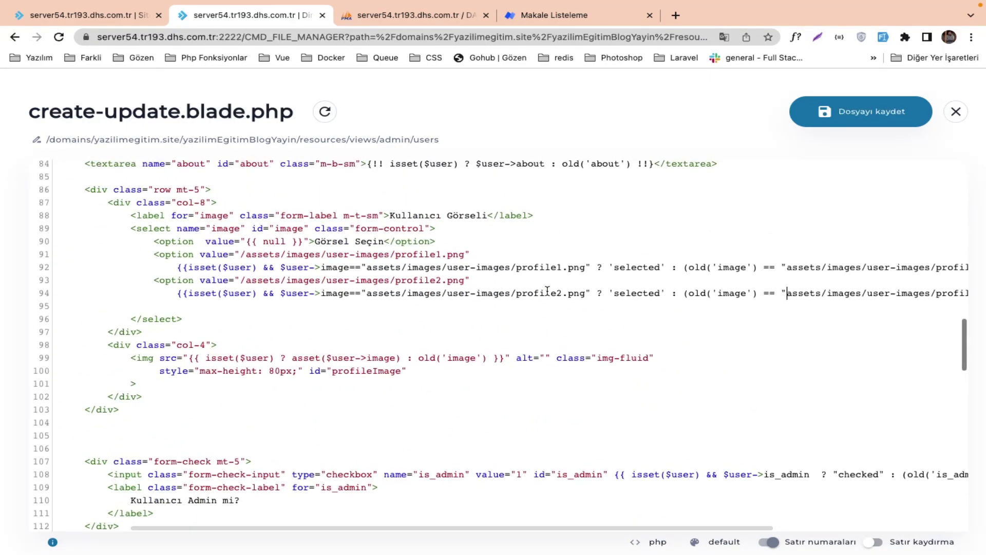
# Remove the slash before 'assets' on lines 91 and 93 and save create-update.blade.php.
pyautogui.doubleClick(383, 294)
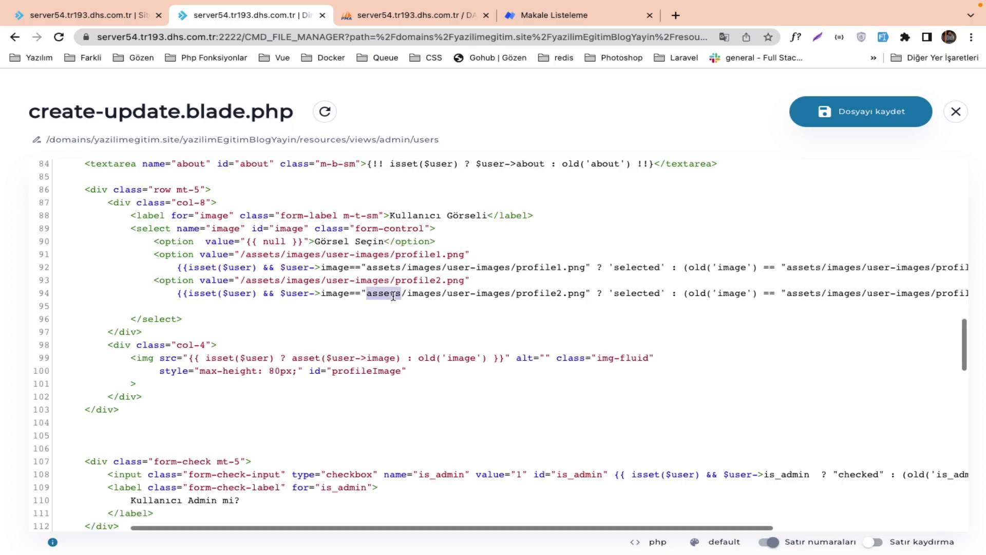
pyautogui.press('super+f')
pyautogui.press('Return')
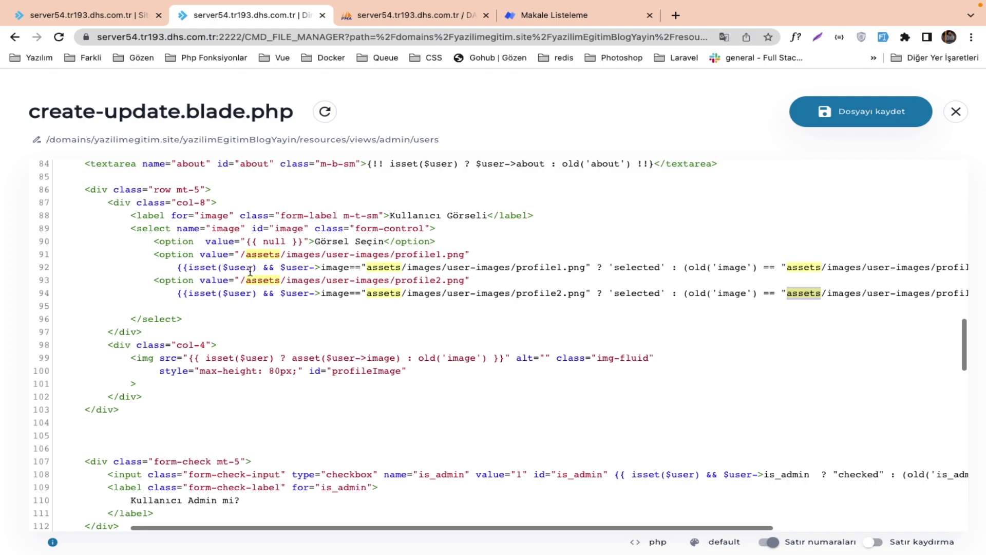
pyautogui.click(247, 254)
pyautogui.press('BackSpace')
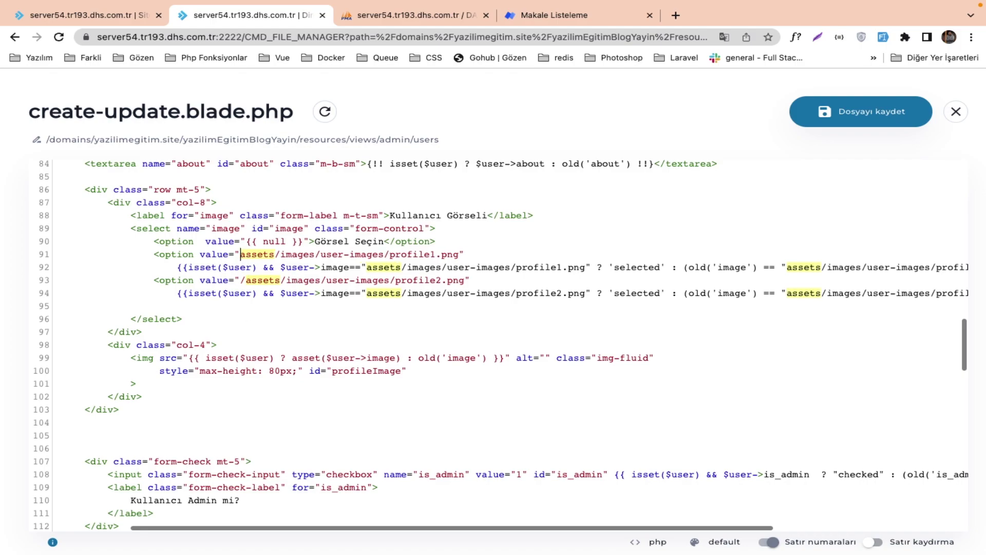
pyautogui.press('BackSpace')
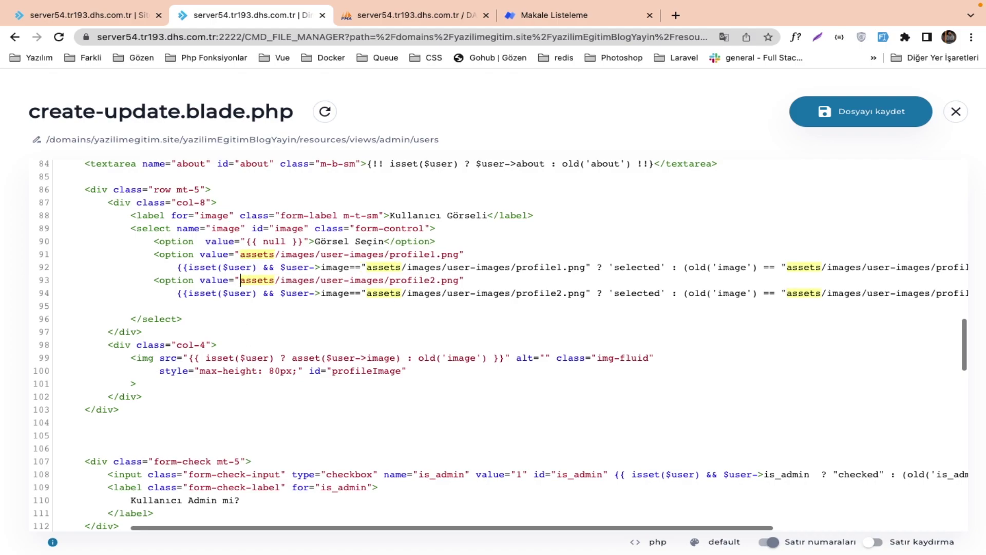
pyautogui.click(868, 114)
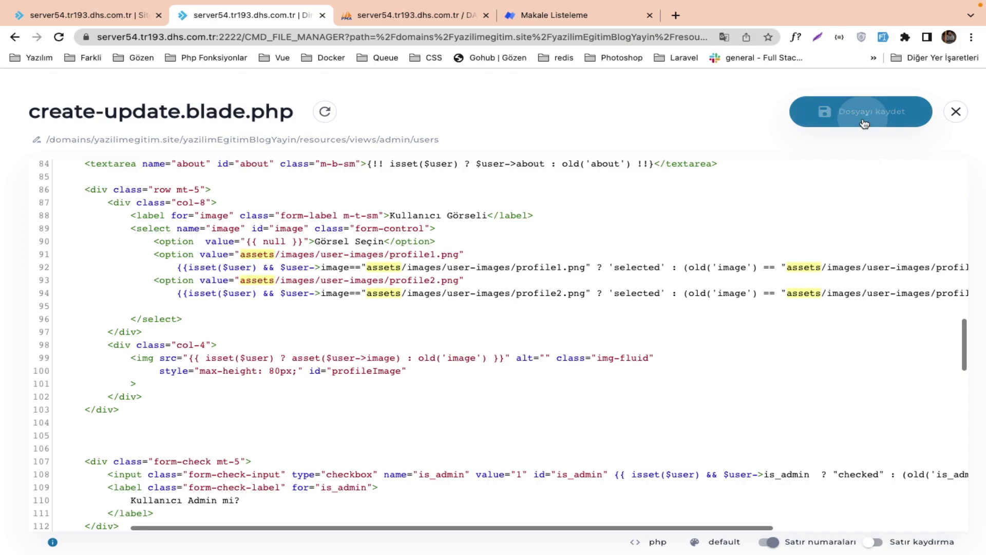
pyautogui.click(411, 15)
# Return to the user edit page and reload its address without the trailing #.
pyautogui.click(534, 15)
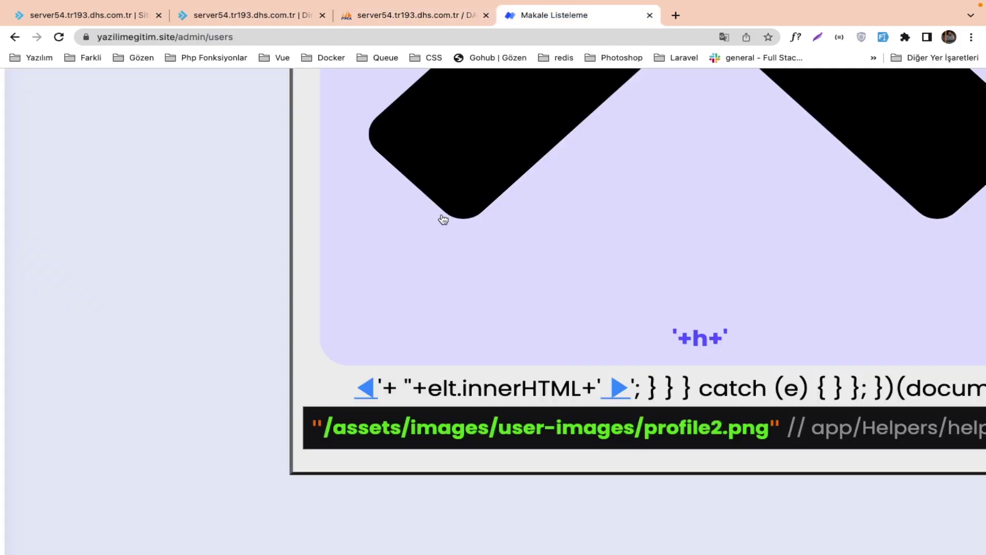
pyautogui.click(15, 36)
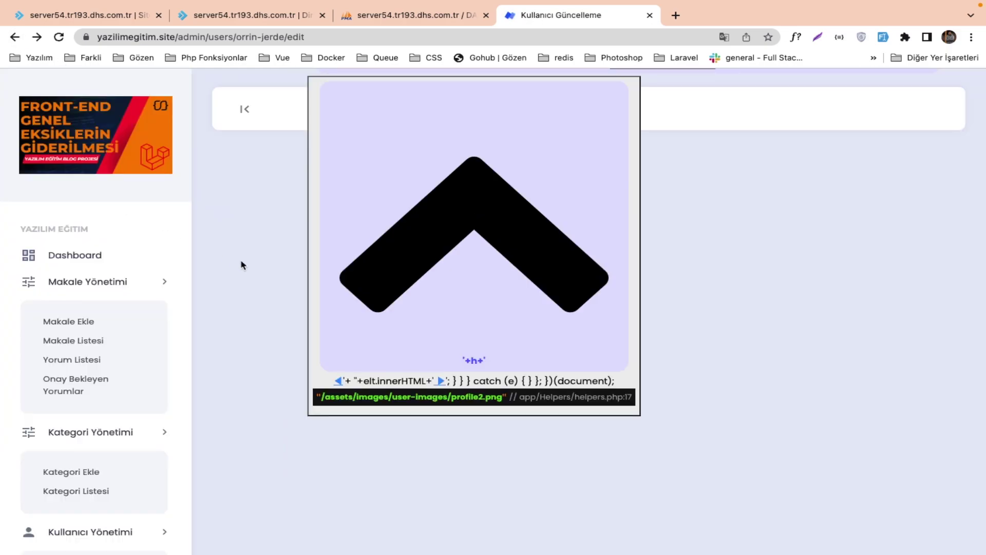
pyautogui.click(534, 172)
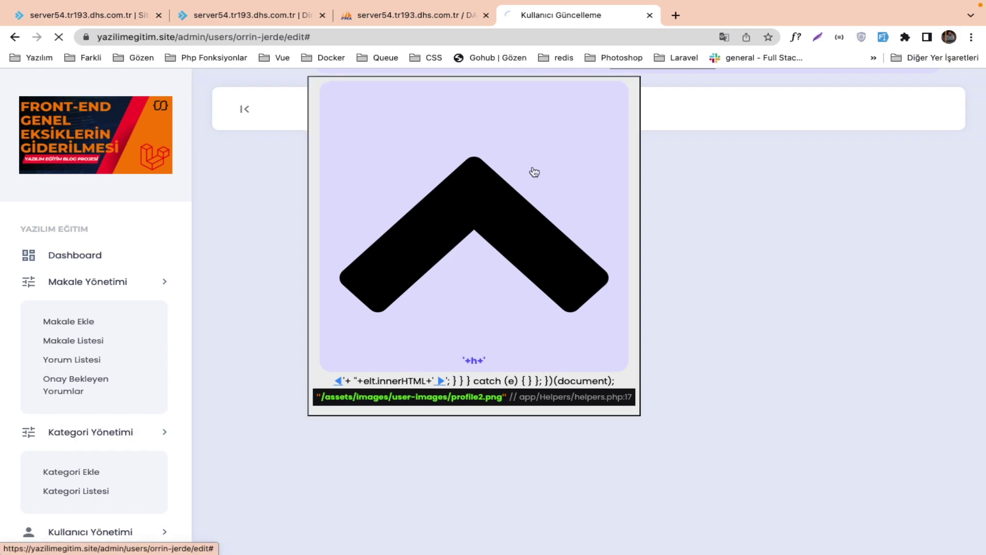
pyautogui.click(359, 37)
pyautogui.click(358, 37)
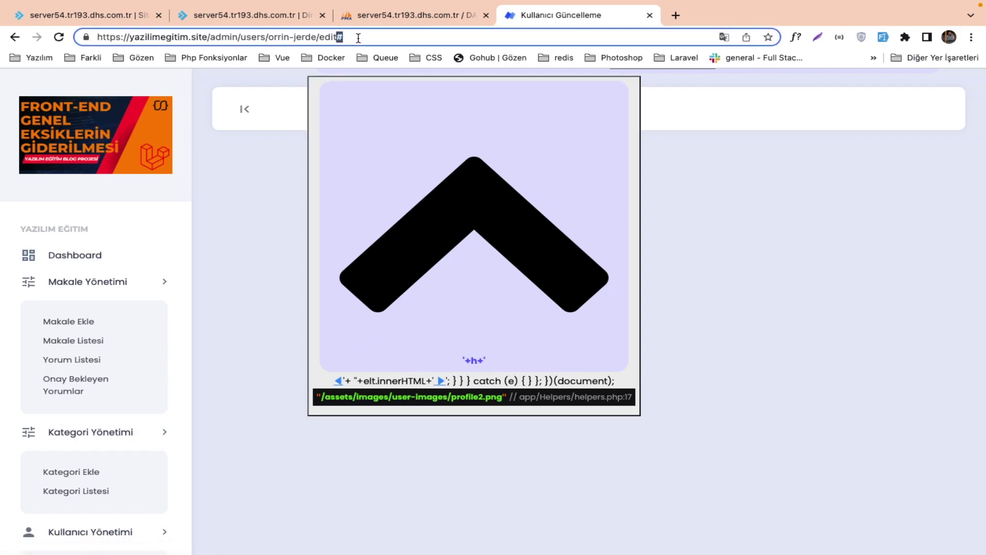
pyautogui.press('BackSpace')
pyautogui.press('BackSpace')
pyautogui.press('BackSpace')
pyautogui.press('BackSpace')
pyautogui.press('BackSpace')
pyautogui.press('BackSpace')
pyautogui.press('BackSpace')
pyautogui.press('BackSpace')
pyautogui.press('BackSpace')
pyautogui.press('BackSpace')
pyautogui.press('BackSpace')
pyautogui.press('BackSpace')
pyautogui.press('BackSpace')
pyautogui.press('BackSpace')
pyautogui.press('BackSpace')
pyautogui.press('BackSpace')
pyautogui.press('BackSpace')
pyautogui.press('BackSpace')
pyautogui.press('BackSpace')
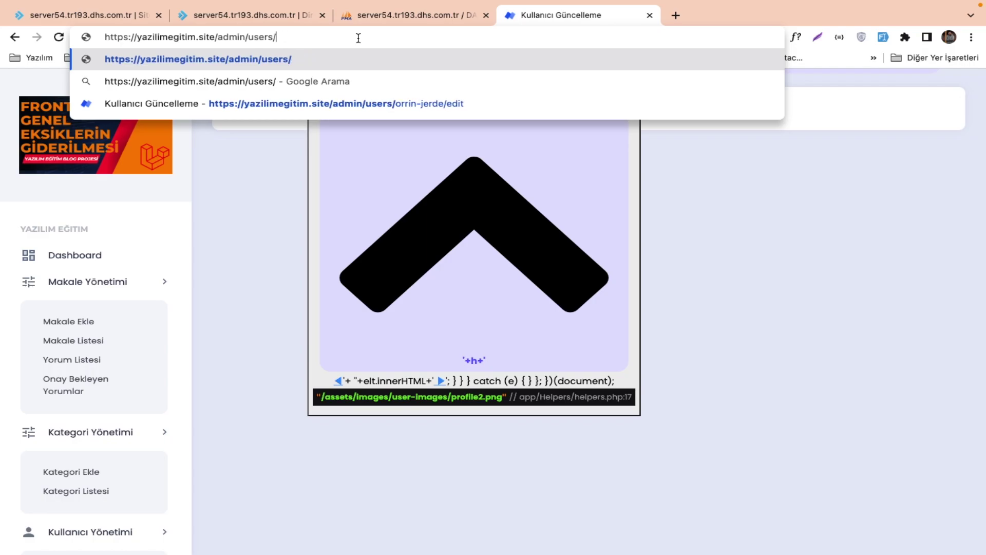
pyautogui.press('Return')
# Load the admin users page, check the Docker container logs, then go back.
pyautogui.click(311, 39)
pyautogui.click(312, 39)
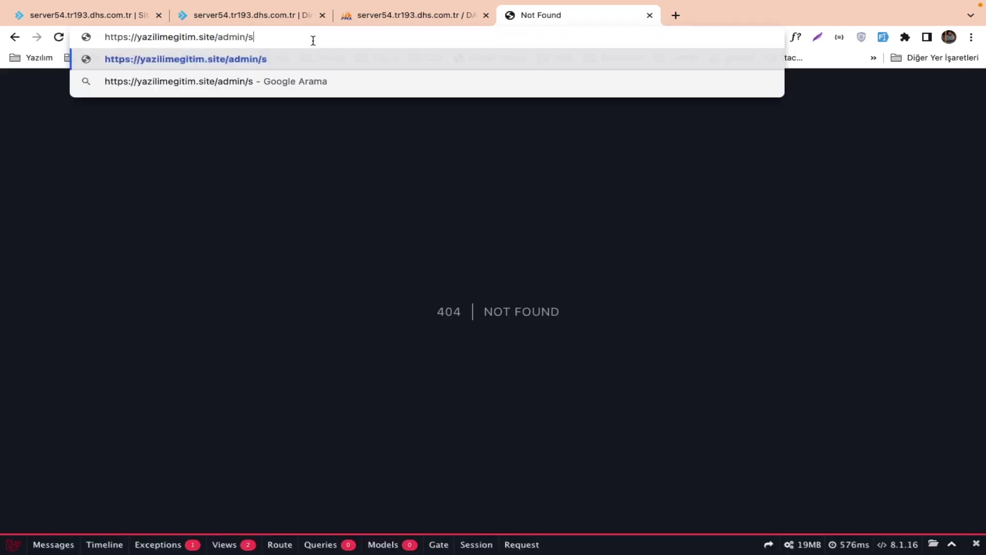
pyautogui.doubleClick(314, 41)
pyautogui.write('s')
pyautogui.press('Return')
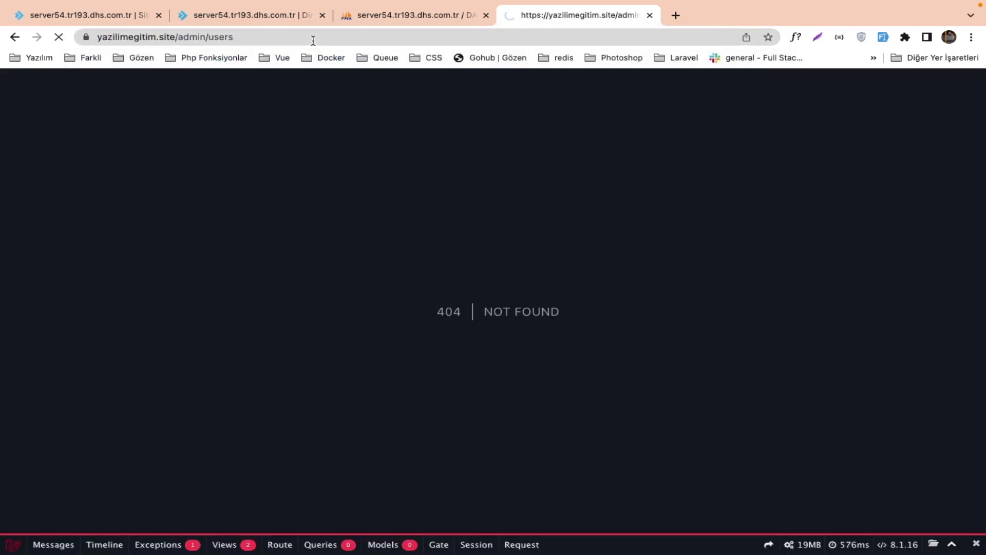
pyautogui.hotkey('ctrl', 'Right')
pyautogui.hotkey('ctrl', 'Left')
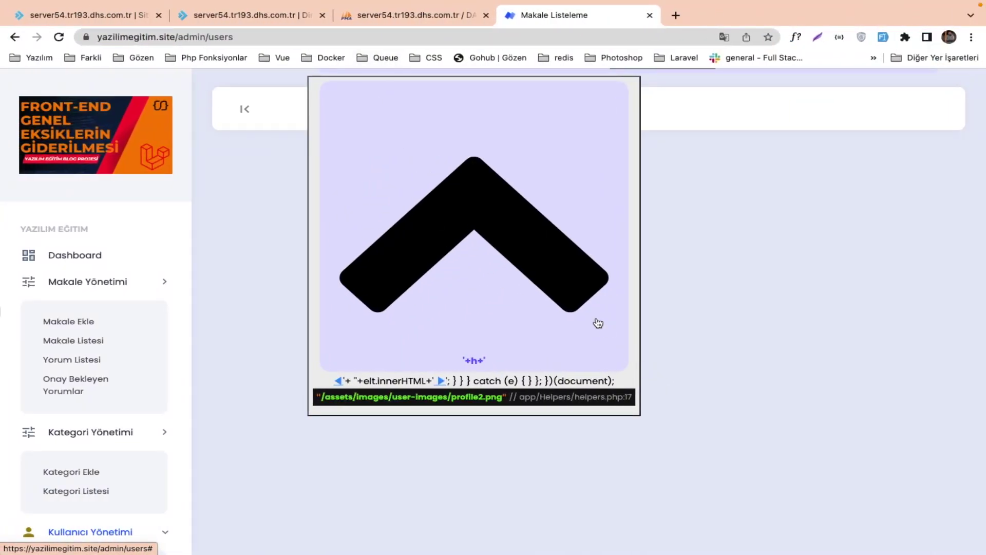
pyautogui.press('super+bracketleft')
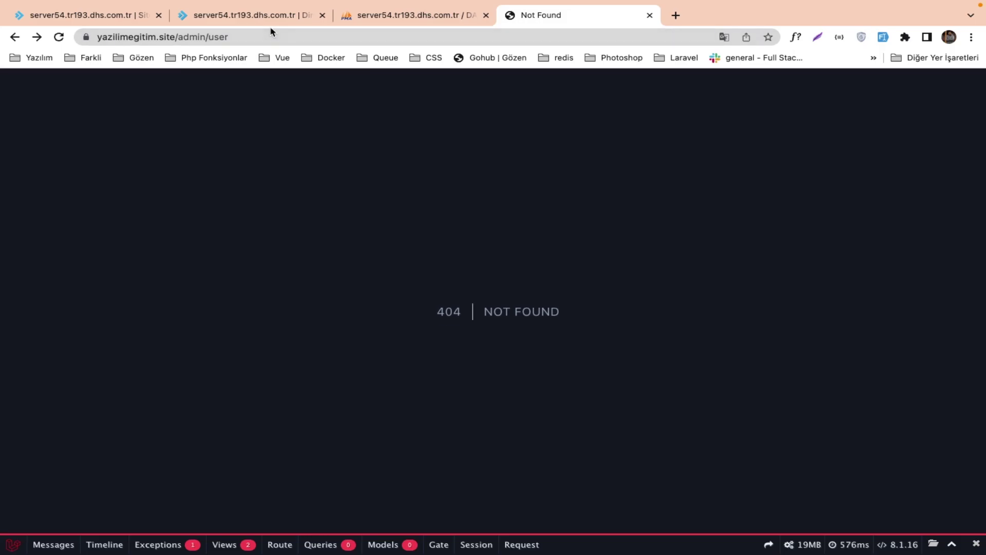
# Load the admin dashboard, open a page link in a new tab, then close it.
pyautogui.doubleClick(269, 35)
pyautogui.press('BackSpace')
pyautogui.press('Return')
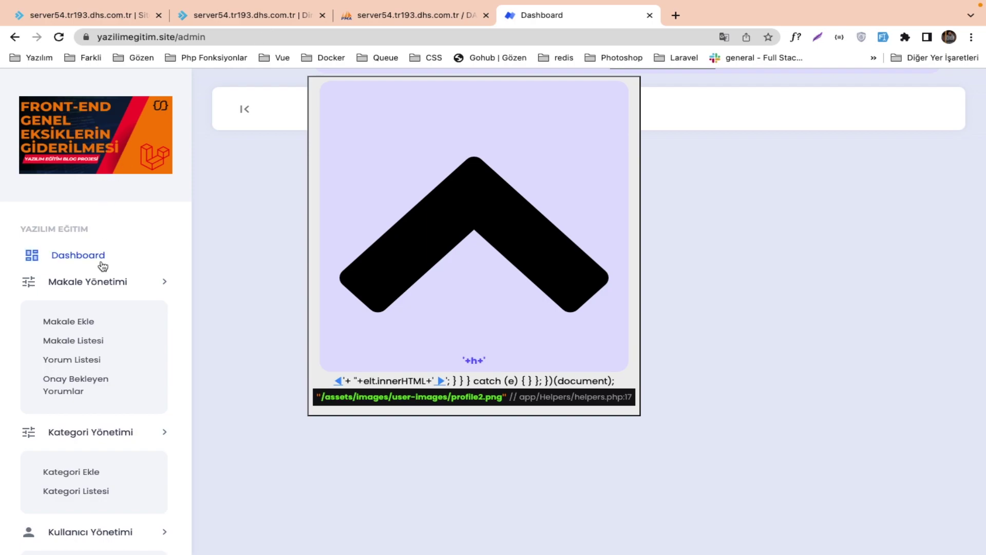
pyautogui.click(72, 264)
pyautogui.rightClick(401, 311)
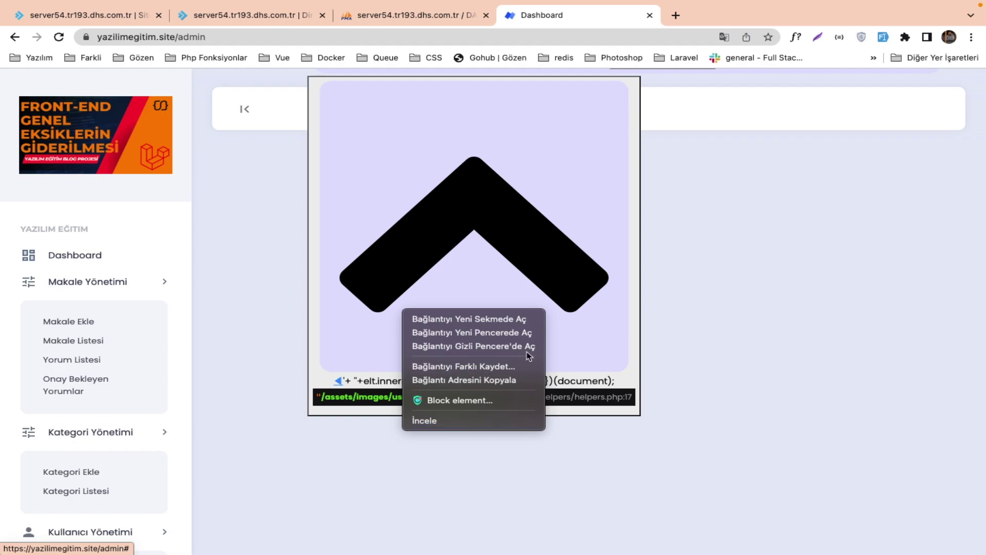
pyautogui.click(537, 319)
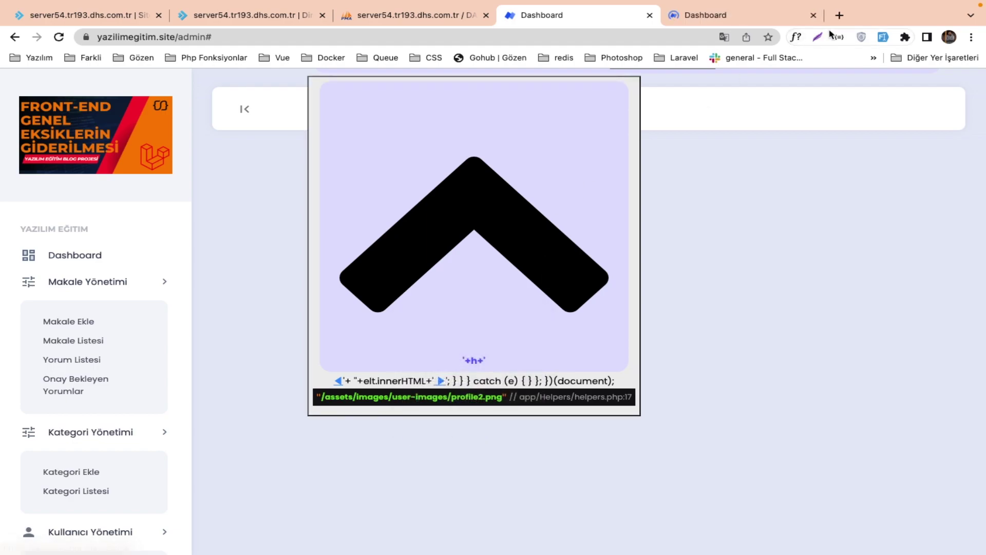
pyautogui.click(813, 16)
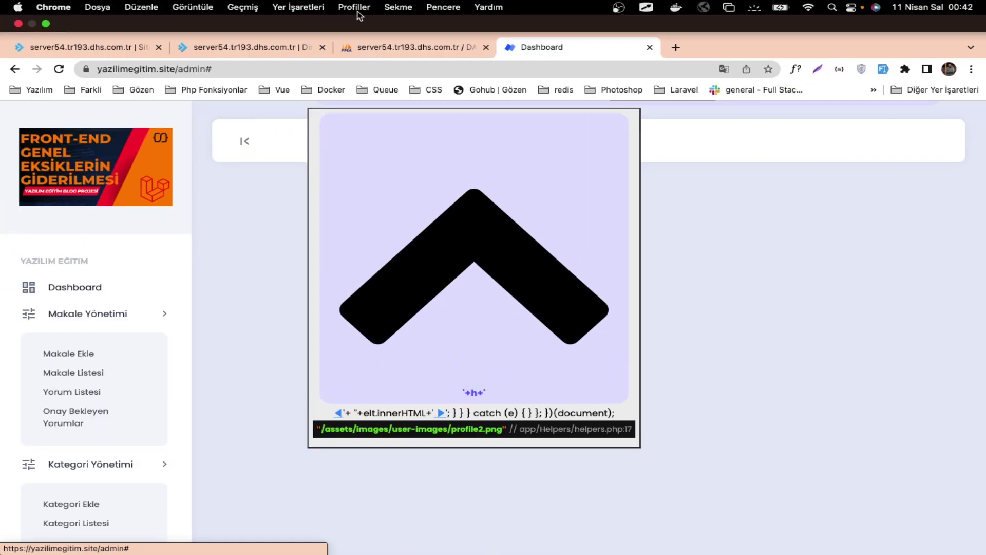
# Change user 1's image cell to assets/images/user-images/profile2.png, dropping the leading slash.
pyautogui.click(411, 15)
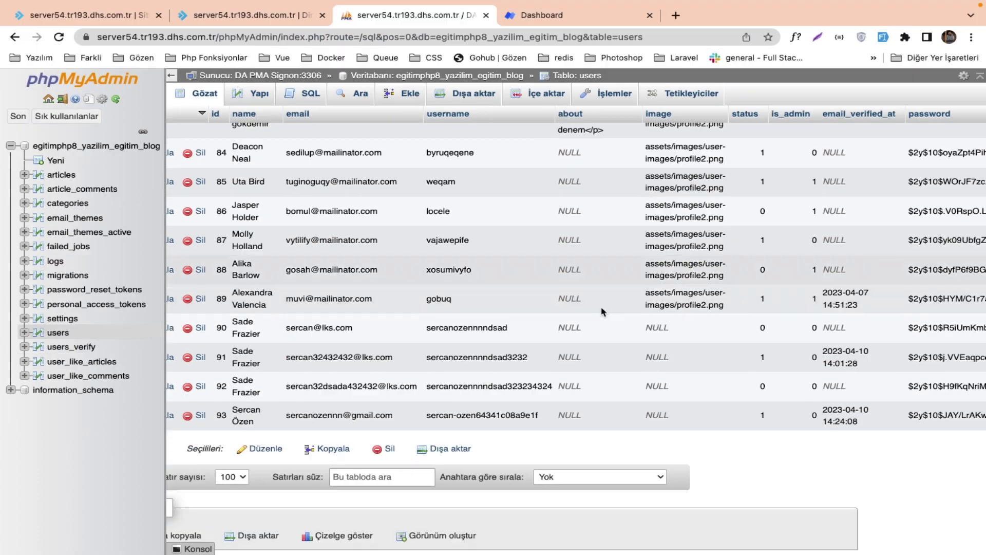
pyautogui.press('super+r')
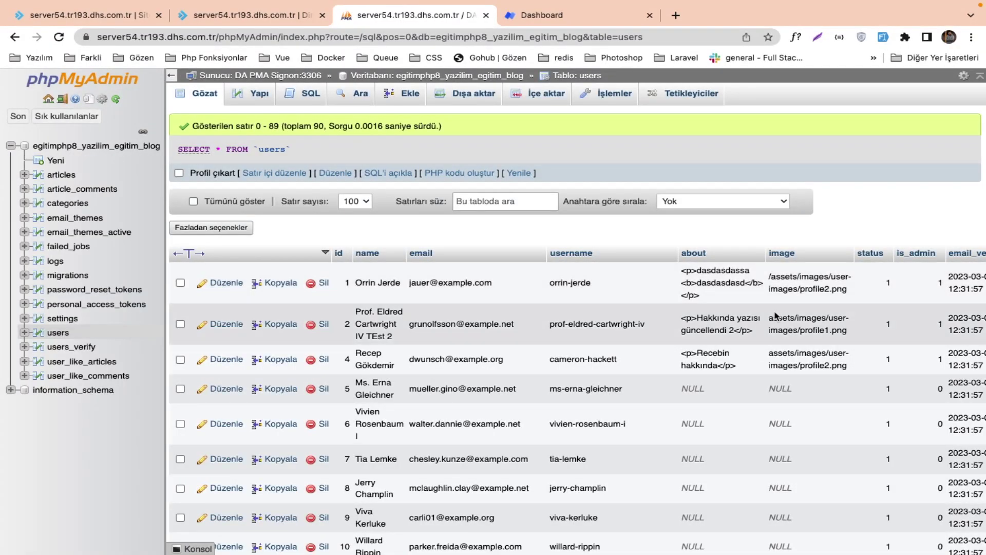
pyautogui.doubleClick(779, 278)
pyautogui.press('BackSpace')
pyautogui.press('Return')
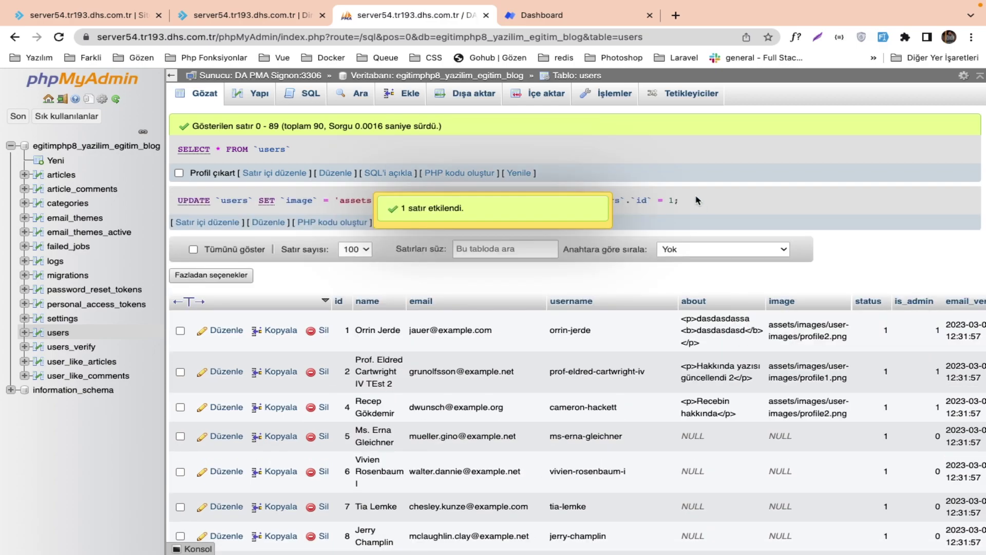
pyautogui.click(541, 16)
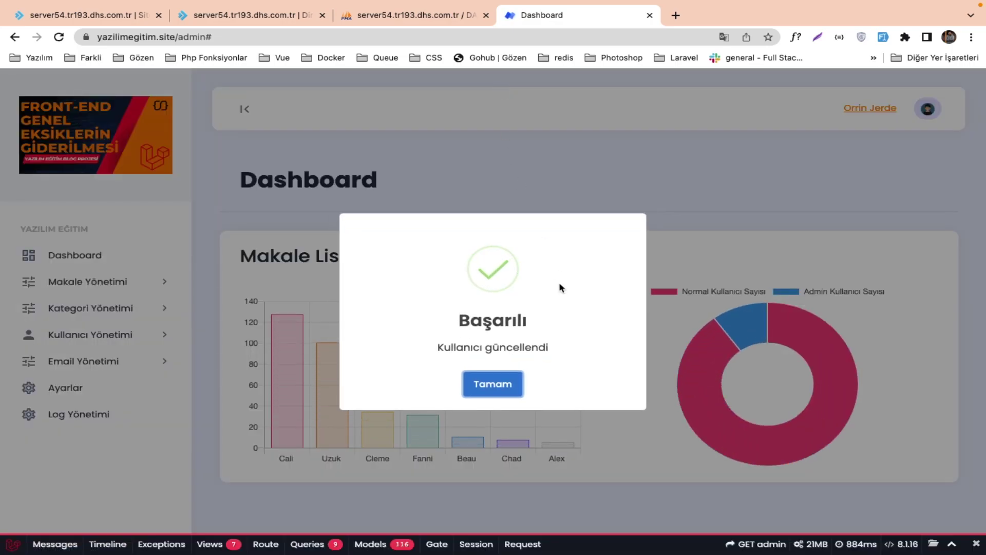
# Dismiss the update confirmation and open Kullanıcı Yönetimi > Kullanıcı Listesi.
pyautogui.click(511, 384)
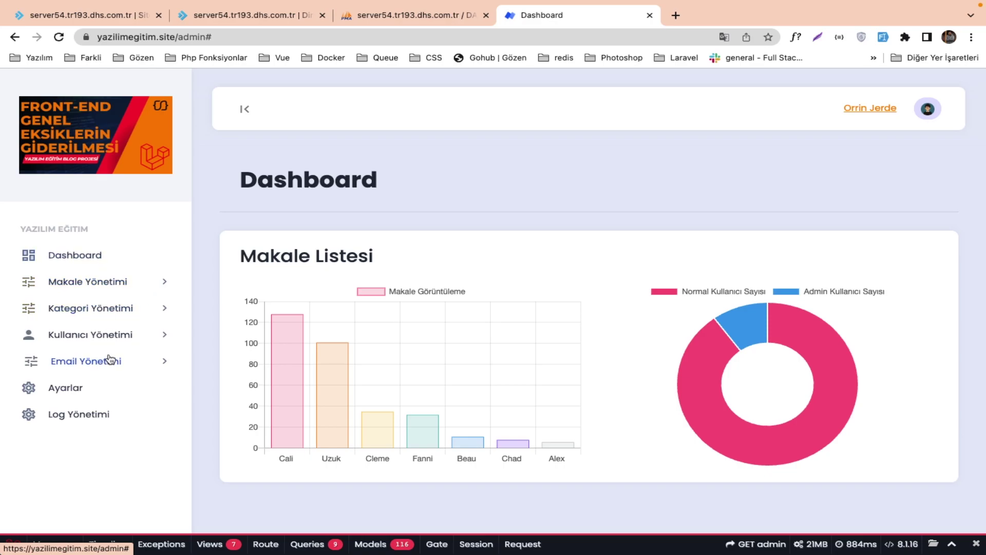
pyautogui.click(99, 336)
pyautogui.click(90, 396)
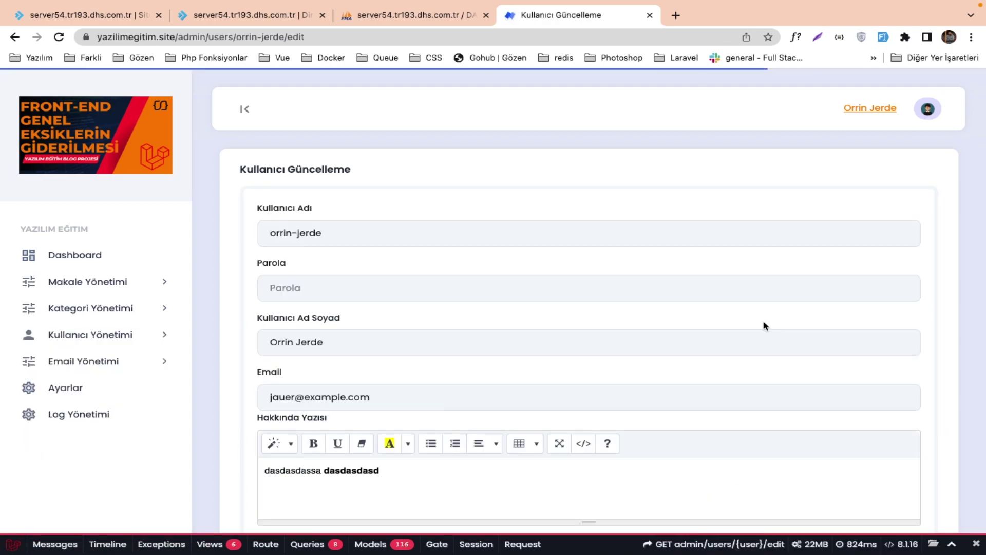
# Choose Profile 1 in the Kullanıcı Görseli dropdown and check the image preview.
pyautogui.scroll(-4, 765, 326)
pyautogui.click(411, 385)
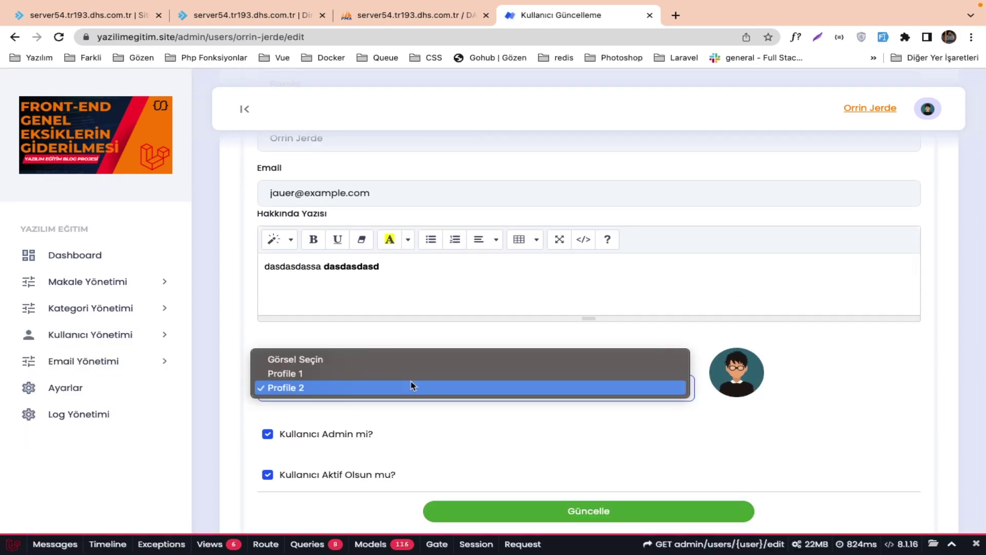
pyautogui.click(411, 380)
pyautogui.click(416, 360)
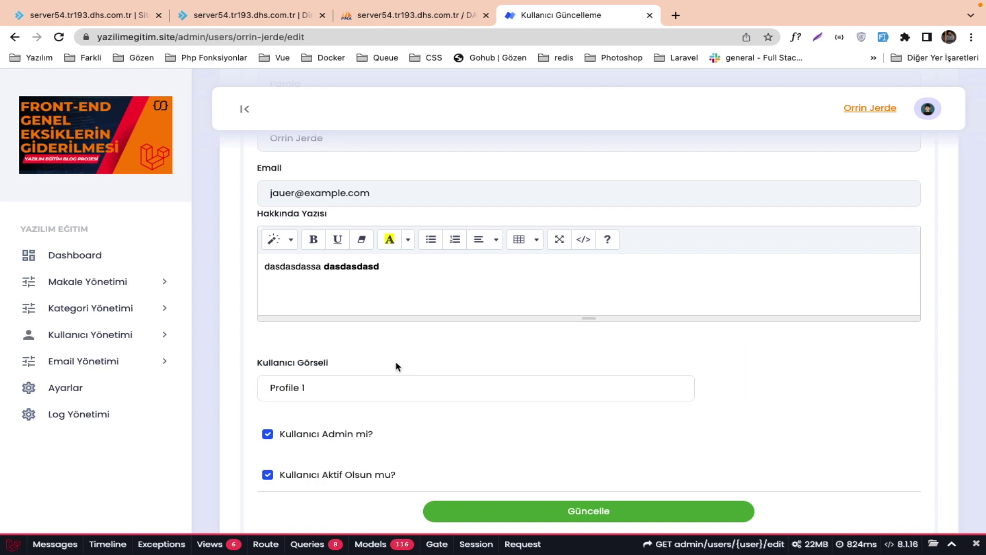
pyautogui.rightClick(755, 395)
pyautogui.hotkey('ctrl', 'Right')
pyautogui.hotkey('ctrl', 'Right')
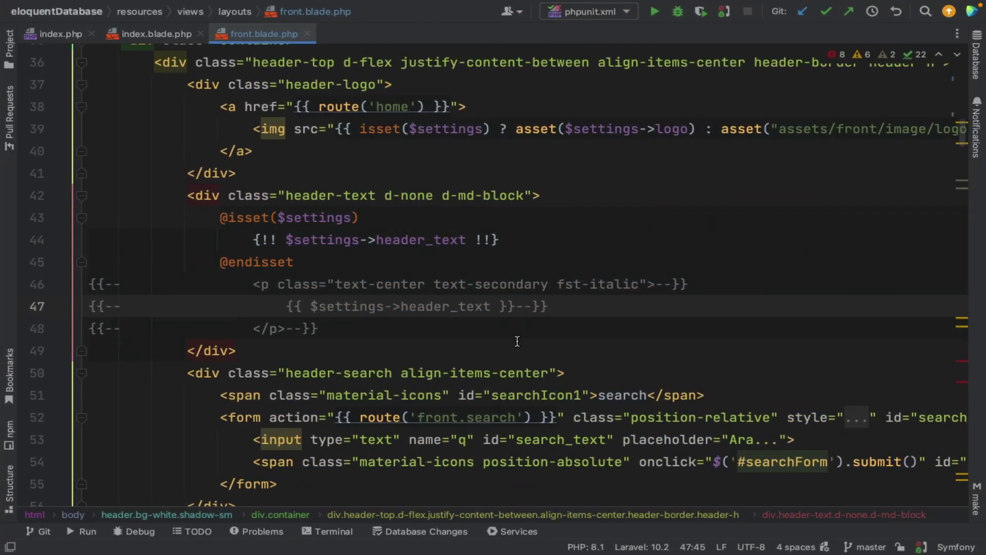
pyautogui.hotkey('ctrl', 'Left')
pyautogui.hotkey('ctrl', 'Left')
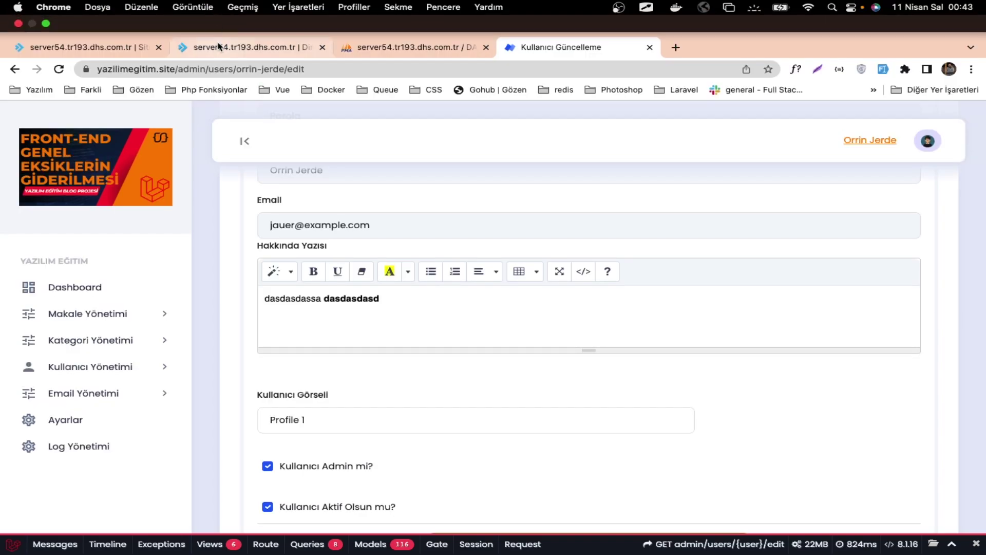
# Change line 190's preview src to "/"+$(this).val() in create-update.blade.php and save it.
pyautogui.click(246, 47)
pyautogui.scroll(-15, 535, 393)
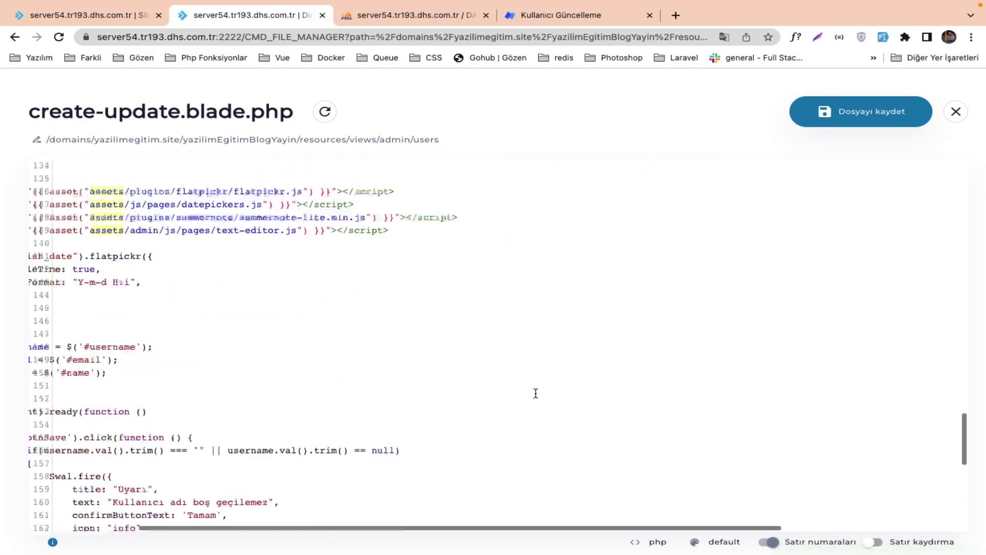
pyautogui.scroll(-2, 535, 393)
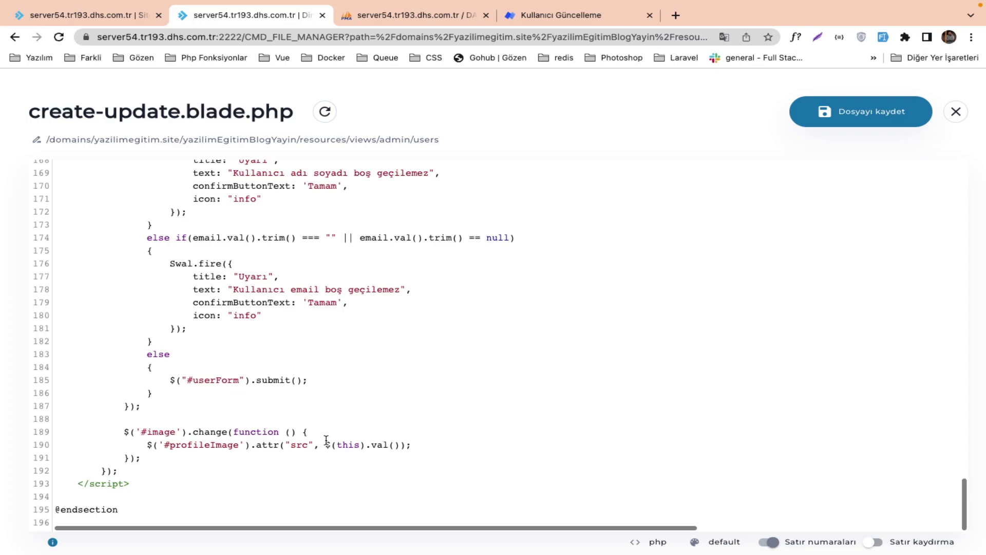
pyautogui.moveTo(326, 440); pyautogui.dragTo(396, 441)
pyautogui.click(325, 443)
pyautogui.write('%')
pyautogui.press('BackSpace')
pyautogui.write('""+')
pyautogui.write('/"+')
pyautogui.click(868, 123)
pyautogui.click(560, 14)
pyautogui.press('super+r')
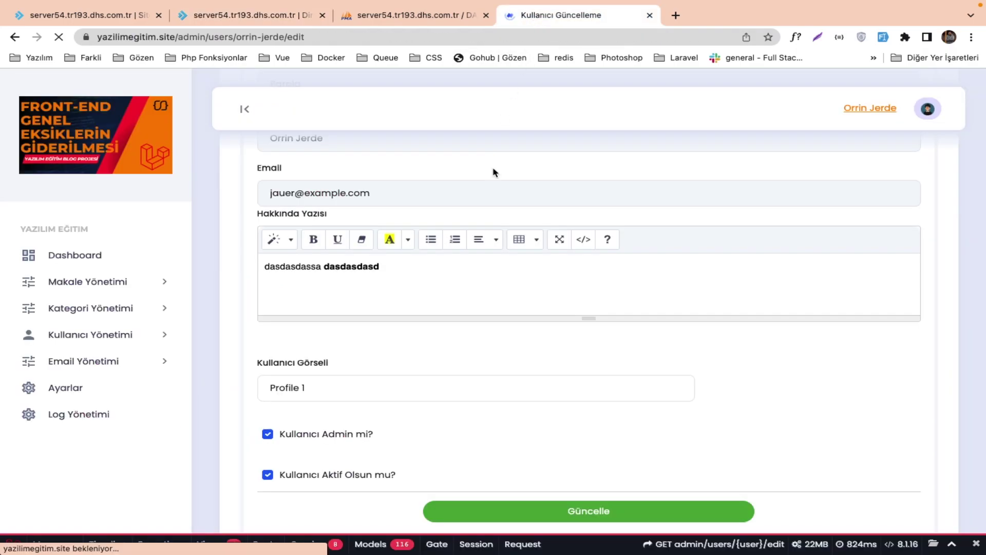
# Save the first user with Profile 1 as the user image and dismiss the confirmation.
pyautogui.click(426, 387)
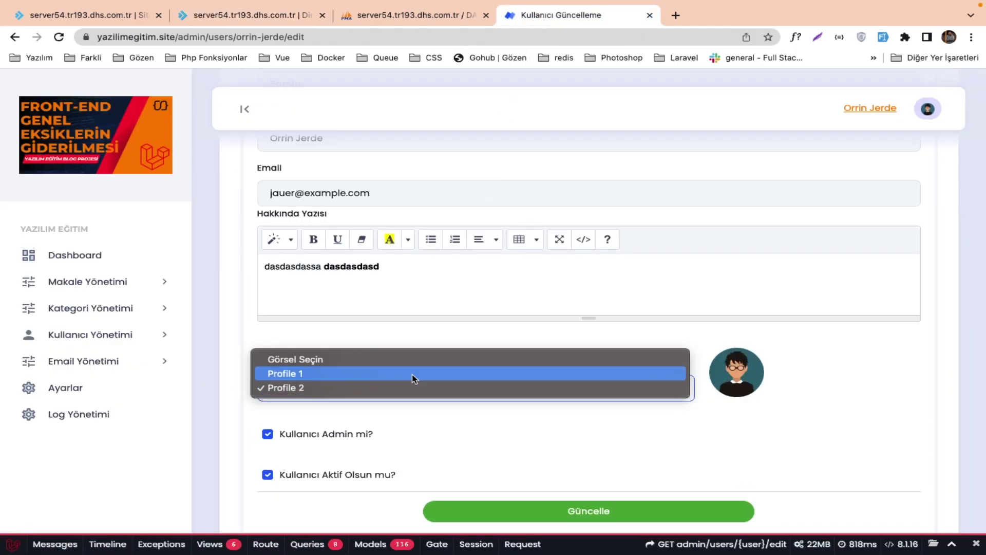
pyautogui.click(413, 373)
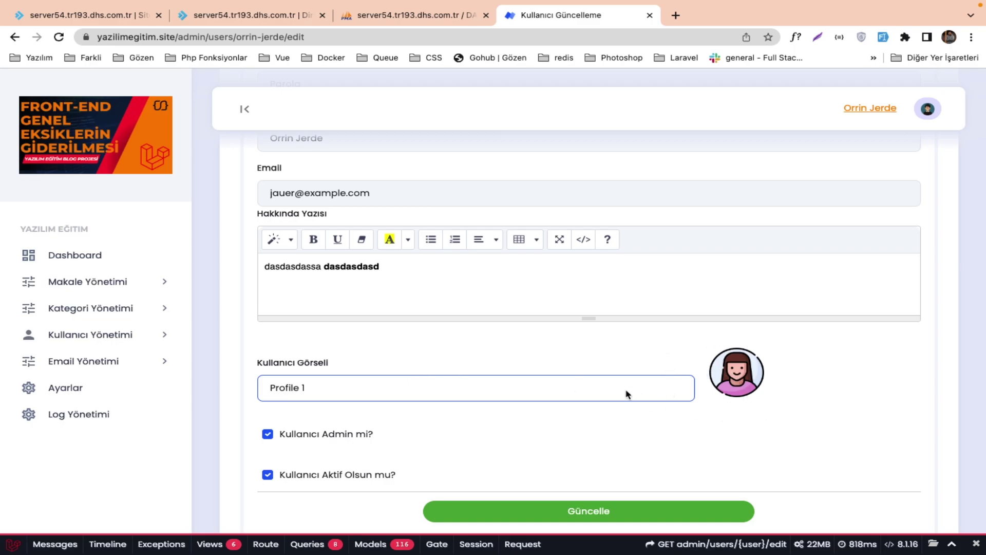
pyautogui.click(608, 521)
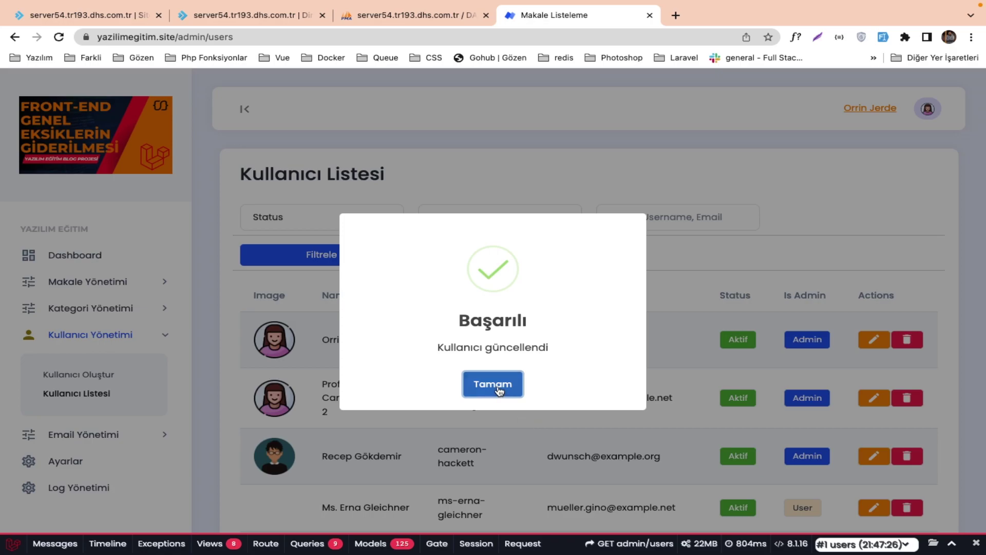
pyautogui.click(518, 400)
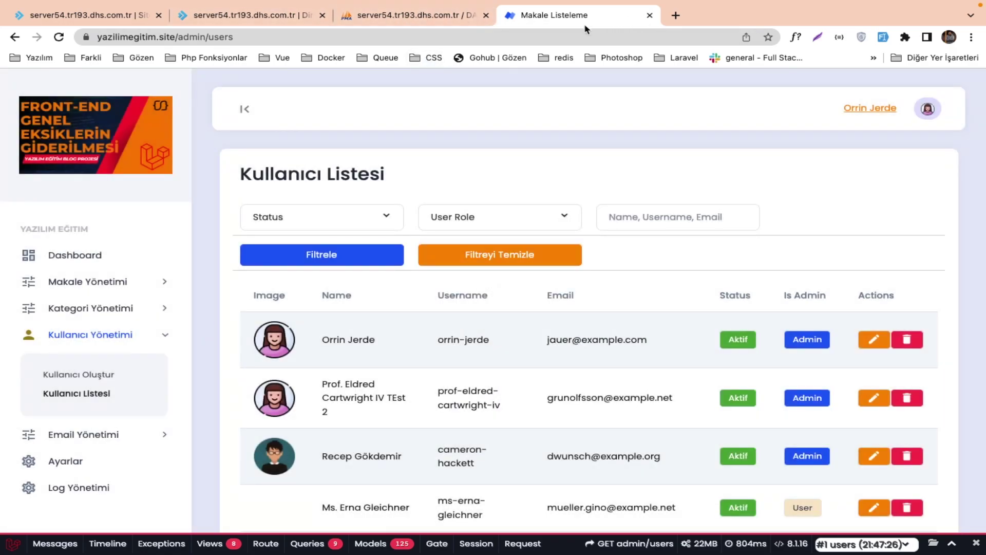
pyautogui.click(289, 37)
pyautogui.moveTo(289, 37); pyautogui.dragTo(180, 37)
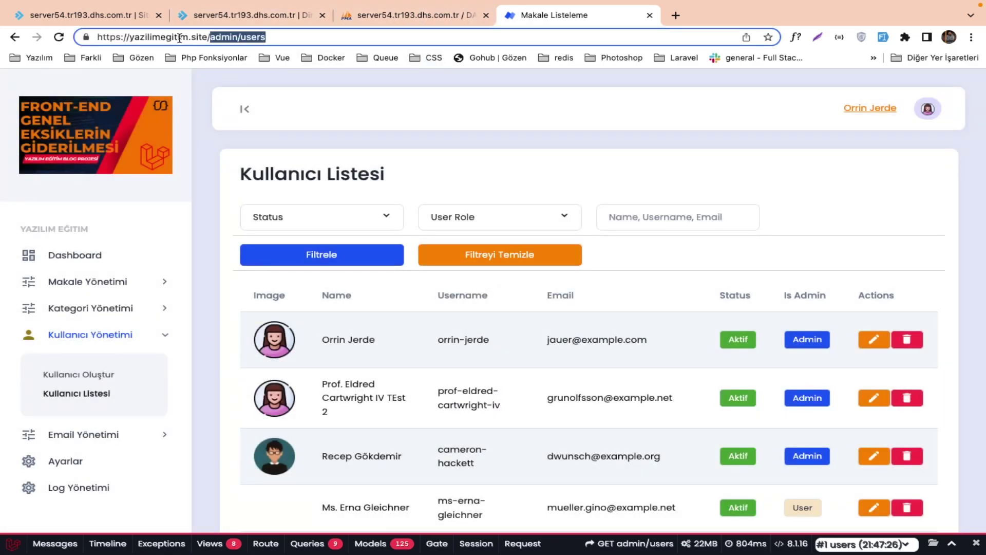
pyautogui.press('BackSpace')
pyautogui.press('Return')
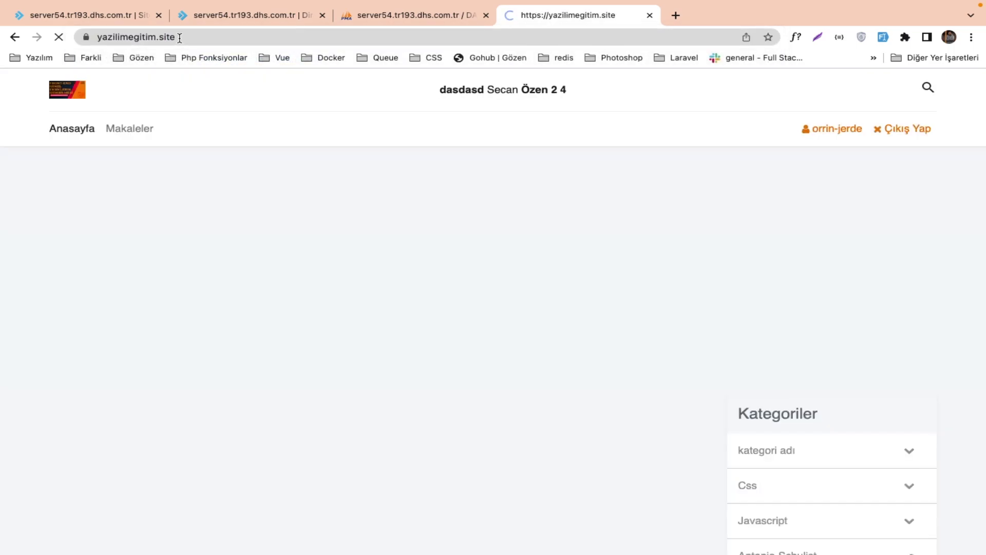
pyautogui.click(363, 235)
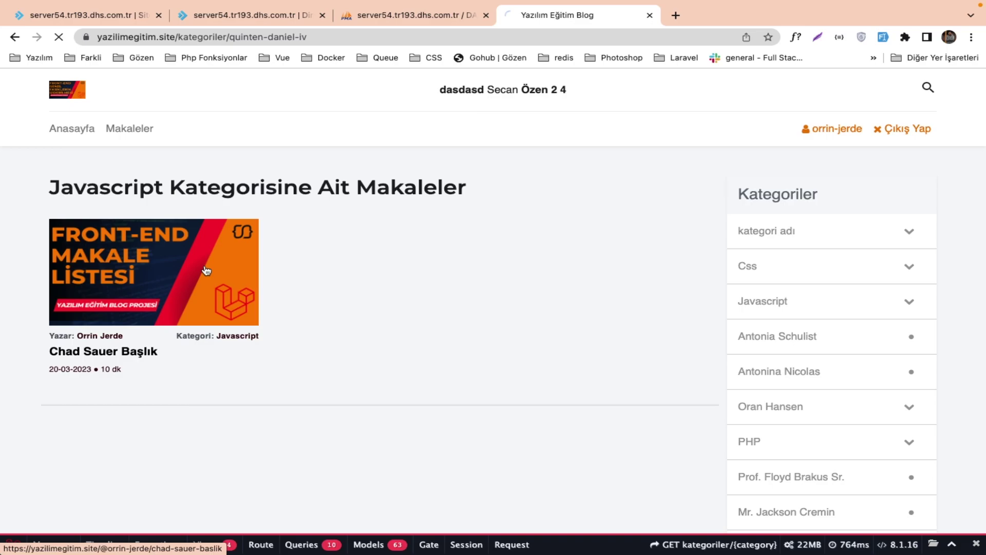
pyautogui.click(207, 270)
pyautogui.scroll(-5, 276, 347)
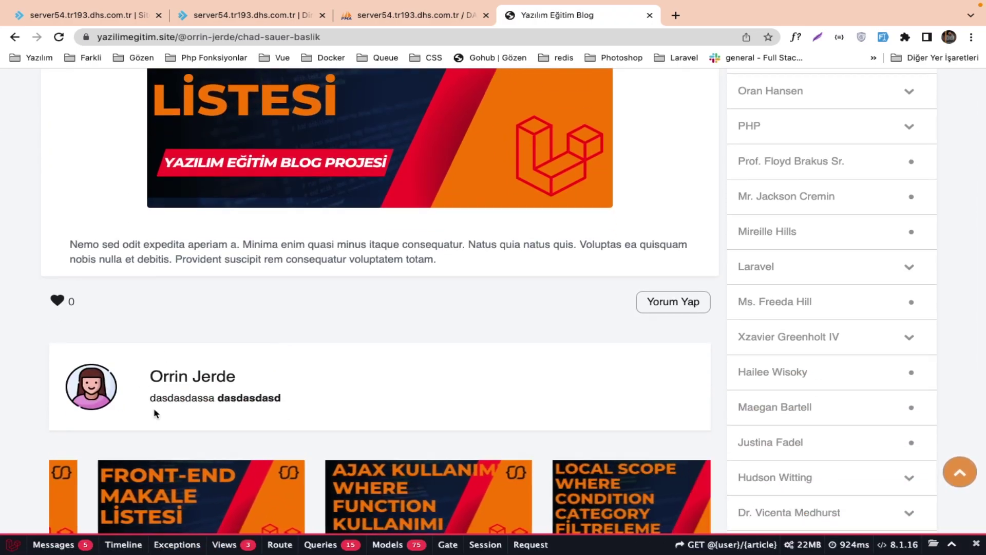
pyautogui.scroll(-2, 205, 380)
pyautogui.scroll(-5, 188, 388)
pyautogui.scroll(15, 187, 385)
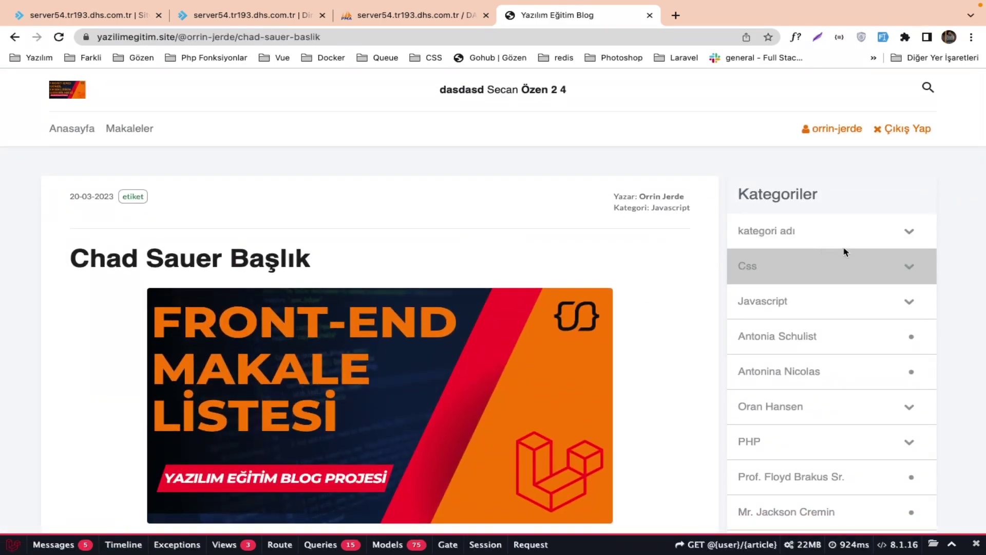
# Open the 'kategori adı' subcategory page, then return to the blog home page.
pyautogui.click(909, 231)
pyautogui.click(784, 267)
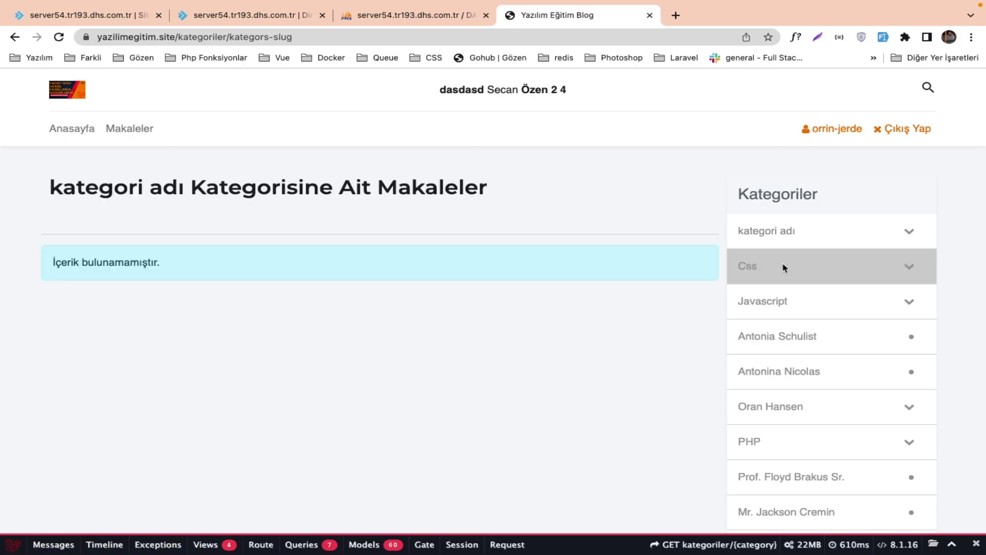
pyautogui.click(69, 91)
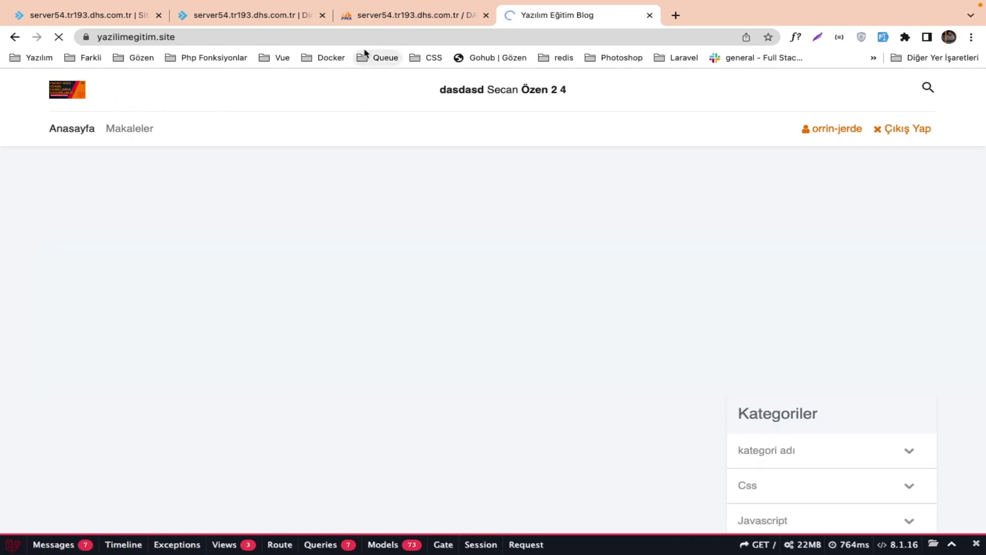
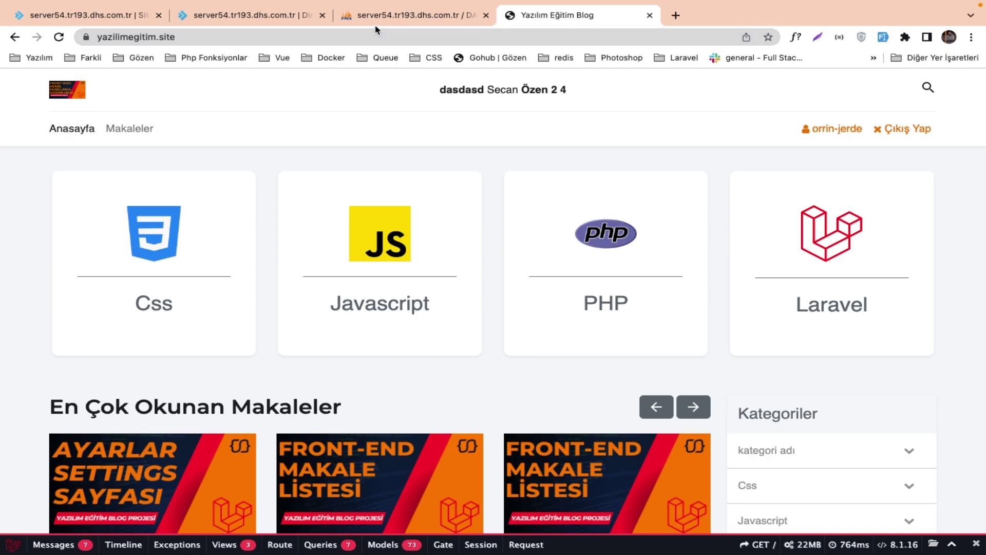
# Close the create-update.blade.php editor and return to the DirectAdmin dashboard for yazilimegitim.site.
pyautogui.click(256, 15)
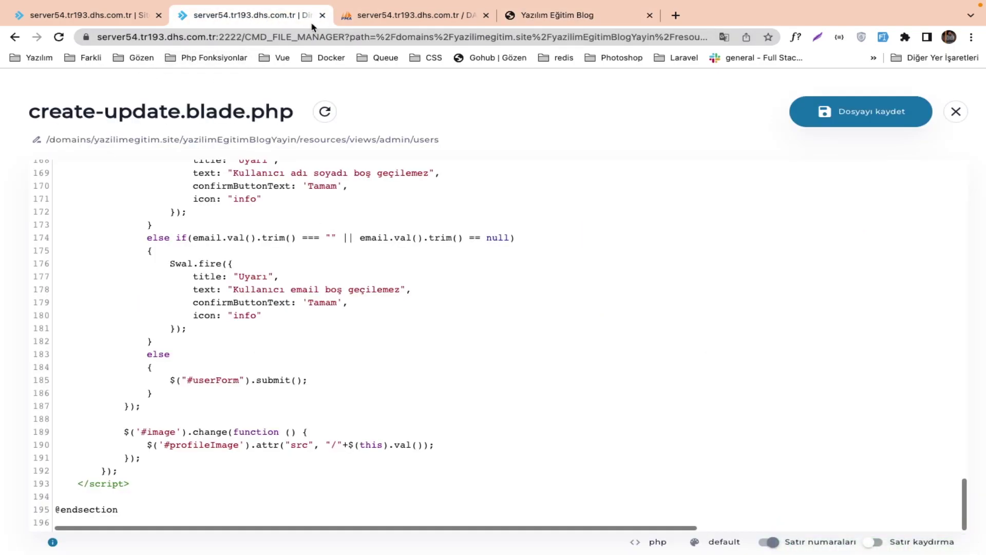
pyautogui.click(322, 16)
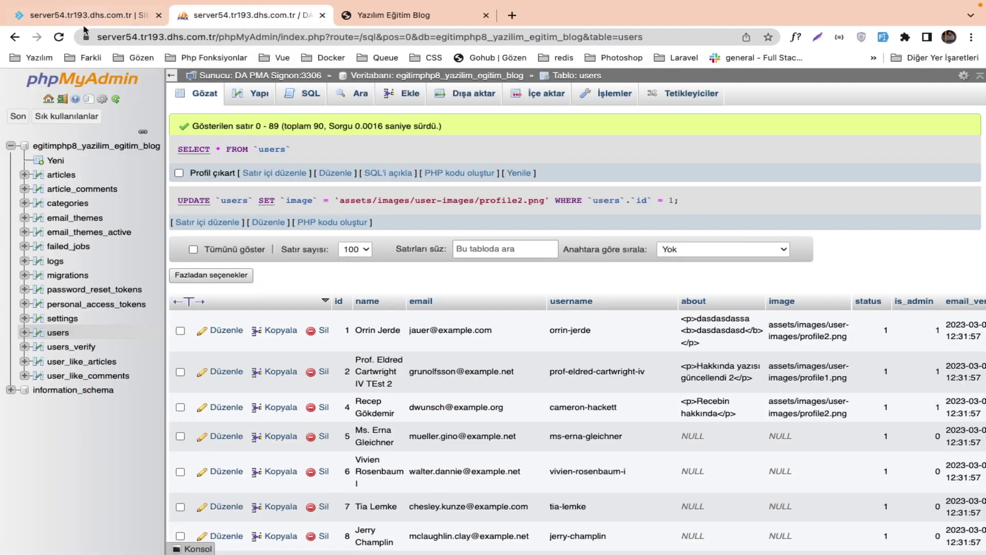
pyautogui.click(72, 17)
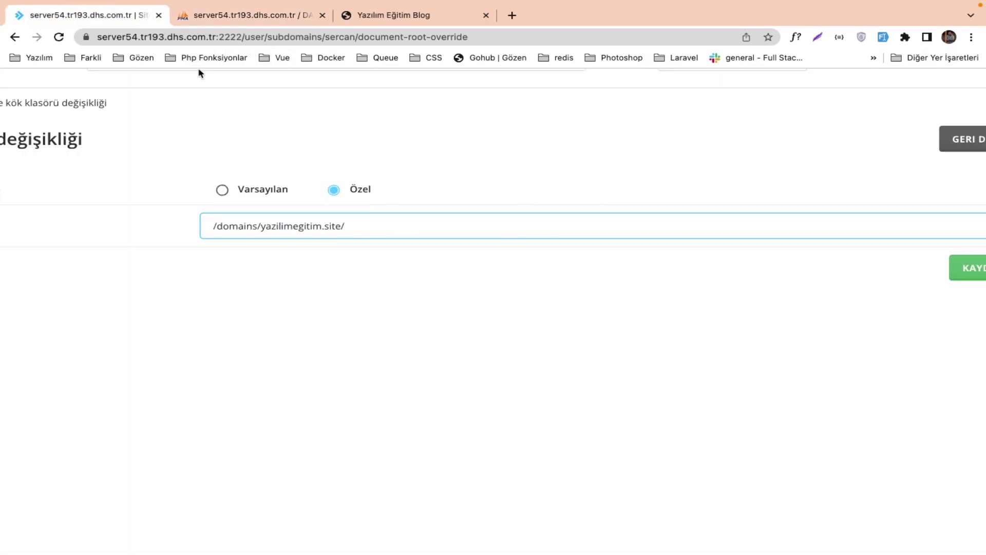
pyautogui.scroll(-3, 631, 174)
pyautogui.click(105, 132)
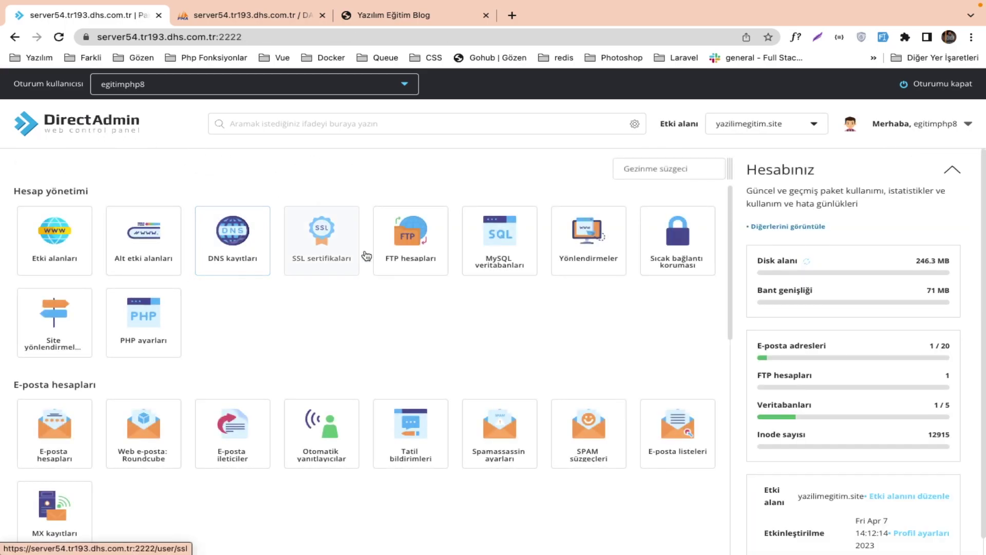
pyautogui.scroll(-8, 101, 442)
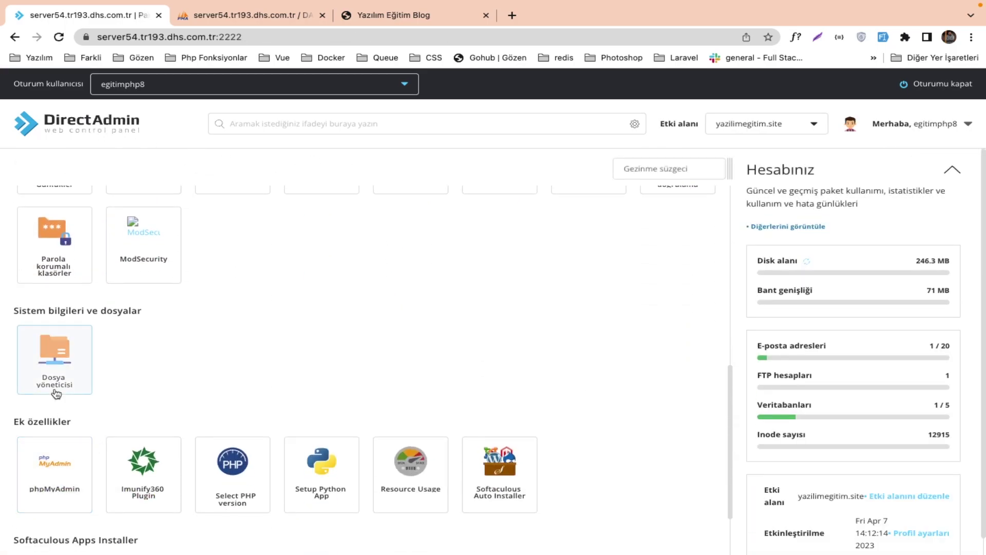
# In File Manager, browse to domains/yazilimegitim.site/yazilimEgitimBlogYayin/app/Helpers.
pyautogui.click(59, 386)
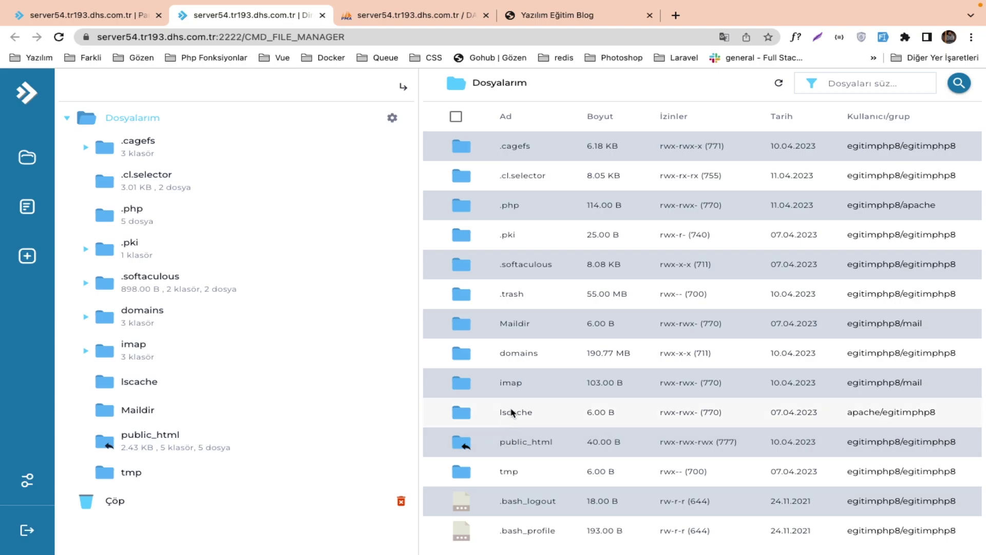
pyautogui.click(156, 311)
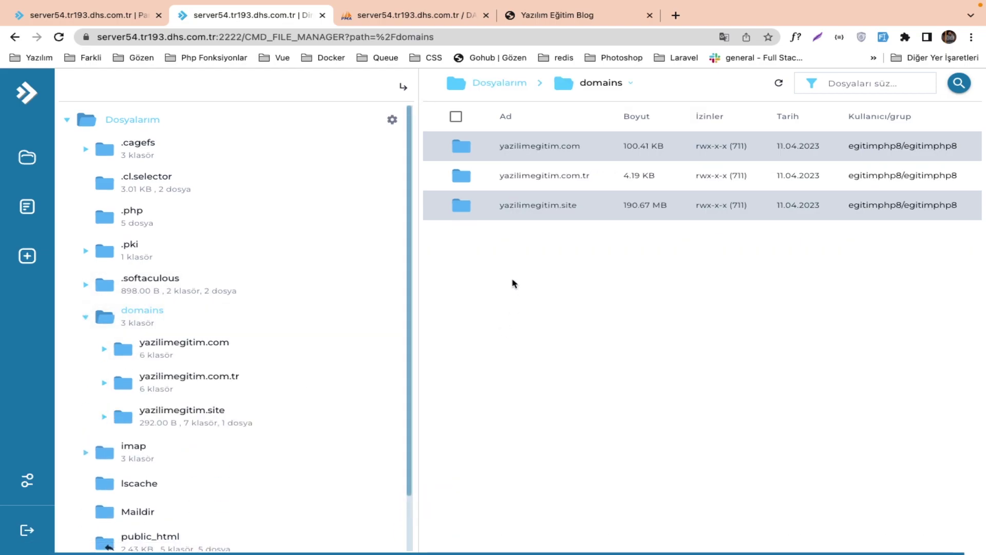
pyautogui.click(521, 208)
pyautogui.click(547, 331)
pyautogui.click(504, 147)
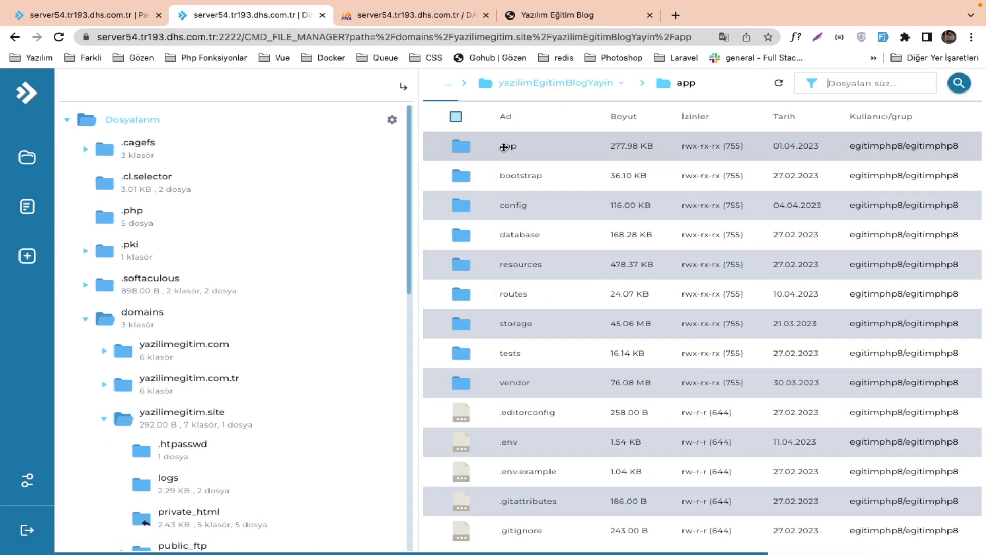
pyautogui.click(504, 260)
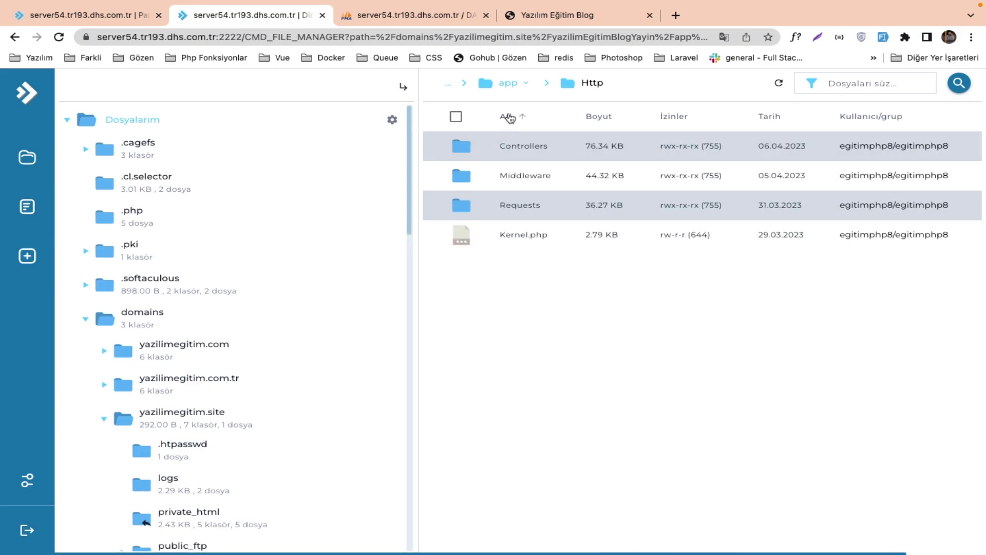
pyautogui.click(511, 83)
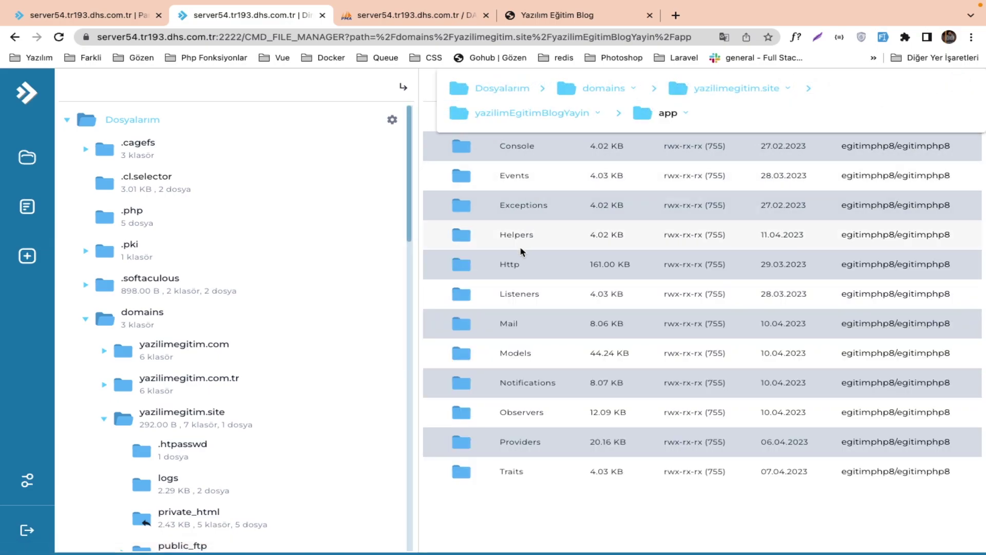
pyautogui.click(515, 235)
# Delete the dd() lines, catch block and try line from helpers.php, then save and close it.
pyautogui.click(513, 146)
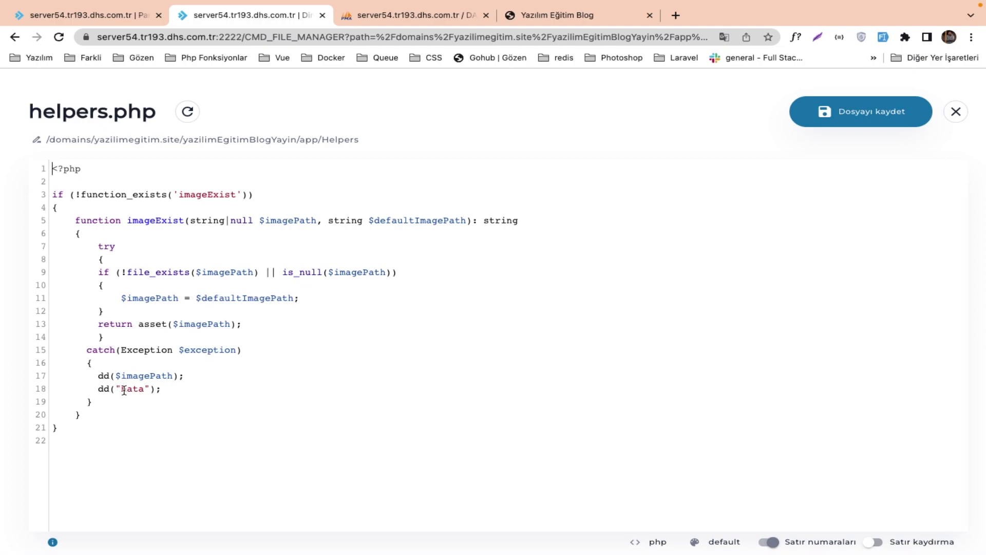
pyautogui.moveTo(100, 379); pyautogui.dragTo(183, 385)
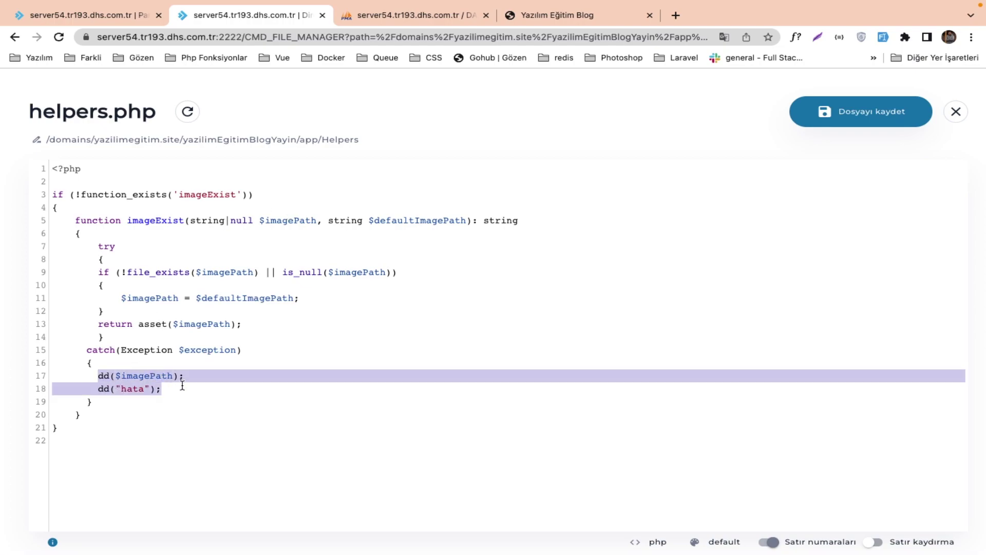
pyautogui.press('BackSpace')
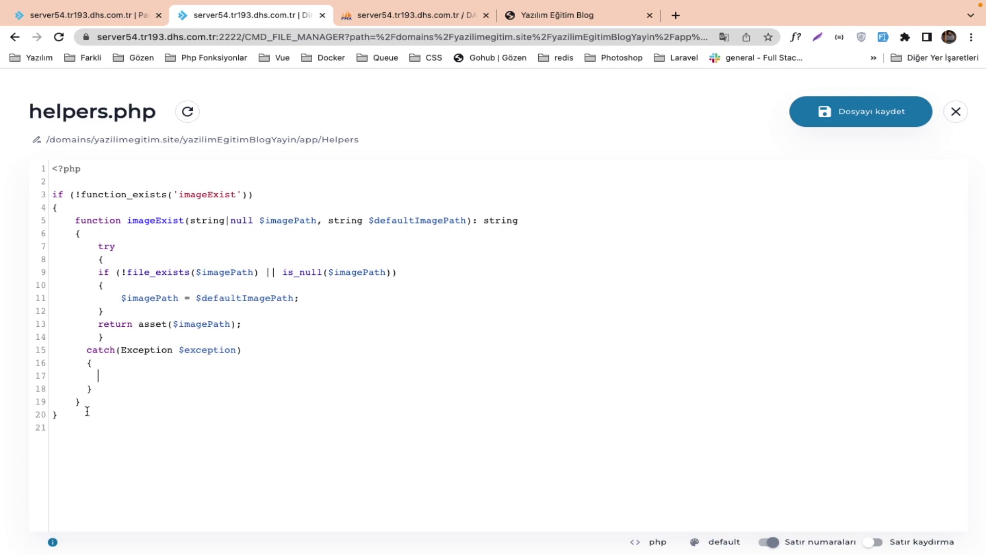
pyautogui.moveTo(96, 390); pyautogui.dragTo(90, 339)
pyautogui.press('BackSpace')
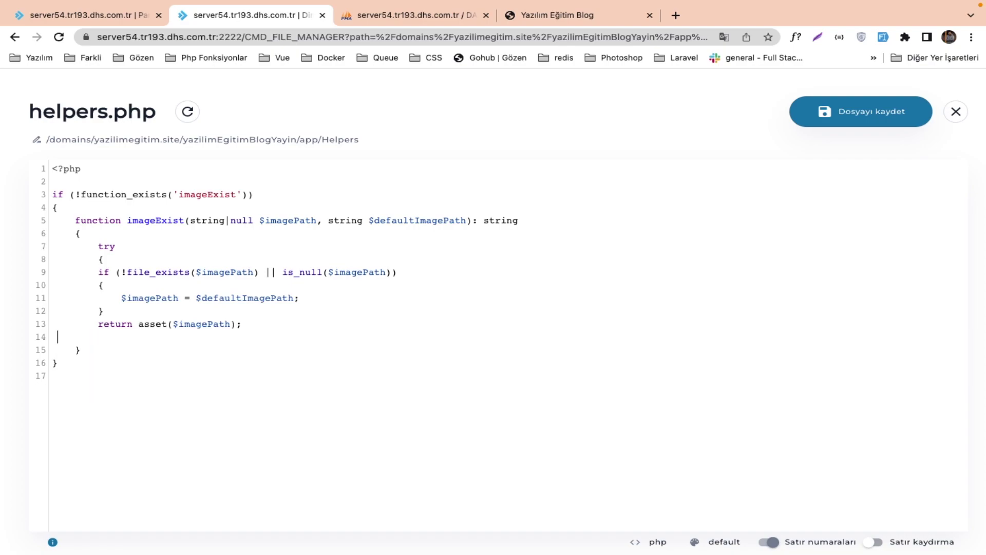
pyautogui.moveTo(112, 259); pyautogui.dragTo(1, 250)
pyautogui.press('BackSpace')
pyautogui.press('BackSpace')
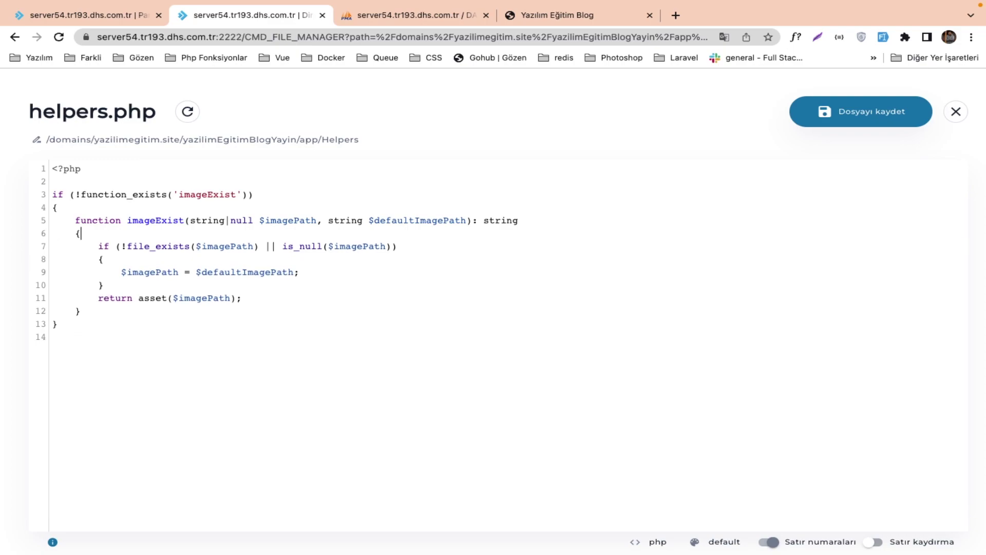
pyautogui.press('super+s')
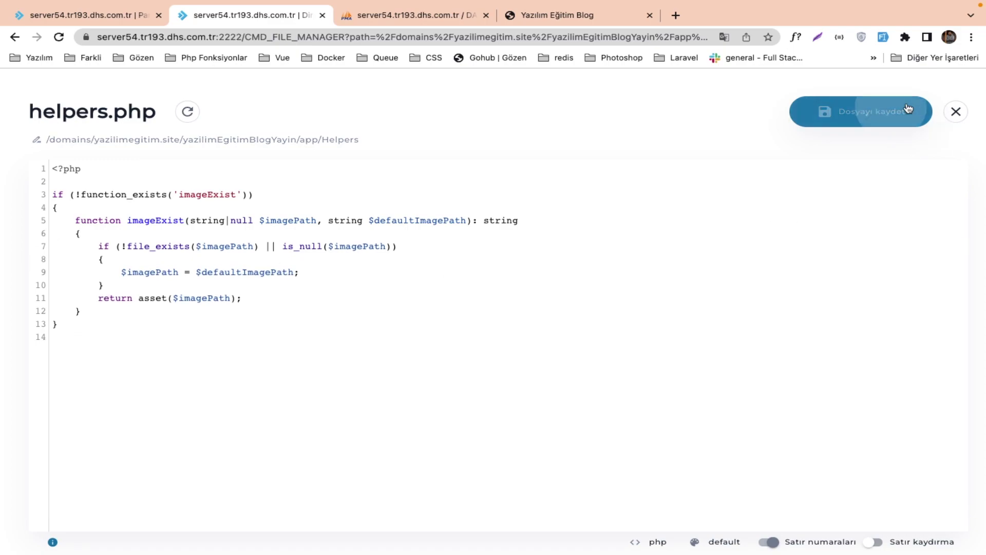
pyautogui.click(953, 113)
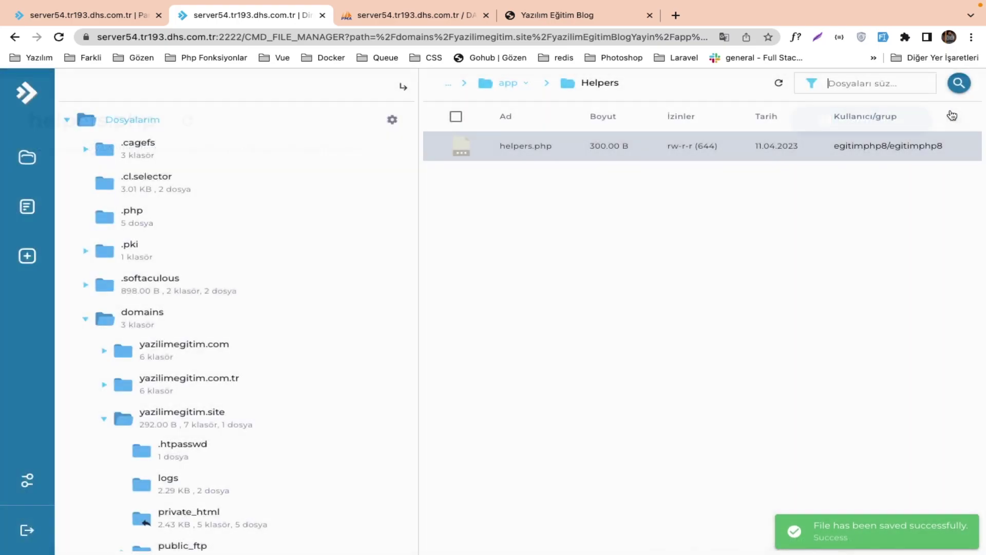
# Open the .env file in the yazilimEgitimBlogYayin project folder.
pyautogui.click(202, 416)
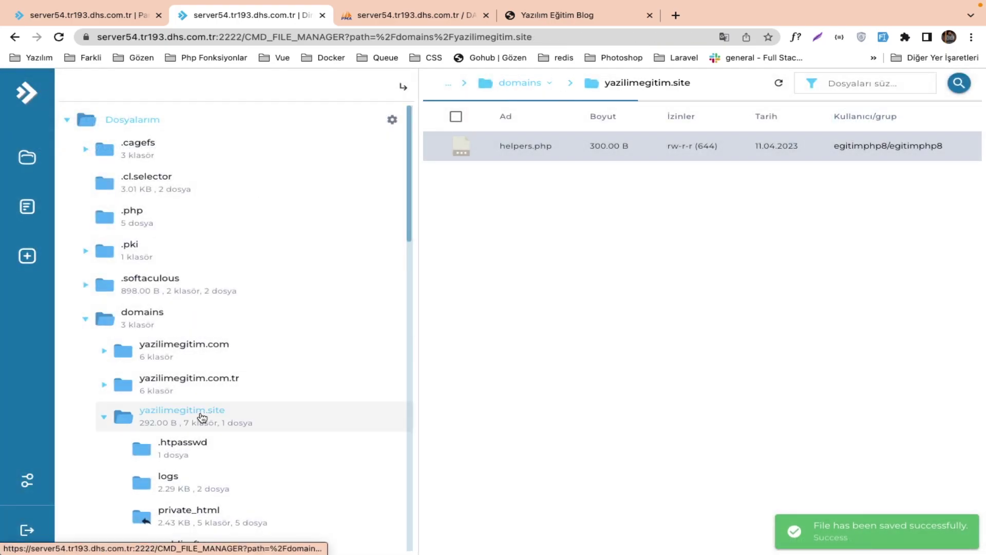
pyautogui.click(505, 324)
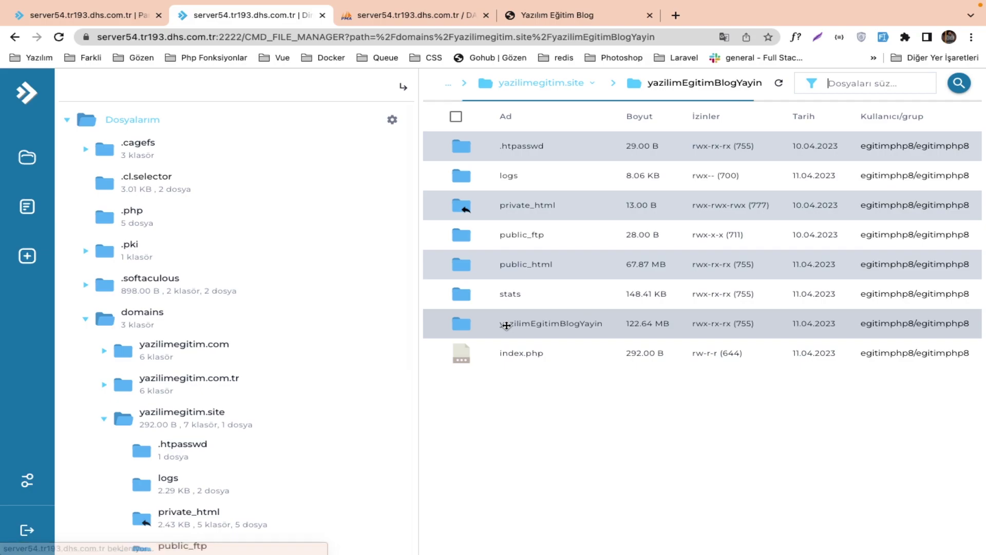
pyautogui.click(526, 437)
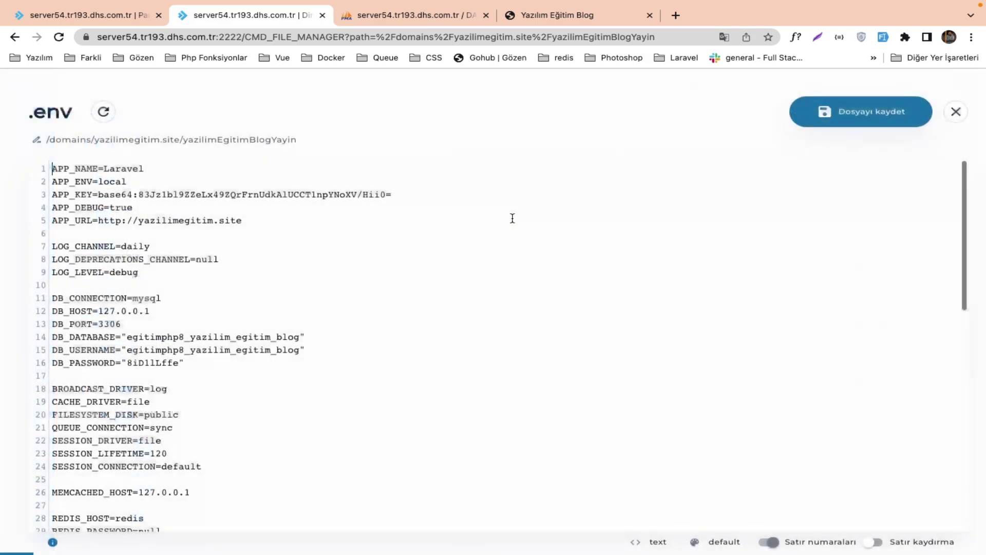
# Set APP_ENV to production and APP_DEBUG to false, then save and close .env.
pyautogui.doubleClick(111, 185)
pyautogui.write('prou')
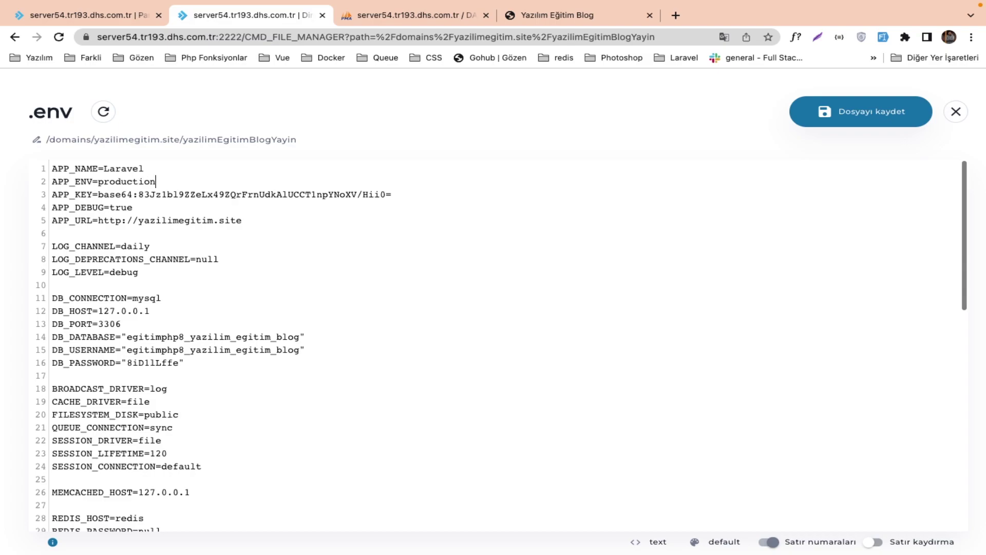
pyautogui.doubleClick(117, 205)
pyautogui.write('fals')
pyautogui.click(863, 123)
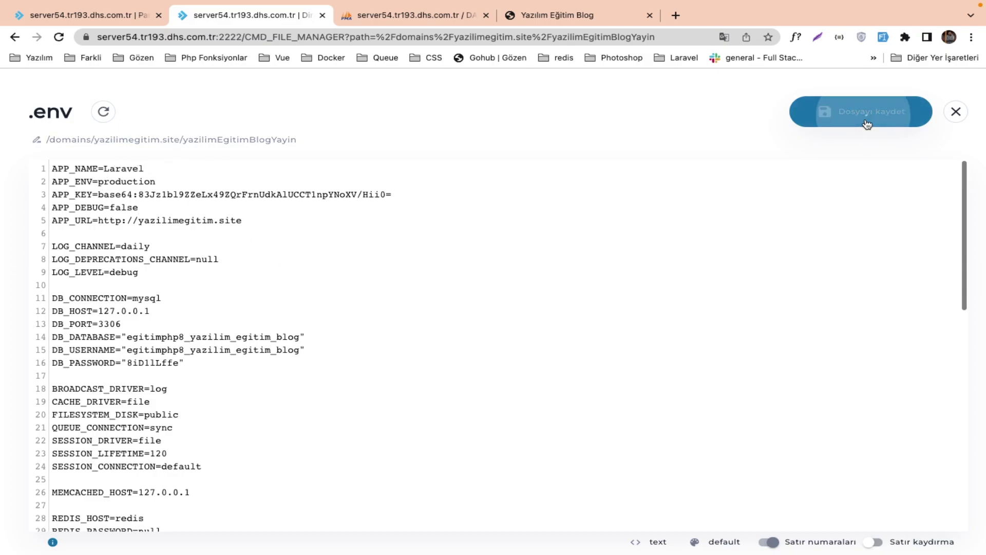
pyautogui.click(948, 114)
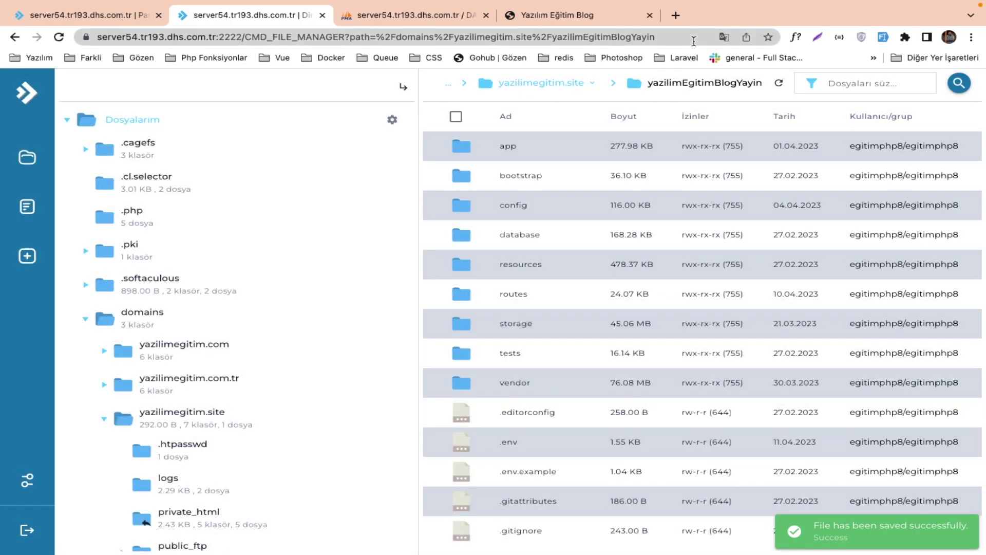
# On the live blog, check that the Makaleler list and its page 2 load correctly.
pyautogui.click(590, 15)
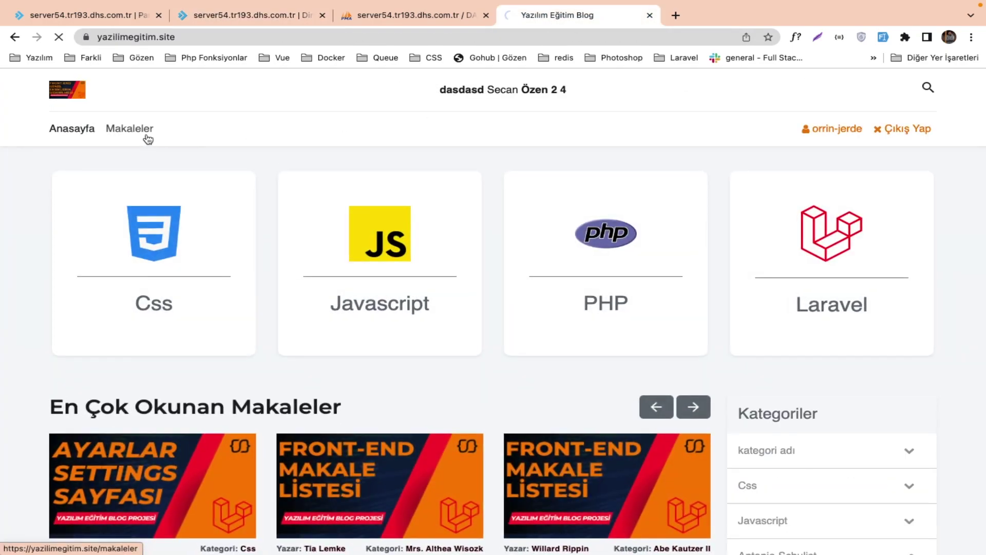
pyautogui.click(147, 137)
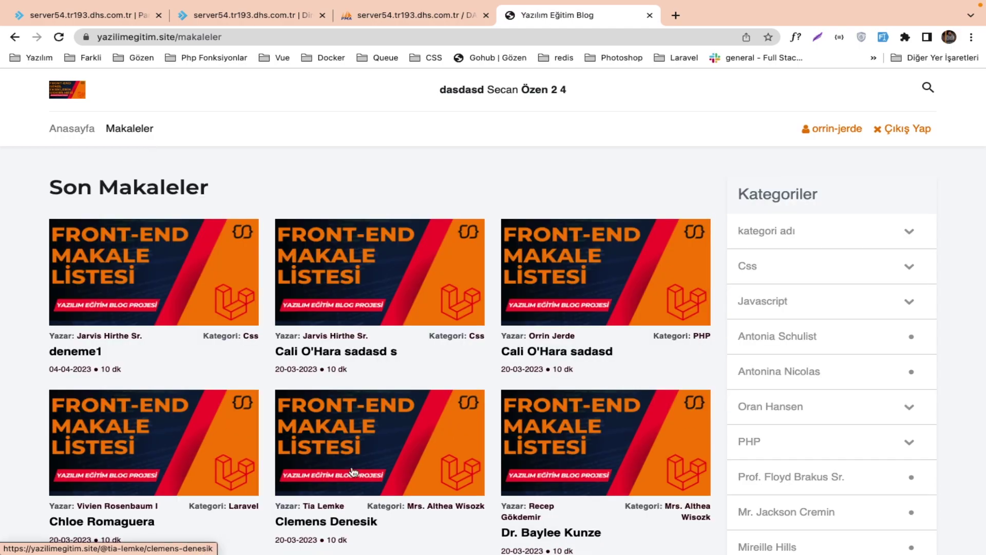
pyautogui.scroll(-15, 352, 469)
pyautogui.scroll(7, 353, 469)
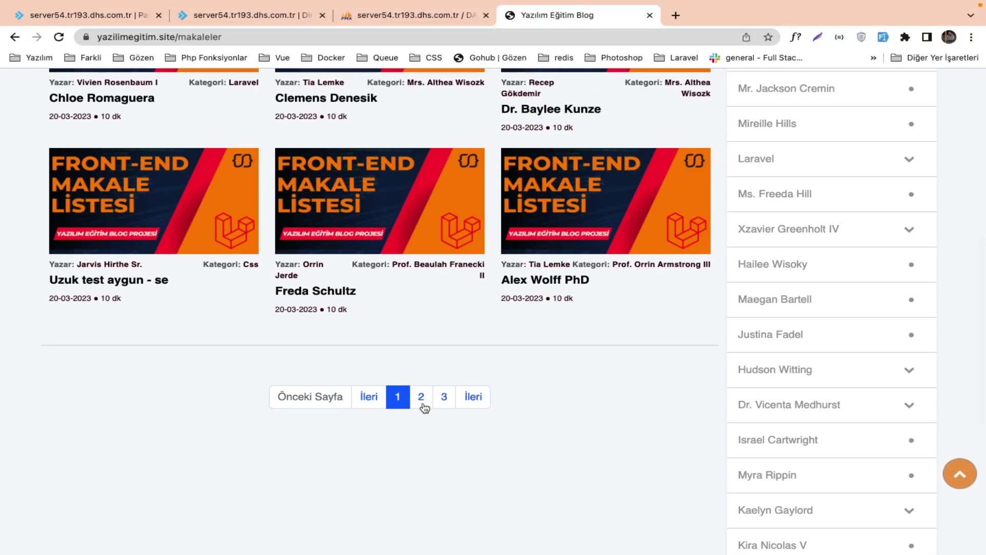
pyautogui.click(421, 396)
pyautogui.scroll(-8, 423, 402)
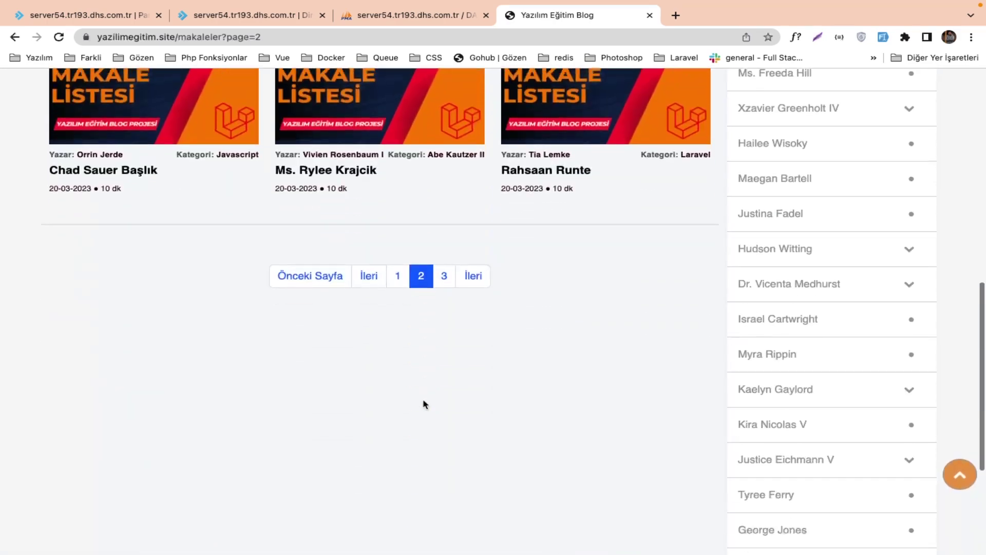
pyautogui.scroll(9, 423, 405)
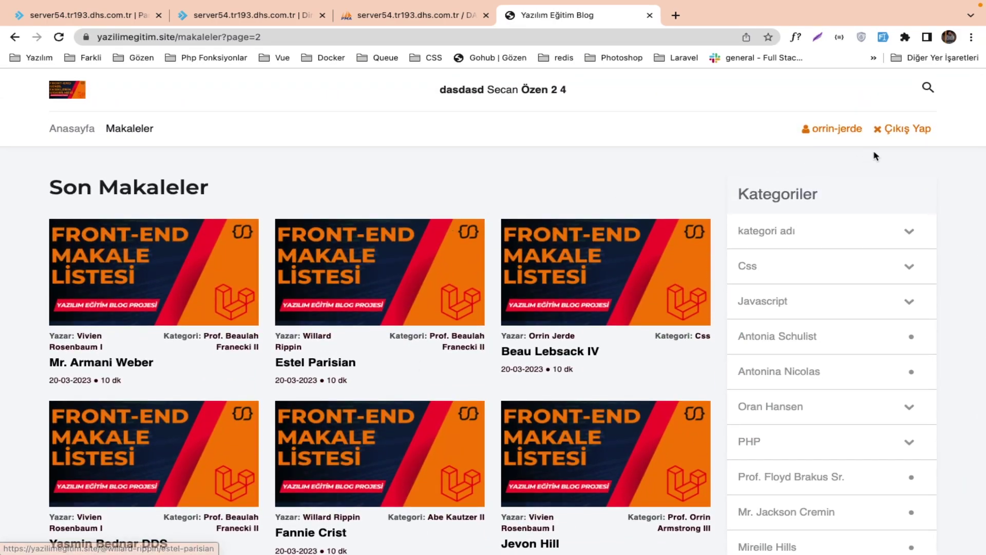
# Log out of the blog with Çıkış Yap.
pyautogui.click(907, 138)
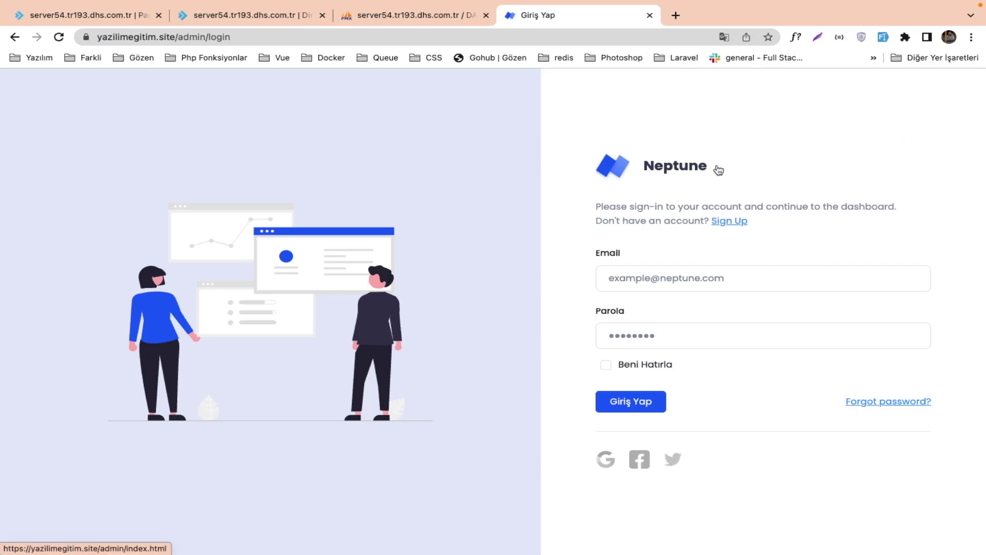
pyautogui.hotkey('ctrl', 'Right')
pyautogui.hotkey('ctrl', 'Left')
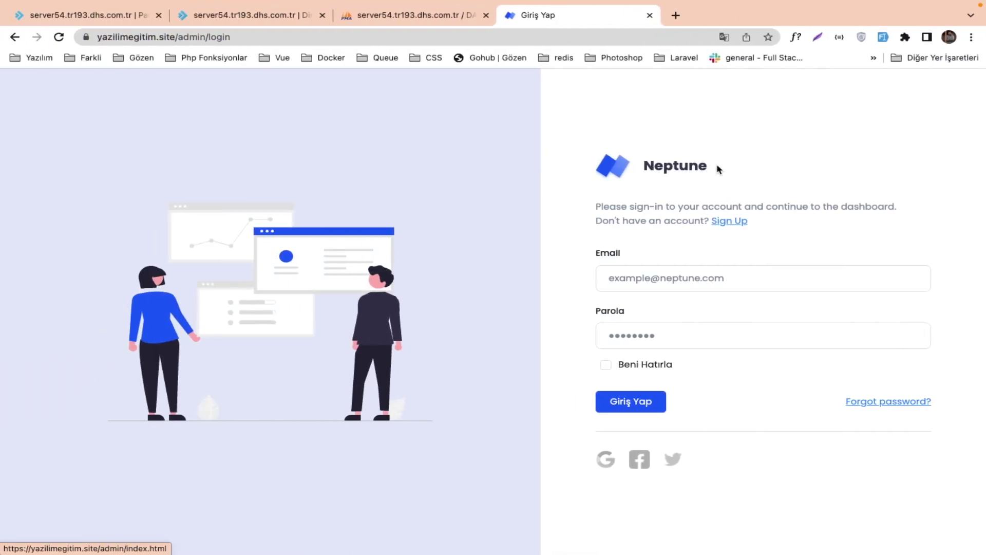